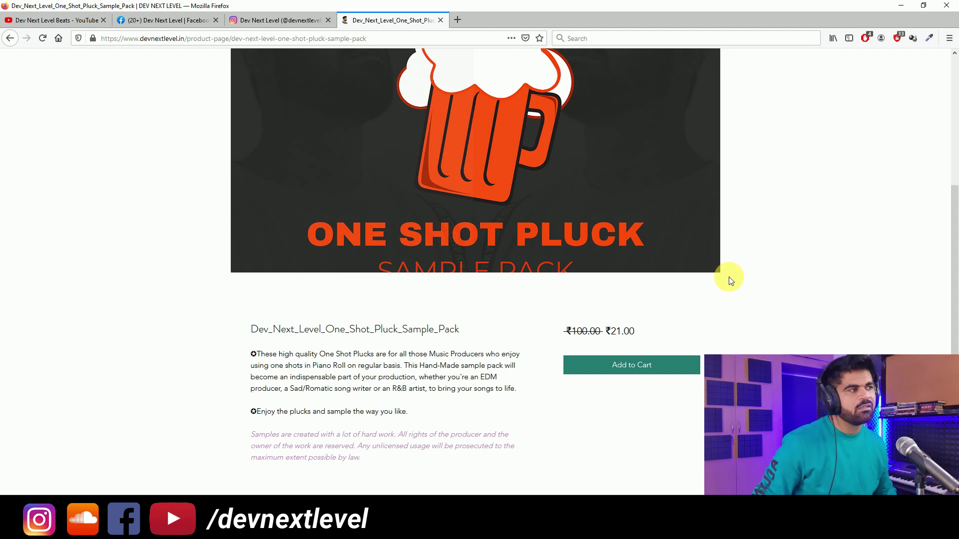
scroll(748, 308, up, 5)
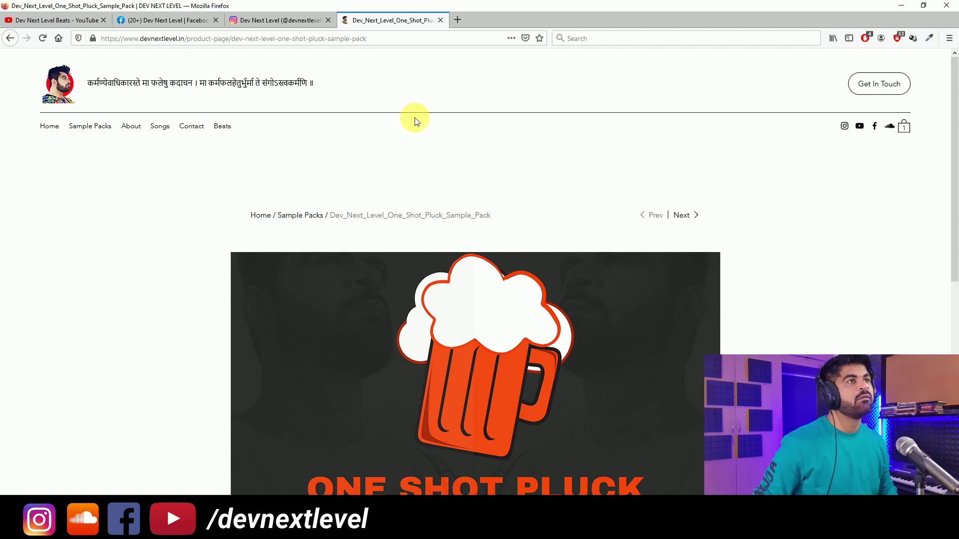
click(51, 24)
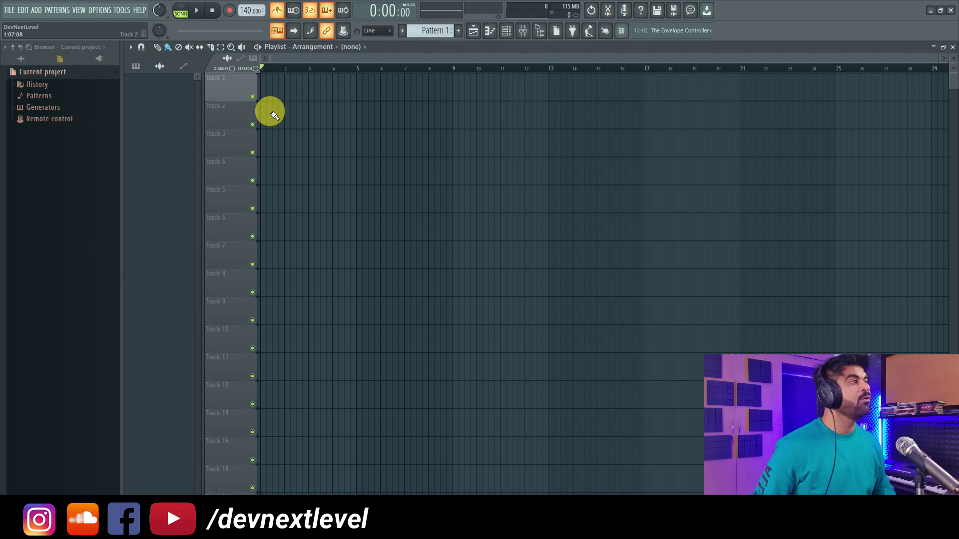
Set the project tempo to 92 BPM and place an empty one-bar Pattern 1 clip at the start of Track 1.
scroll(258, 65, up, 3)
scroll(267, 73, up, 1)
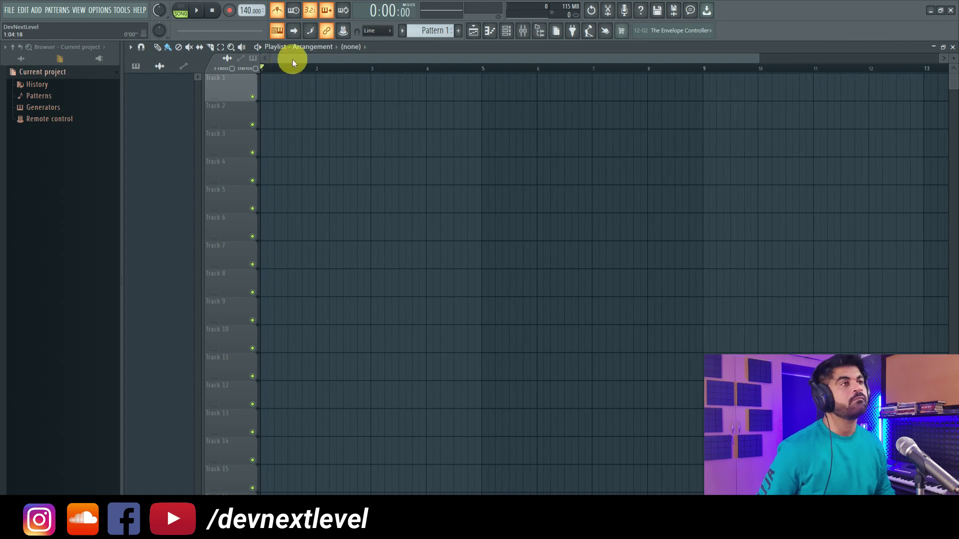
scroll(303, 64, up, 2)
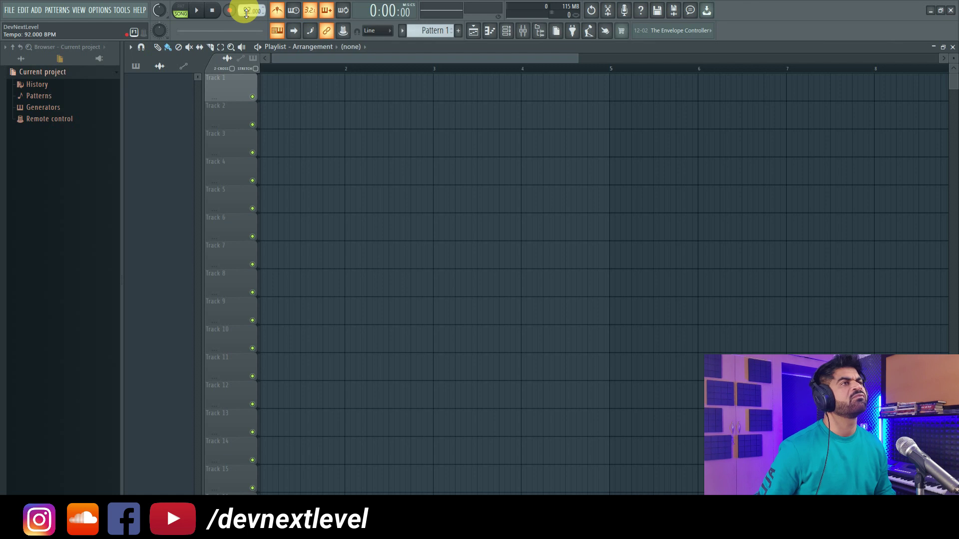
scroll(364, 66, up, 3)
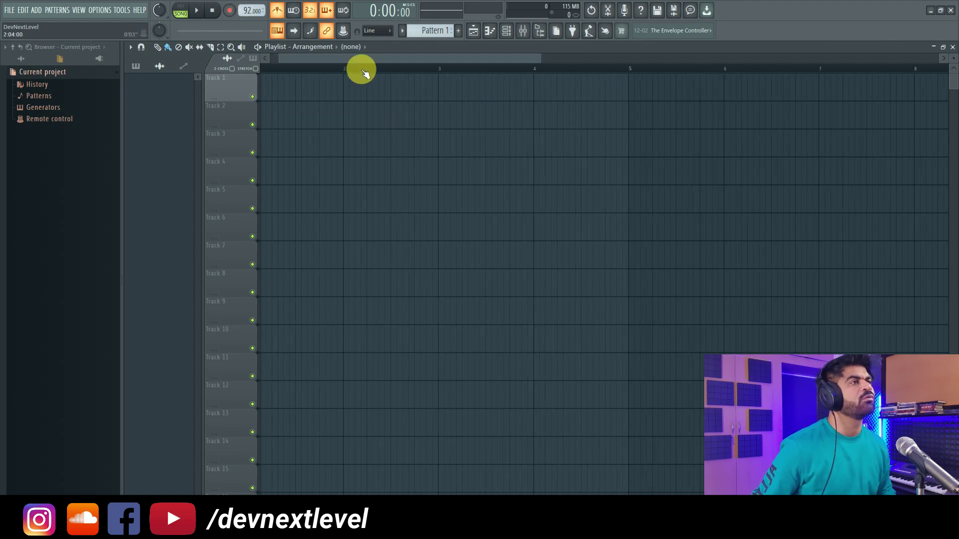
click(386, 63)
drag(386, 63, 368, 64)
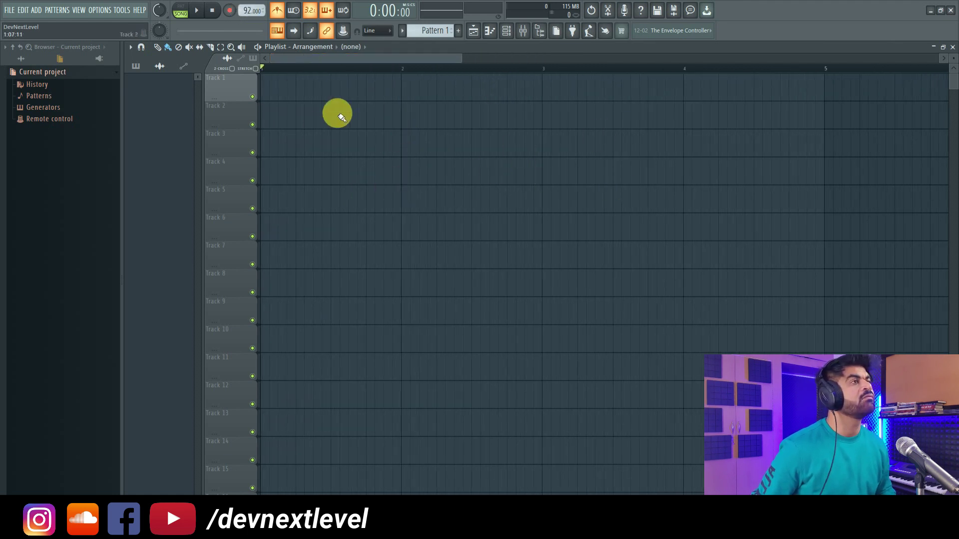
click(436, 31)
drag(419, 90, 238, 90)
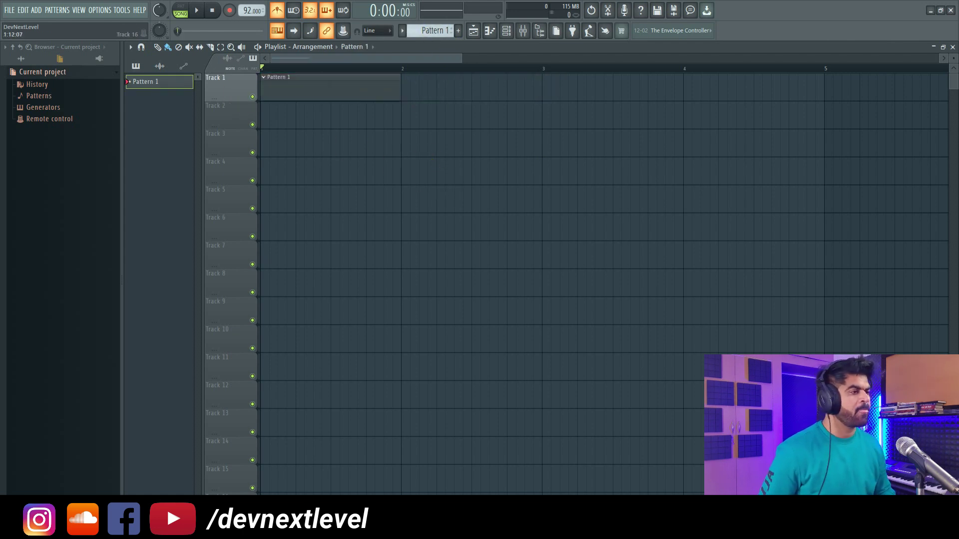
Switch to File Explorer and preview the one-shot plucks from 30_B back to 26_A#, plus 20_E, in the sample pack folder.
click(431, 524)
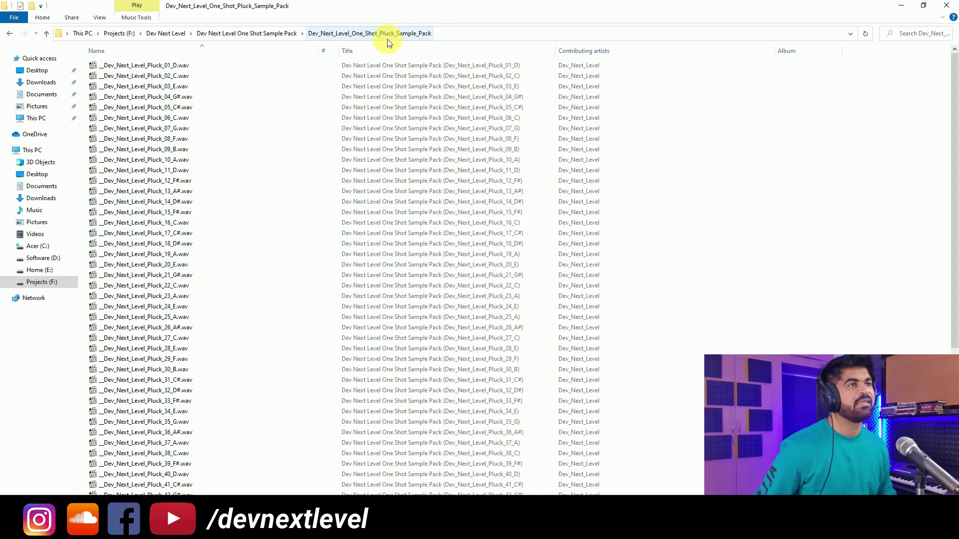
scroll(239, 227, down, 7)
scroll(240, 277, up, 8)
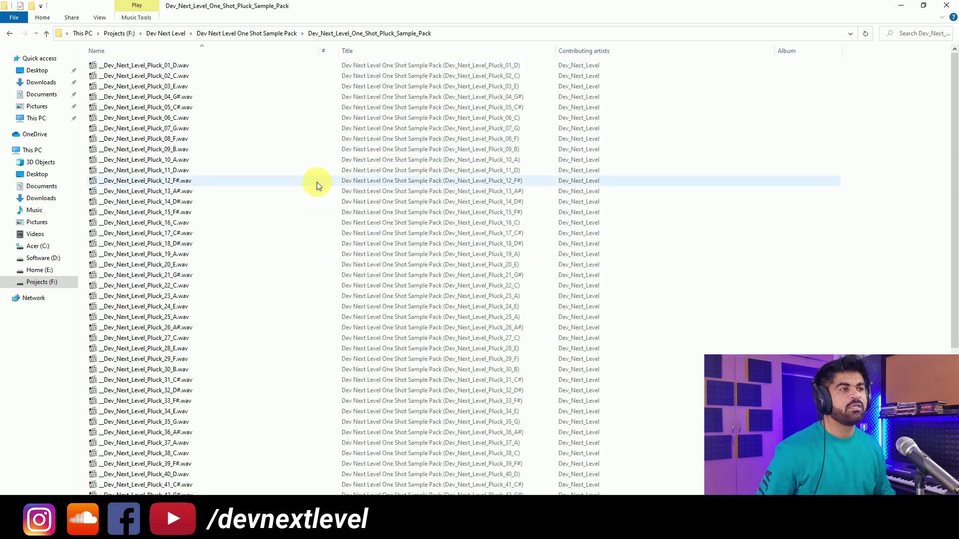
click(183, 369)
key(space)
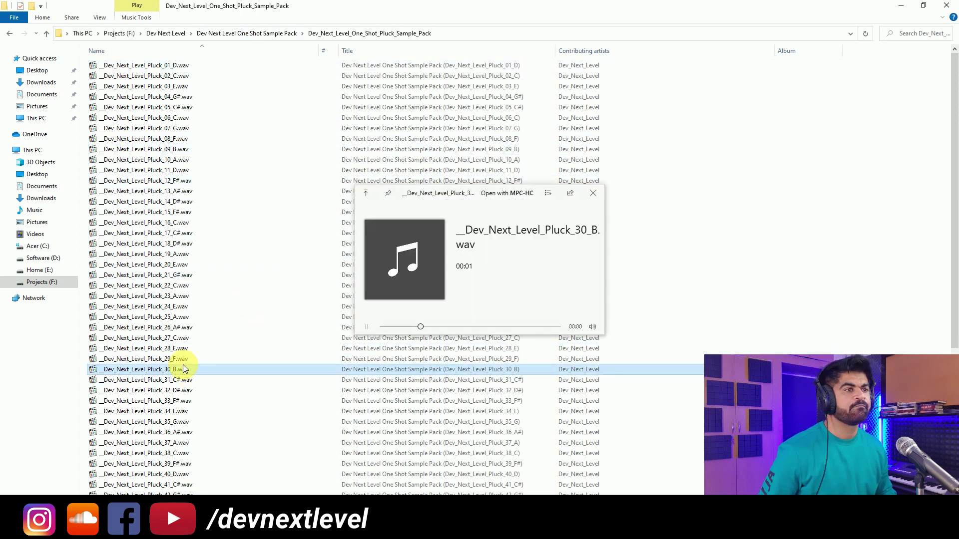
key(Up)
key(Up)
key(Up)
key(Up)
key(Up)
key(Up)
key(Up)
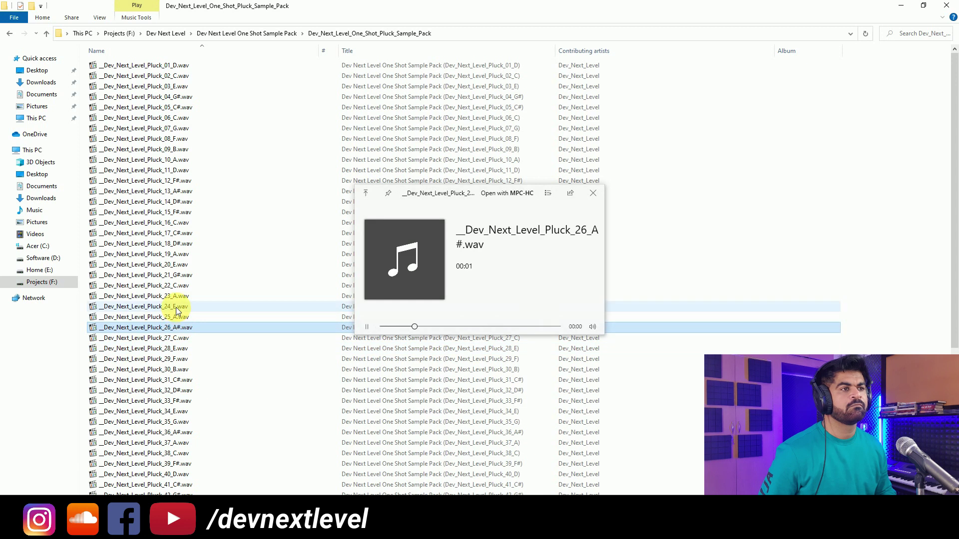
click(180, 268)
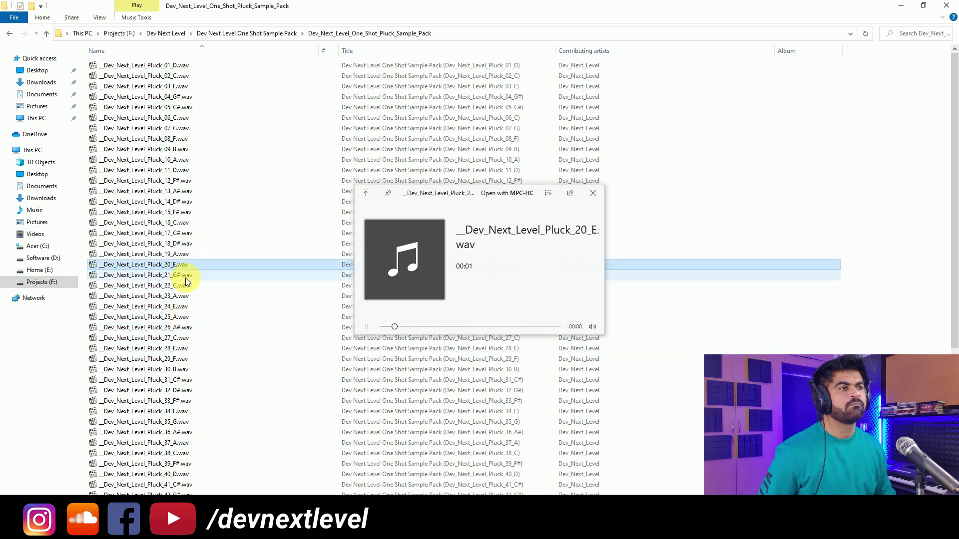
Import __Dev_Next_Level_Pluck_20_E.wav onto Track 5 in FL Studio and set its time-stretching mode to Stretch.
drag(244, 302, 361, 525)
drag(334, 485, 445, 193)
double_click(489, 198)
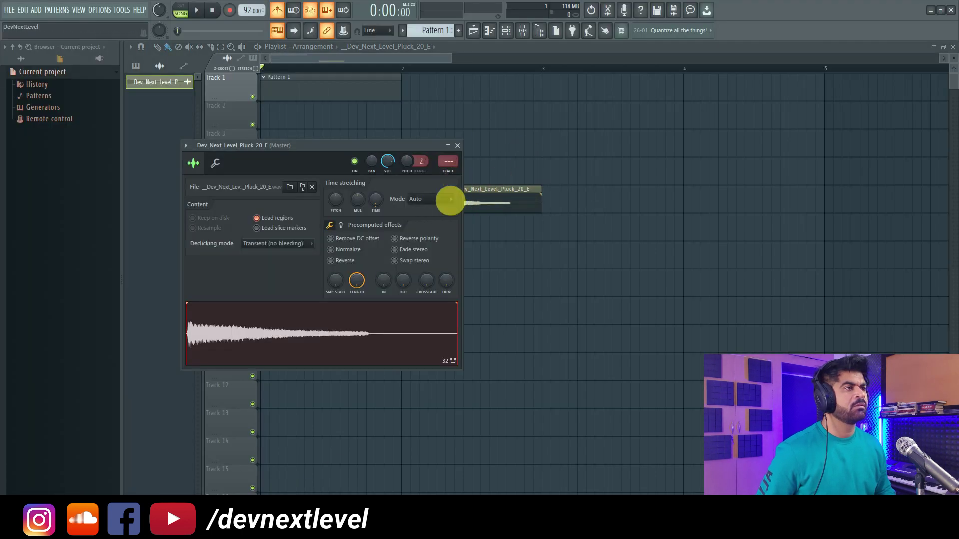
click(425, 198)
click(430, 226)
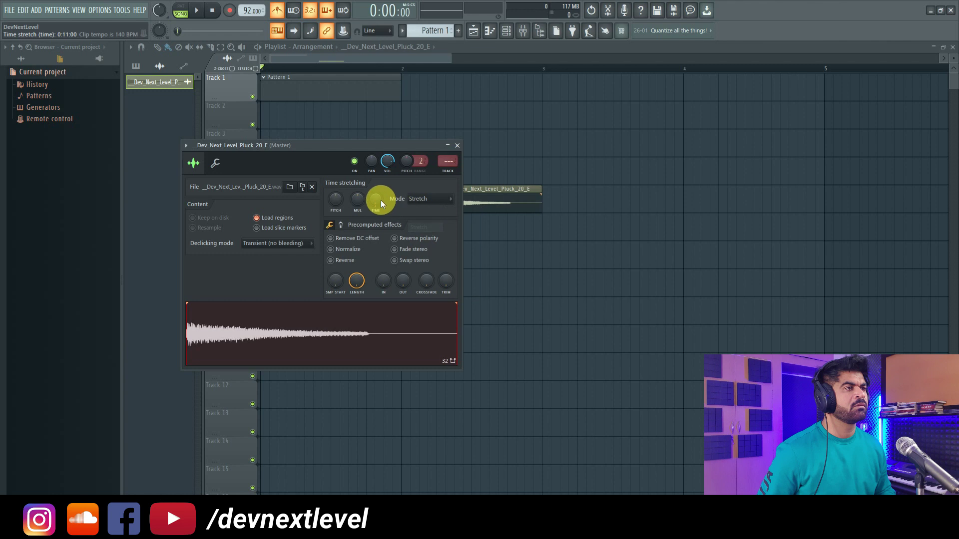
click(457, 146)
Loop playback over the first bar of the playlist and set the tempo to 96 BPM.
key(space)
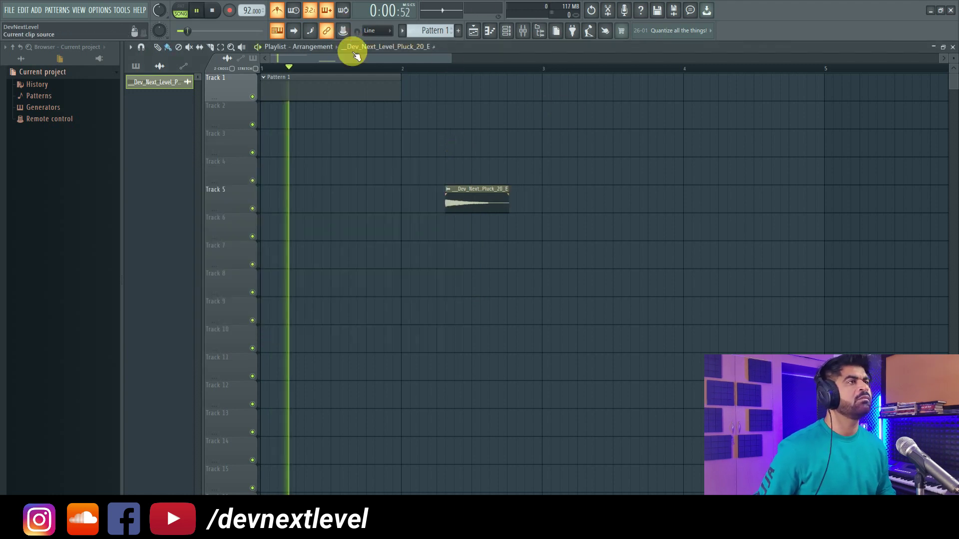
ctrl+drag(399, 69, 263, 71)
click(462, 88)
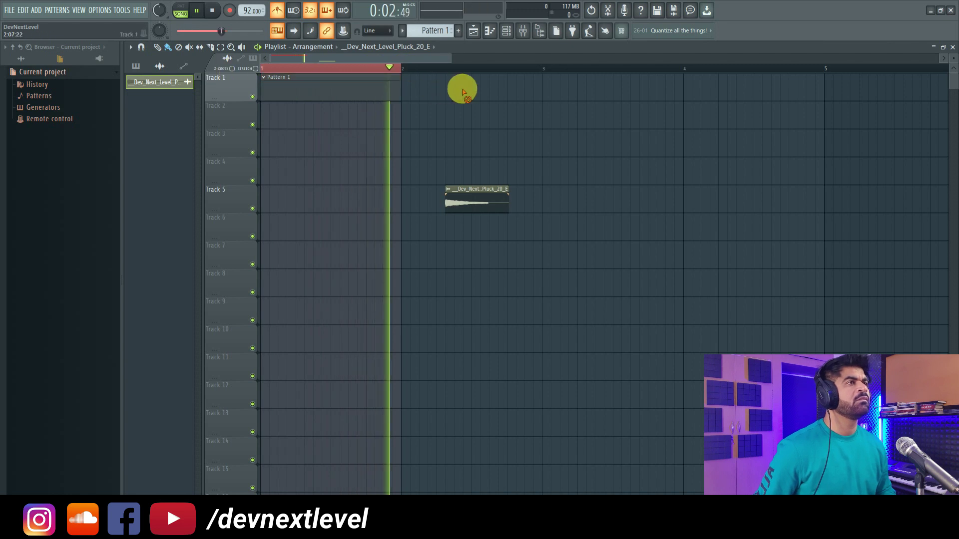
scroll(245, 18, up, 4)
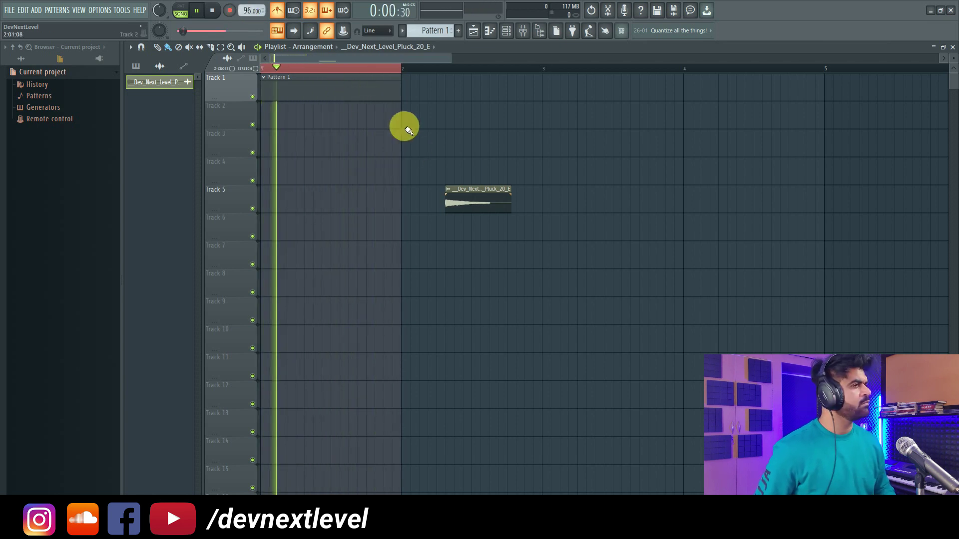
Open the piano roll of the 20_E pluck in Pattern 1 and add a C5 note at the very start.
click(491, 208)
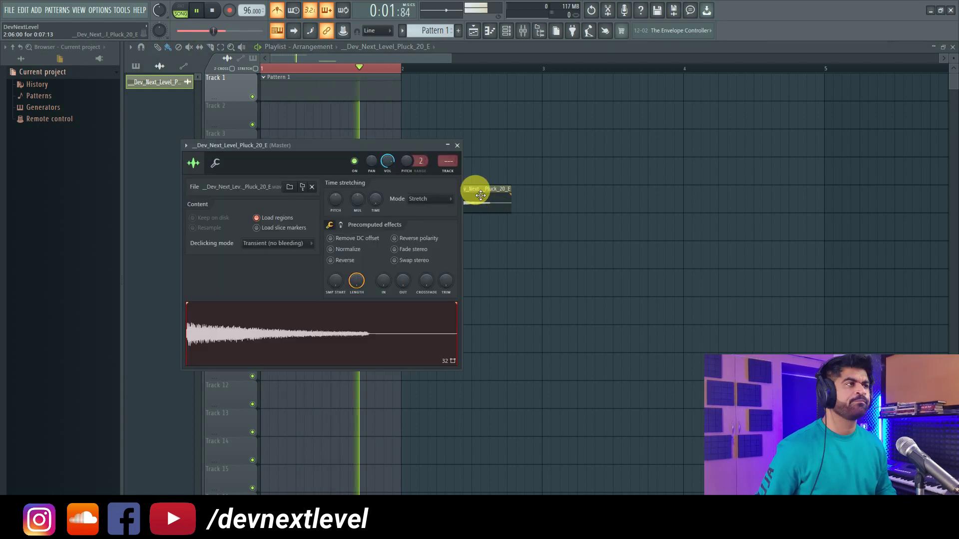
click(506, 31)
right_click(742, 94)
click(749, 82)
key(space)
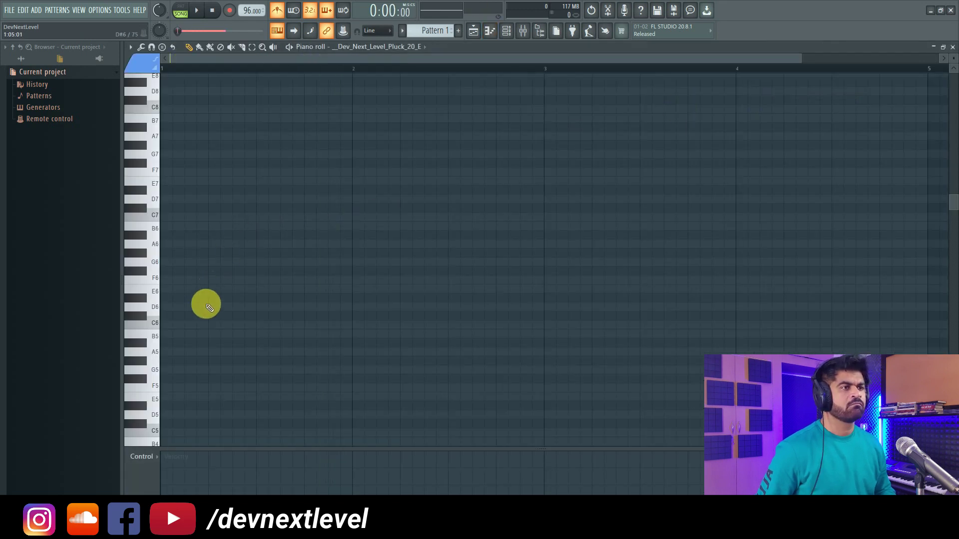
scroll(190, 300, down, 2)
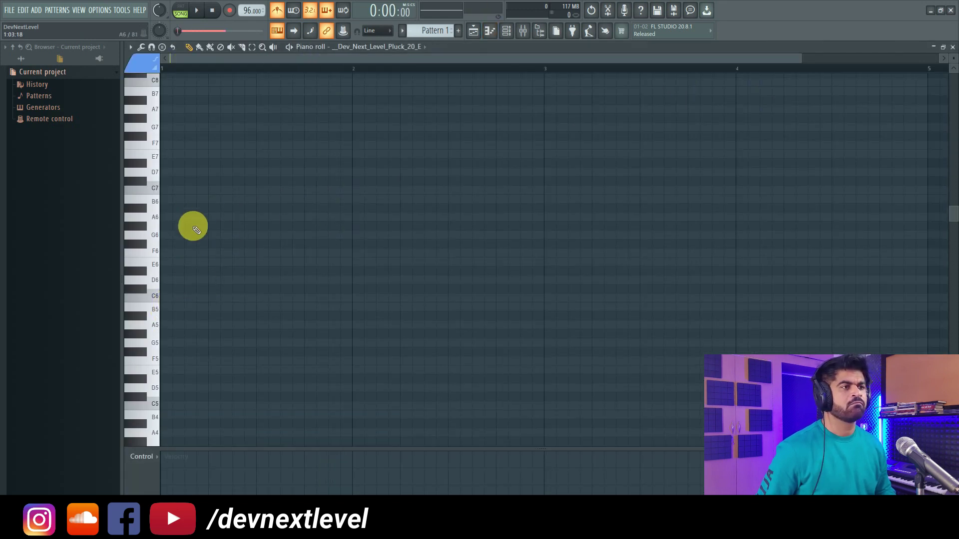
click(170, 404)
scroll(208, 338, down, 10)
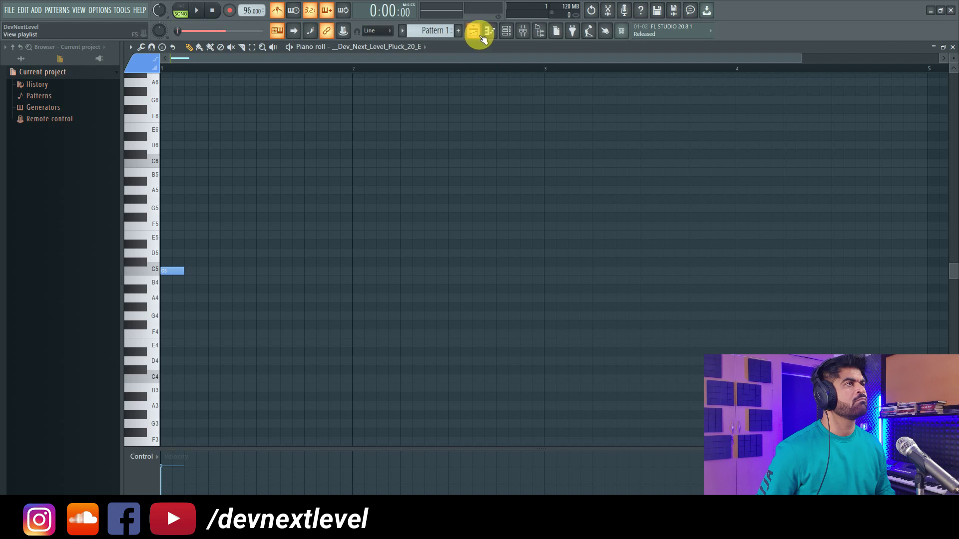
Delete the pluck audio clip from Track 5 and extend the Pattern 1 clip on Track 1 to two bars.
click(476, 33)
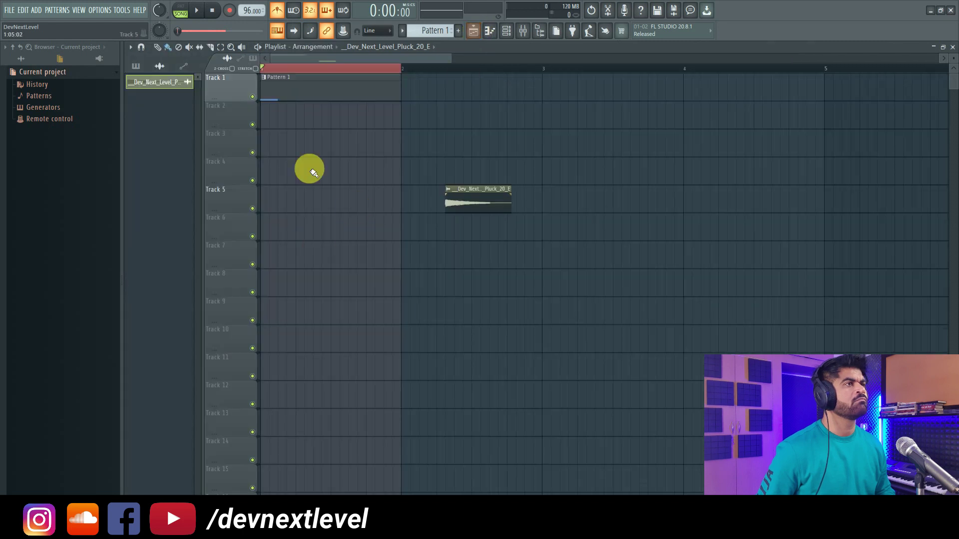
click(264, 70)
right_click(476, 199)
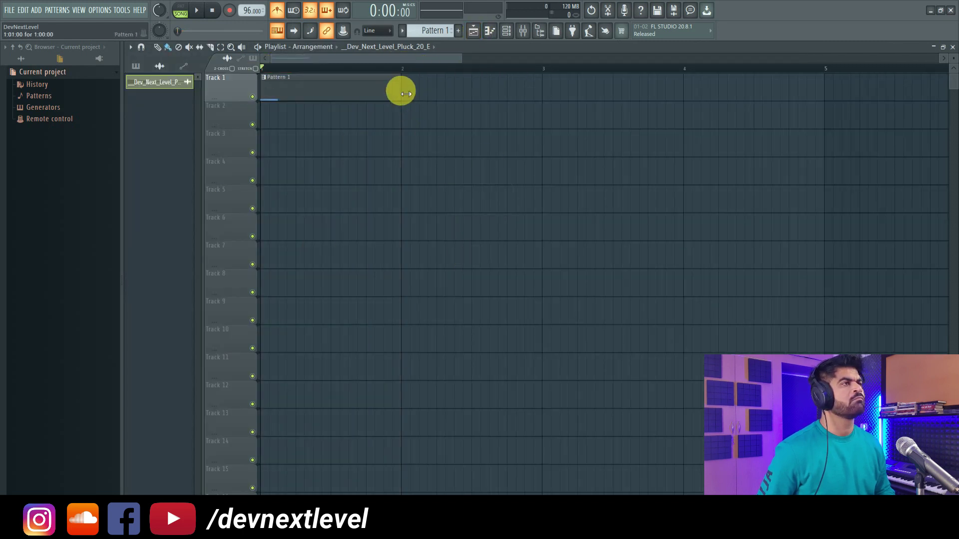
drag(399, 93, 552, 100)
Play the arrangement and listen to the C5 pluck note in Pattern 1's piano roll.
key(space)
double_click(302, 93)
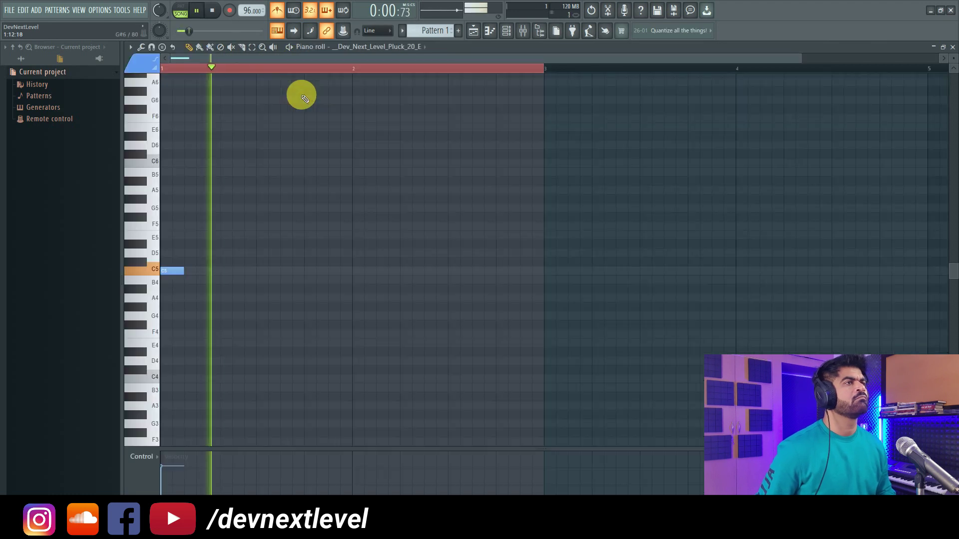
key(space)
key(space)
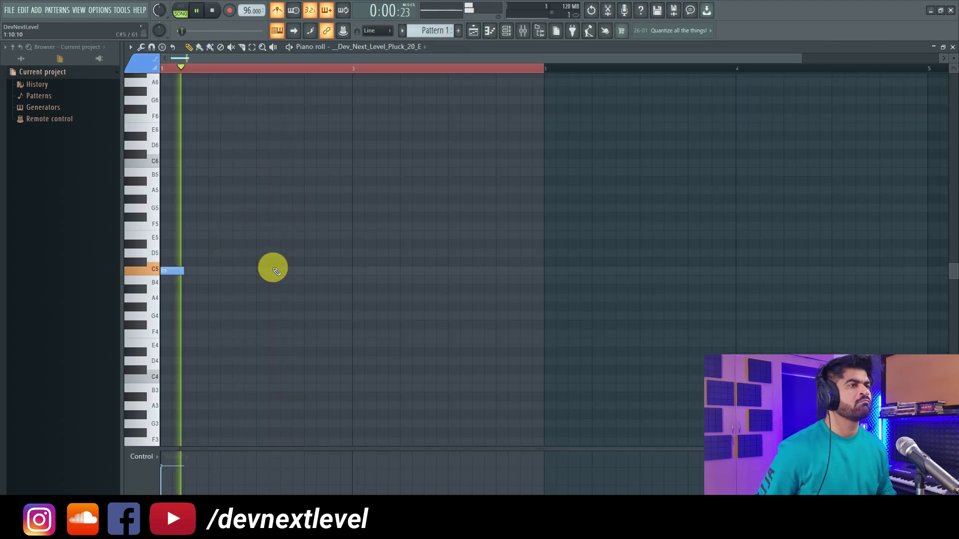
Try adding a D5 note one and a half beats into Pattern 1, listen to it, and undo it.
key(space)
click(228, 247)
click(232, 252)
key(space)
key(space)
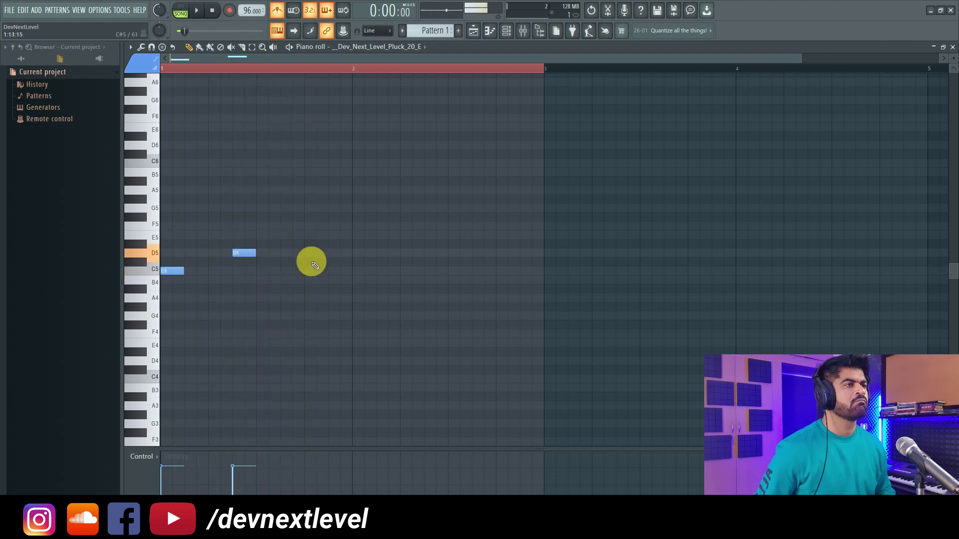
key(ctrl+z)
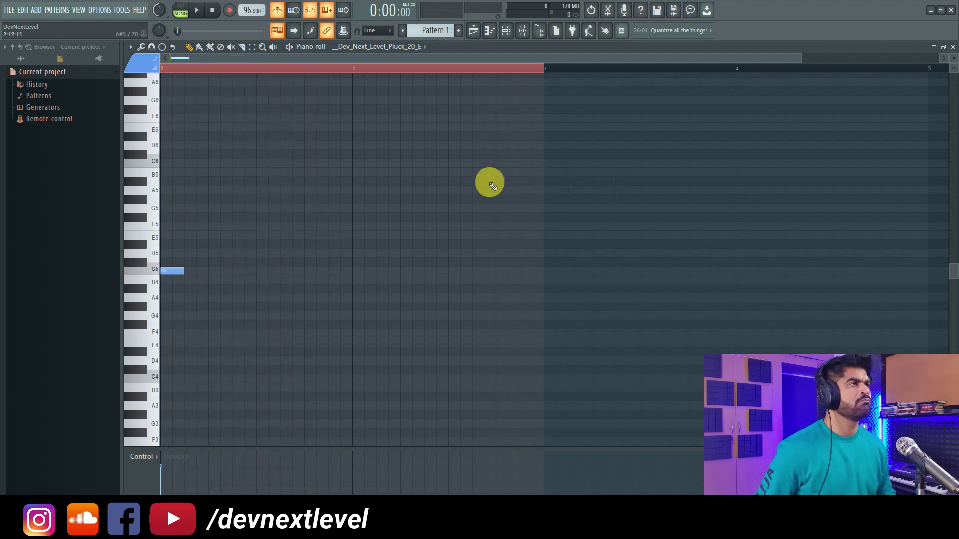
Replay the C5 note, return to the playlist and select a new empty Pattern 2.
key(space)
key(space)
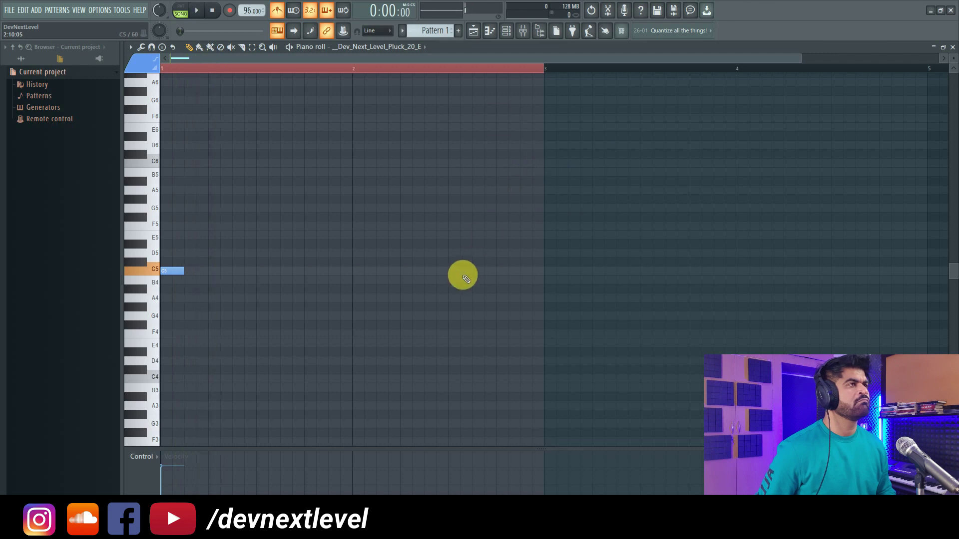
click(482, 33)
scroll(428, 32, up, 1)
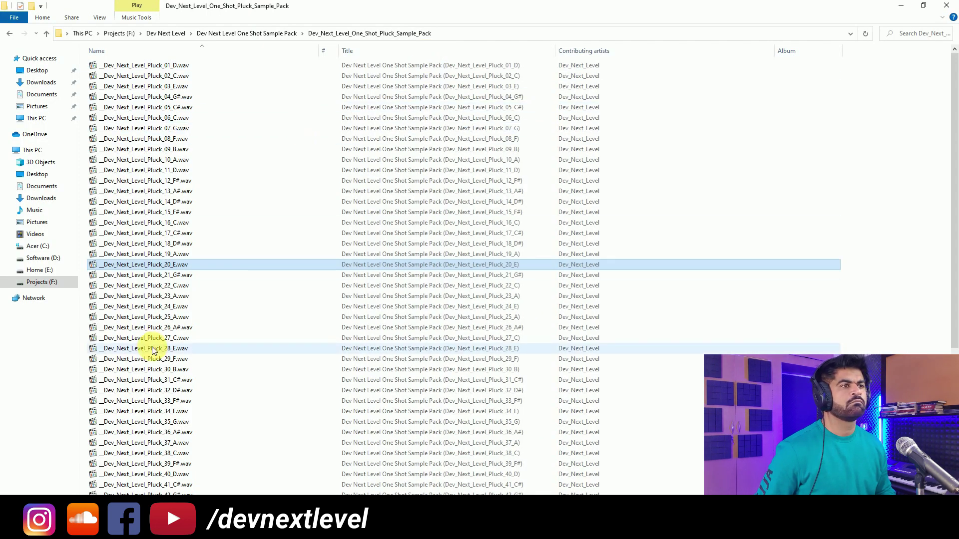
Switch to the sample pack folder in File Explorer and audition the pluck samples from Pluck_24_E through Pluck_33_F#.
click(178, 297)
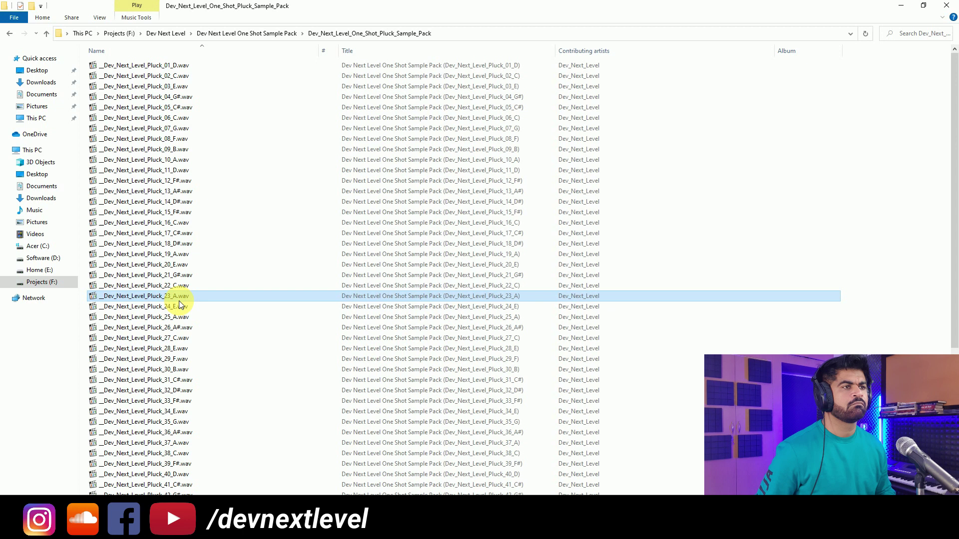
click(178, 302)
key(space)
click(179, 319)
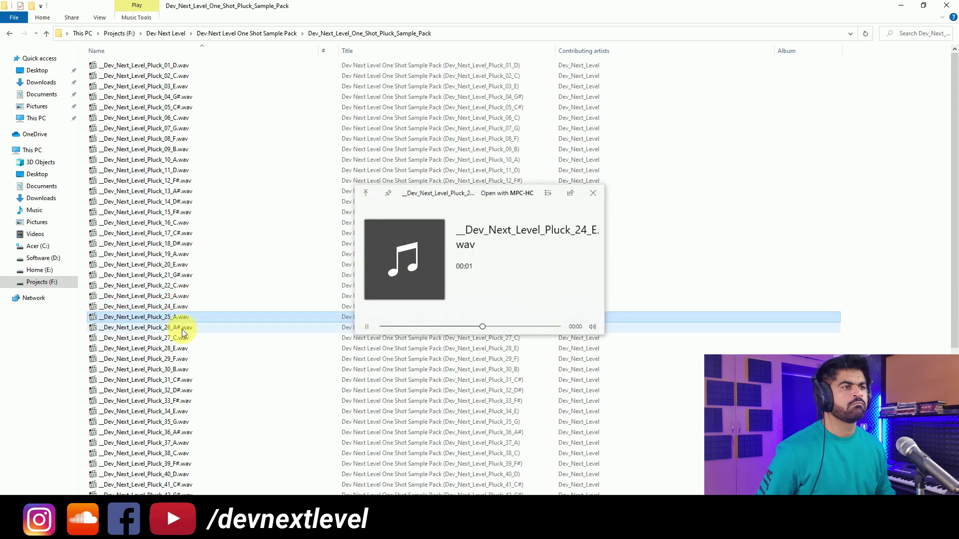
click(181, 328)
click(183, 338)
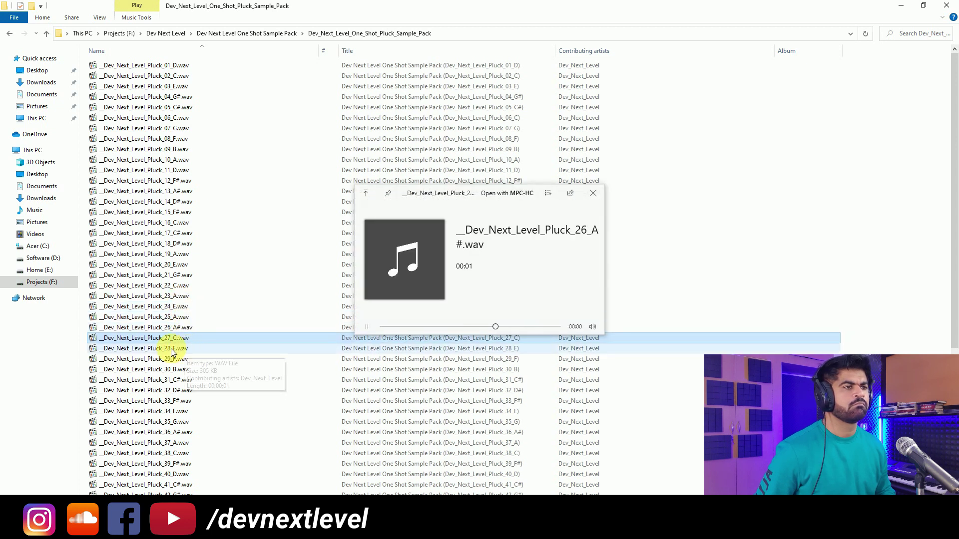
click(180, 350)
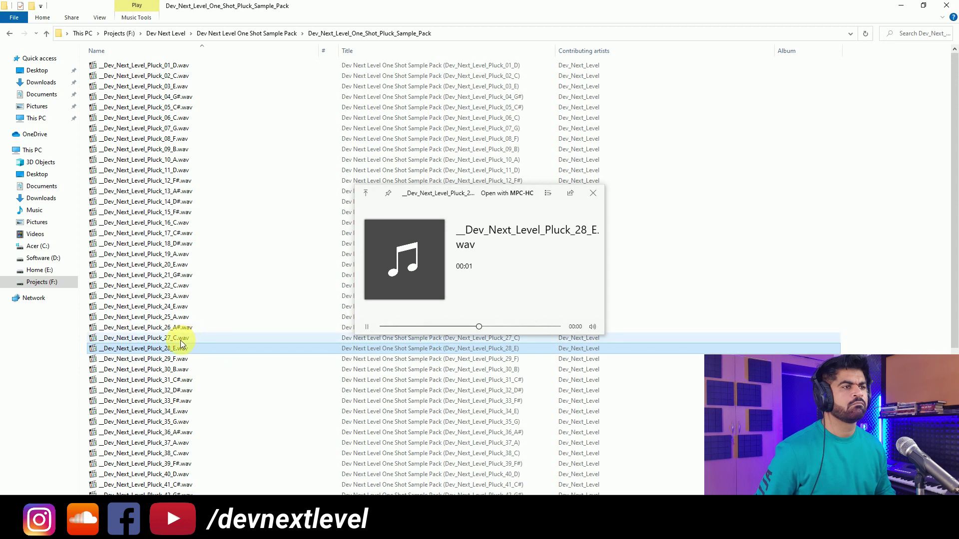
click(179, 359)
click(178, 370)
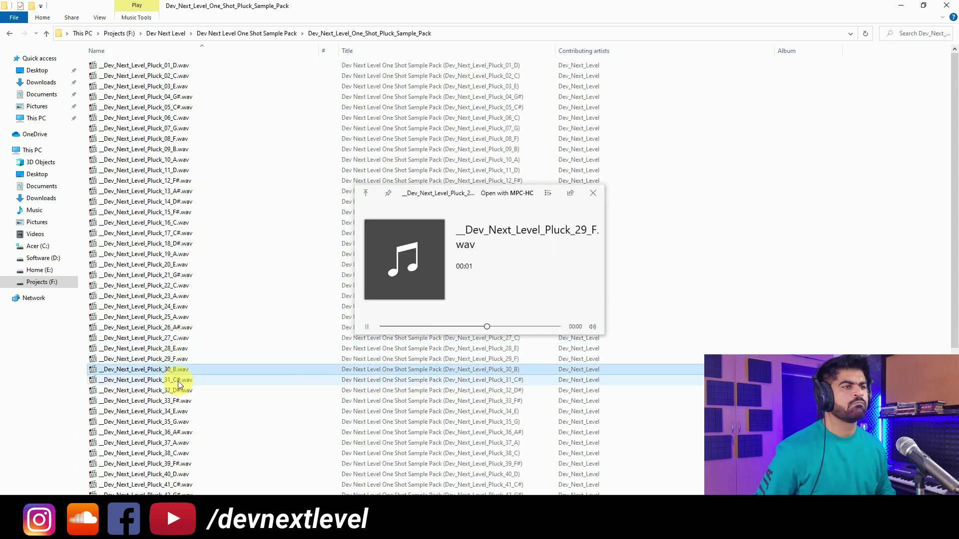
click(177, 381)
click(182, 394)
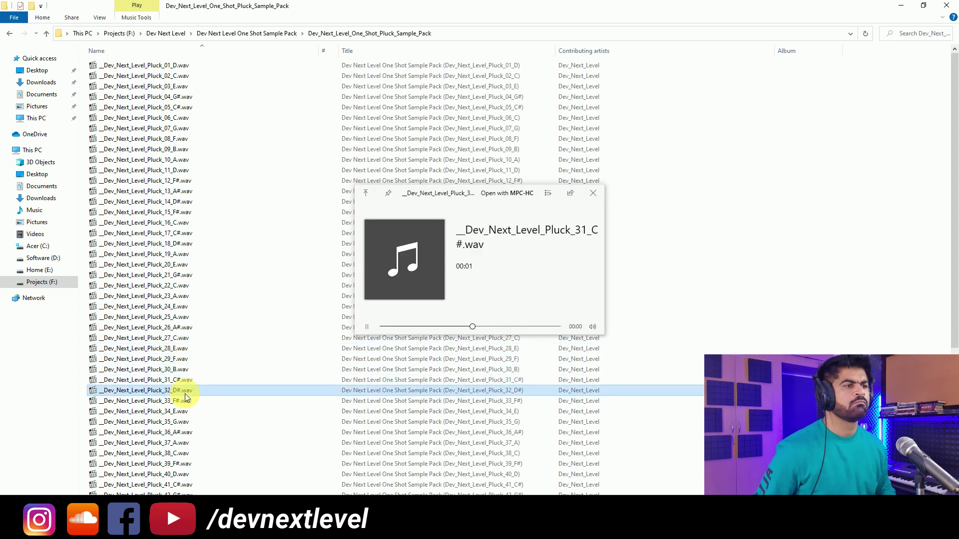
click(182, 403)
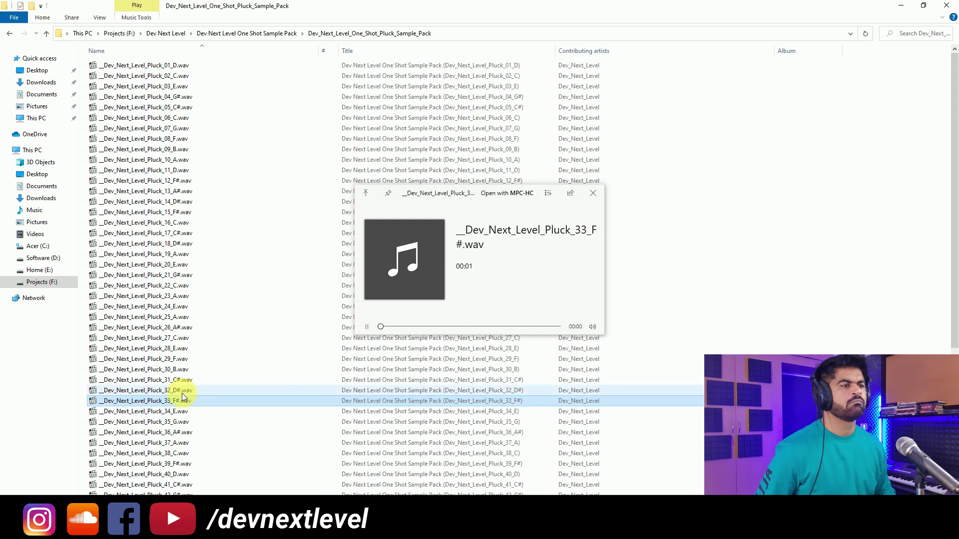
Add the Pluck_32_D# sample to Track 7 in the FL Studio playlist and check its sampler settings.
drag(182, 392, 446, 260)
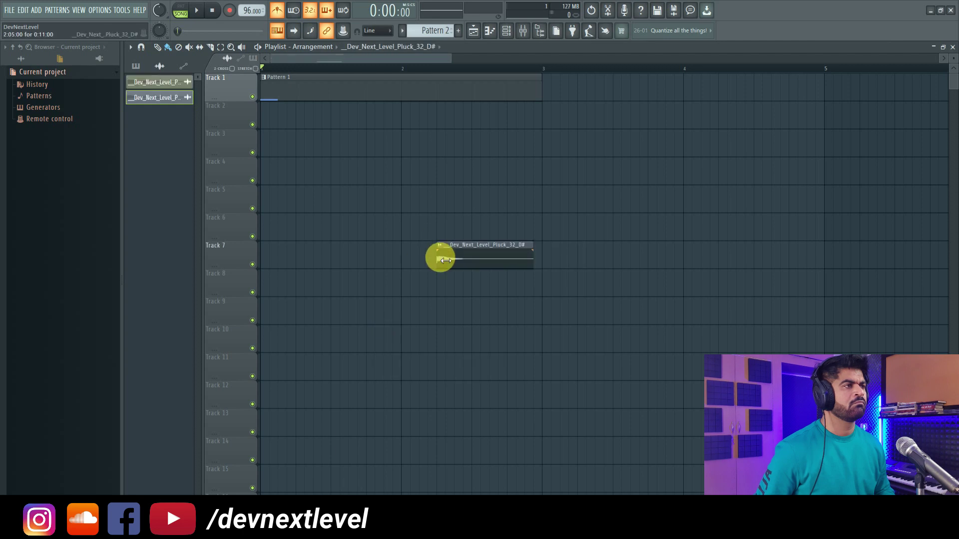
double_click(457, 263)
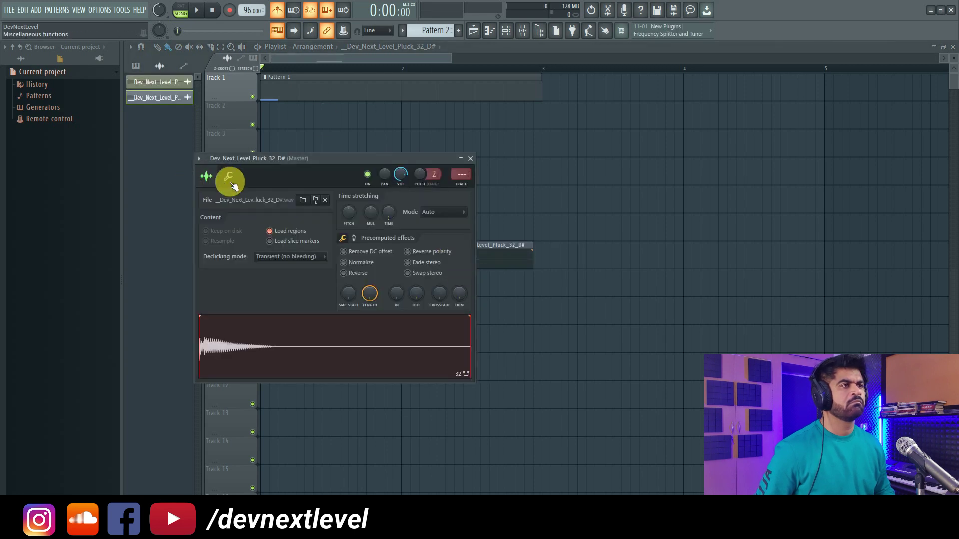
click(230, 179)
click(207, 178)
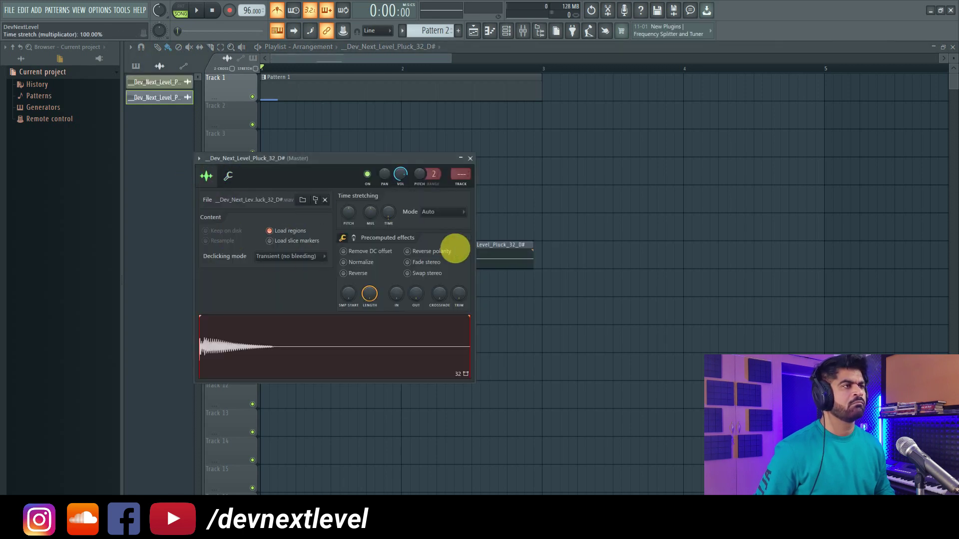
click(470, 159)
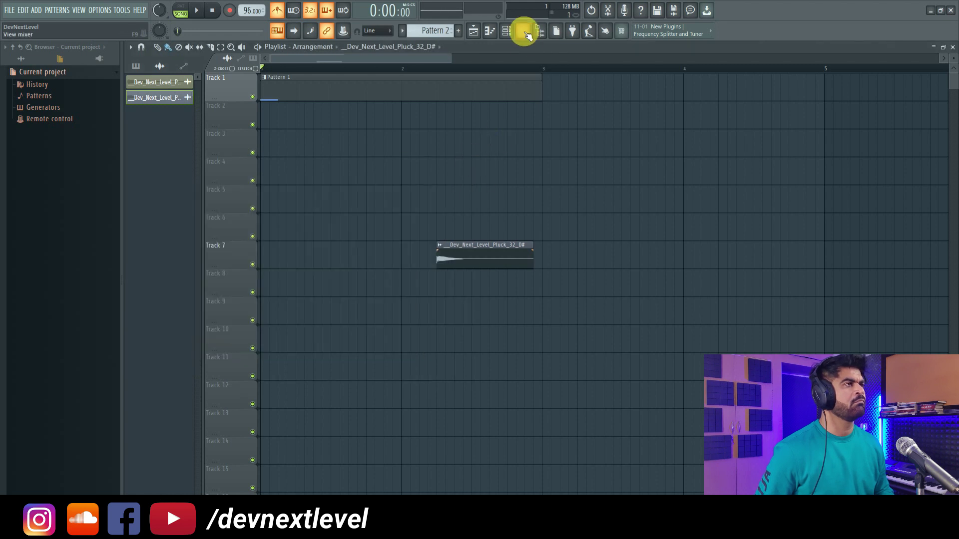
Open the piano roll of the Pluck_32_D# channel in Pattern 2.
click(507, 31)
right_click(739, 105)
click(779, 107)
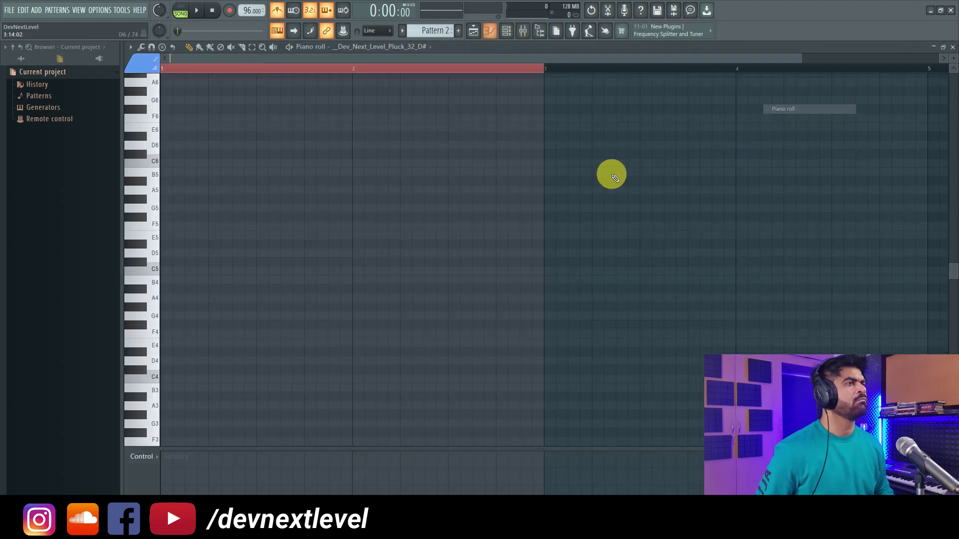
Play the arrangement with bars 1 and 2 selected as the loop and delete the Pluck_32_D# audio clip from Track 7.
click(473, 30)
key(space)
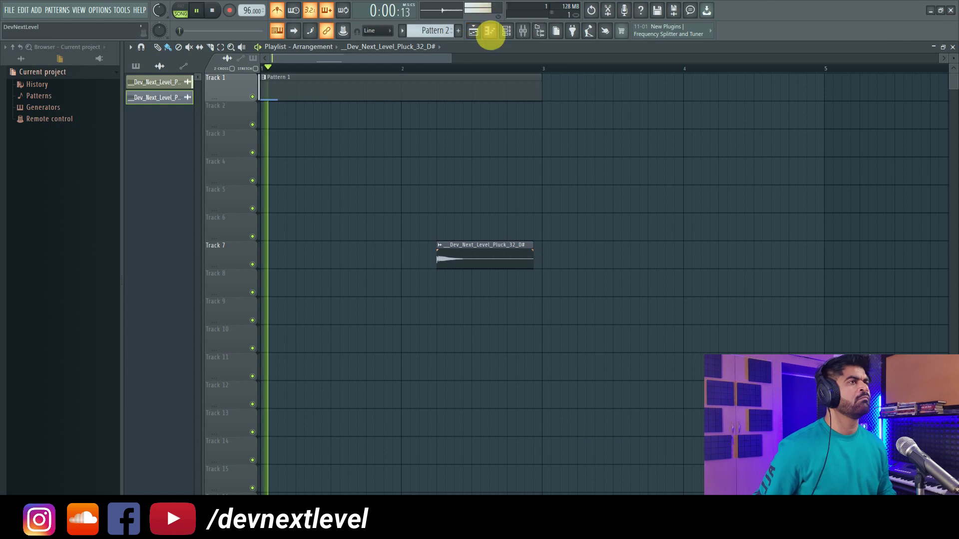
drag(542, 68, 184, 79)
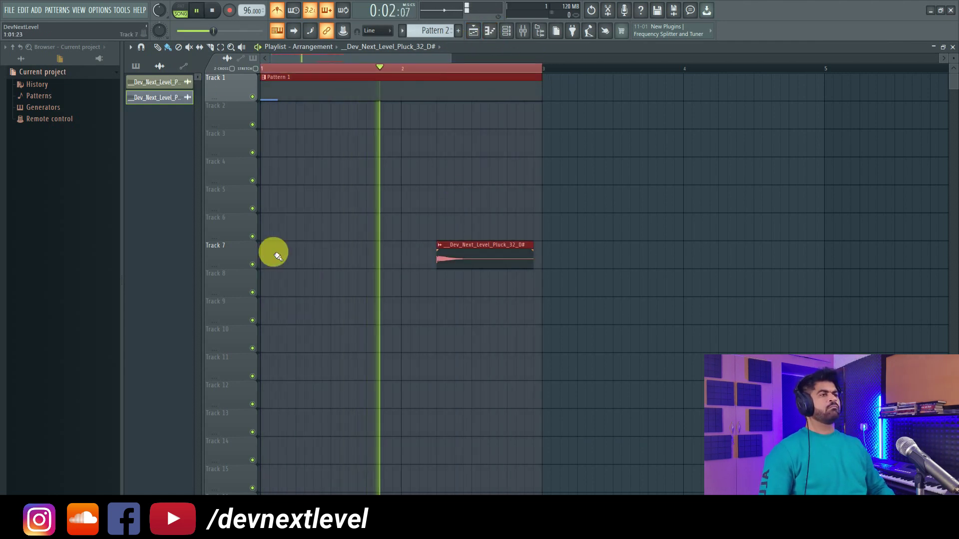
right_click(528, 249)
Place a Pattern 2 clip on Track 2, move it to the start of the arrangement and play it.
click(436, 30)
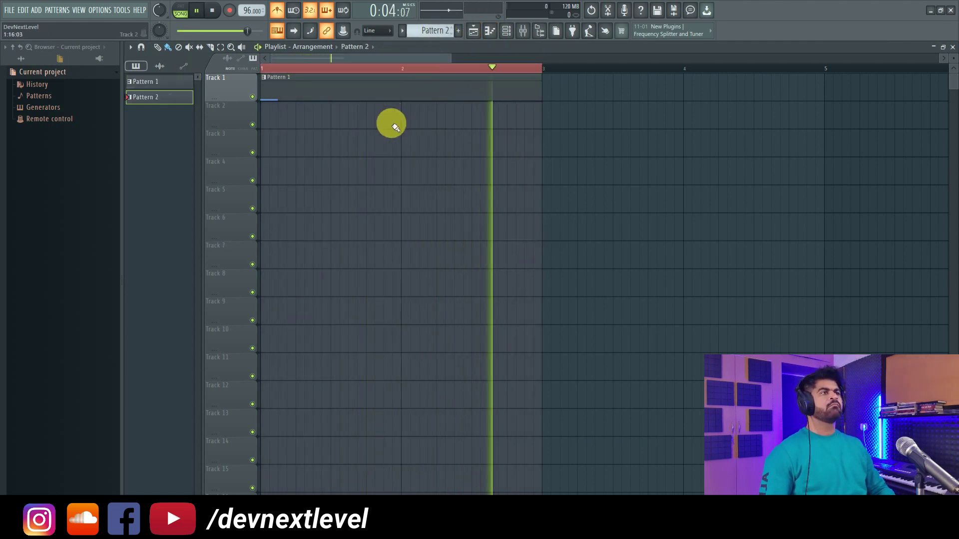
click(390, 122)
drag(430, 124, 672, 143)
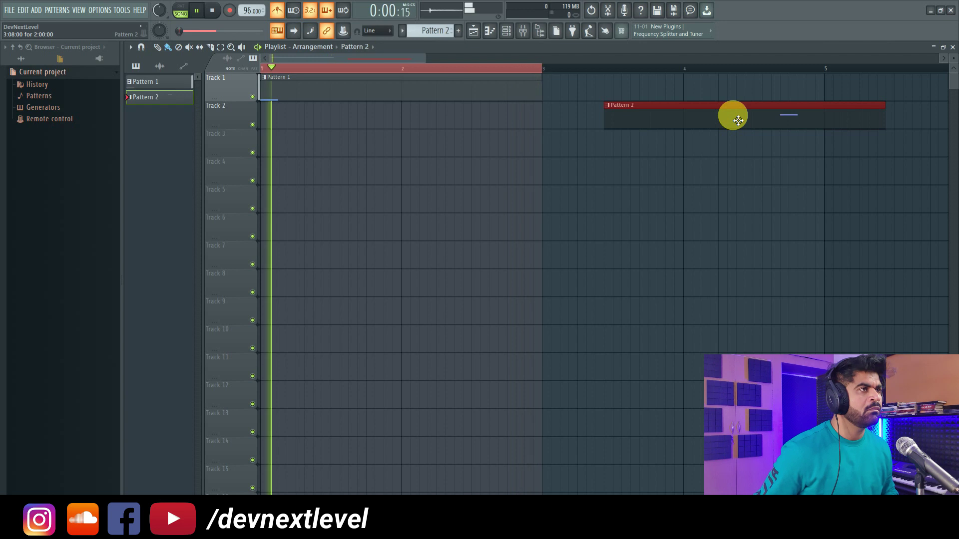
drag(733, 118, 347, 118)
key(space)
key(space)
Add an A#5 note in bar 1 of Pattern 2's piano roll.
double_click(298, 118)
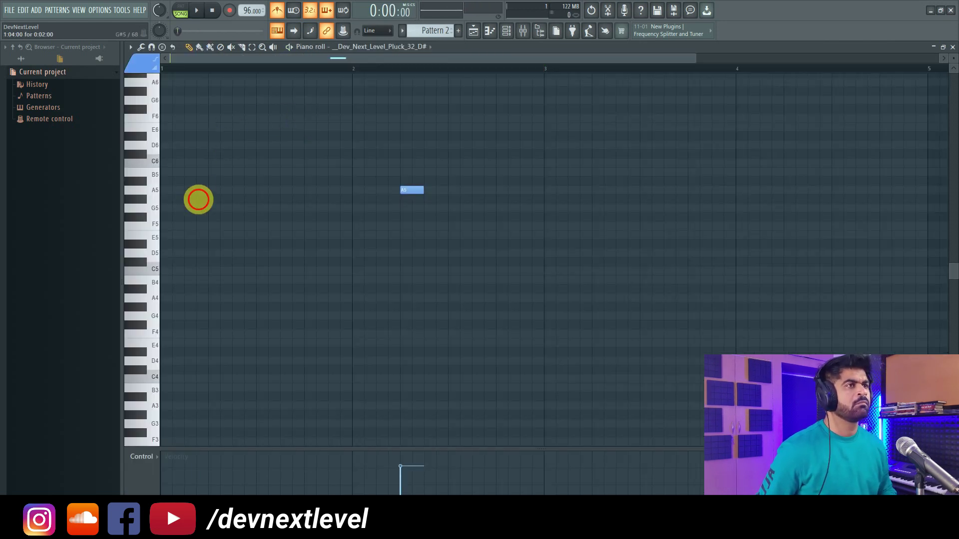
click(212, 190)
drag(216, 195, 228, 186)
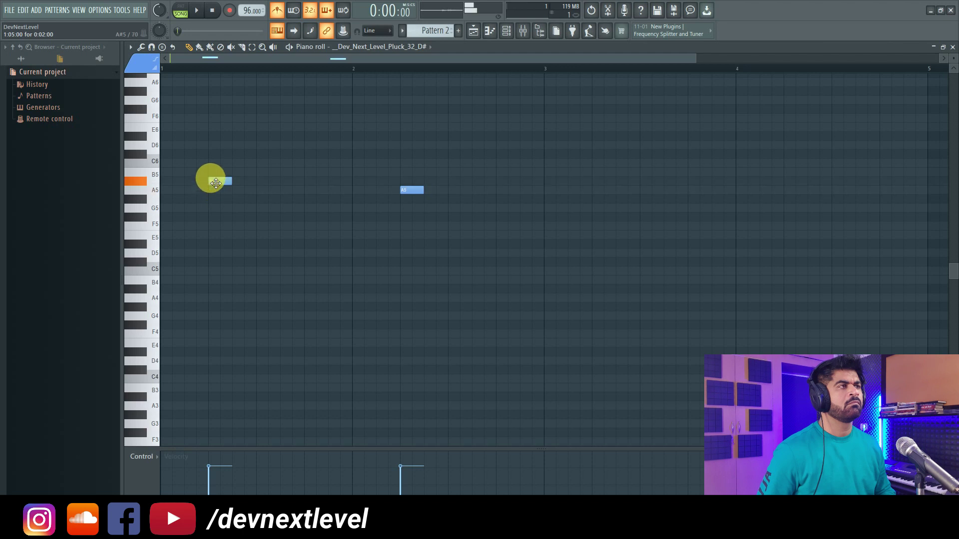
Set the time-stretching mode of the Pluck_32_D# channel to Stretch and close its settings.
click(506, 30)
click(754, 110)
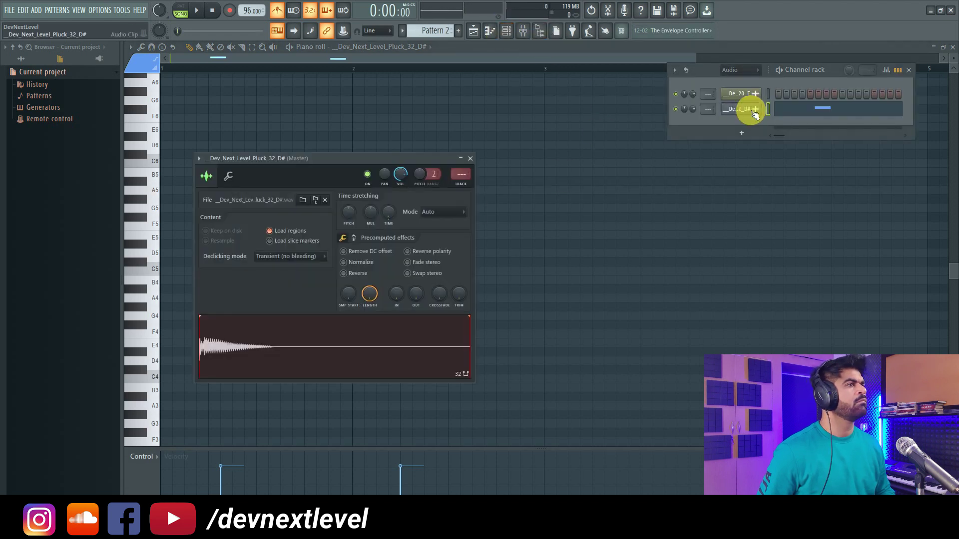
click(461, 214)
click(451, 240)
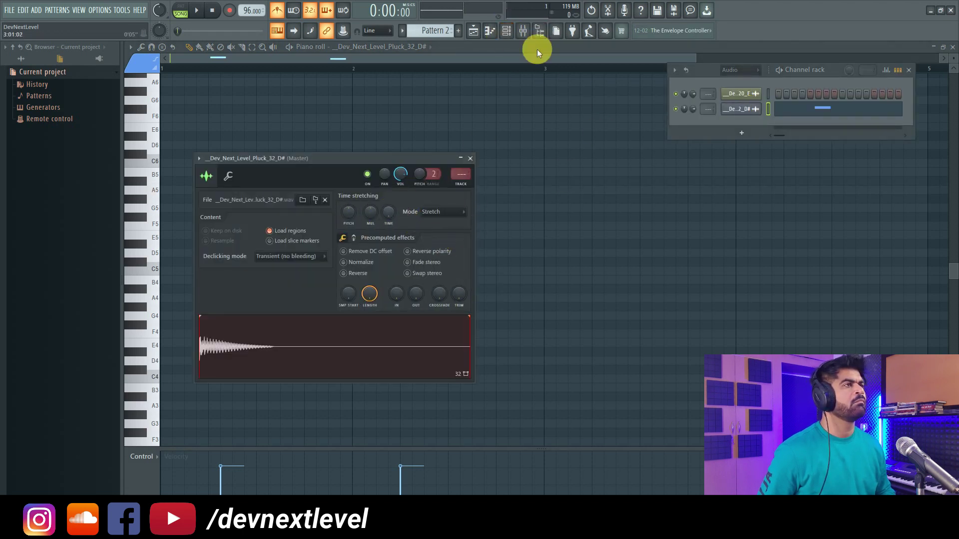
click(537, 49)
Delete both notes from Pattern 2 and try a C#5 note on step 3 of bar 1 during playback.
right_click(234, 180)
right_click(407, 191)
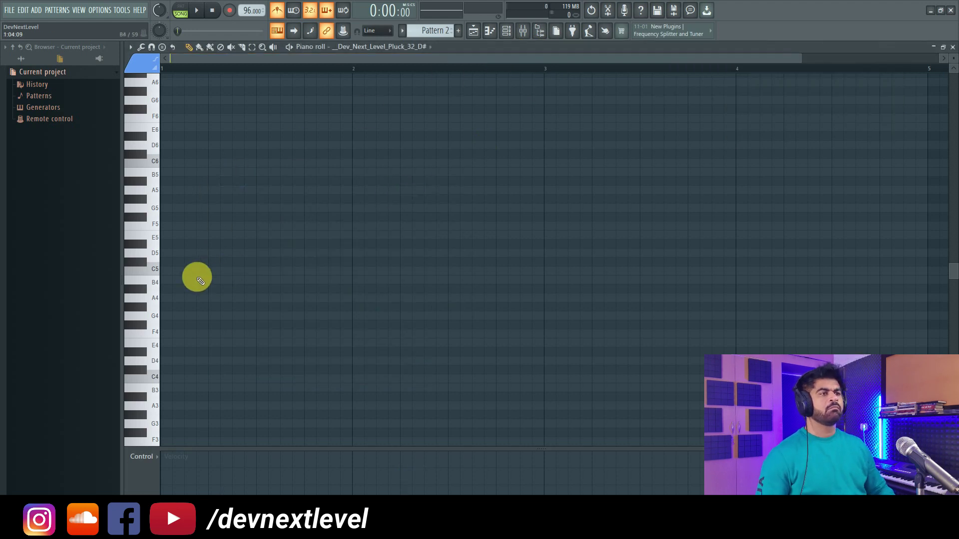
drag(202, 276, 222, 260)
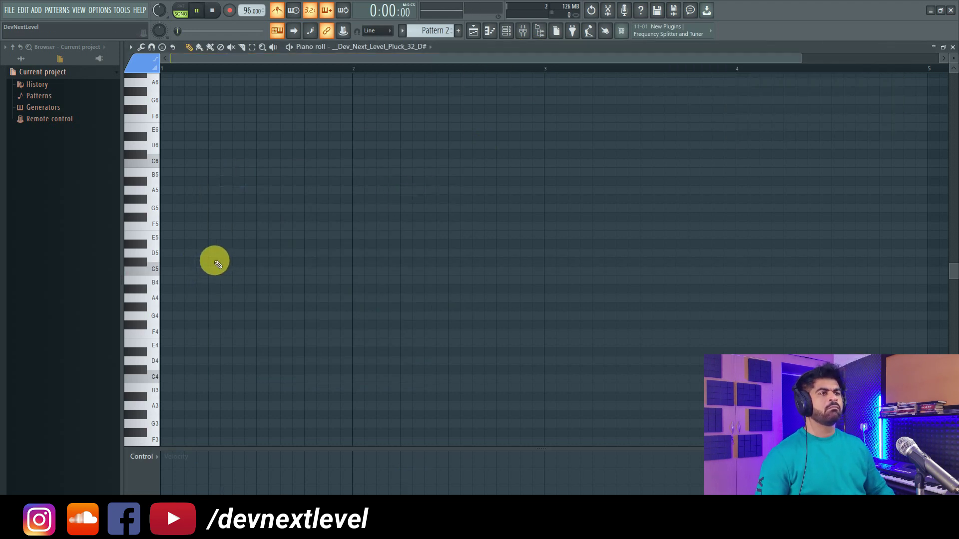
key(space)
drag(206, 267, 194, 263)
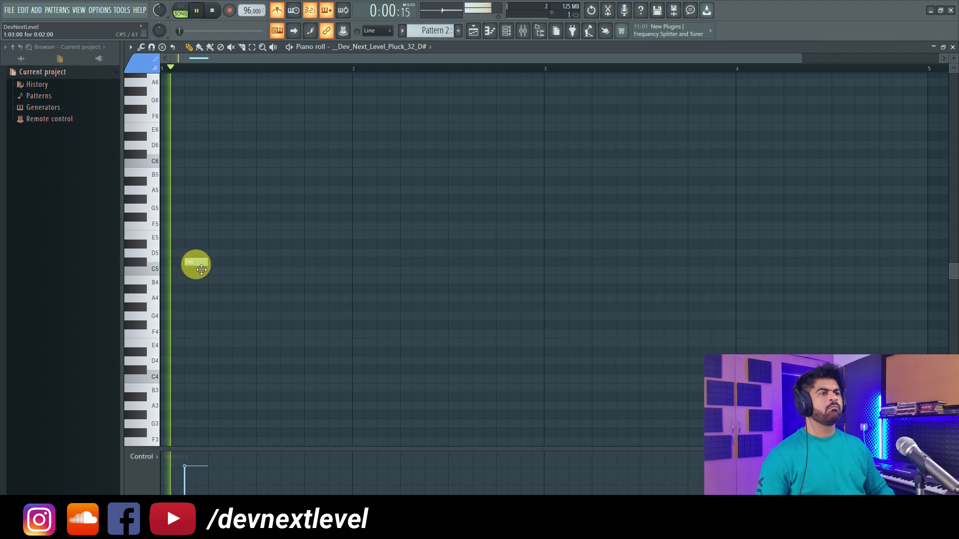
Arrange one-step C#6 notes on steps 2 and 4 and an E6 note on step 8 in Pattern 2, auditioning them.
scroll(212, 64, up, 2)
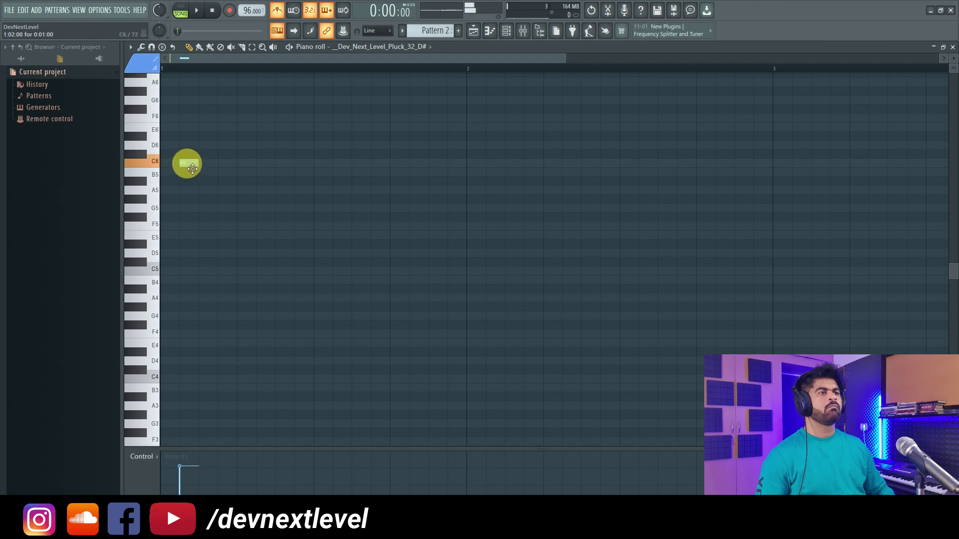
key(space)
click(223, 155)
key(space)
key(space)
key(space)
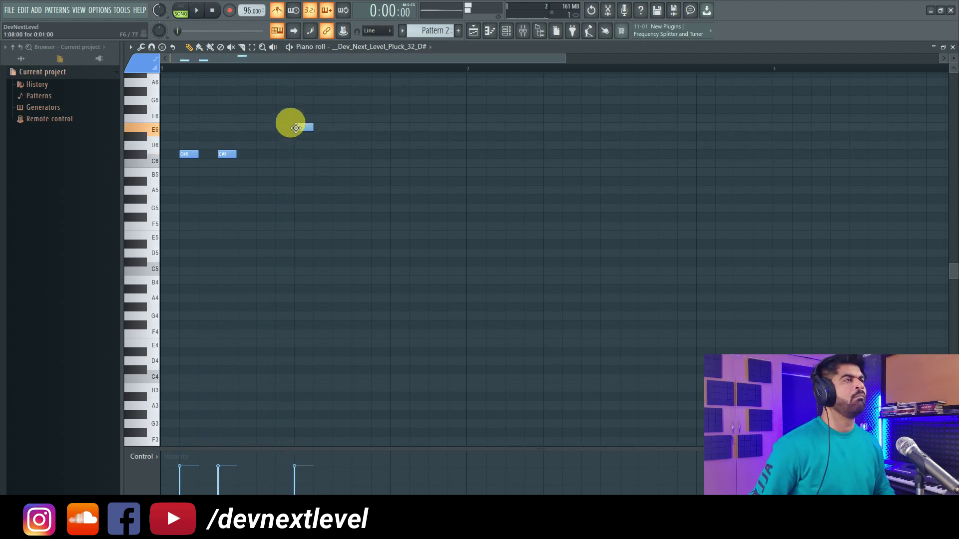
key(space)
Open Pattern 1's piano roll from the playlist and listen to its C5 note within the arrangement.
key(space)
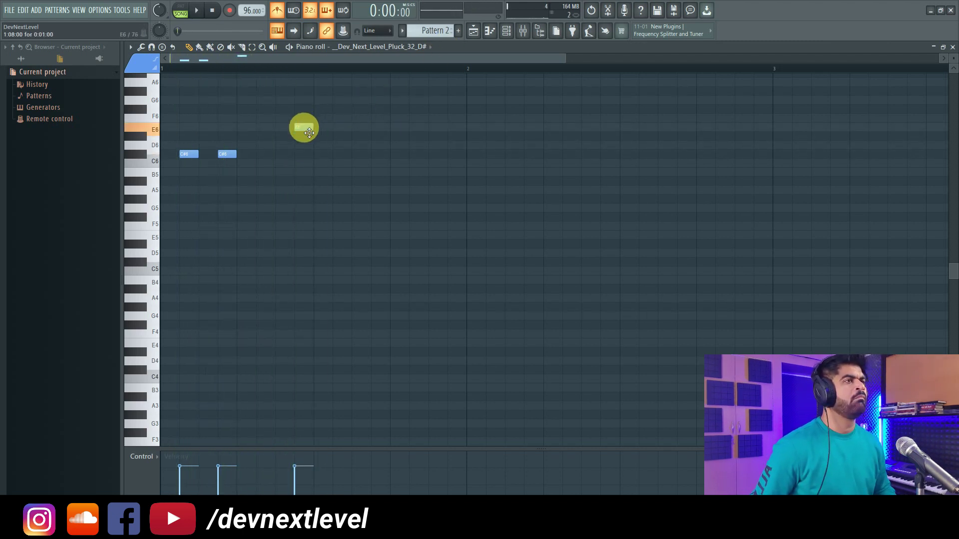
click(475, 32)
double_click(285, 94)
key(space)
key(space)
key(space)
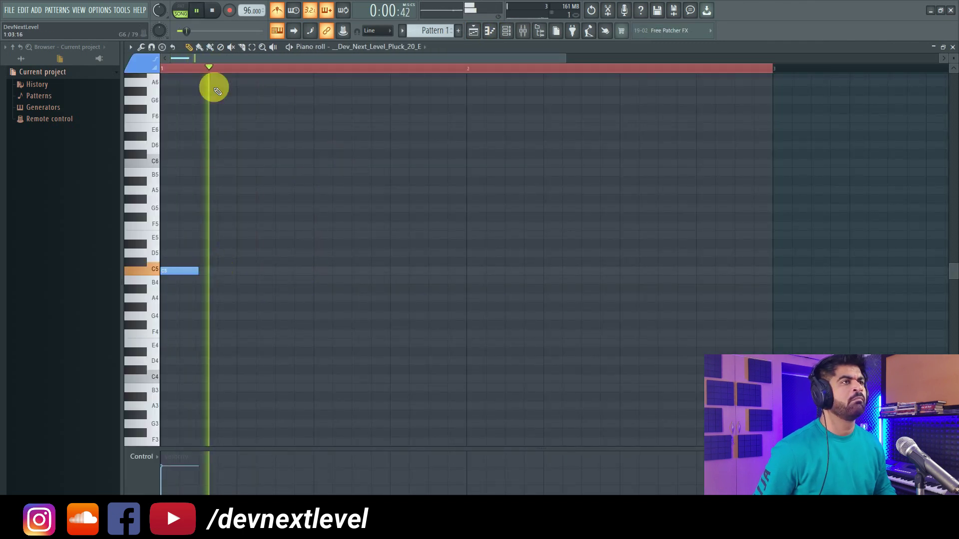
click(217, 16)
key(space)
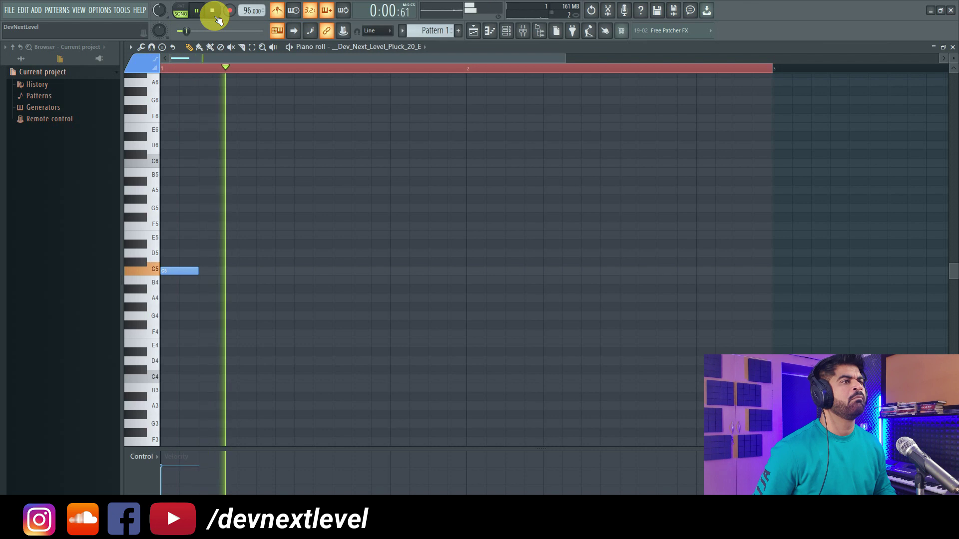
Add two-step notes to bar 1 of Pattern 1, B4 on step 7 and A4 on step 15, and play them back.
key(space)
click(290, 279)
key(space)
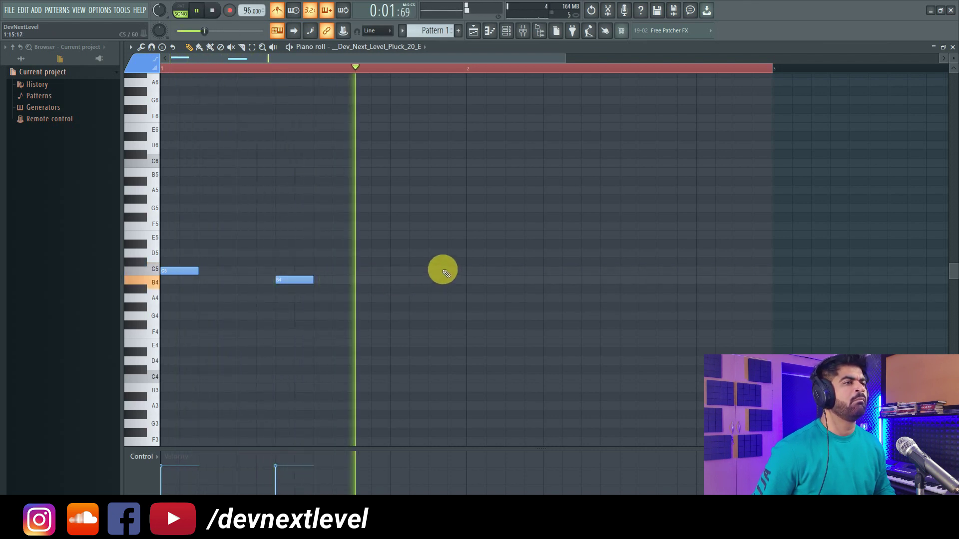
key(space)
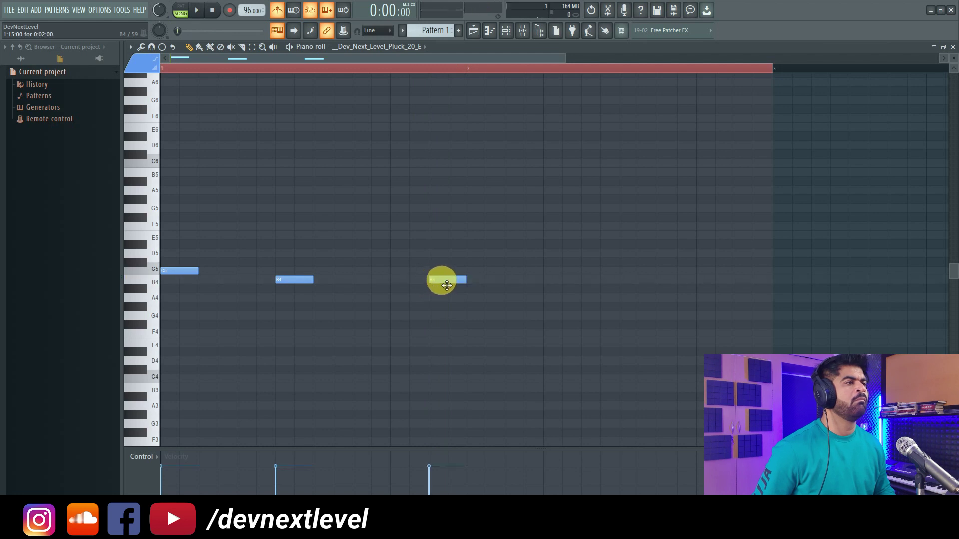
key(space)
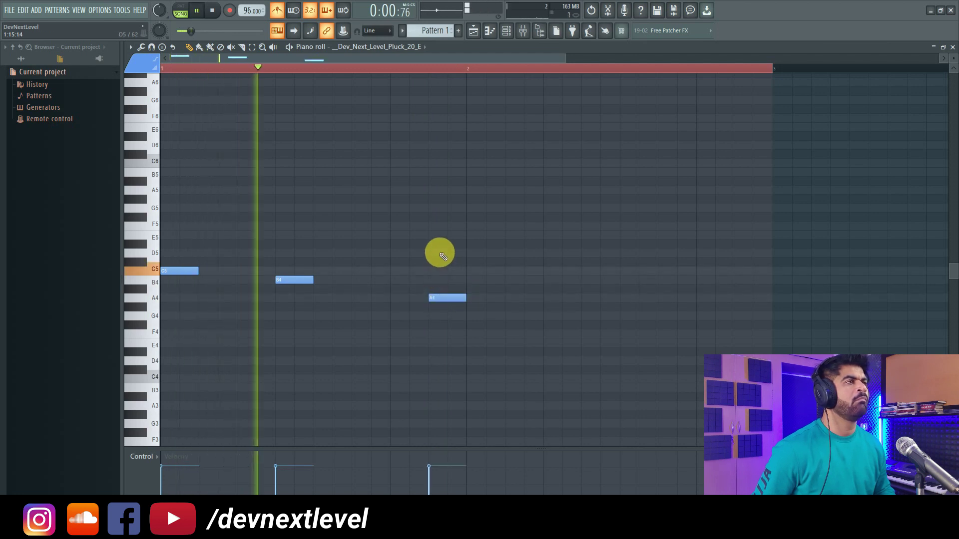
key(space)
Route the Pluck_20_E channel to mixer insert 2.
click(506, 31)
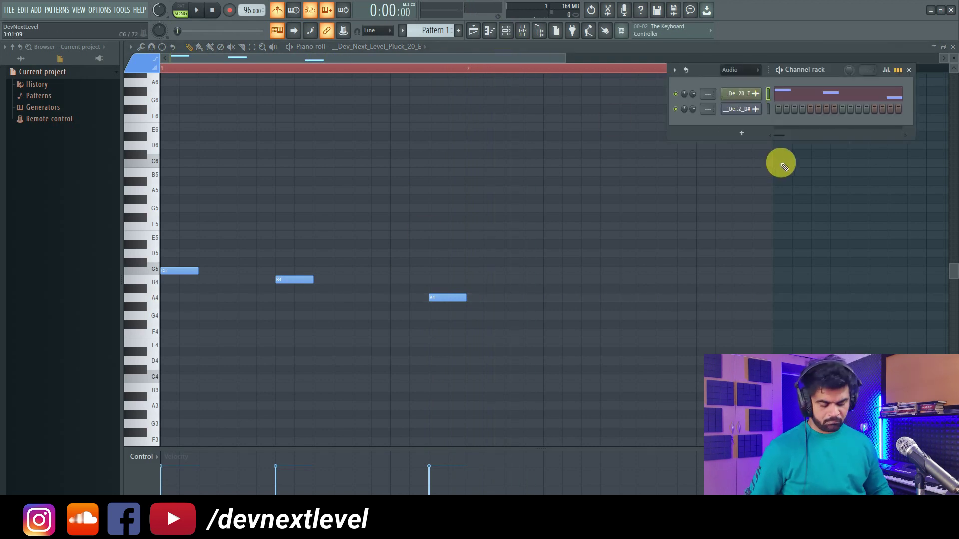
key(ctrl+l)
Load Fruity parametric EQ 2 in effect slot 3 of the Pluck_20_E insert and set band 1 to high pass.
click(552, 322)
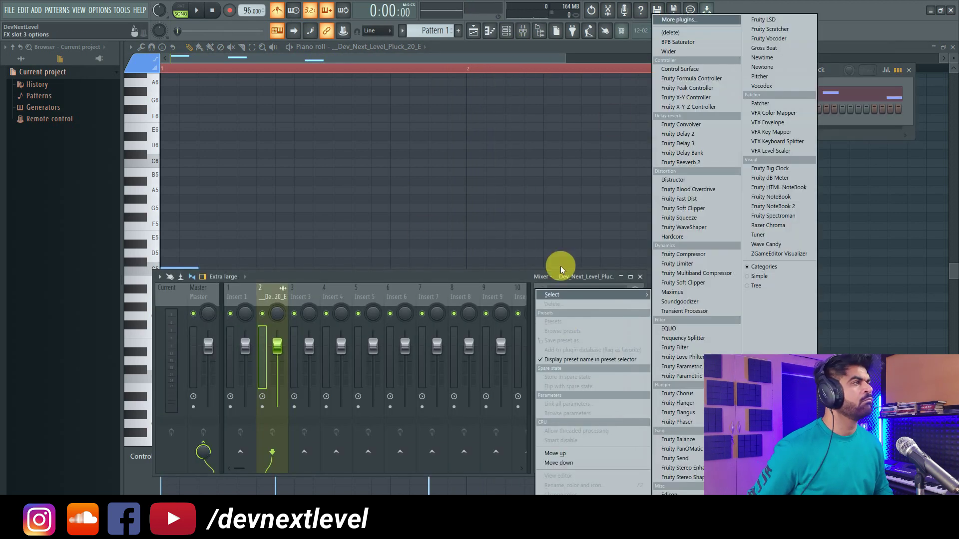
click(682, 376)
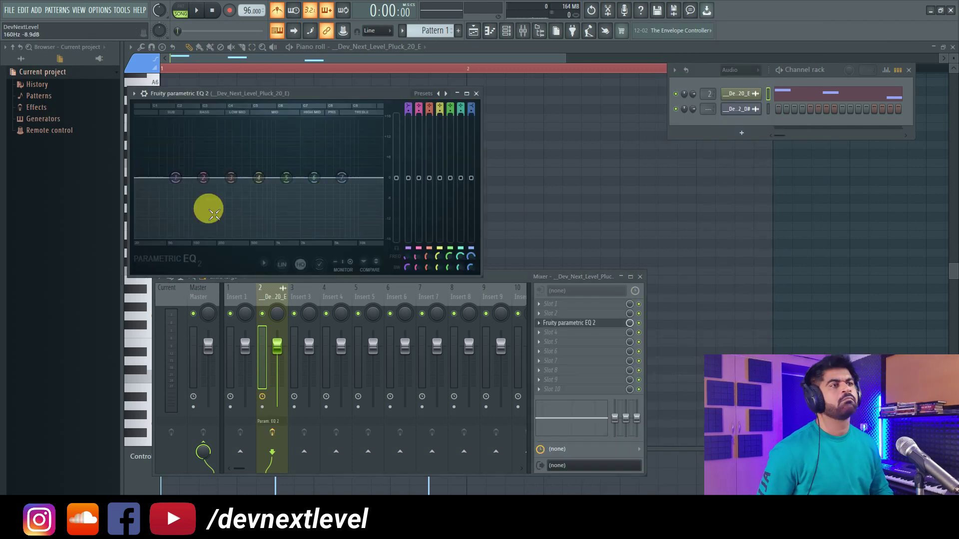
mouse_move(197, 204)
click(223, 231)
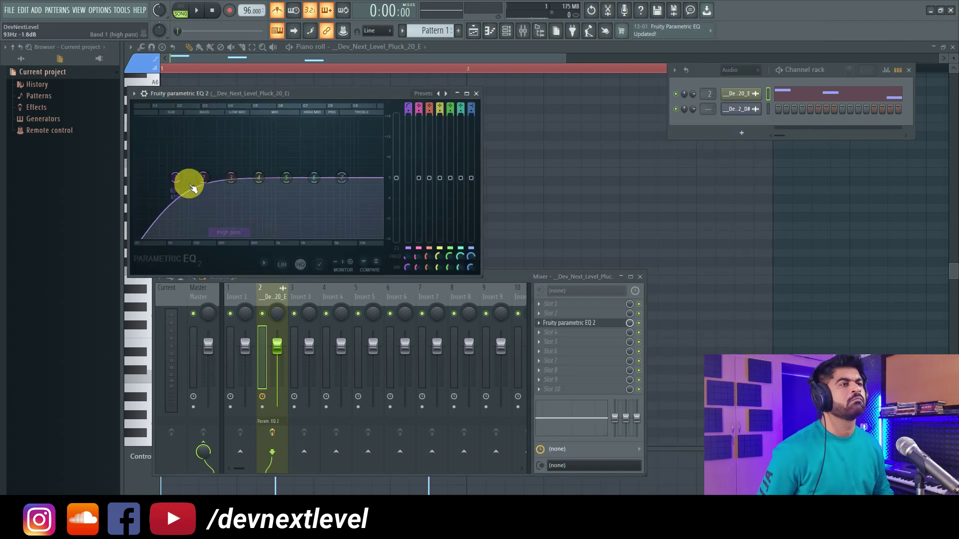
Load Fruity Delay 3 in effect slot 5 of the Pluck_20_E insert, lower its mix level and adjust the delay time during playback.
click(559, 345)
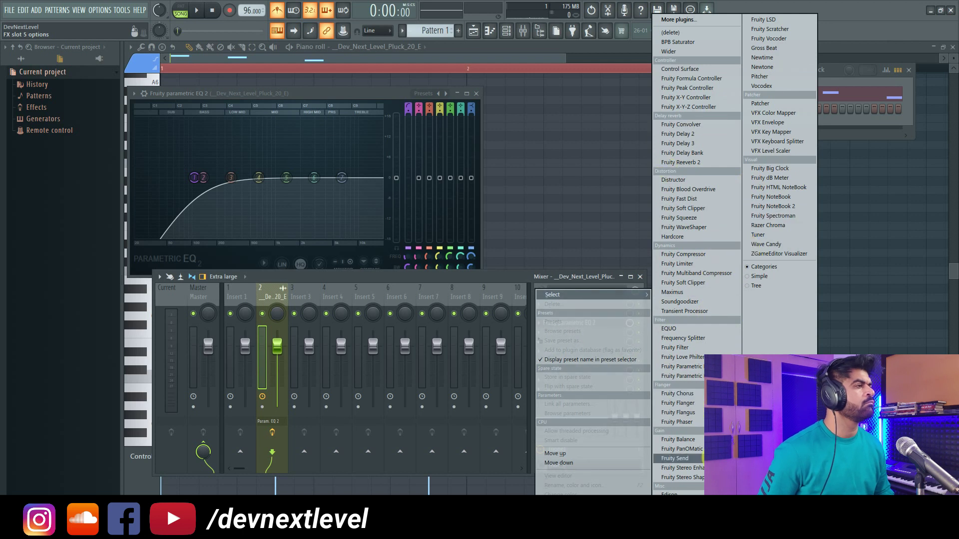
click(706, 143)
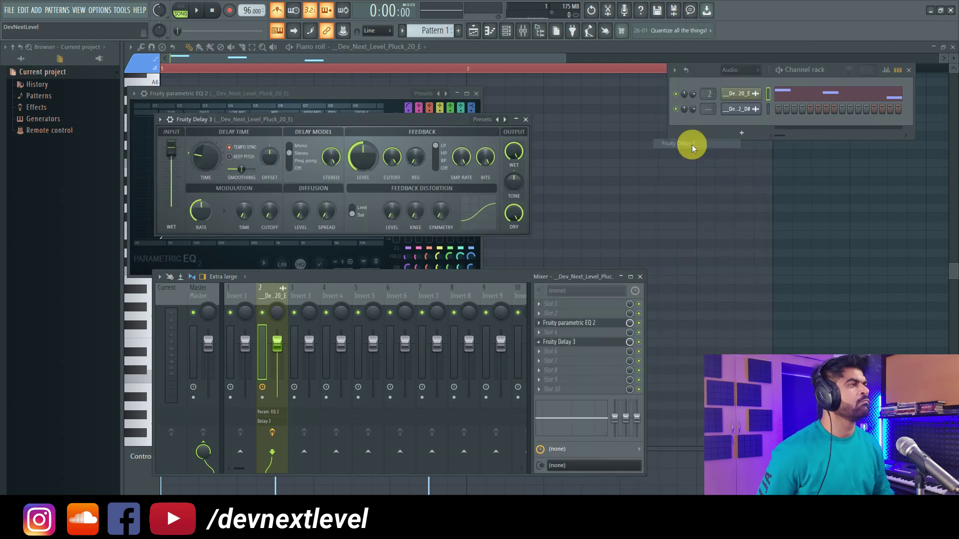
key(space)
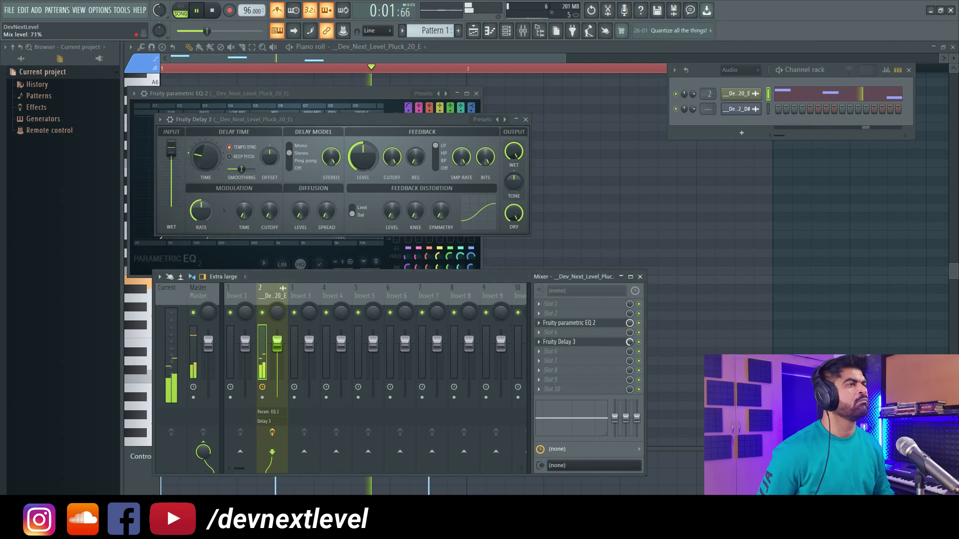
drag(204, 158, 203, 174)
key(F12)
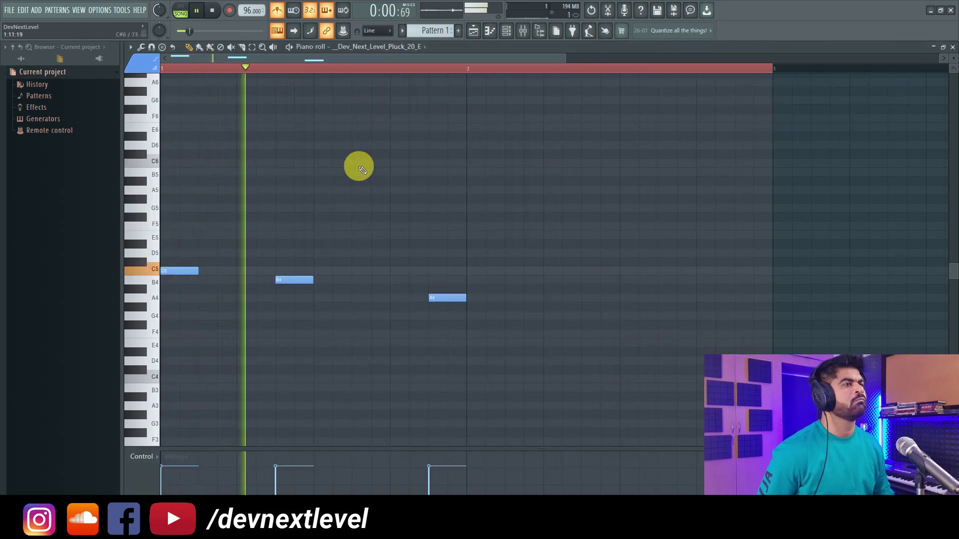
Move the Pattern 2 clip on Track 2 past the loop region into bar 3 and reopen Pattern 1's piano roll.
click(474, 31)
drag(317, 122, 655, 122)
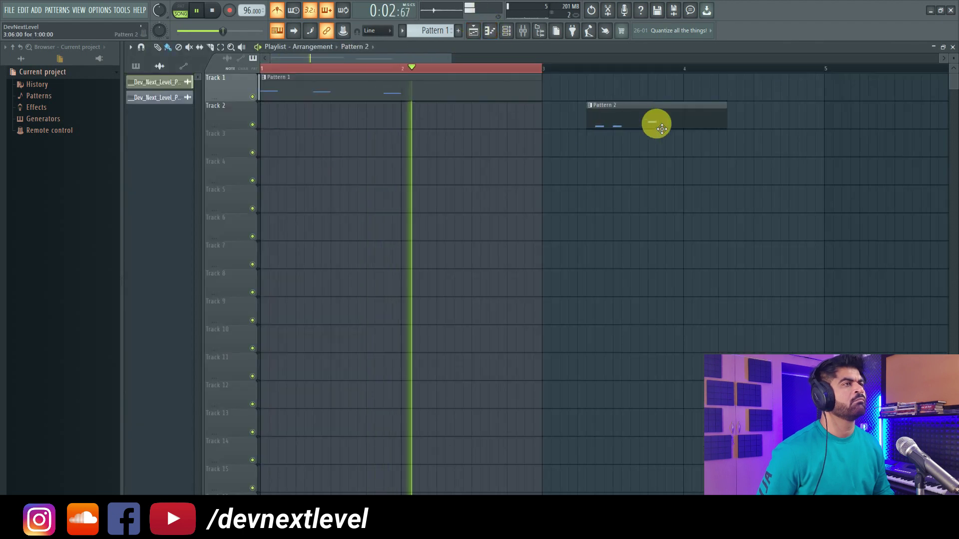
double_click(474, 92)
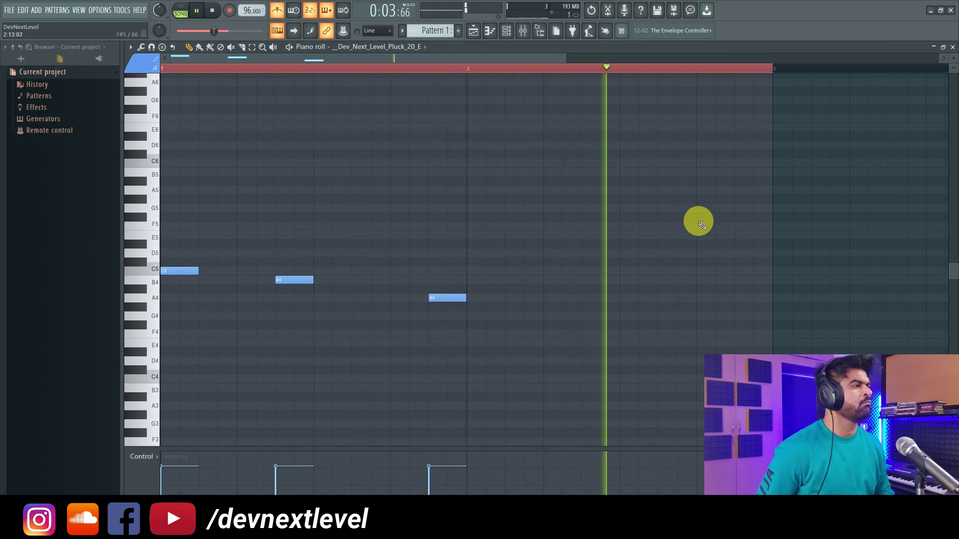
Add two-step notes to the end of bar 2 in Pattern 1, G4 on step 13 and A4 on step 15, and play them back.
click(699, 325)
key(space)
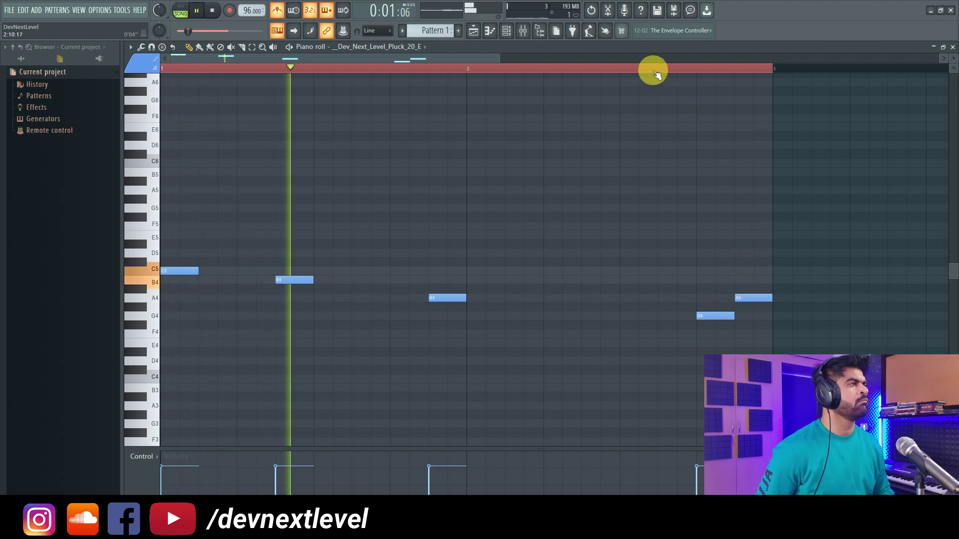
scroll(652, 71, down, 2)
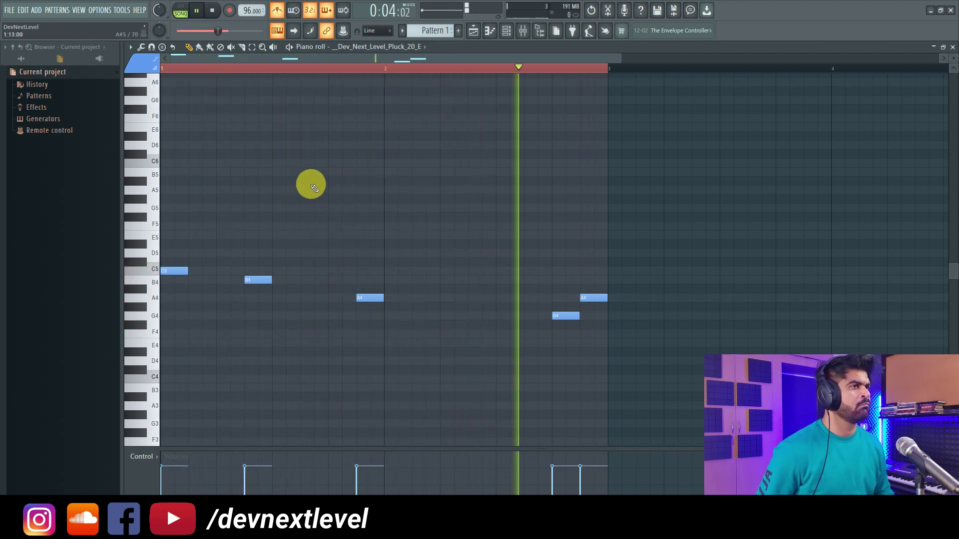
Add two-step C6 notes on step 5 of bars 1 and 2 in Pattern 1 and lower the velocity of both.
key(space)
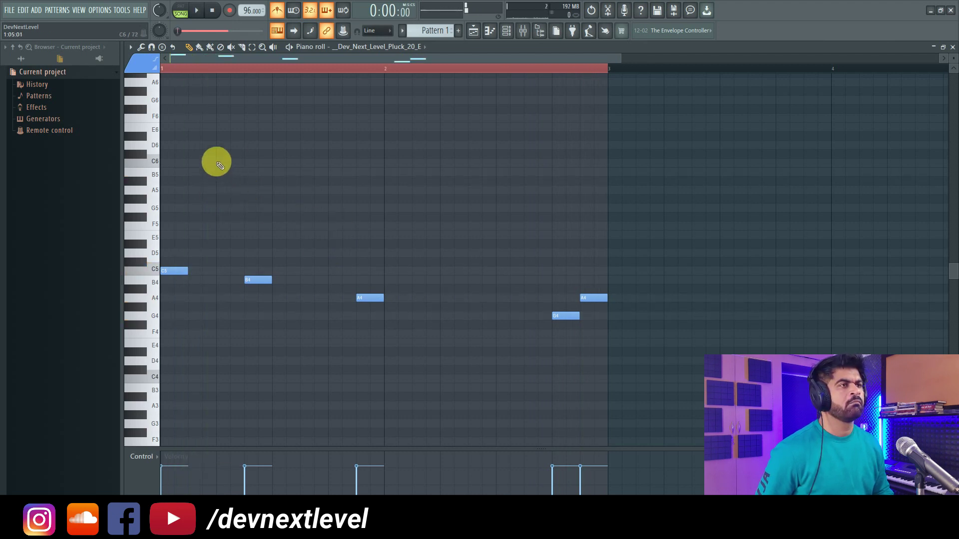
key(space)
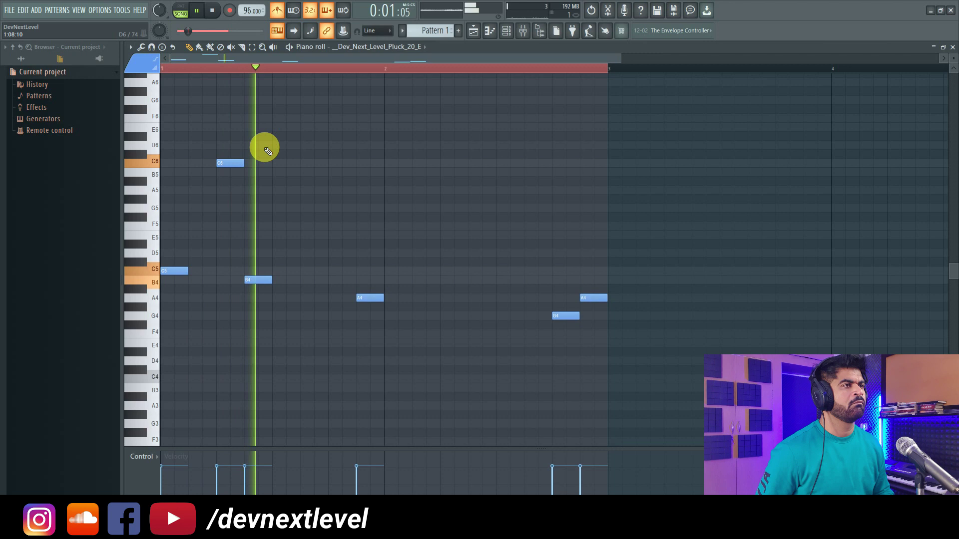
click(442, 163)
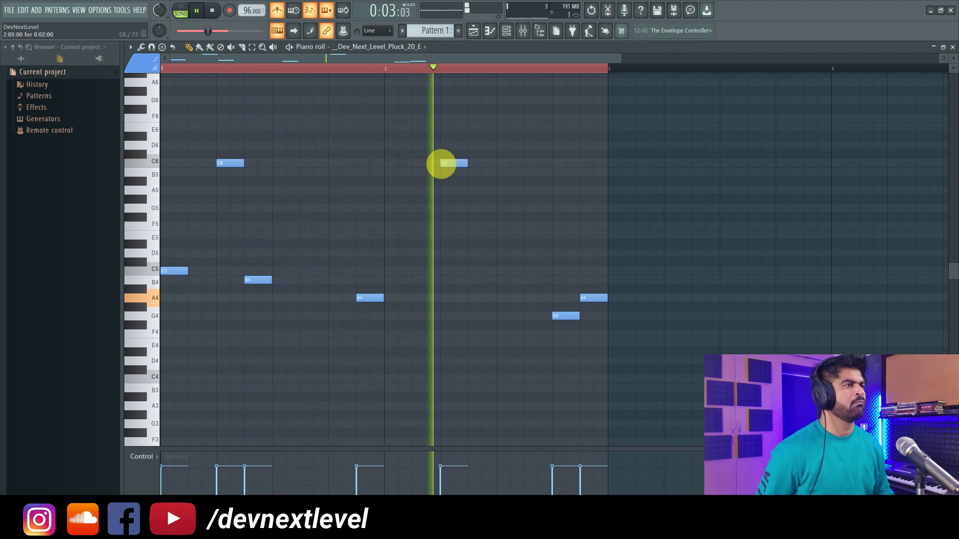
drag(485, 128, 215, 212)
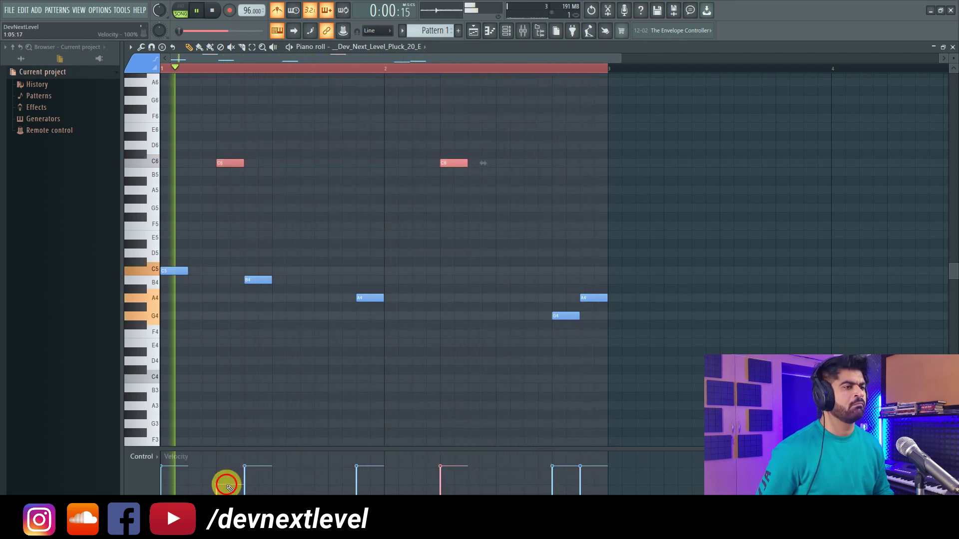
drag(220, 484, 478, 488)
click(724, 265)
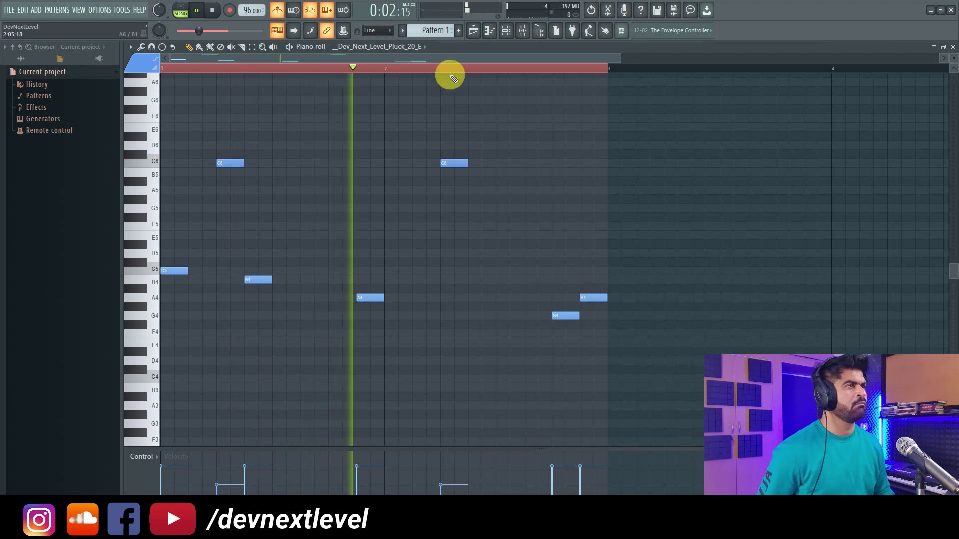
Load Patcher in effect slot 6 of the Pluck_20_E insert and choose its Humanizer preset.
click(473, 32)
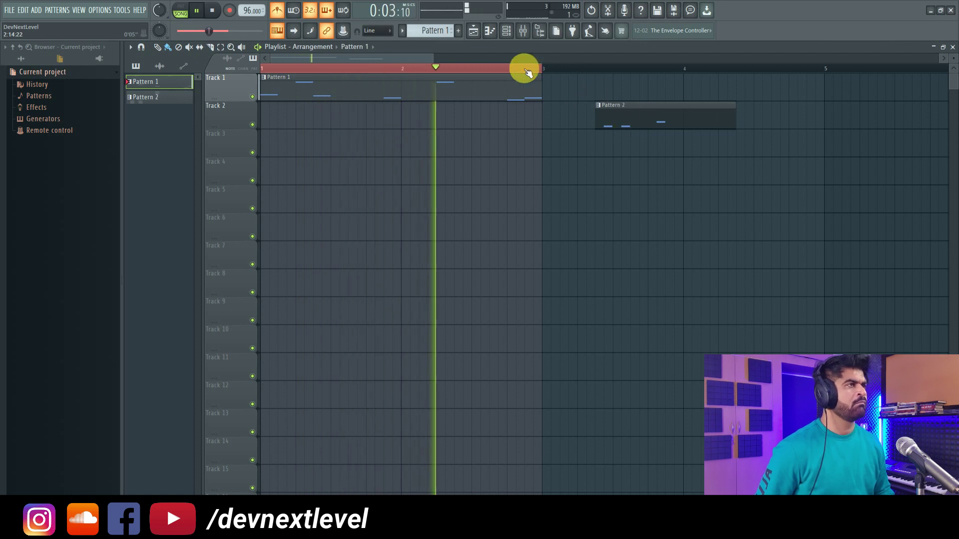
scroll(525, 70, down, 2)
scroll(525, 70, down, 1)
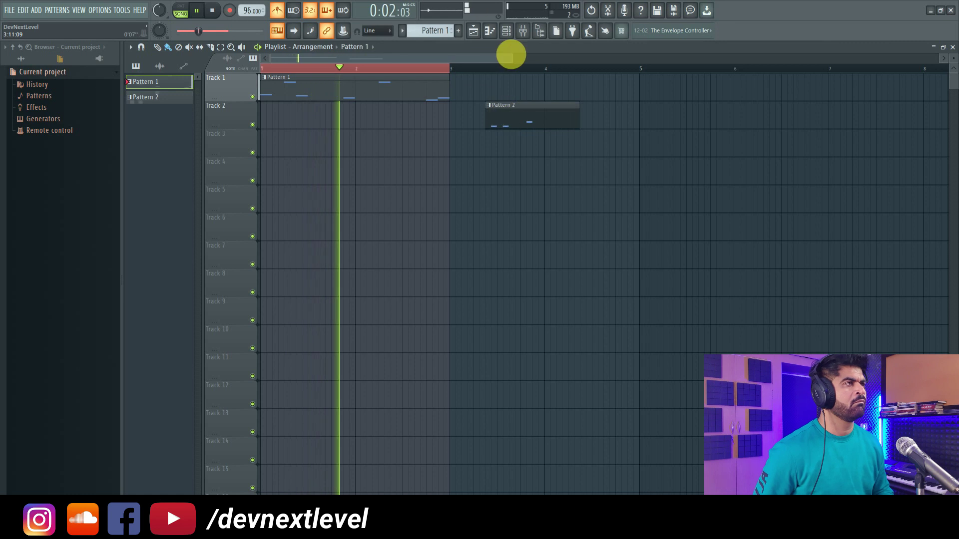
click(507, 31)
click(523, 31)
click(621, 364)
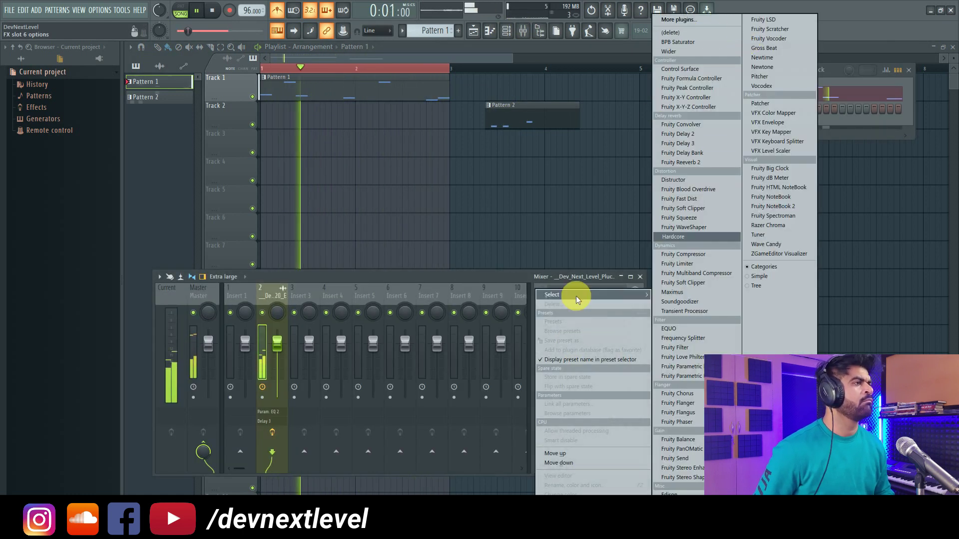
click(777, 104)
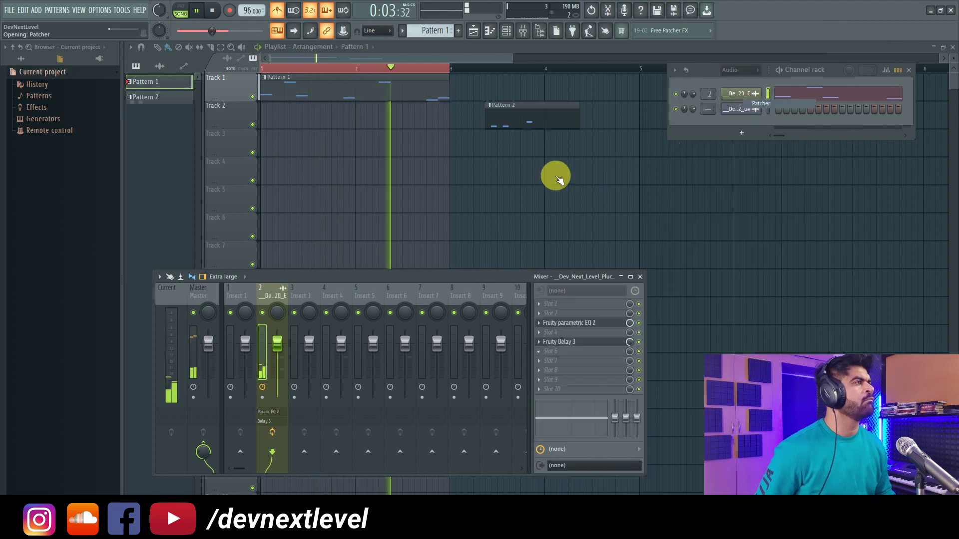
click(438, 133)
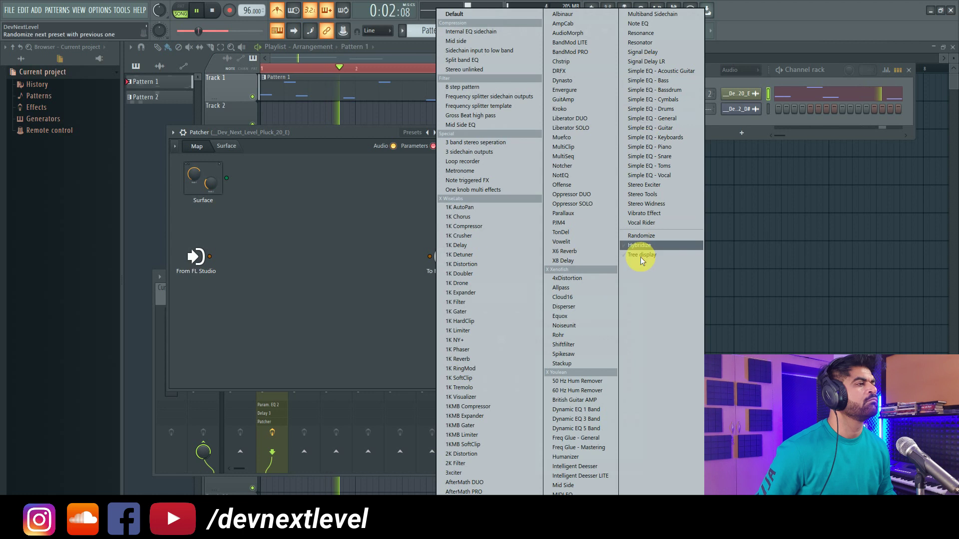
click(574, 457)
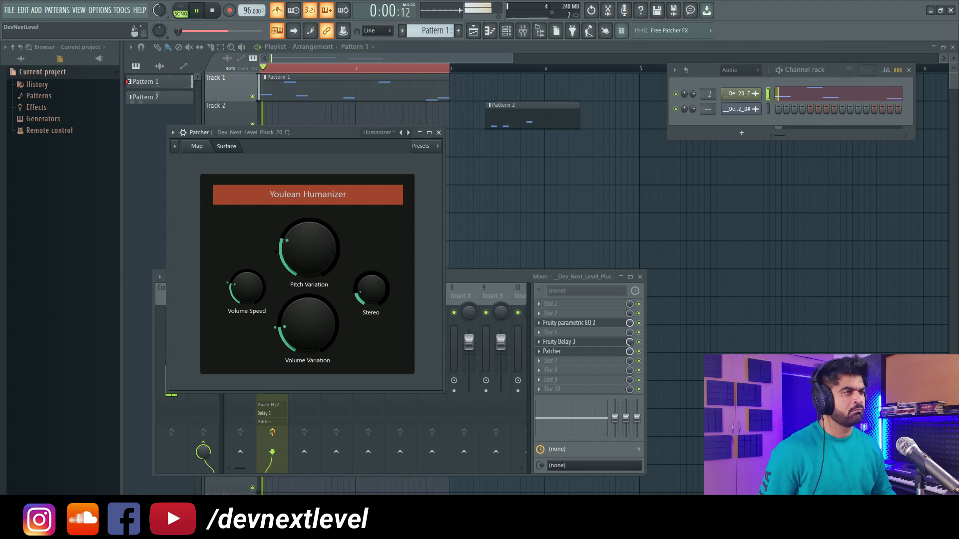
Audition the humanized pluck in mono by setting the Master's stereo separation to 100% merged, and reset the separation.
drag(329, 136, 463, 123)
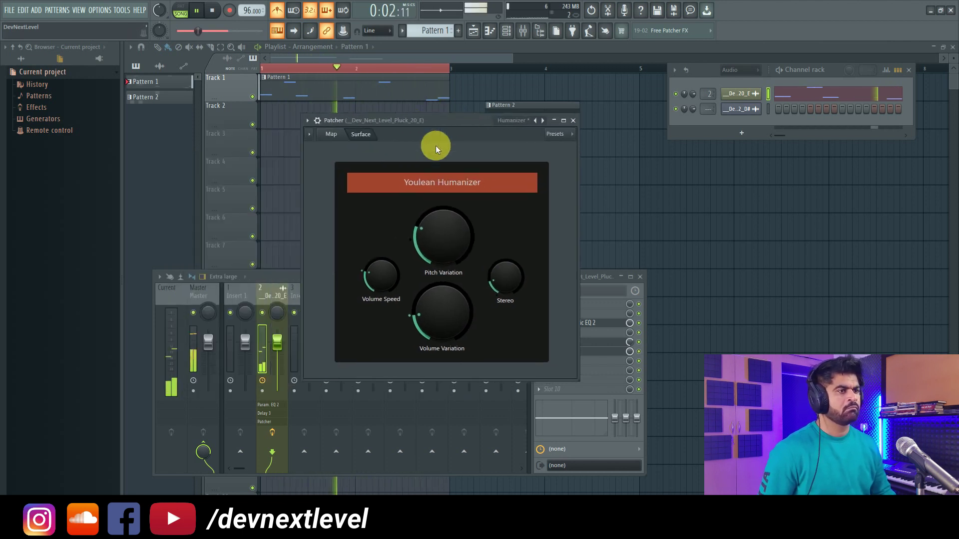
drag(248, 282, 273, 176)
drag(670, 368, 825, 492)
click(373, 436)
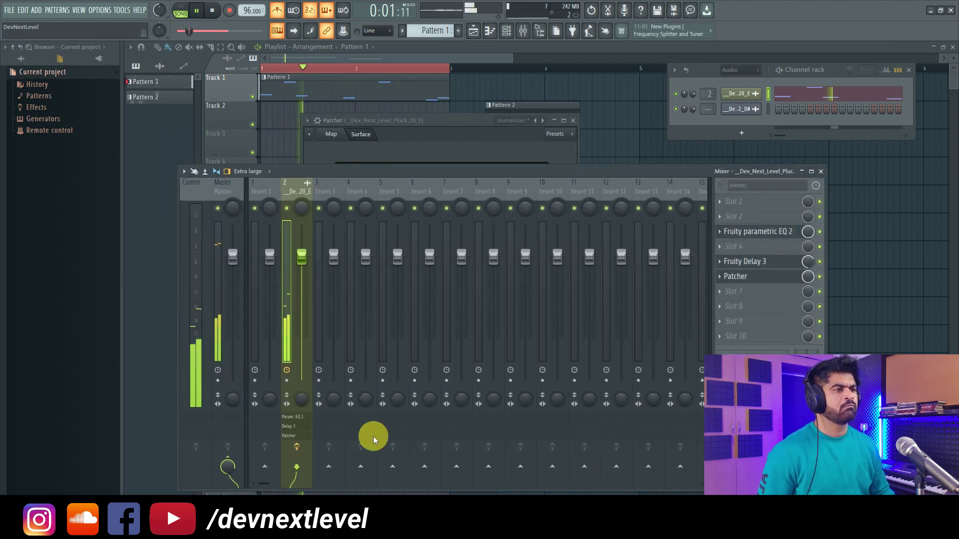
drag(232, 400, 232, 380)
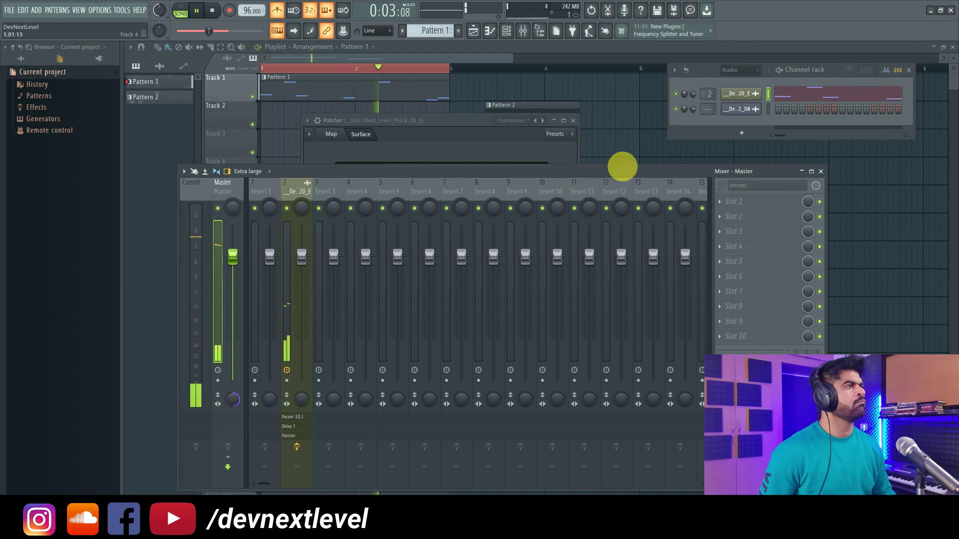
click(437, 124)
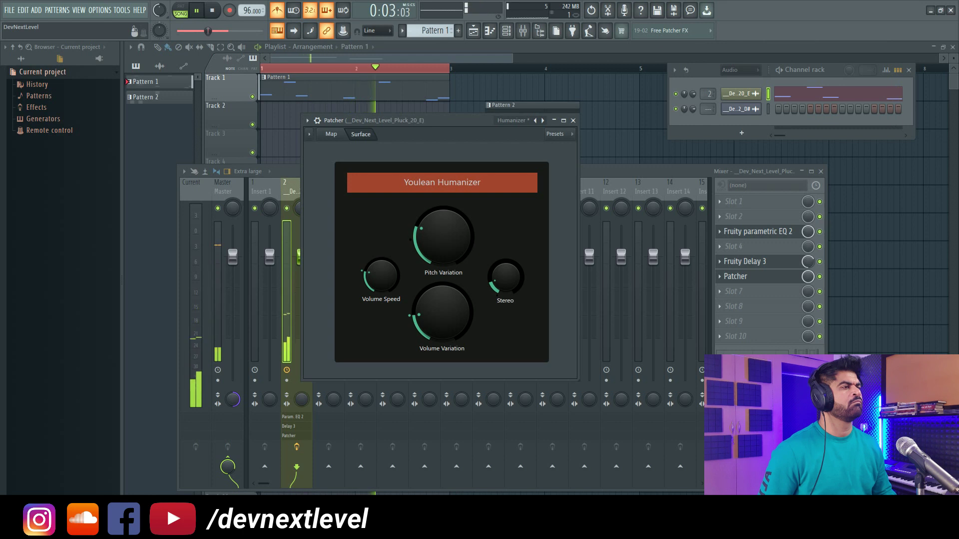
right_click(230, 399)
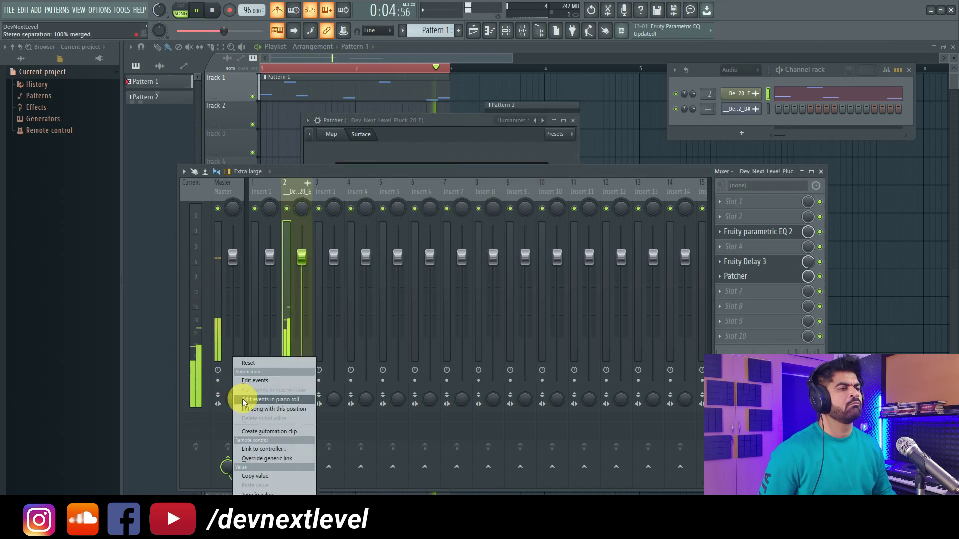
click(253, 363)
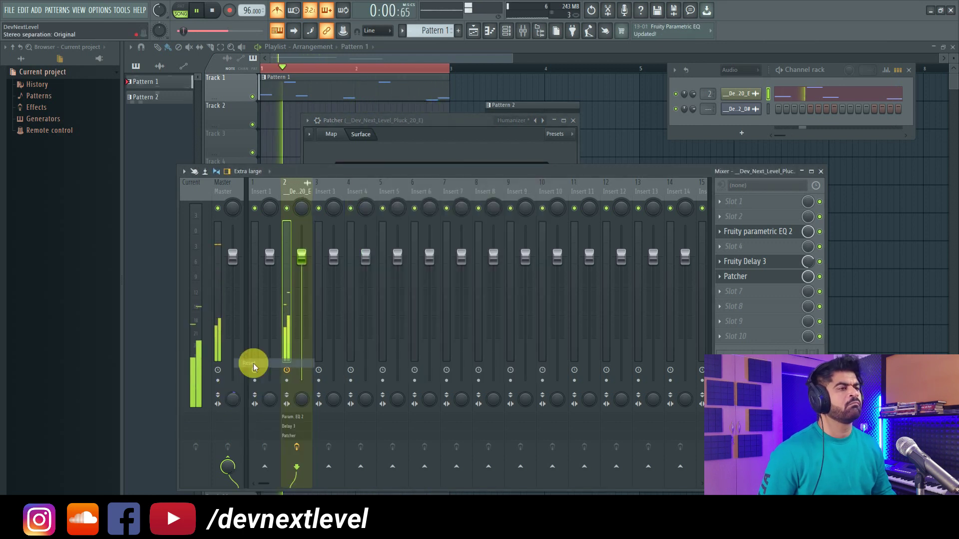
Close the mixer and Patcher windows and turn off the metronome.
click(820, 171)
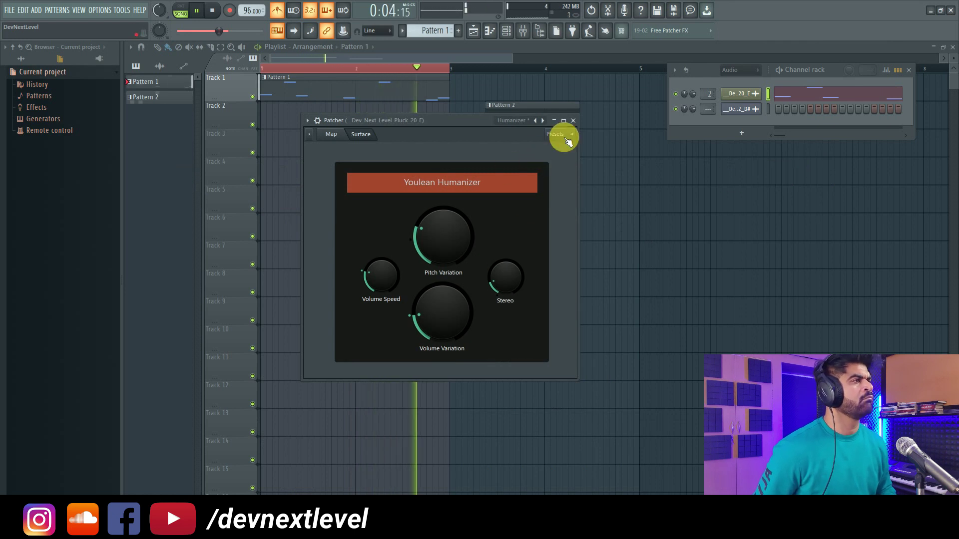
click(574, 123)
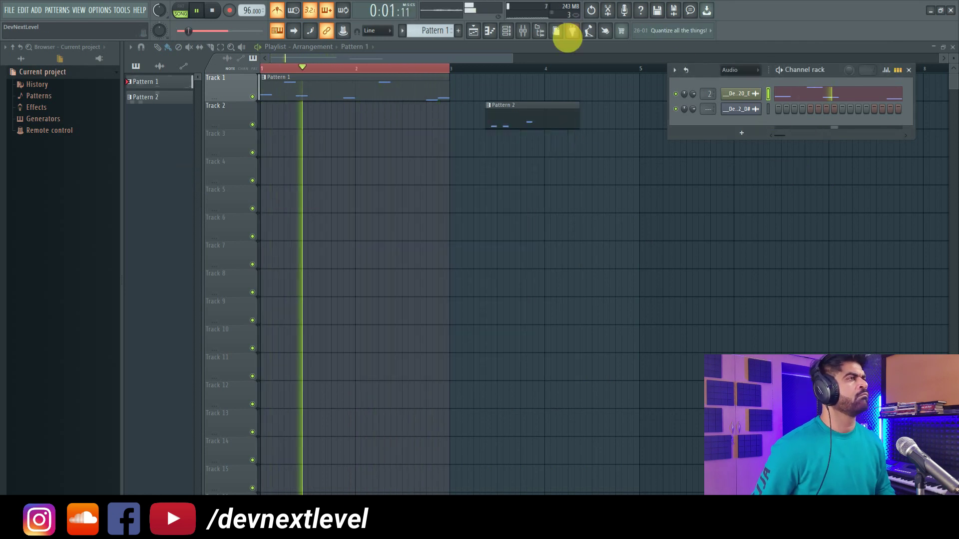
click(278, 11)
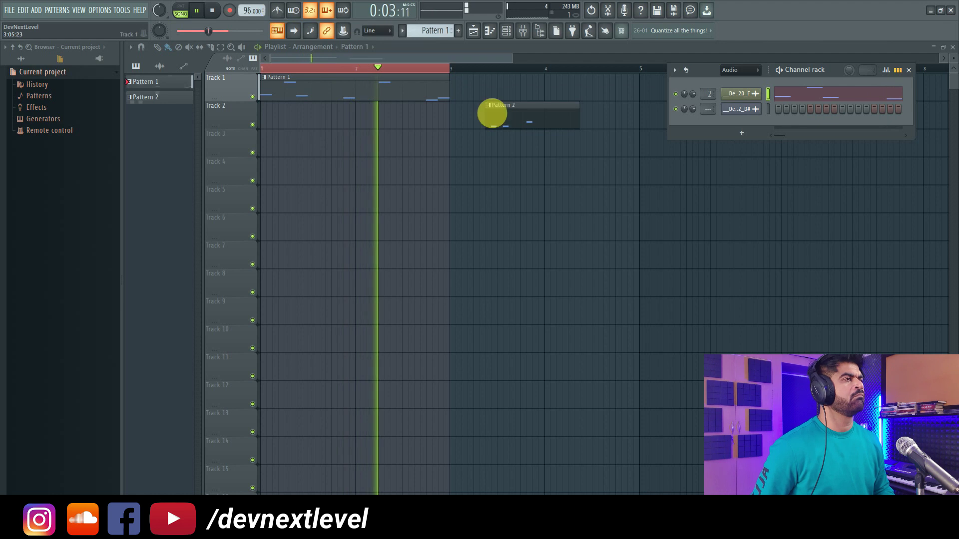
Move the Pattern 2 clip back to the start of Track 2 and open its piano roll.
click(524, 122)
drag(523, 122, 134, 202)
double_click(292, 119)
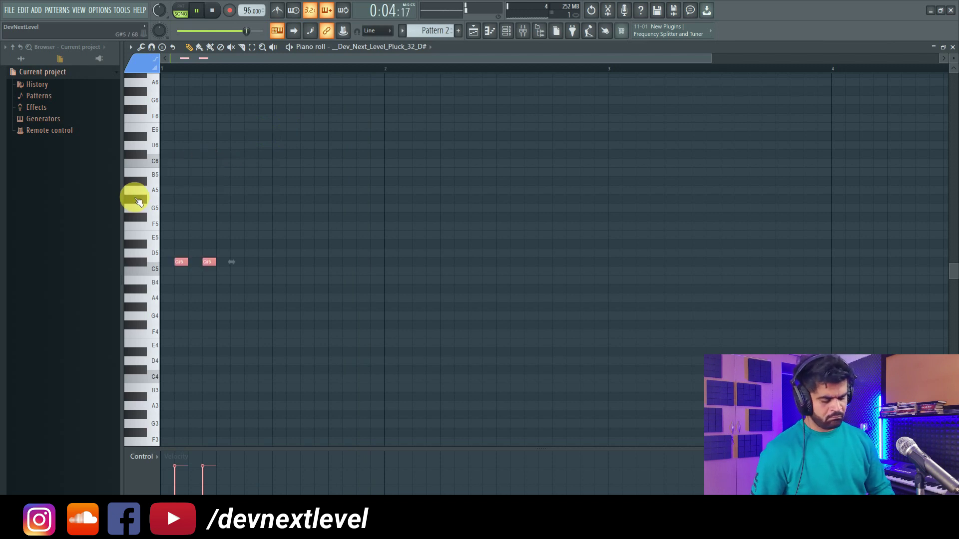
Add a two-step C#5 note on step 7 of bar 1 in Pattern 2 and duplicate the three-note phrase into bar 2.
drag(246, 262, 277, 267)
key(space)
key(ctrl+a)
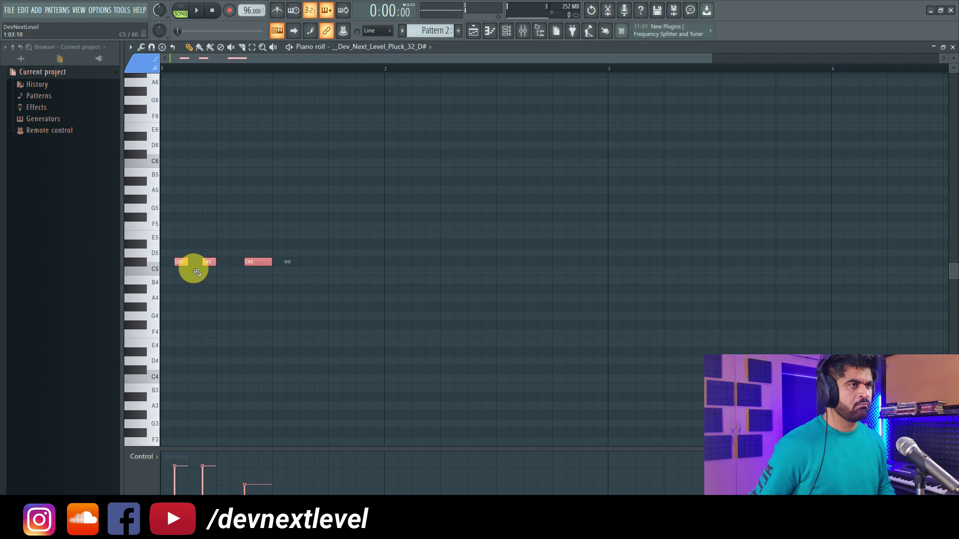
key(space)
drag(306, 264, 407, 265)
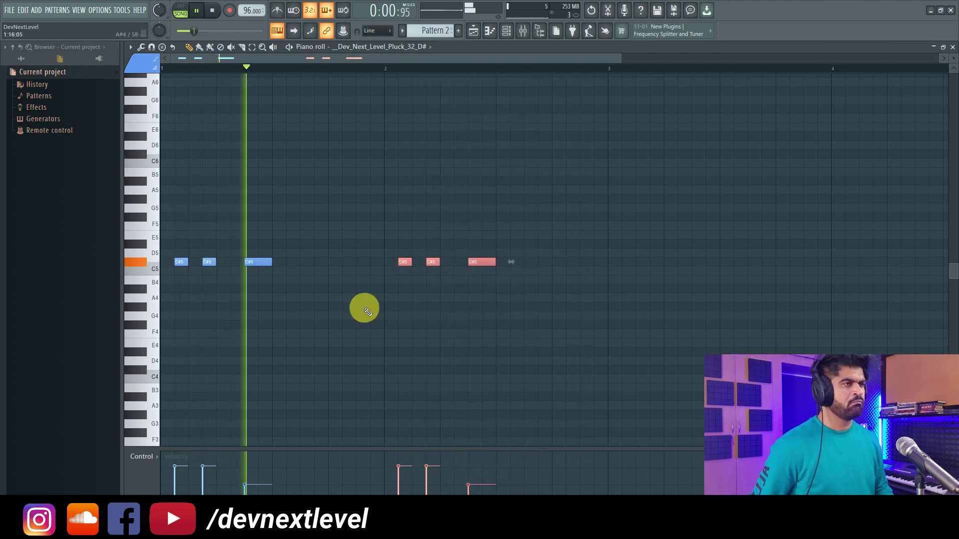
Replace the C#5 notes on step 7 of both bars with one-step notes at the same velocity as the other notes.
click(248, 261)
right_click(249, 262)
click(248, 262)
right_click(471, 263)
click(469, 263)
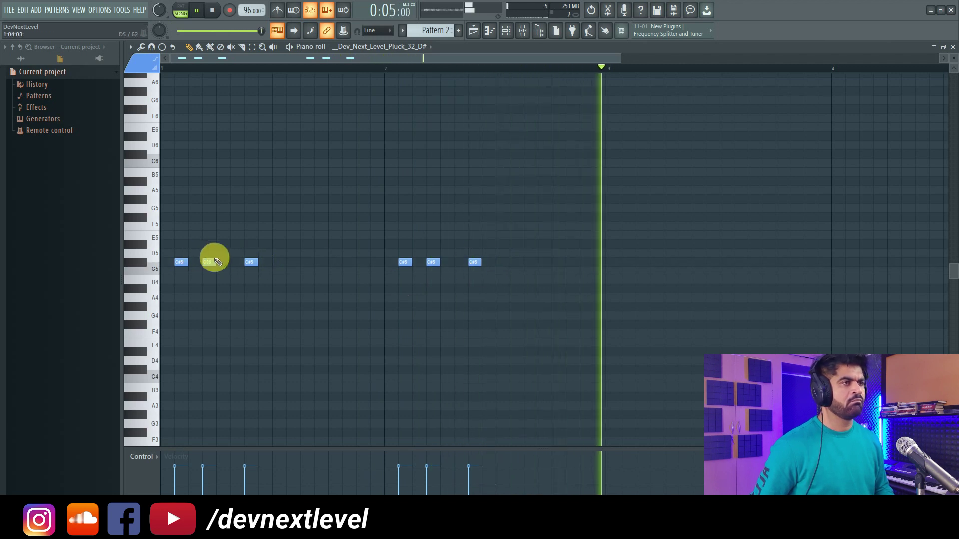
Add one-step notes on step 15 of both bars in Pattern 2, G#4 in bar 1 and C#5 in bar 2, and play them back.
click(363, 271)
key(space)
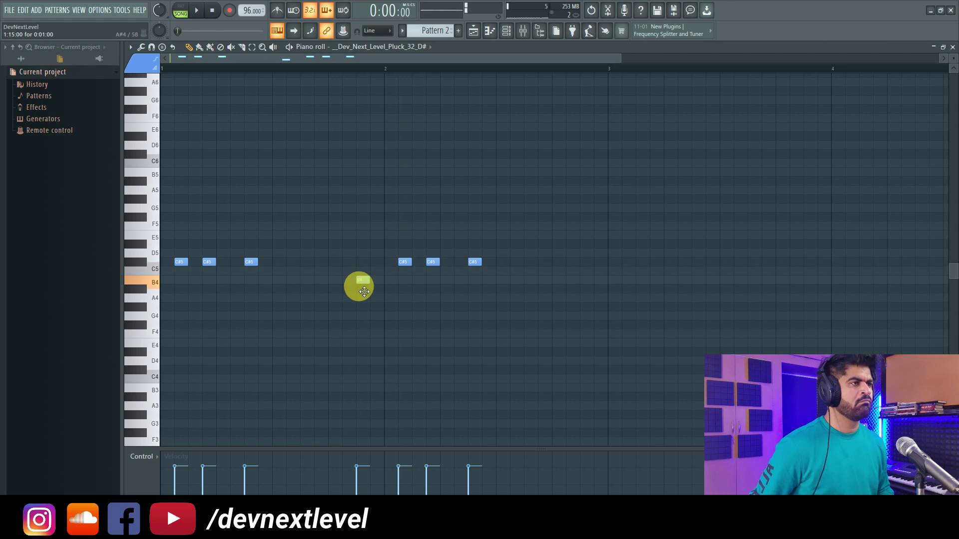
key(space)
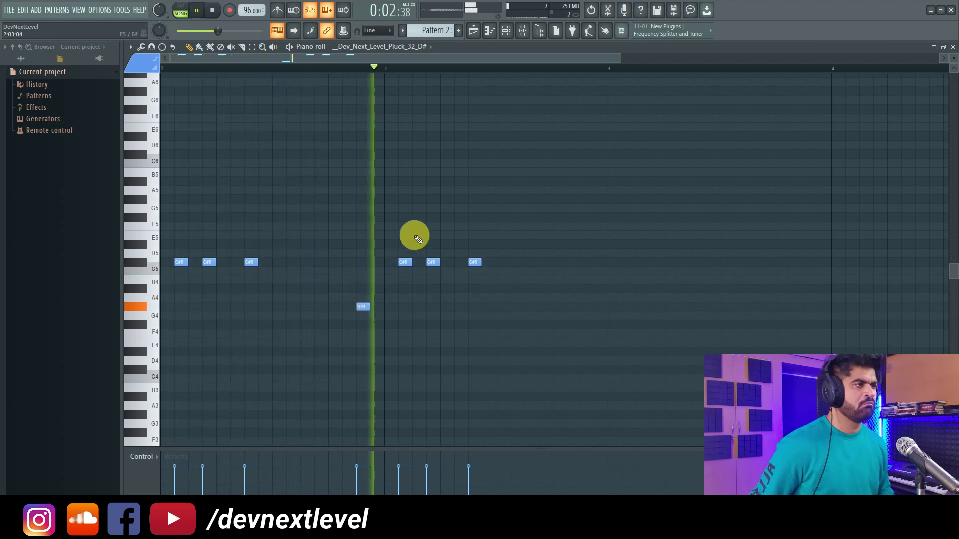
click(560, 254)
key(space)
drag(577, 268, 583, 264)
key(space)
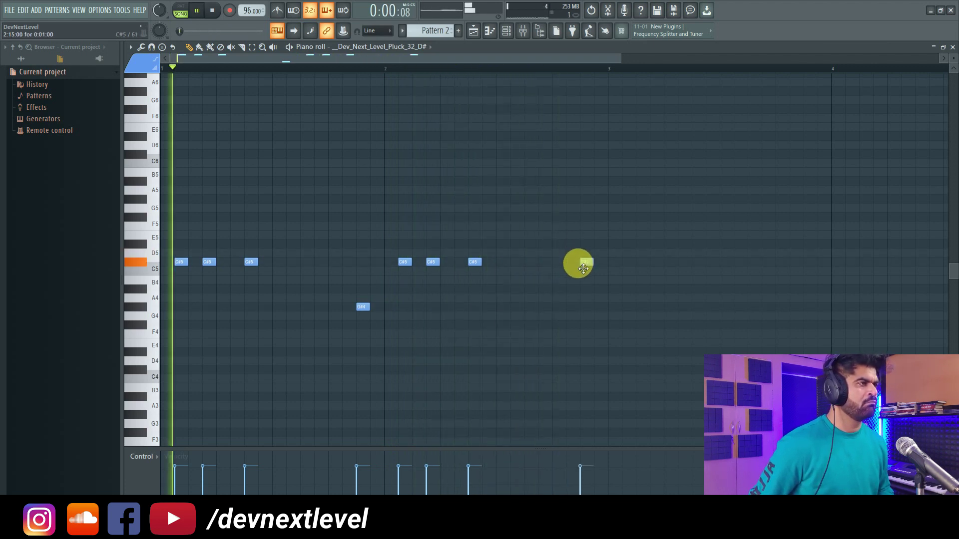
Rework the phrase endings in Pattern 2 with B4 on step 15 of both bars and a C#5 on step 16 of bar 1.
drag(364, 305, 367, 265)
key(space)
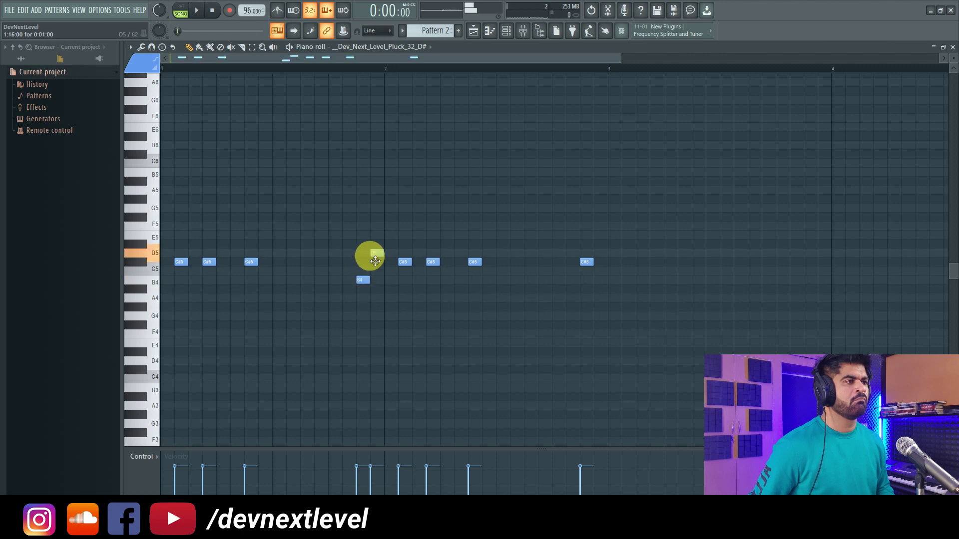
key(space)
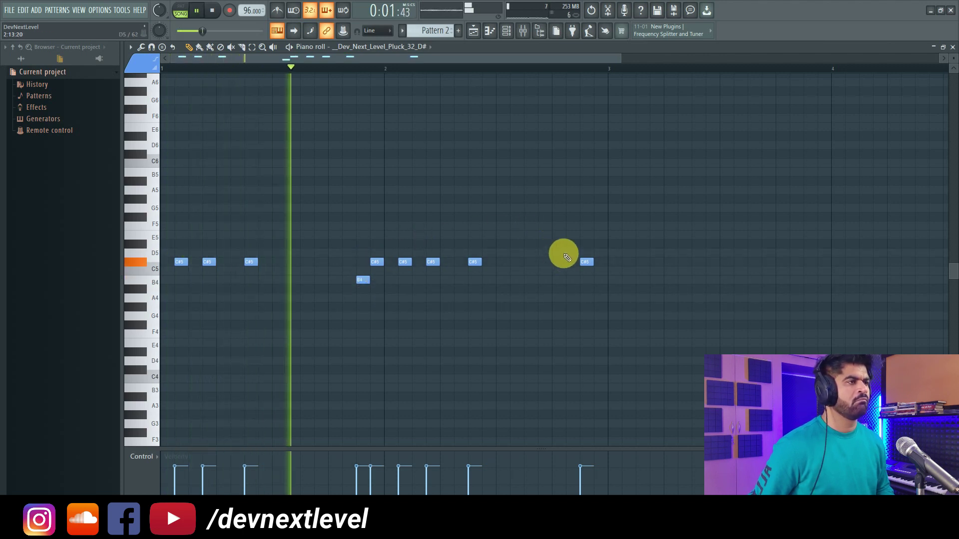
right_click(586, 262)
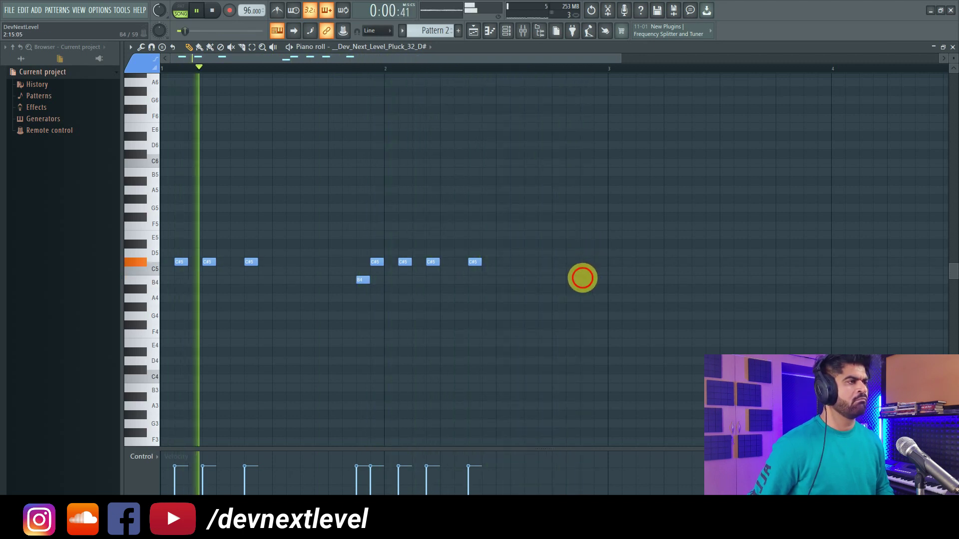
Duplicate the Pattern 1 and Pattern 2 clips into bars 3 and 4 of the playlist, then clear the selection and stop playback.
click(474, 31)
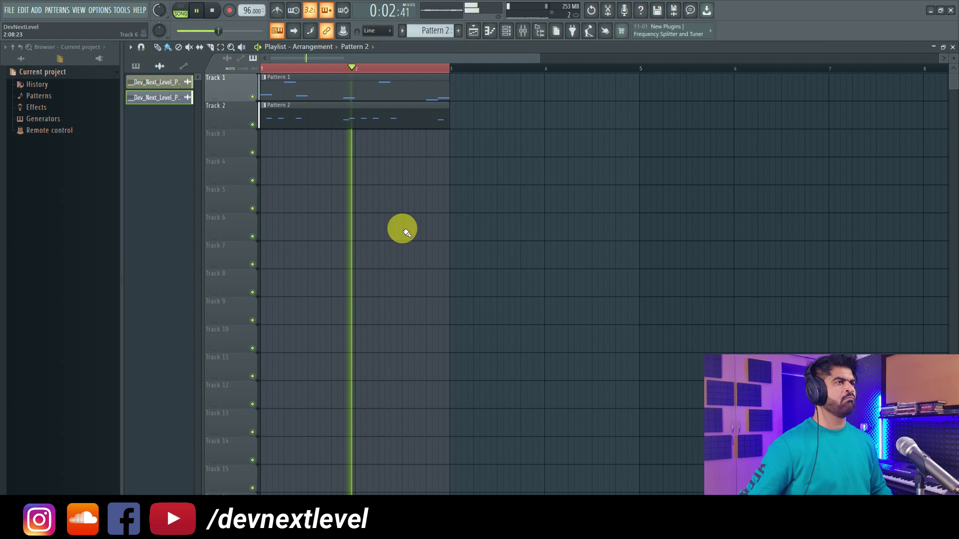
click(263, 68)
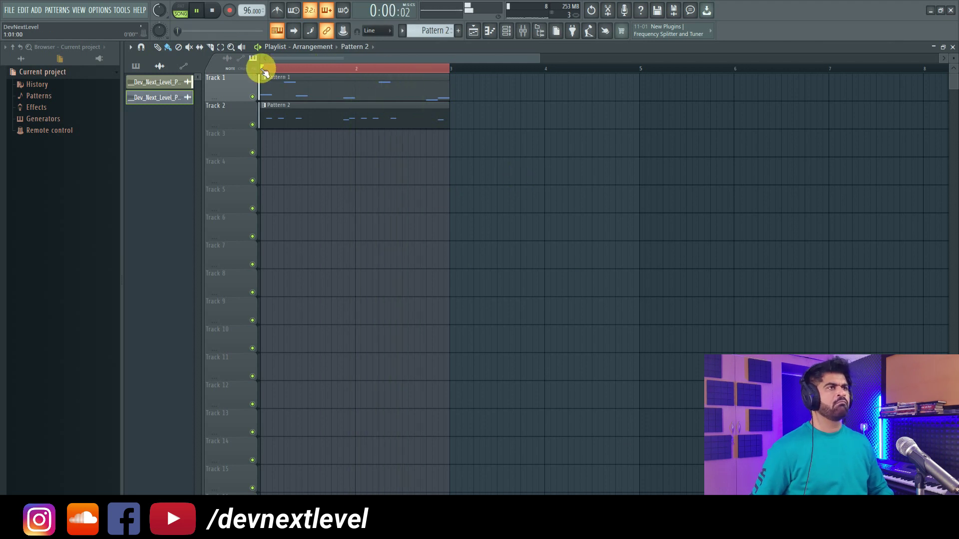
key(ctrl+d)
key(ctrl+a)
key(ctrl+b)
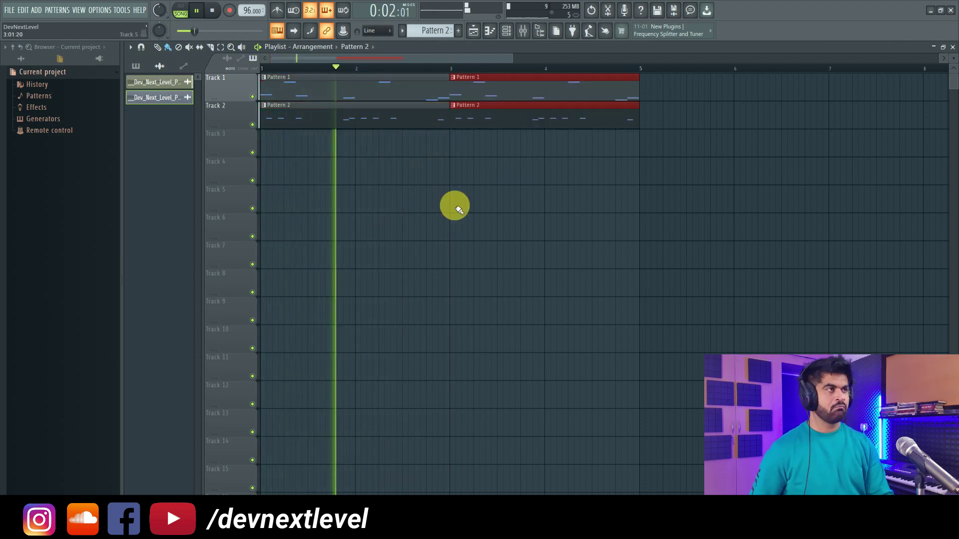
key(ctrl+d)
key(space)
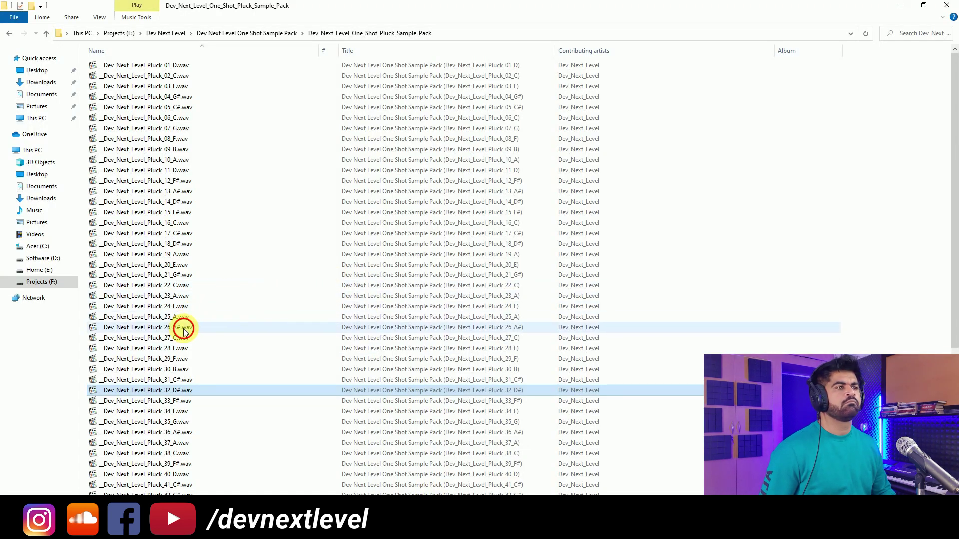
Audition plucks in the sample pack folder and place __Dev_Next_Level_Pluck_65_F as an audio clip on Track 9 of the playlist.
click(182, 327)
click(195, 411)
scroll(195, 412, down, 3)
click(191, 418)
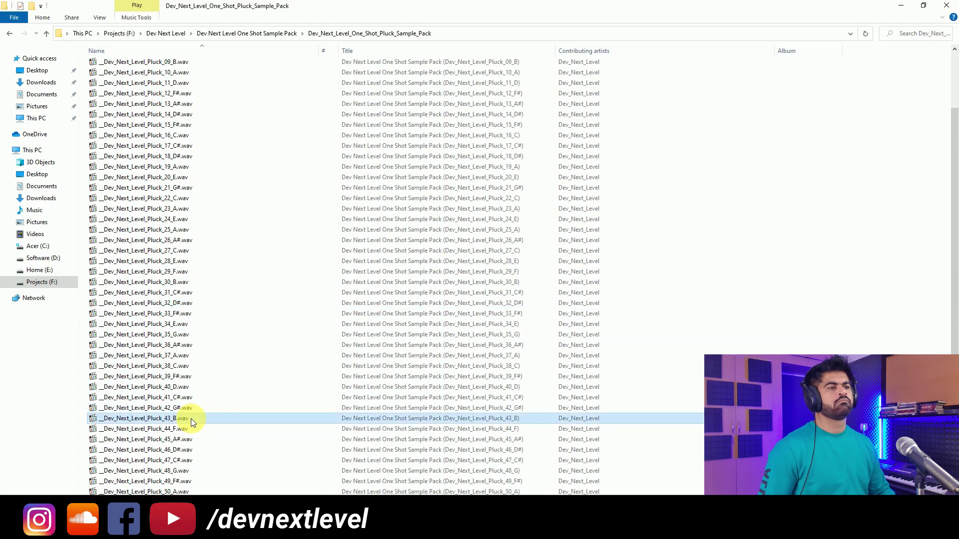
scroll(191, 419, down, 4)
click(190, 419)
key(Up)
key(Up)
click(190, 419)
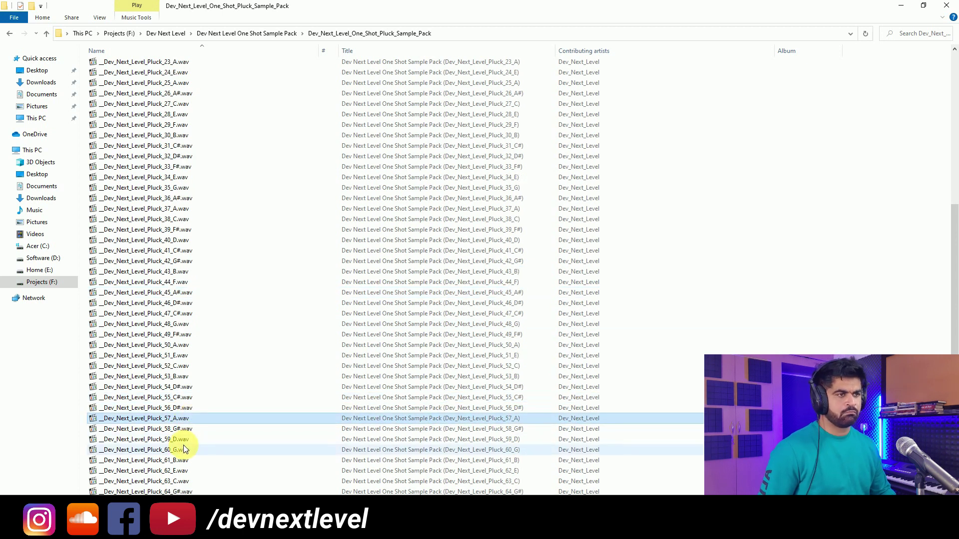
click(183, 460)
drag(185, 491, 523, 308)
key(alt+Tab)
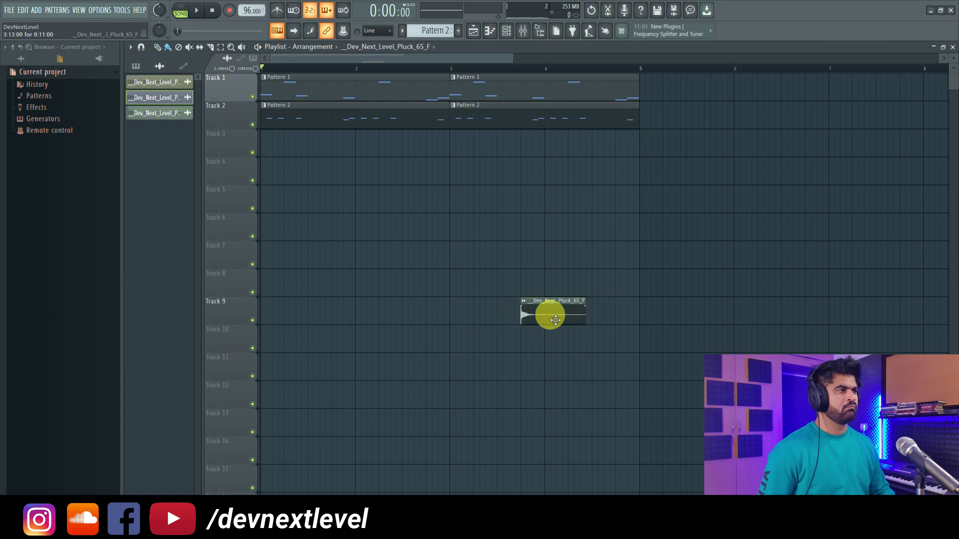
Set the Pluck_65_F clip's time-stretching mode to Stretch and raise its pitch.
double_click(550, 316)
click(450, 224)
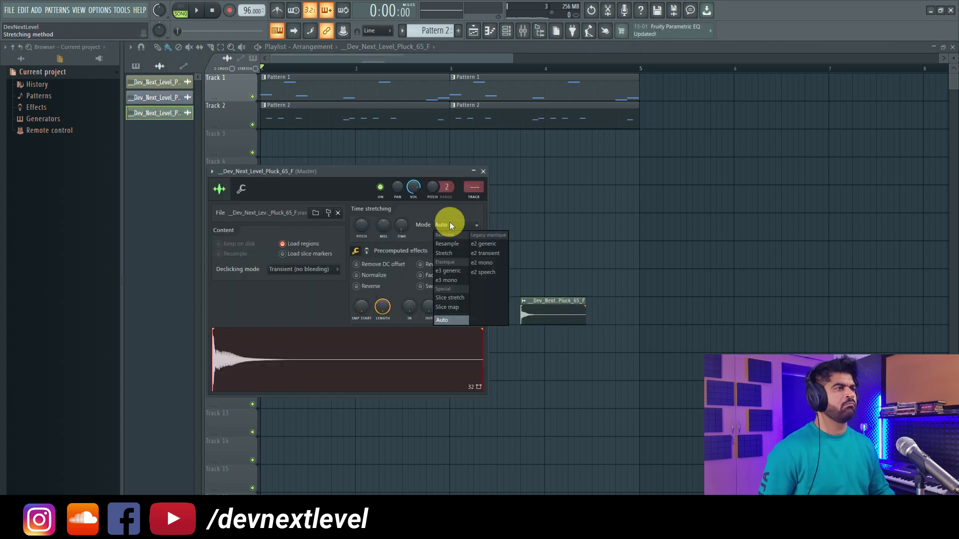
click(447, 253)
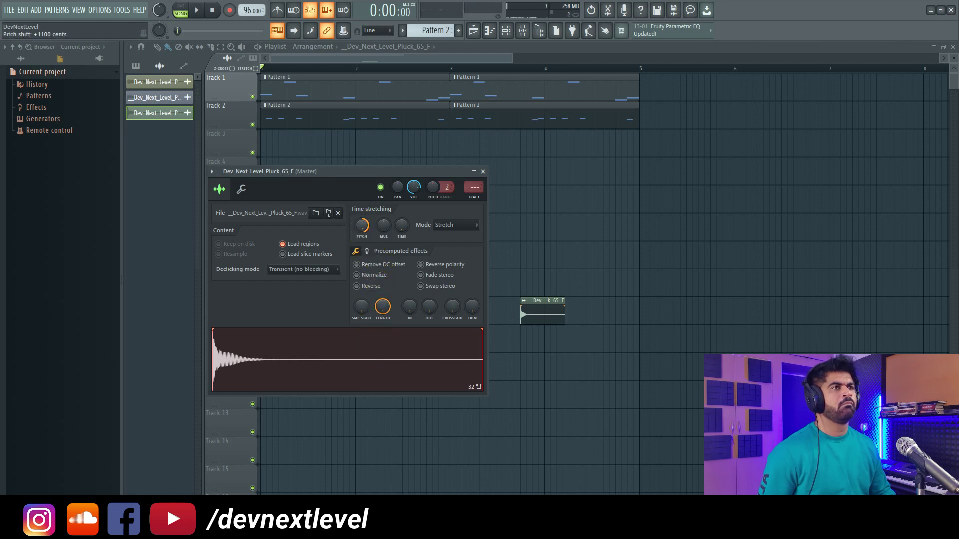
Add an FL Keys channel to the channel rack, close its window and preview the Pluck_65_F sample.
click(506, 31)
click(743, 148)
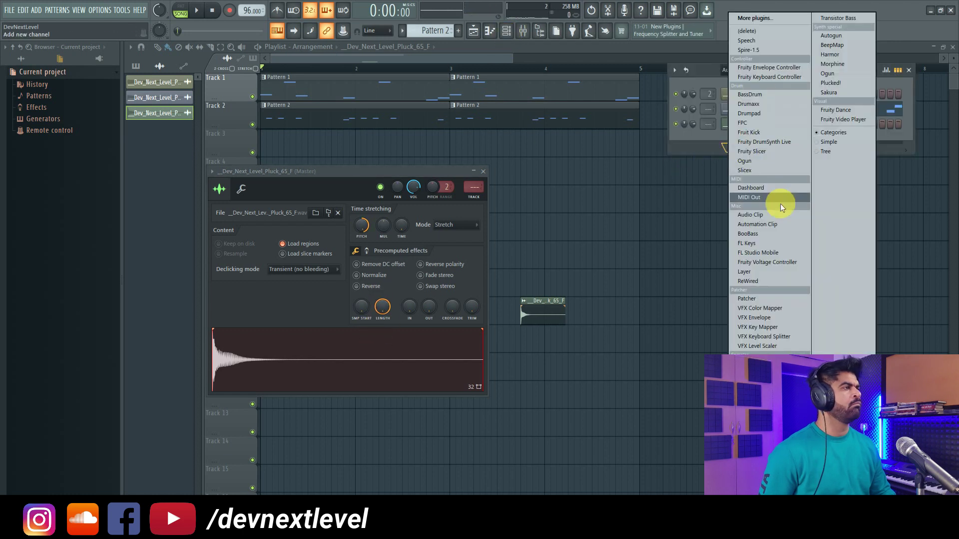
click(766, 243)
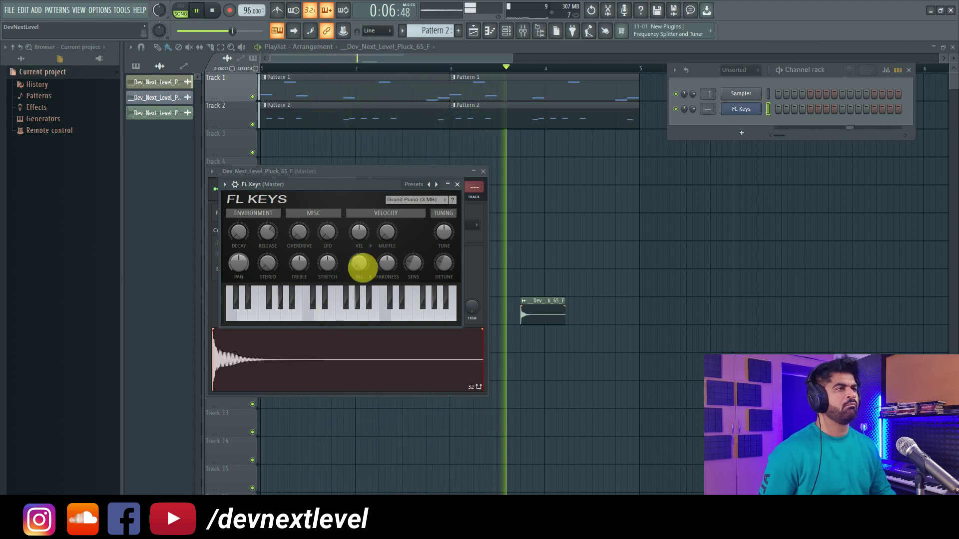
click(457, 185)
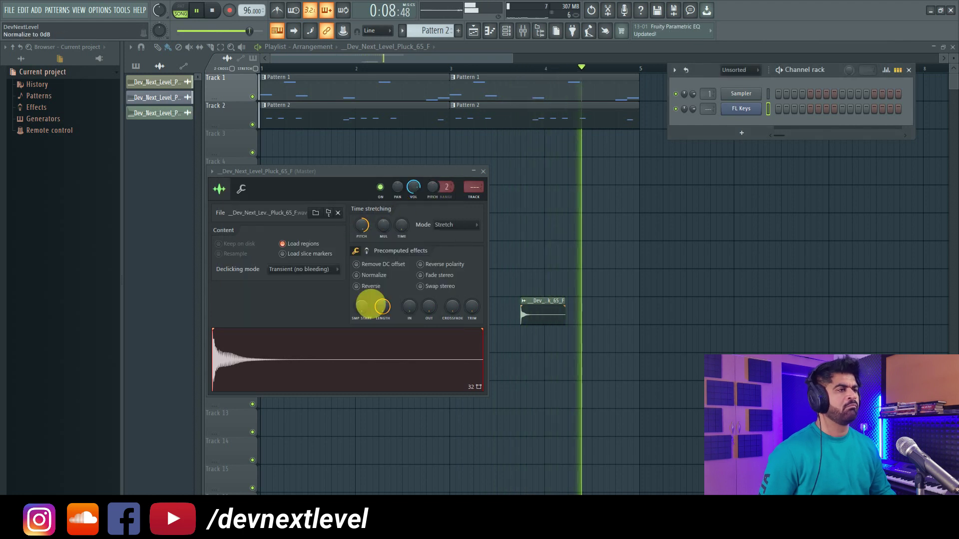
click(385, 356)
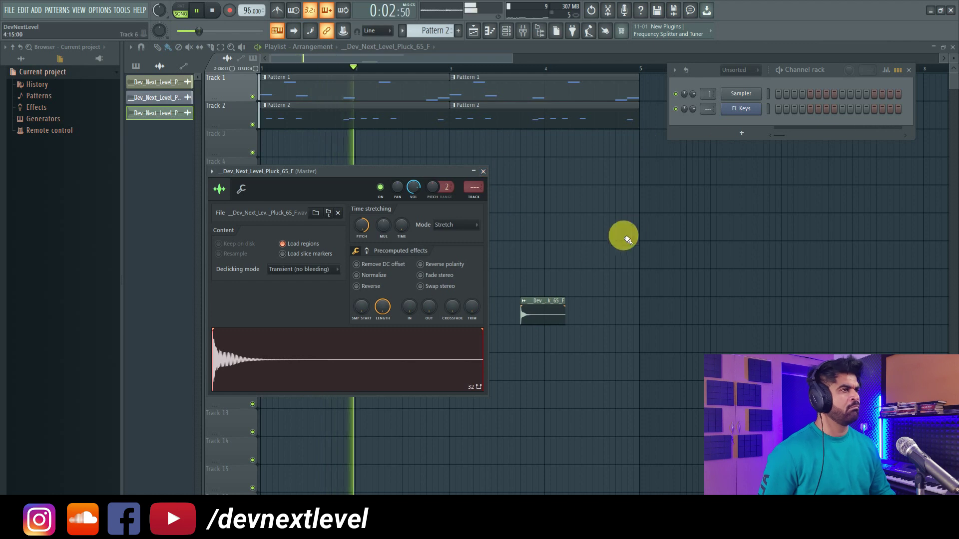
Route the Pluck_65_F clip to mixer track 3 and load Fruity Convolver in slot 3.
key(ctrl+l)
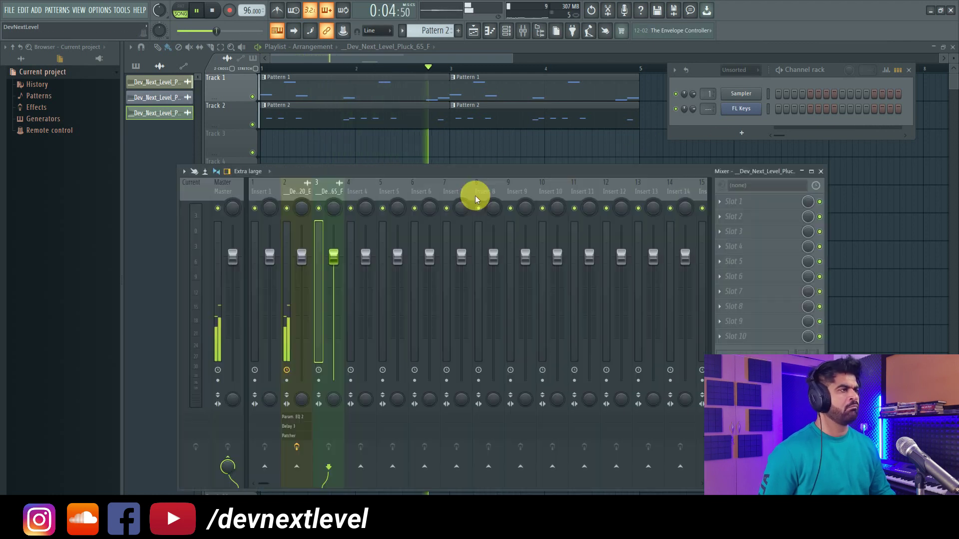
click(753, 232)
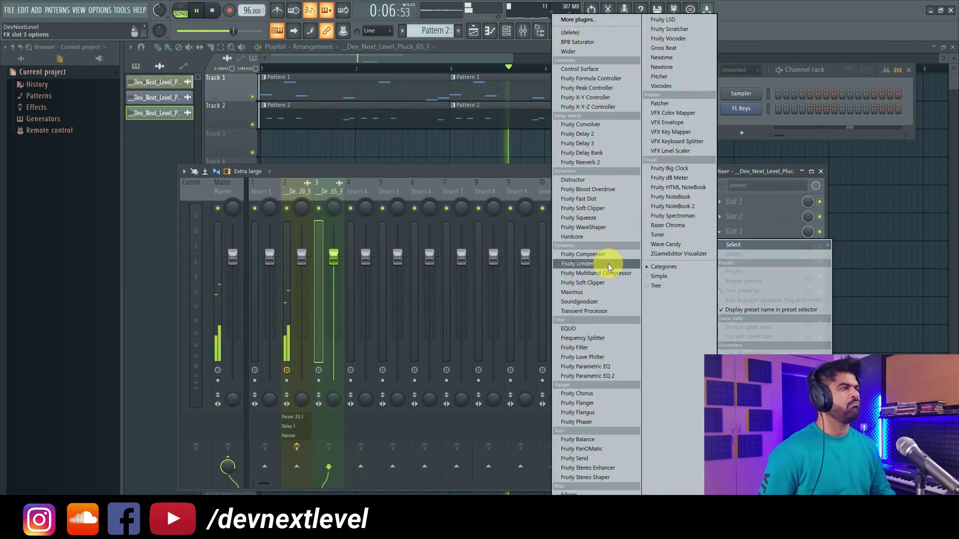
click(609, 126)
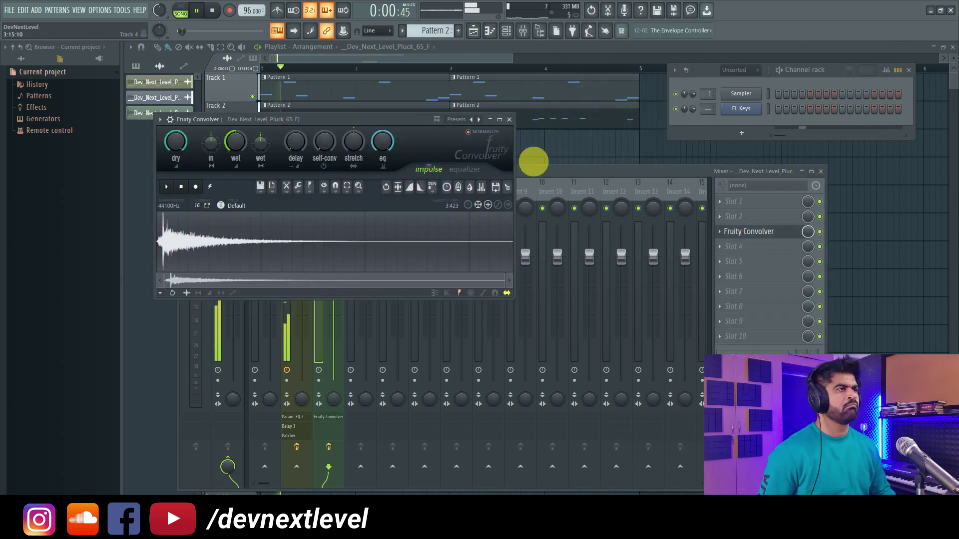
click(510, 120)
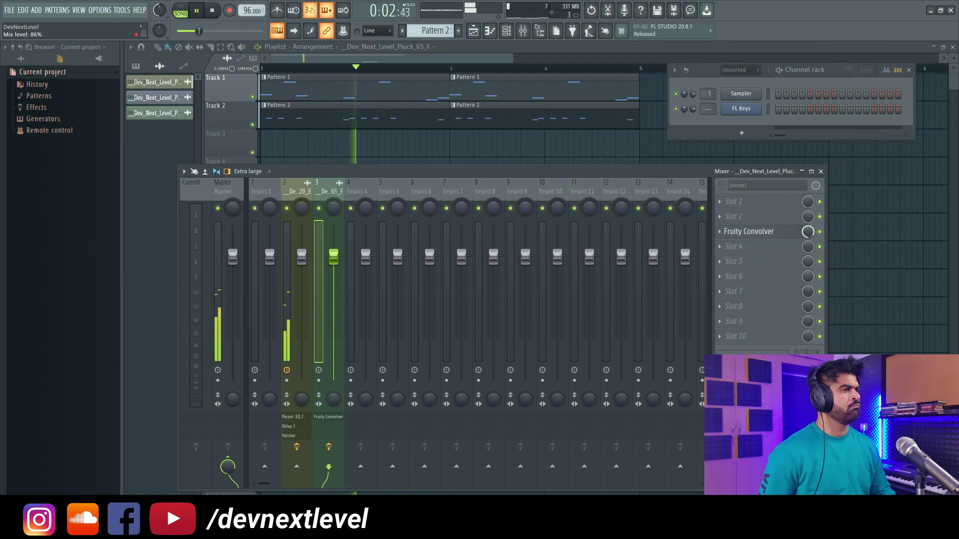
Load Fruity Parametric EQ 2 with the Radio preset in slot 1 of the Pluck_65_F mixer track and lower band 5.
click(741, 217)
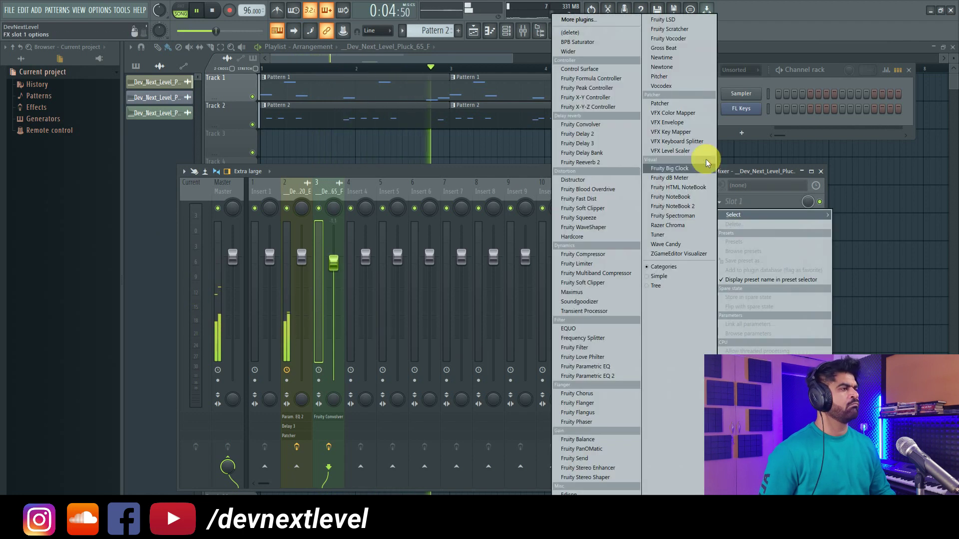
click(608, 376)
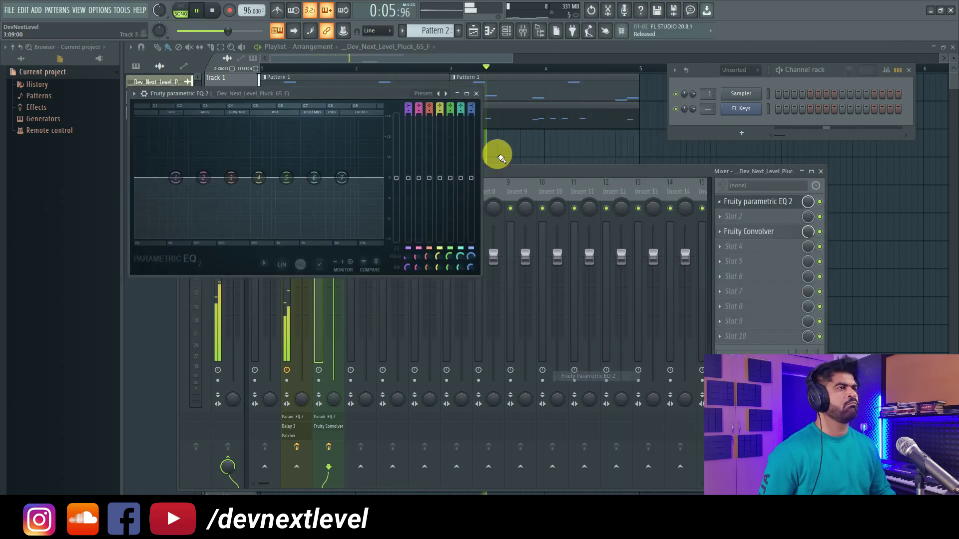
click(438, 93)
drag(299, 154, 300, 165)
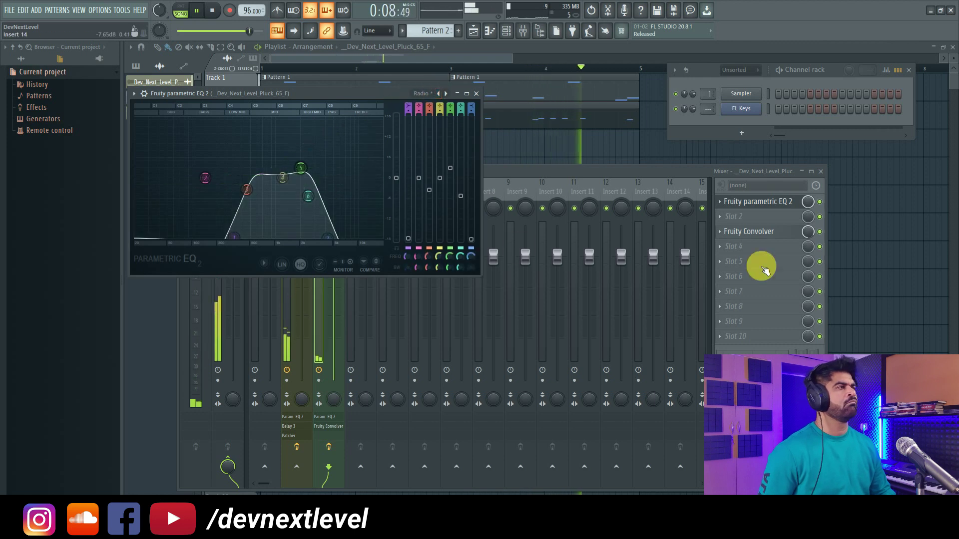
right_click(858, 217)
key(space)
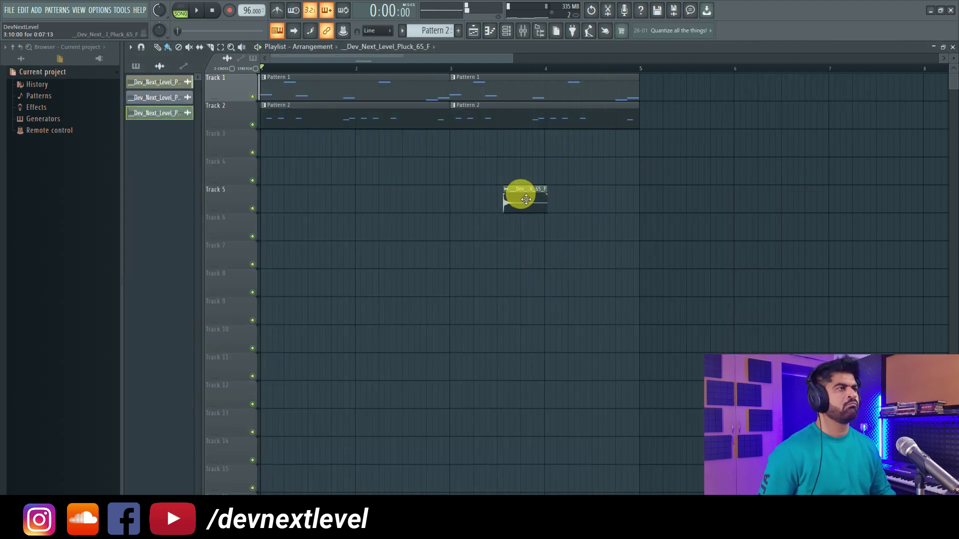
Place a second Pluck_65_F clip on Track 7, make it unique and reverse its sample.
click(614, 245)
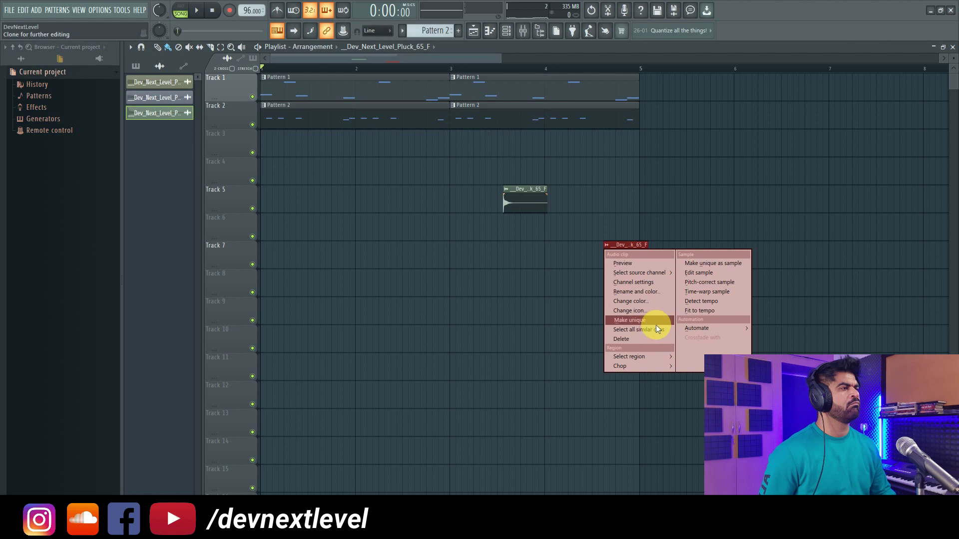
click(656, 324)
double_click(618, 262)
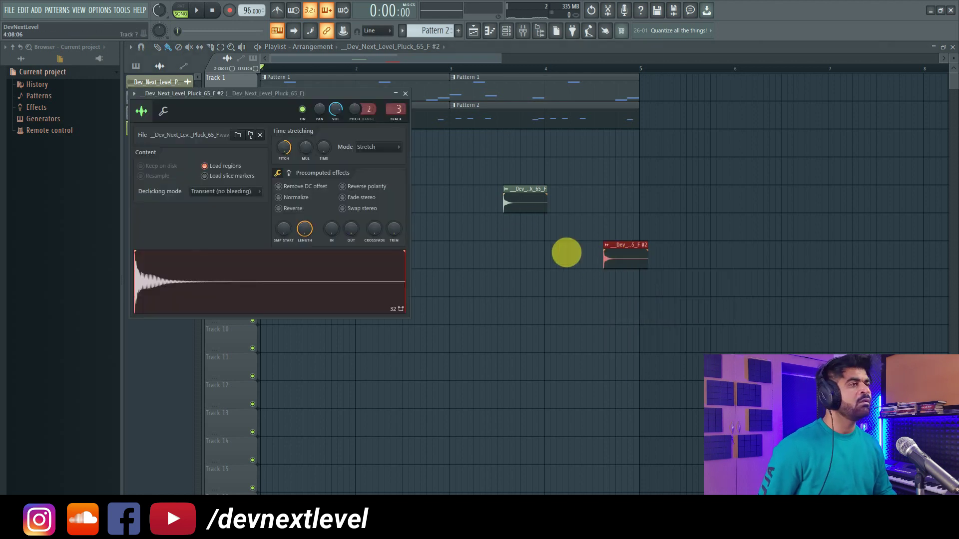
click(291, 212)
click(608, 183)
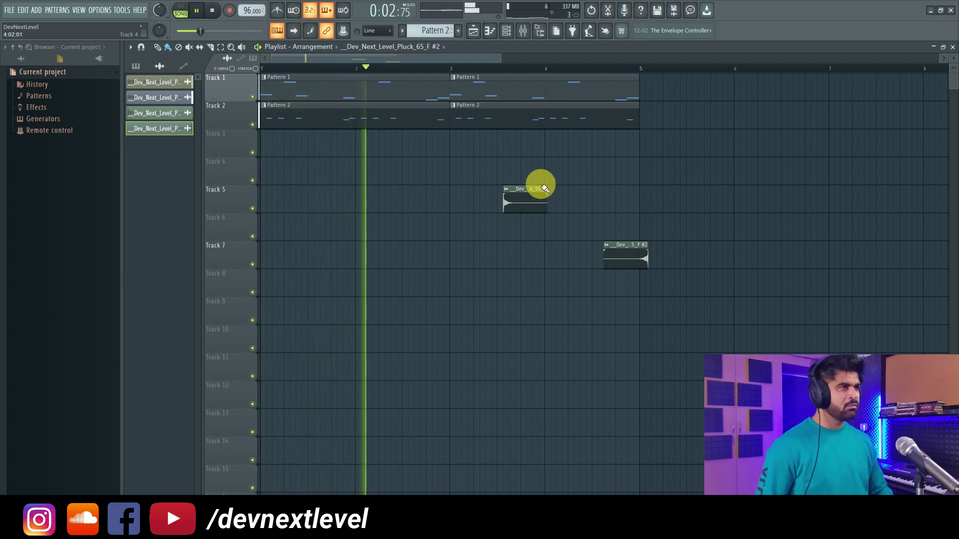
Move the original Pluck_65_F clip to step 5 of bar 1 on Track 3 and copy it to step 5 of bars 2, 3 and 4.
drag(523, 204, 317, 170)
key(space)
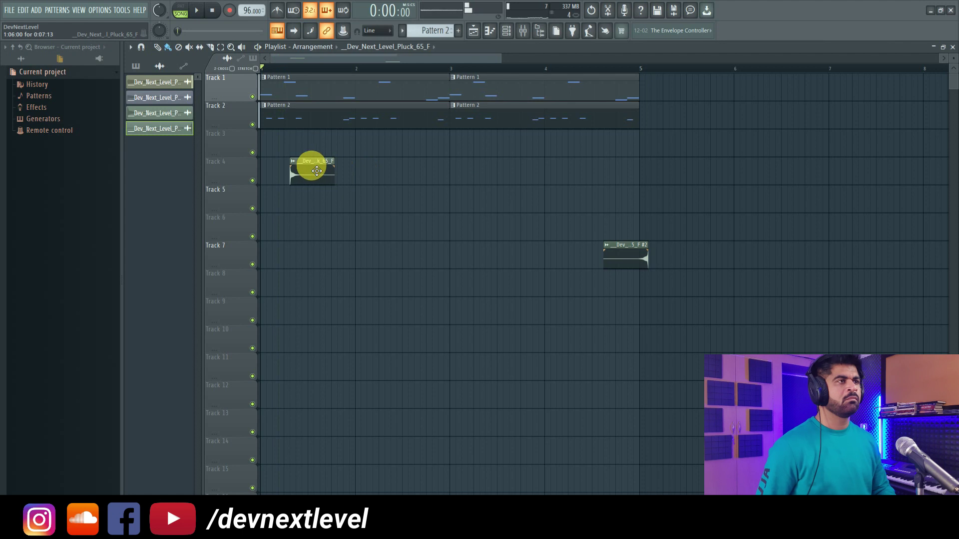
key(space)
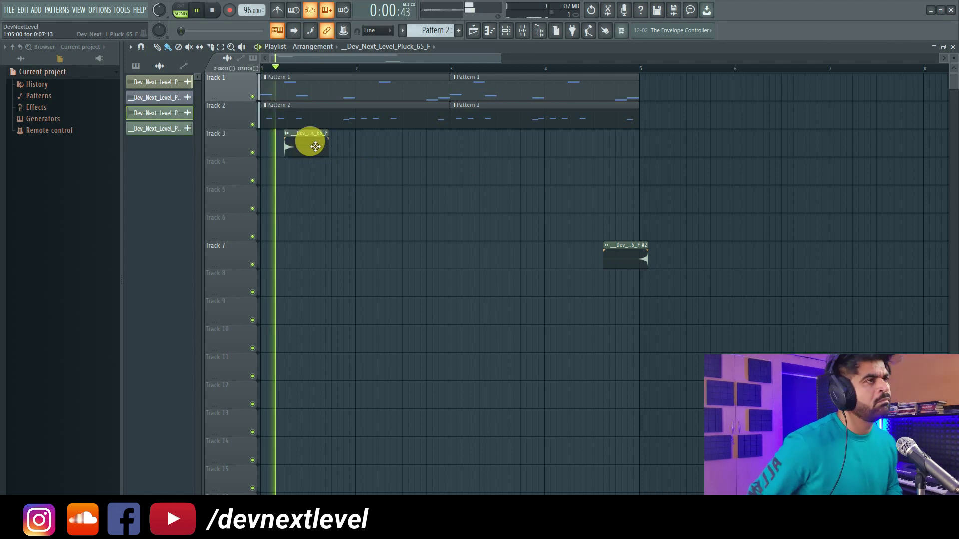
click(426, 139)
key(space)
key(space)
drag(447, 132, 498, 145)
Lower the Fruity Convolver mix level to about 75% on the Pluck_65_F mixer track and close the mixer.
click(523, 31)
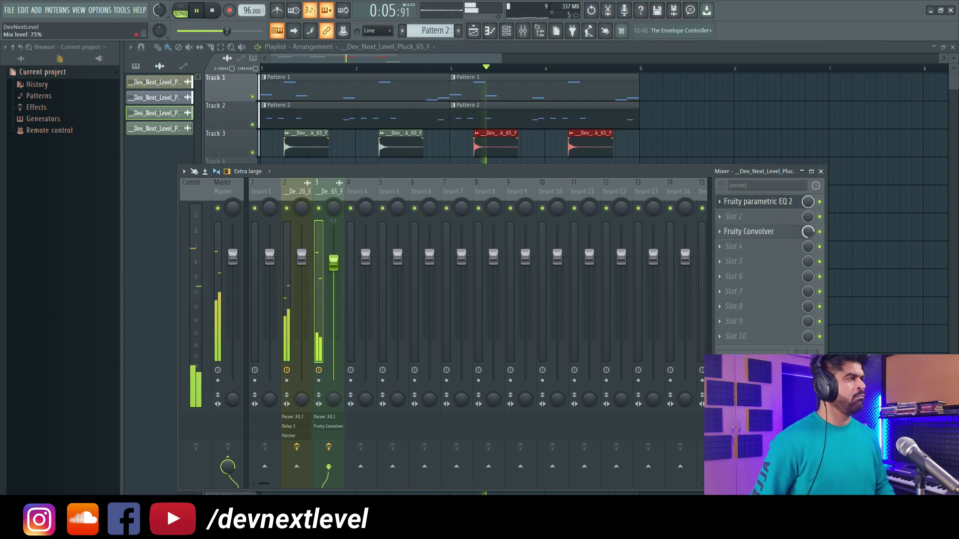
click(762, 137)
Place the reversed Pluck_65_F clip on Track 4 ending where the second Track 3 clip starts, and copy it before the fourth one.
drag(631, 252, 352, 165)
scroll(375, 71, up, 6)
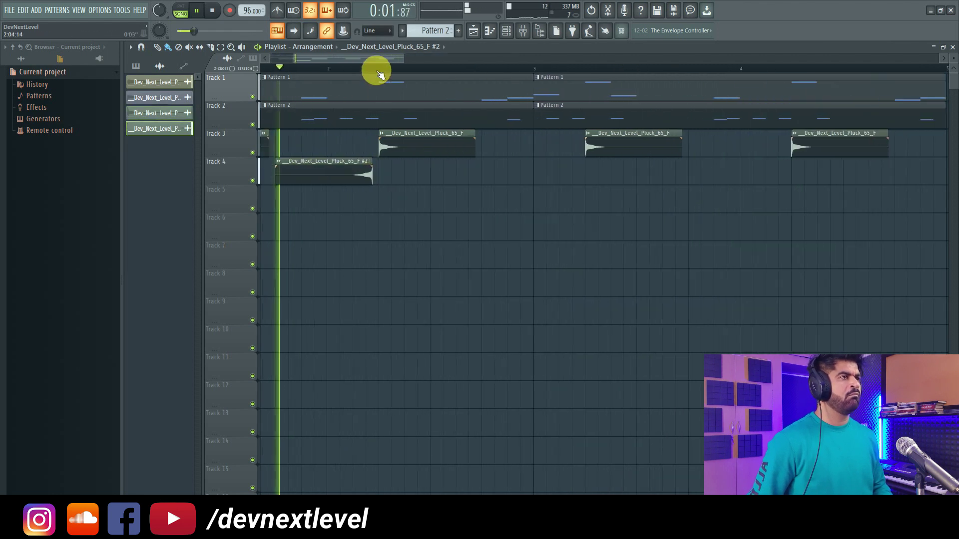
scroll(374, 71, up, 4)
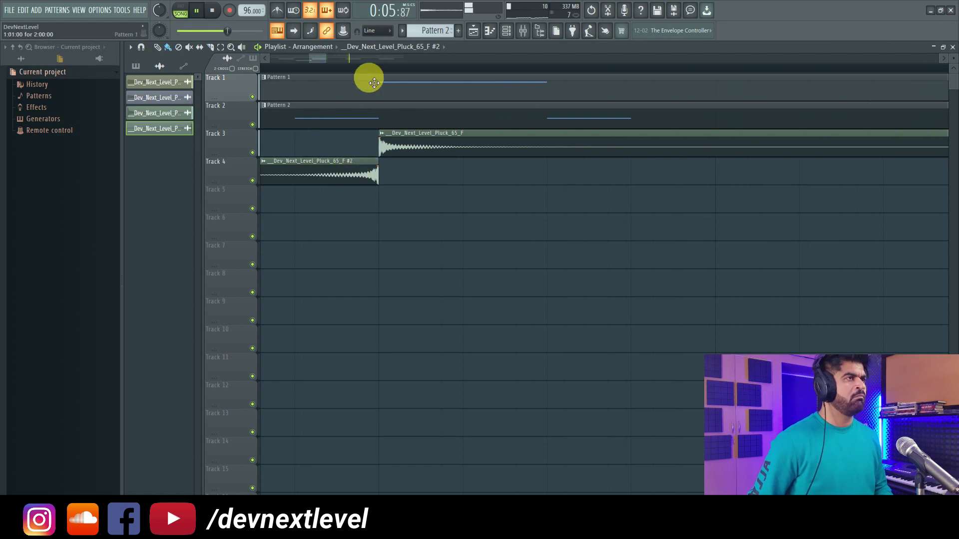
scroll(379, 80, down, 8)
drag(355, 167, 518, 173)
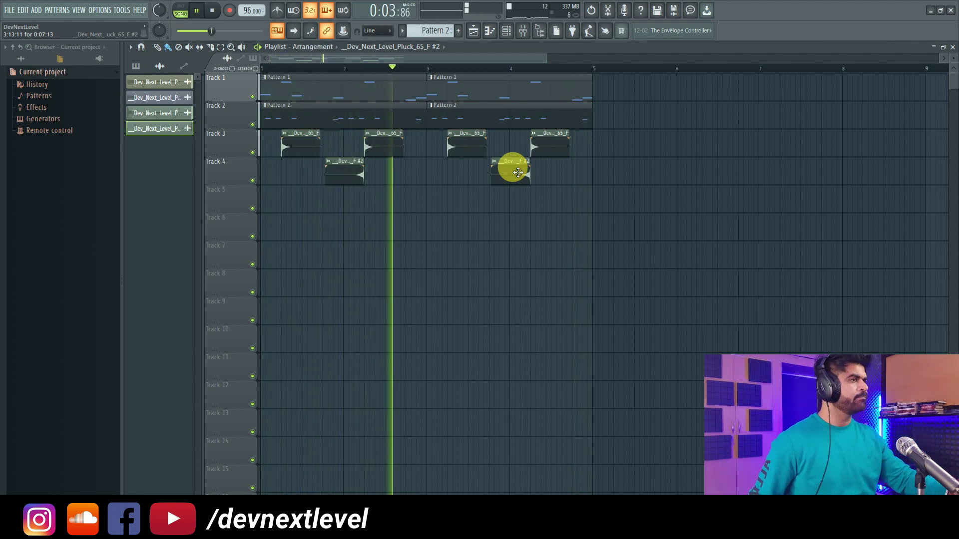
Nudge both reversed Track 4 clips to end exactly where the Track 3 clips start and check the reversed clip's sample settings.
drag(568, 170, 342, 202)
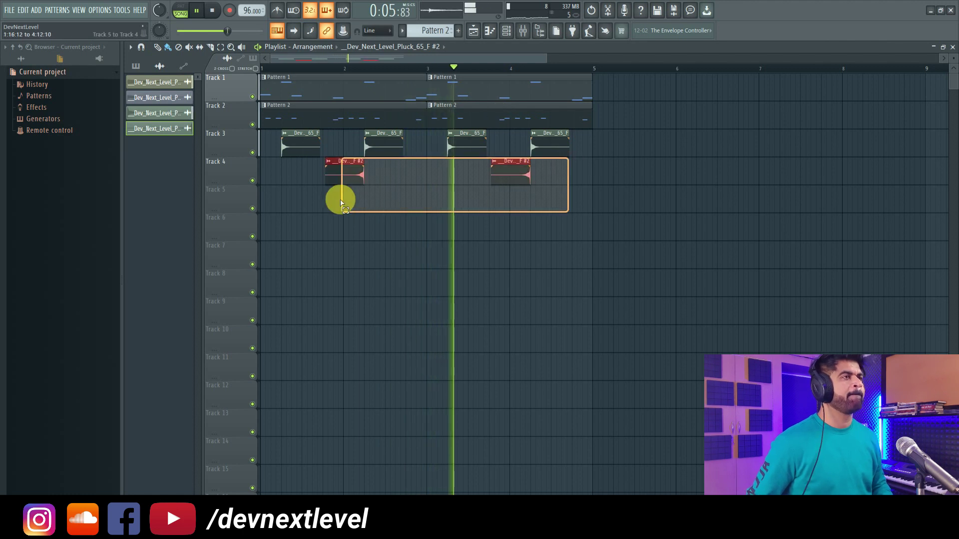
scroll(367, 64, up, 6)
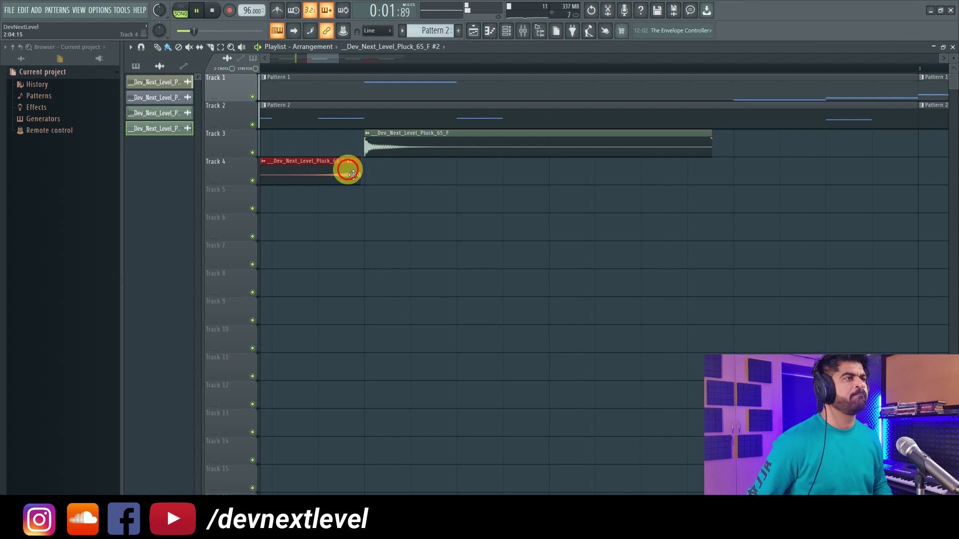
scroll(366, 70, down, 6)
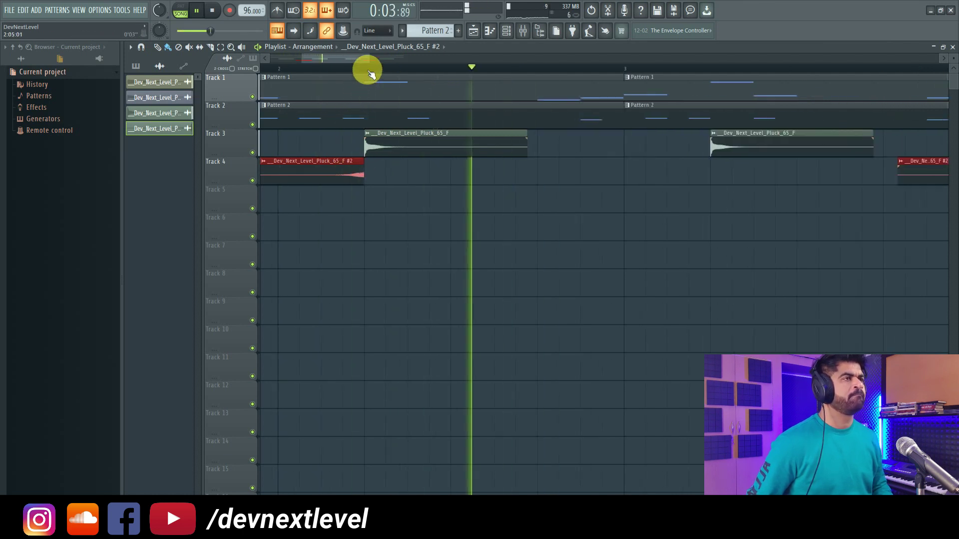
scroll(368, 70, down, 5)
click(468, 177)
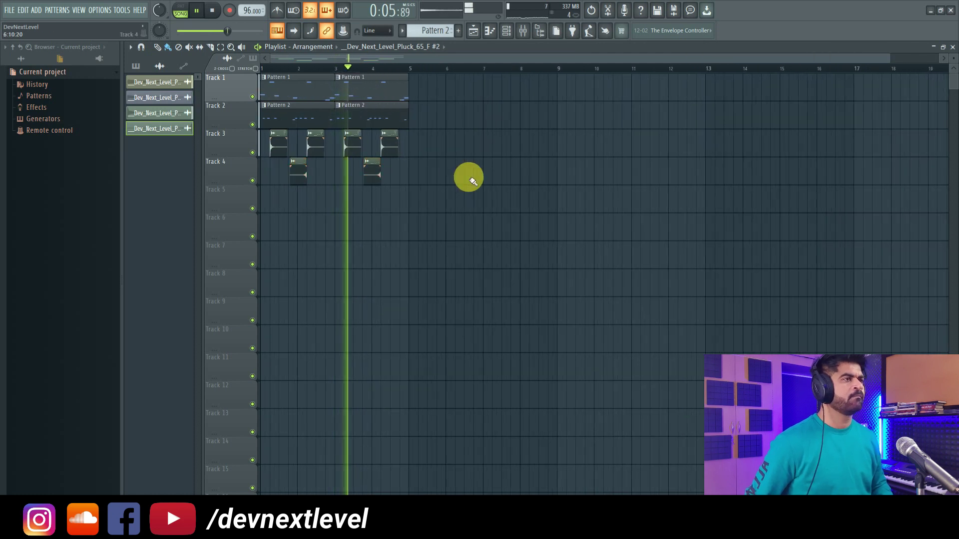
double_click(298, 170)
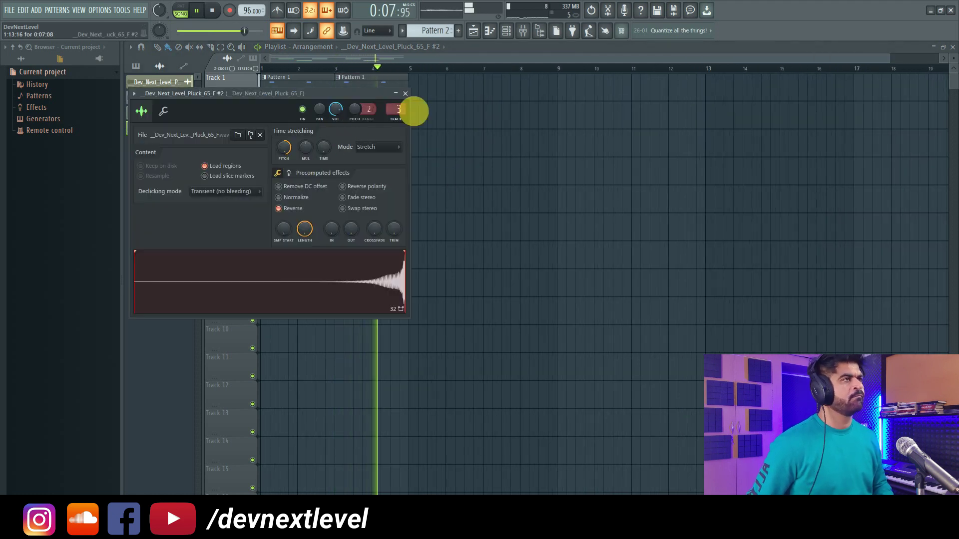
key(Escape)
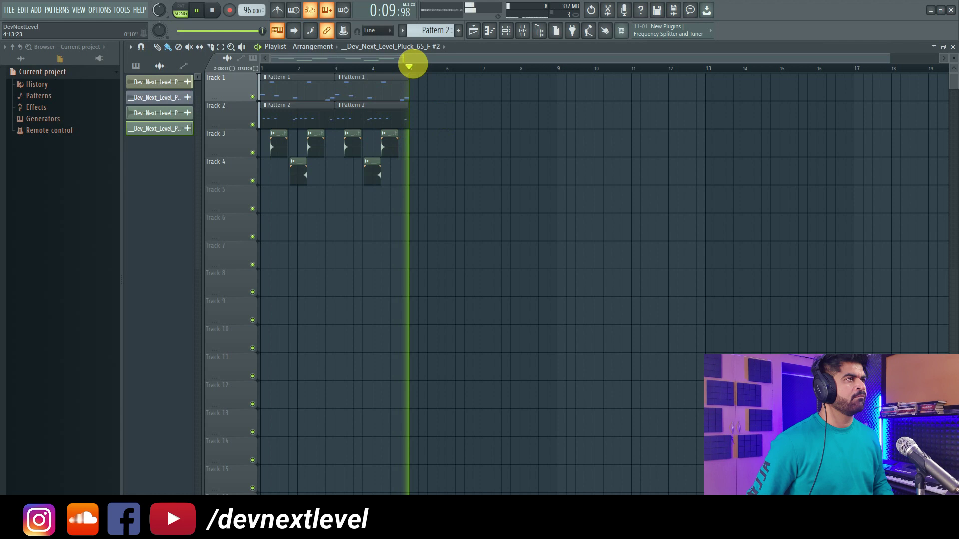
Duplicate all clips on Tracks 1 to 4 from bars 1–4 into bars 5–8.
drag(430, 80, 235, 199)
key(ctrl+b)
drag(404, 95, 433, 88)
click(589, 133)
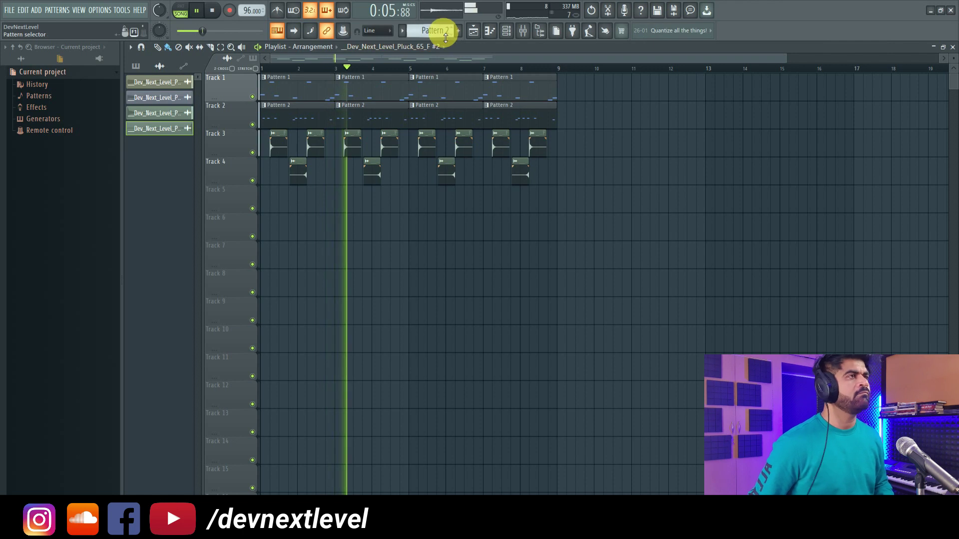
Create Pattern 3, place it at bar 1 of Track 5, and open it in the channel rack with playback stopped.
click(458, 30)
drag(423, 201, 251, 209)
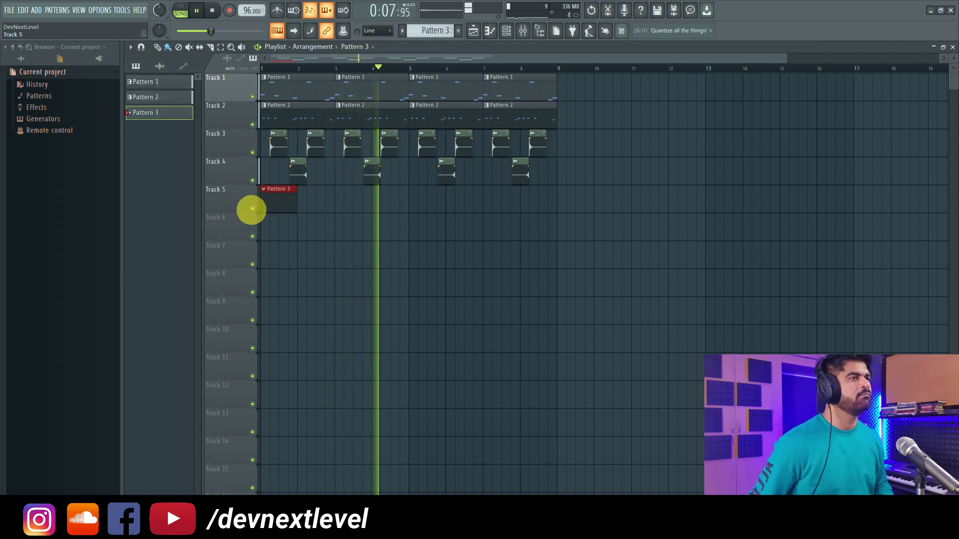
double_click(268, 200)
key(space)
Add an FL Keys channel to Pattern 3 and open its piano roll.
click(725, 162)
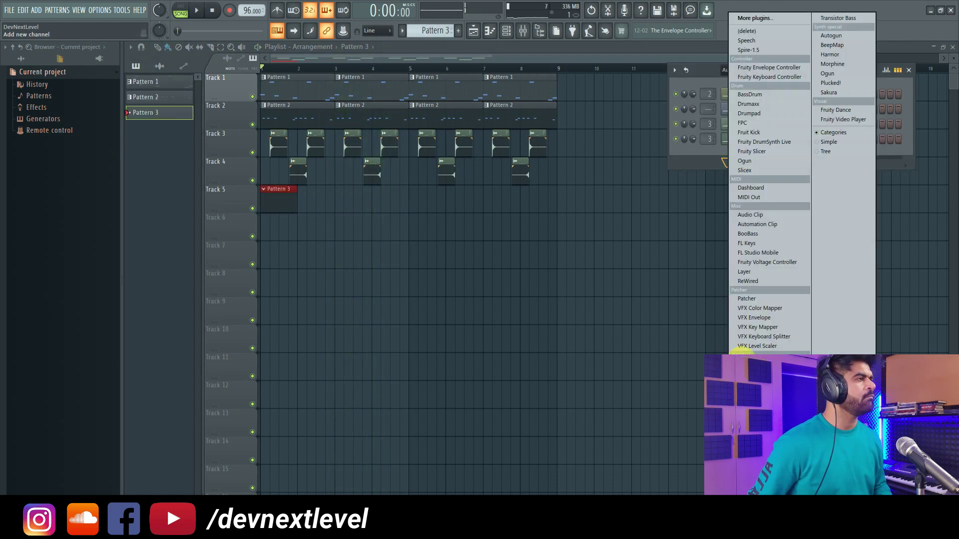
click(760, 244)
right_click(747, 127)
click(767, 124)
key(space)
key(space)
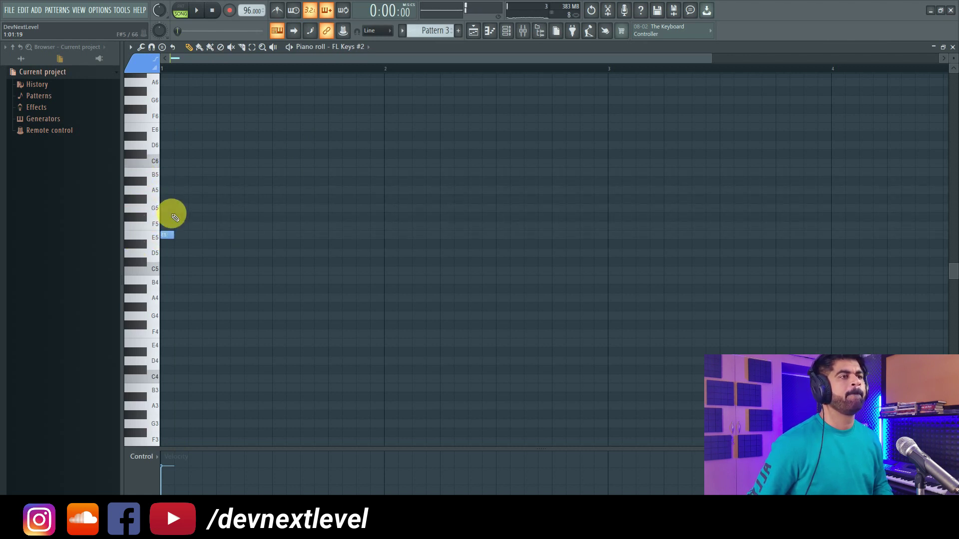
key(space)
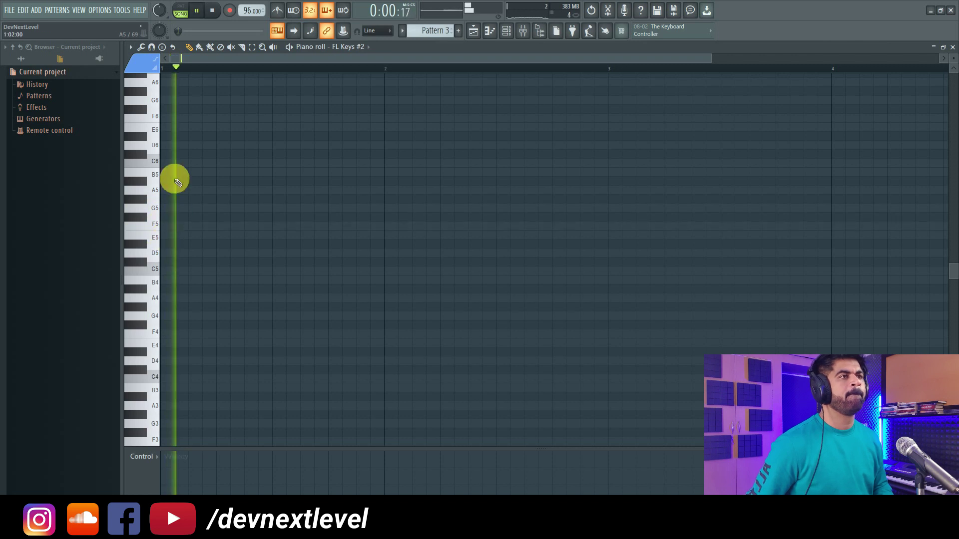
scroll(172, 68, up, 3)
drag(208, 60, 130, 103)
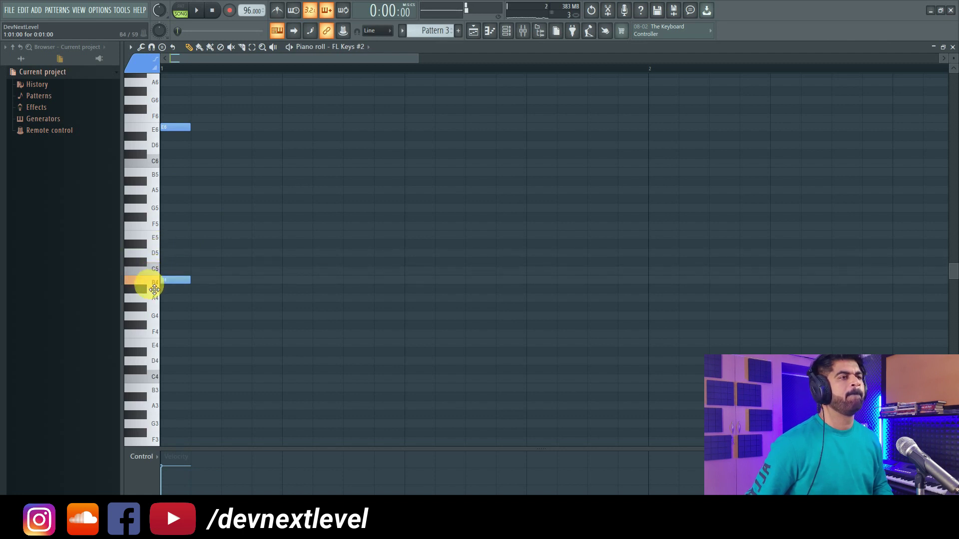
right_click(176, 280)
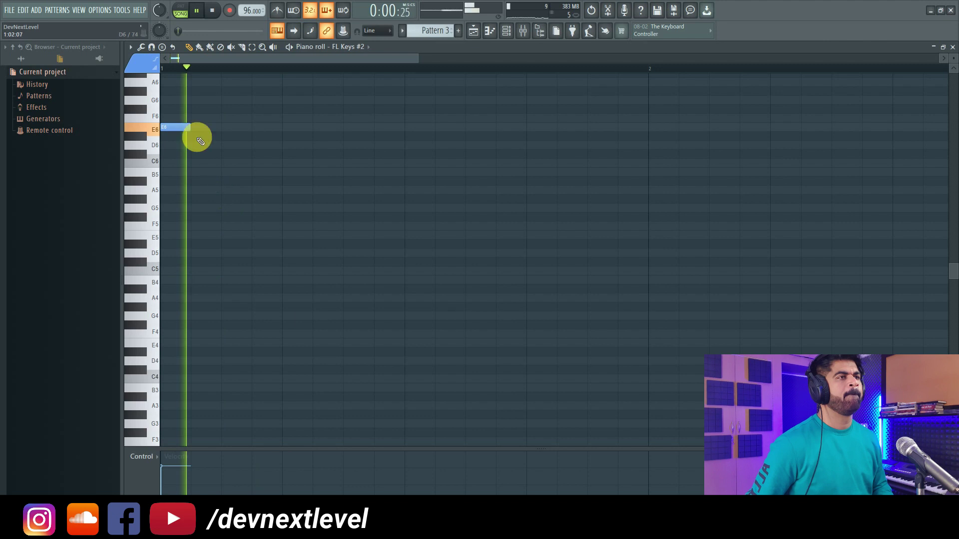
right_click(184, 127)
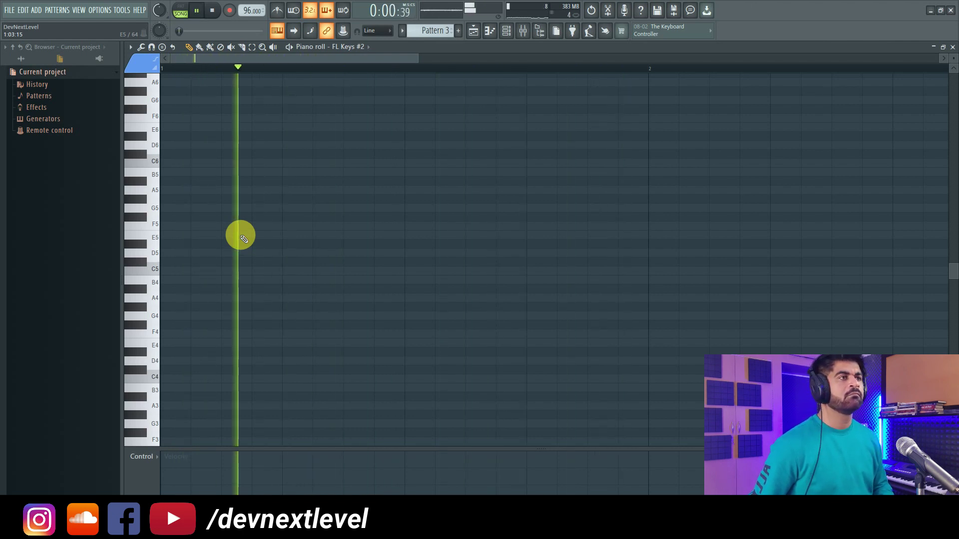
key(space)
Place one-step notes in bar 1: A5 at step 5, B5 at step 7 and A5 at step 11, checking them with playback.
click(290, 209)
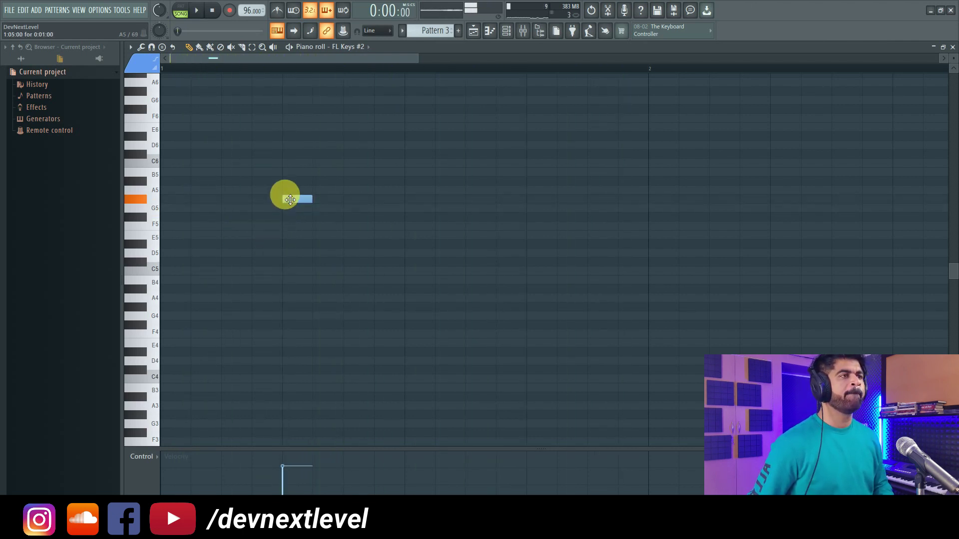
click(348, 172)
key(space)
key(space)
scroll(472, 232, up, 2)
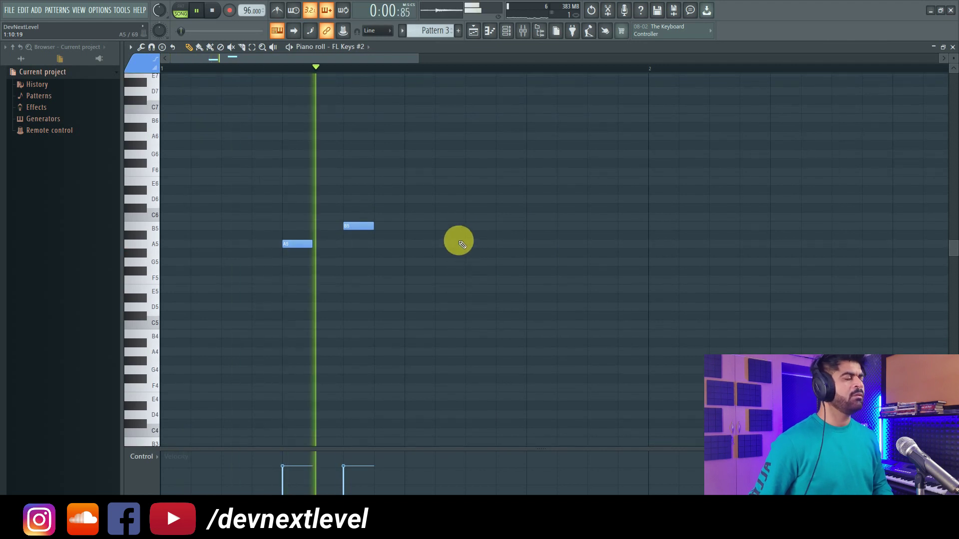
key(space)
click(531, 245)
key(space)
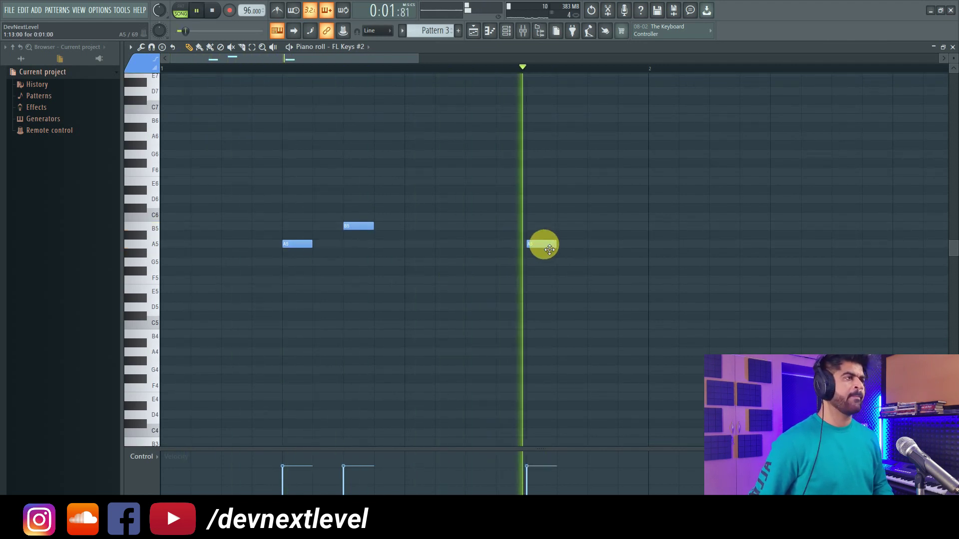
drag(549, 250, 493, 250)
key(space)
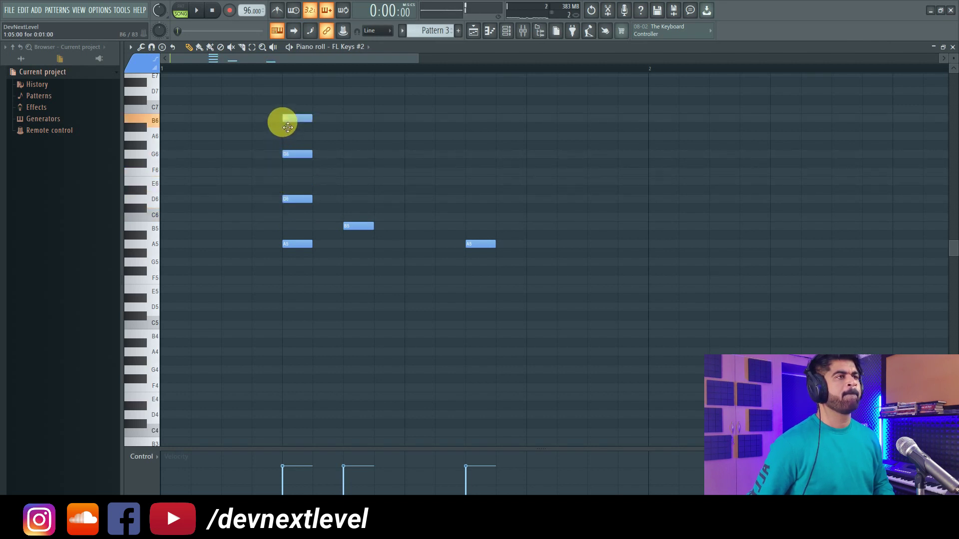
drag(288, 94, 291, 82)
click(346, 92)
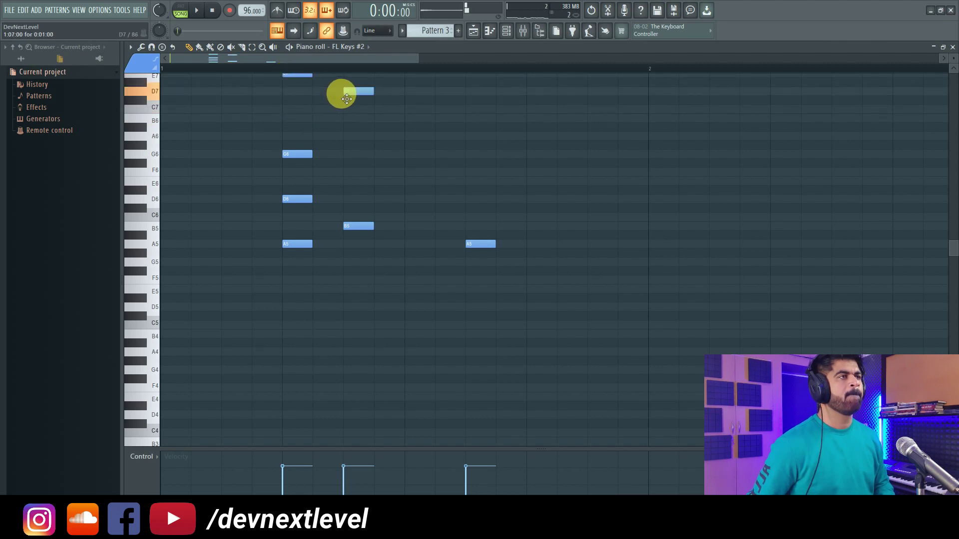
drag(351, 123, 352, 159)
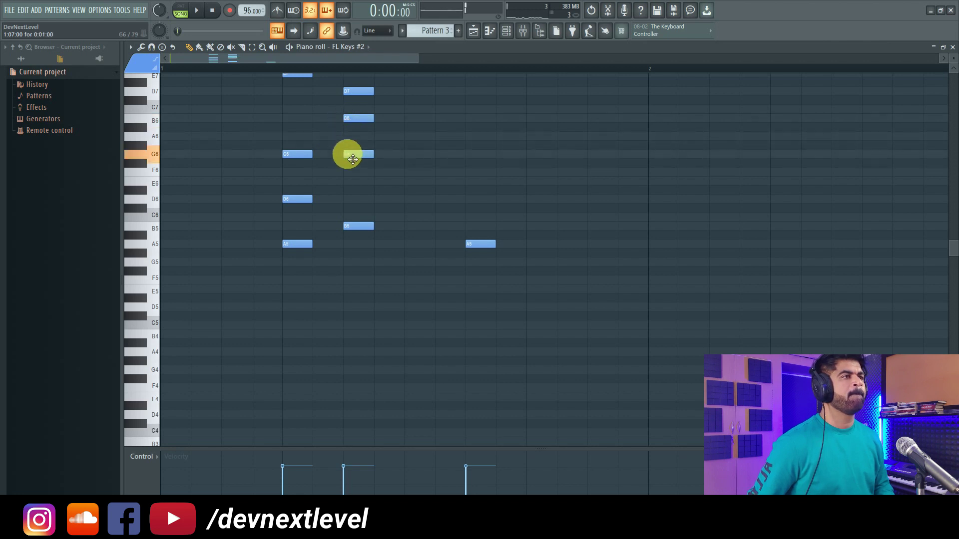
drag(352, 122, 354, 145)
right_click(354, 155)
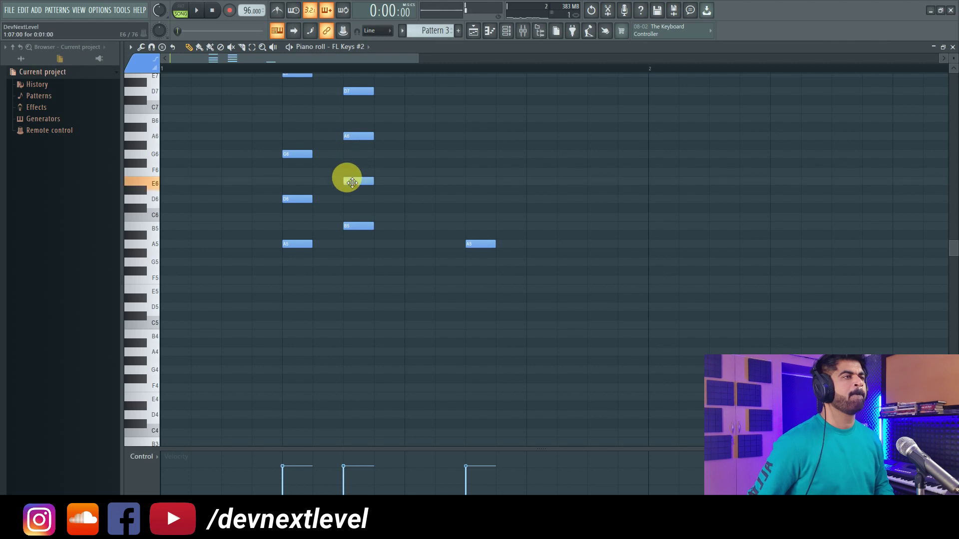
key(space)
scroll(387, 215, up, 1)
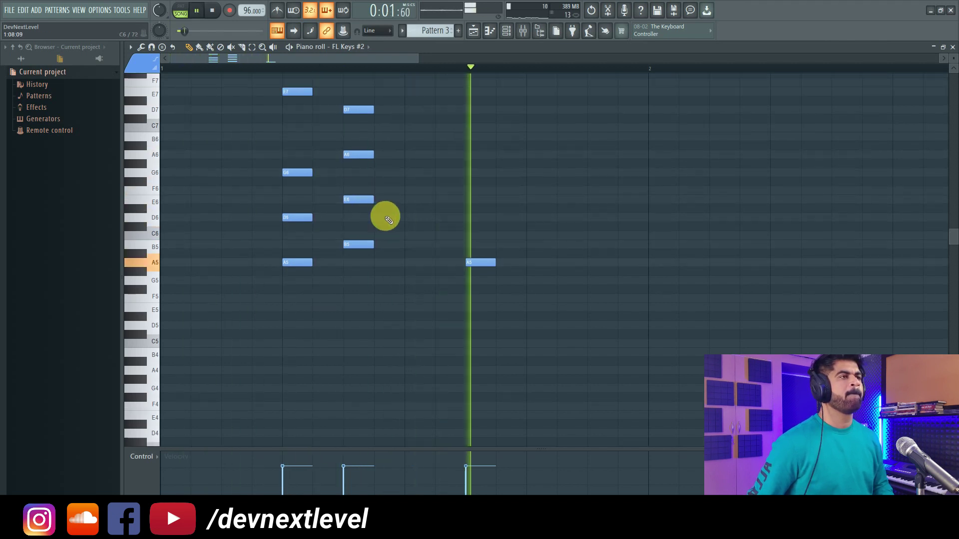
scroll(388, 219, up, 1)
drag(311, 90, 284, 277)
scroll(283, 277, up, 1)
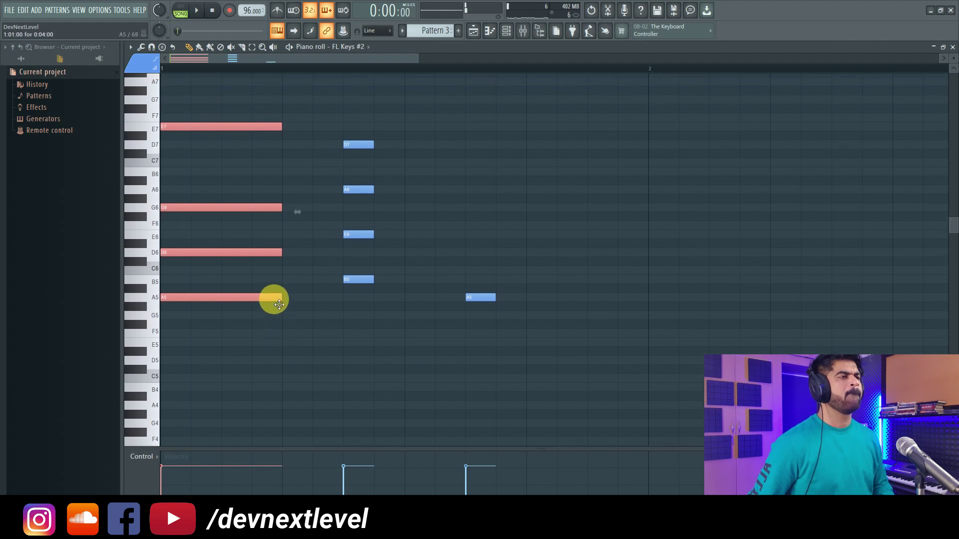
key(ctrl+z)
key(ctrl+z)
key(ctrl+z)
key(ctrl+z)
key(ctrl+z)
key(ctrl+z)
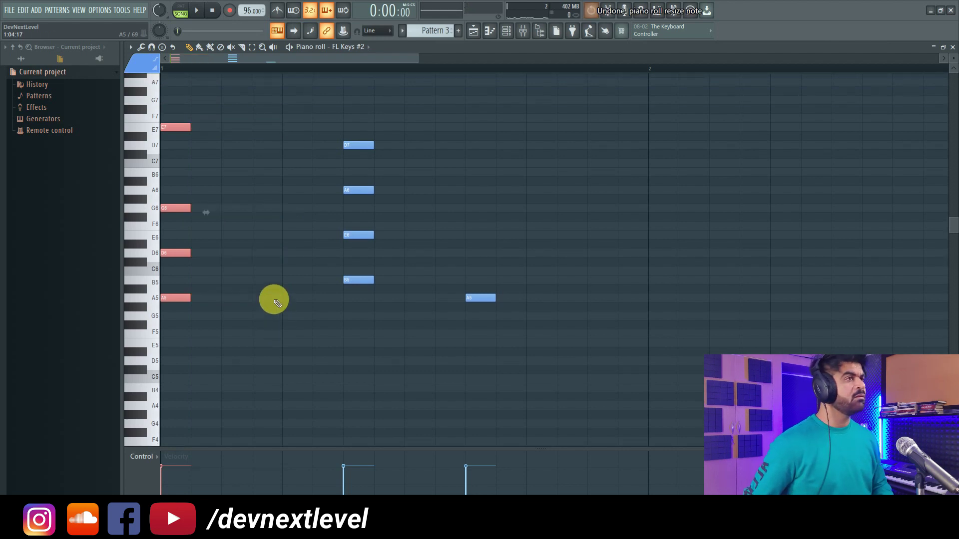
key(ctrl+z)
key(ctrl+z)
key(ctrl+z)
key(ctrl+z)
key(ctrl+z)
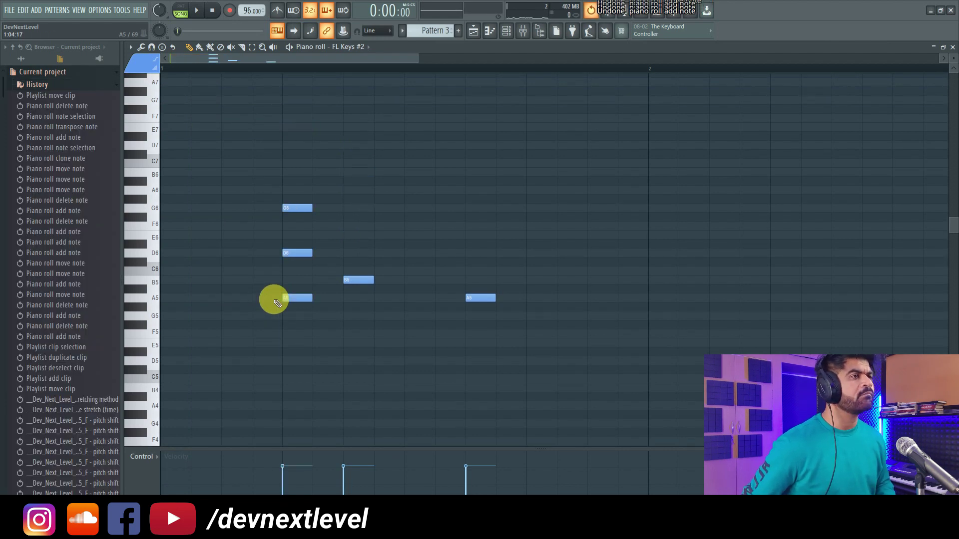
Copy the three-note A5, B5, A5 phrase from bar 1 to the same steps in bar 2.
key(space)
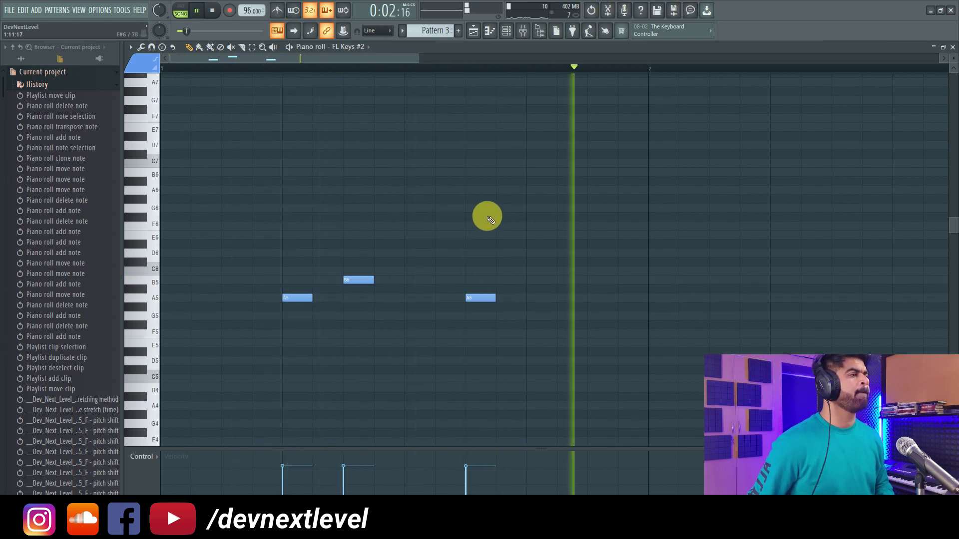
scroll(464, 69, down, 3)
drag(458, 241, 240, 345)
drag(241, 300, 518, 296)
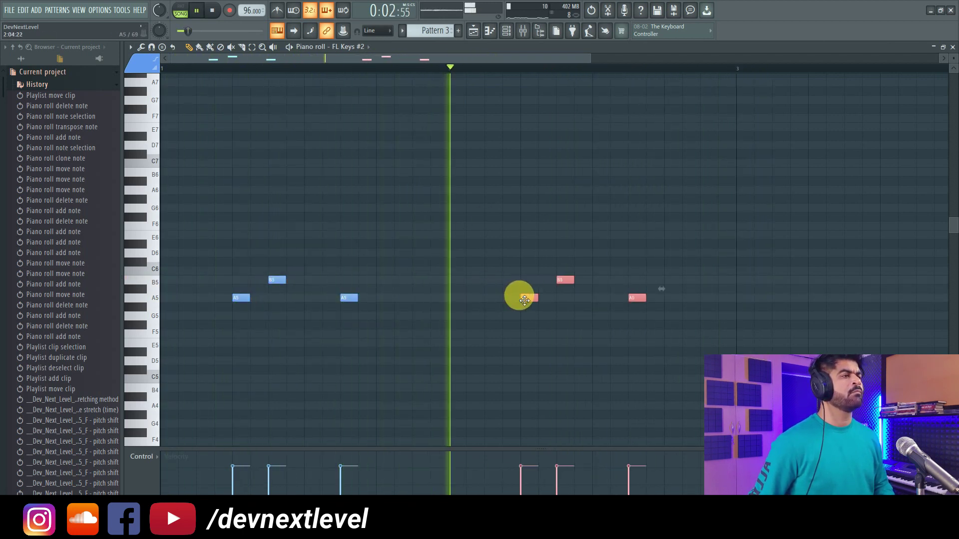
key(space)
Add G5 and A5 at steps 15 and 16 of bar 1 and, with 1/4 step snap, turn each into four quarter-step notes.
click(424, 319)
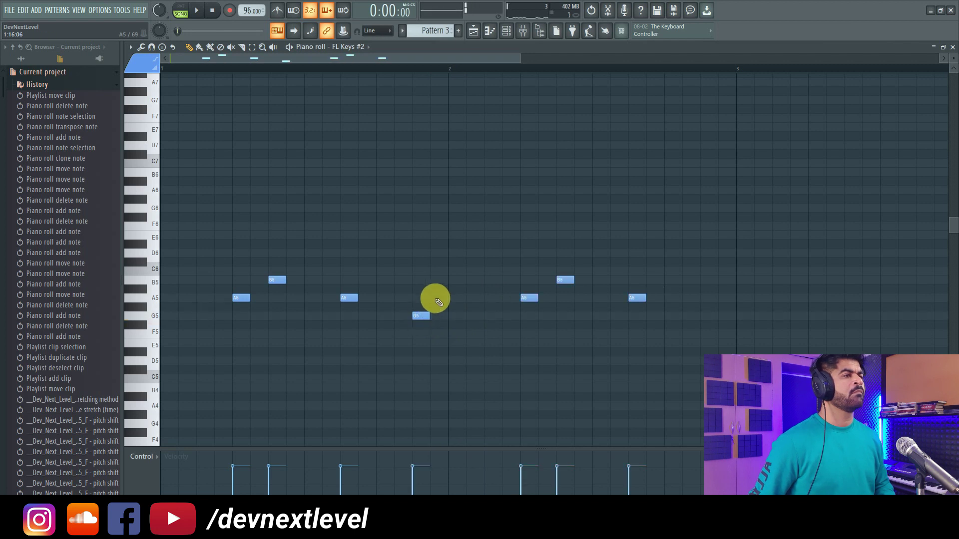
drag(416, 272, 452, 347)
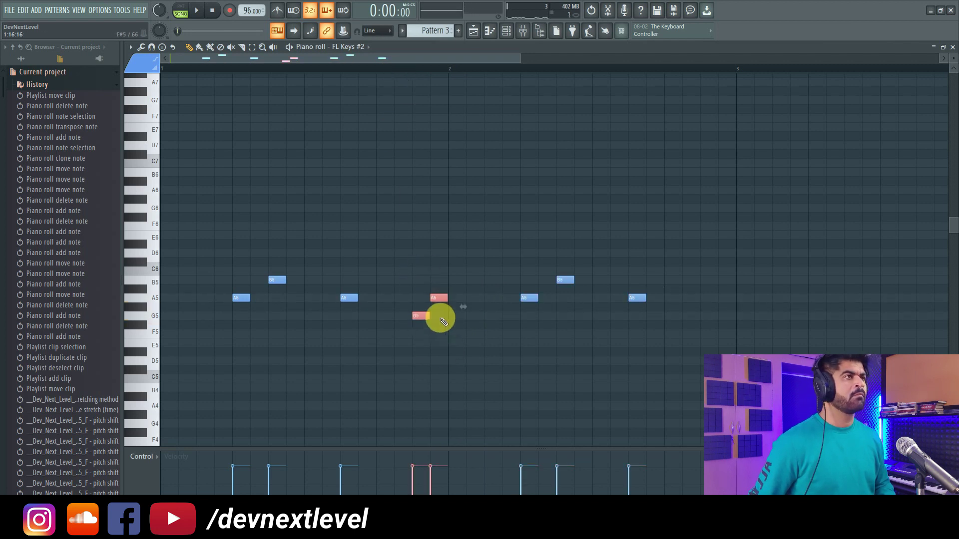
click(389, 31)
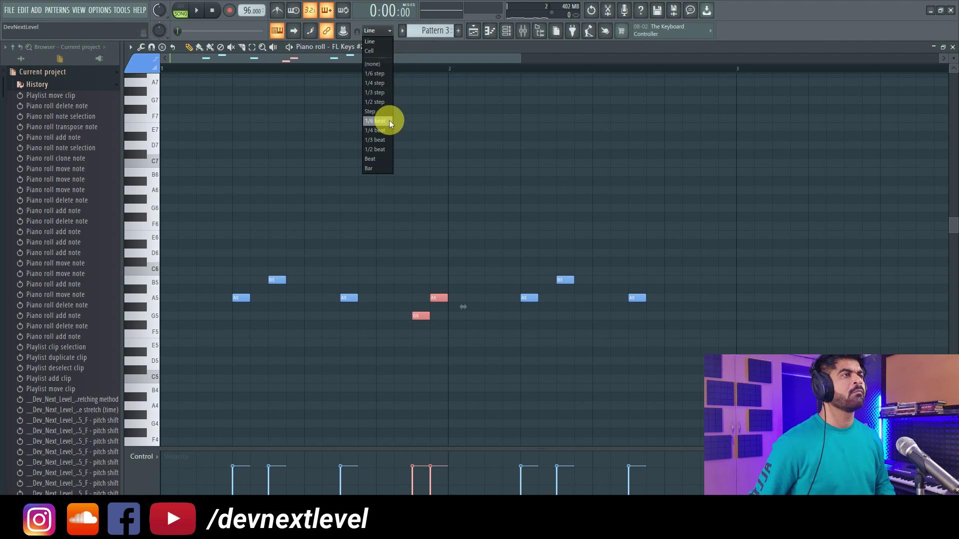
click(379, 85)
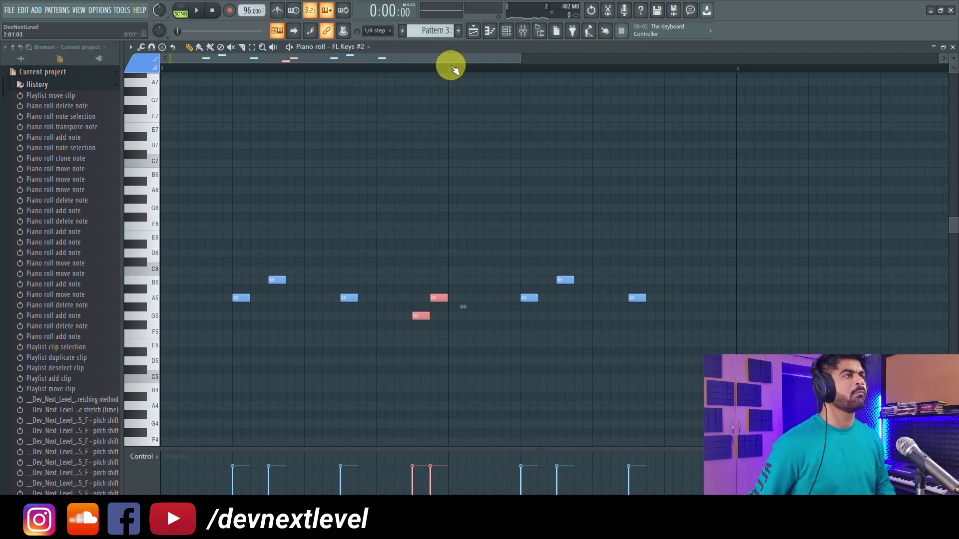
scroll(446, 66, up, 4)
mouse_move(407, 316)
mouse_down()
mouse_move(381, 326)
mouse_move(388, 322)
mouse_up()
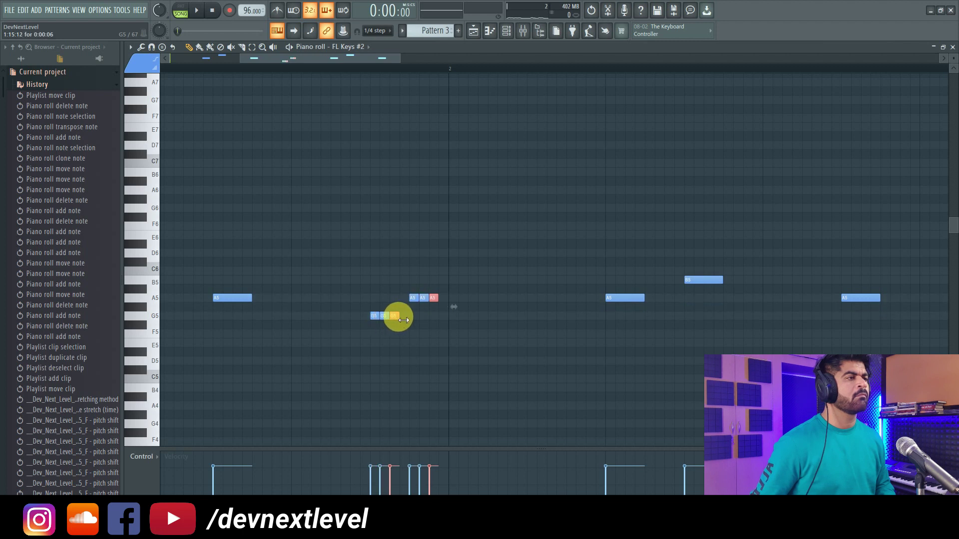
key(ctrl+d)
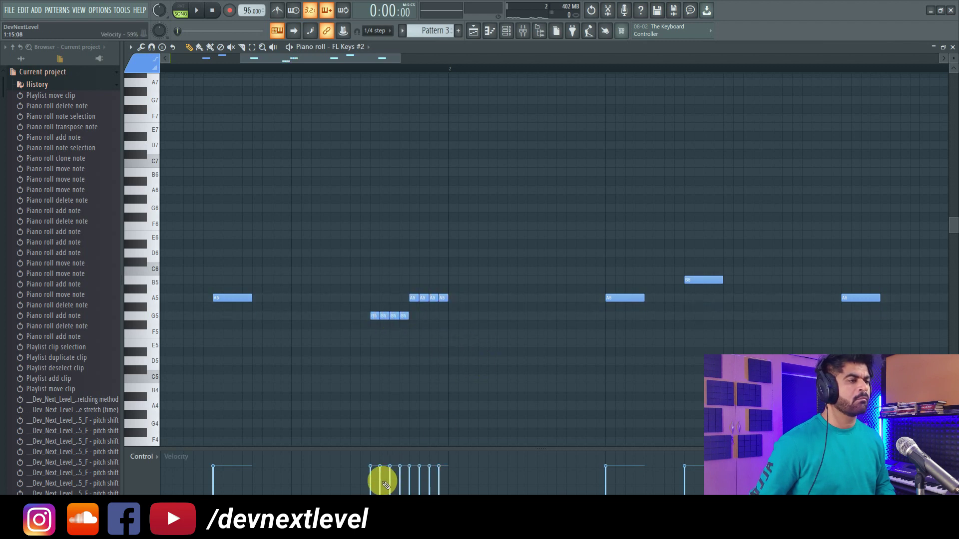
Ramp the velocities of the eight quarter-step G5 and A5 notes from low to high and play the result.
drag(371, 492, 436, 471)
key(space)
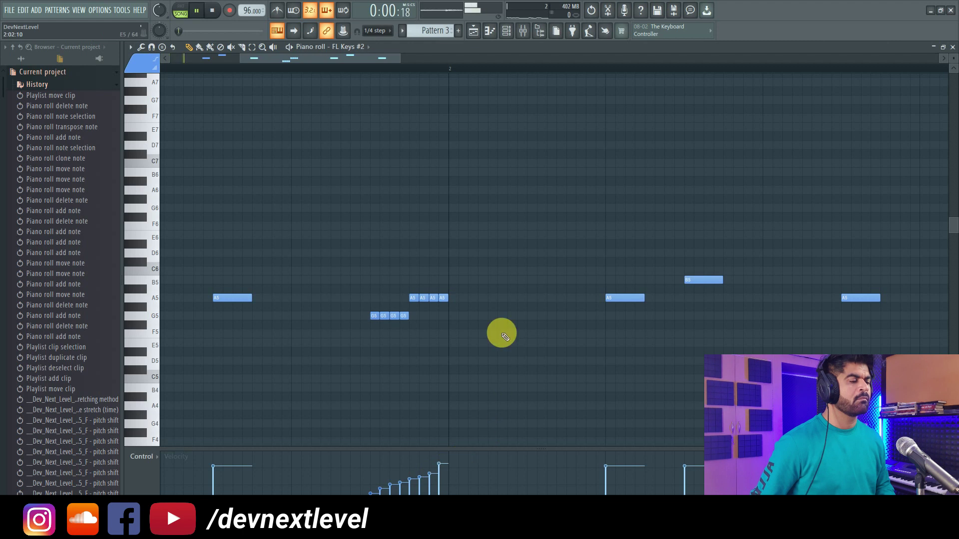
scroll(433, 69, down, 2)
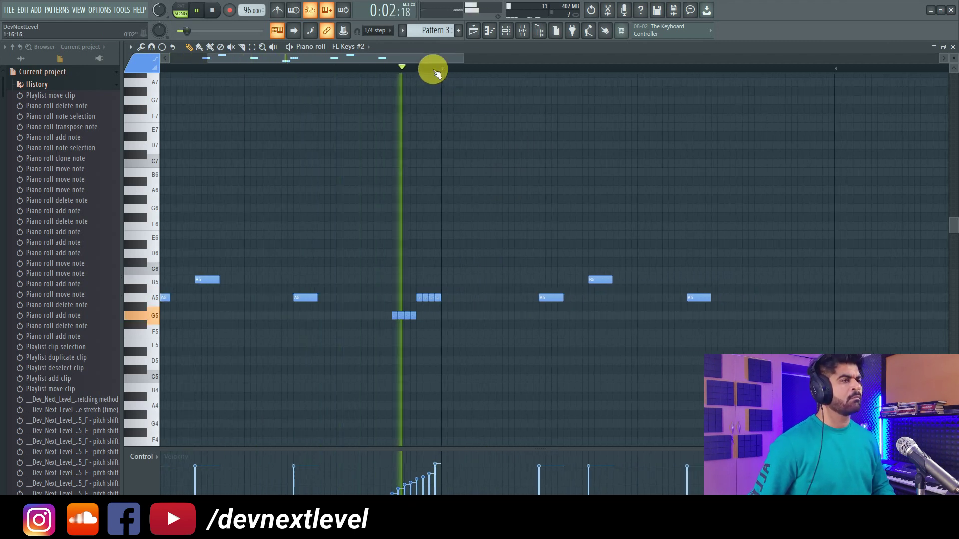
Using Line snap, replace the A5 note at step 11 of bar 2 with an E5 note and play the pattern.
scroll(433, 73, down, 1)
right_click(628, 298)
click(379, 33)
click(373, 65)
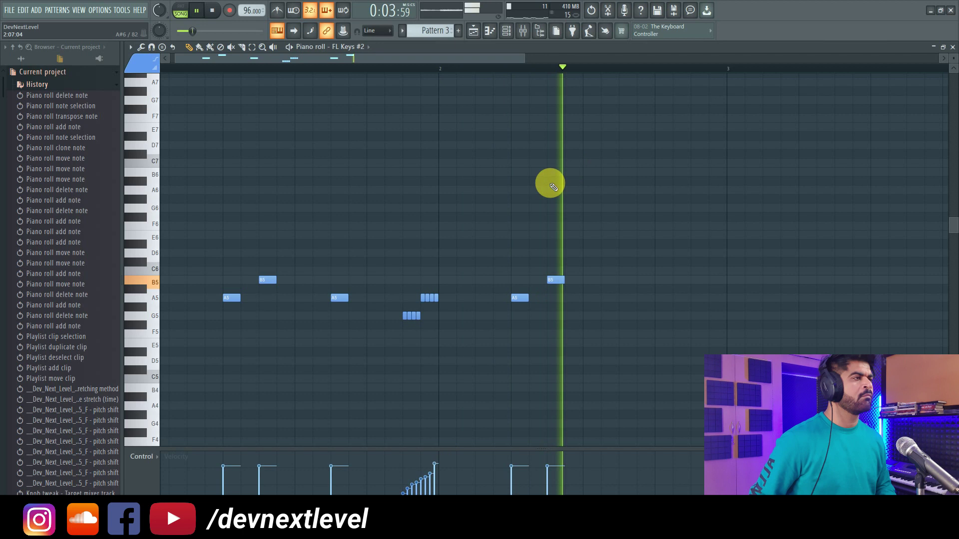
key(space)
click(680, 326)
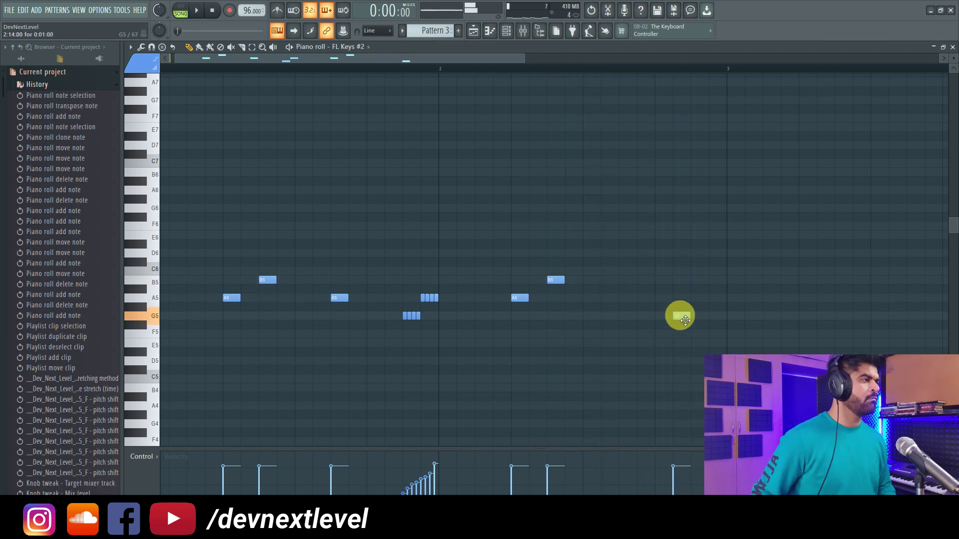
drag(685, 335, 640, 343)
key(space)
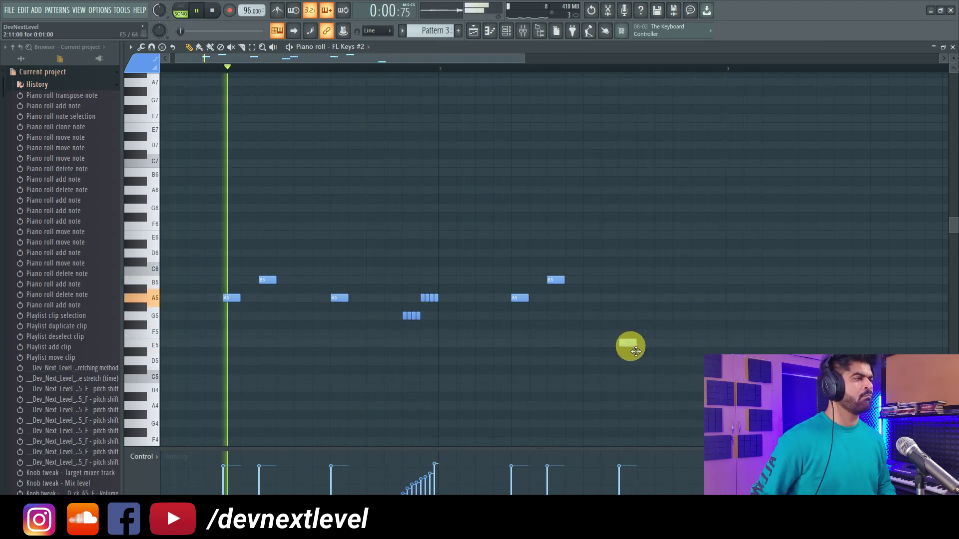
Lengthen both step-5 A5 notes to two steps, the B5s and bar 1's step-11 A5 to four, and bar 2's E5 to six.
key(space)
drag(244, 303, 392, 306)
click(520, 298)
drag(529, 300, 618, 281)
drag(640, 344, 727, 342)
Replace the FL Keys #2 instrument with Sakura in the channel rack.
click(506, 30)
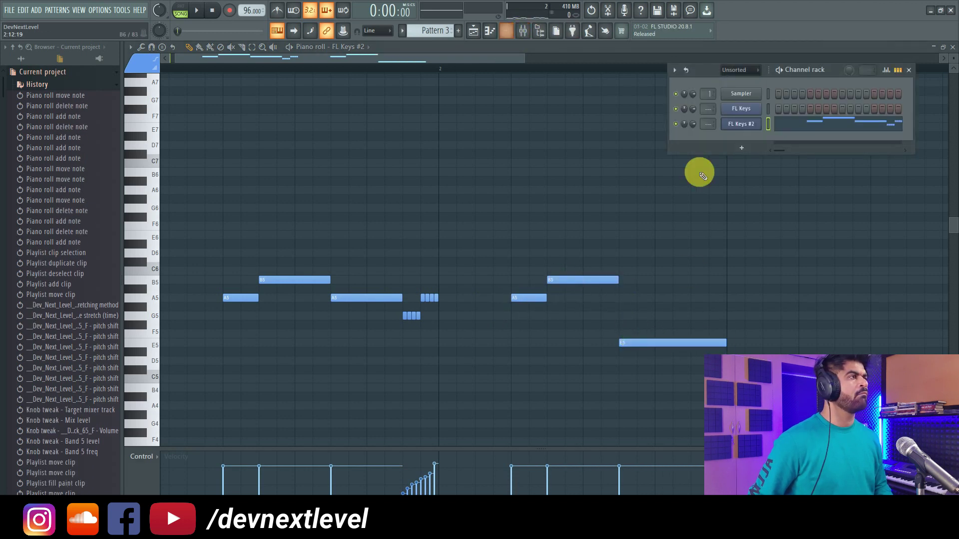
right_click(751, 123)
mouse_move(806, 200)
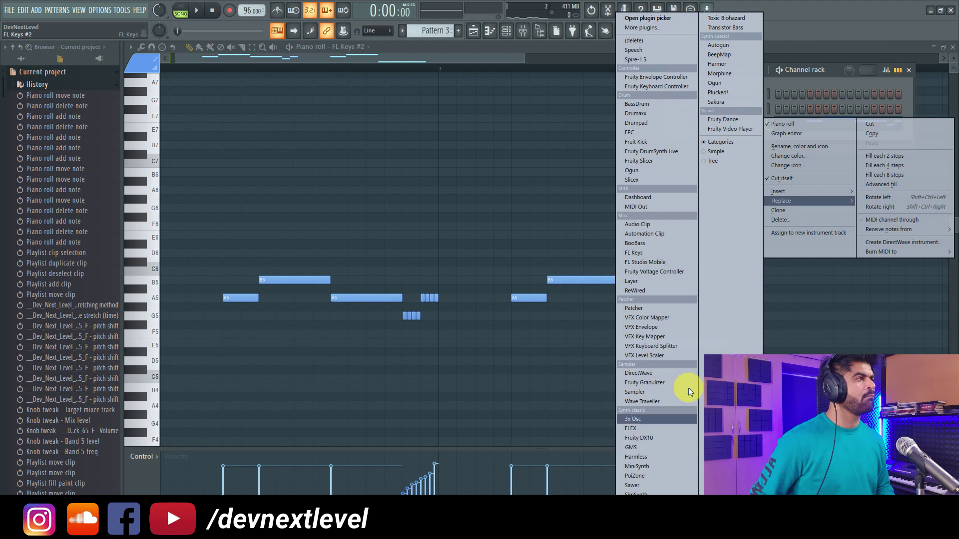
click(732, 103)
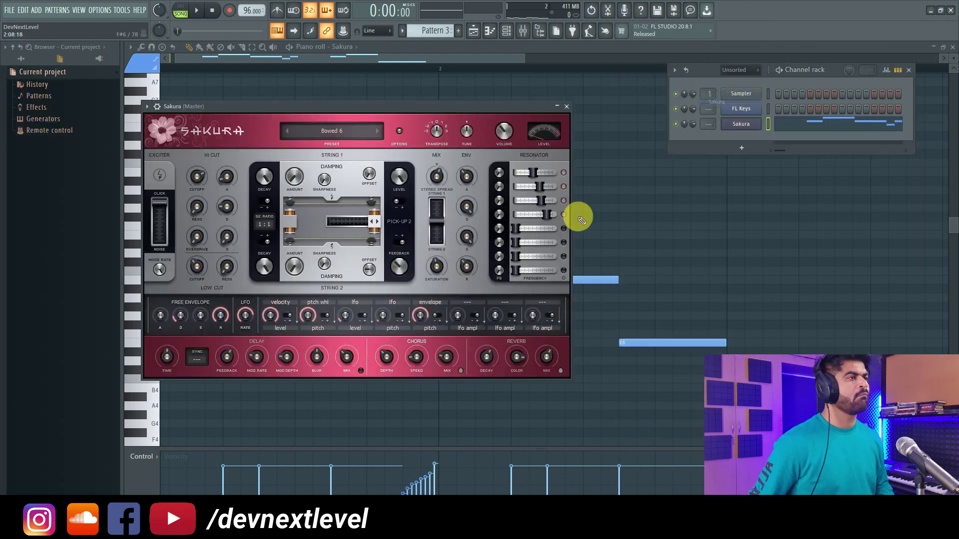
Audition Sakura's Sonic Haiku Bank presets, including BL Saxamophone, BL Otherworld Reed and BL Brassy Blasts.
click(333, 133)
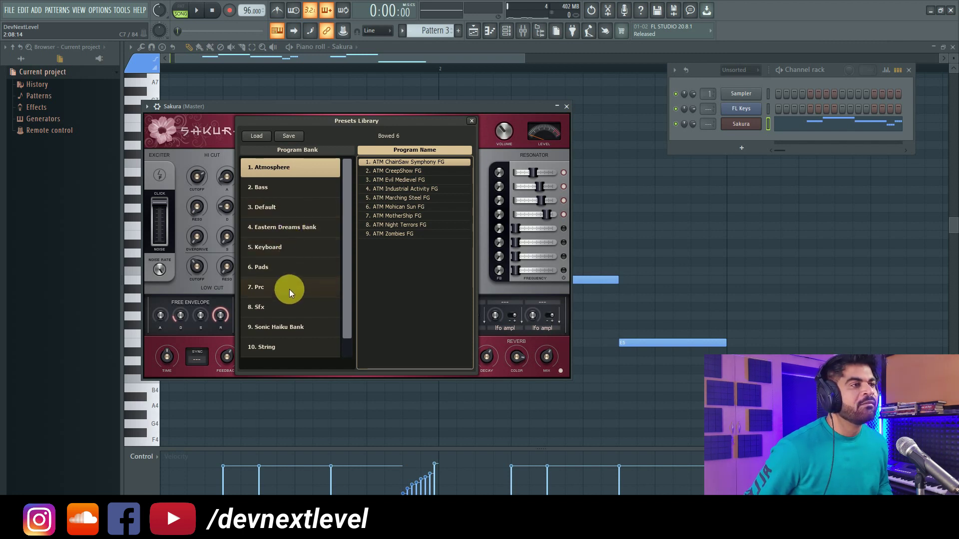
click(296, 328)
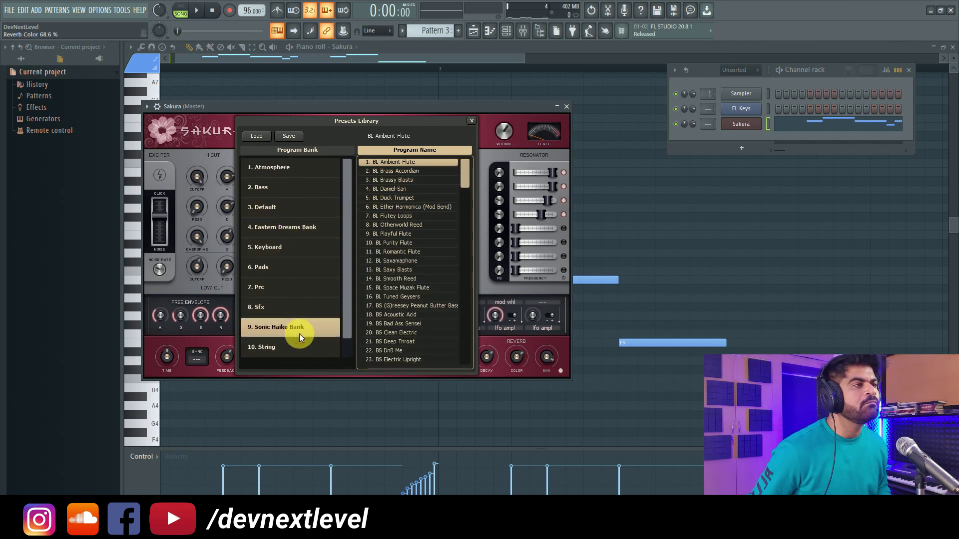
click(397, 261)
click(395, 223)
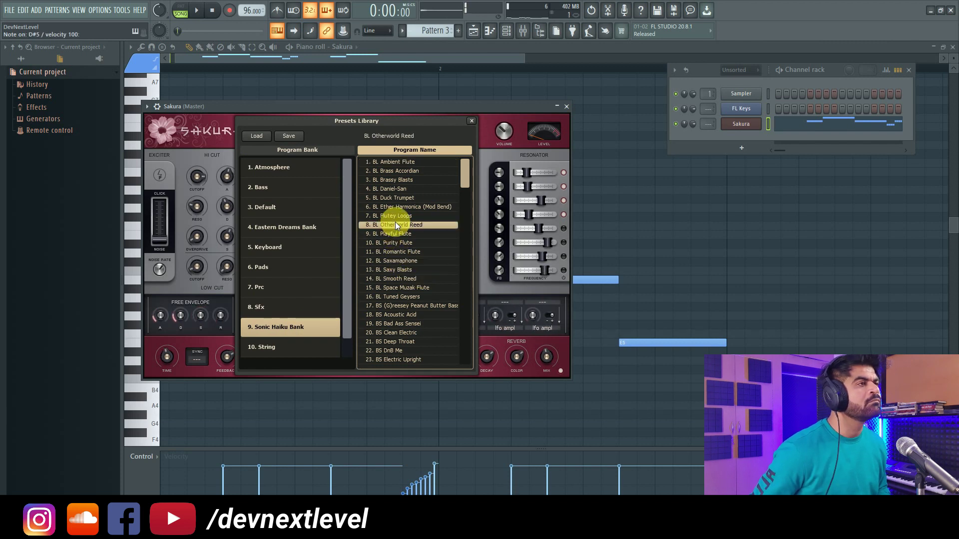
click(386, 180)
Audition bass and bell presets from Sakura's Eastern Dreams Bank, including BELL Oriental Blow DS, BASS Semi-Powered DS and BASS Careless DS.
click(332, 228)
click(397, 207)
click(402, 270)
click(408, 309)
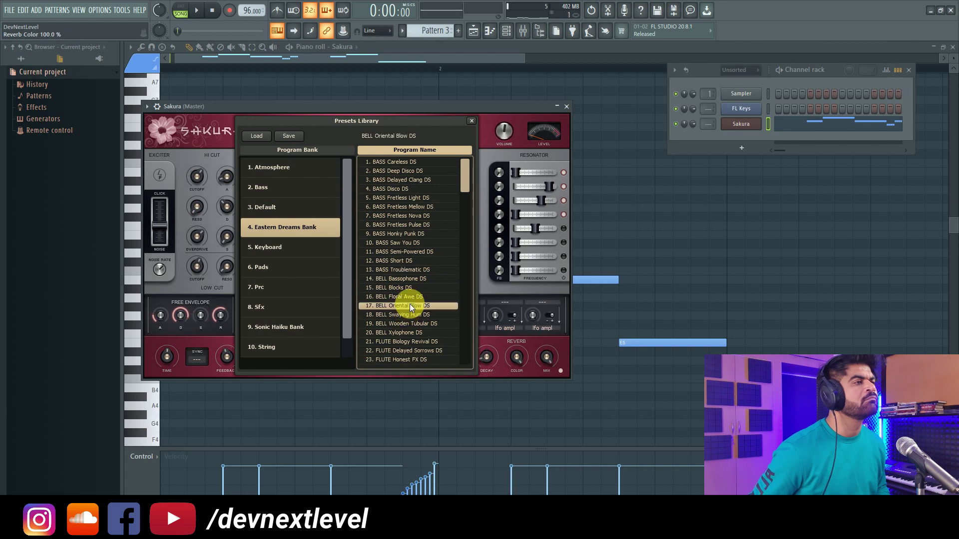
key(space)
key(space)
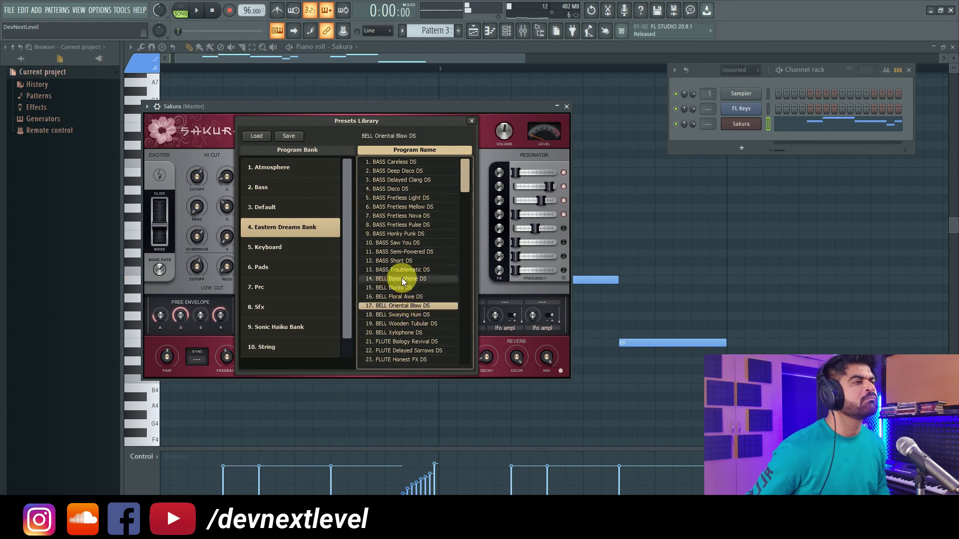
click(403, 251)
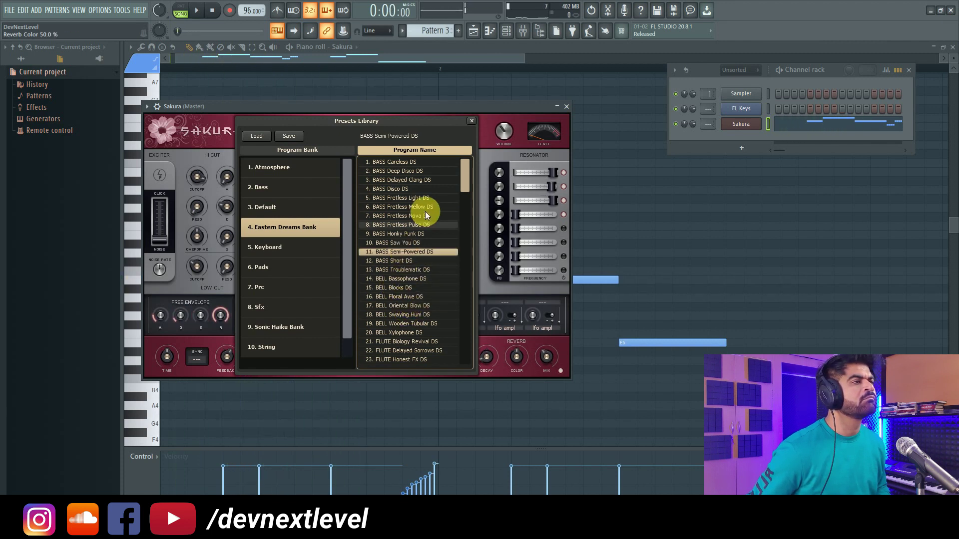
click(405, 174)
click(407, 161)
Try the FLUTE Seasonal DS preset from the Eastern Dreams Bank.
scroll(414, 270, down, 1)
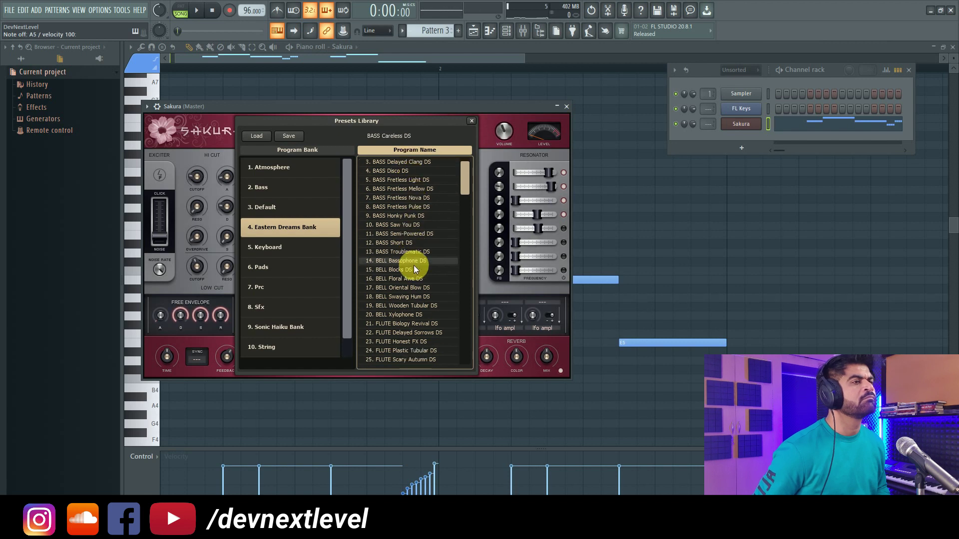
scroll(414, 270, down, 2)
click(411, 277)
scroll(411, 287, down, 2)
click(411, 297)
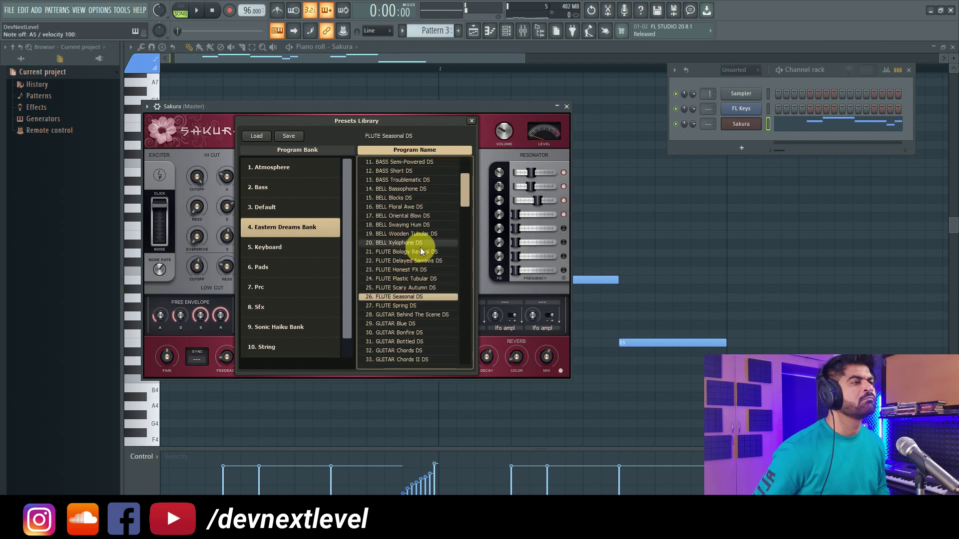
Transpose all notes of the Sakura melody up one octave and play the result.
click(503, 59)
drag(745, 178, 215, 388)
key(ctrl+Up)
key(space)
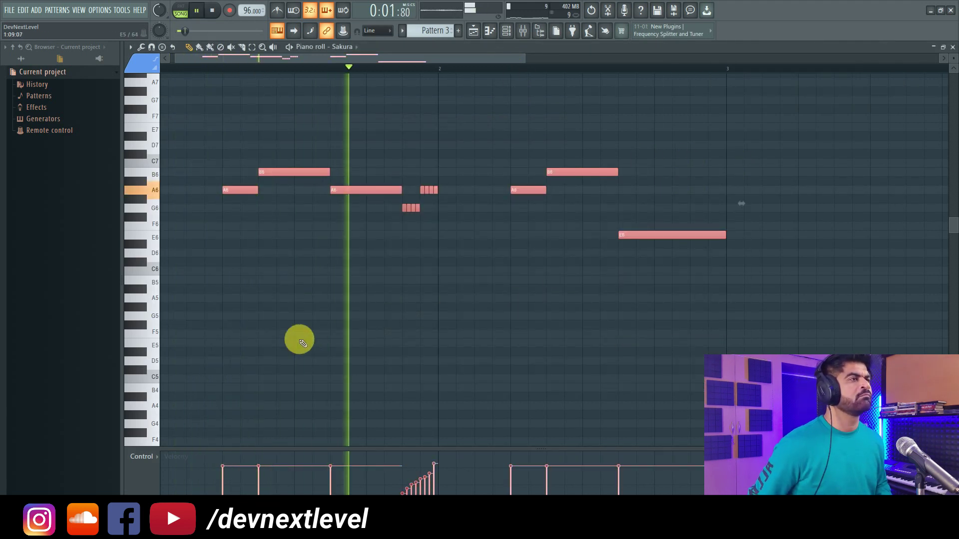
key(space)
Open the Sakura plugin window from the channel rack and reposition it over the piano roll.
click(506, 34)
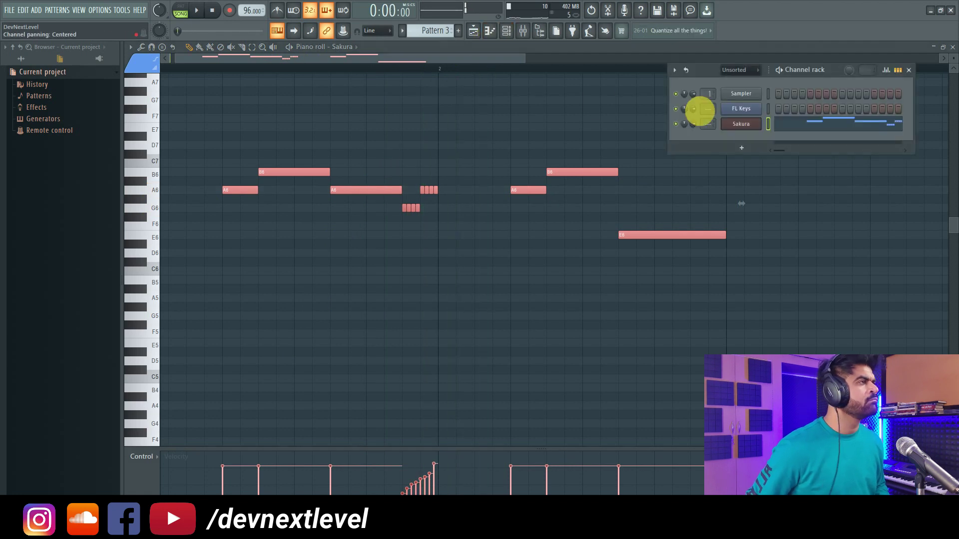
click(741, 125)
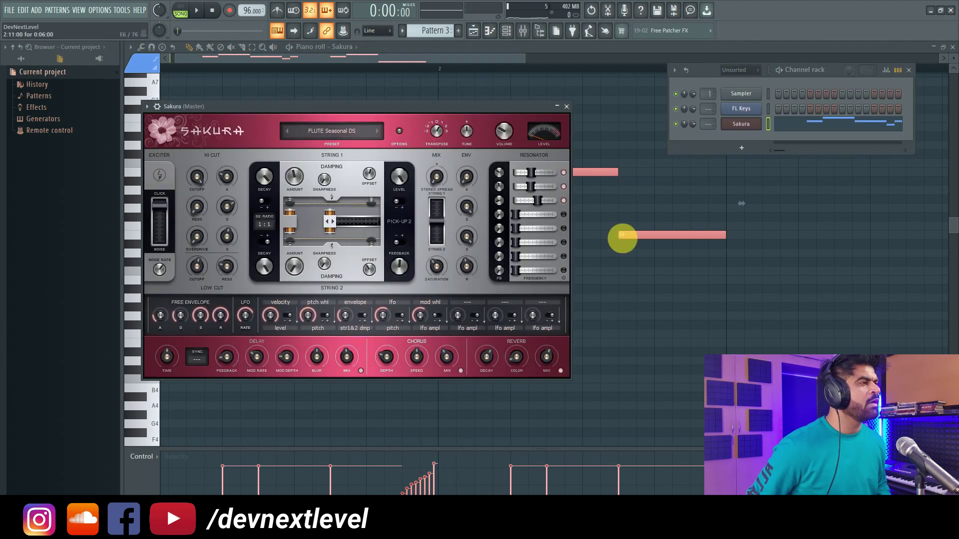
drag(357, 106, 733, 244)
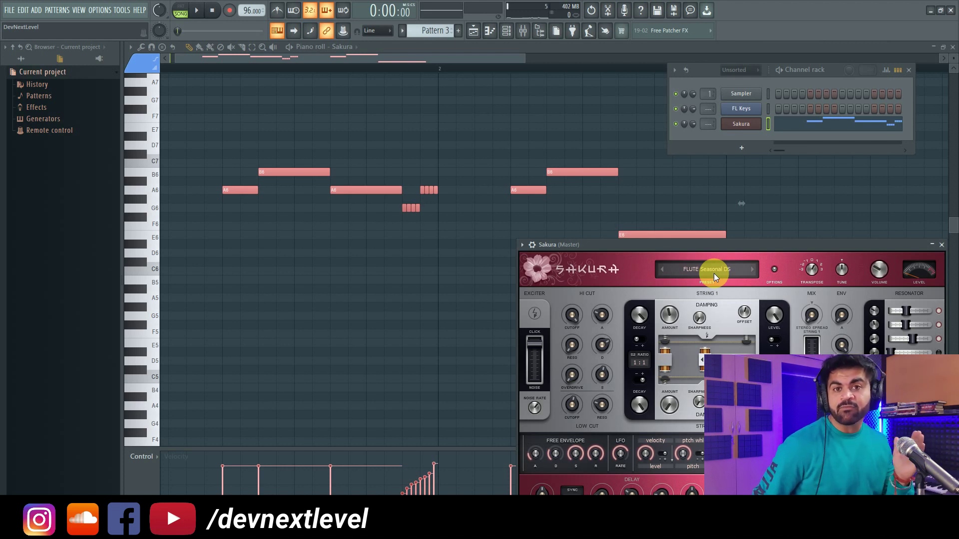
drag(694, 246, 612, 134)
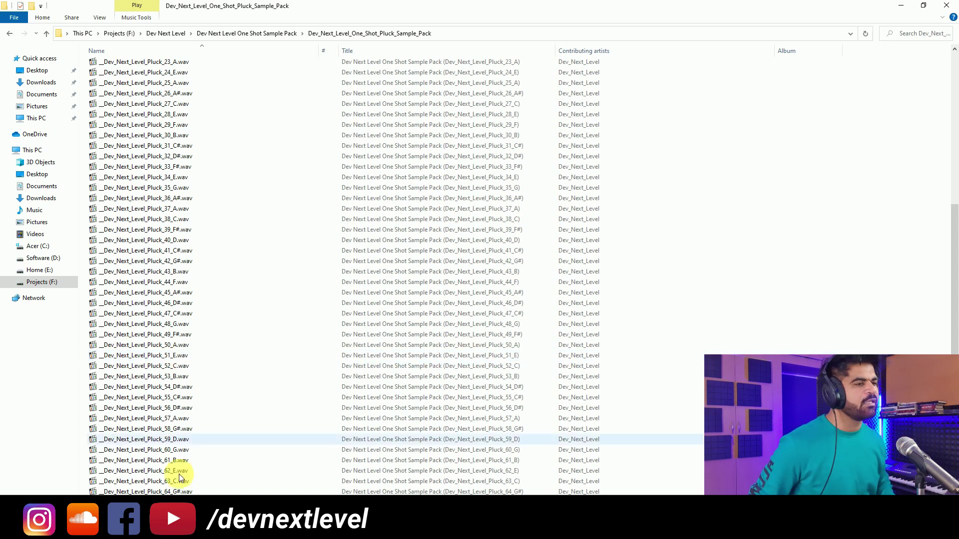
Switch to Firefox to show the Dev Next Level Beats YouTube channel.
mouse_move(257, 530)
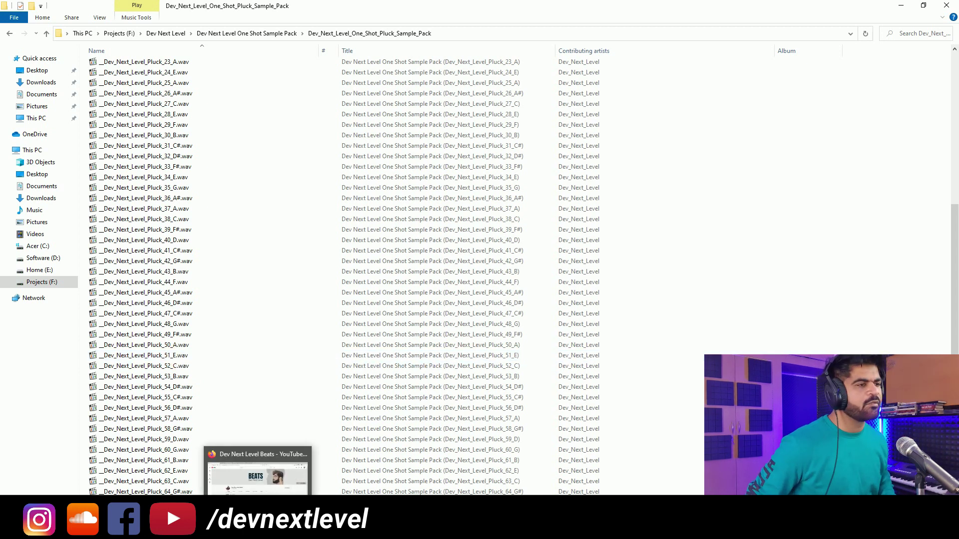
click(257, 472)
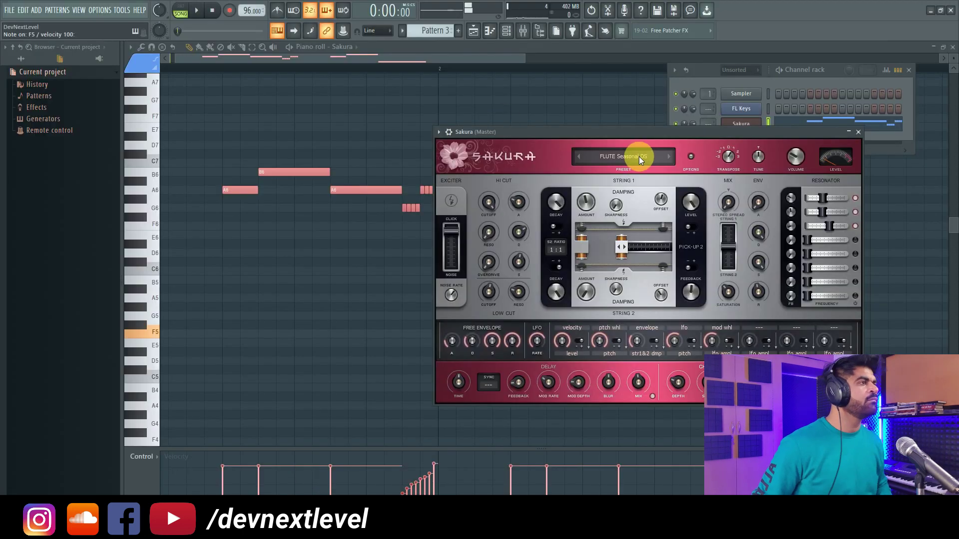
Back in FL Studio, audition BELL Bassophone DS and Keyboard bank presets in Sakura, including KBD Hohner D6 3 FG and KBD Foggy Grand Piano FG.
key(space)
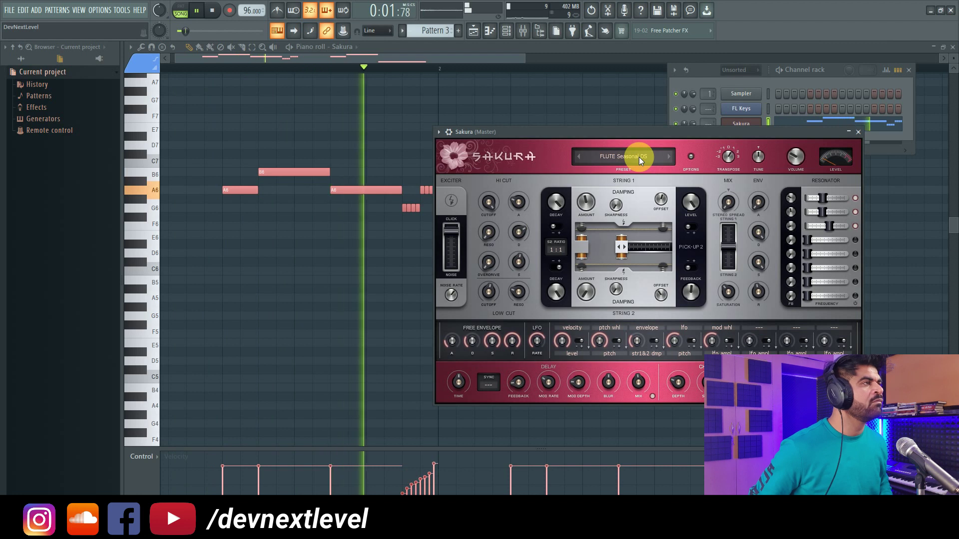
key(space)
click(645, 157)
click(711, 217)
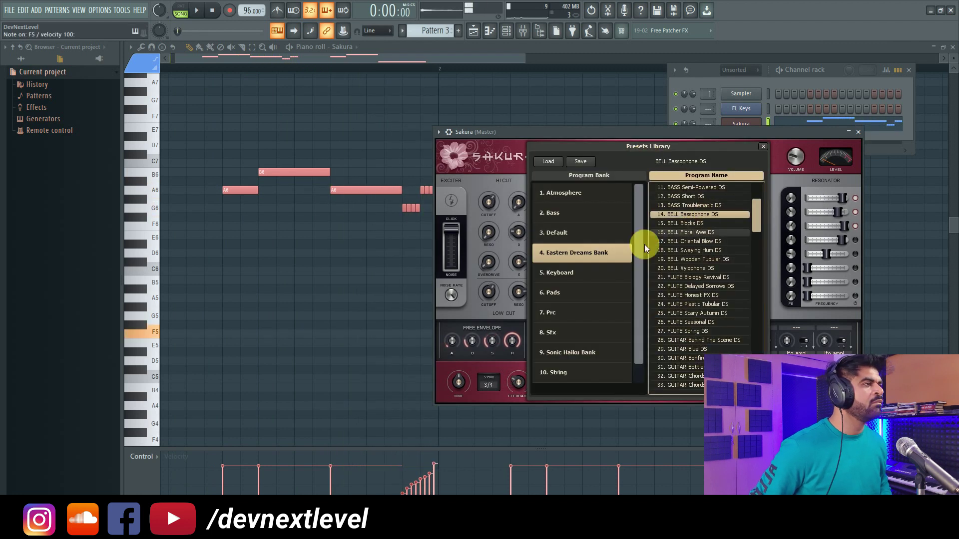
click(571, 273)
click(712, 242)
click(706, 251)
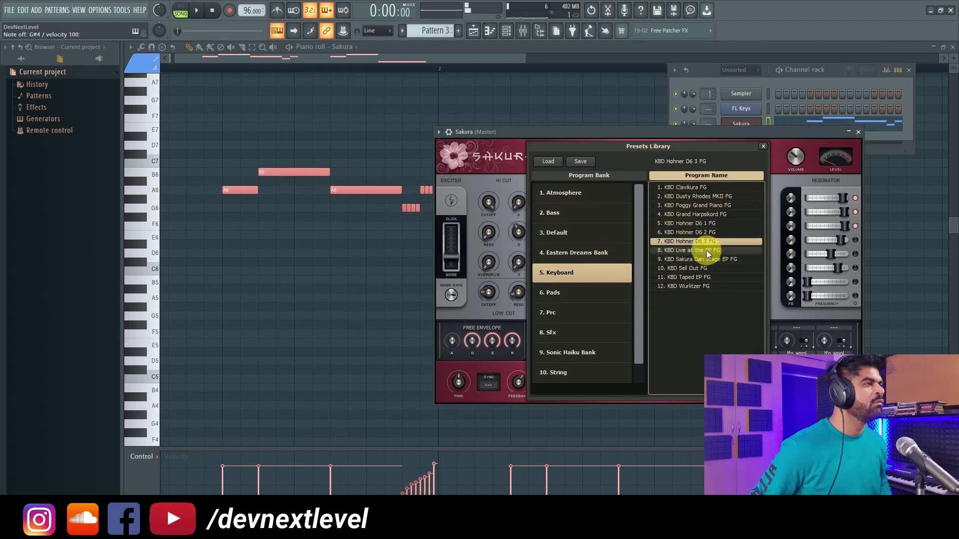
click(702, 259)
click(698, 277)
click(669, 206)
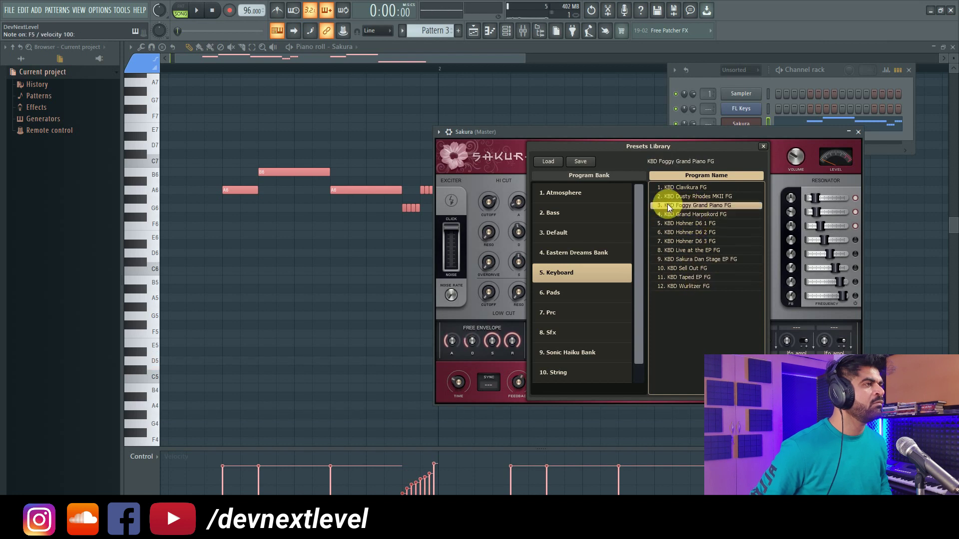
Load the STR Deep Harp 1 FG preset from Sakura's String bank, close the plugin and play the melody.
click(577, 372)
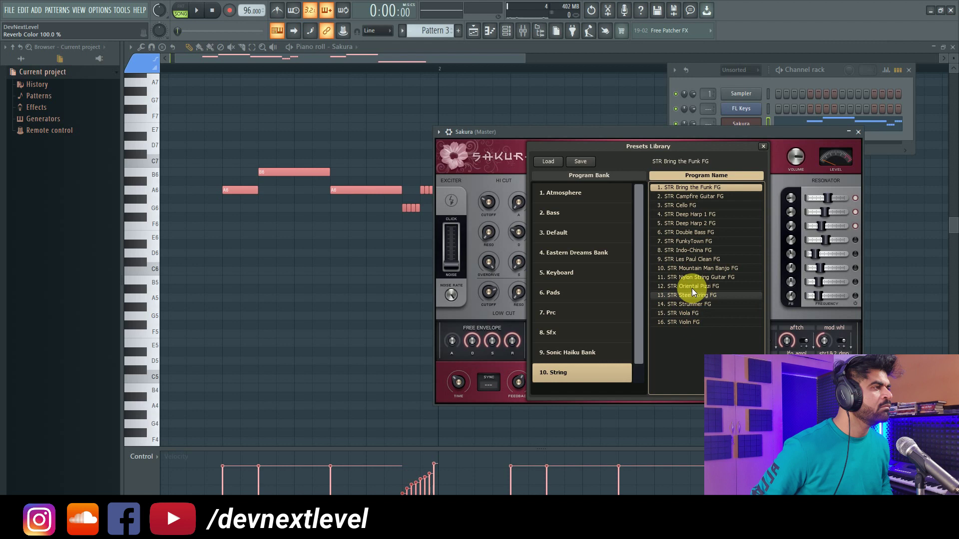
click(698, 224)
click(700, 216)
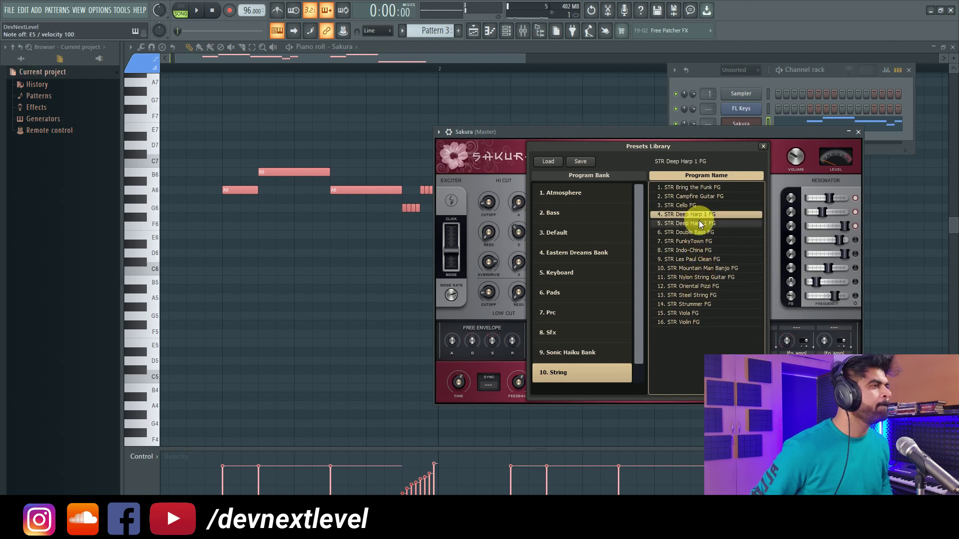
key(space)
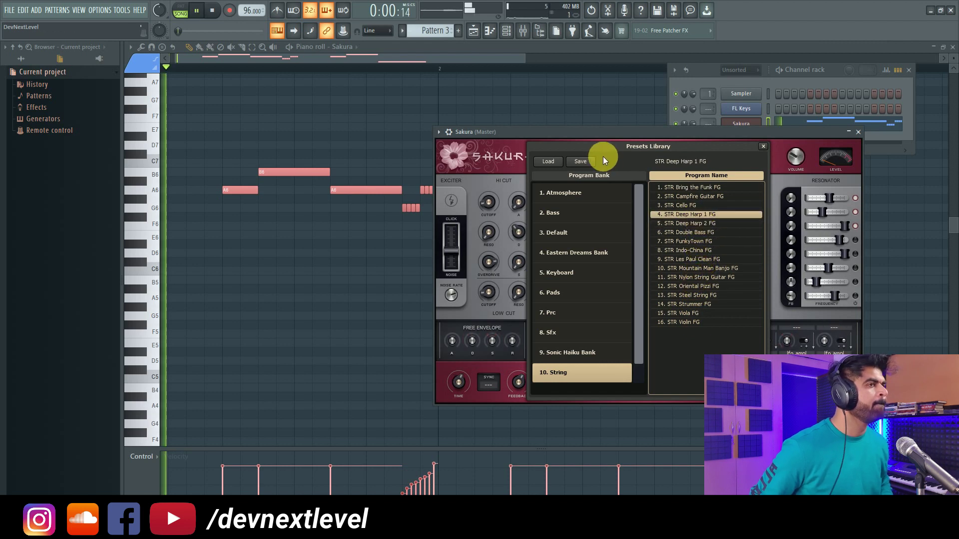
click(858, 132)
click(451, 61)
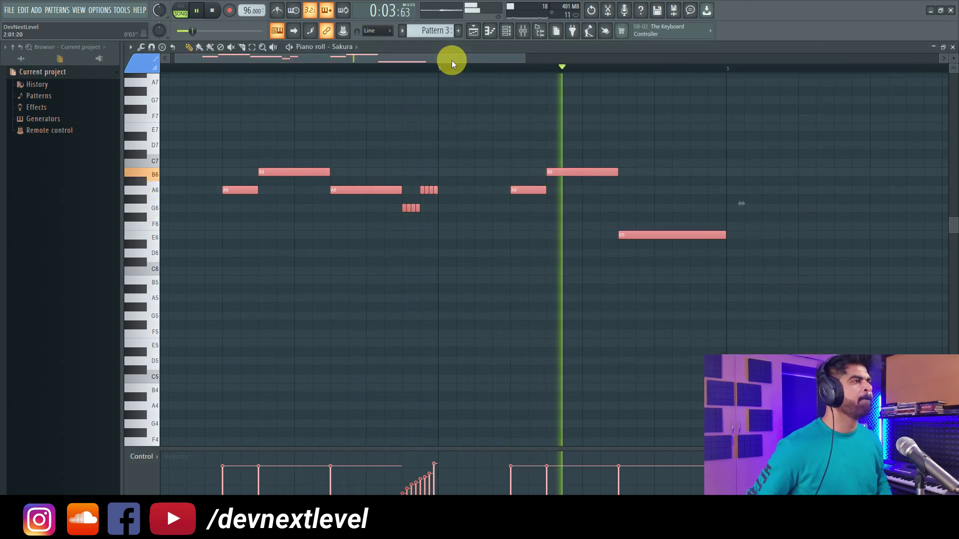
key(space)
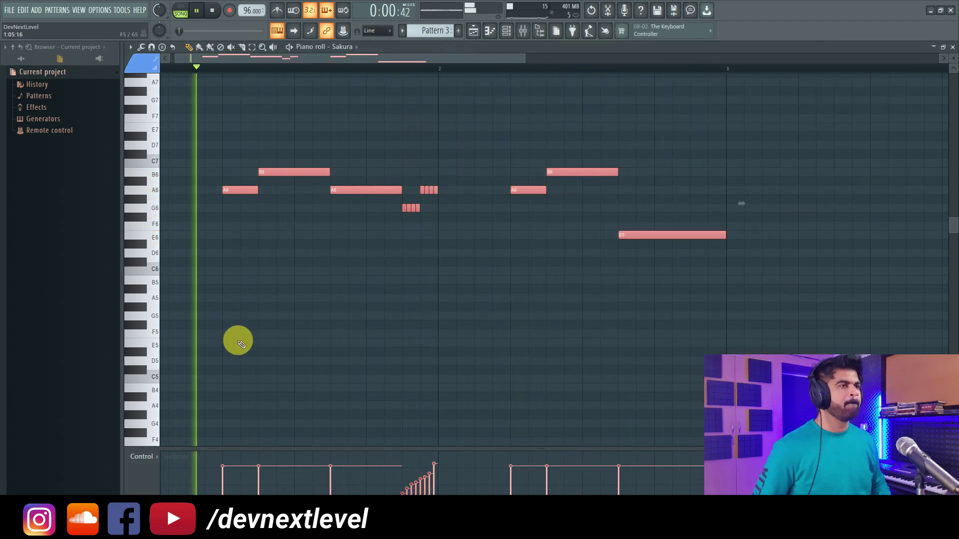
Add six-step low notes: E5 at step 1 and B4 at step 9 of bar 1, G5 at step 1 and E5 at step 9 of bar 2.
drag(225, 353, 164, 356)
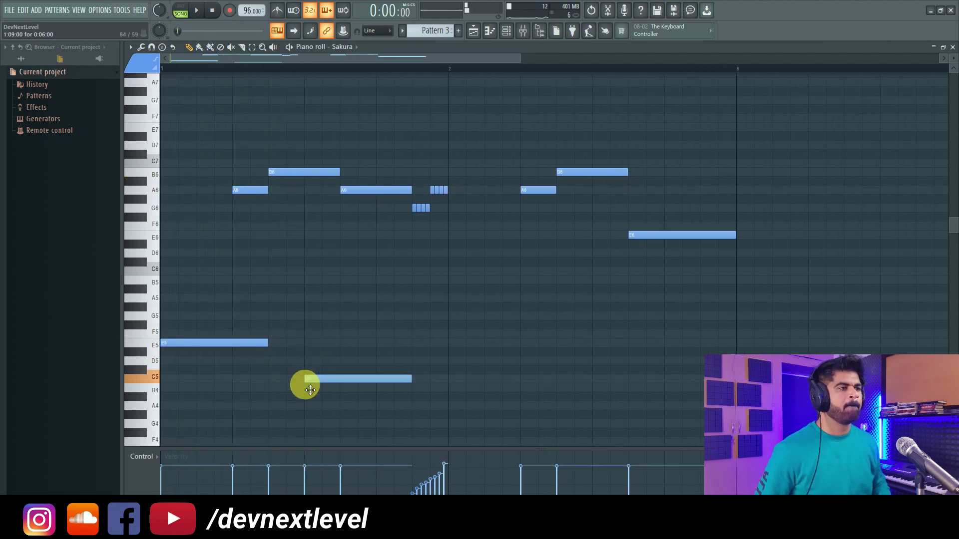
key(space)
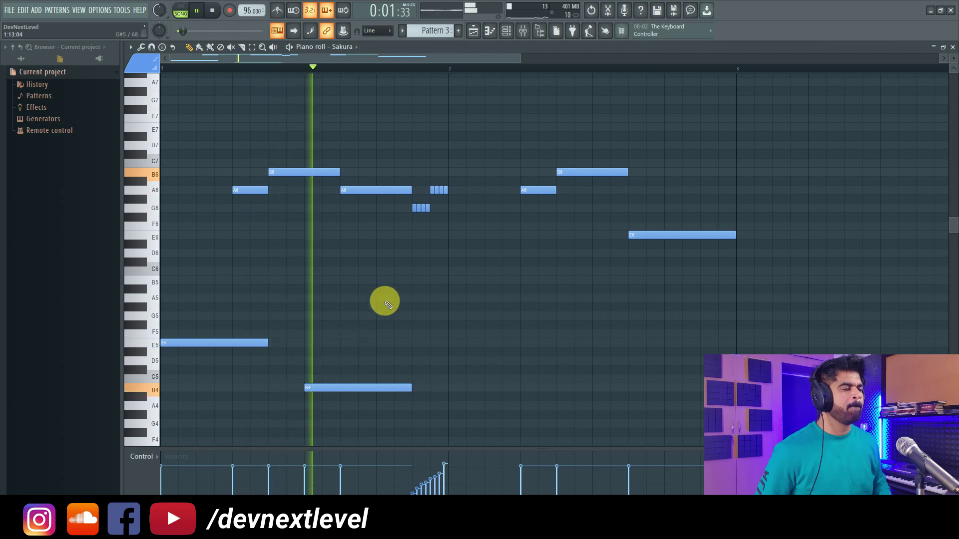
key(space)
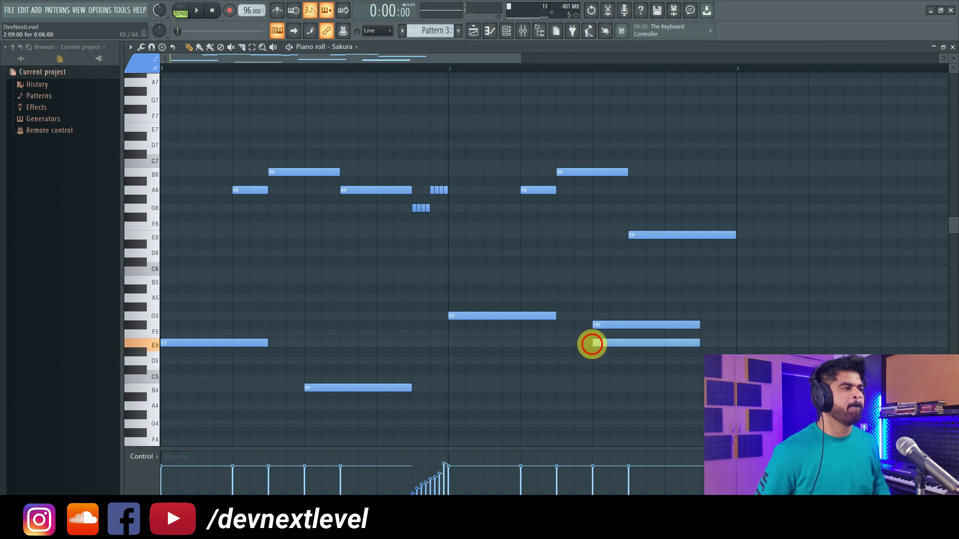
right_click(619, 330)
key(space)
Select the four low notes E5, B4, G5 and E5 and lengthen each to eight steps.
drag(651, 285, 261, 388)
drag(267, 344, 306, 352)
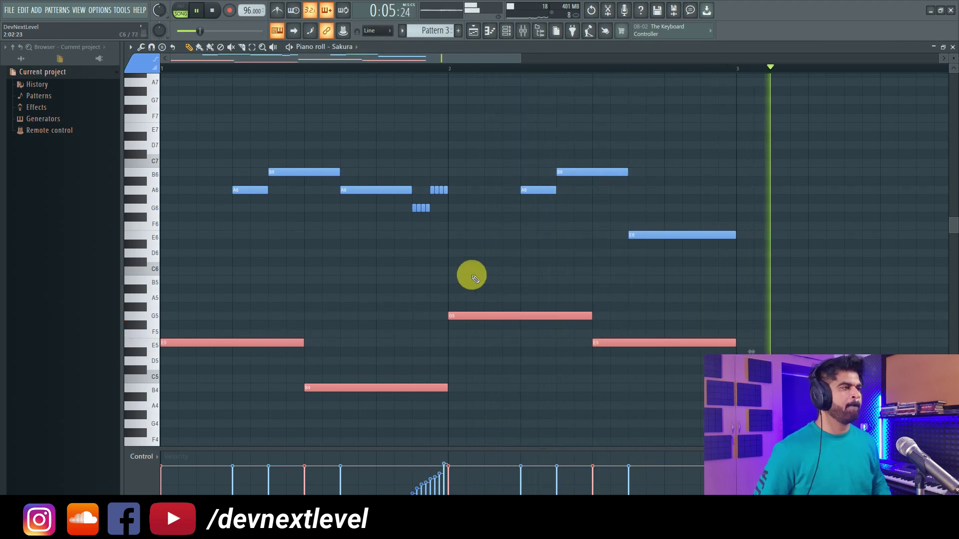
scroll(280, 275, down, 5)
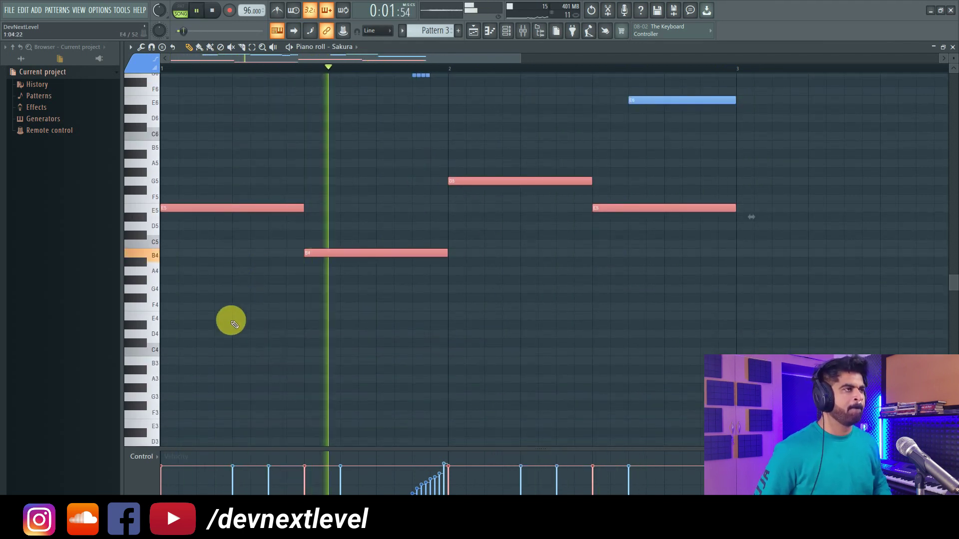
Duplicate all the melody and low notes of bars 1 and 2 into bars 3 and 4 and play the pattern.
scroll(229, 319, up, 1)
scroll(303, 328, up, 2)
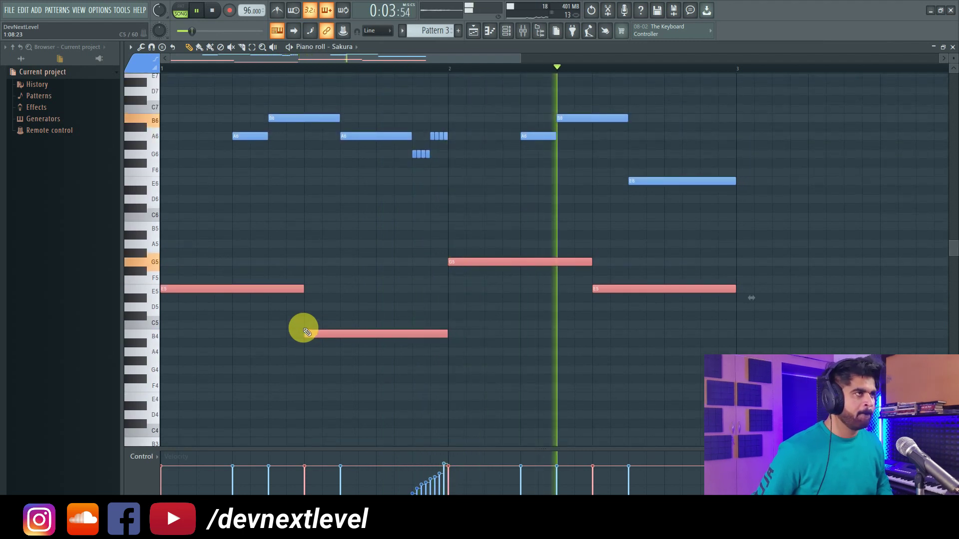
scroll(407, 70, down, 4)
key(space)
drag(485, 80, 150, 366)
key(ctrl+b)
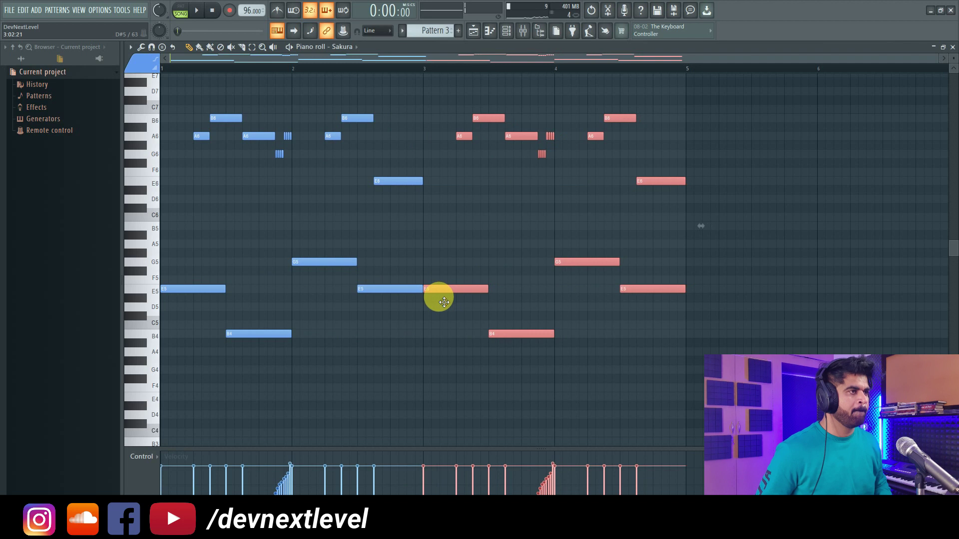
key(space)
ctrl+click(715, 220)
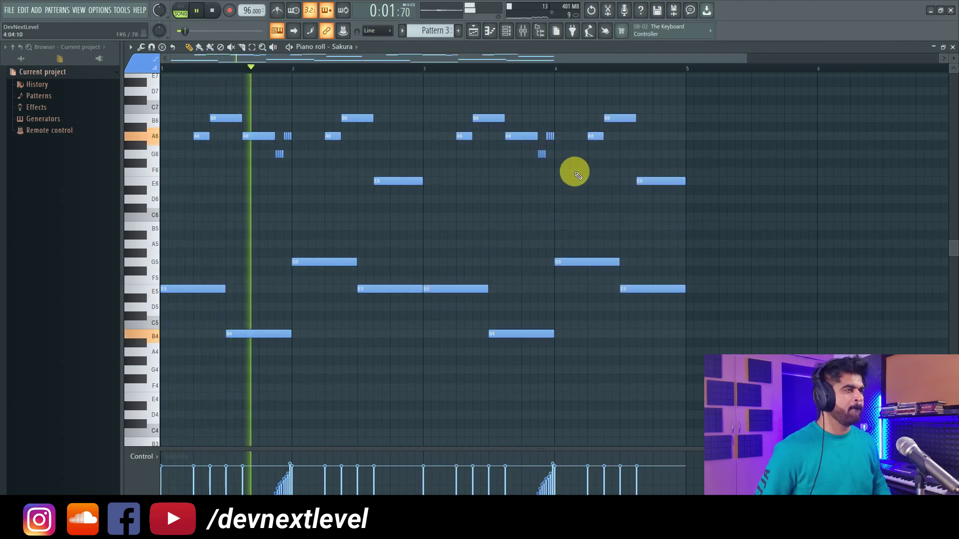
Raise the two fast note rolls at the end of bar 3 to C7 and B6 and replay the pattern.
scroll(508, 199, up, 3)
scroll(511, 204, up, 1)
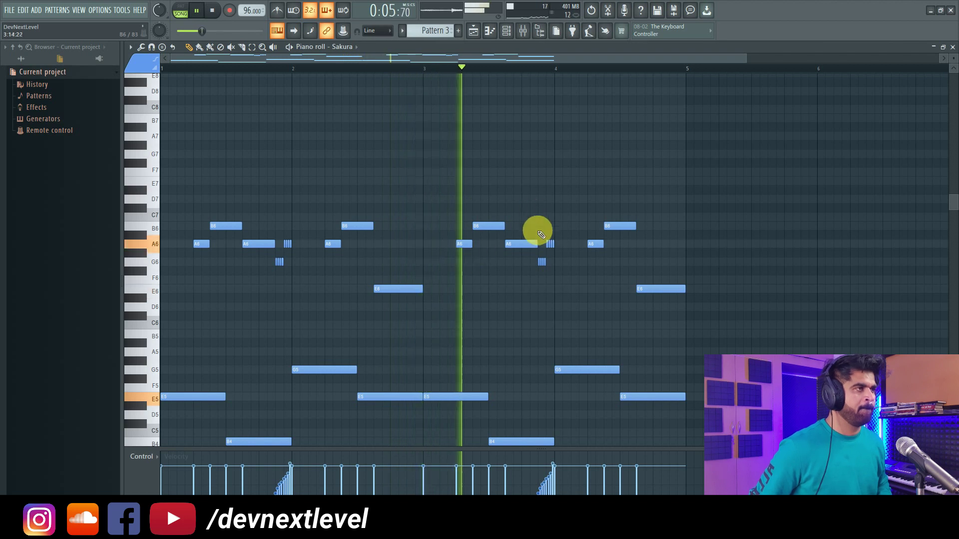
key(space)
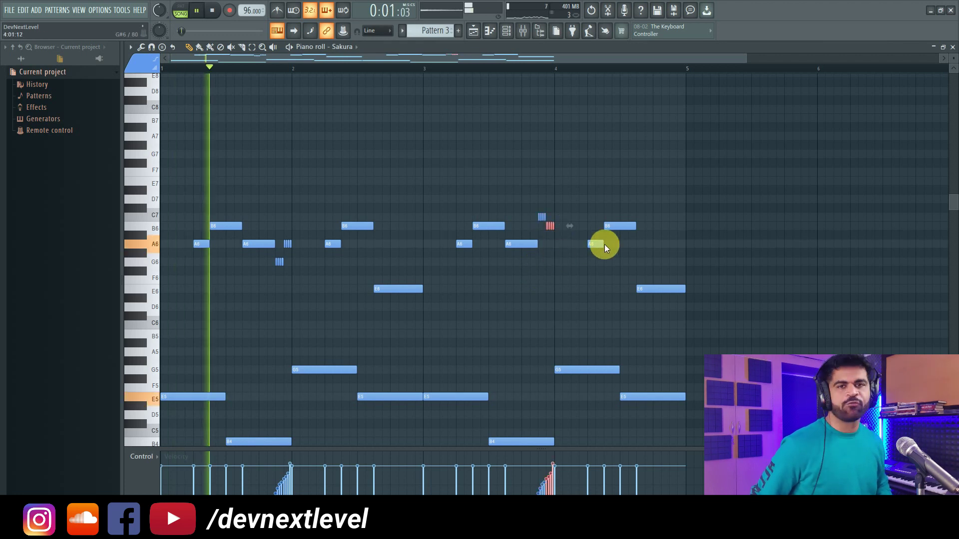
Save the project in the Prince folder as "beatmaking session.flp".
key(ctrl+s)
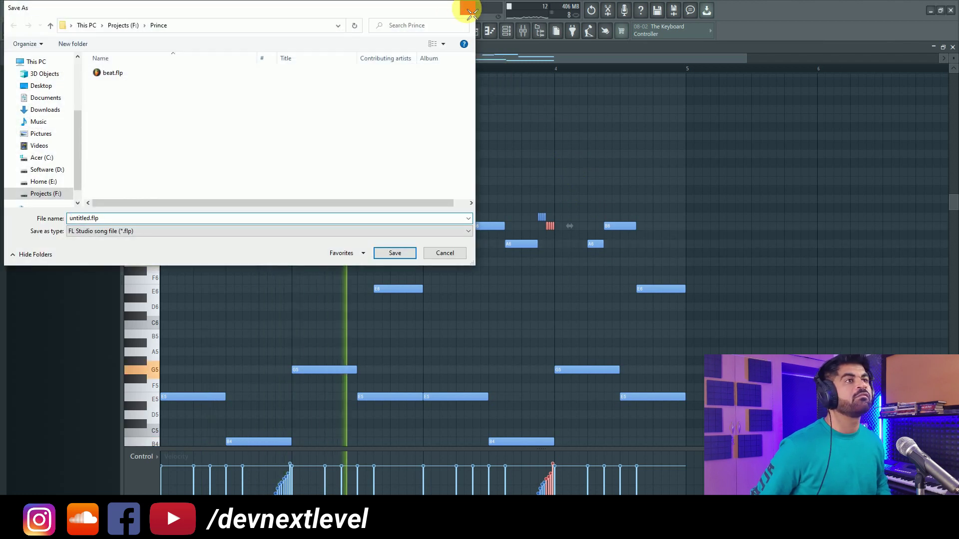
click(472, 13)
key(ctrl+s)
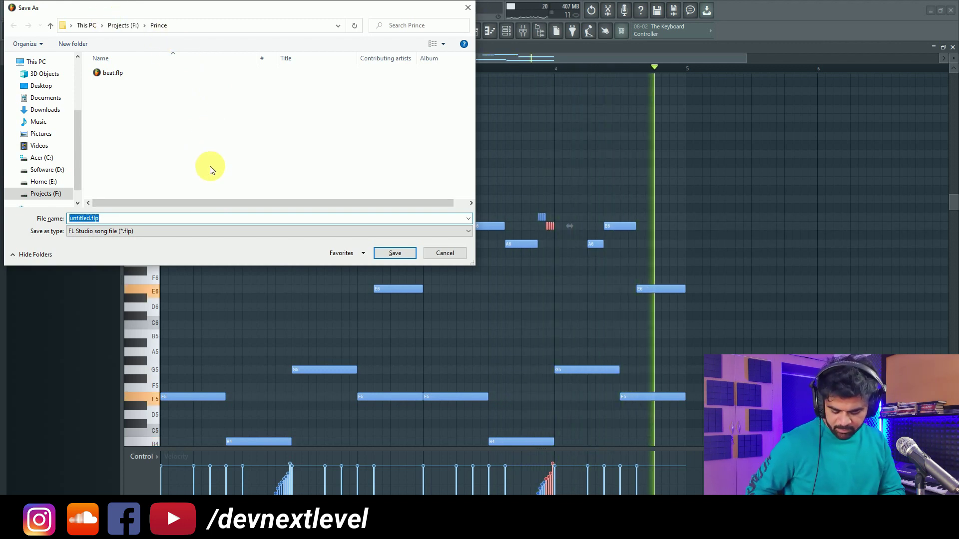
text(beatmaking session)
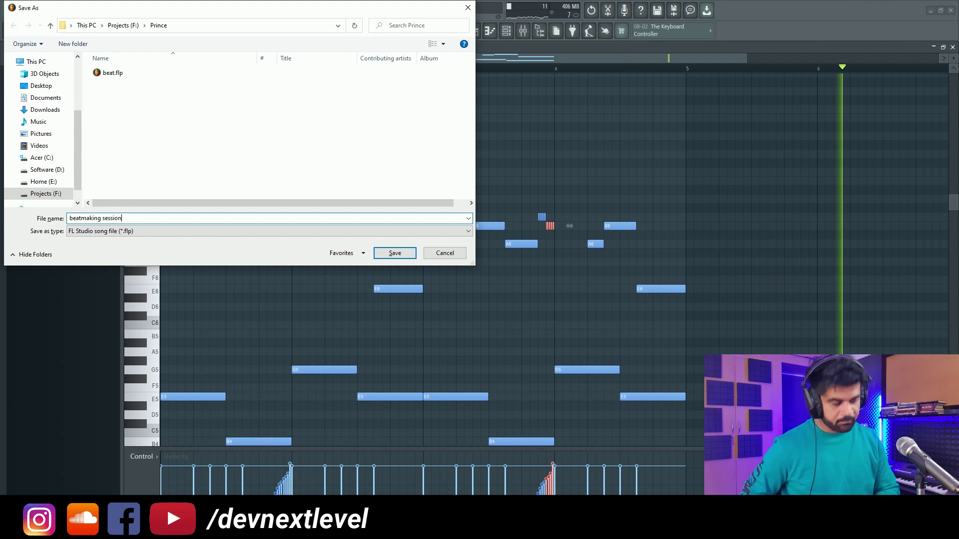
key(Return)
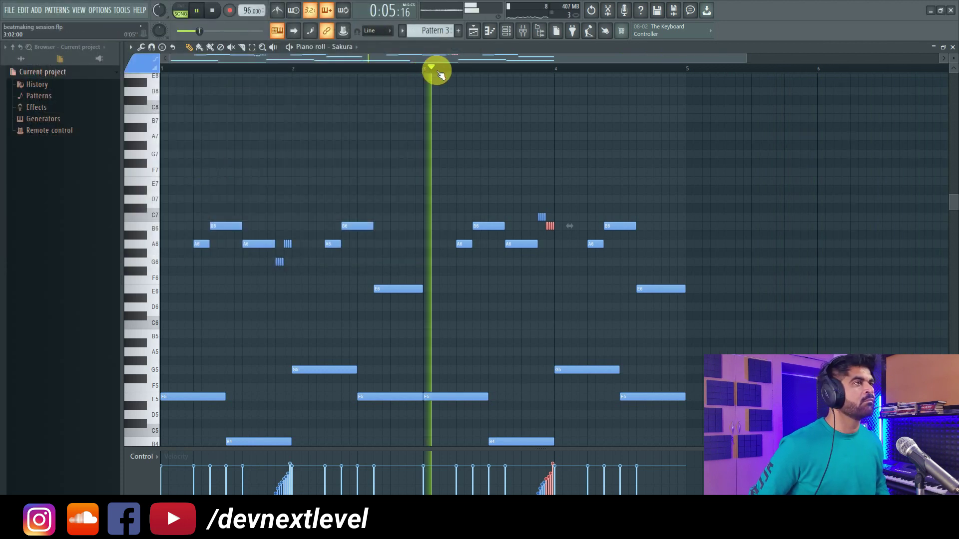
Shorten bar 4's E6 melody note to two steps, add one-step notes E6, F#6, G6 and A6 at steps 13 to 16, and replay.
scroll(578, 68, up, 2)
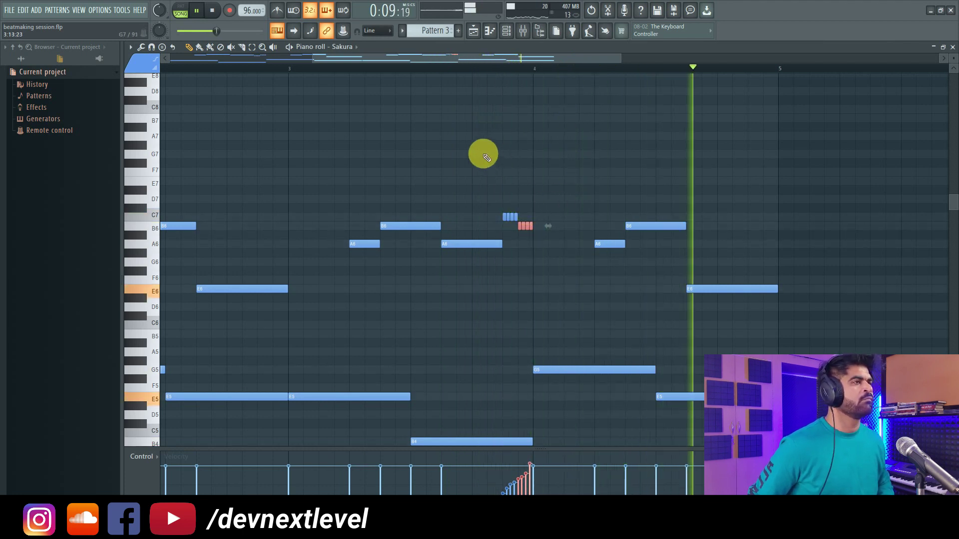
click(355, 67)
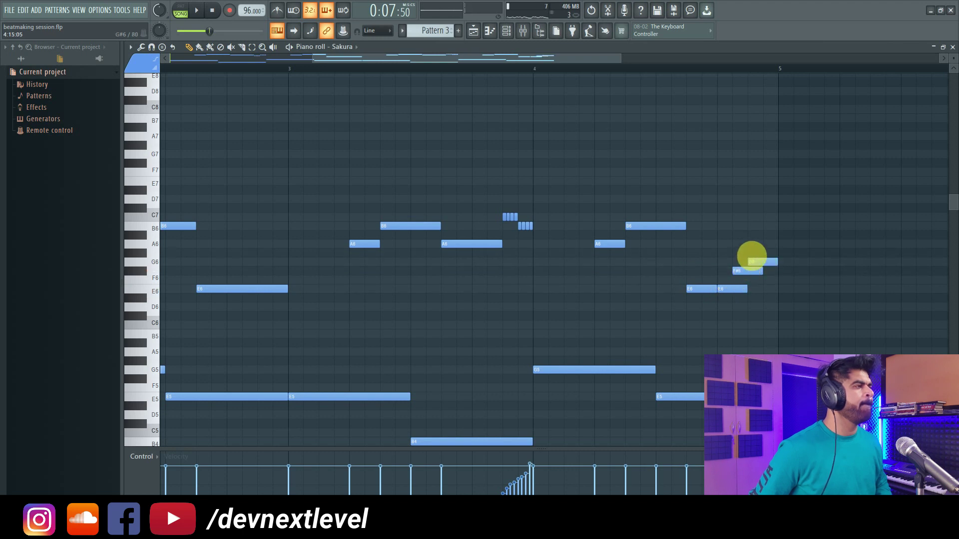
drag(794, 212, 745, 290)
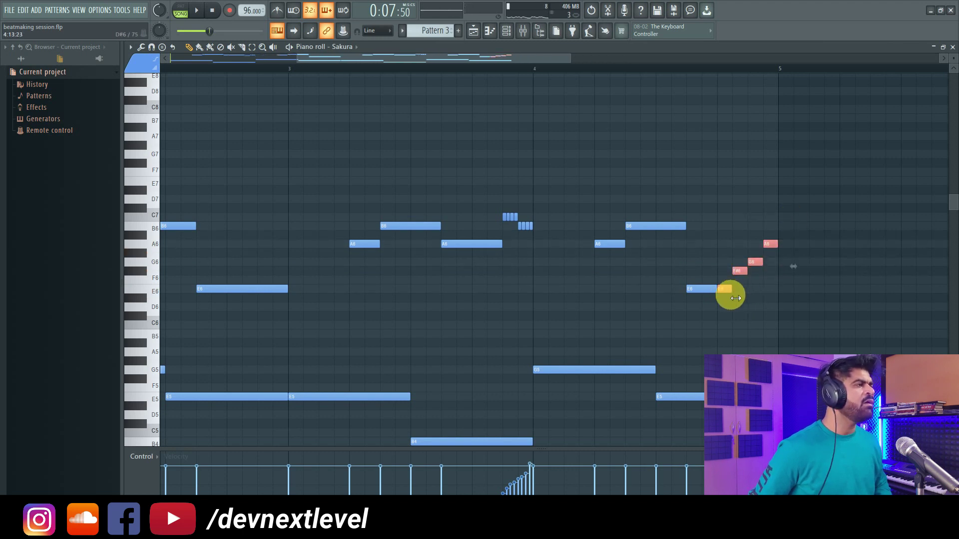
key(space)
scroll(535, 70, down, 2)
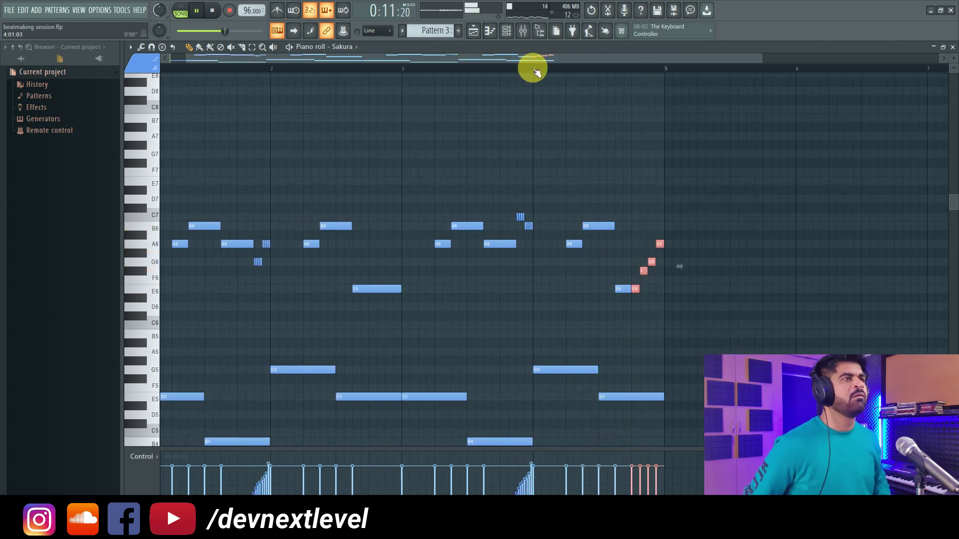
drag(328, 62, 175, 70)
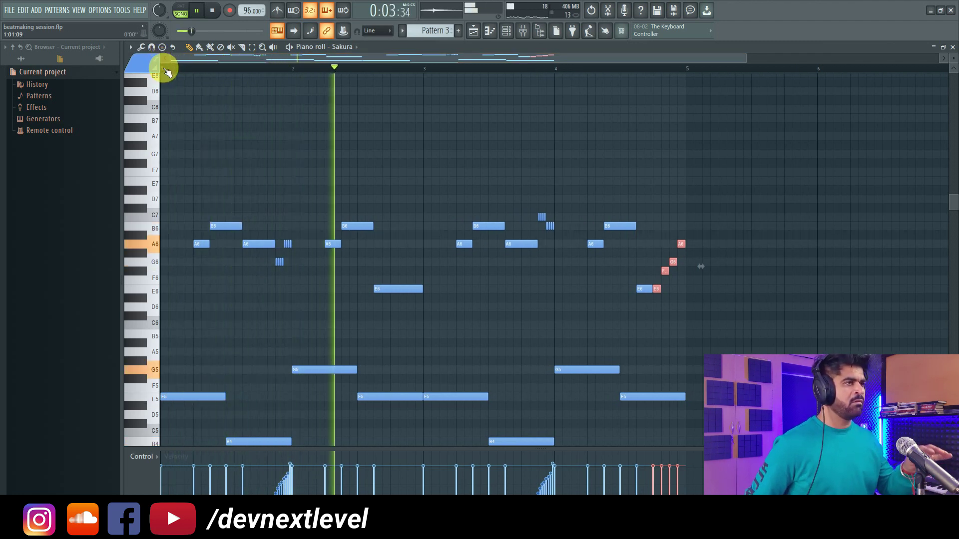
Shorten bar 2's E6 melody note to three steps and add one-step notes G6, F#6 and E6 at steps 14 to 16.
key(space)
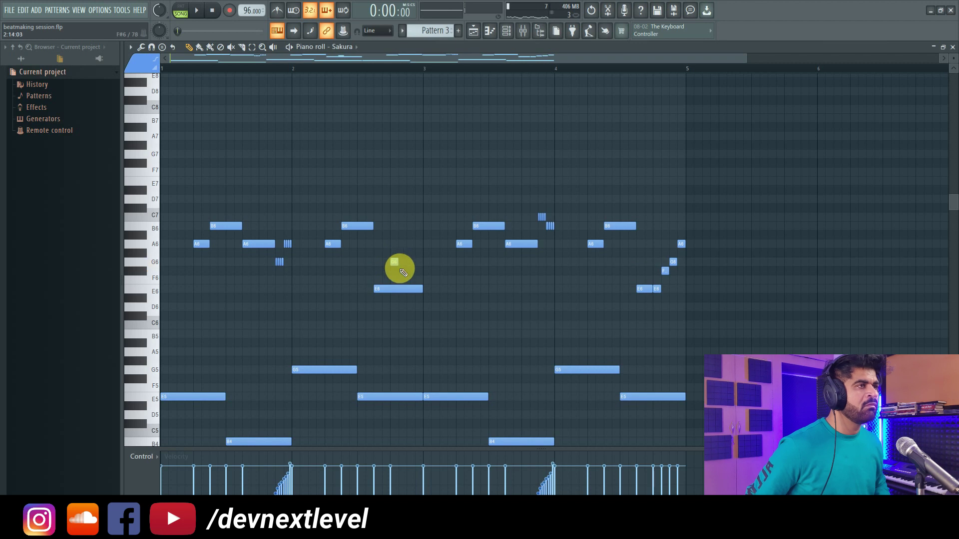
key(space)
scroll(387, 71, up, 3)
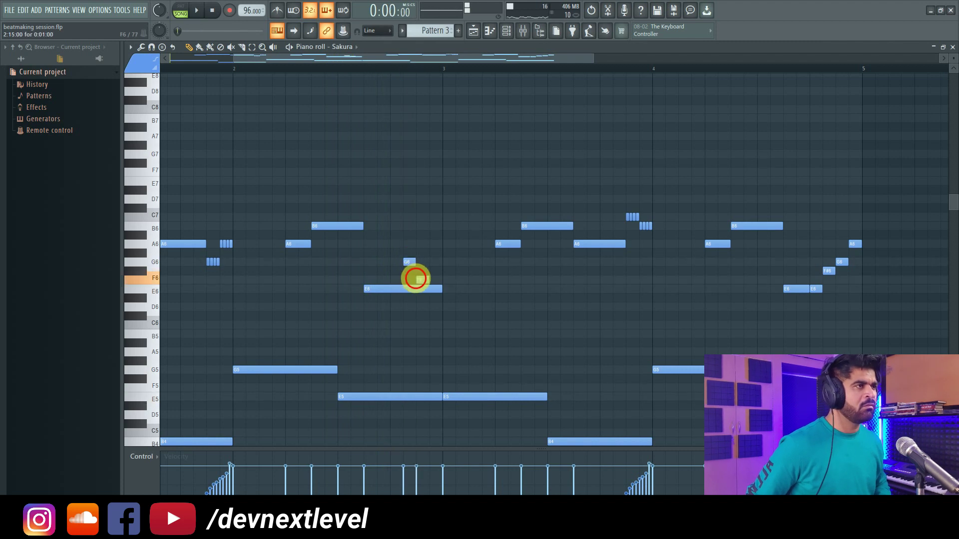
drag(441, 289, 403, 289)
click(433, 290)
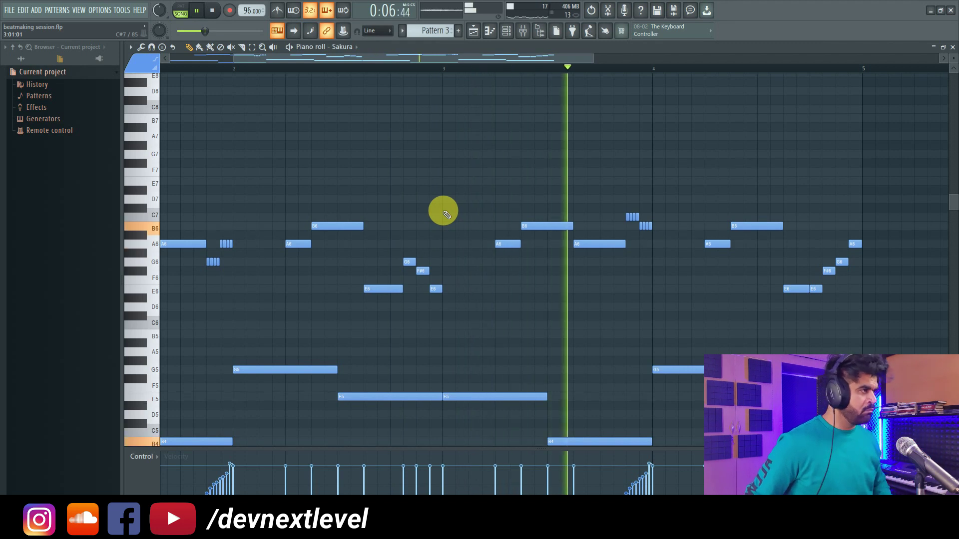
scroll(649, 65, down, 3)
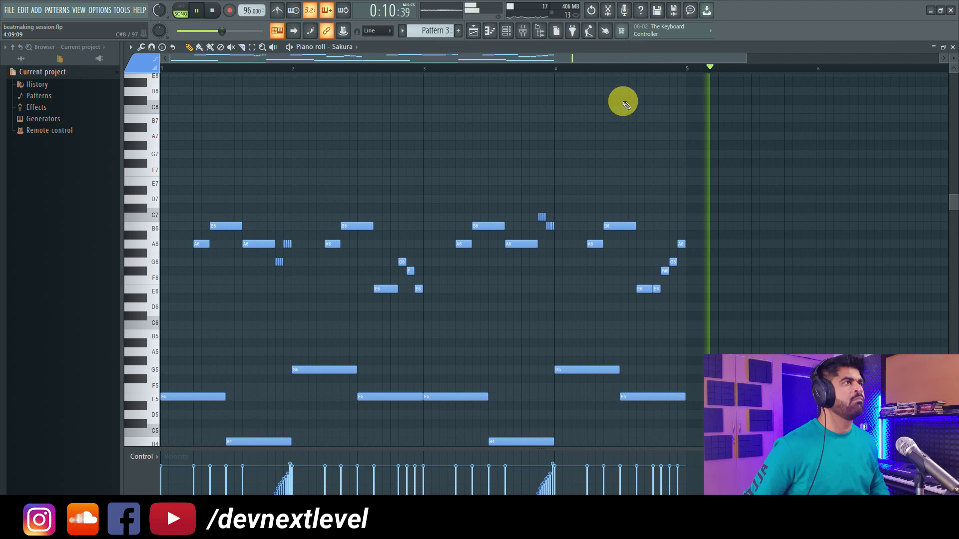
Place a second Pattern 3 clip at bar 5 on Track 5 of the playlist and play the arrangement.
click(474, 32)
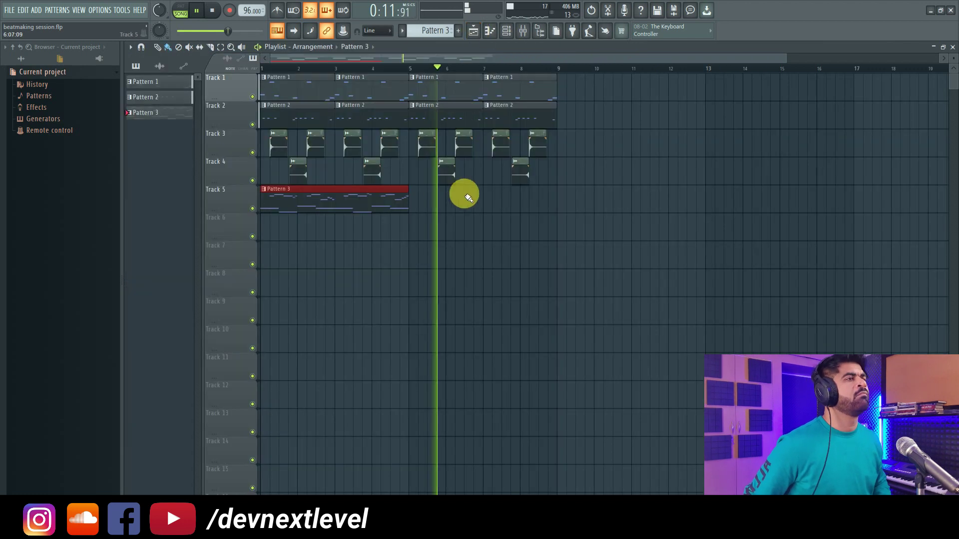
click(418, 198)
key(ctrl+d)
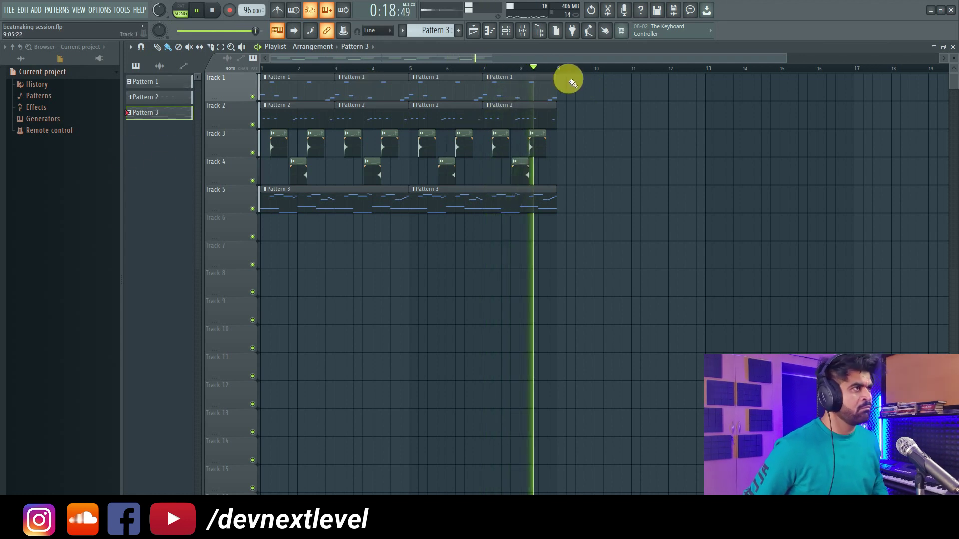
click(541, 70)
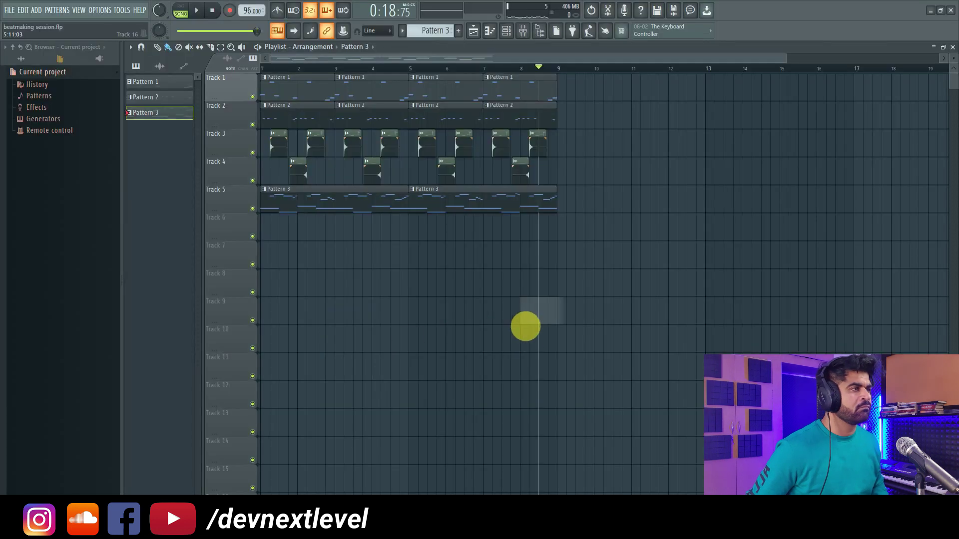
Add __Dev_Next_Level_Pluck_56_D#.wav to the playlist, reverse it and place it on Track 6 so it ends at bar 9.
drag(524, 325, 535, 317)
click(533, 301)
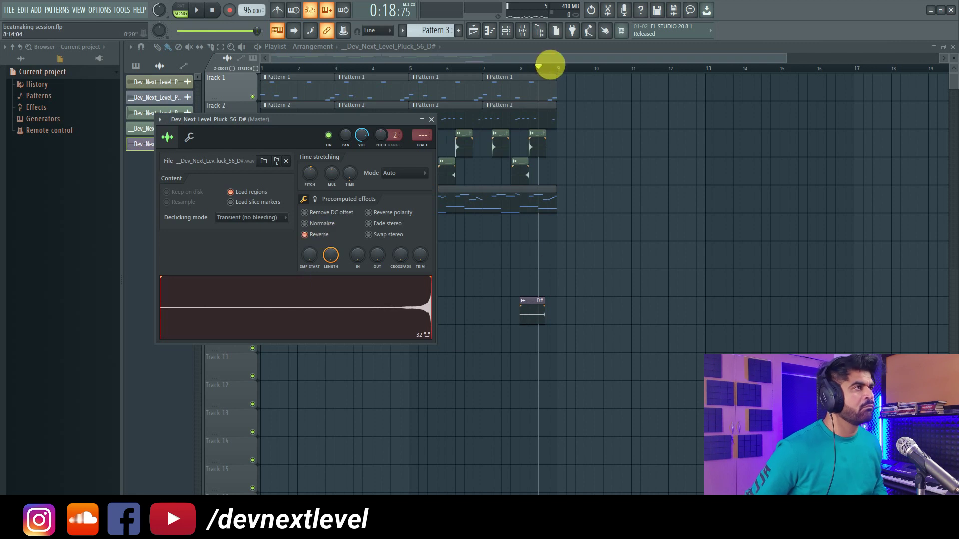
scroll(549, 64, up, 4)
drag(505, 306, 543, 223)
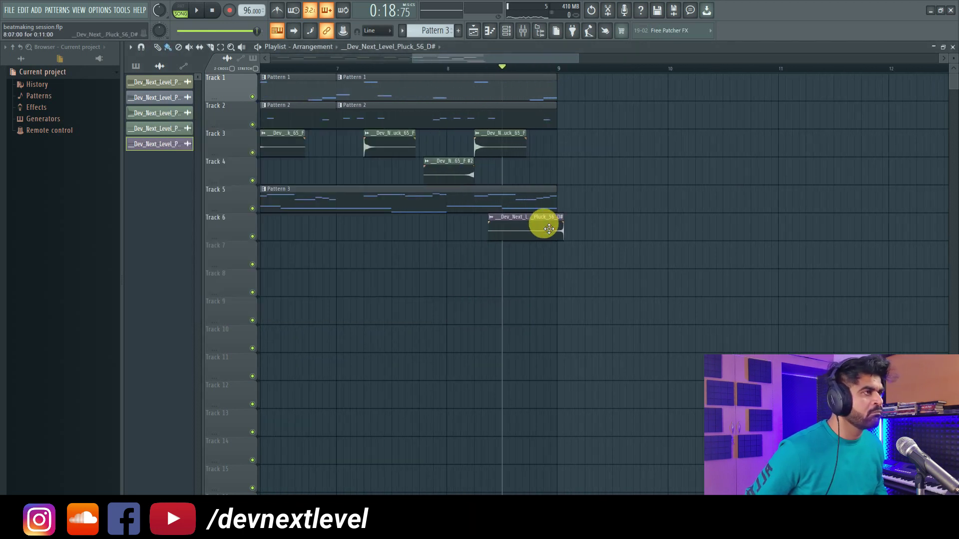
Check the reversed pluck's channel settings and play the arrangement to hear how the clip sits.
double_click(544, 234)
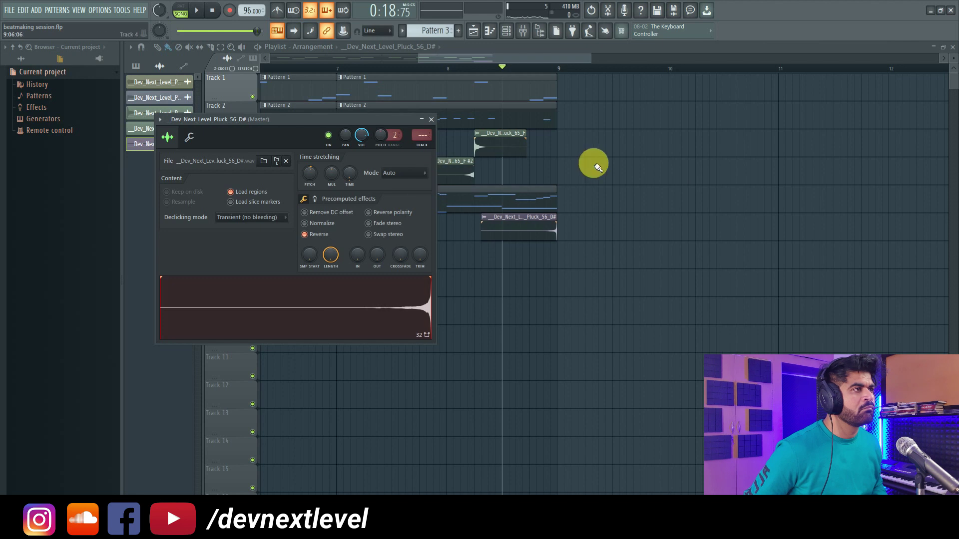
key(Escape)
key(space)
scroll(570, 70, up, 3)
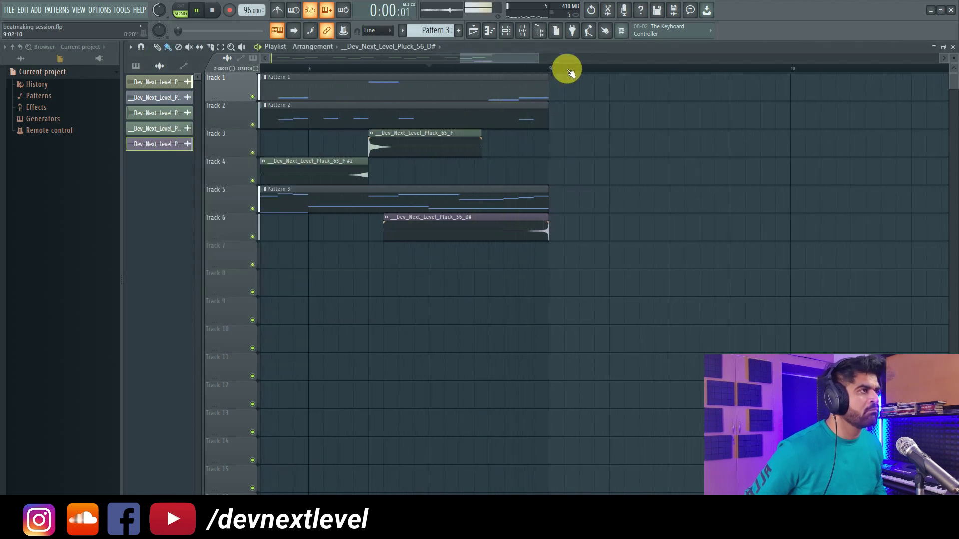
double_click(493, 232)
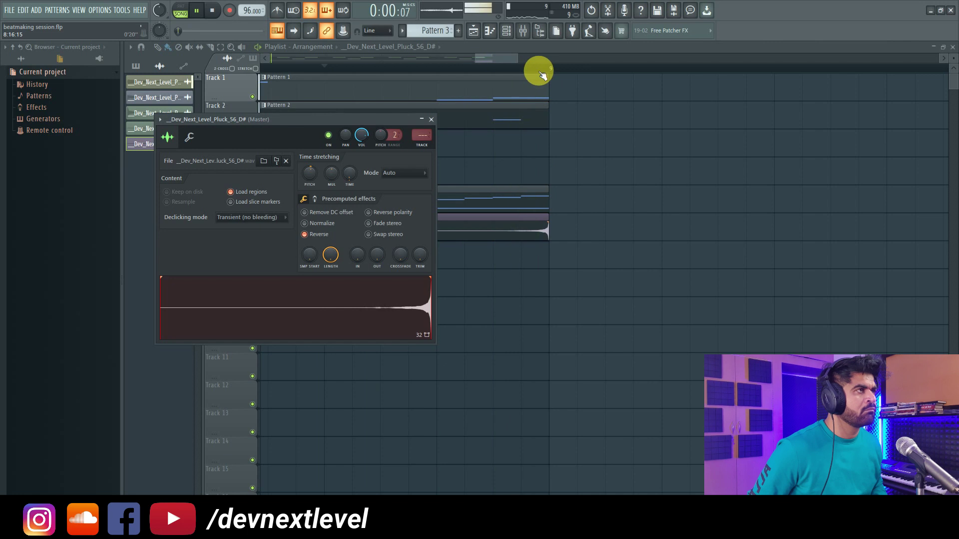
key(space)
scroll(541, 70, down, 5)
key(Escape)
Duplicate the clips of bars 5 to 8 on Tracks 1 to 5 into bars 9 to 12.
scroll(541, 68, down, 3)
drag(542, 76, 389, 196)
key(ctrl+b)
drag(498, 86, 522, 89)
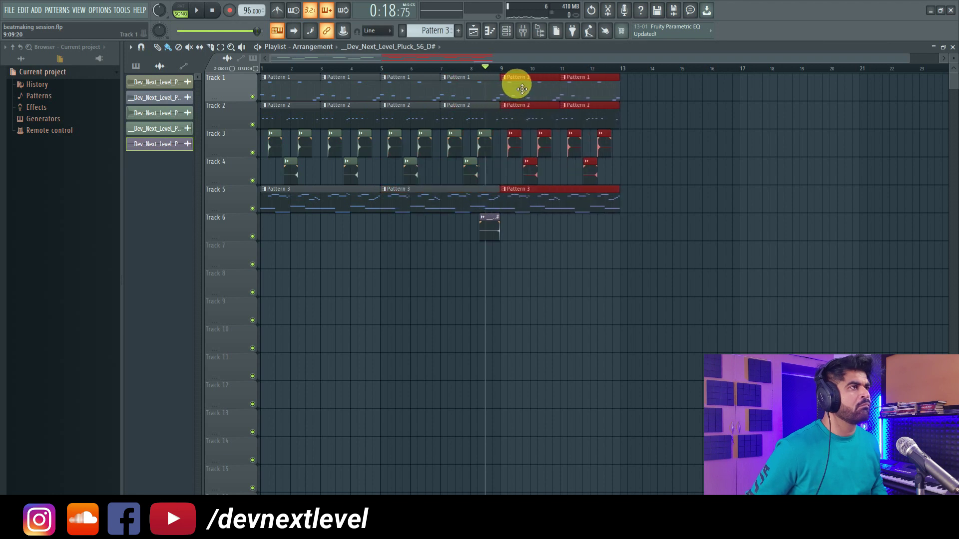
Duplicate the clips of bars 9 to 12 on Tracks 1 to 5 into bars 13 to 16 and loop bars 9 to 12.
drag(639, 75, 507, 193)
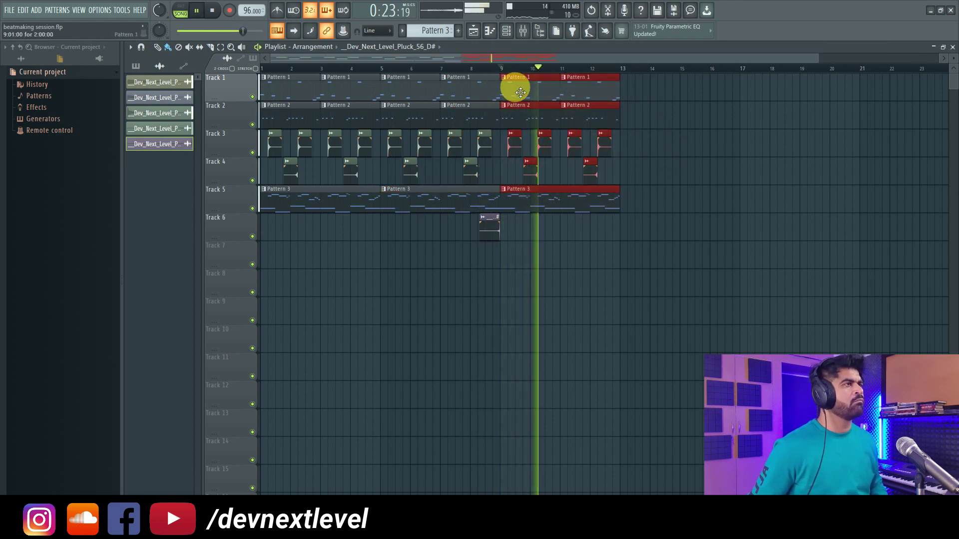
key(ctrl+b)
drag(665, 95, 644, 107)
ctrl+click(742, 120)
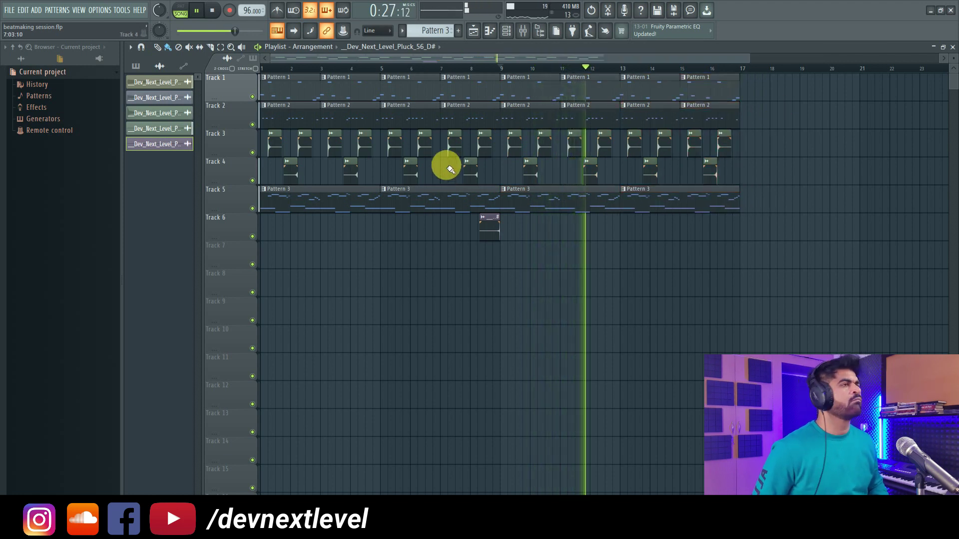
drag(623, 71, 499, 72)
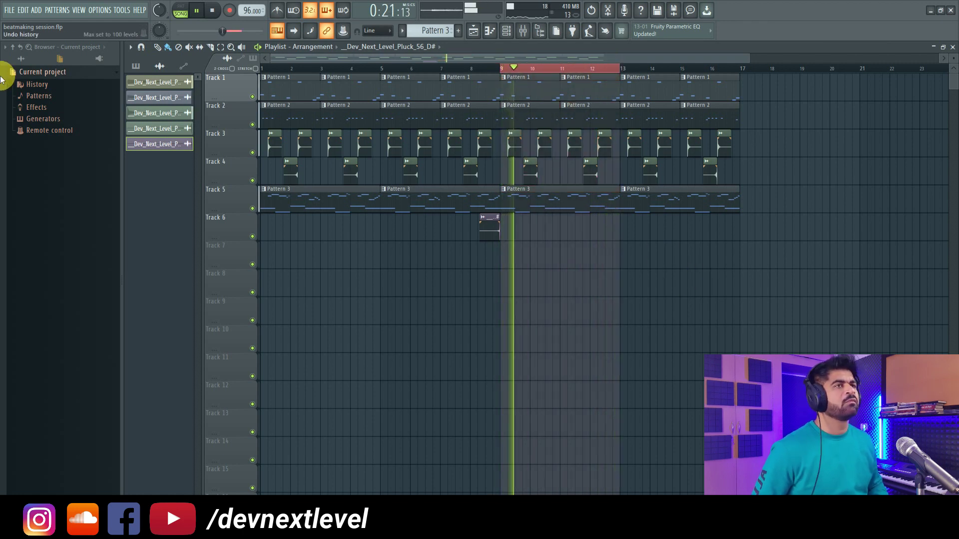
Audition hat and kick samples in the legacy RealDrumkits folder and hats in Drum Kit 04.
click(24, 60)
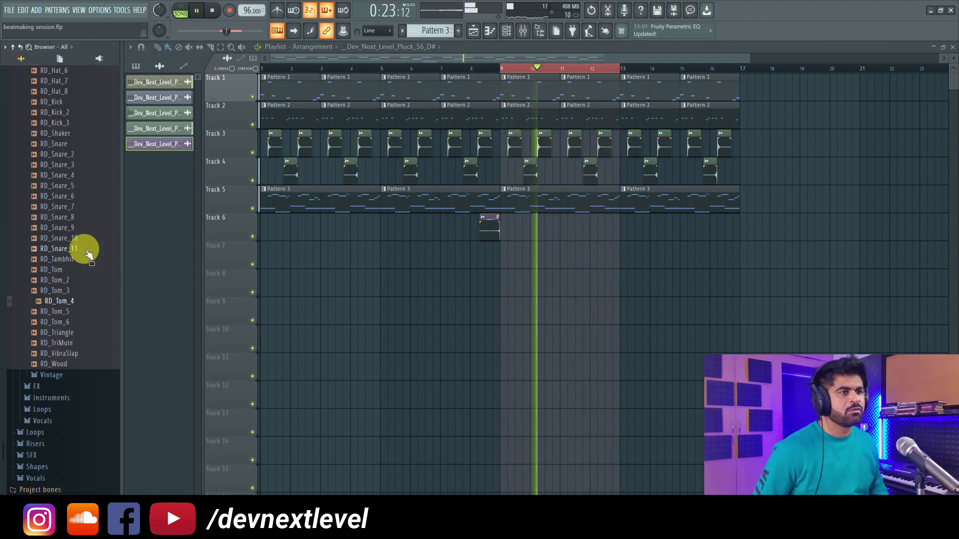
scroll(80, 327, up, 1)
scroll(80, 327, up, 5)
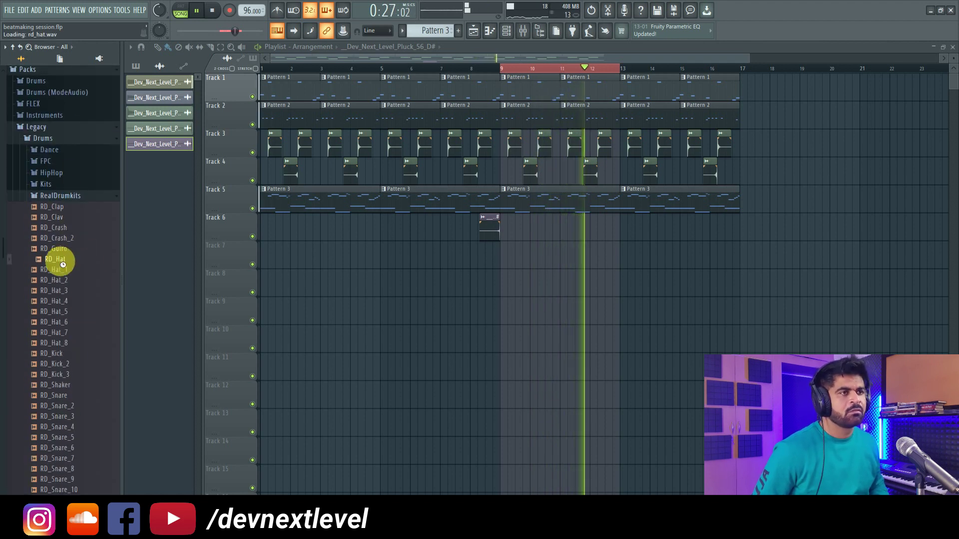
click(70, 312)
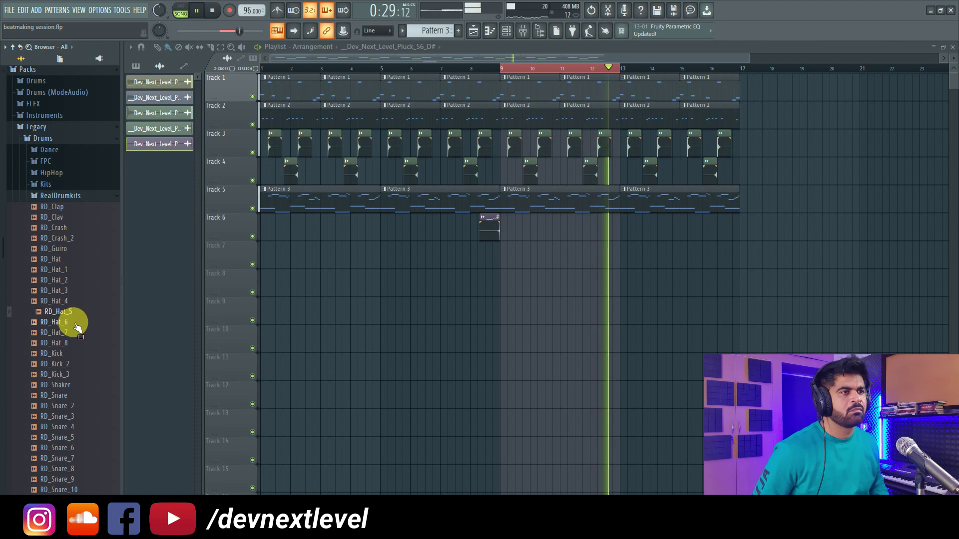
click(62, 353)
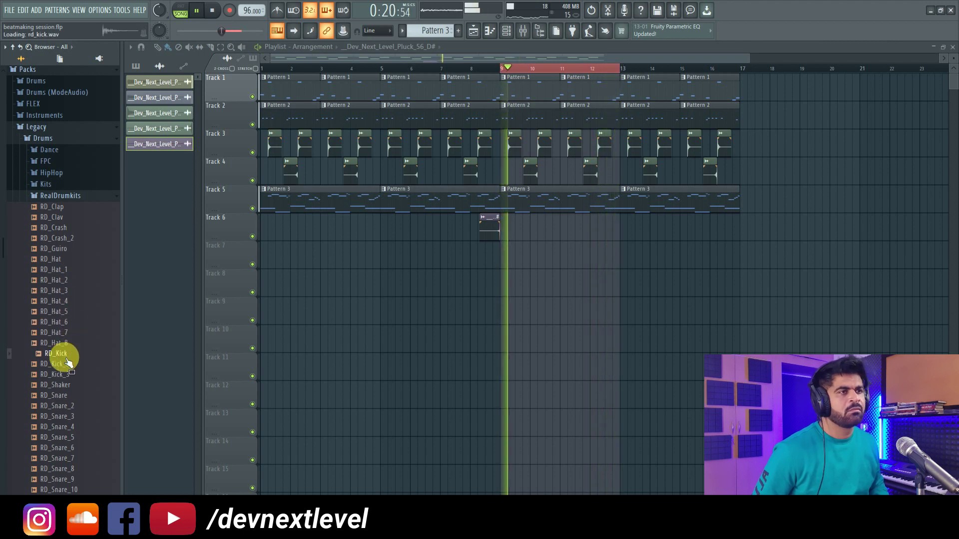
click(68, 186)
click(85, 335)
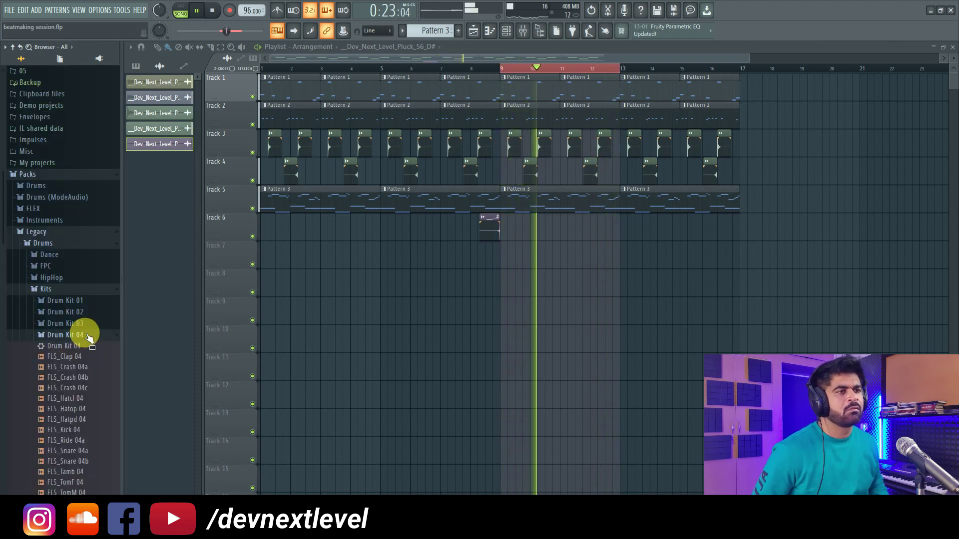
scroll(85, 369, down, 3)
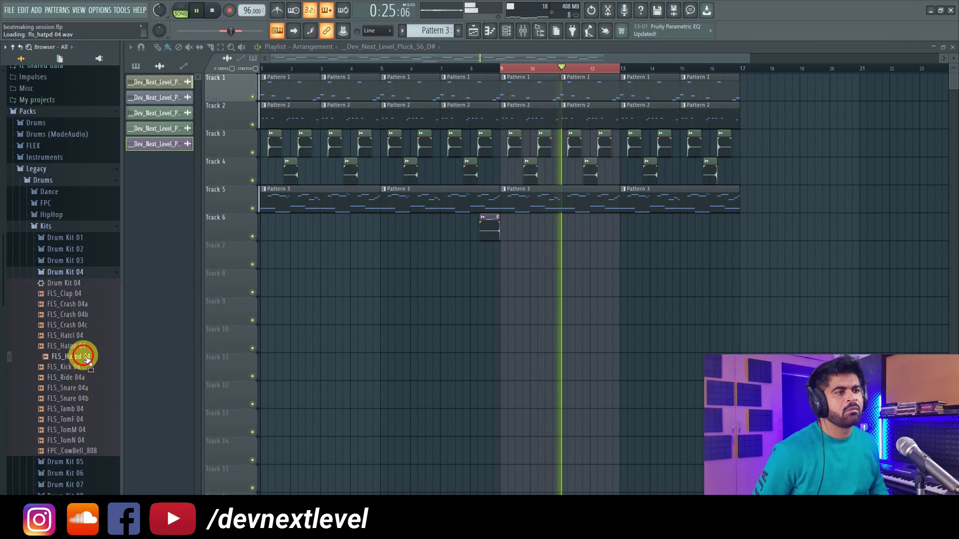
click(85, 335)
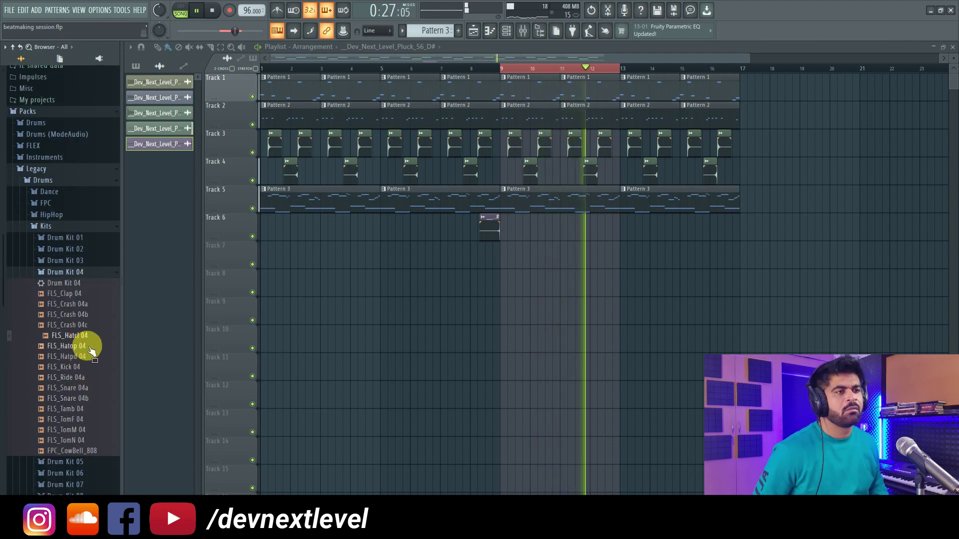
Create Pattern 4, load FLS_Hatcl 04 as a new channel in the channel rack and show its channel settings.
click(506, 31)
scroll(446, 31, up, 1)
drag(88, 336, 748, 168)
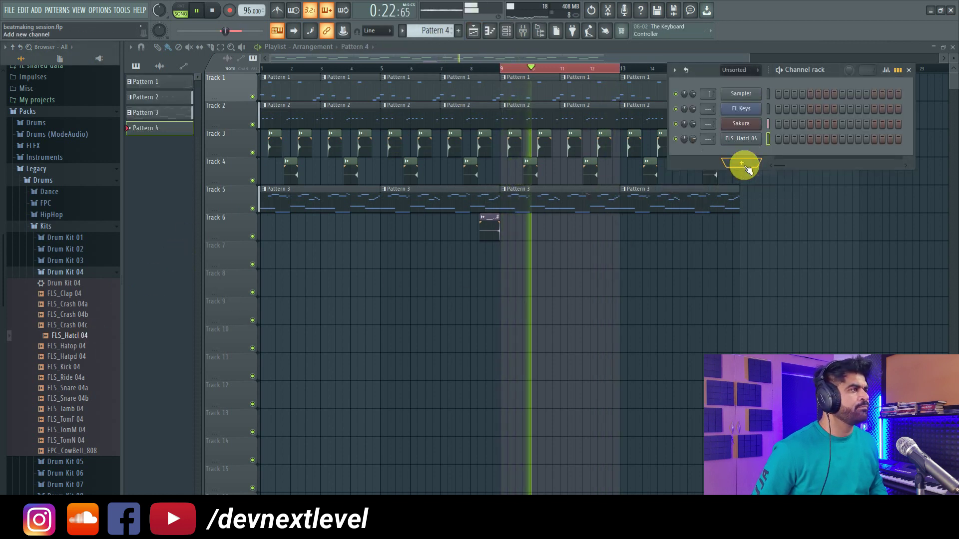
click(743, 139)
key(space)
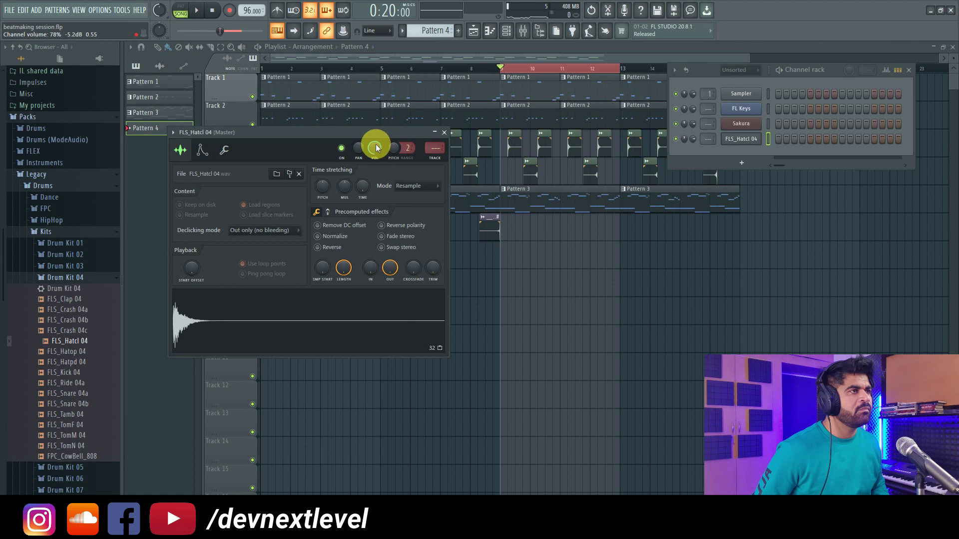
Add a test note for FLS_Hatcl 04 in the piano roll and place Pattern 4 on Track 7 at bar 9.
right_click(754, 142)
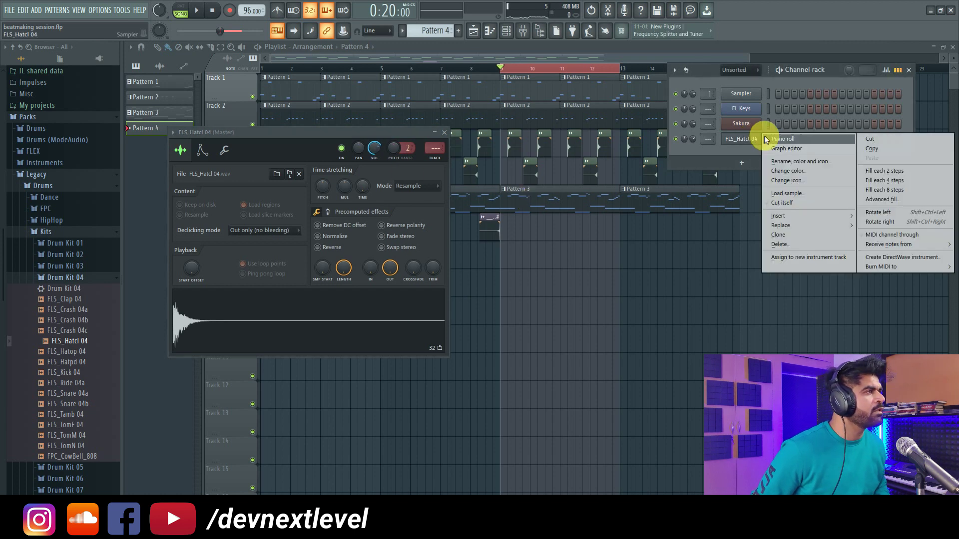
click(764, 136)
click(311, 262)
click(473, 30)
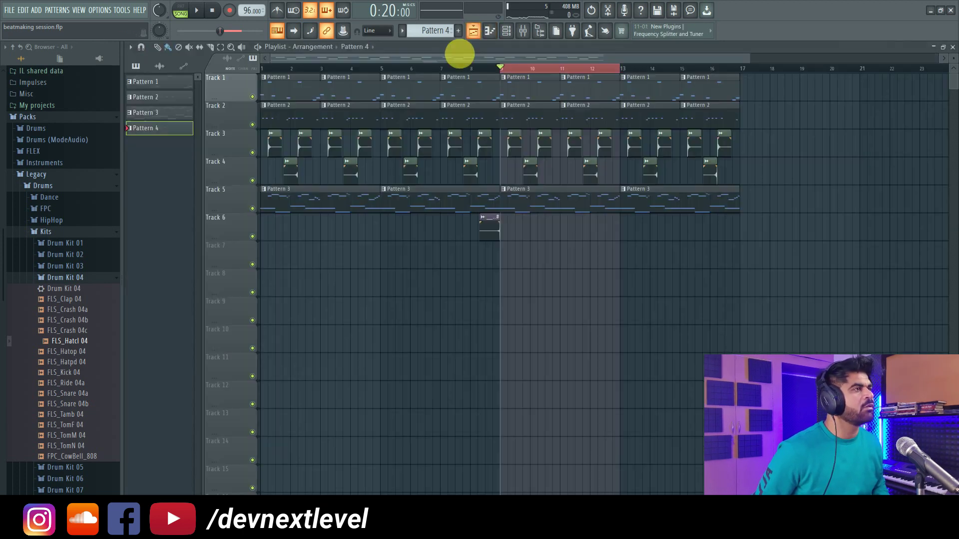
click(501, 250)
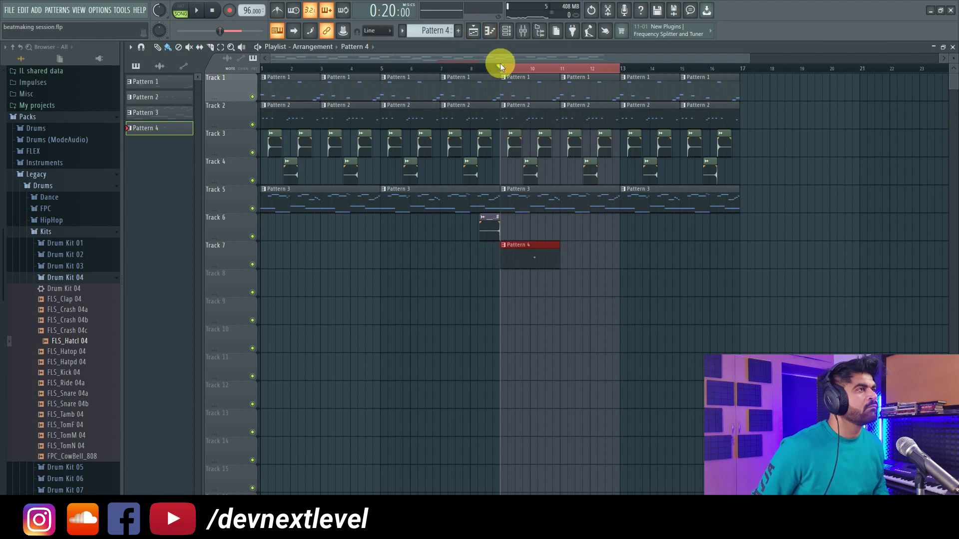
Play the arrangement with the Track 7 clip and clear the test note from Pattern 4's piano roll.
key(space)
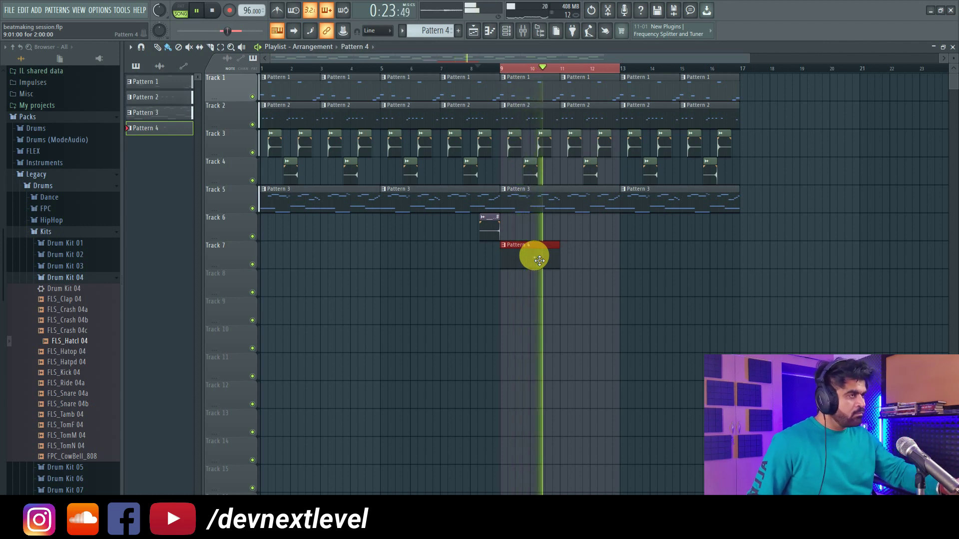
key(space)
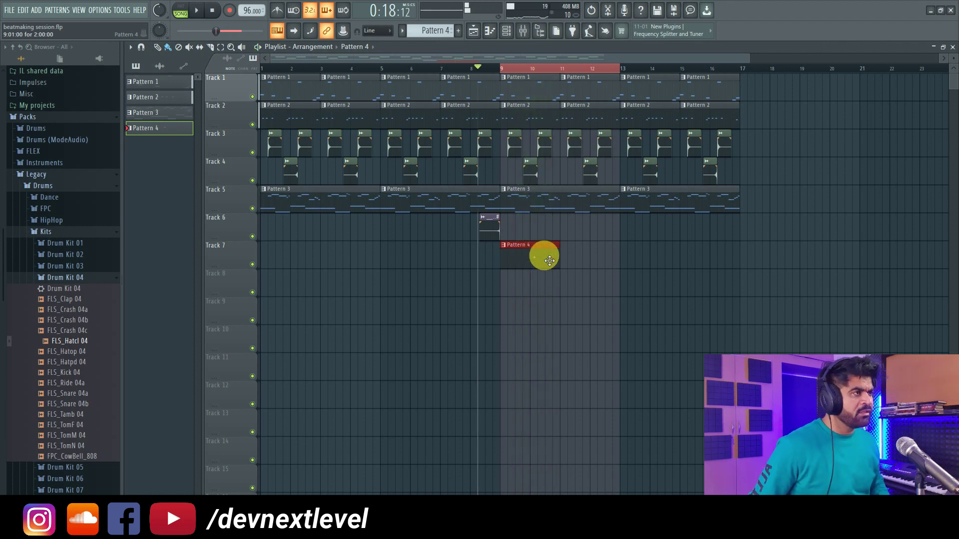
double_click(544, 256)
click(179, 456)
right_click(178, 267)
scroll(191, 338, down, 2)
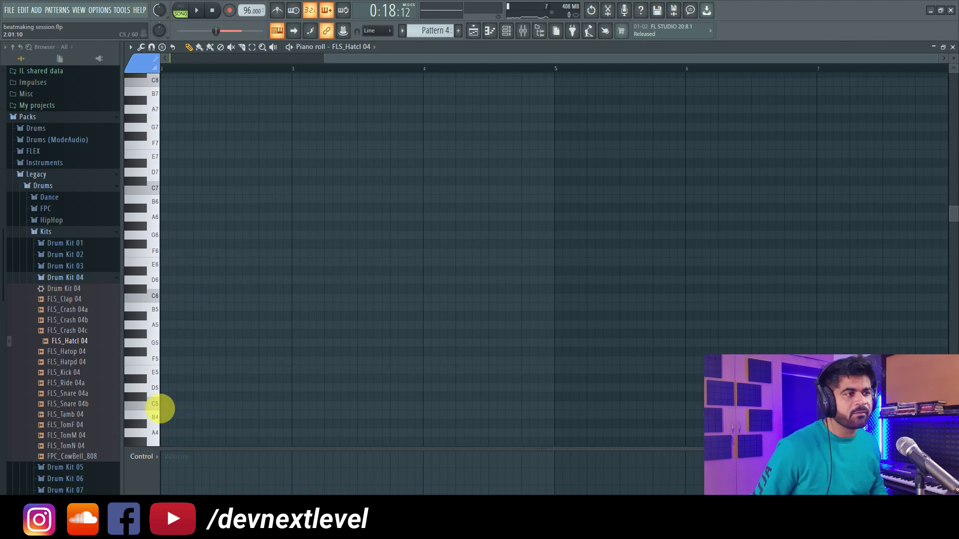
scroll(209, 321, down, 4)
key(space)
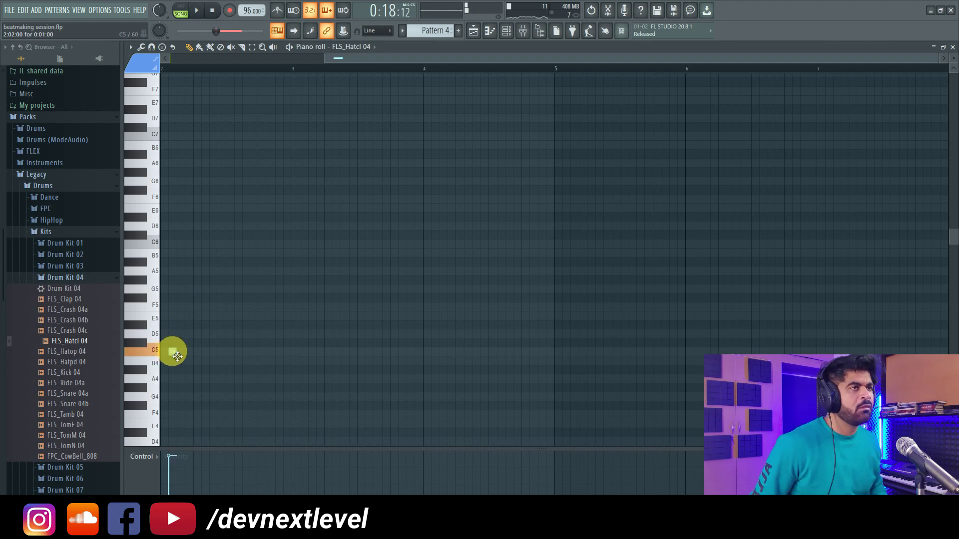
drag(173, 353, 254, 343)
key(space)
drag(331, 58, 180, 60)
right_click(399, 335)
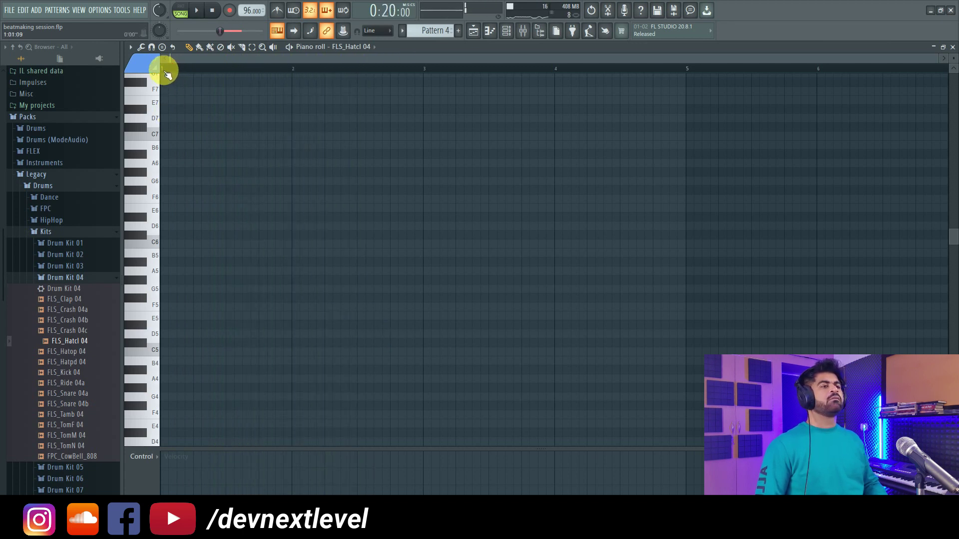
Place a one-step FLS_Hatcl 04 note on C5 at step 3 of bar 1 in the piano roll.
key(space)
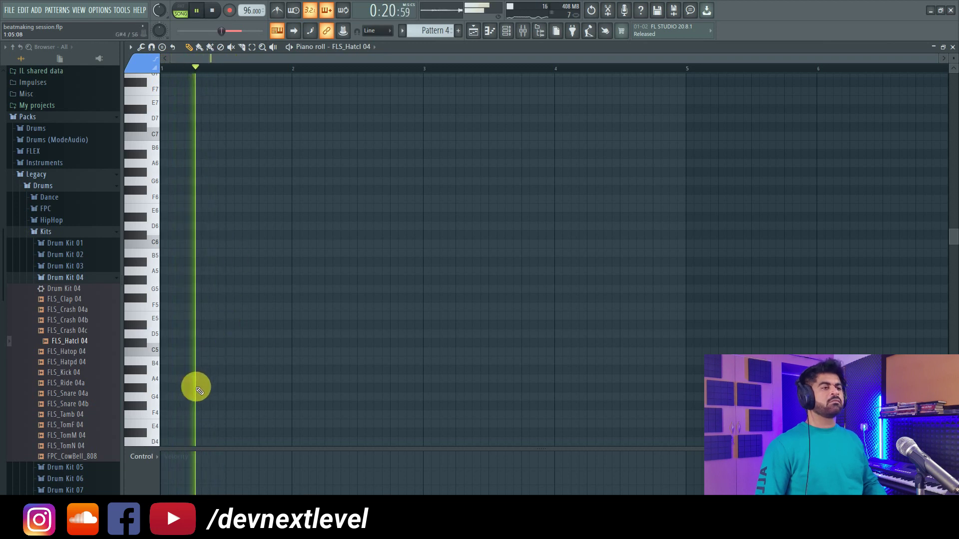
key(space)
drag(183, 385, 183, 354)
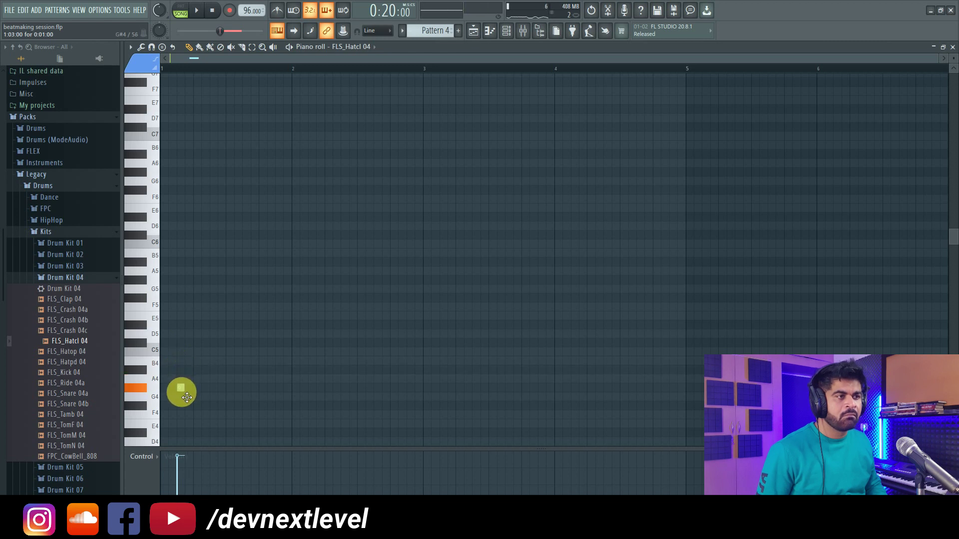
drag(186, 398, 185, 383)
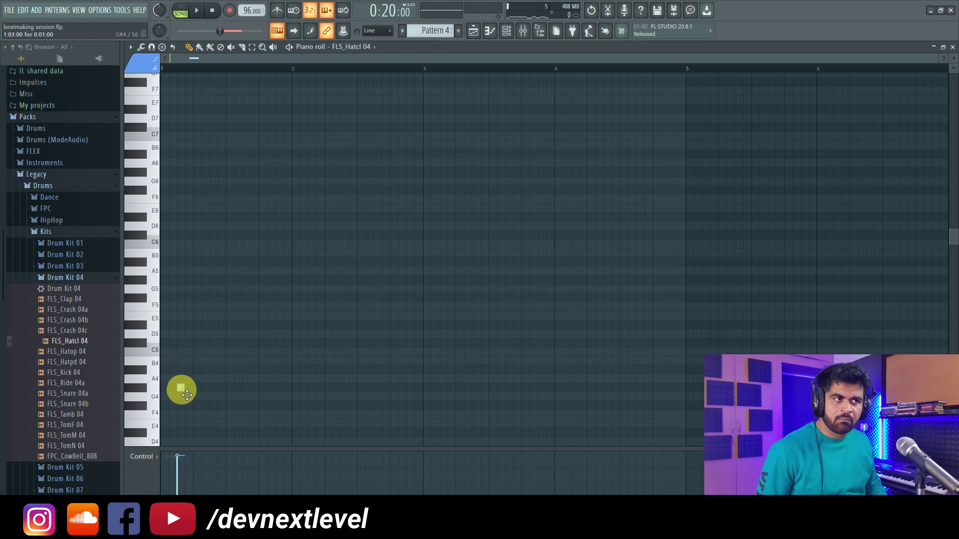
scroll(172, 74, up, 4)
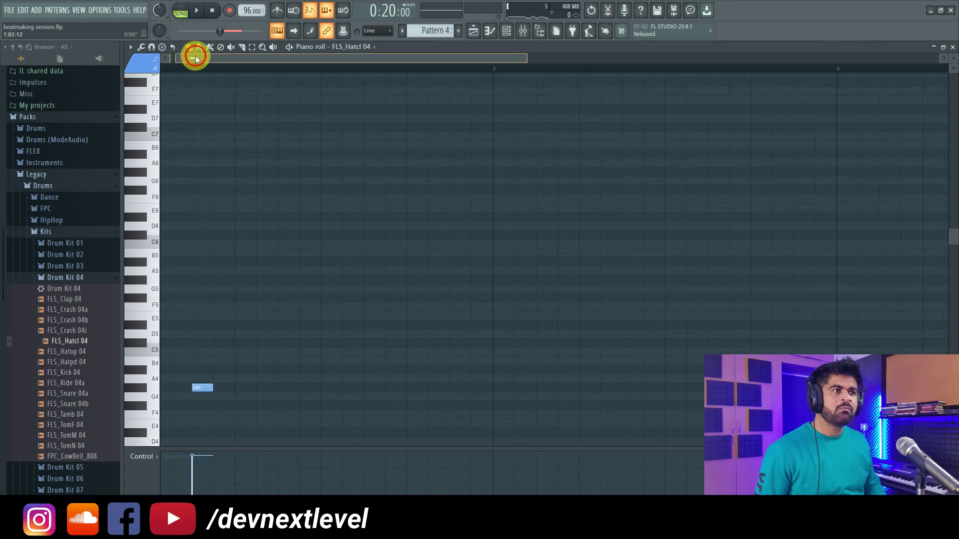
drag(208, 359, 207, 394)
key(space)
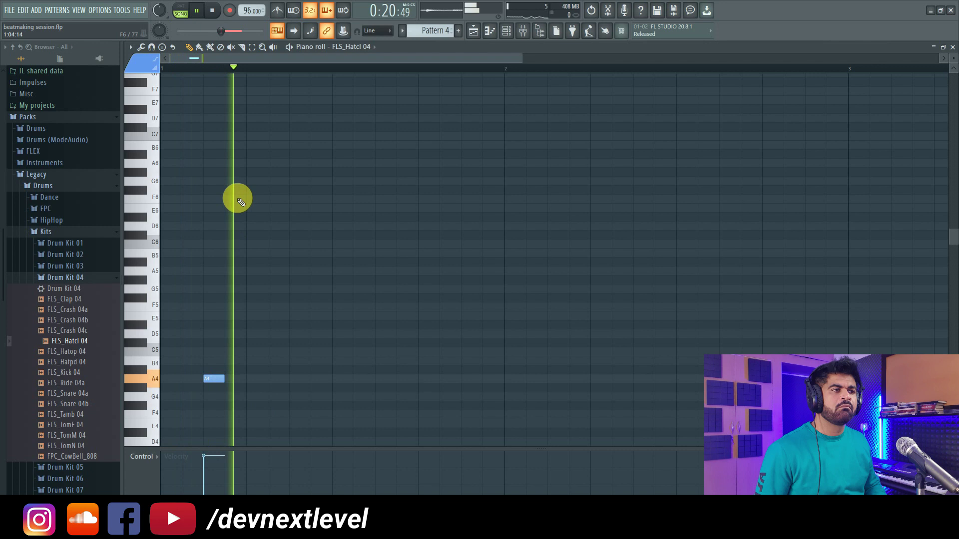
key(space)
click(222, 382)
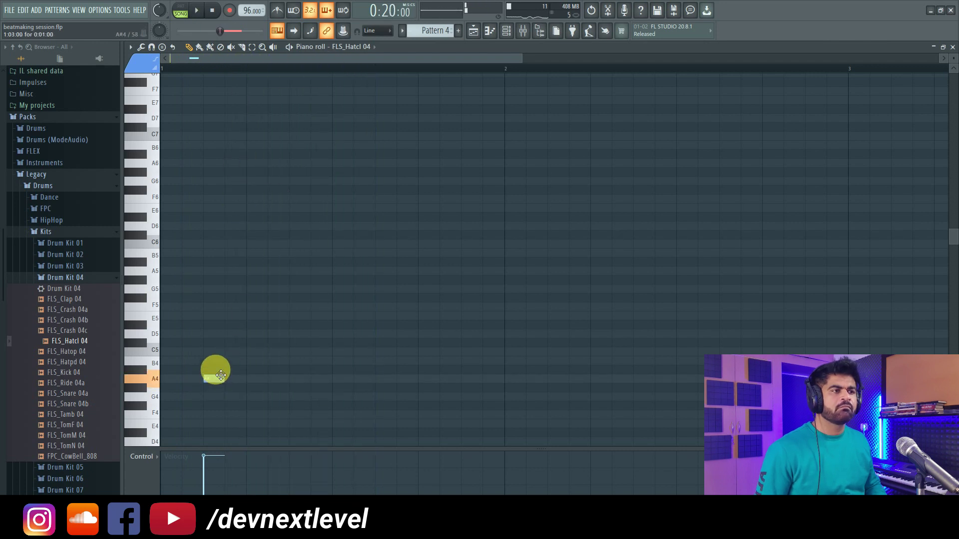
drag(221, 366, 209, 349)
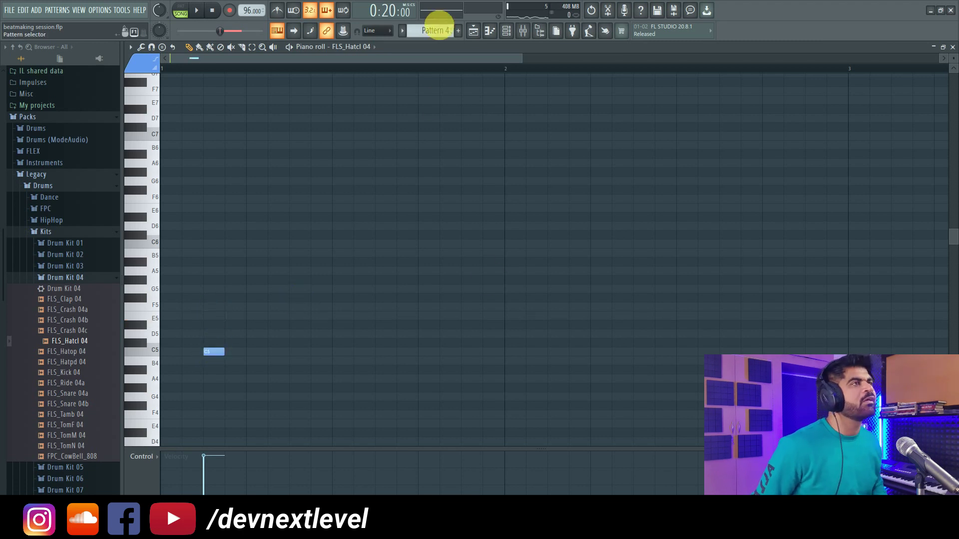
Set the snap to 1/6 beat and build a three-note hat run on C5 starting at step 3 of bar 1.
click(376, 32)
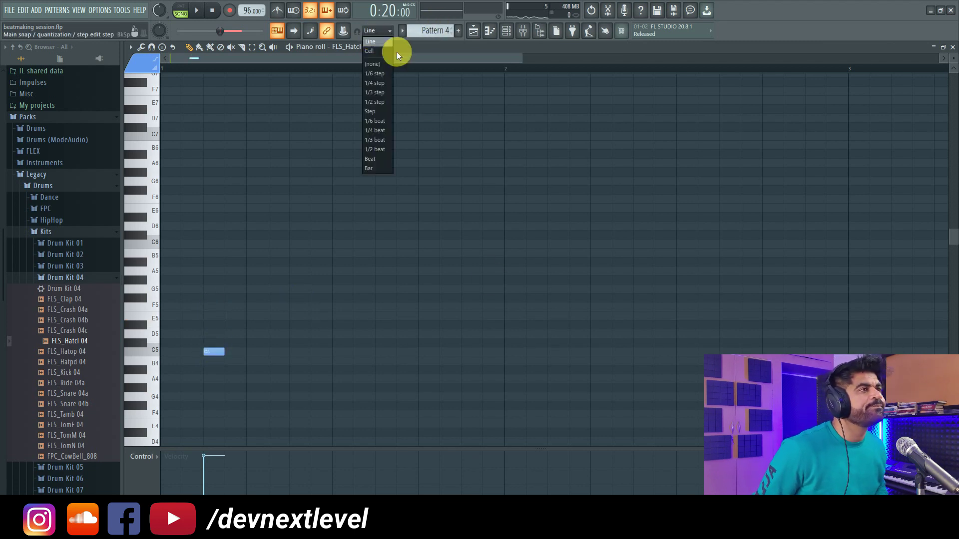
click(384, 122)
click(228, 354)
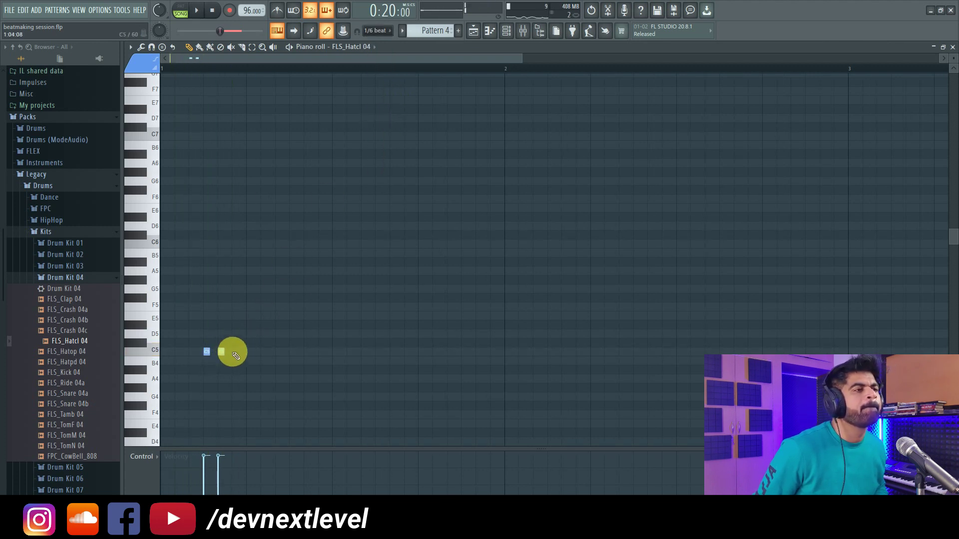
click(235, 351)
Add three evenly spaced C5 hats from step 13 of bar 1, plus bar 2 hats on C5 at step 13 and A4 at step 15.
key(space)
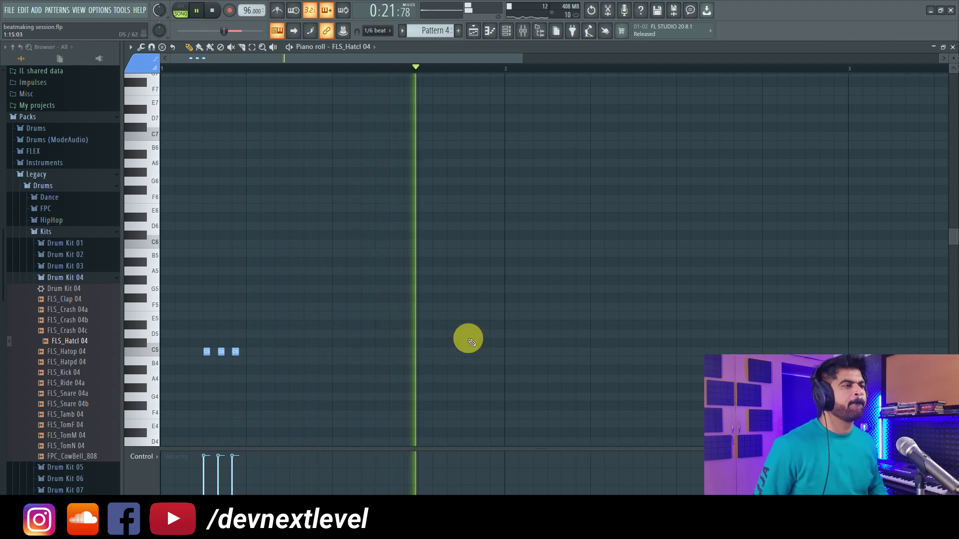
click(421, 352)
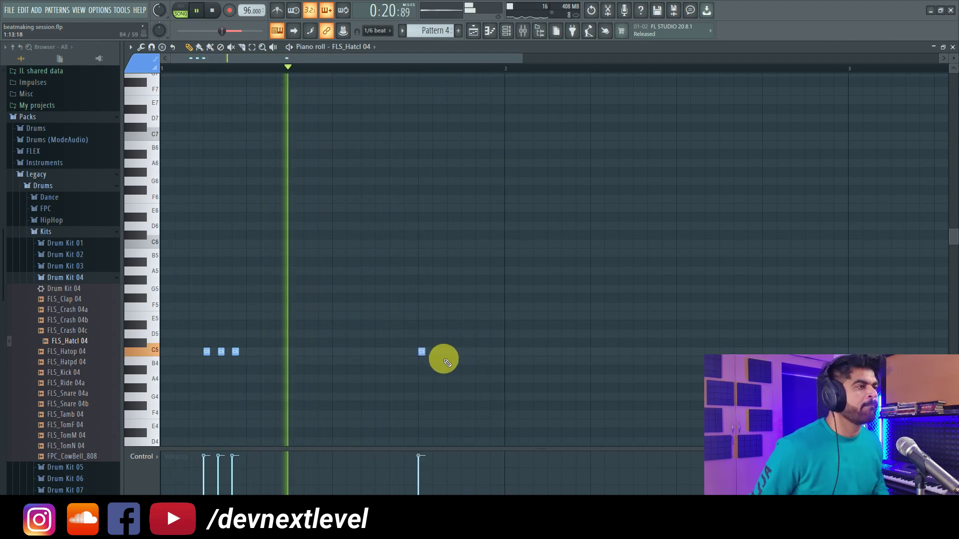
click(450, 352)
click(479, 352)
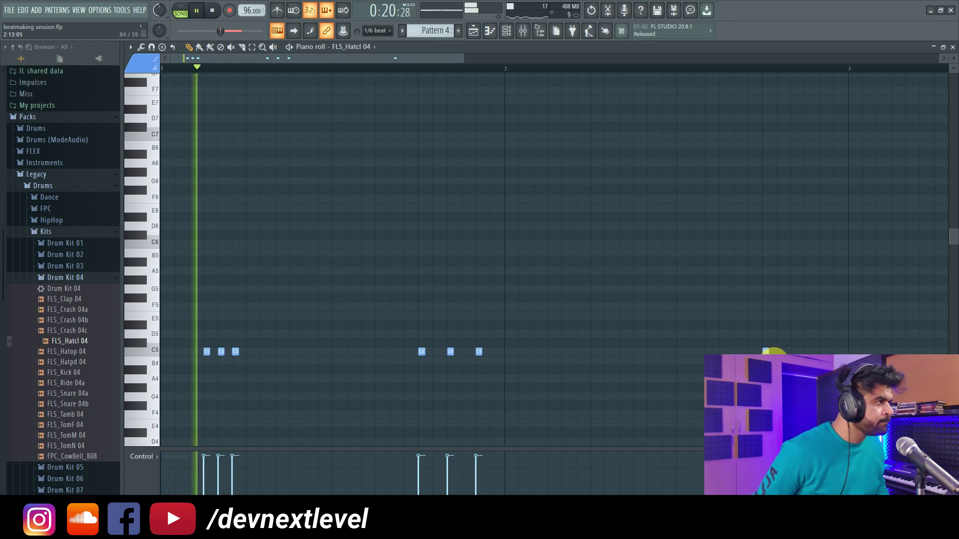
click(808, 351)
key(space)
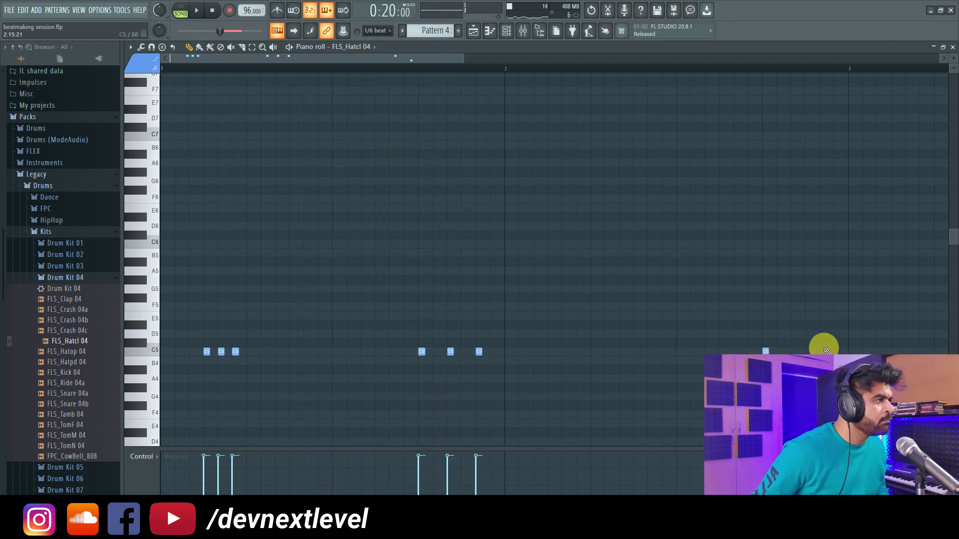
Set the snap to 1/4 step and turn the C5 and A4 hats ending bar 2 into rolls of consecutive 1/4-step notes.
scroll(859, 71, up, 3)
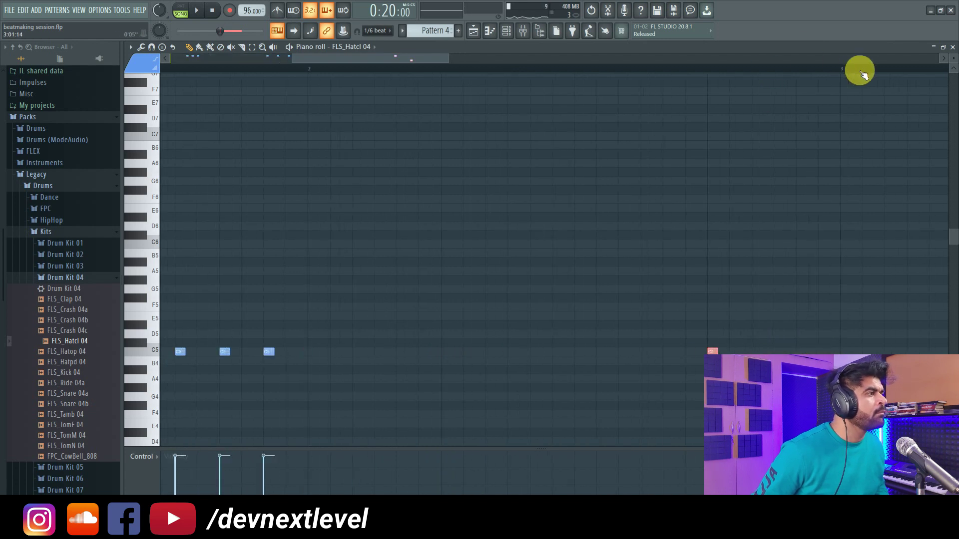
click(381, 31)
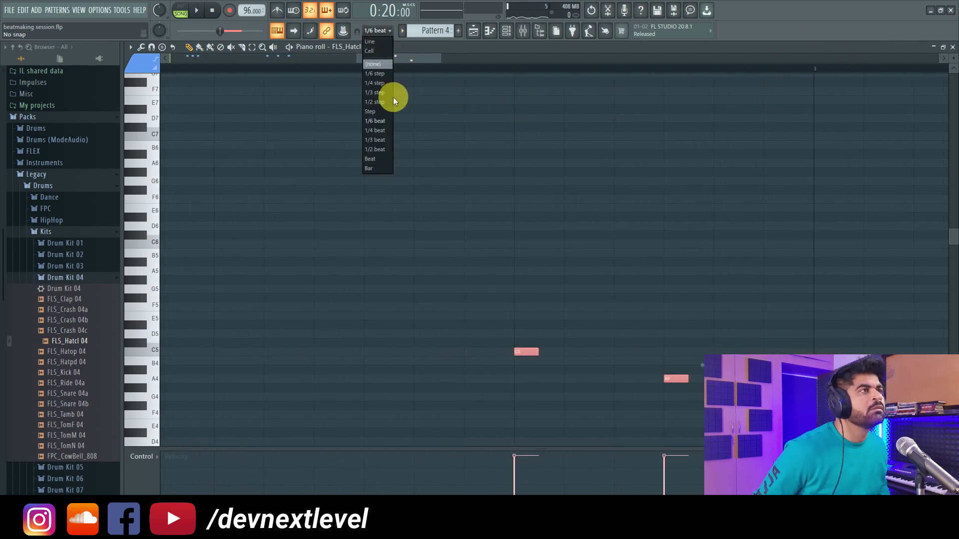
click(377, 84)
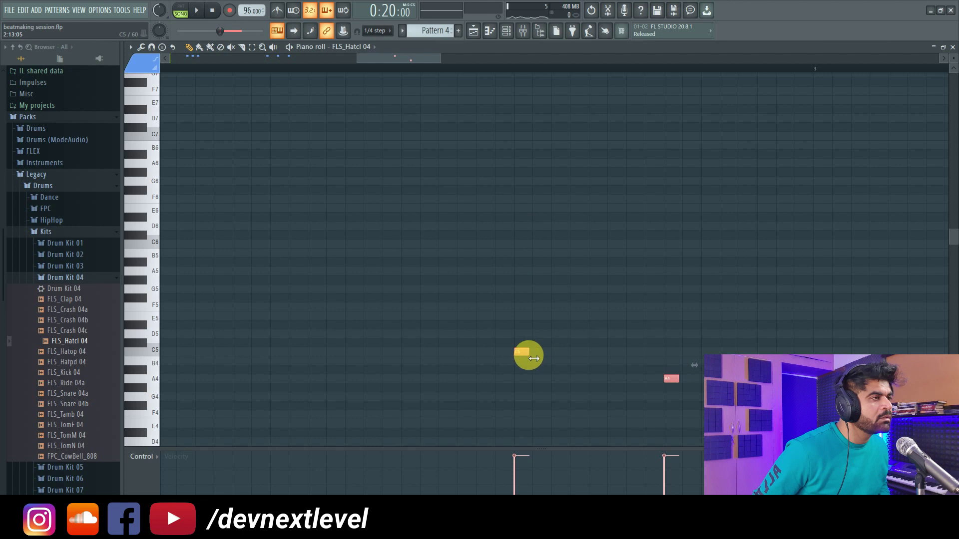
key(ctrl+b)
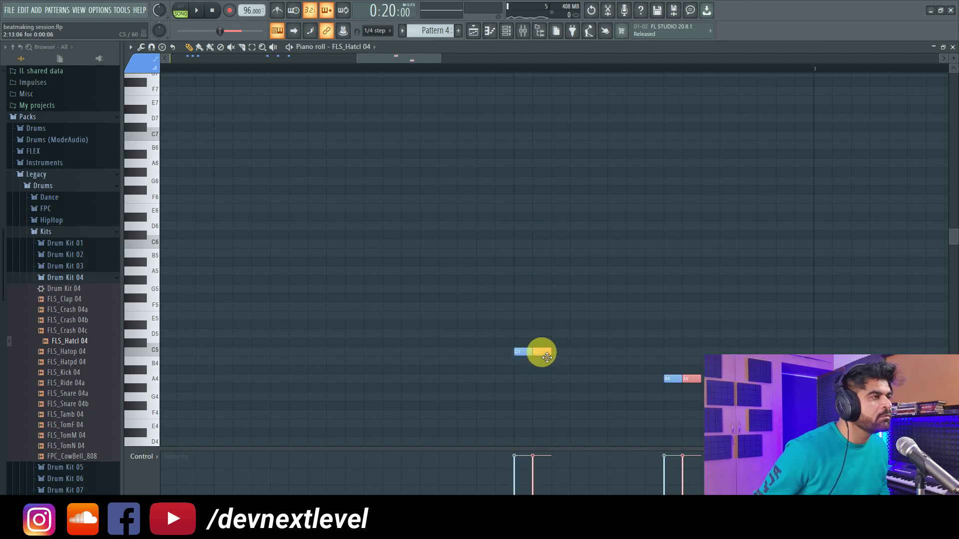
click(574, 353)
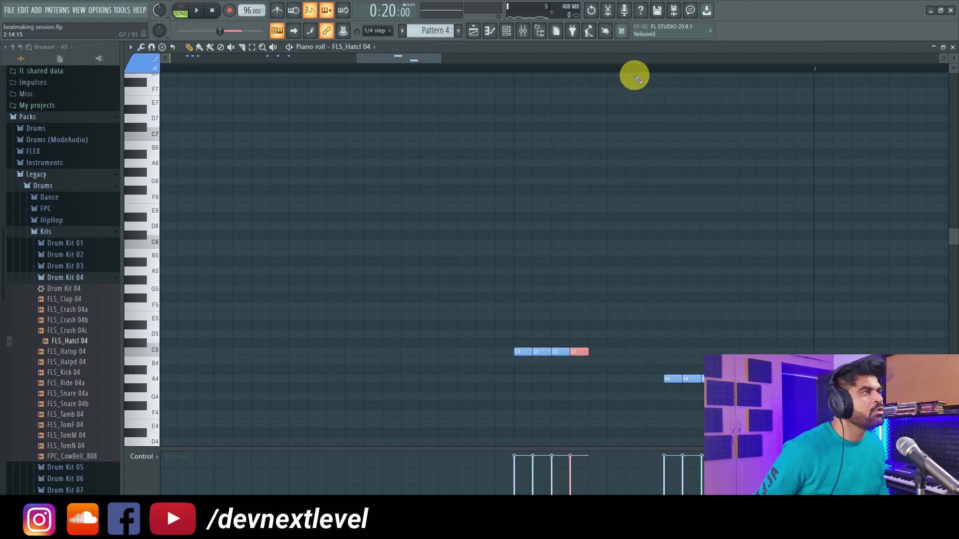
Play the closed hi-hat pattern from its start to check how the runs and rolls sound.
scroll(648, 68, down, 5)
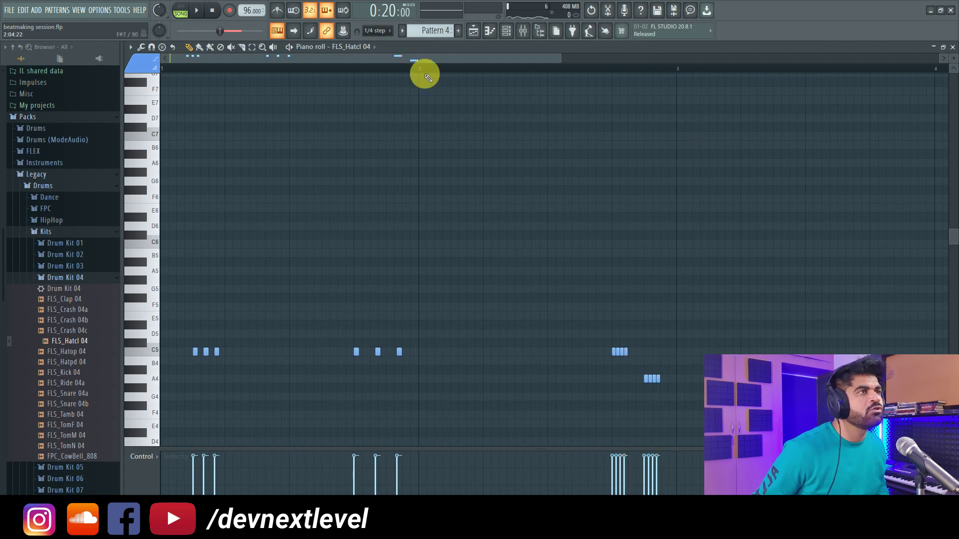
scroll(166, 74, up, 3)
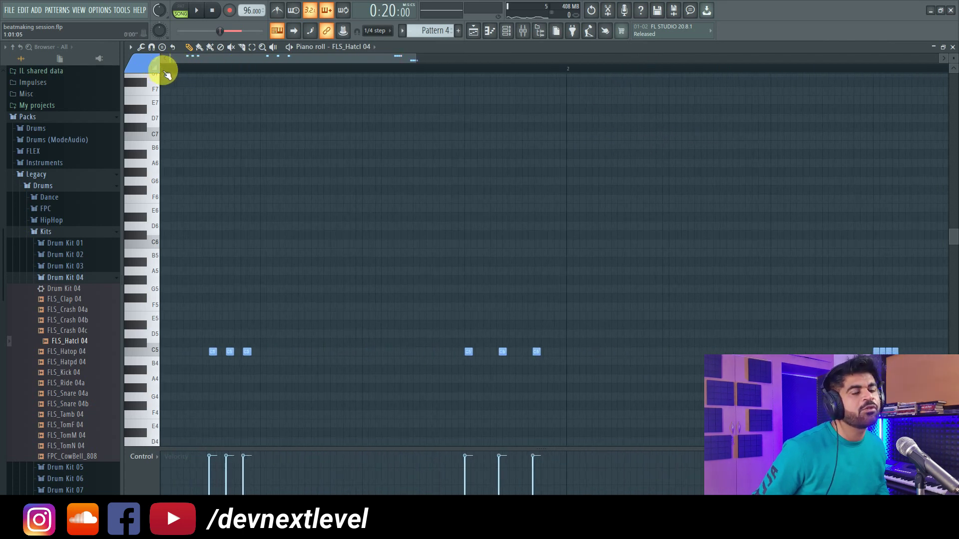
scroll(166, 73, up, 1)
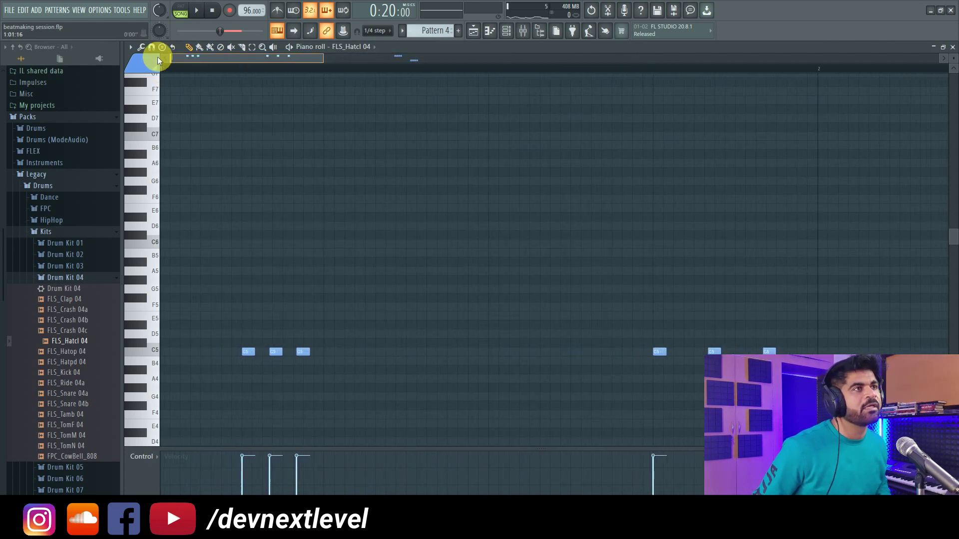
scroll(170, 72, down, 3)
key(space)
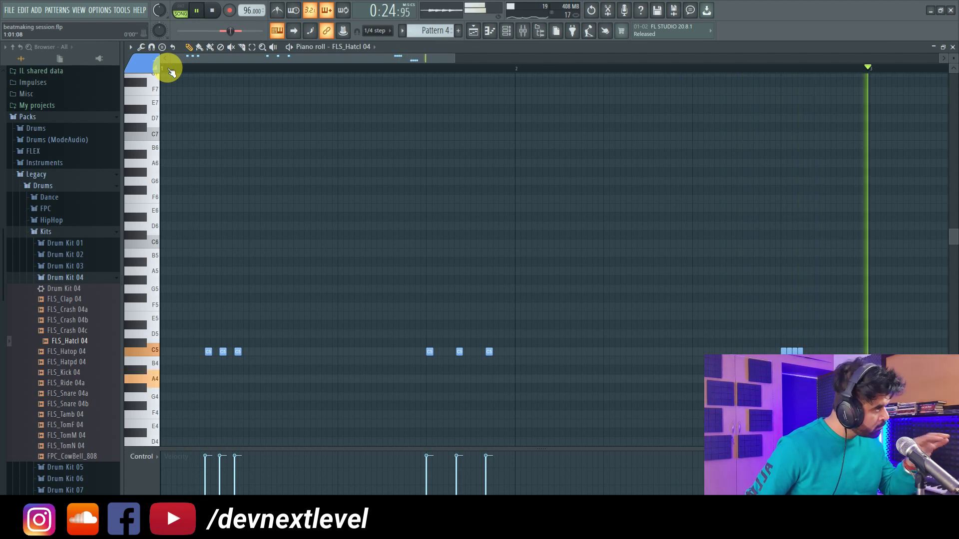
key(space)
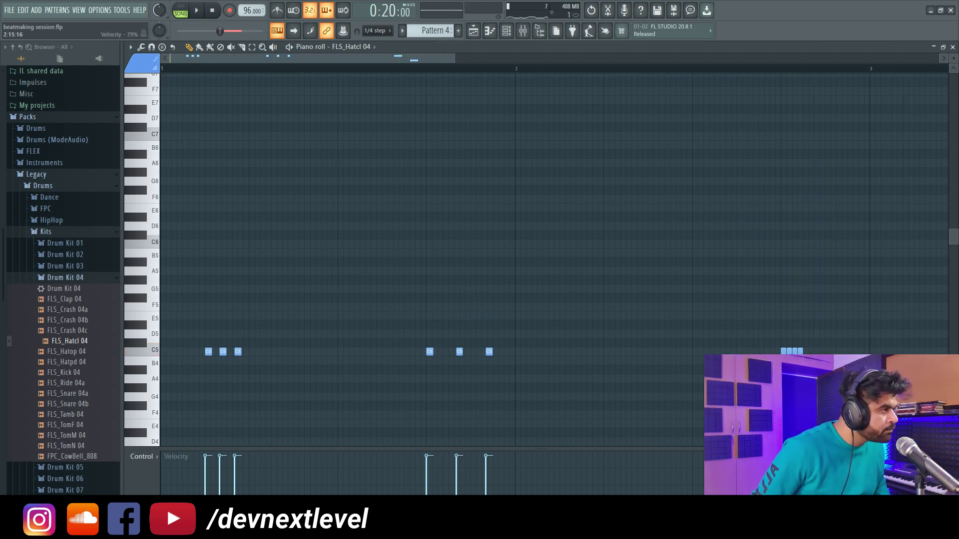
key(space)
key(space)
right_click(761, 287)
click(762, 68)
key(space)
key(space)
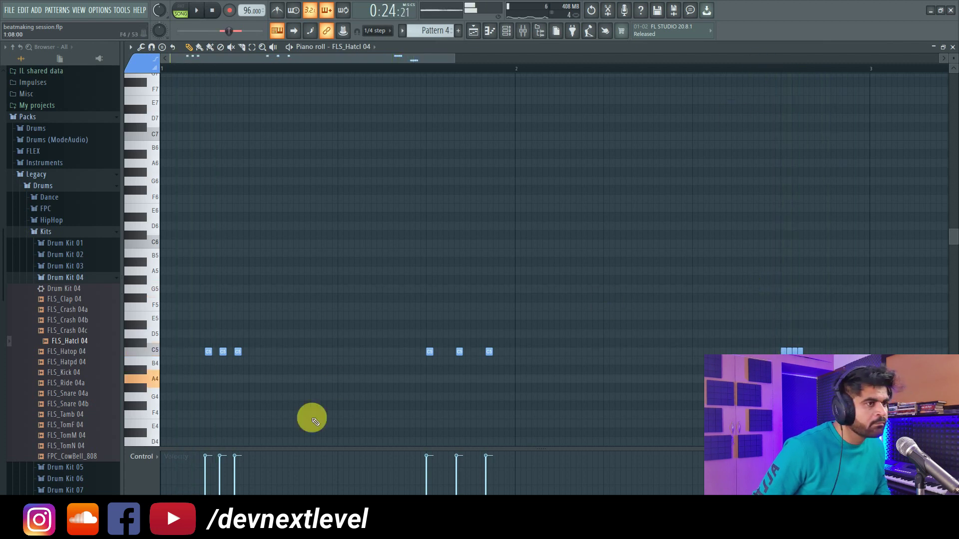
Show note velocity in the control lane and vary the velocities of the C5 and A4 rolls ending bar 2.
click(145, 478)
click(191, 459)
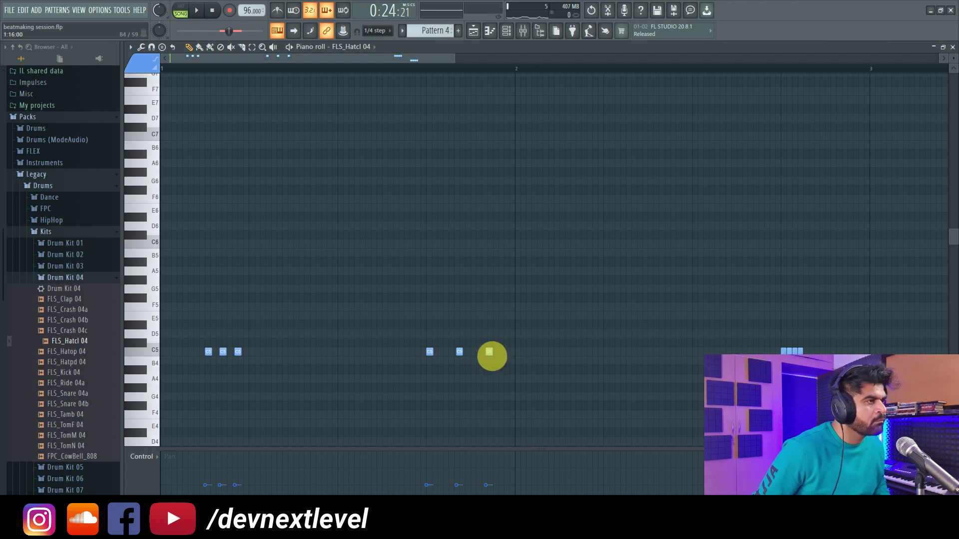
click(153, 479)
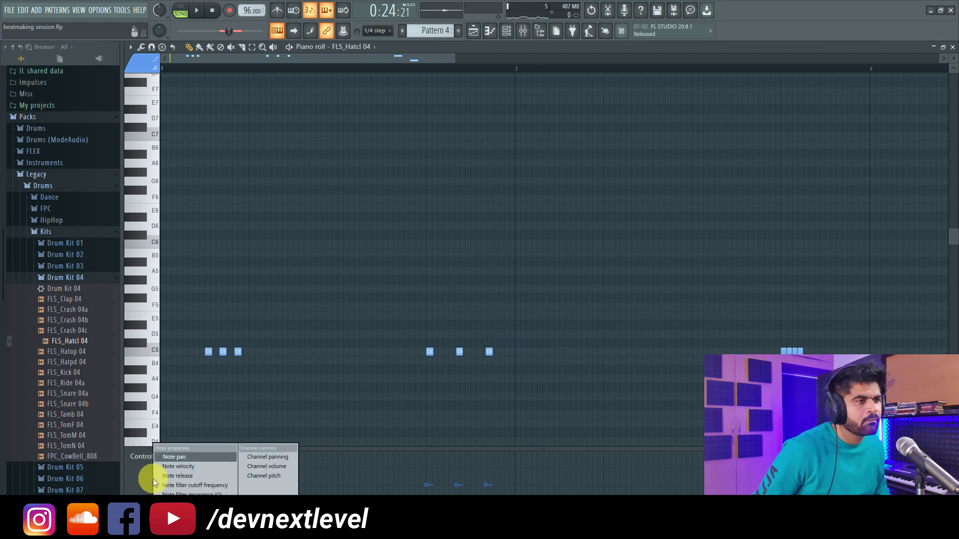
click(180, 465)
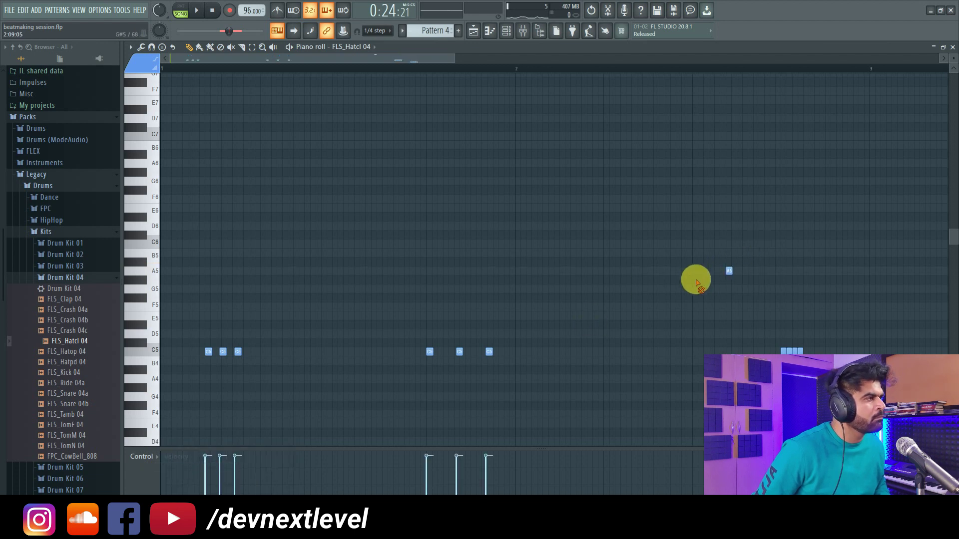
Play the pattern from the start of bar 1 and add a C5 hat at step 5 of bar 2.
scroll(307, 64, down, 3)
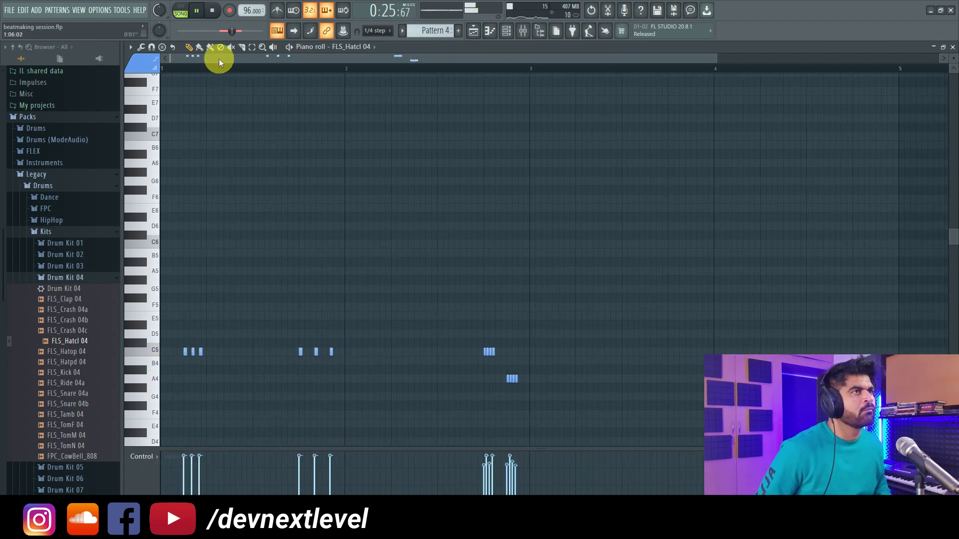
click(162, 68)
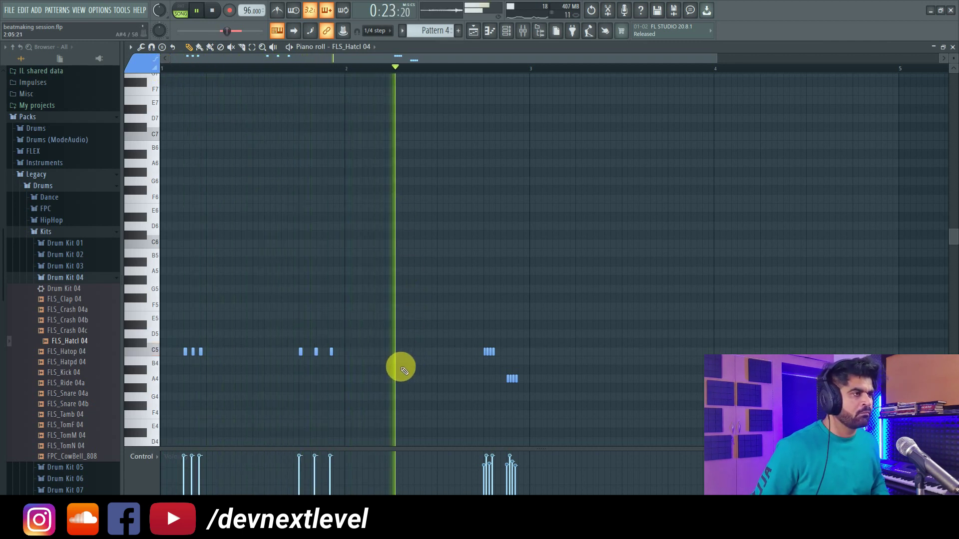
key(space)
click(393, 352)
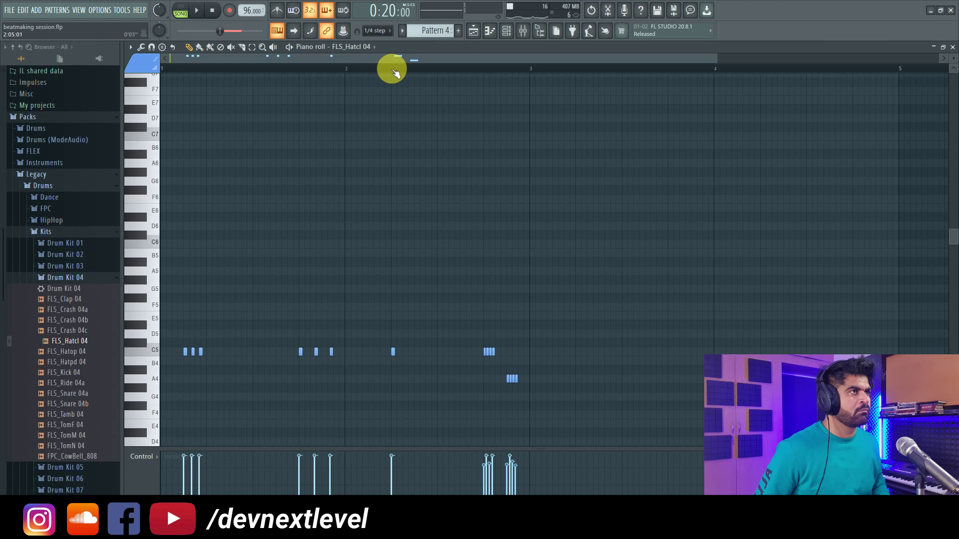
Set the snap to 1/6 beat, add consecutive C5, E5 and A4 hats from step 7 of bar 2, and play them.
click(392, 69)
scroll(407, 69, up, 5)
click(376, 31)
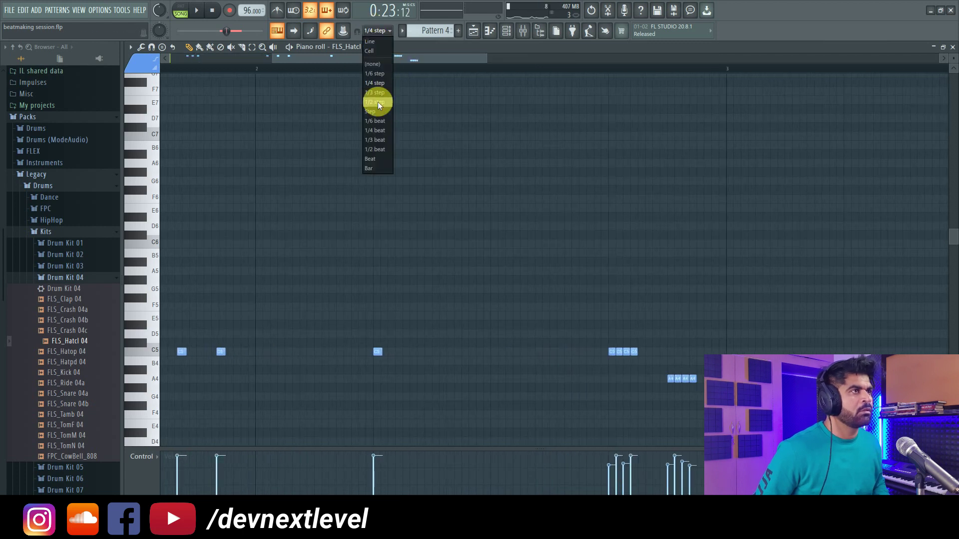
click(383, 121)
click(435, 349)
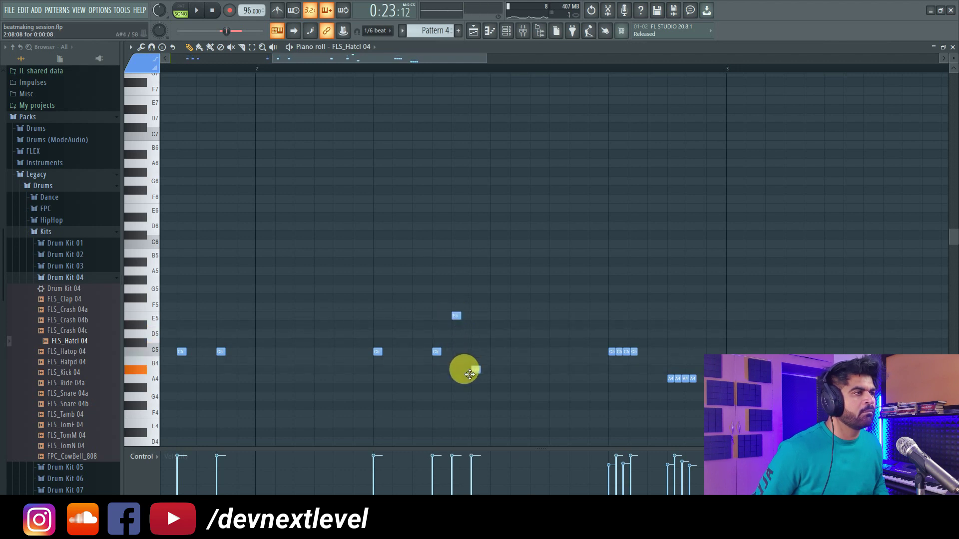
drag(470, 383, 469, 382)
key(space)
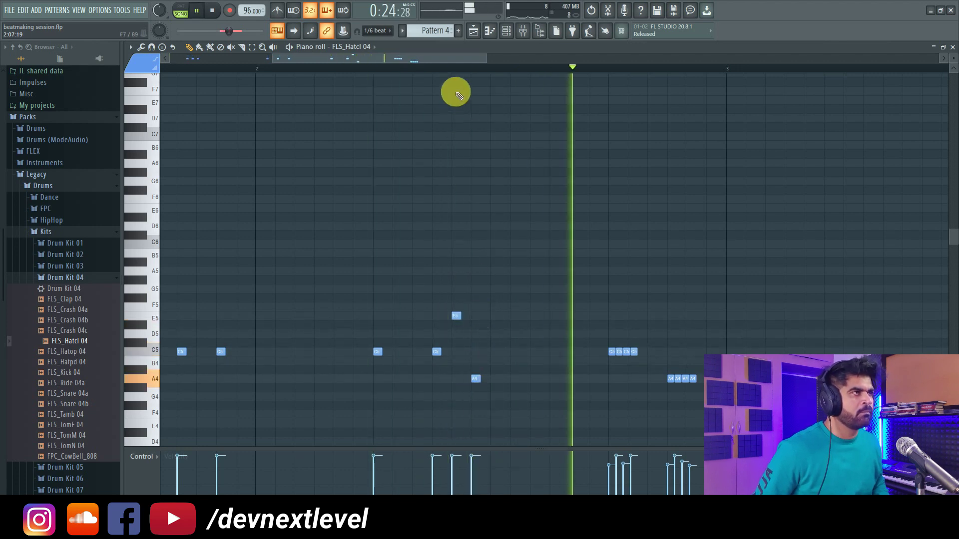
scroll(446, 71, down, 6)
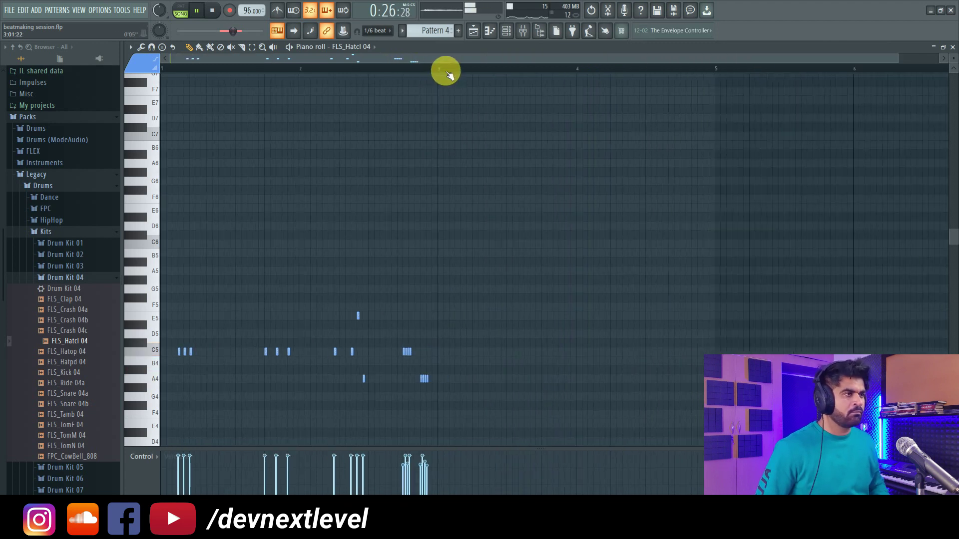
Duplicate the two-bar hat pattern into bars 3 and 4, and set the snap to Line.
key(space)
drag(497, 276, 185, 361)
drag(522, 278, 142, 398)
drag(185, 357, 461, 362)
key(space)
click(378, 33)
click(377, 39)
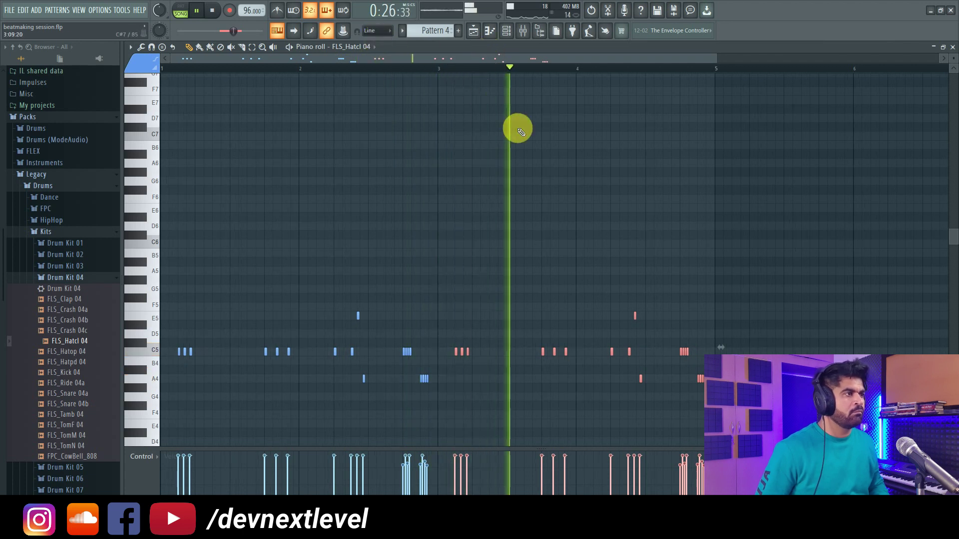
Remove the copied C5, E5 and A4 hats from the middle of bar 4 and place an E5 hat at step 5.
key(space)
scroll(668, 66, up, 4)
right_click(565, 378)
right_click(525, 351)
right_click(545, 316)
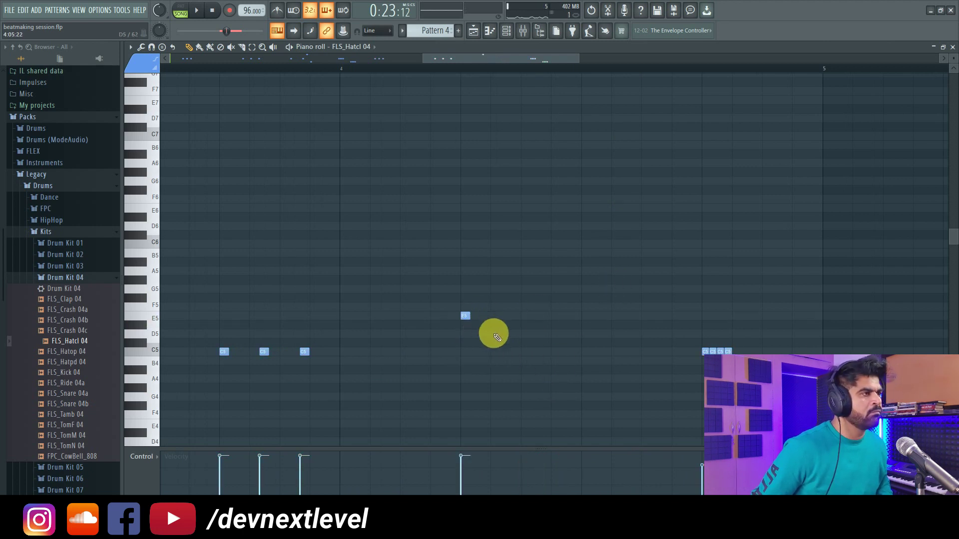
Set the snap to 1/6 beat and continue the bar 4 run after its first E5 with E5, D5, C5, D5 and A4.
click(370, 33)
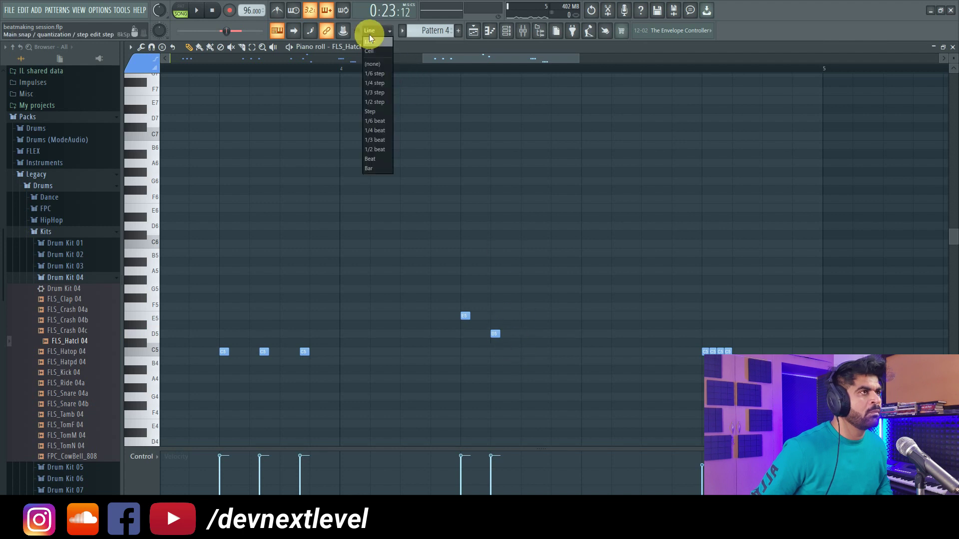
click(377, 121)
click(506, 334)
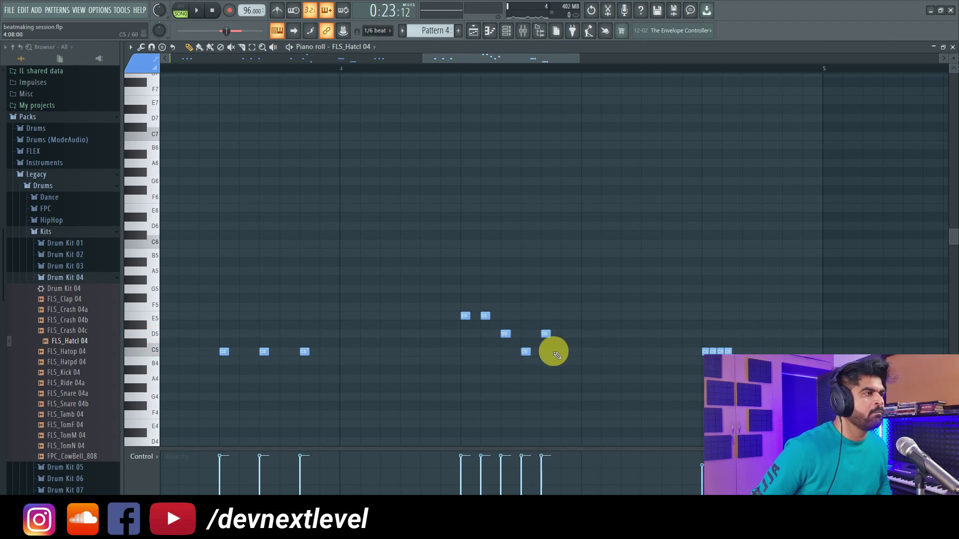
Play the four-bar hat pattern to hear the new bar 4 run.
key(space)
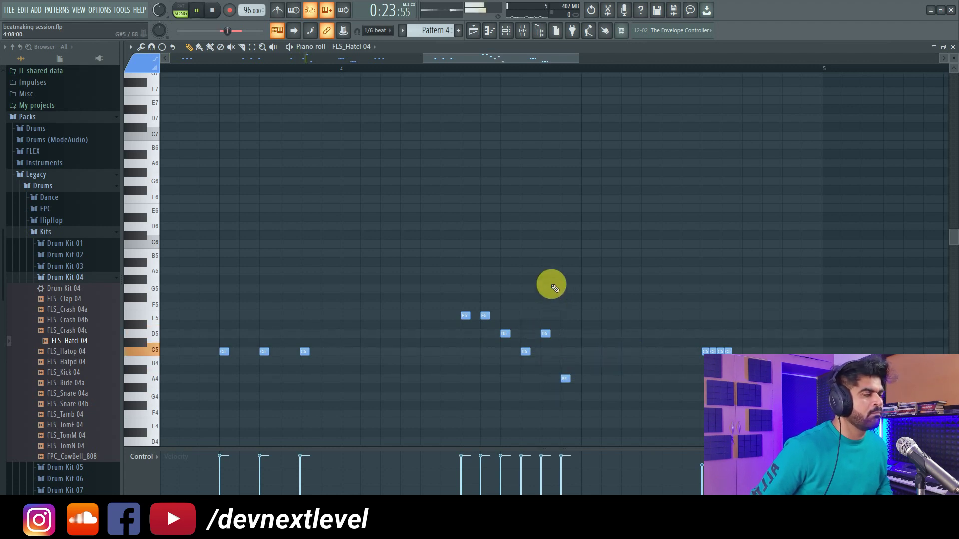
click(336, 68)
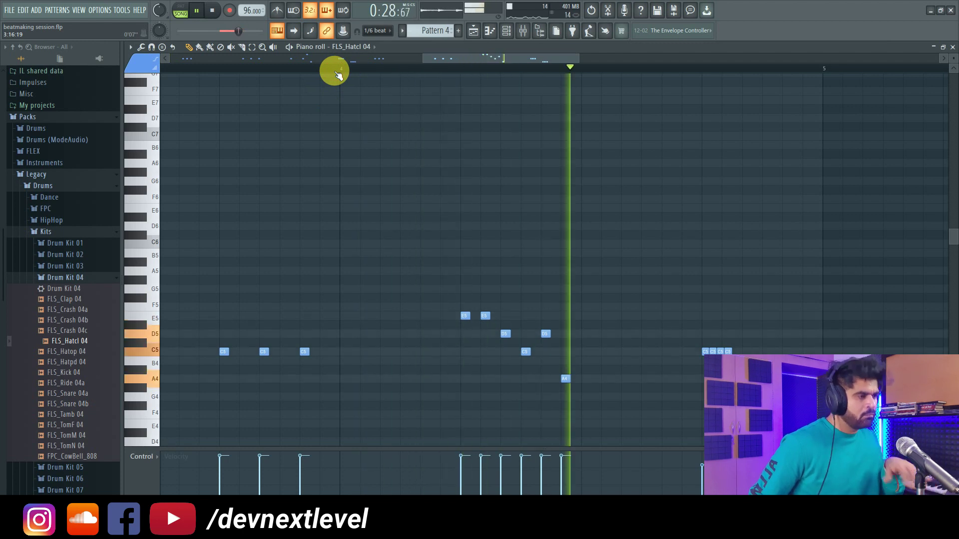
key(space)
key(space)
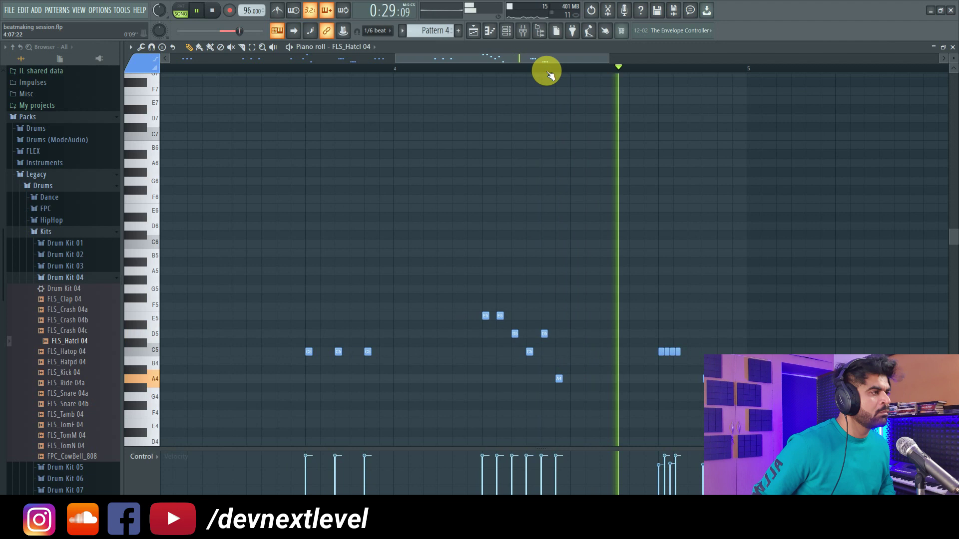
scroll(546, 72, down, 3)
key(space)
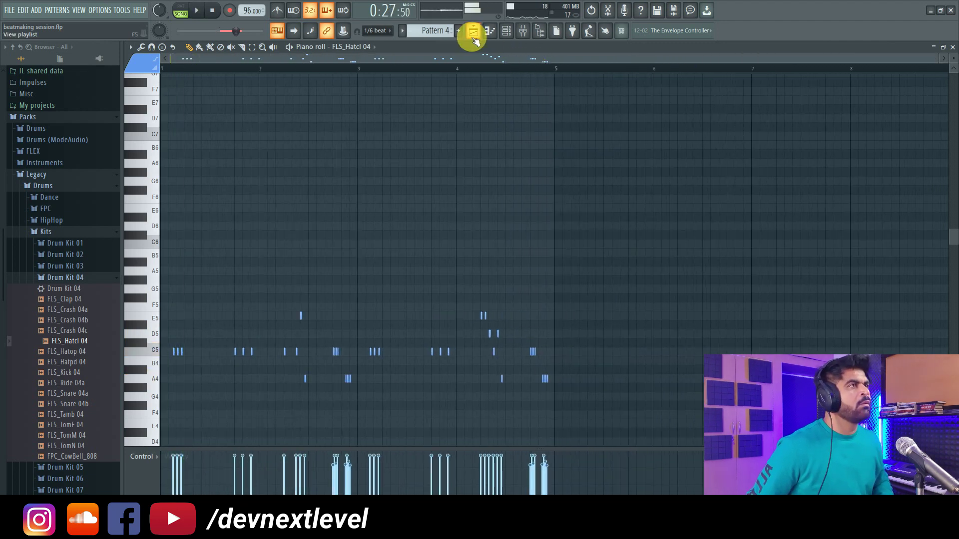
Return to the playlist, show the channel rack and route the FLS_Hatcl 04 channel to mixer track 4.
click(473, 30)
click(514, 31)
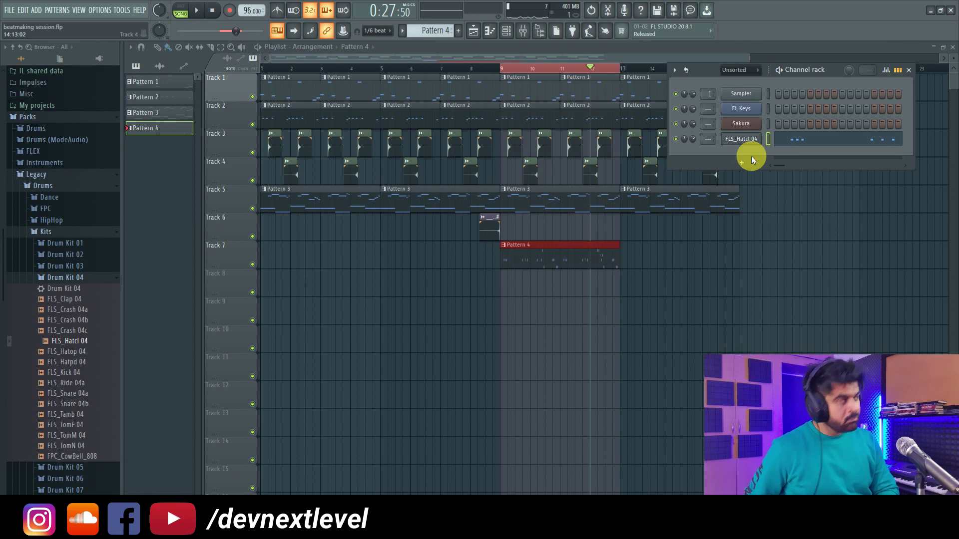
key(ctrl+l)
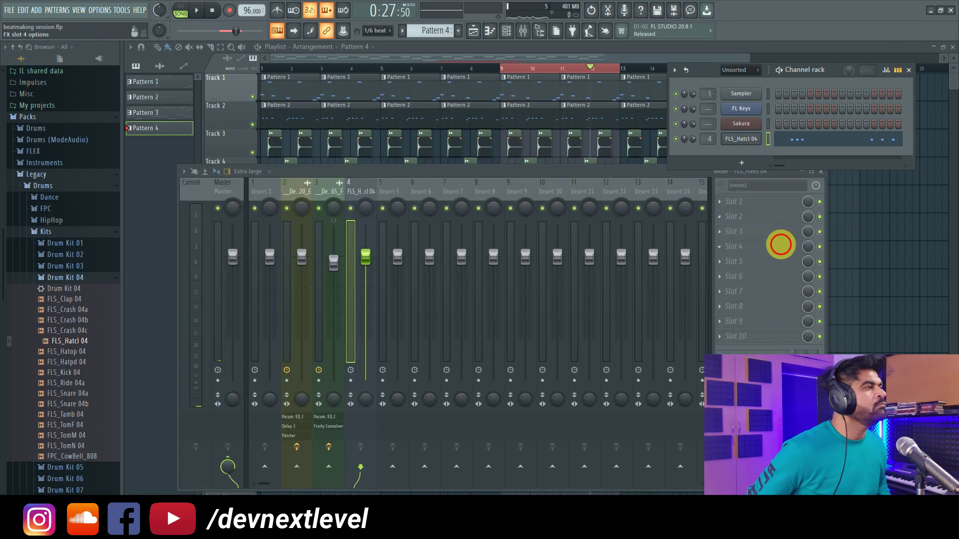
Load Fruity Reeverb 2 in slot 4 of the FLS_Hatcl 04 mixer track with a 55% mix level, and close all floating windows.
click(780, 244)
click(608, 164)
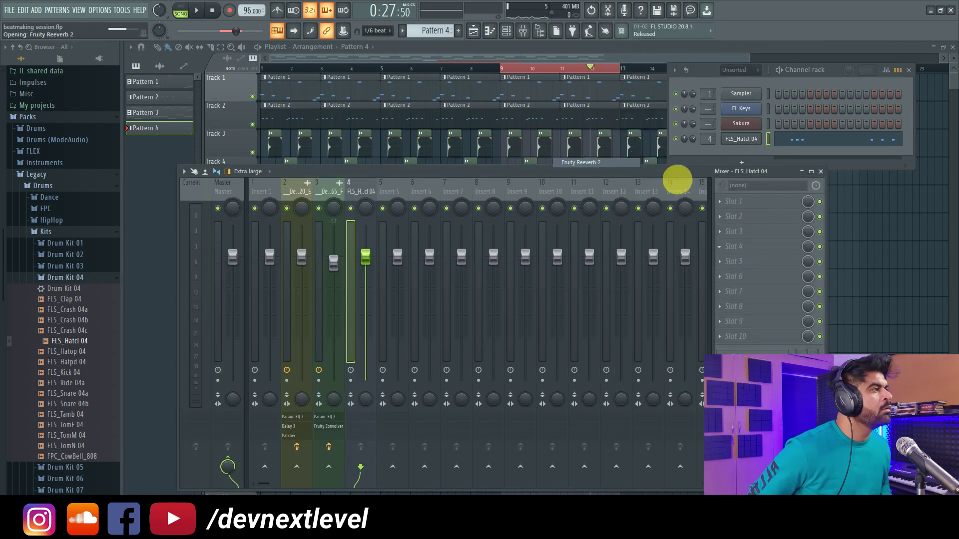
drag(808, 246, 807, 255)
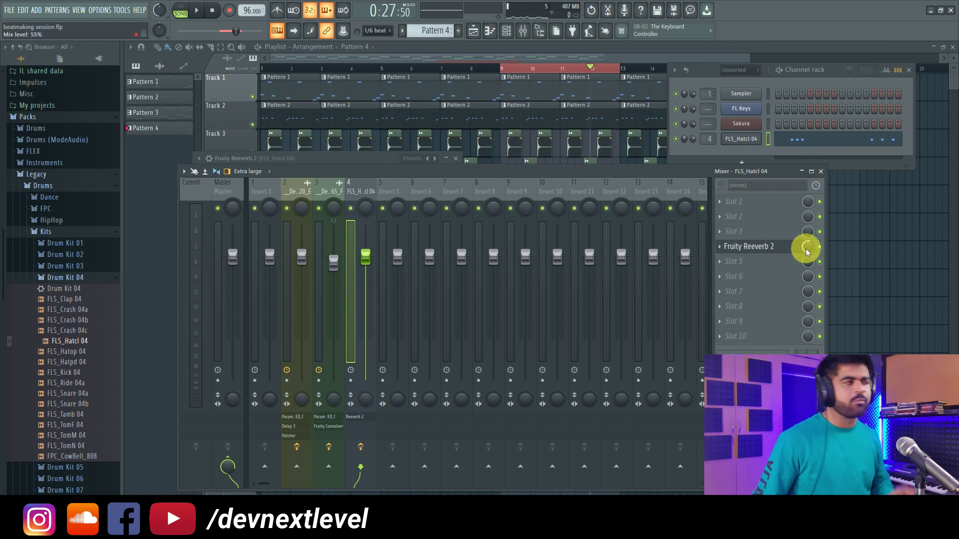
click(821, 171)
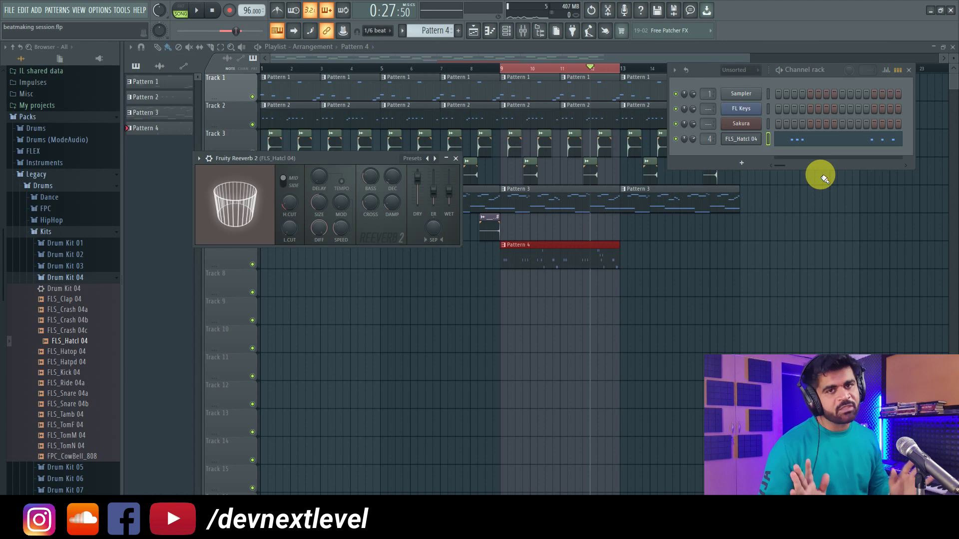
key(F12)
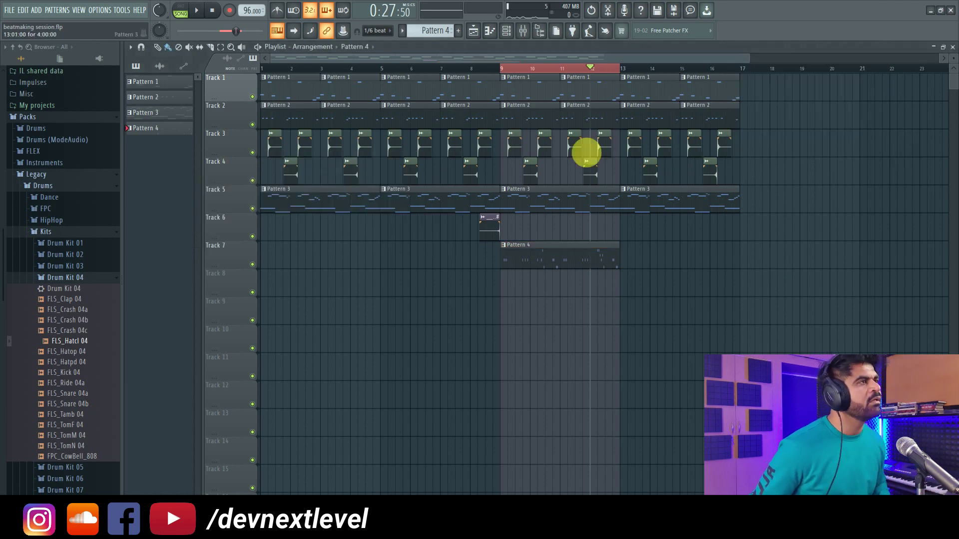
Set the playlist's playback position to the start of bar 9.
click(503, 72)
scroll(627, 75, up, 1)
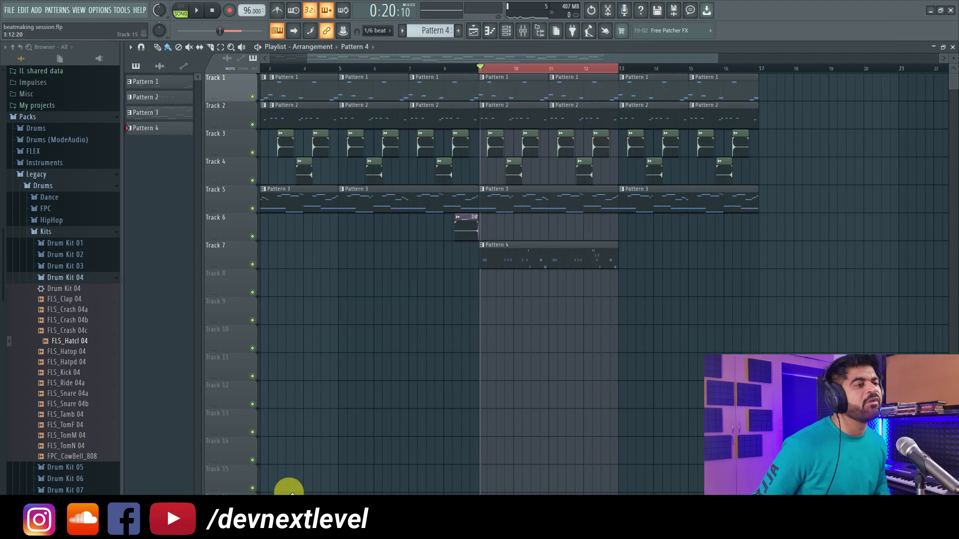
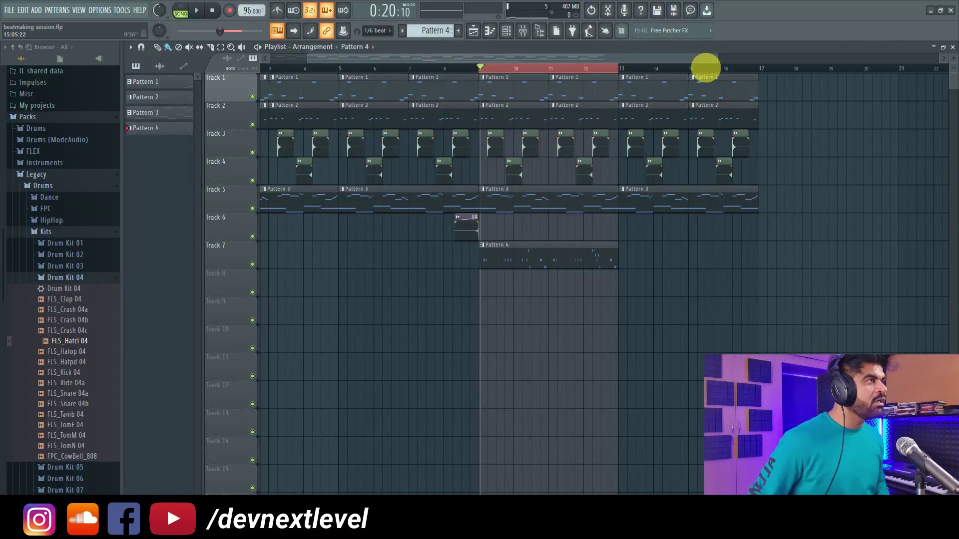
Extend the playlist's time selection to span bars 9 through 16 and start playing it.
ctrl+click(763, 70)
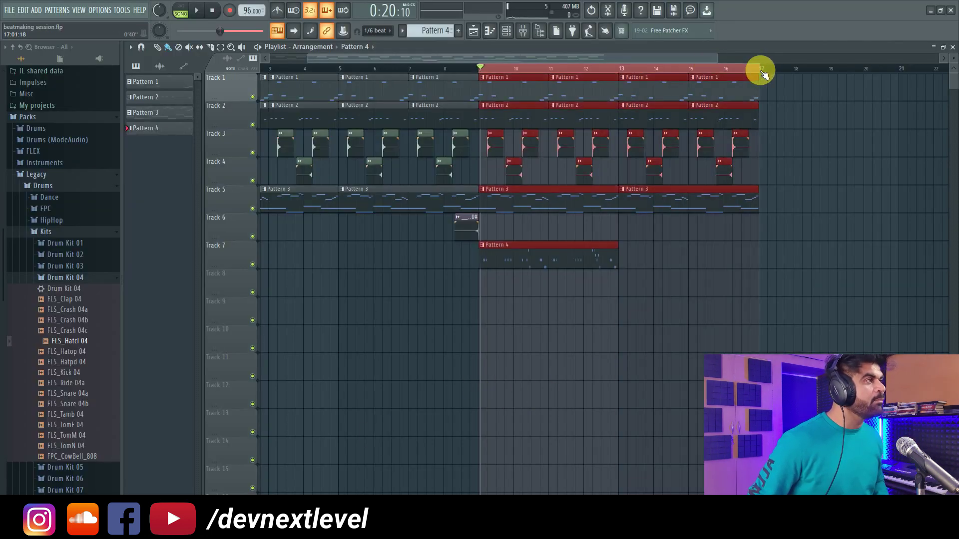
right_click(820, 172)
key(space)
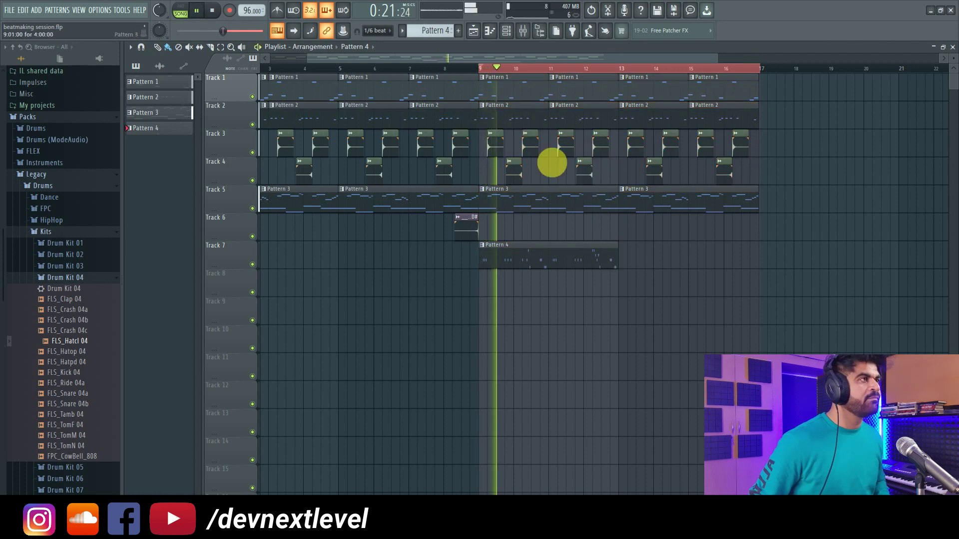
Set the FLS_Hatcl 04 track's reverb mix level to about 48%, fine-tune Fruity Reeverb 2 and close the windows.
click(522, 31)
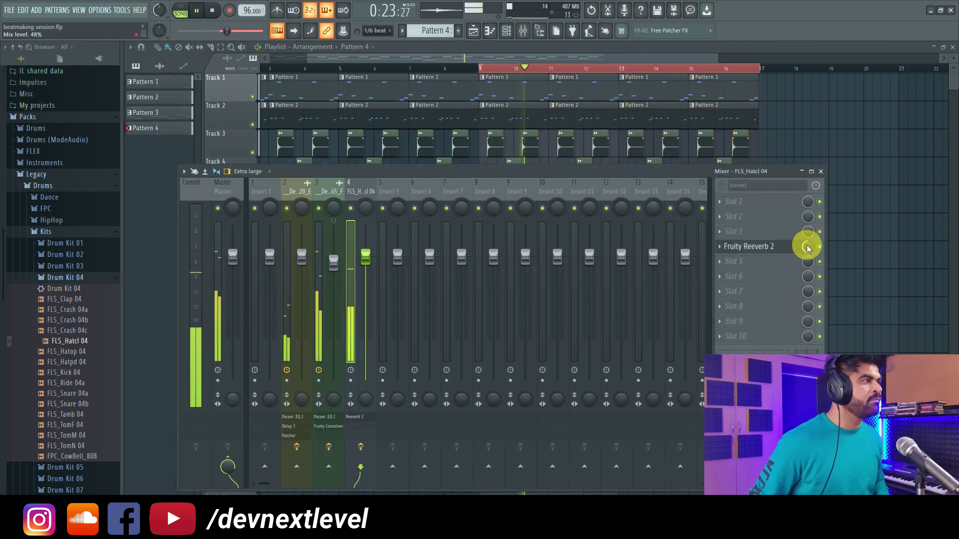
click(792, 247)
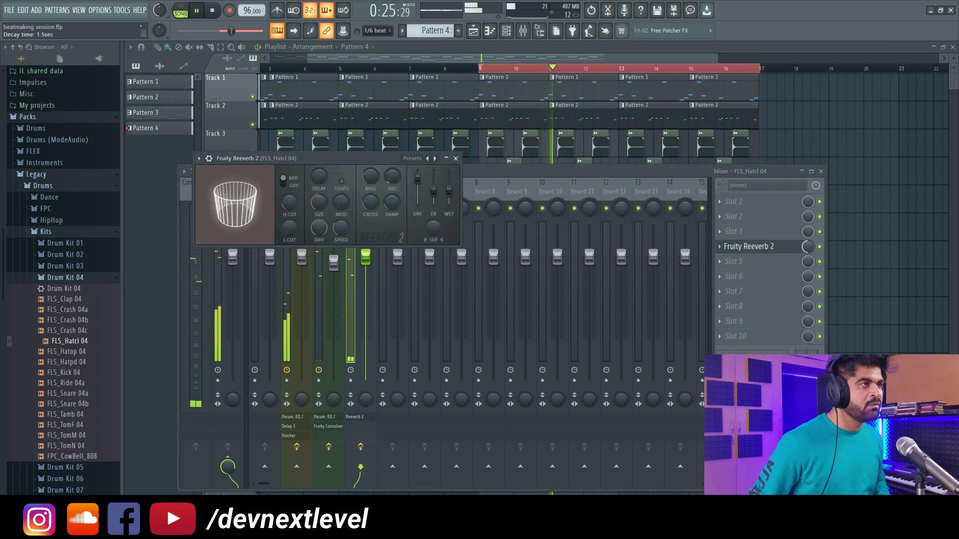
drag(289, 228, 290, 223)
drag(321, 176, 321, 168)
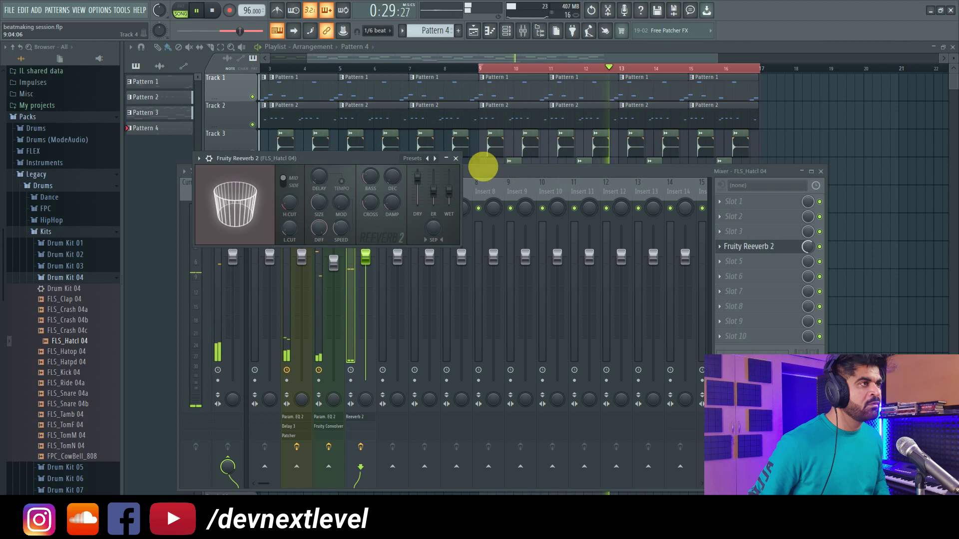
drag(450, 191, 450, 193)
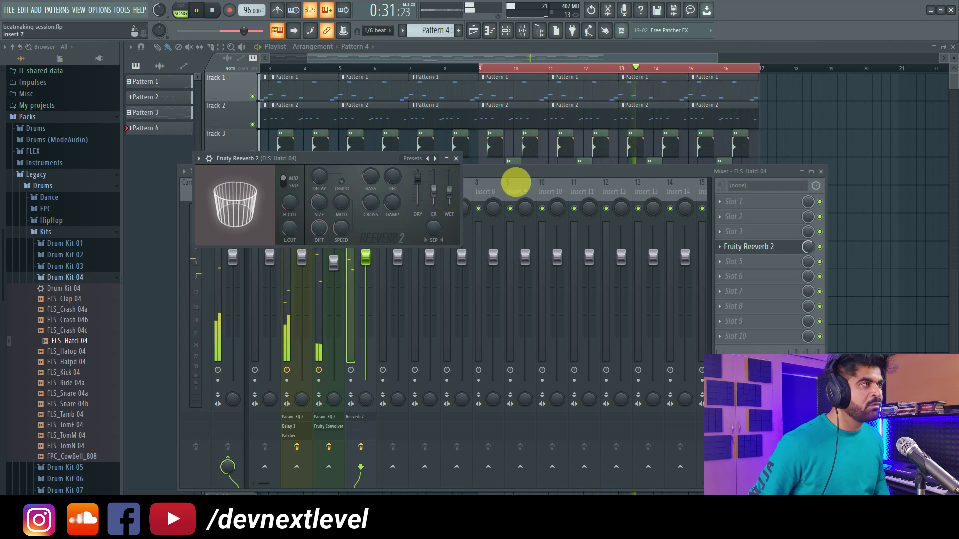
click(922, 159)
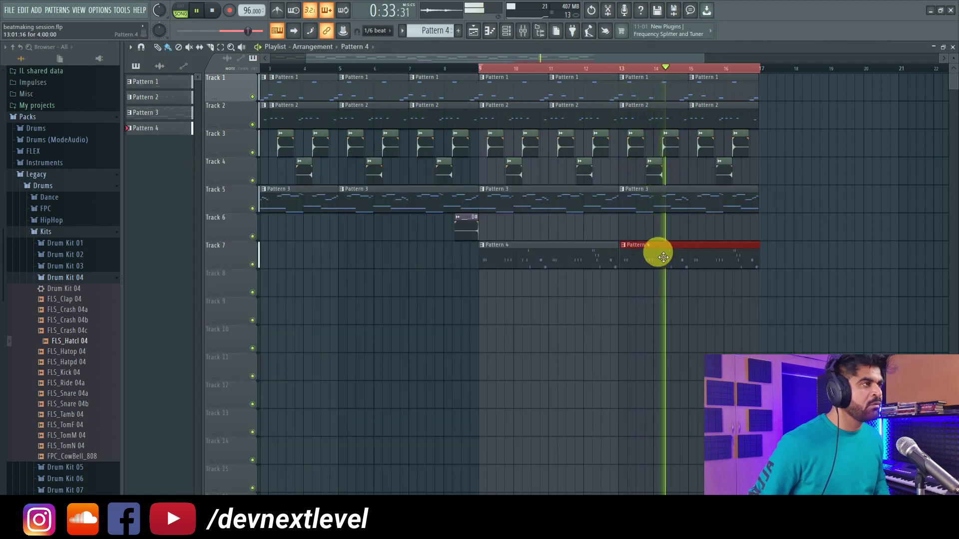
Add a second Pattern 4 clip on Track 7 at bar 13, set the main snap to Line and stop playback.
click(385, 31)
click(375, 44)
drag(621, 229, 635, 253)
key(space)
Audition kick samples in the HipHop drum folder and place HIP_Kick_4 on Track 8 at the start of bar 9.
click(64, 220)
scroll(68, 380, down, 4)
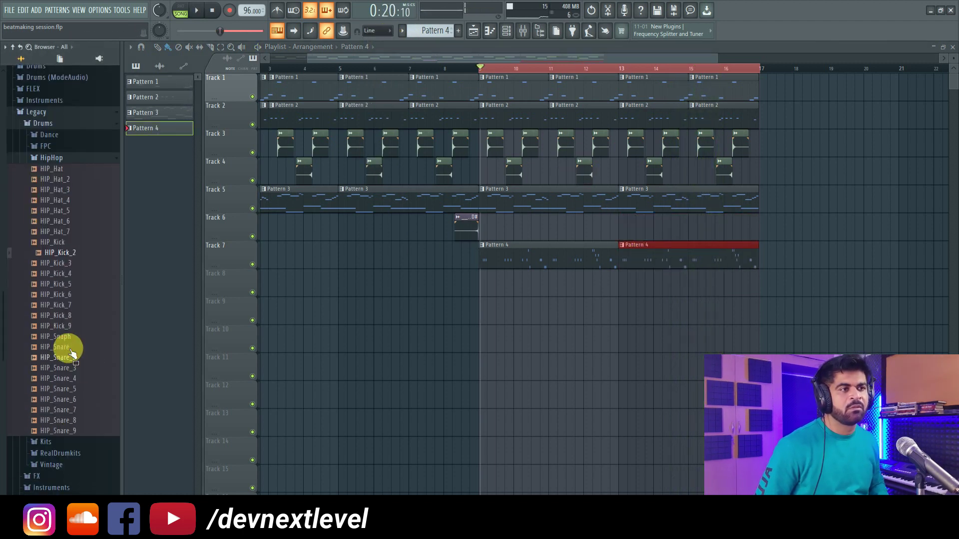
click(72, 316)
click(71, 306)
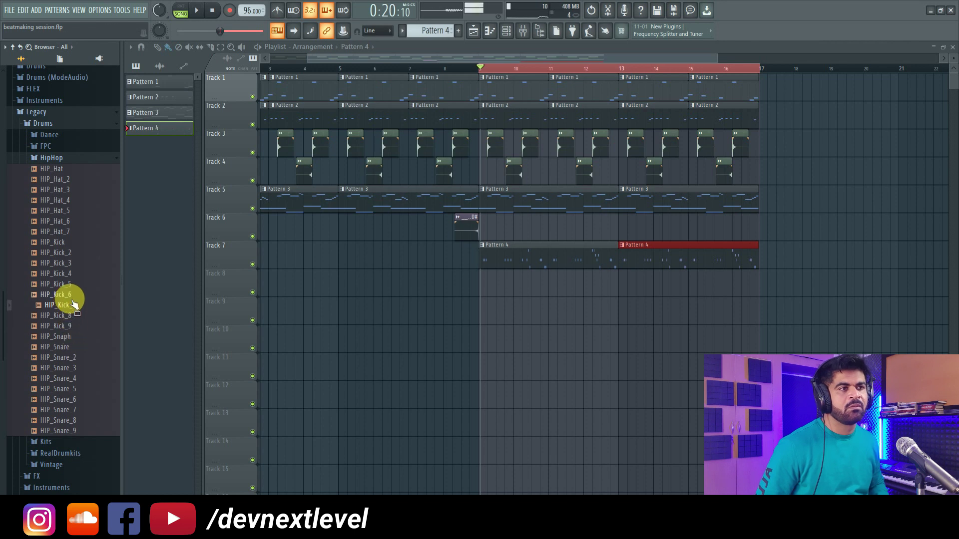
click(75, 284)
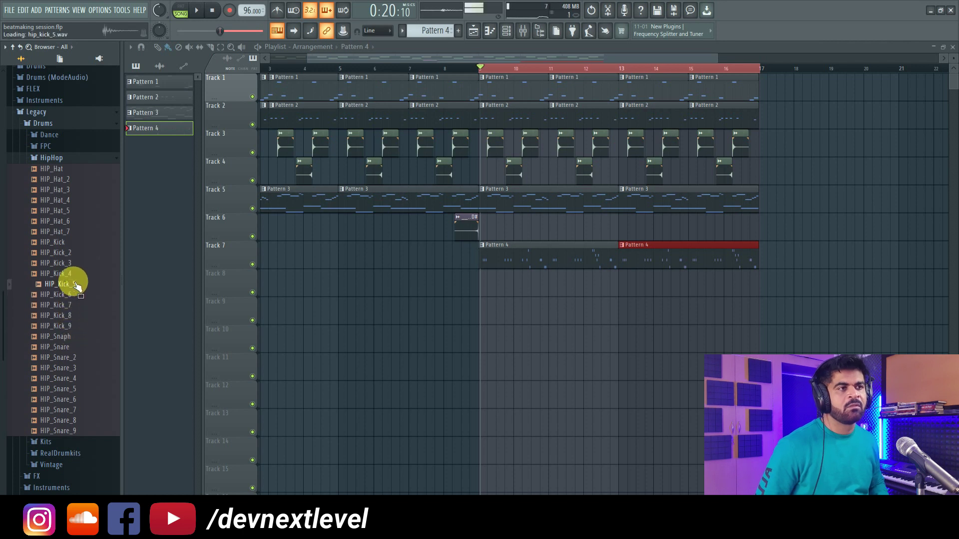
click(74, 255)
drag(72, 277, 477, 285)
Play the arrangement from just before bar 9 to hear the kick, without the time selection.
key(space)
click(454, 67)
scroll(502, 68, up, 2)
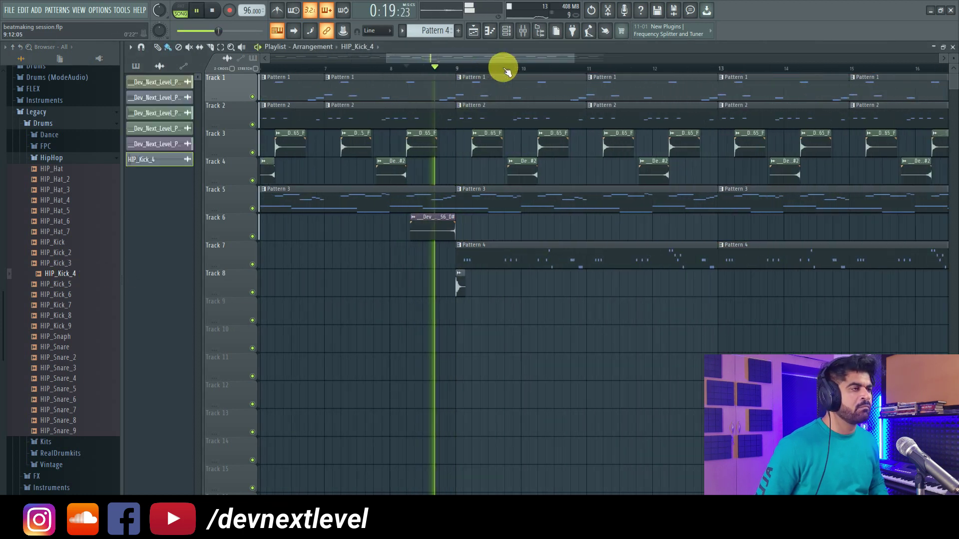
scroll(504, 67, up, 1)
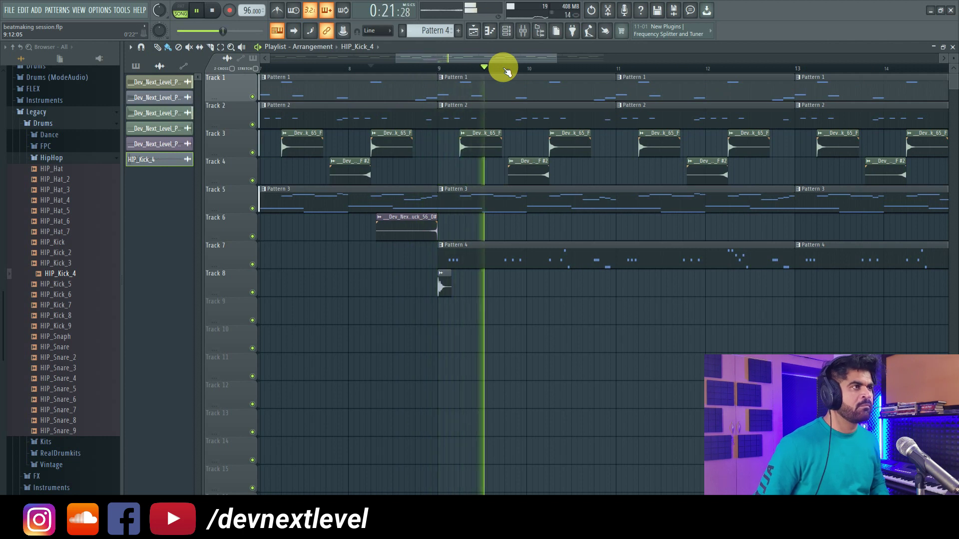
scroll(505, 69, up, 3)
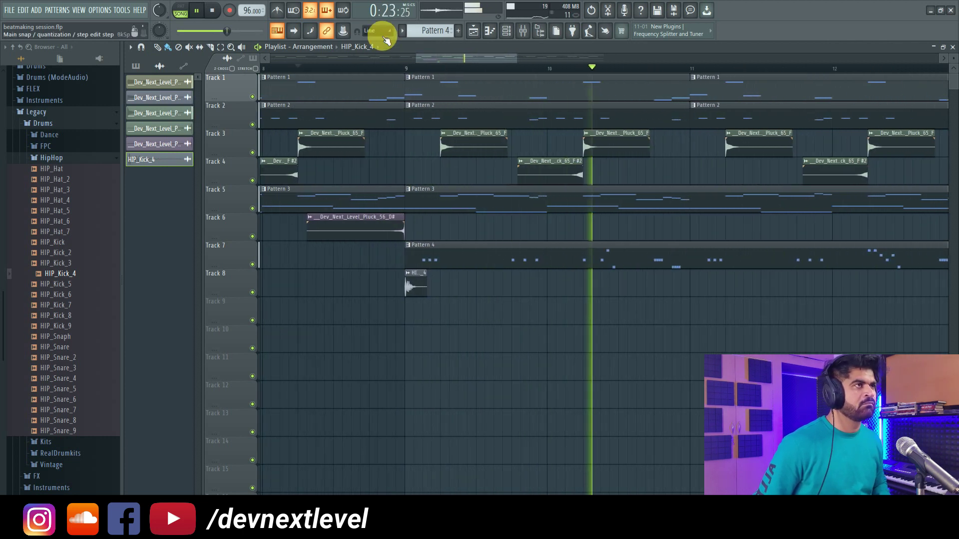
Set the main snap to 1/6 beat, add five more HIP_Kick_4 clips across bar 9 on Tracks 8 and 9, and stop playback.
click(386, 40)
click(385, 118)
click(402, 69)
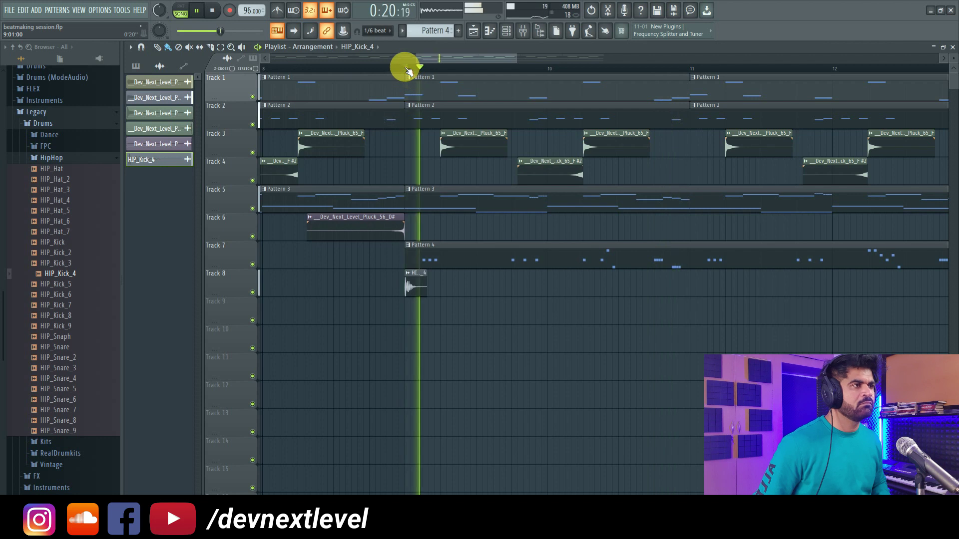
scroll(492, 71, up, 2)
click(451, 284)
click(465, 310)
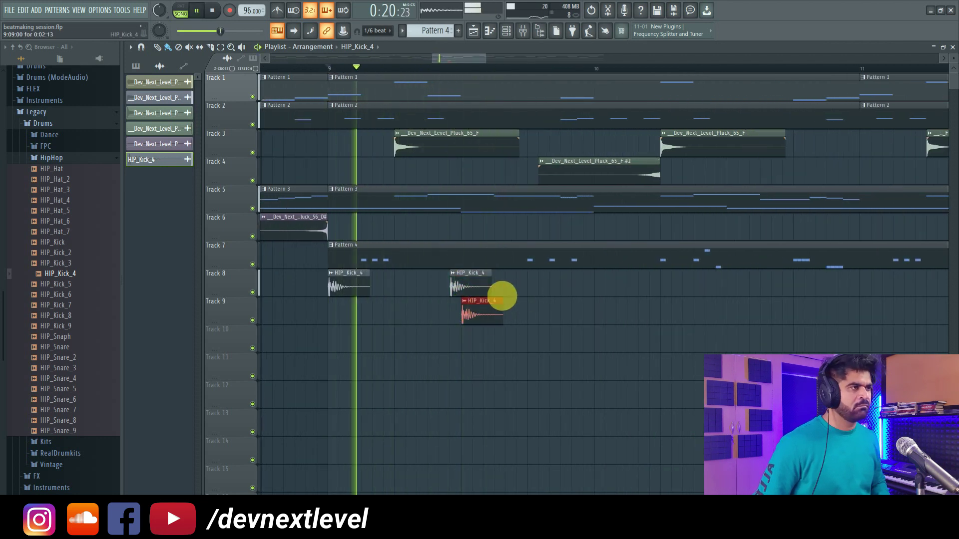
click(497, 283)
click(567, 294)
click(578, 310)
key(space)
Open the HIP_Kick_4 channel settings, replace its sample with HIP_Kick_6 and play the beat to check it.
double_click(353, 282)
click(66, 327)
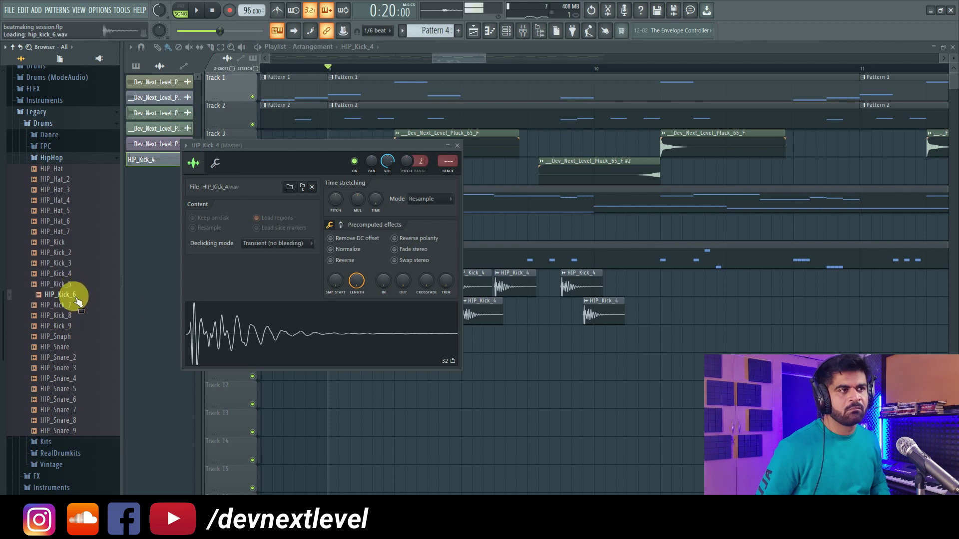
drag(77, 299, 235, 321)
key(space)
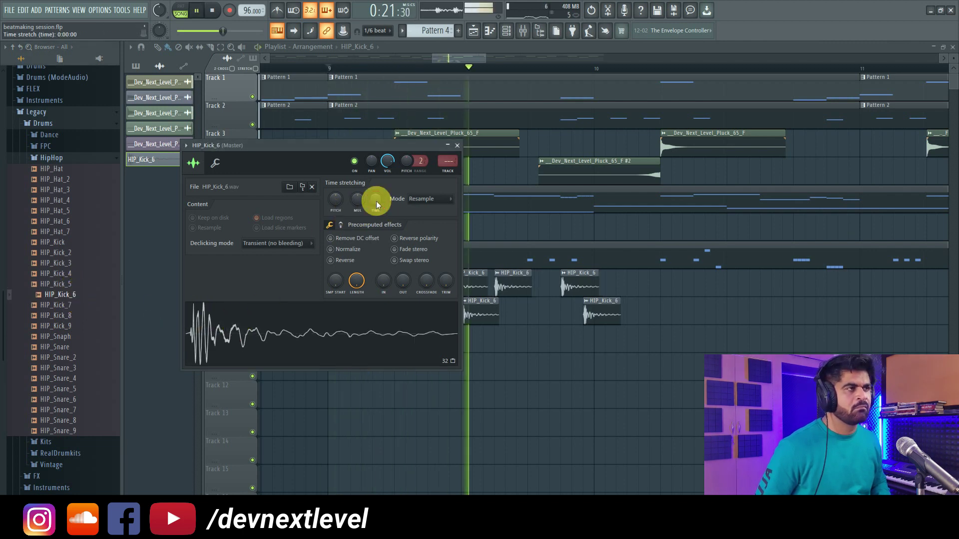
key(space)
Try HIP_Kick_7 as the kick channel's sample and play the beat with it.
drag(62, 305, 219, 321)
key(space)
key(space)
Audition the HipHop folder's kick samples between HIP_Kick_2 and HIP_Kick_9 again to compare them.
click(73, 254)
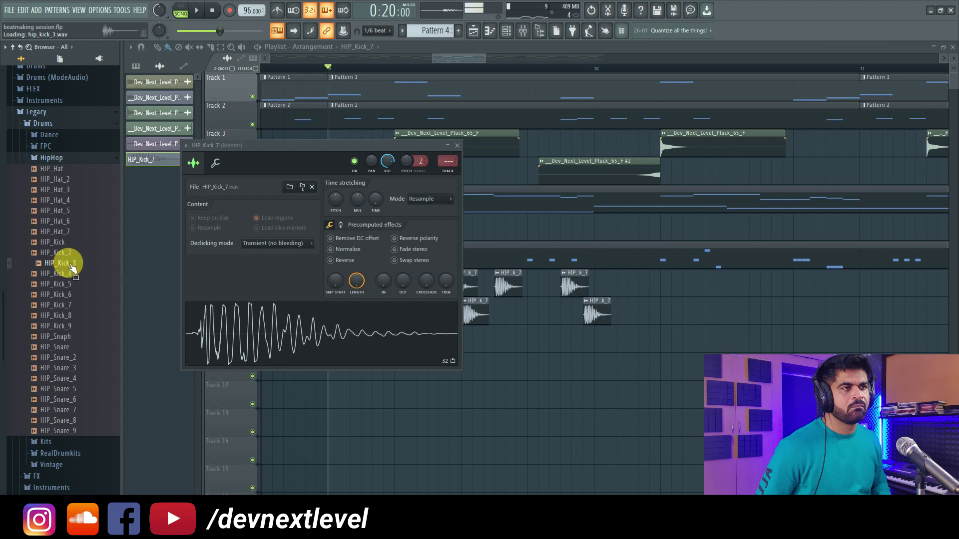
click(64, 275)
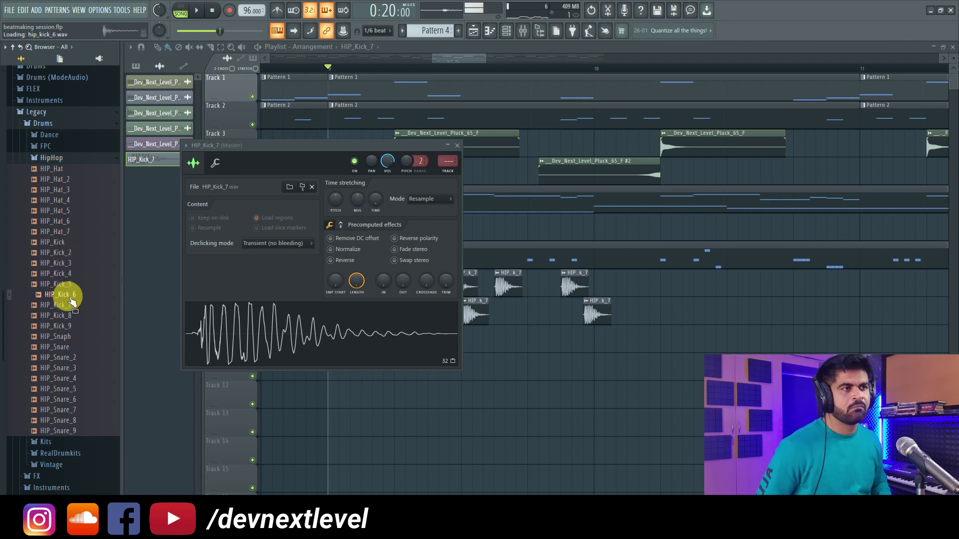
click(70, 306)
click(72, 326)
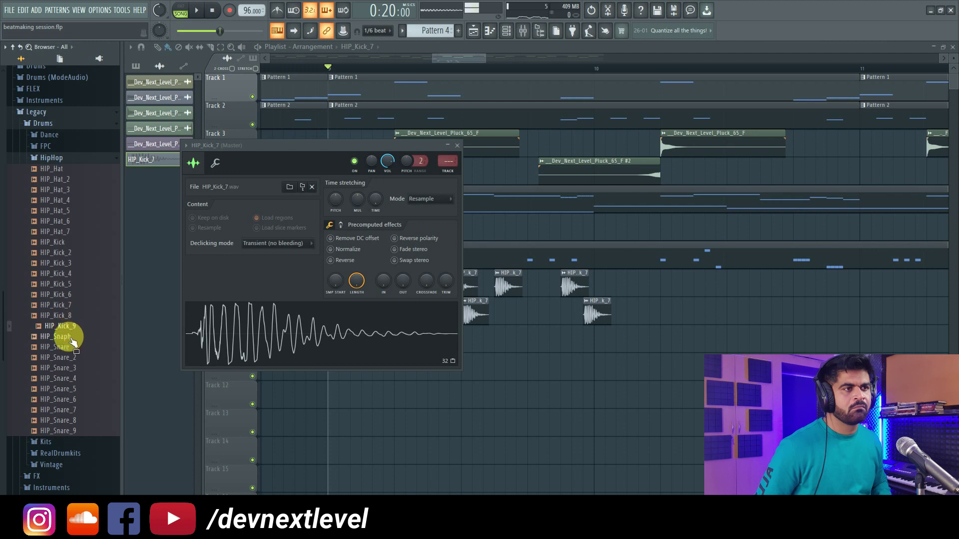
click(71, 295)
click(68, 282)
click(67, 265)
click(68, 274)
Load HIP_Kick_6 back into the kick channel and play the beat from bar 9.
click(68, 284)
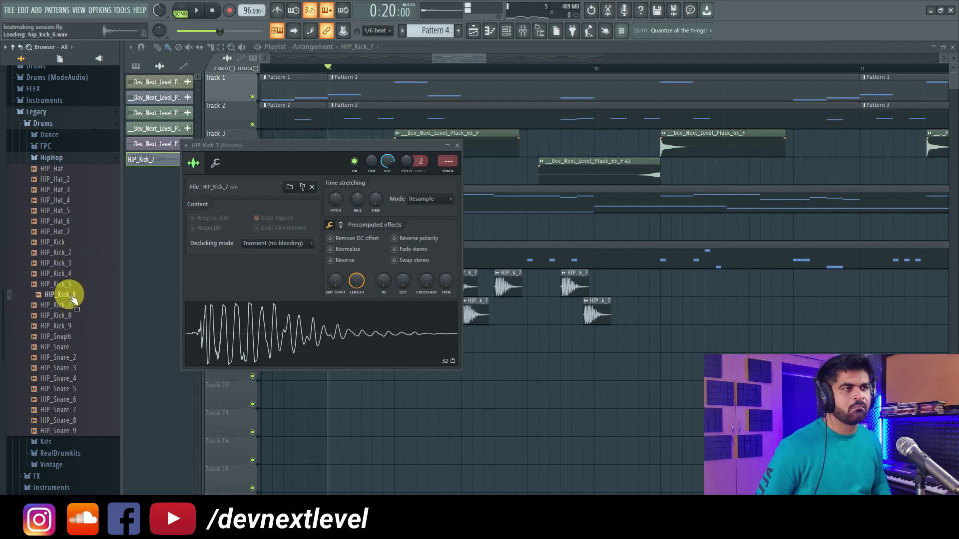
key(space)
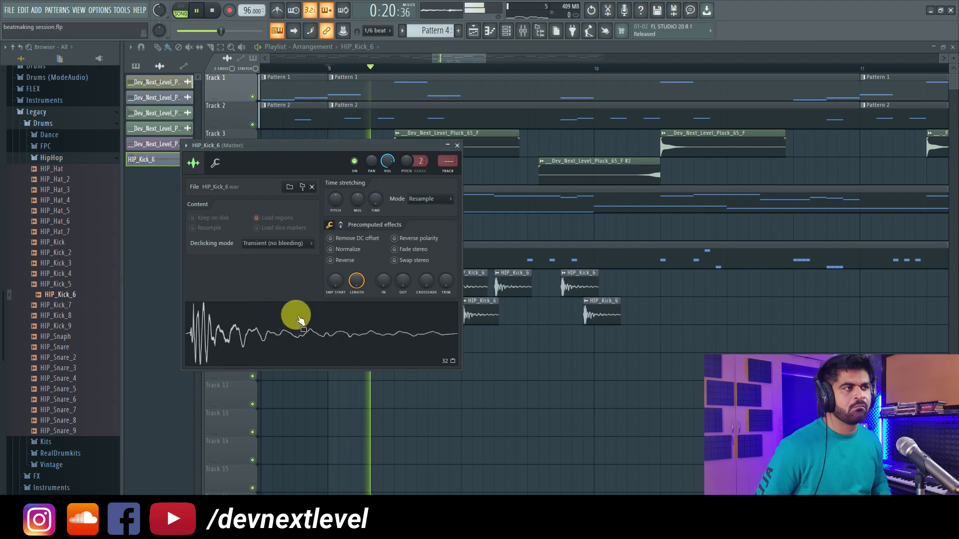
key(space)
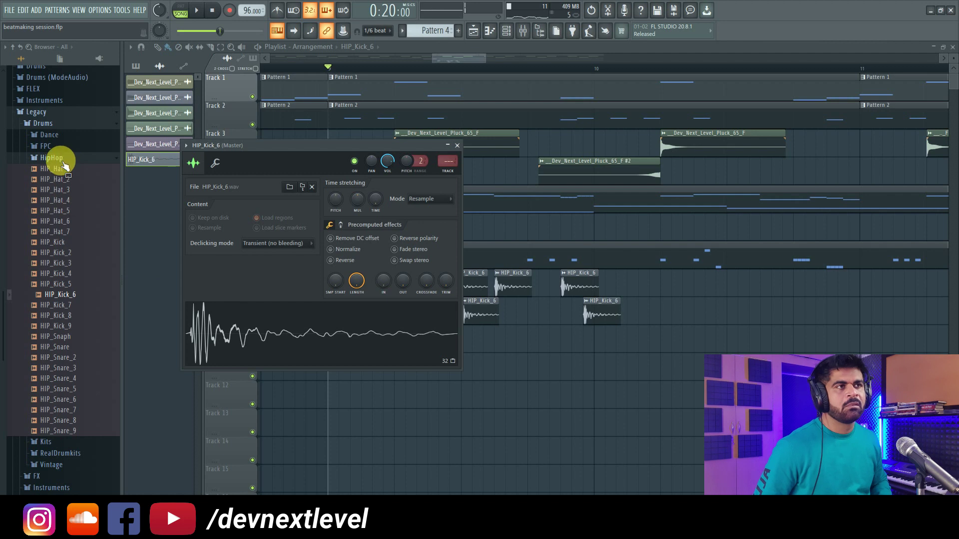
Look through the Legacy FPC and Vintage drum folders for another kick sample.
click(58, 147)
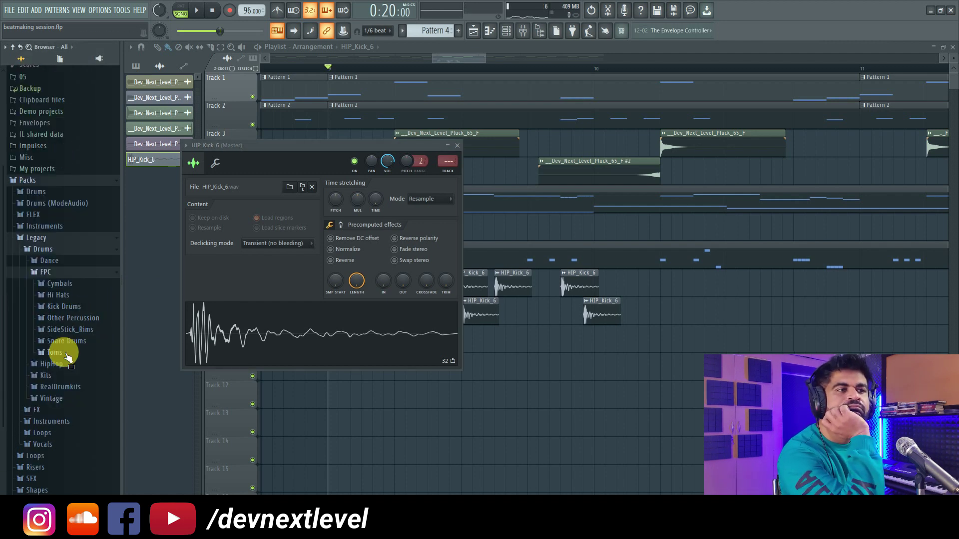
click(52, 398)
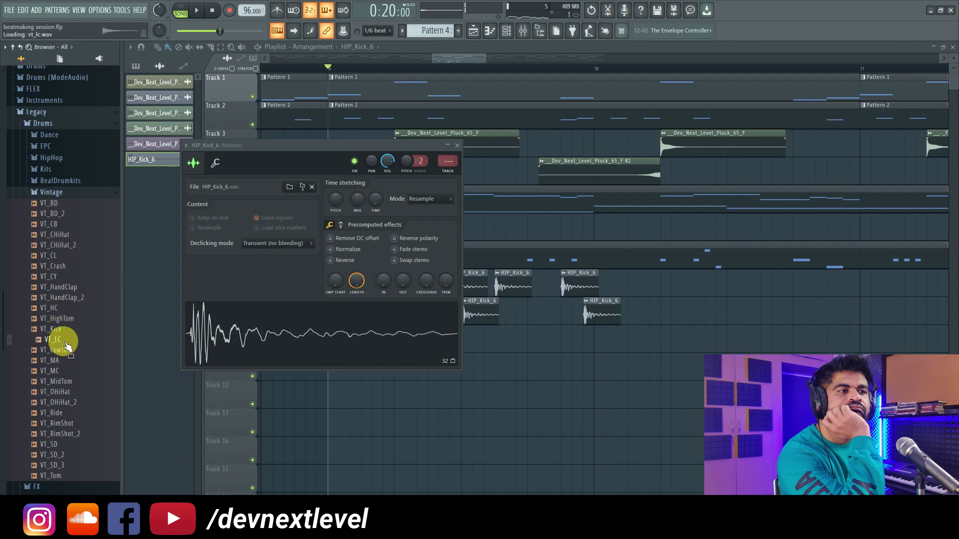
scroll(71, 442, down, 5)
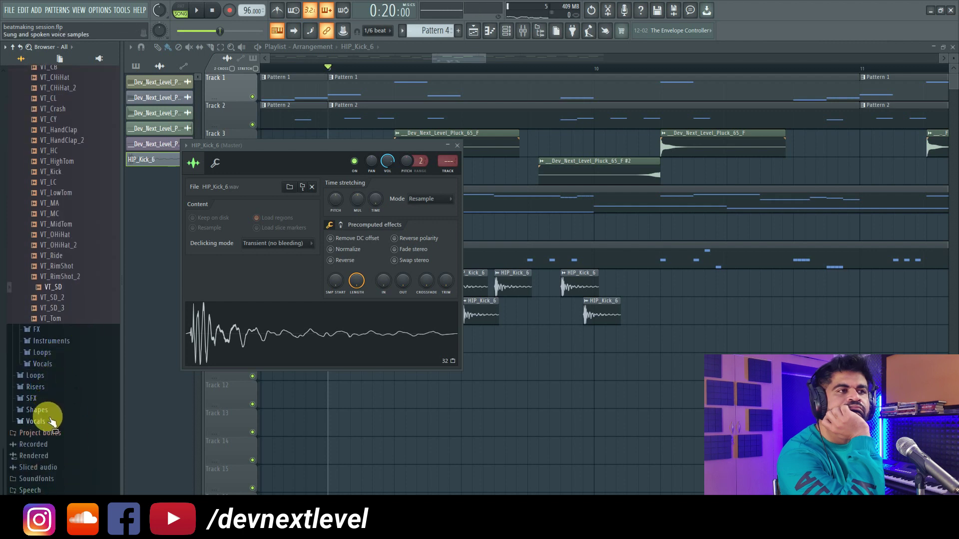
scroll(50, 419, up, 10)
Open the Kicks folder of the Drums (ModeAudio) pack and audition its Attack Kick samples.
click(58, 293)
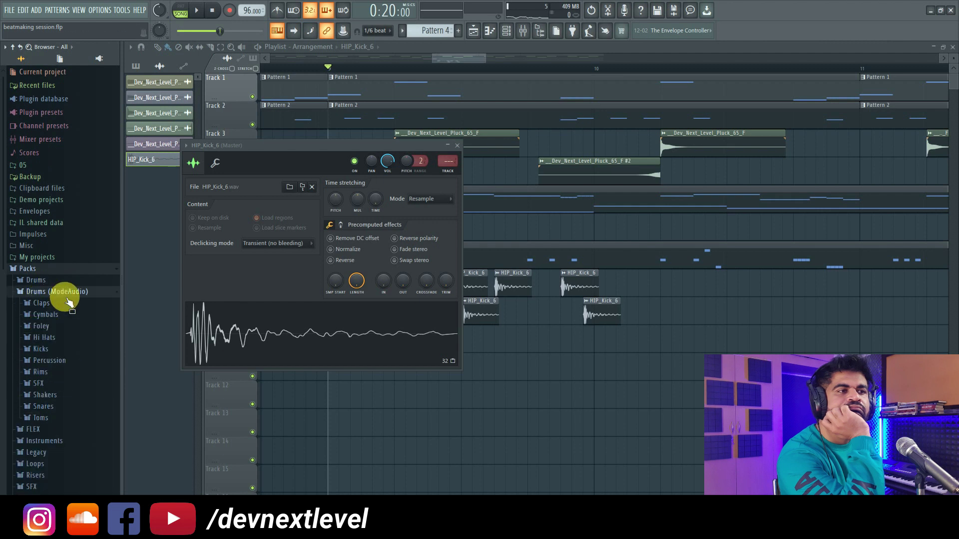
click(56, 349)
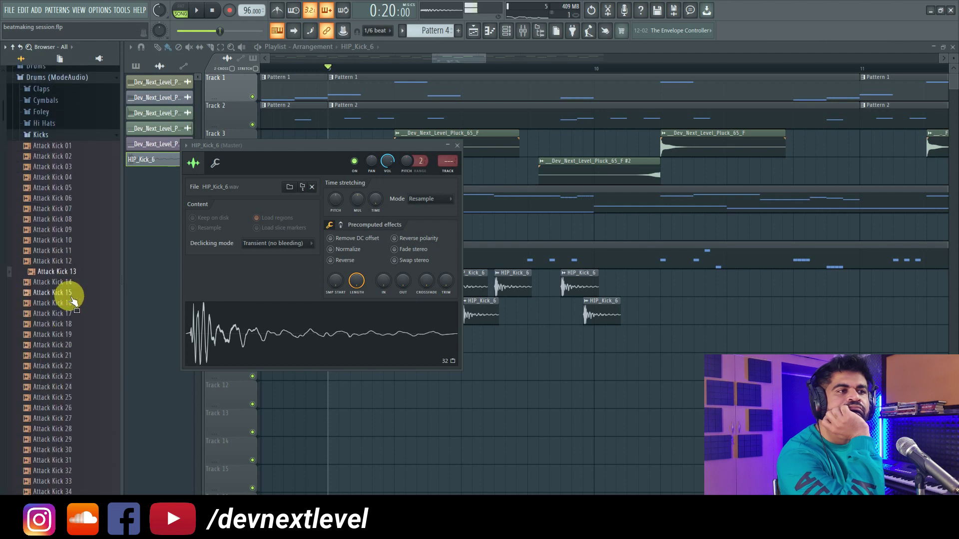
scroll(64, 339, down, 20)
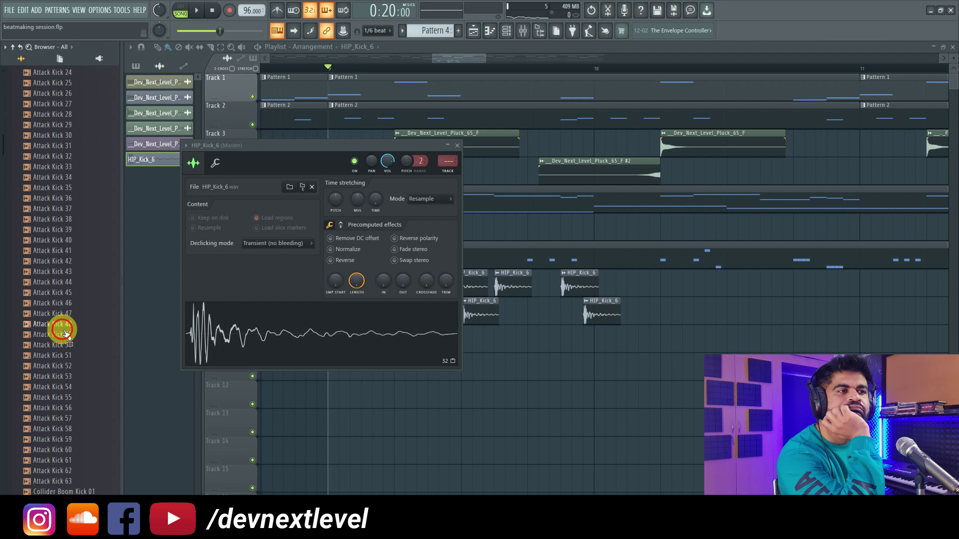
click(66, 336)
scroll(64, 332, down, 14)
Audition several Fracture Kick samples, including numbers 01, 05, 07, 10 and 17.
click(66, 263)
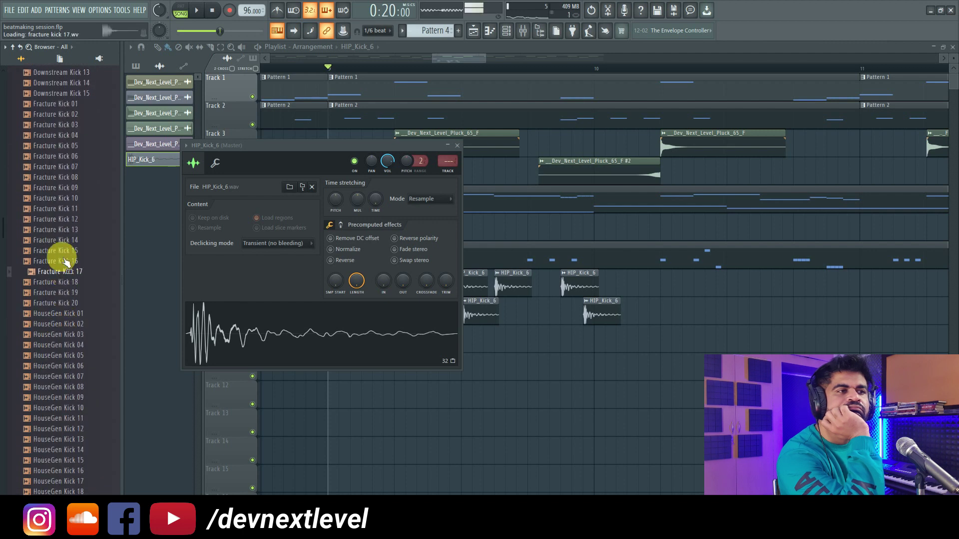
click(60, 198)
click(64, 167)
click(67, 146)
click(62, 104)
click(73, 272)
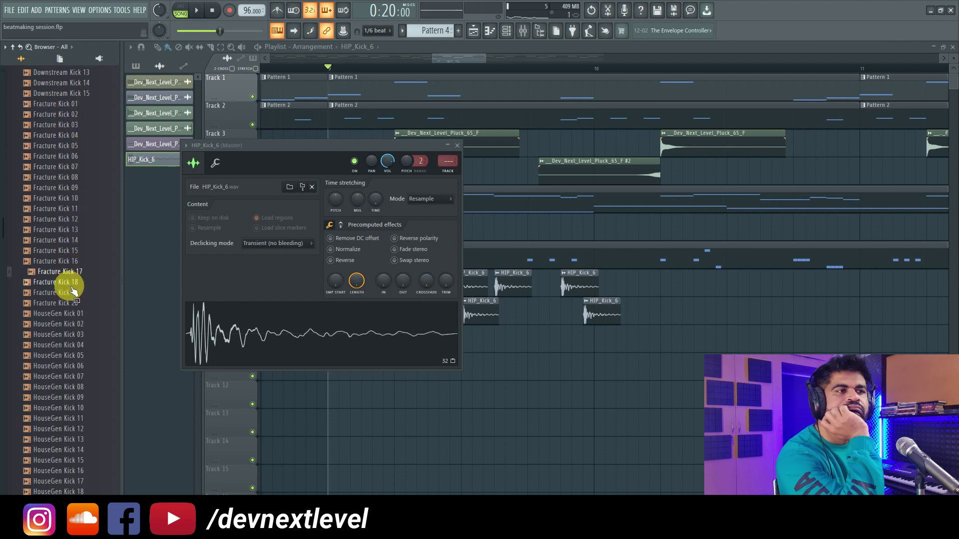
Audition samples from the HouseGen Kick and Hyper kick groups.
scroll(75, 327, down, 14)
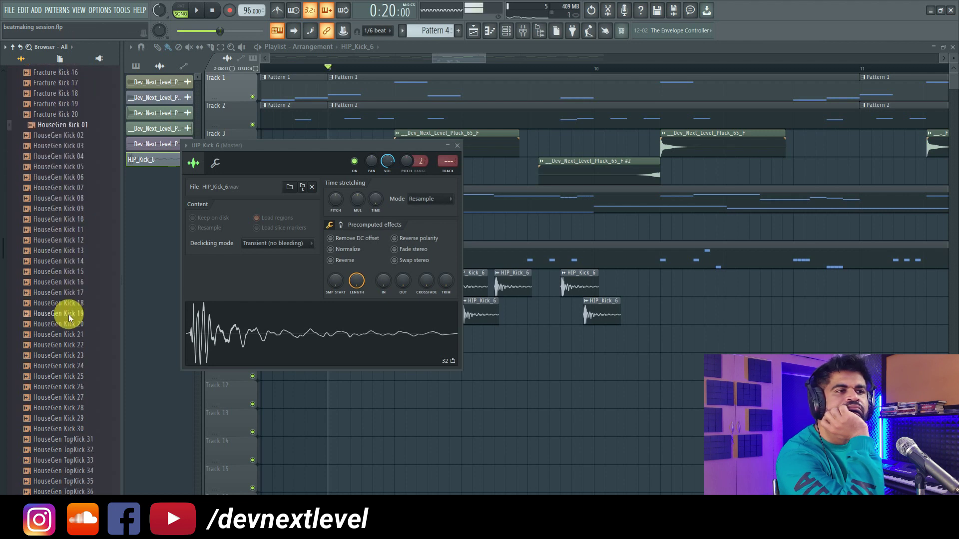
click(64, 252)
click(60, 335)
scroll(63, 336, down, 6)
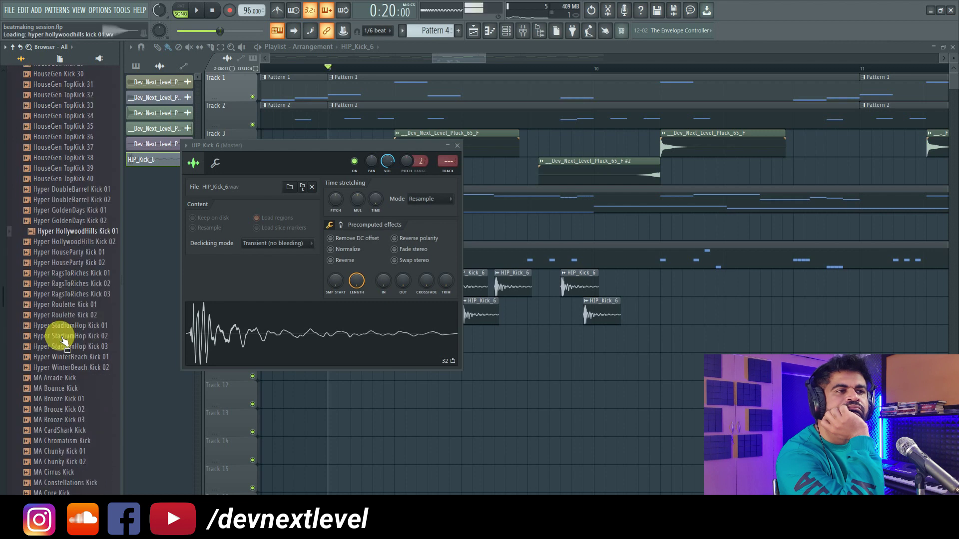
click(64, 252)
click(69, 304)
Audition further kick samples from the Hyper group to the MA group, including MA Lumen Kick.
scroll(71, 326, down, 2)
click(69, 283)
scroll(61, 319, down, 4)
click(65, 305)
click(59, 336)
scroll(60, 341, down, 6)
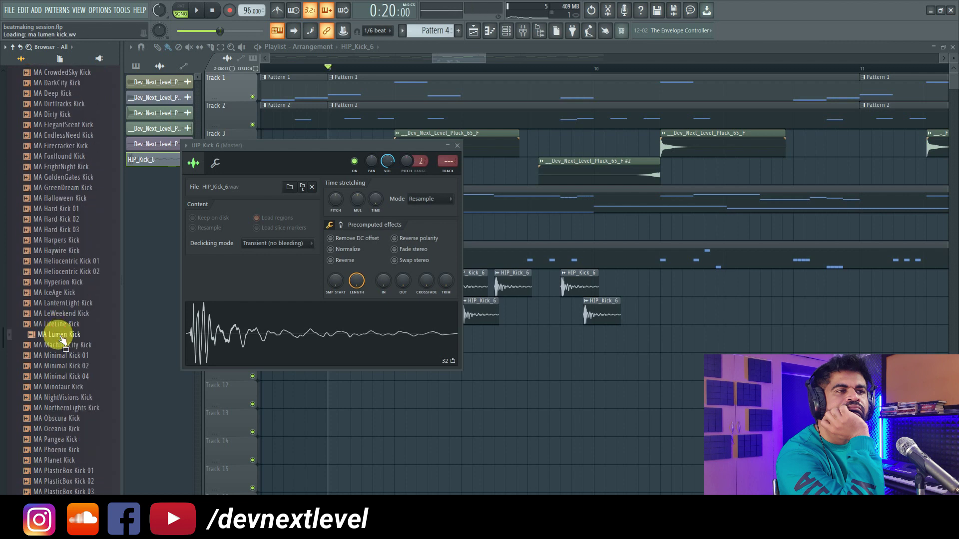
Audition MA kick samples, including Heliocentric Kick 01, Minimal Kick 04 and SnowSteps Kick.
click(58, 261)
scroll(64, 368, down, 6)
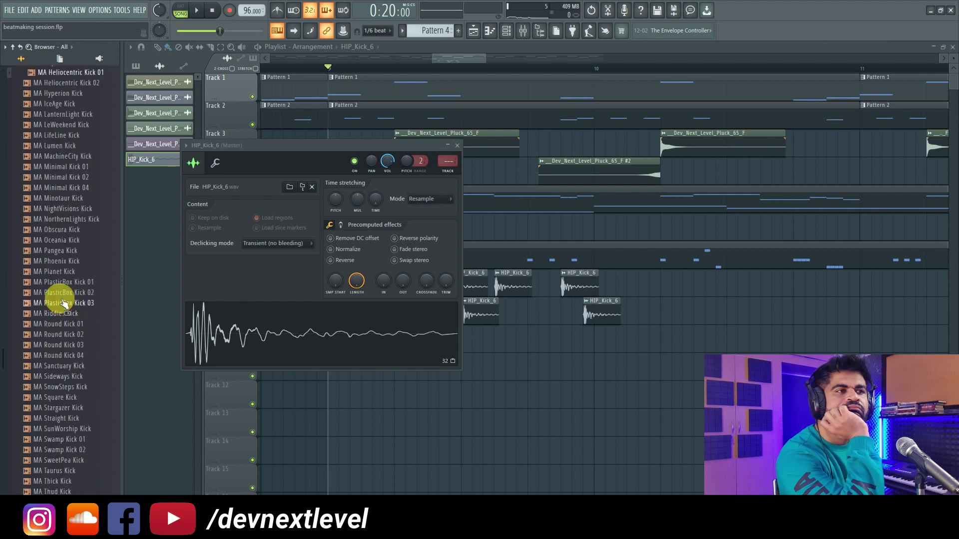
click(64, 189)
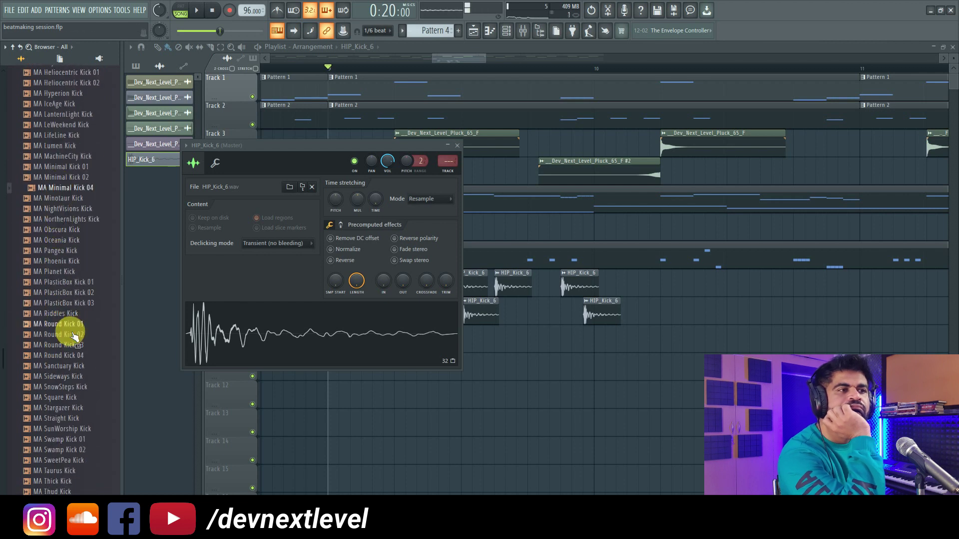
click(72, 386)
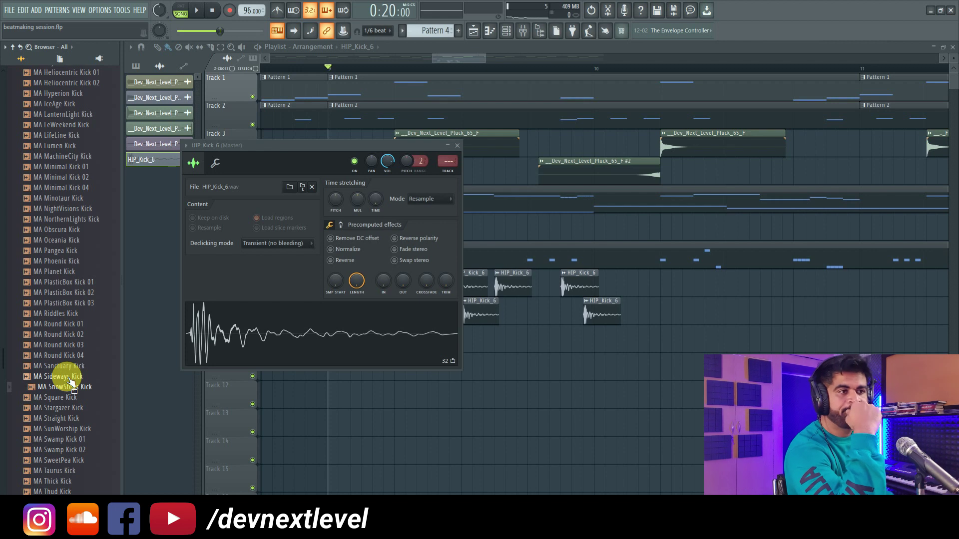
scroll(66, 439, down, 10)
Audition Power CrunchKick samples, including number 15, and several Power LongKick samples.
click(67, 325)
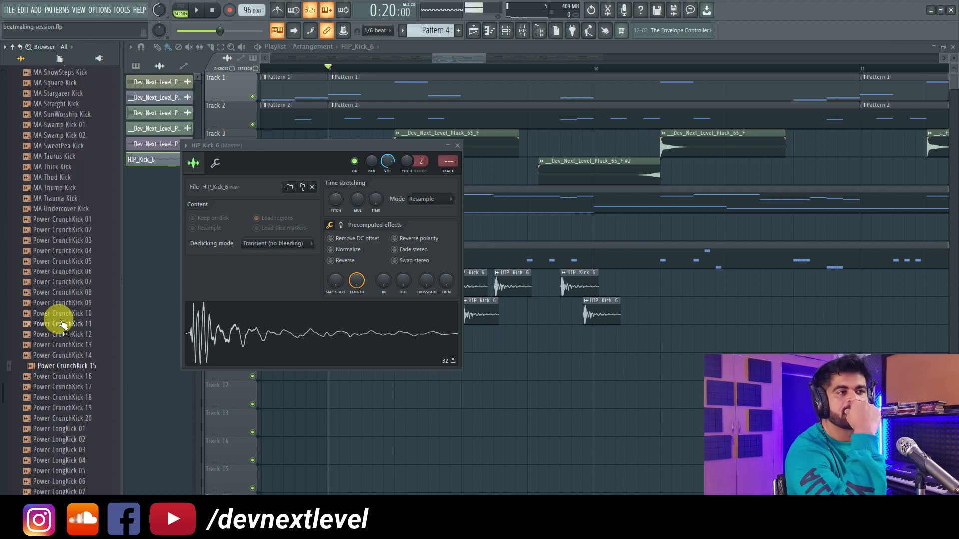
click(70, 334)
click(67, 429)
scroll(64, 415, down, 8)
click(67, 366)
Audition Power ShortKick samples, including numbers 13 and 23, and Undercover Kick 01.
scroll(67, 405, down, 8)
click(64, 344)
click(70, 366)
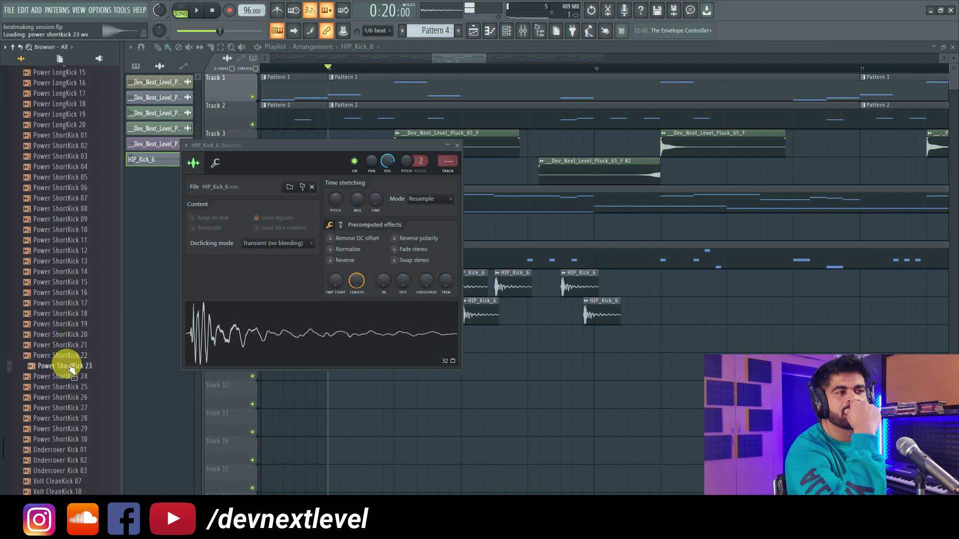
click(70, 397)
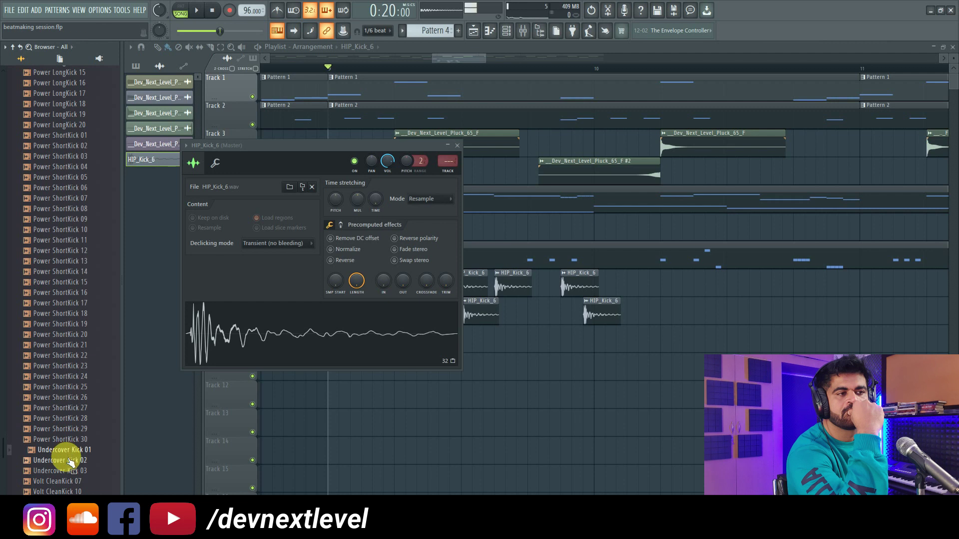
click(64, 367)
click(65, 335)
click(68, 314)
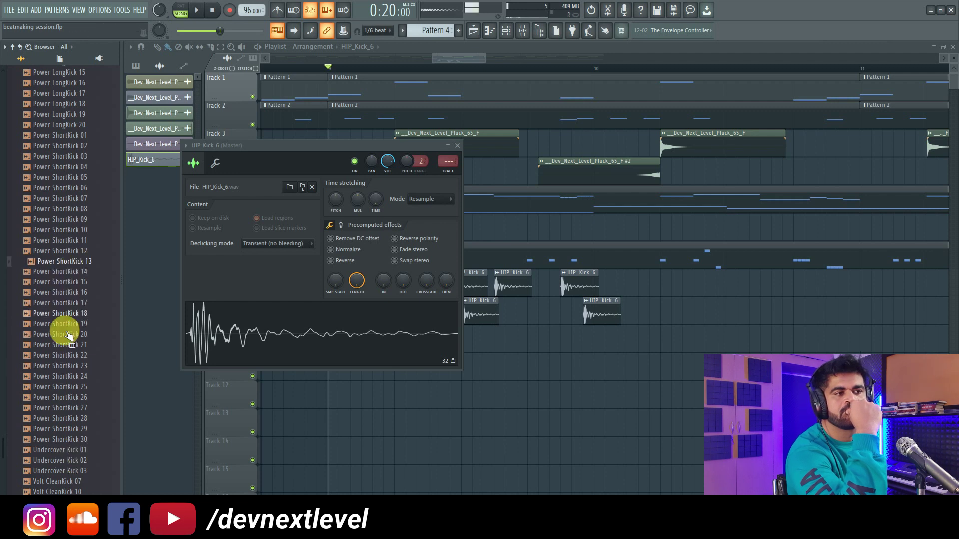
Audition Volt SatKick samples, including numbers 14 and 24.
scroll(65, 325, down, 8)
click(62, 355)
click(70, 408)
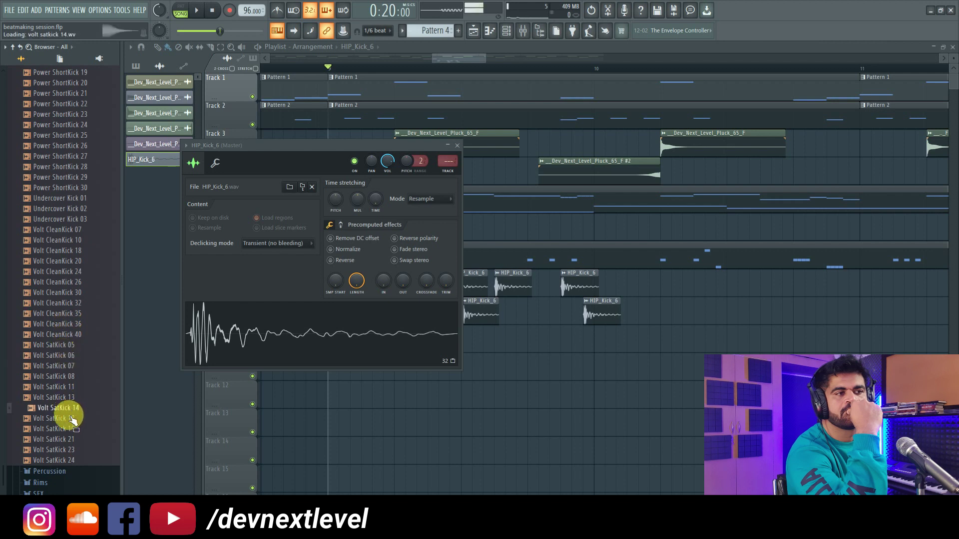
click(69, 450)
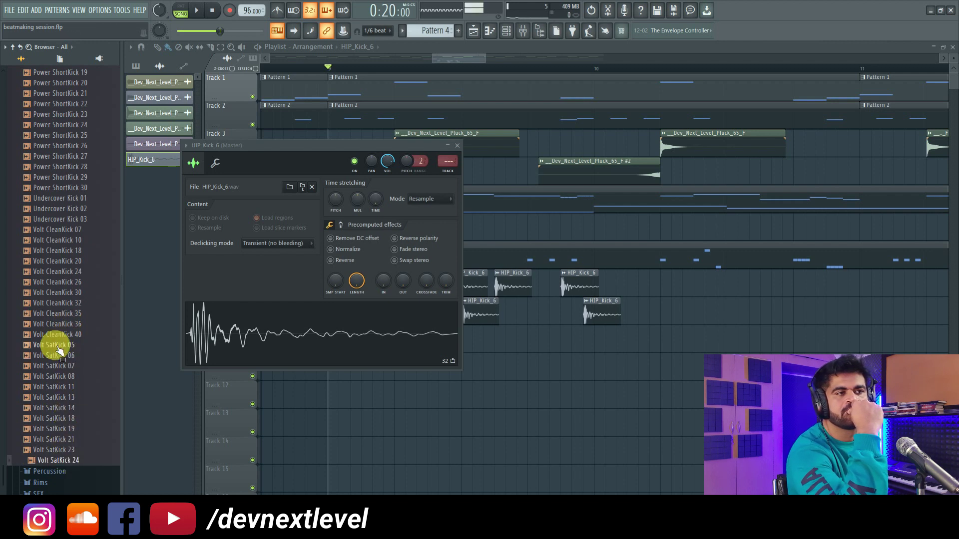
Audition the Volt CleanKick samples from number 35 back to number 10.
click(74, 302)
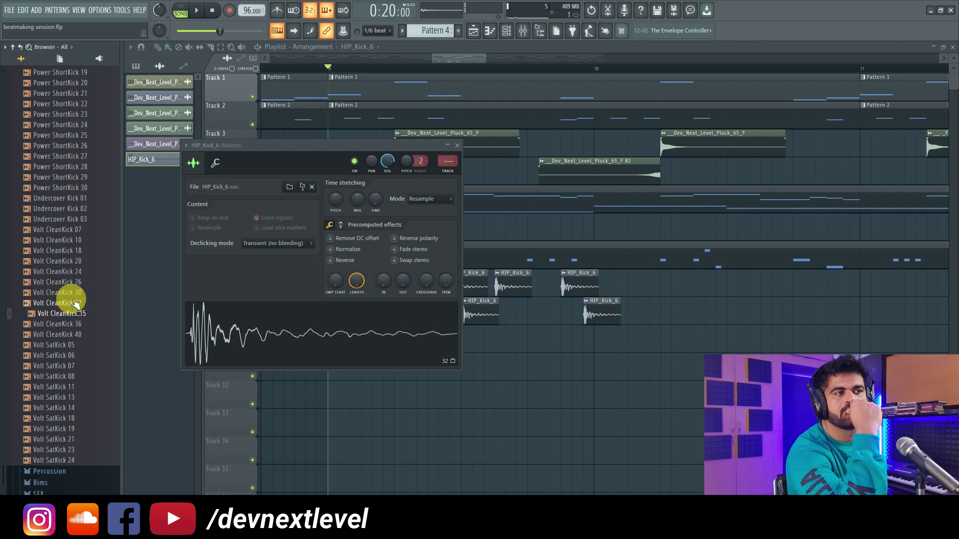
click(73, 283)
click(74, 271)
click(73, 261)
click(72, 251)
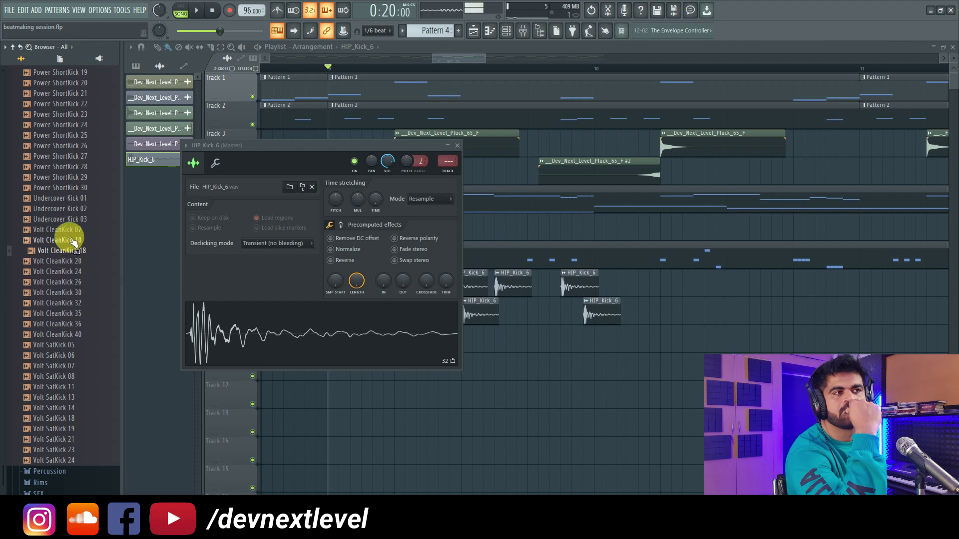
click(71, 240)
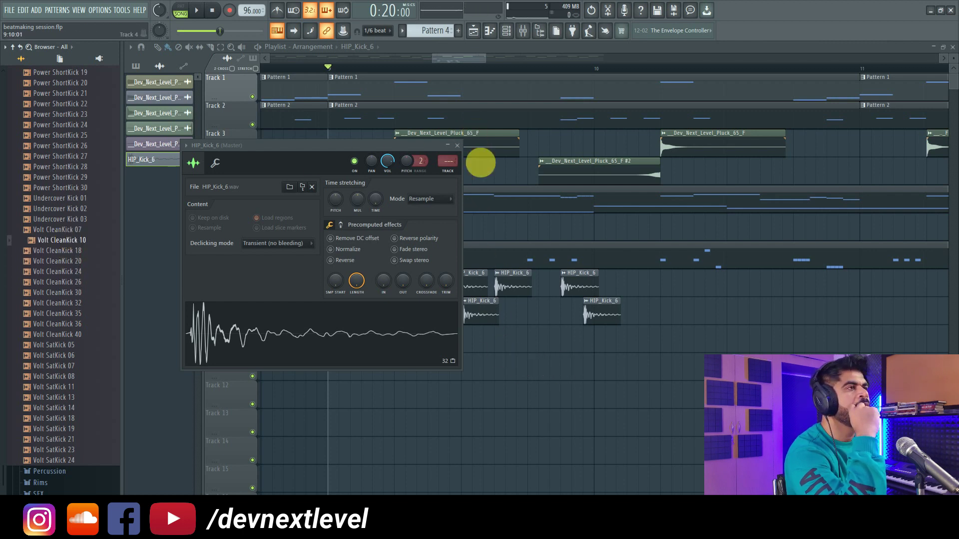
Show the channel rack and audition Volt SatKick 14 and several Attack Kick samples, including numbers 34 and 09.
click(506, 30)
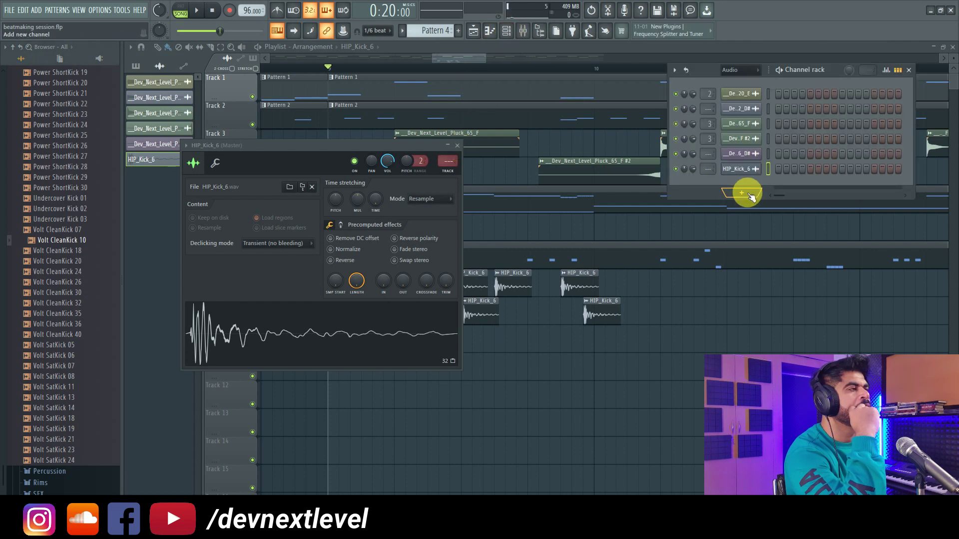
click(50, 407)
scroll(58, 420, down, 4)
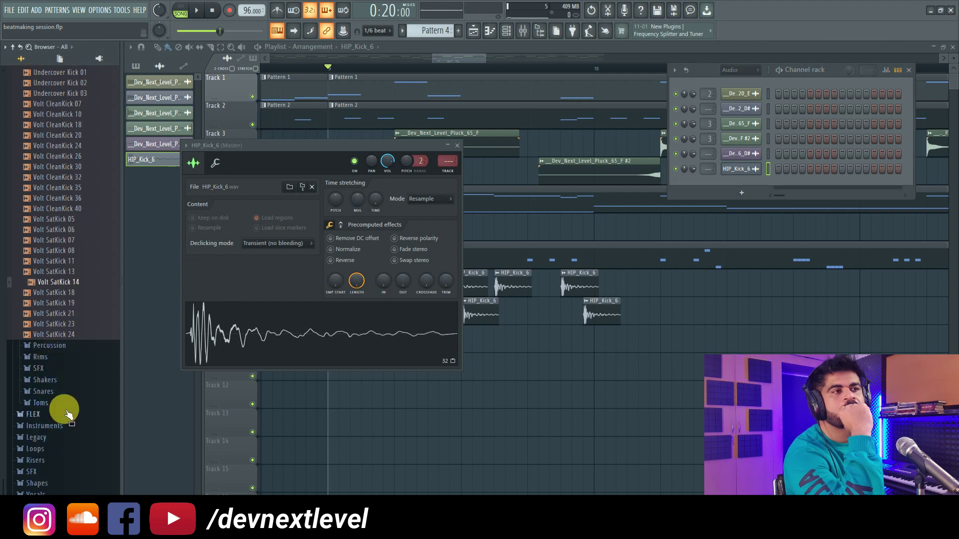
scroll(69, 415, up, 20)
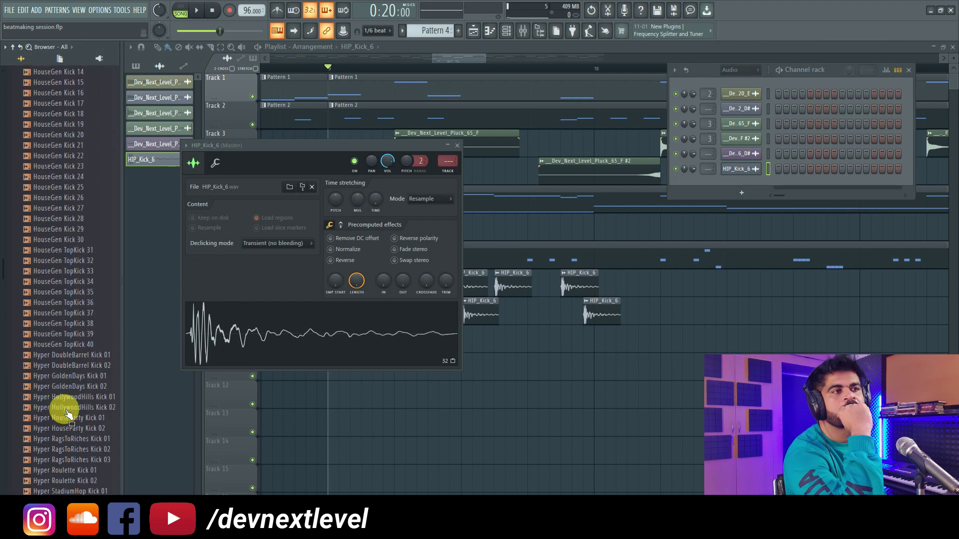
scroll(67, 409, up, 20)
click(68, 369)
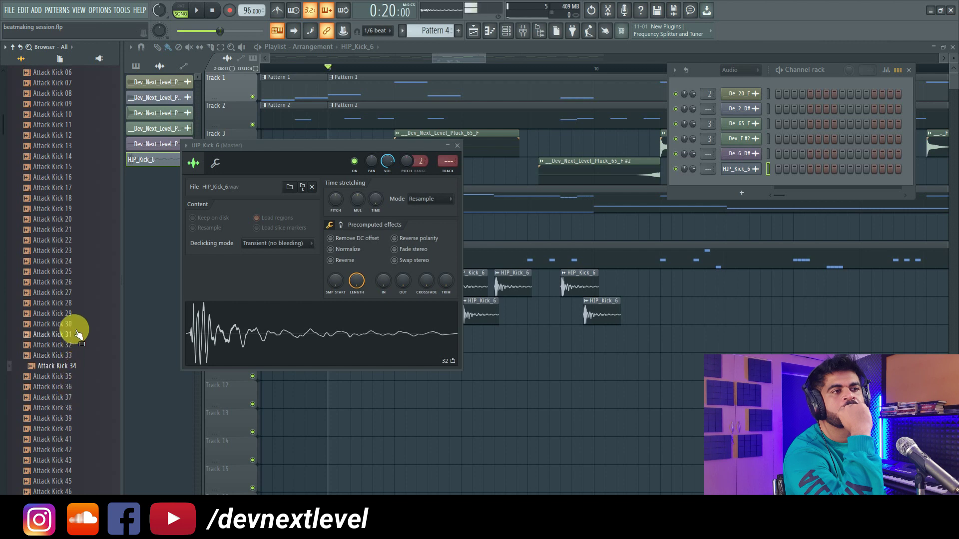
click(70, 303)
scroll(75, 305, up, 5)
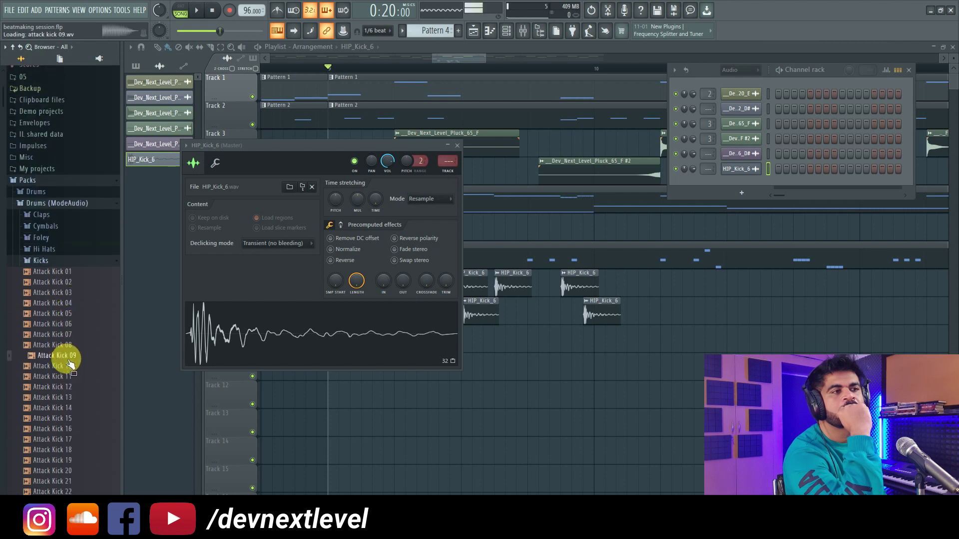
Replace the HIP_Kick_6 sample in the kick channel with Attack Kick 04 and play the arrangement.
drag(75, 309, 208, 332)
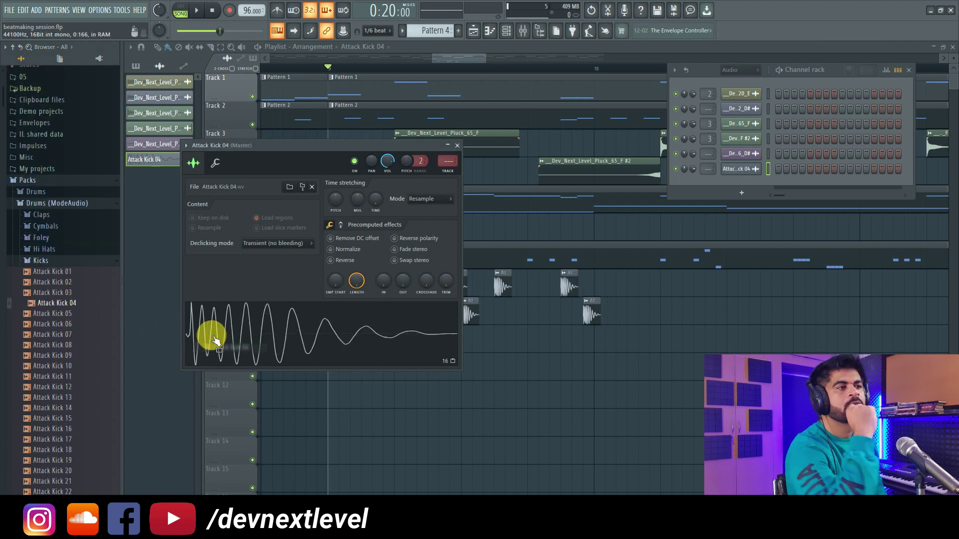
key(space)
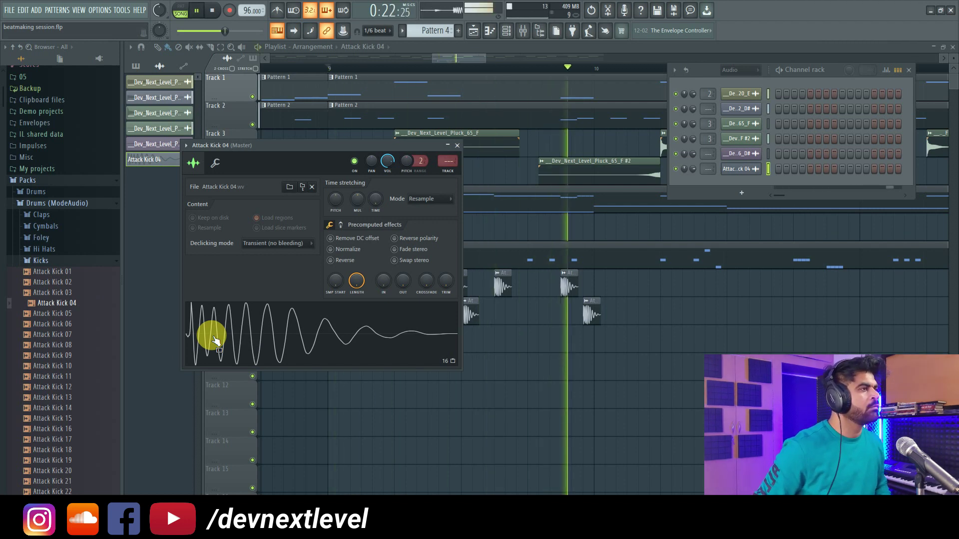
key(space)
Audition Attack Kick 03 and 06, then open the Kicks folder of the Drums pack and look through it.
click(51, 294)
click(52, 324)
click(74, 205)
click(52, 278)
click(67, 319)
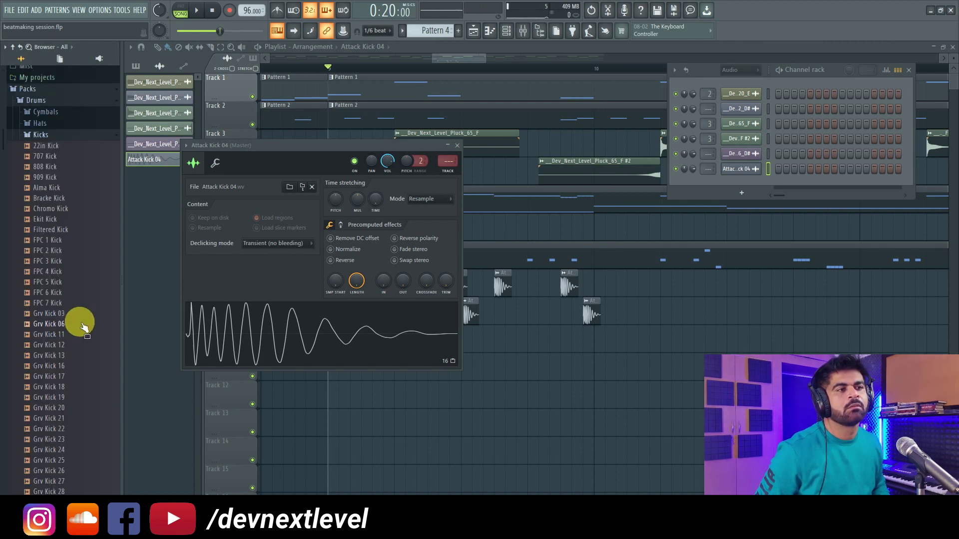
scroll(79, 327, down, 15)
scroll(82, 331, down, 5)
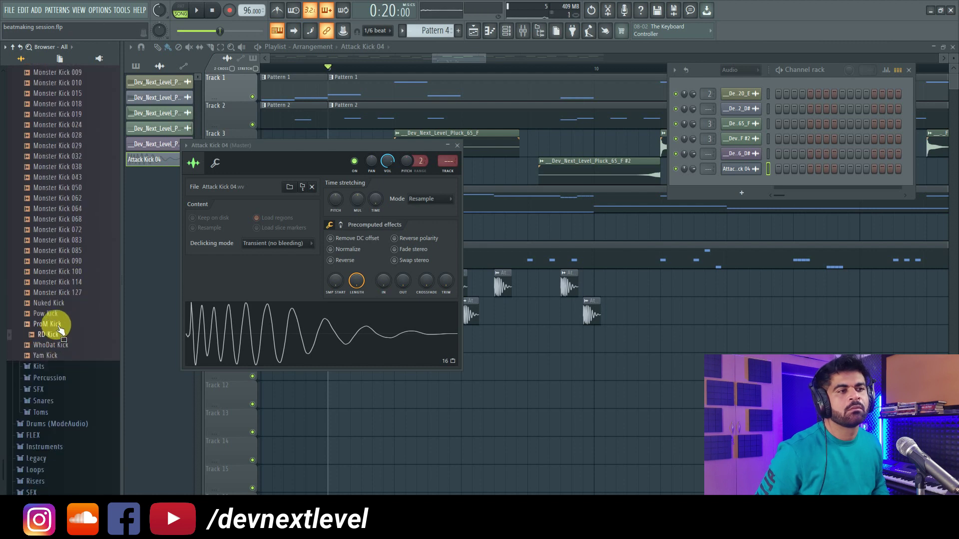
Audition Drums pack kicks from the Monster Kick samples back to Jung Kick.
click(63, 272)
click(64, 219)
click(66, 198)
scroll(70, 209, up, 4)
click(70, 271)
scroll(75, 296, up, 8)
click(67, 285)
scroll(55, 230, up, 6)
click(59, 231)
scroll(75, 230, up, 8)
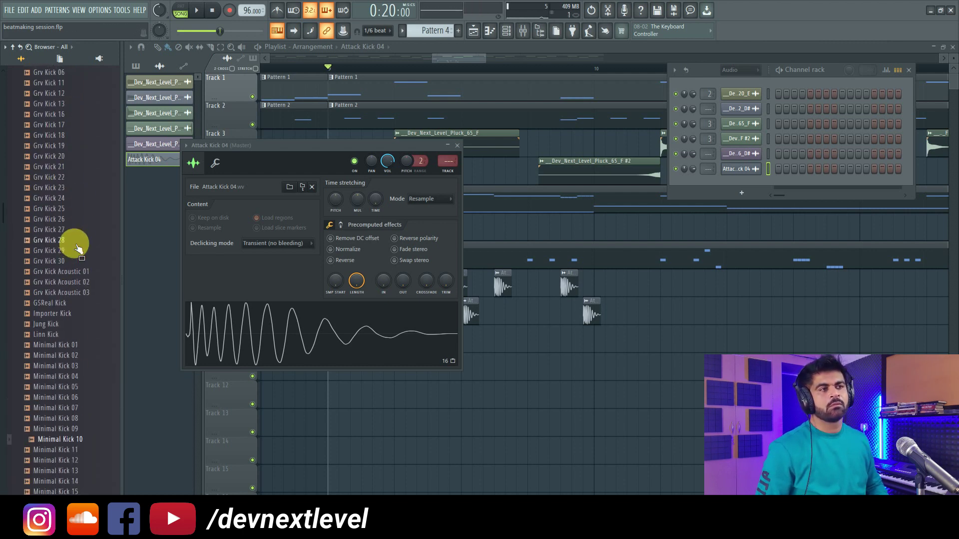
Audition more Drums pack kicks, including FPC 5 Kick, Ekit Kick and Minimal Kick 27.
scroll(63, 309, up, 6)
click(67, 324)
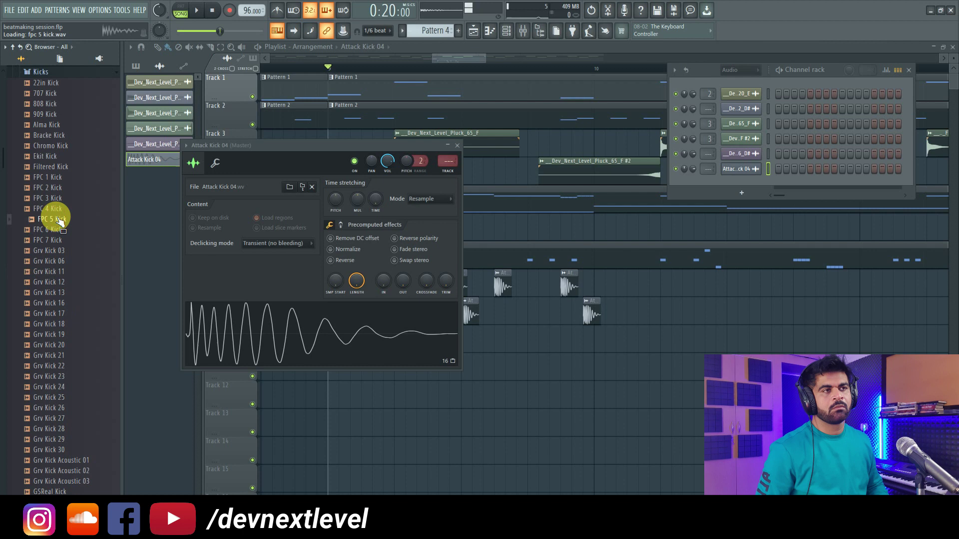
scroll(80, 235, up, 6)
click(60, 303)
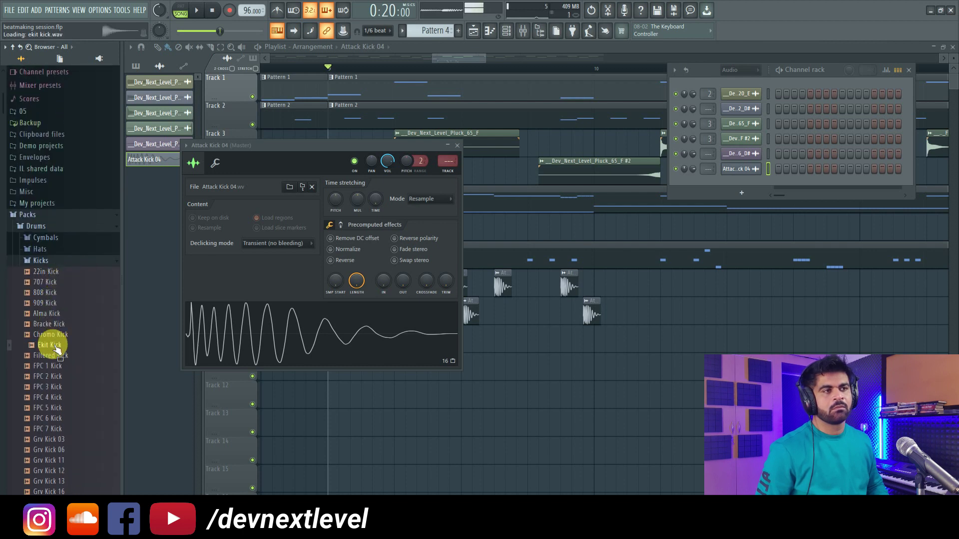
scroll(56, 359, down, 6)
click(58, 368)
scroll(58, 368, down, 6)
click(56, 369)
scroll(57, 371, down, 6)
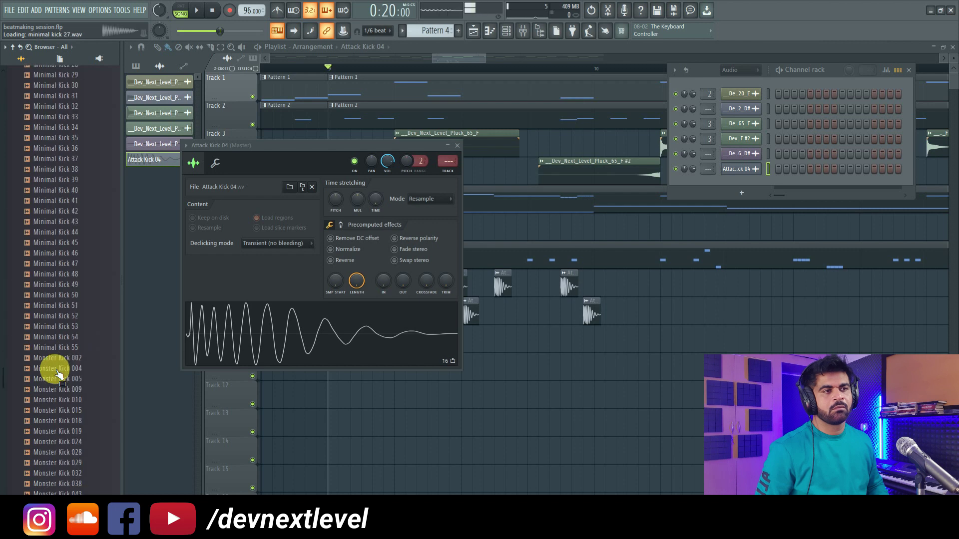
scroll(56, 372, down, 13)
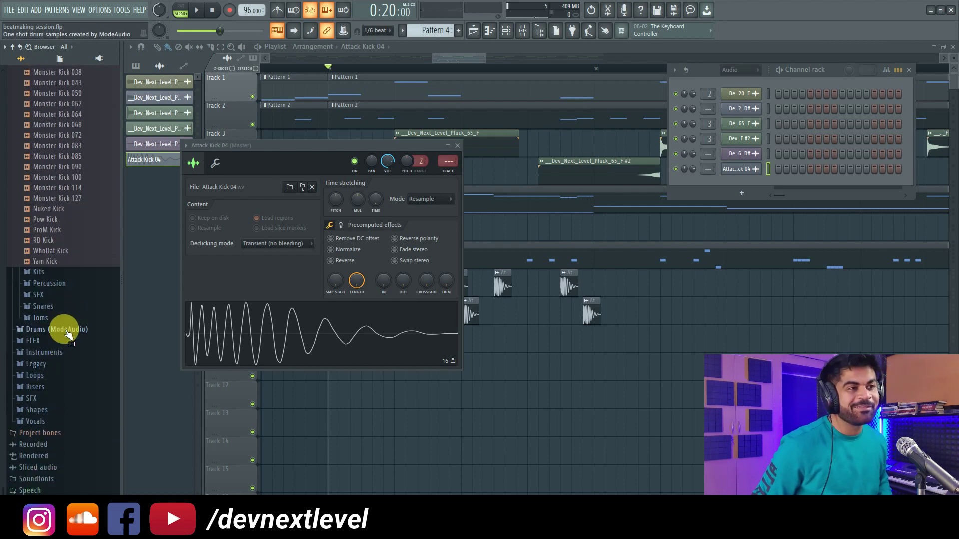
Load FLS_Kick 01 from the Legacy pack's Drum Kit 01 into the kick channel and play the arrangement.
click(58, 365)
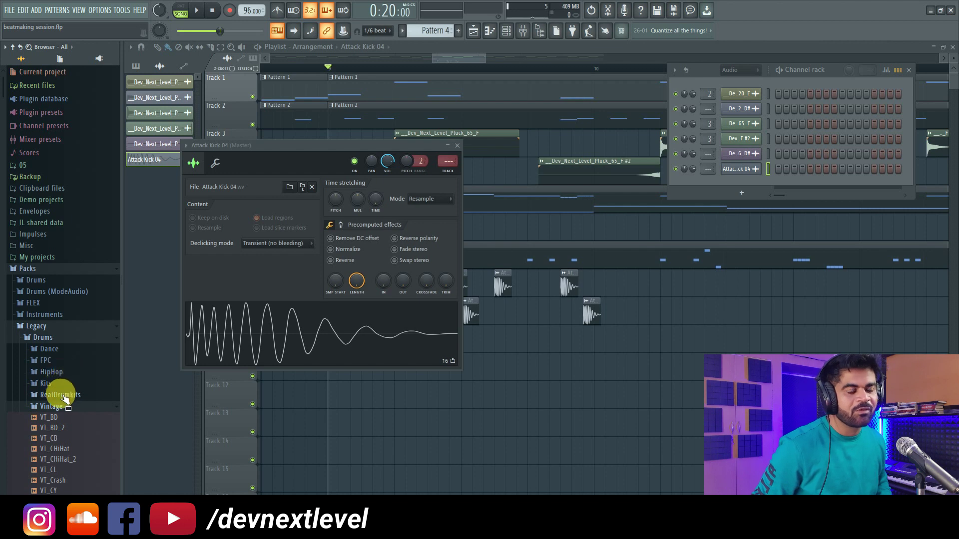
scroll(64, 397, down, 7)
click(52, 155)
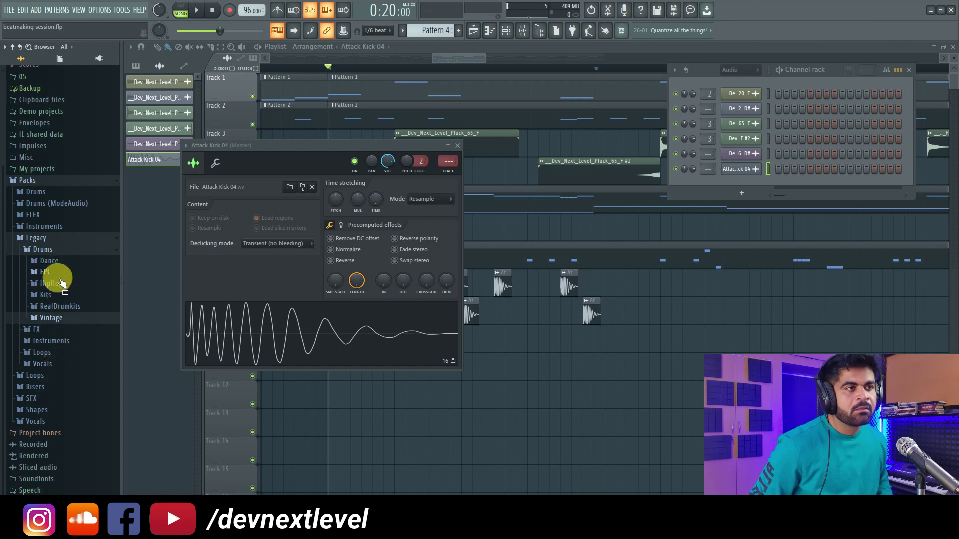
click(46, 295)
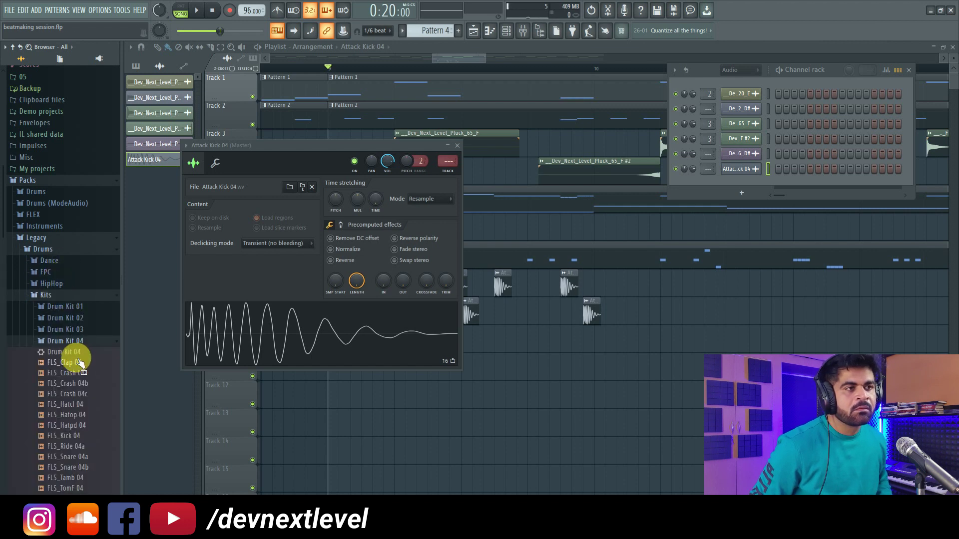
click(70, 342)
click(70, 307)
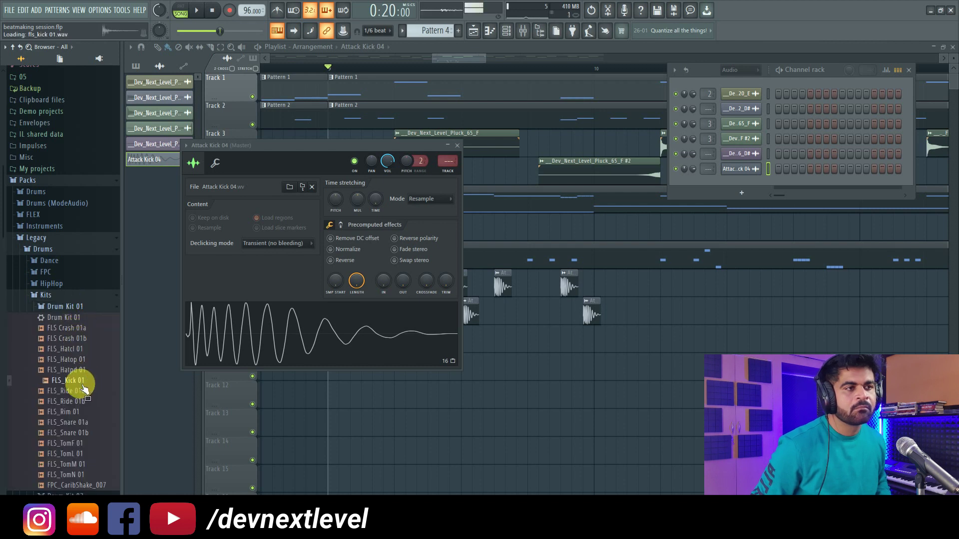
drag(83, 387, 216, 325)
key(space)
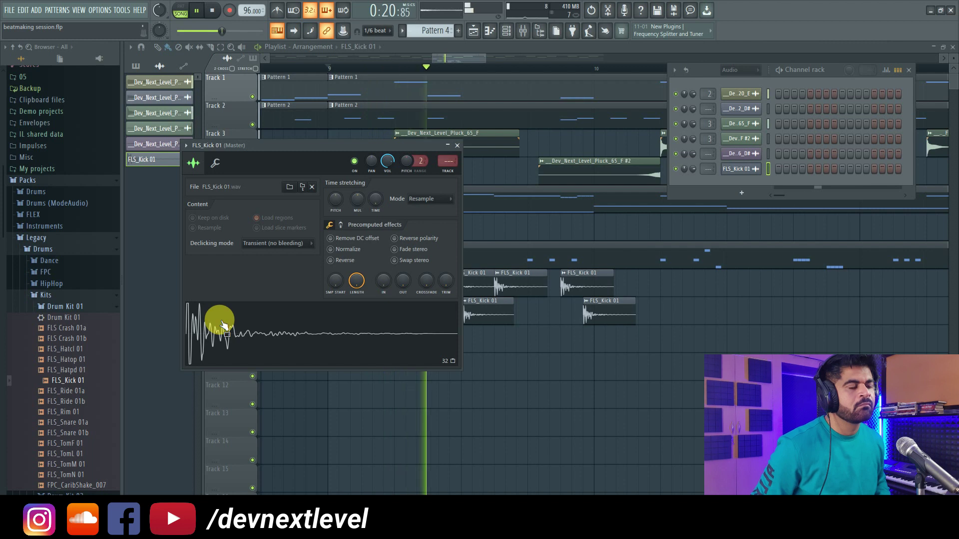
click(385, 164)
key(space)
Route the FLS_Kick 01 channel to mixer insert 5, add Fruity Blood Overdrive in effect slot 2, and play the arrangement.
key(ctrl+l)
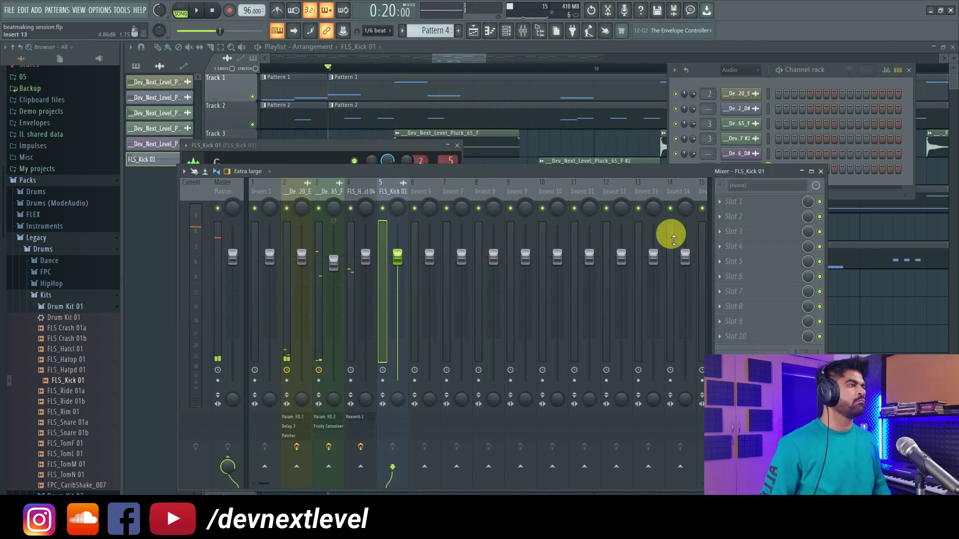
click(732, 216)
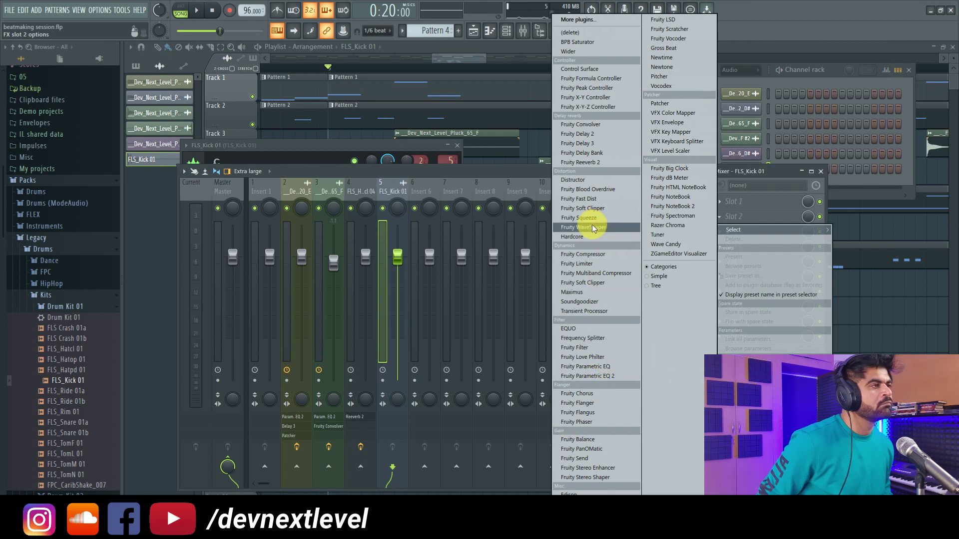
click(614, 194)
key(space)
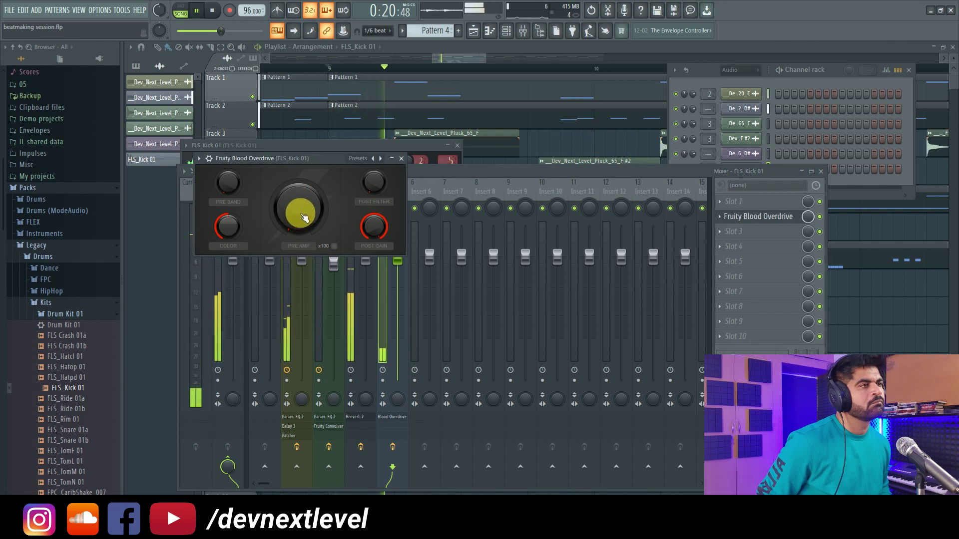
Raise the Fruity Blood Overdrive preamp on the kick to about 0.08 and lower the kick insert's volume to about 93%.
scroll(300, 212, up, 3)
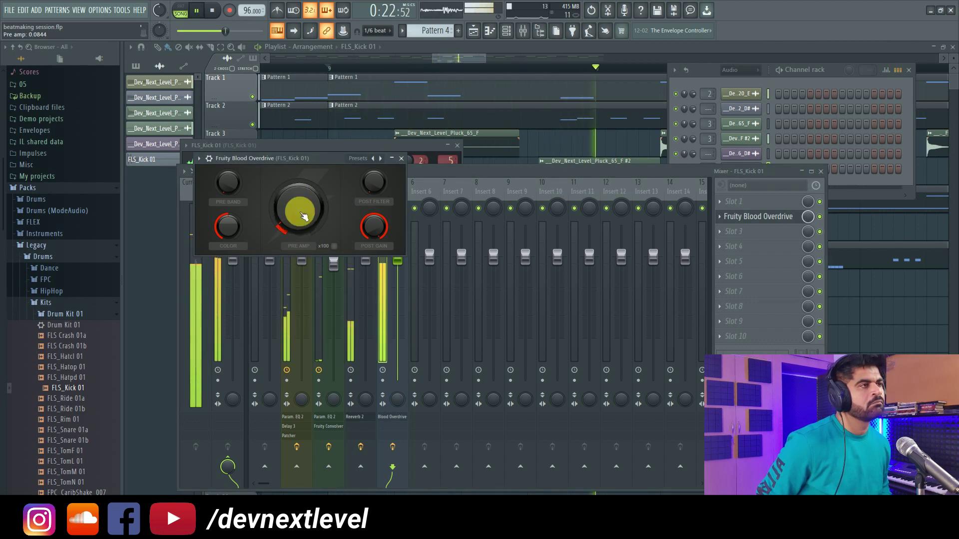
click(401, 158)
key(space)
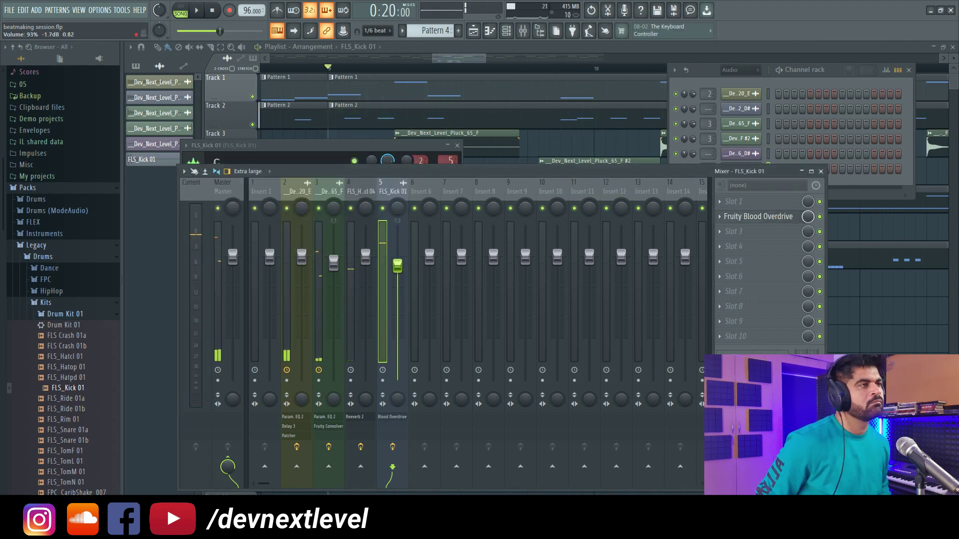
Reopen Fruity Blood Overdrive and fine-tune its preamp and color amounts while playing the arrangement.
click(759, 216)
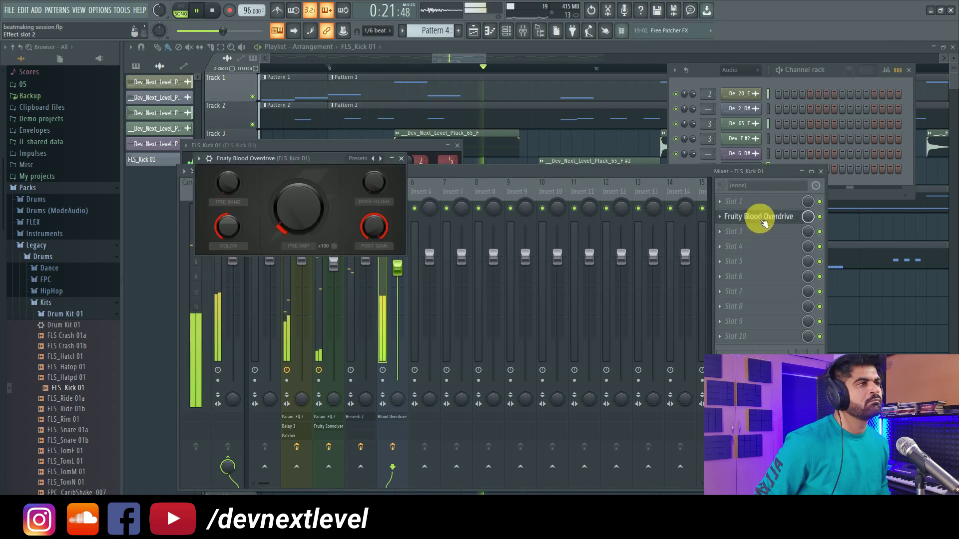
key(space)
key(space)
drag(287, 209, 286, 204)
drag(236, 222, 236, 217)
key(space)
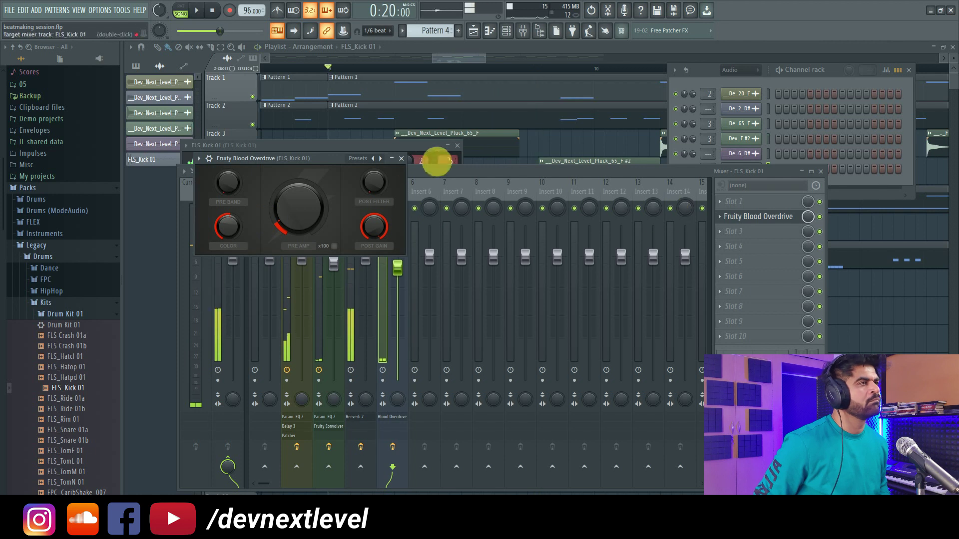
click(401, 158)
Add Fruity Parametric EQ 2 to the kick's effect slot 4, boost band 5 by about 3.4 dB near 1655 Hz, and play the arrangement.
click(731, 246)
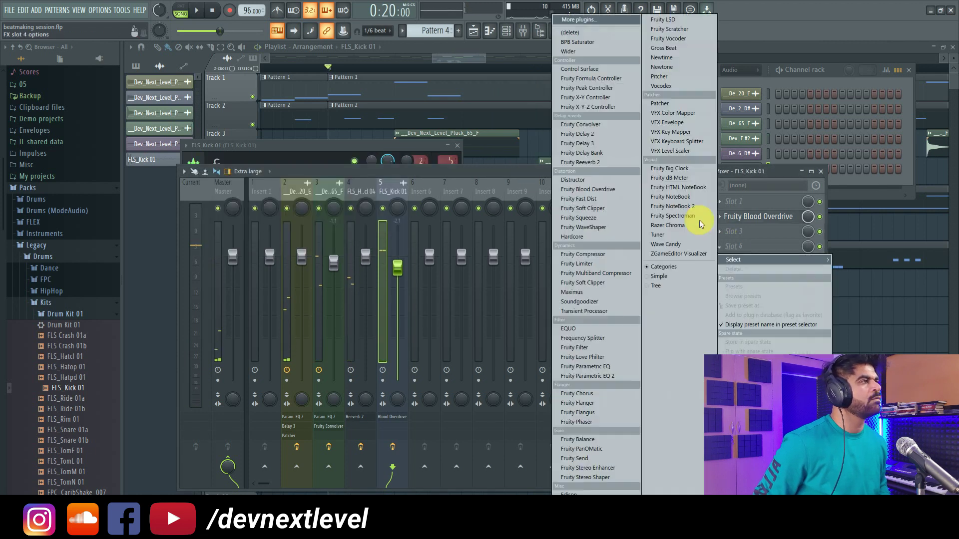
click(595, 376)
key(space)
drag(380, 269, 391, 259)
key(space)
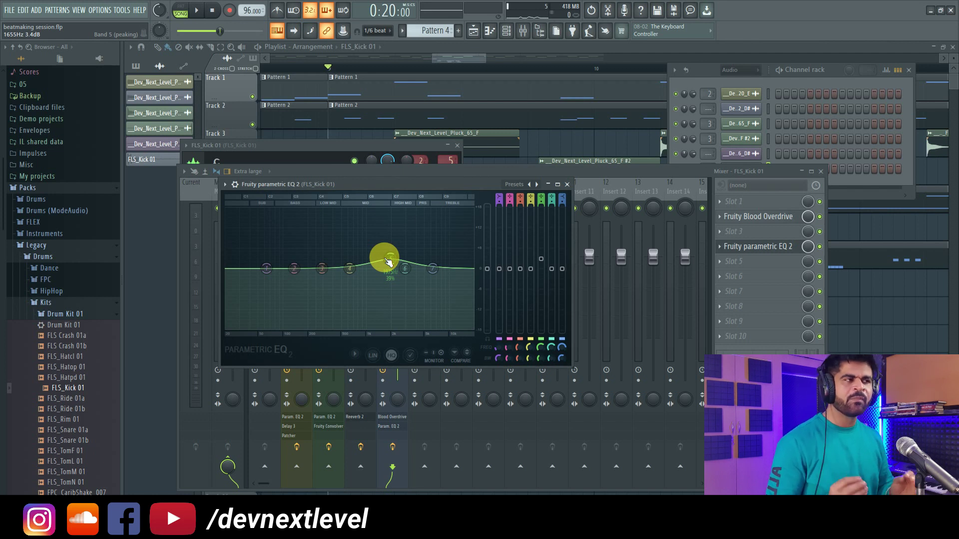
click(568, 185)
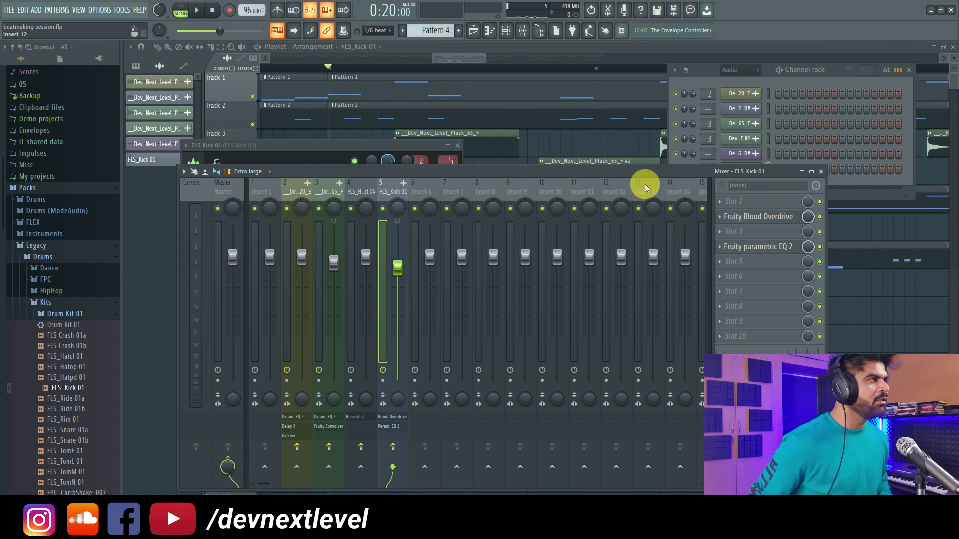
key(space)
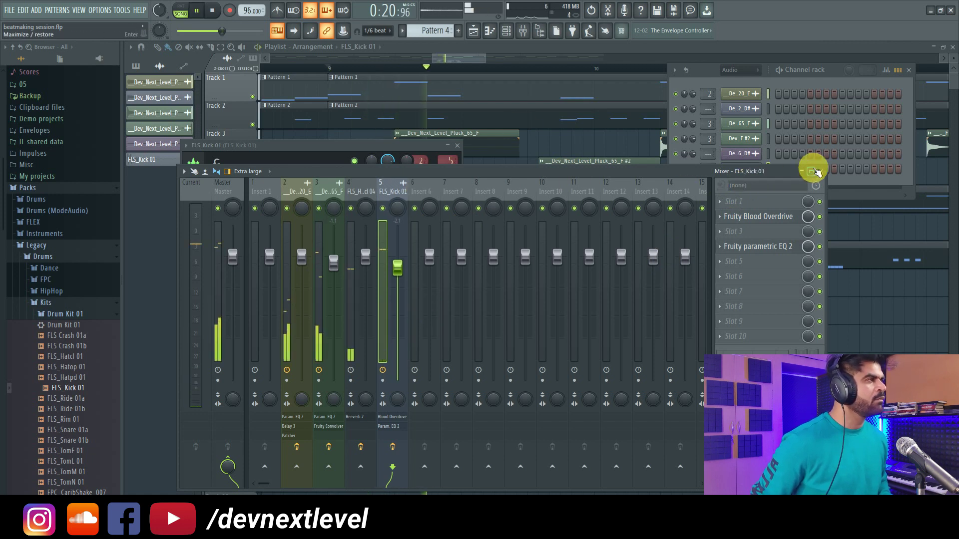
key(space)
Add Fruity Limiter to the kick's effect slot 5, show its compressor settings, and play the arrangement.
click(746, 265)
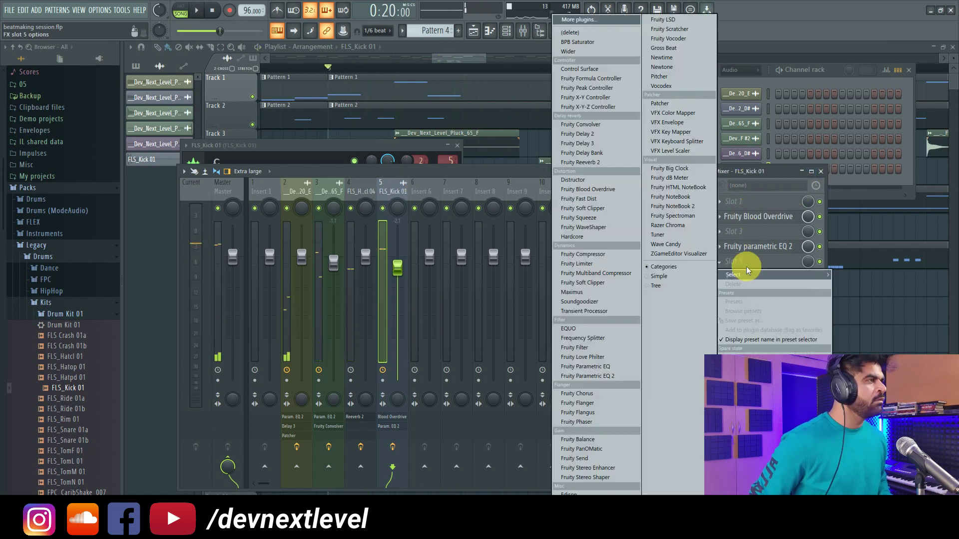
click(604, 265)
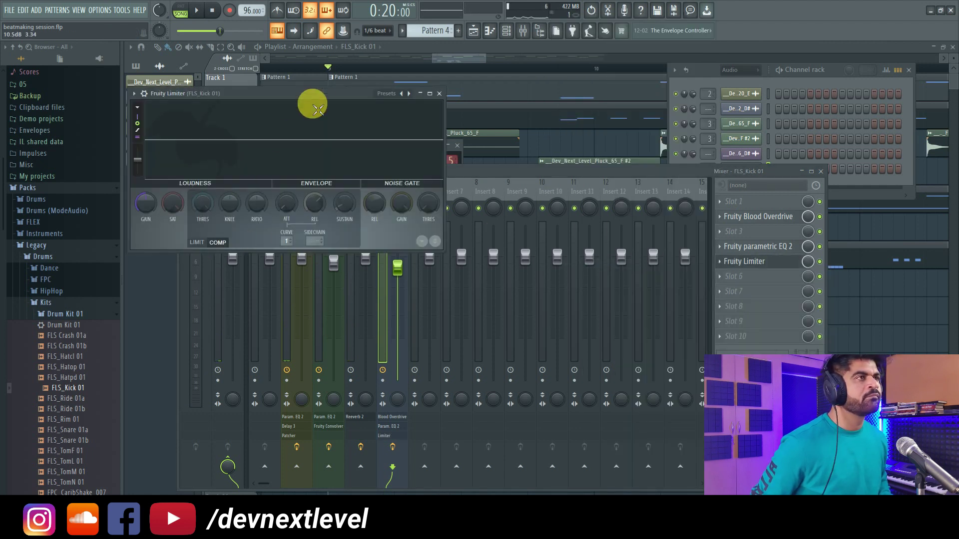
drag(319, 110, 430, 143)
key(space)
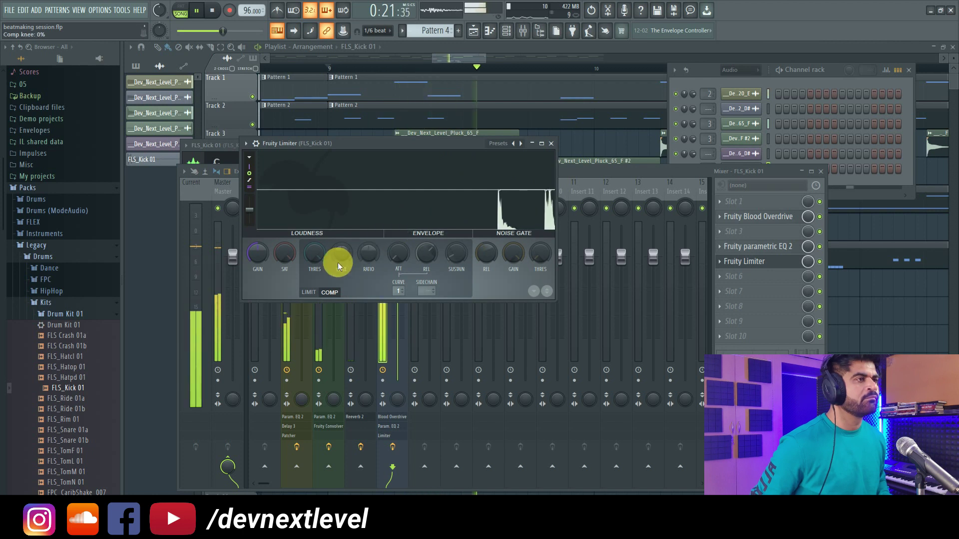
key(space)
Lower the compressor threshold, set the ratio to about 1.5:1 and the attack to about 1.35 ms while auditioning the kick.
drag(319, 250, 363, 248)
click(362, 255)
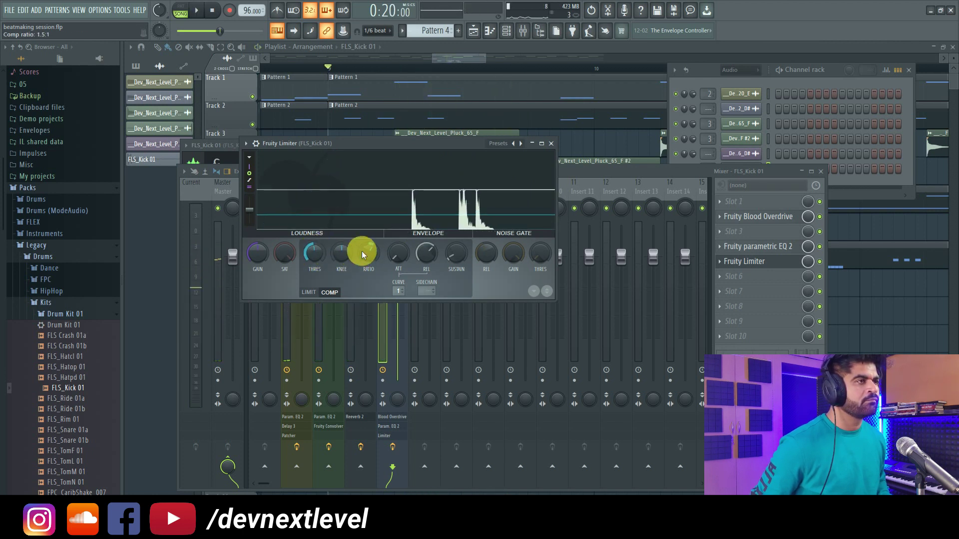
key(space)
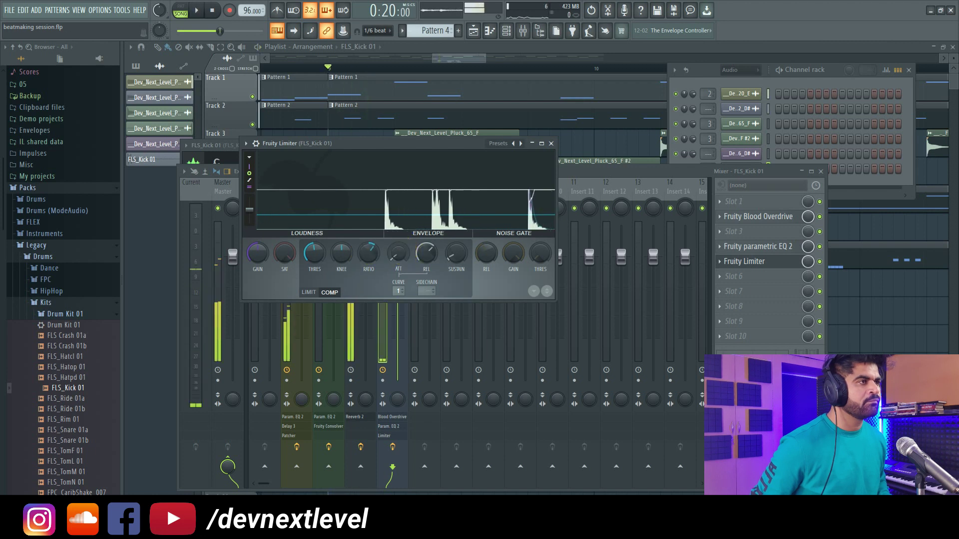
drag(402, 254, 402, 251)
key(space)
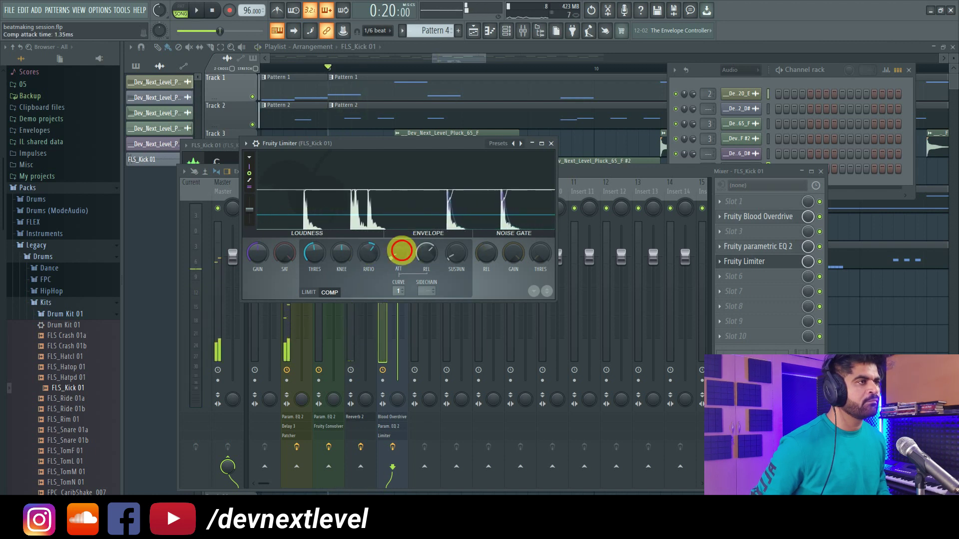
key(space)
Raise the limiter's gain and readjust the compressor ratio while playing the arrangement.
key(space)
click(250, 256)
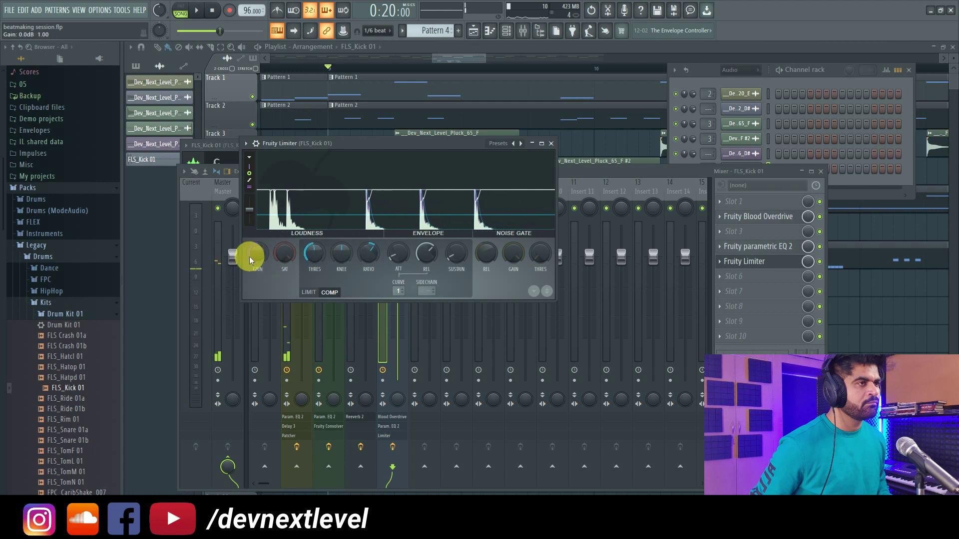
key(space)
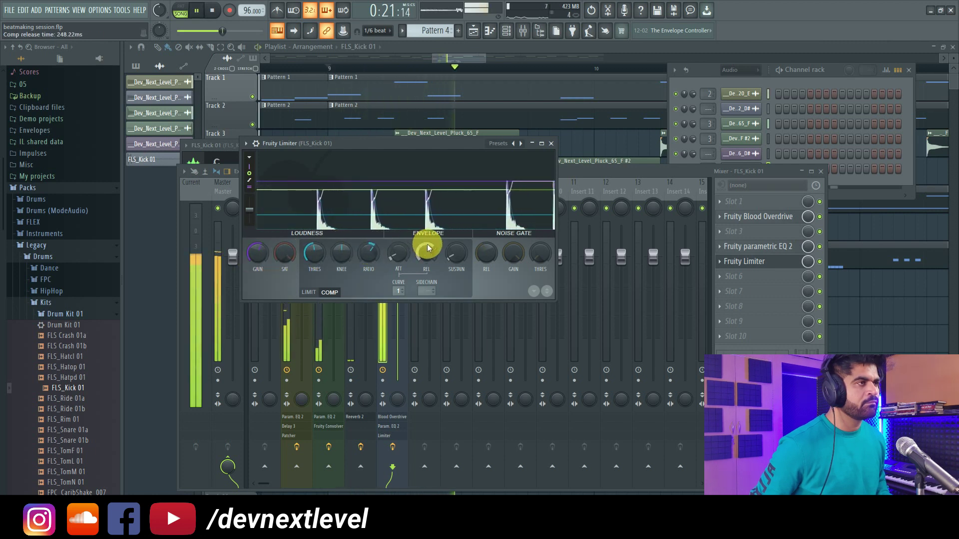
key(space)
click(400, 254)
drag(373, 253, 373, 252)
key(space)
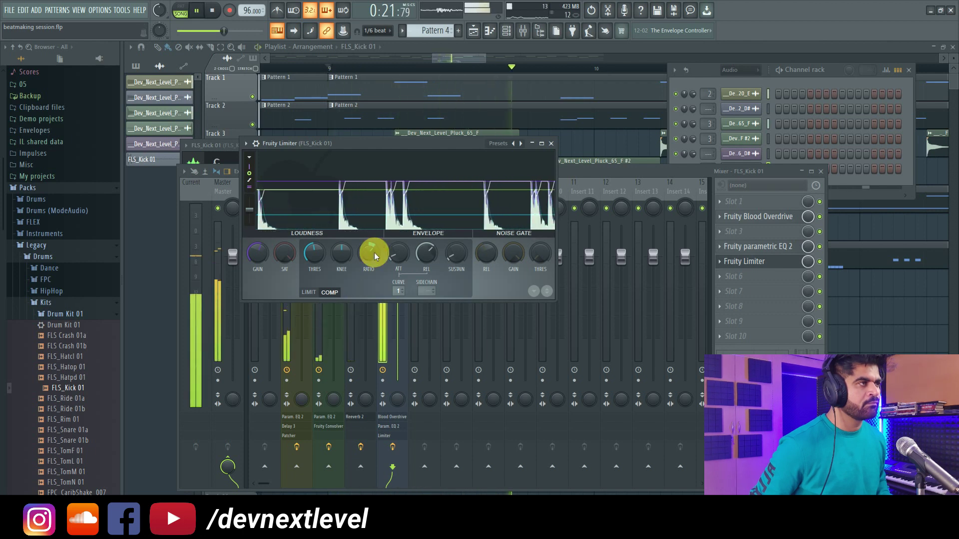
Set the compressor attack to about 5.22 ms, play the arrangement, and close Fruity Limiter.
drag(393, 254, 392, 249)
key(space)
key(space)
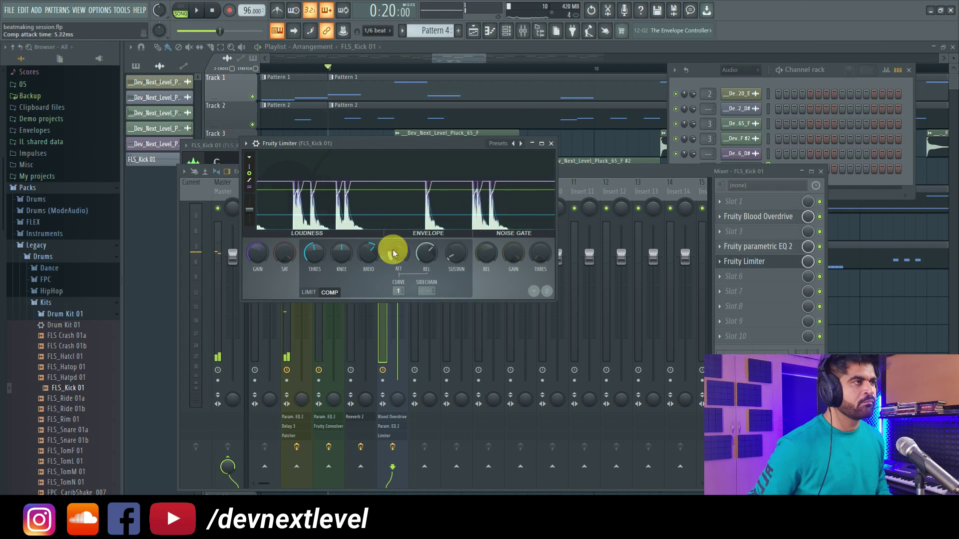
click(551, 144)
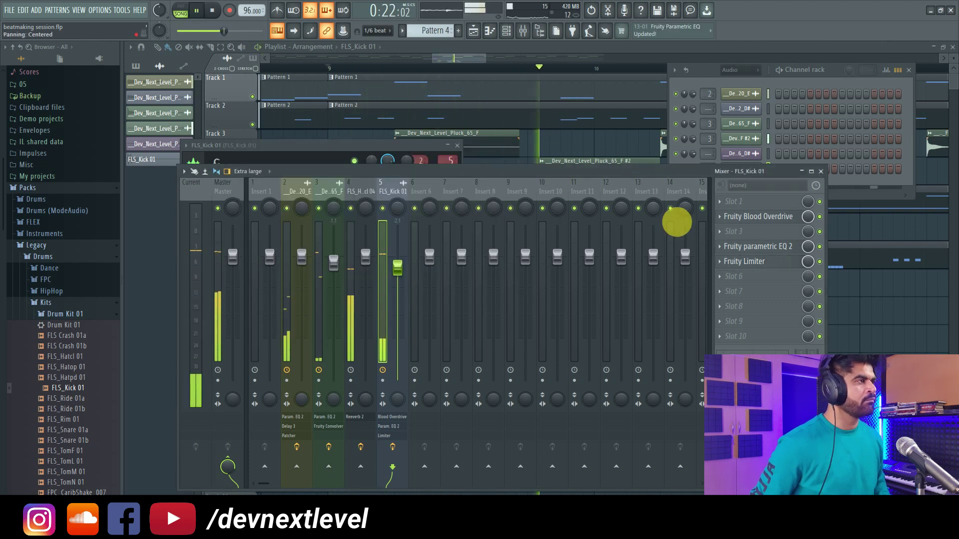
Reorder the kick's effects so Fruity Limiter sits in slot 3, ahead of the EQ in slot 5, and play the arrangement.
key(space)
drag(749, 261, 757, 236)
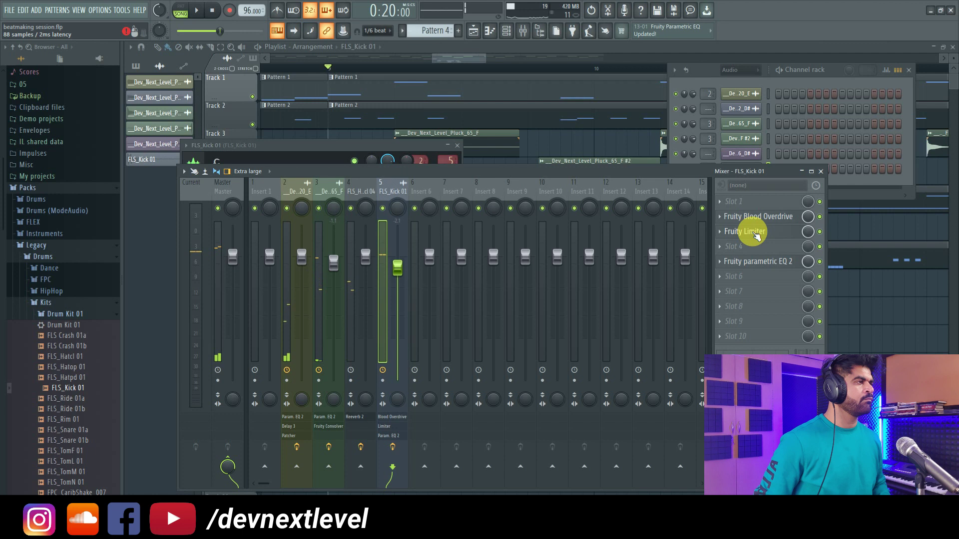
key(space)
Close the mixer, sampler and channel rack, and place an FLS_Kick 01 clip at the start of bar 10 on Track 10.
click(821, 171)
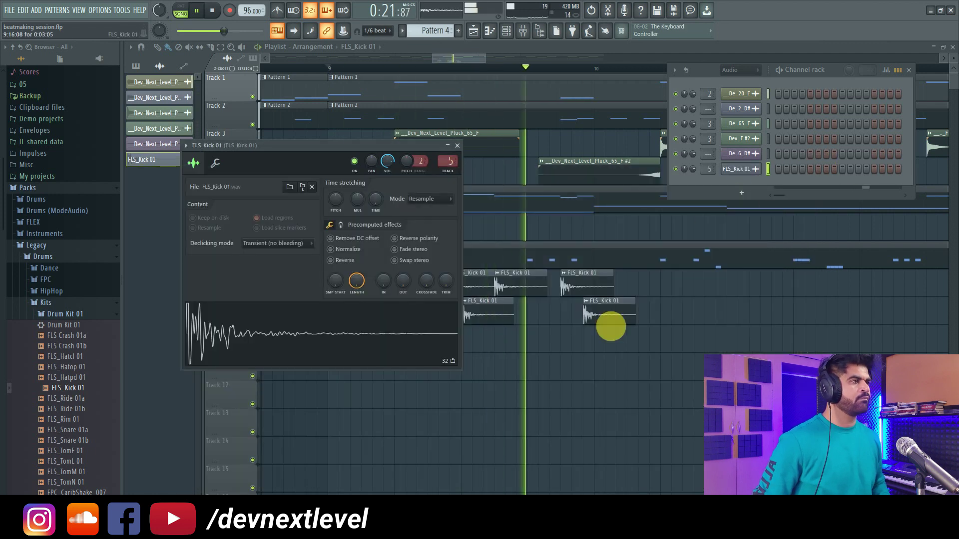
right_click(719, 330)
key(space)
key(space)
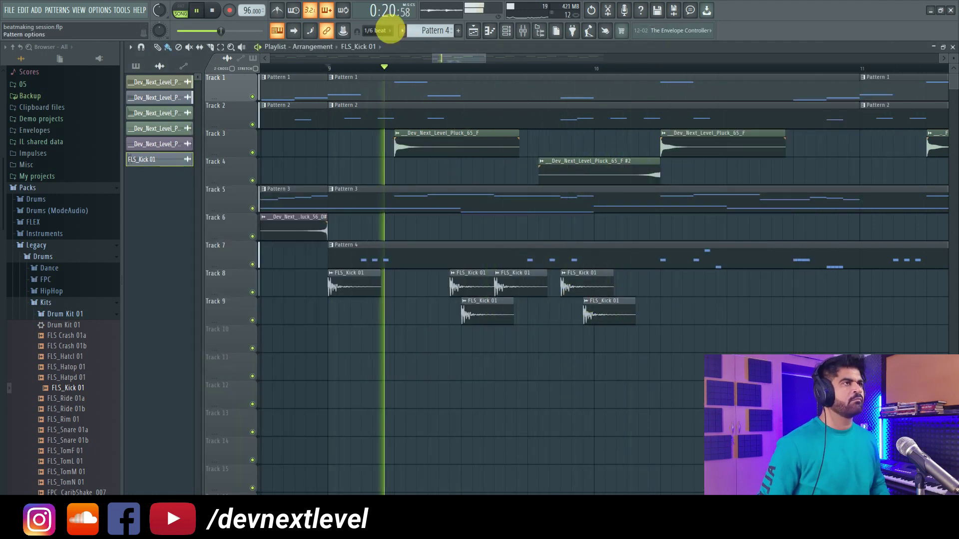
click(383, 31)
click(616, 313)
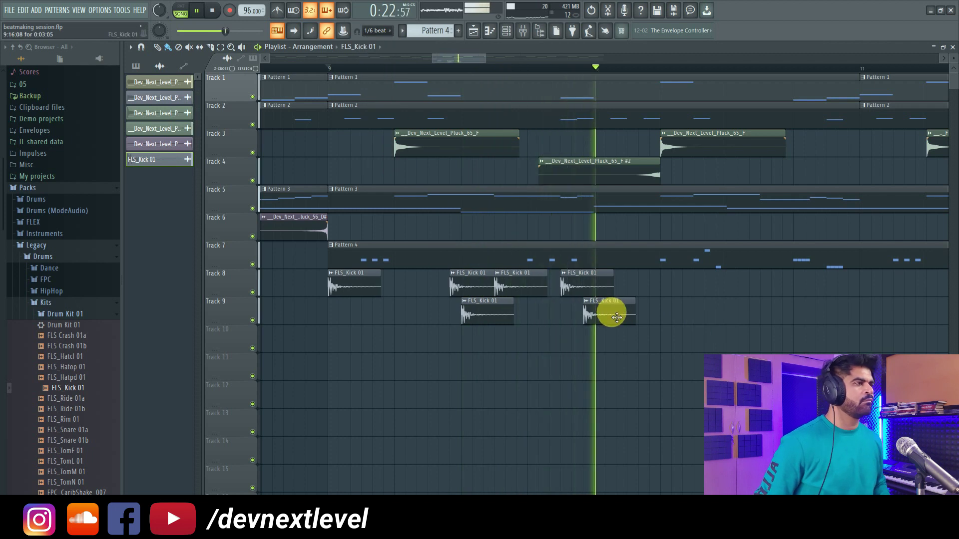
click(596, 330)
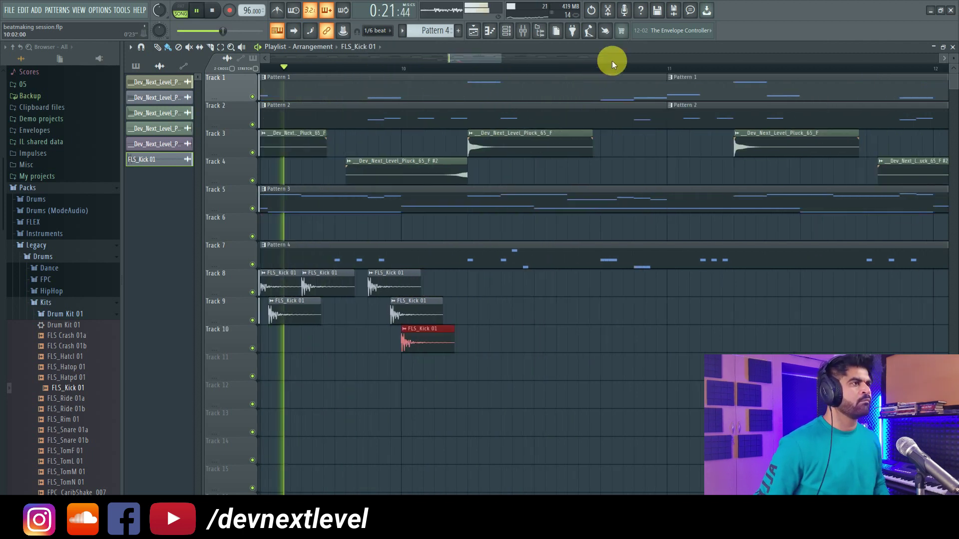
Try three more FLS_Kick 01 clips around the middle of bar 10, one each on Tracks 8, 9 and 10.
click(497, 314)
click(519, 288)
key(space)
key(space)
click(529, 339)
Delete the three trial kick clips around the middle of bar 10 on Tracks 8, 9 and 10.
key(space)
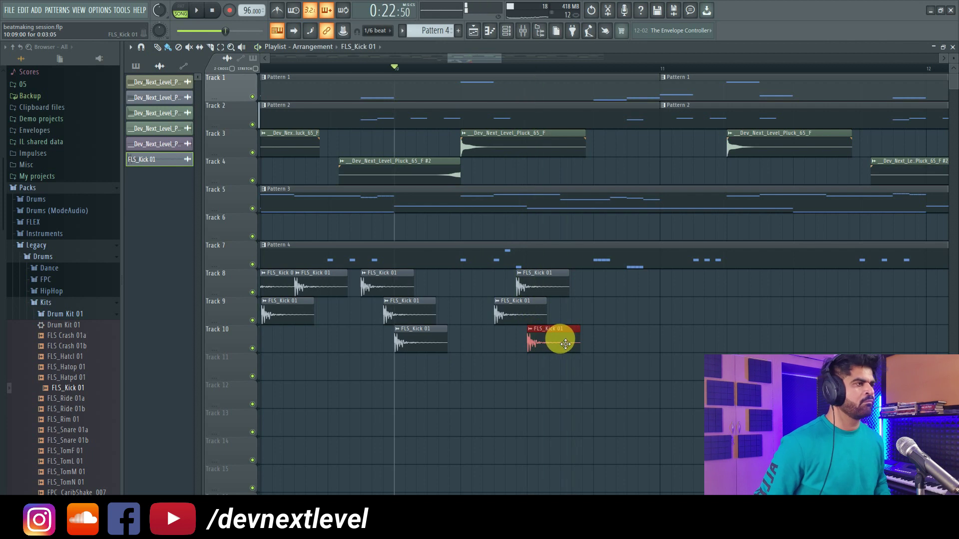
right_click(557, 344)
key(space)
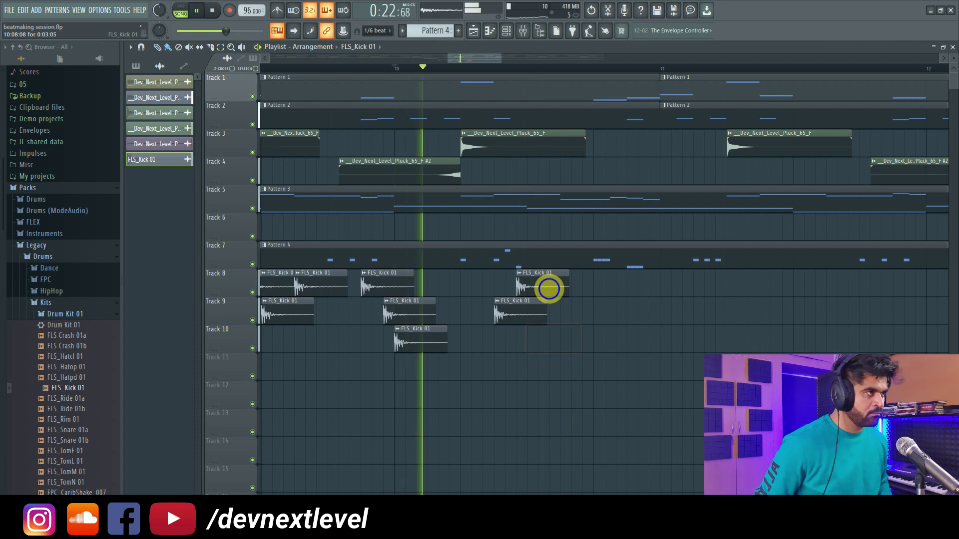
right_click(548, 286)
right_click(522, 313)
Play the kick pattern from bar 9, and again from bar 10, to judge where more kicks fit.
key(space)
scroll(625, 70, down, 4)
scroll(625, 70, down, 1)
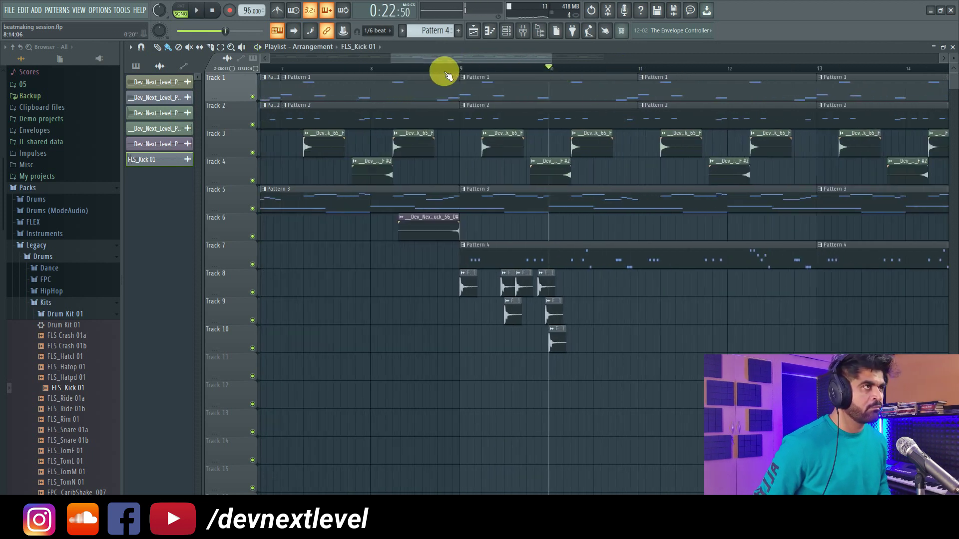
click(460, 70)
key(space)
scroll(592, 70, up, 5)
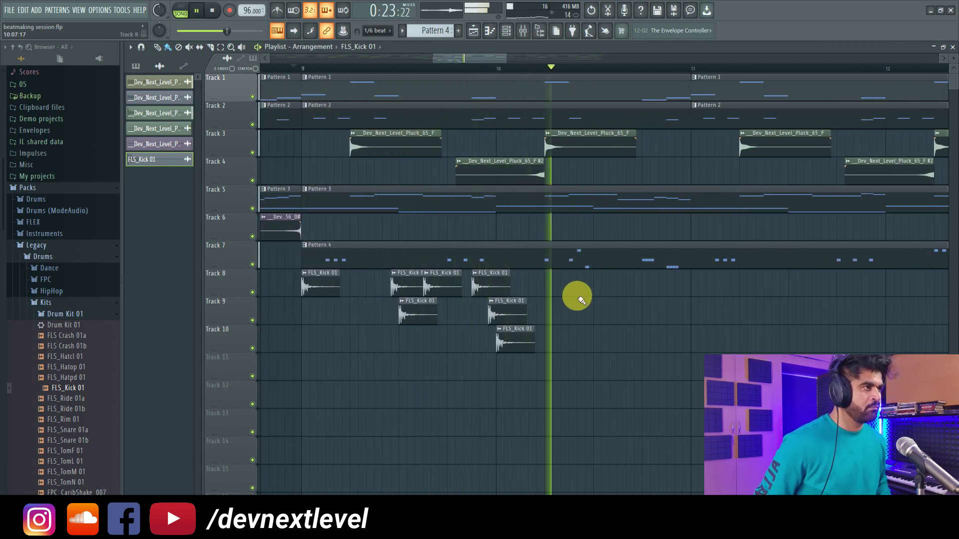
key(space)
click(499, 69)
key(space)
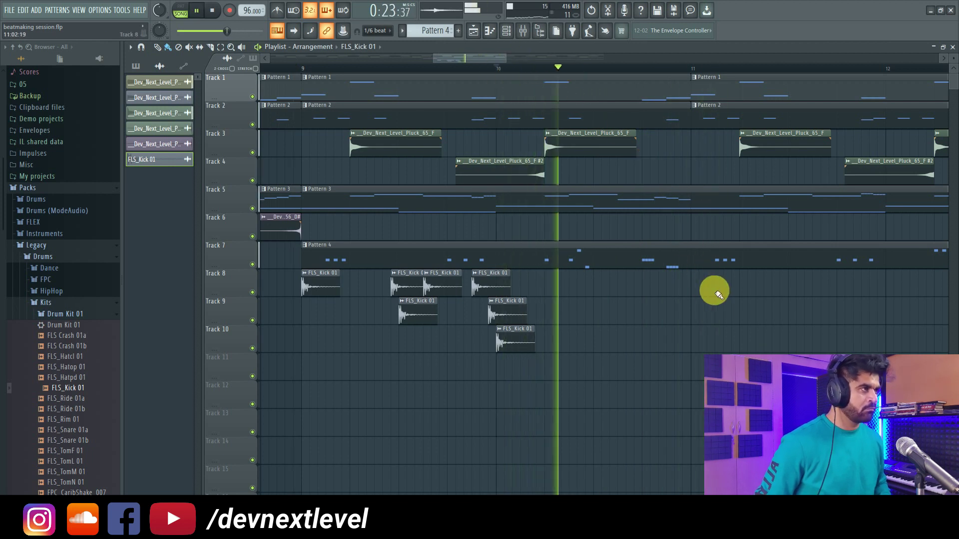
Place four FLS_Kick 01 clips in the last quarter of bar 10, two on Track 8 and one each on Tracks 9 and 10.
click(644, 295)
key(space)
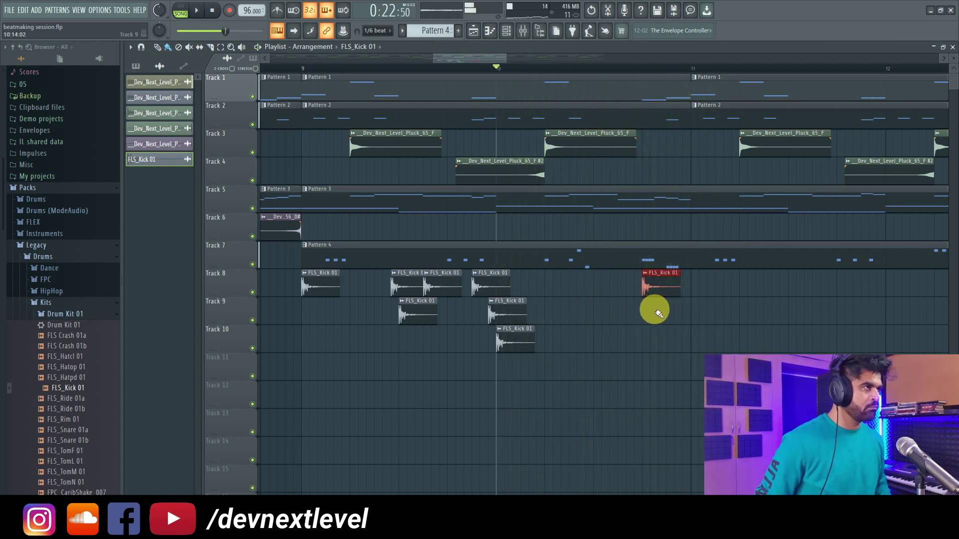
click(686, 283)
key(space)
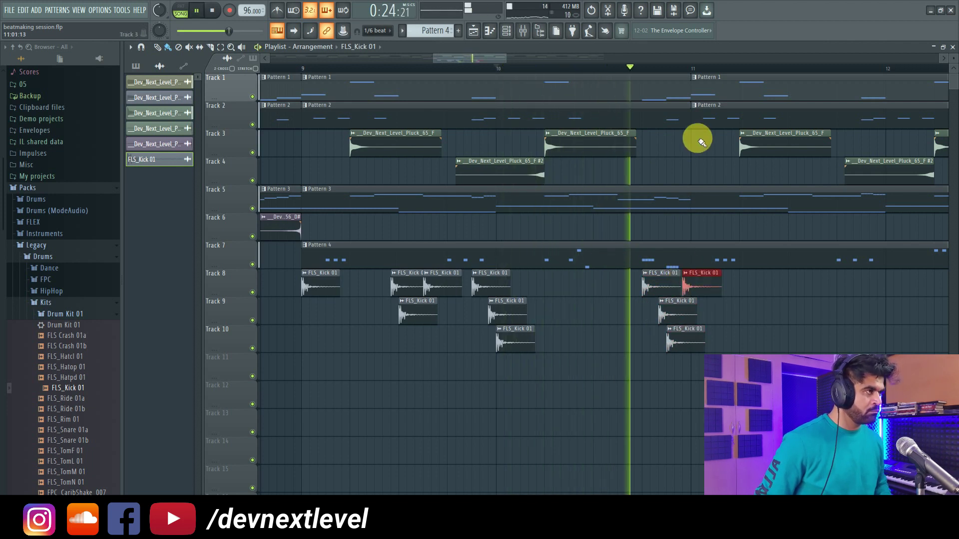
key(space)
key(space)
Add two FLS_Kick 01 clips around the middle of bar 10 on Tracks 8 and 9, and play the pattern from bar 9.
click(400, 68)
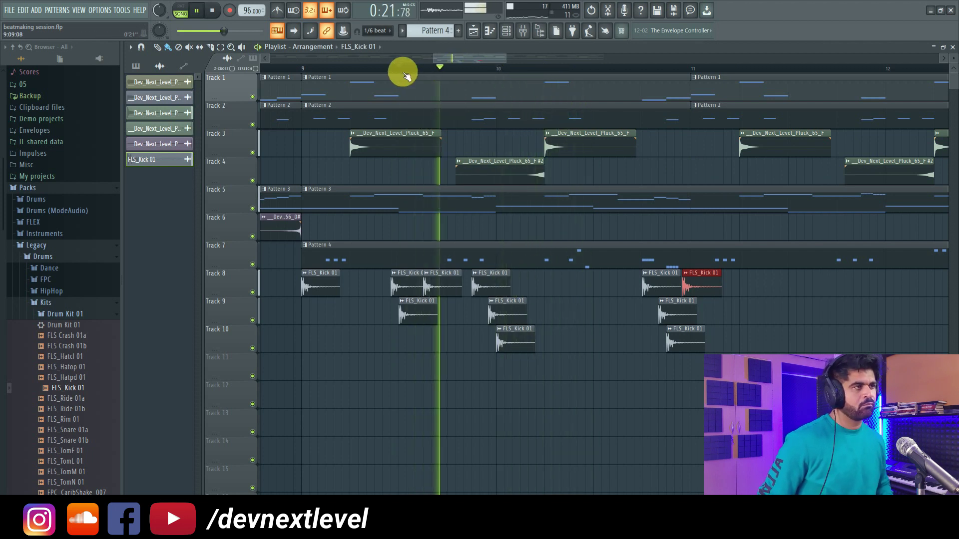
click(585, 292)
click(595, 307)
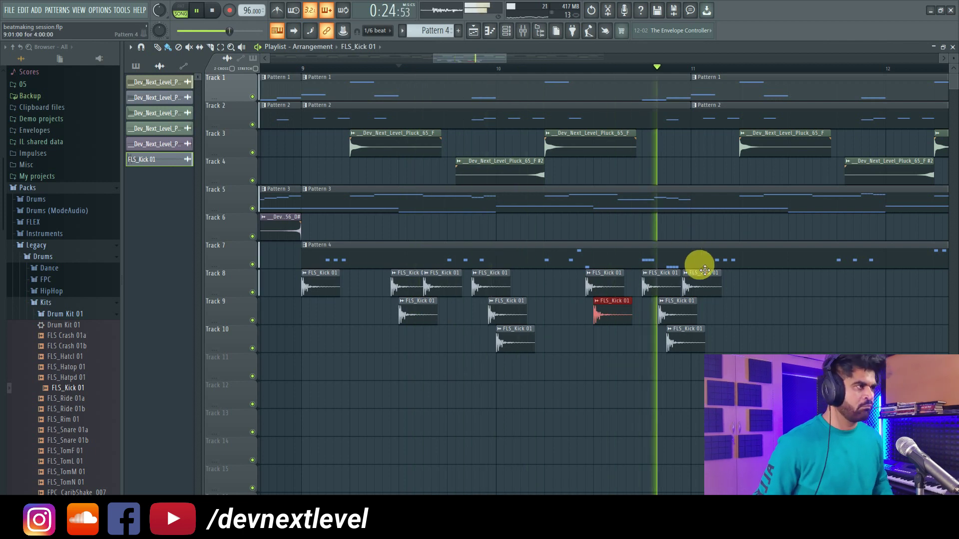
scroll(397, 70, down, 1)
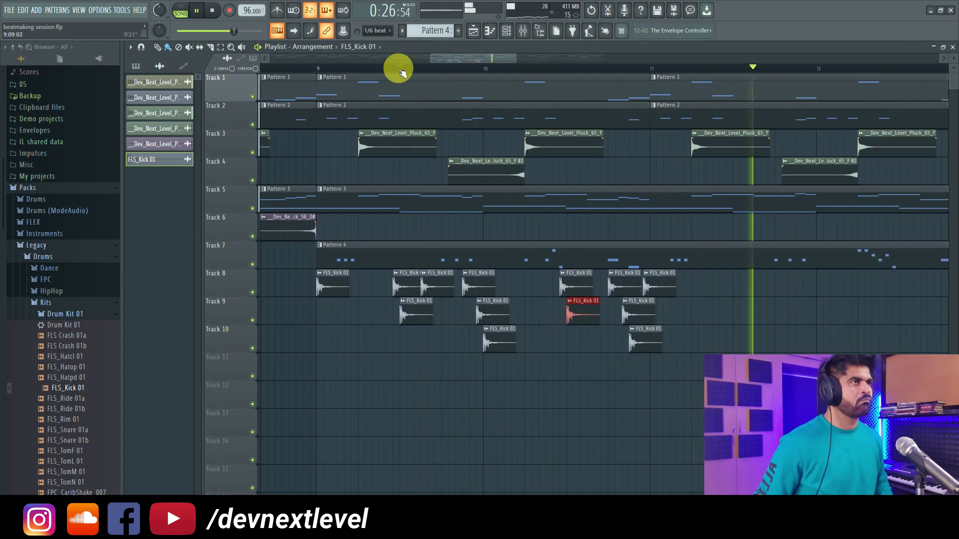
click(319, 69)
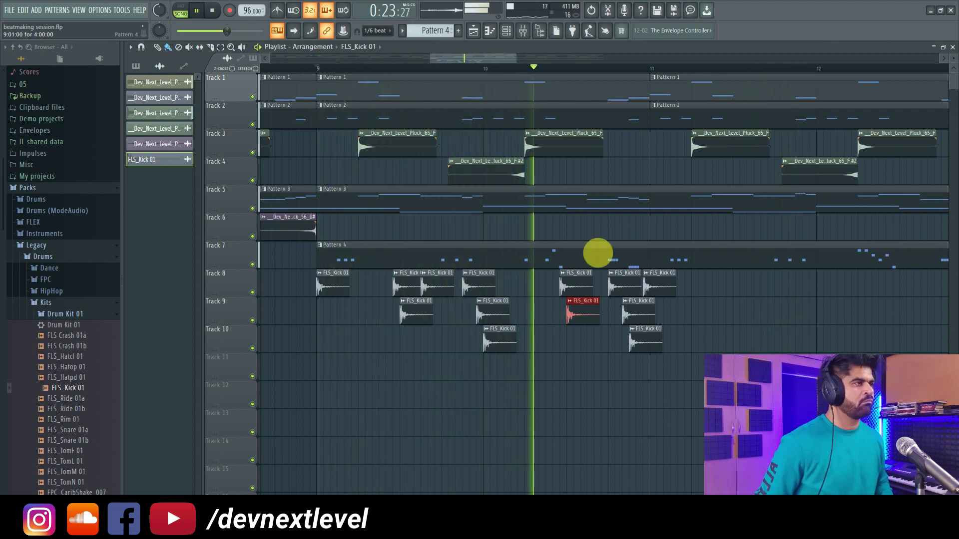
Replace the two kicks around the middle of bar 10 with one slightly earlier FLS_Kick 01 on Track 8, and add another on Track 9 at bar 11.
right_click(589, 311)
right_click(578, 284)
click(549, 289)
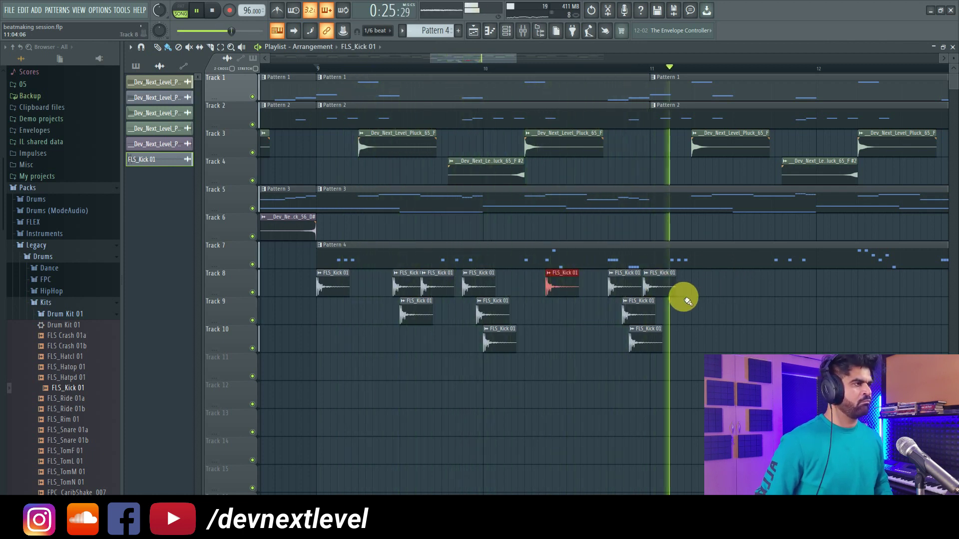
key(space)
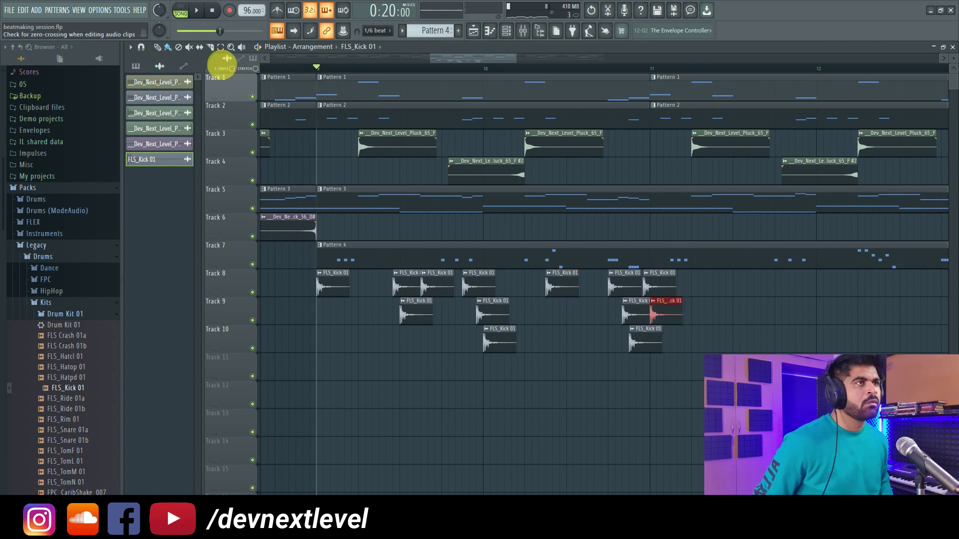
Gather the kicks of late bar 9 and the start of bar 10 from Tracks 9 and 10 onto Track 8, trimming overlapping tails.
scroll(395, 70, up, 5)
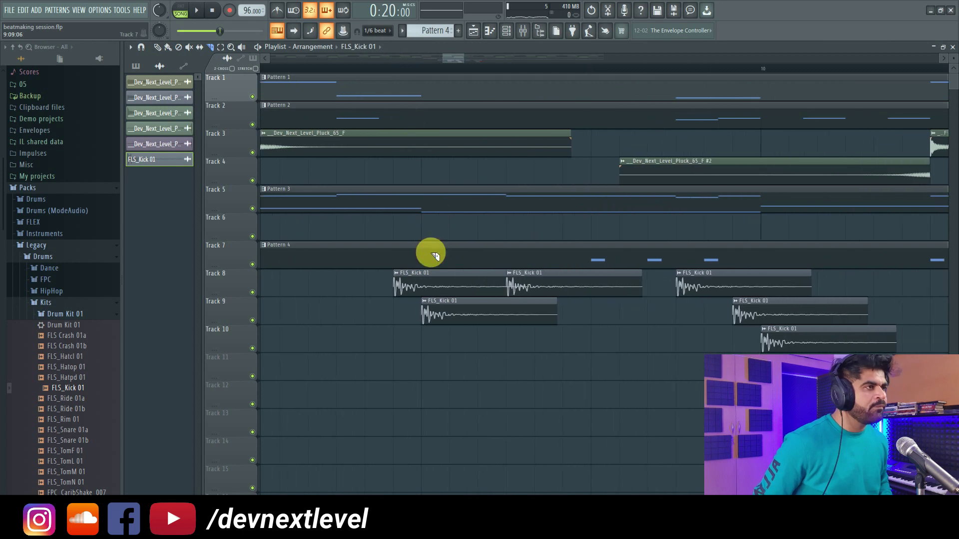
right_click(441, 294)
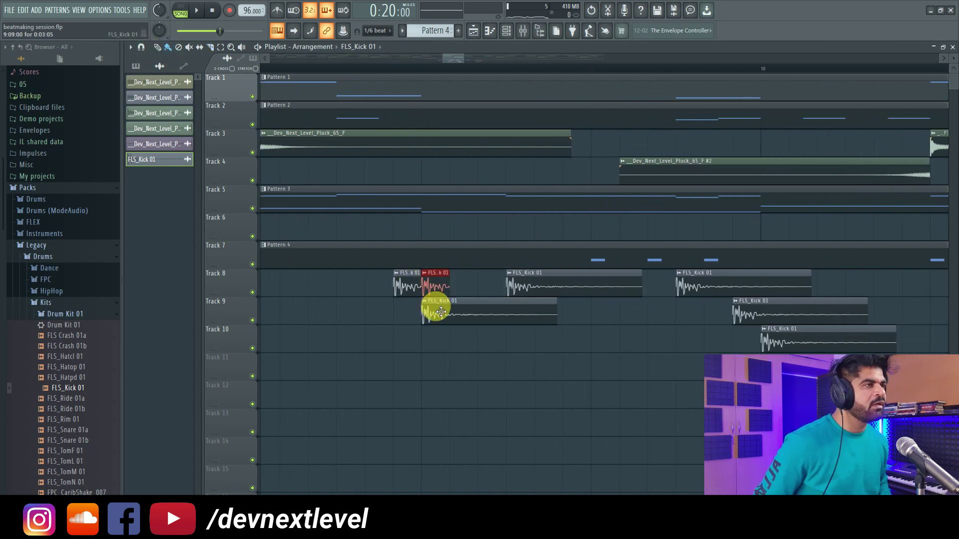
right_click(535, 312)
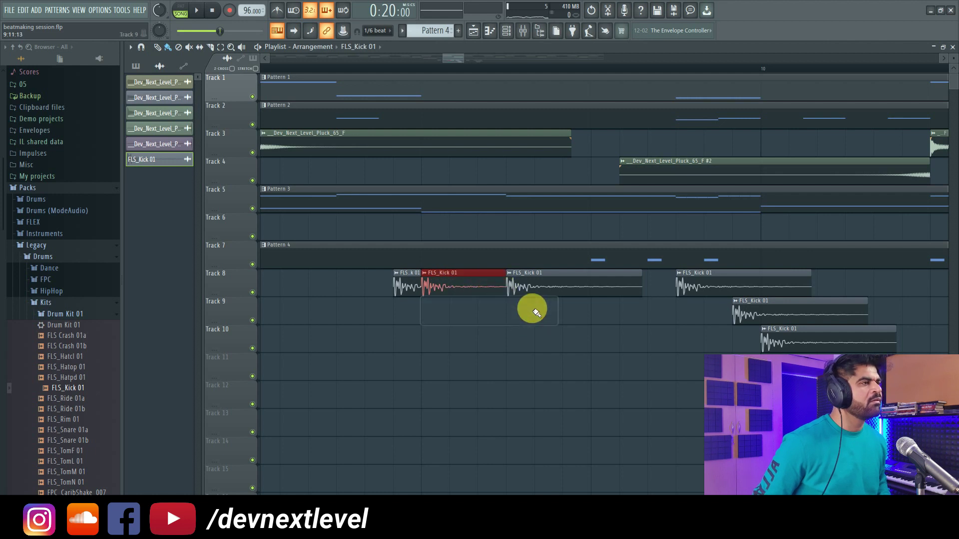
right_click(698, 295)
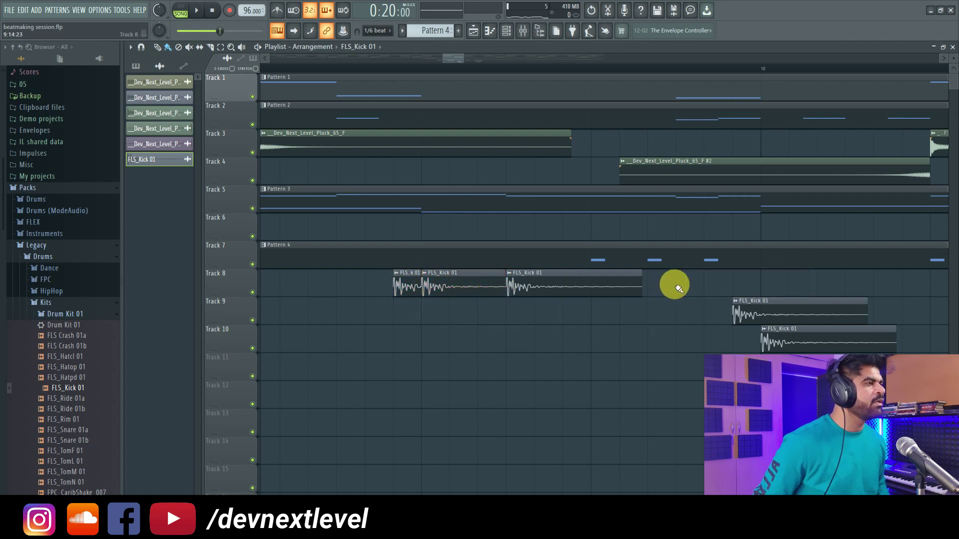
right_click(765, 308)
drag(771, 332, 779, 289)
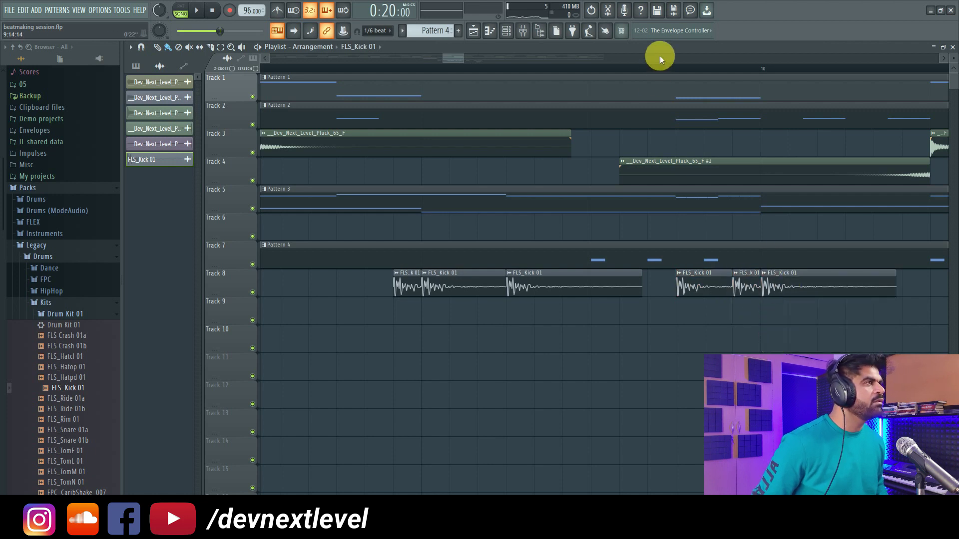
Gather the kicks of late bar 10 and the start of bar 11 onto Track 8, trimming each tail where the next kick begins.
scroll(660, 57, down, 2)
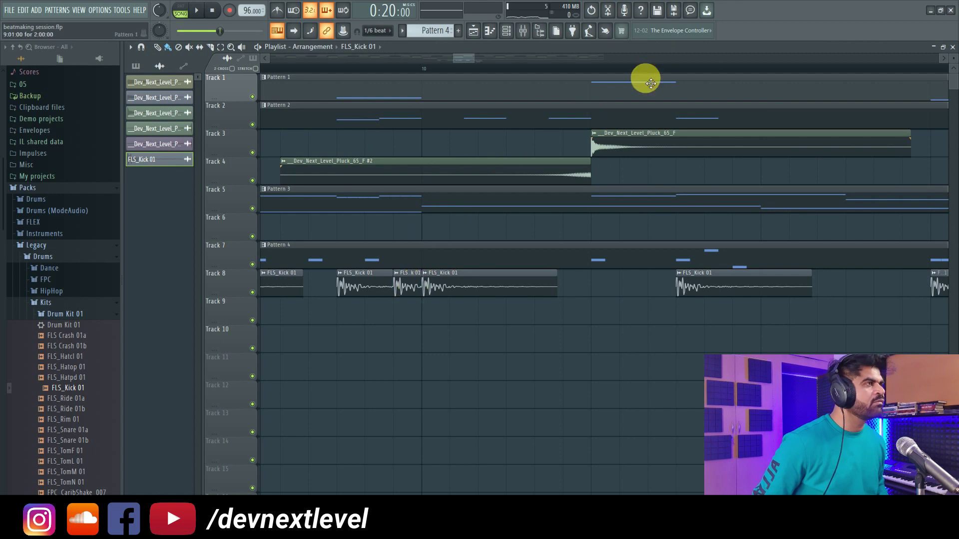
scroll(647, 56, right, 3)
right_click(607, 288)
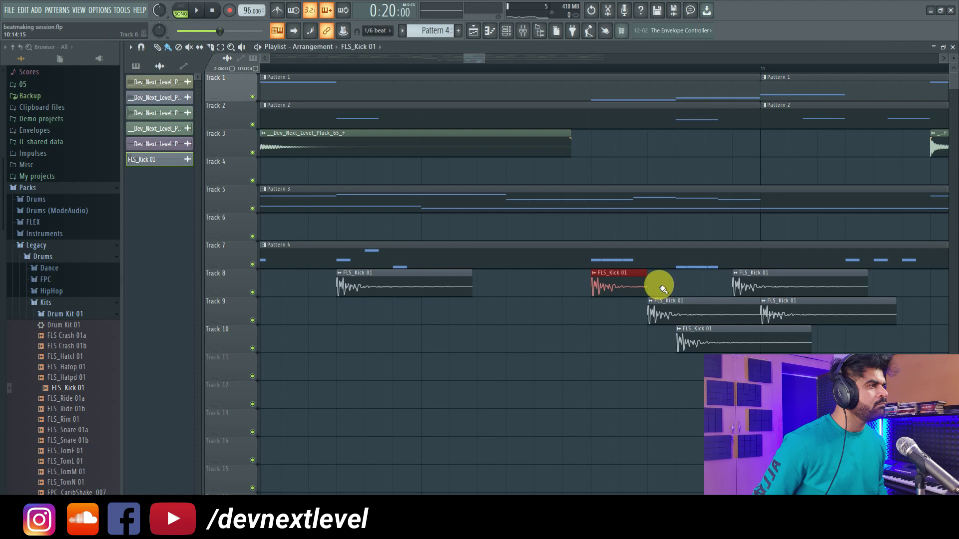
right_click(706, 331)
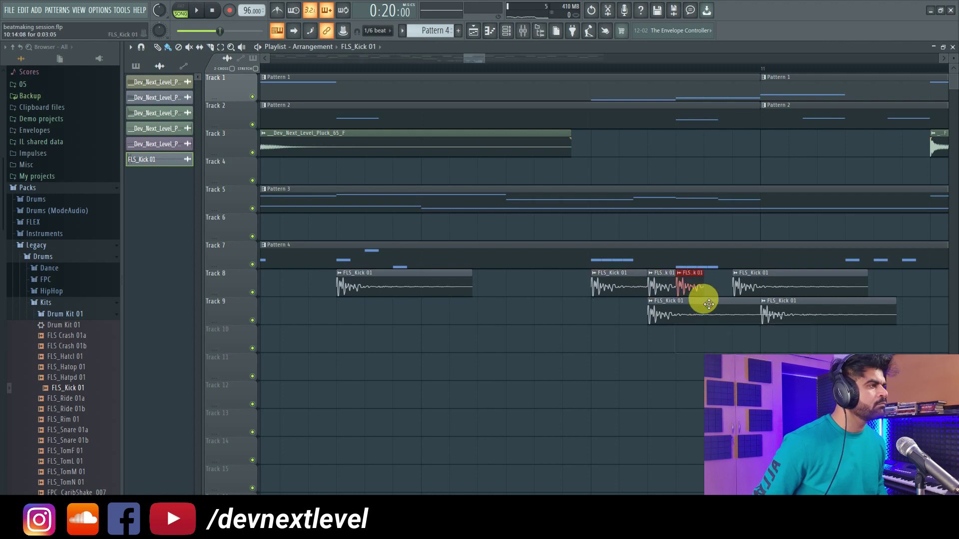
right_click(705, 316)
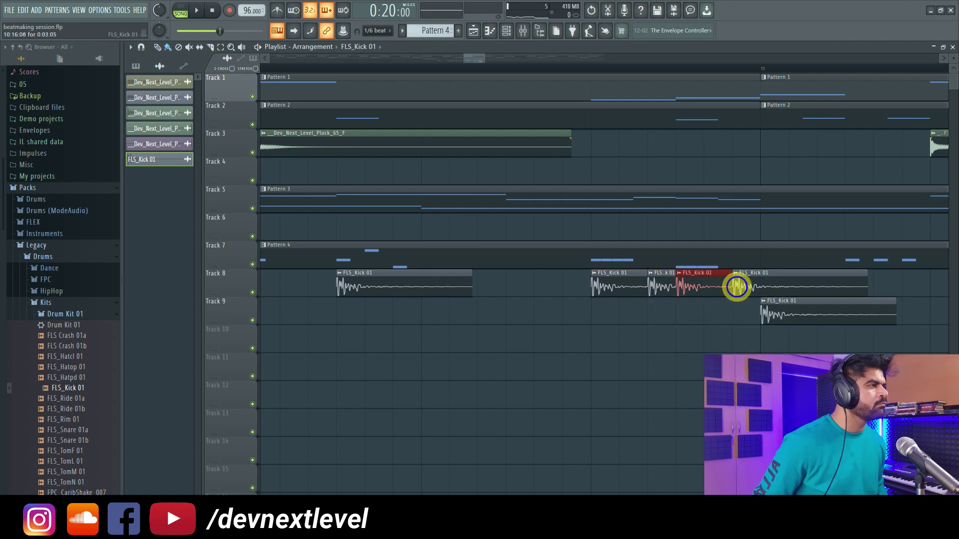
right_click(737, 287)
drag(785, 313, 783, 284)
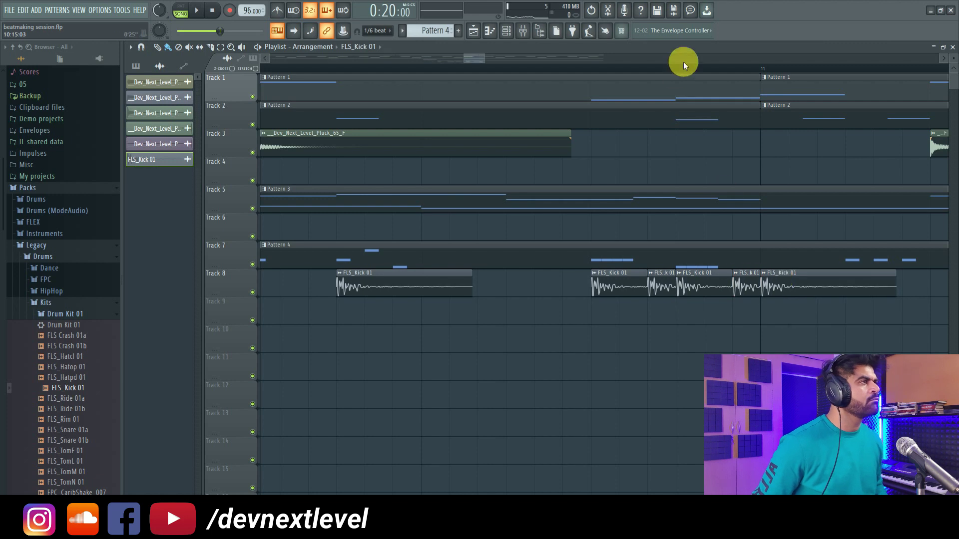
Play the arrangement from late in bar 10 to judge where bar 11 needs kicks.
scroll(687, 59, right, 8)
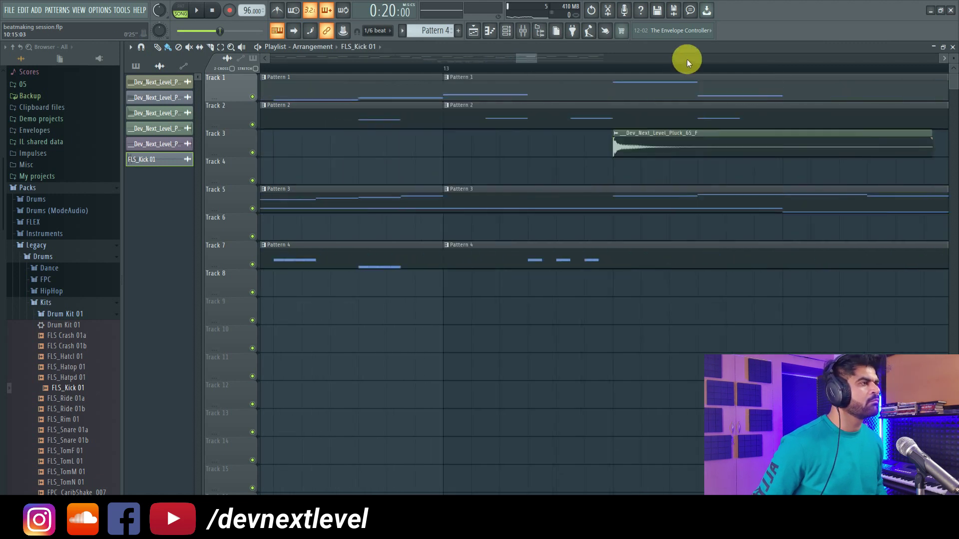
scroll(687, 59, down, 5)
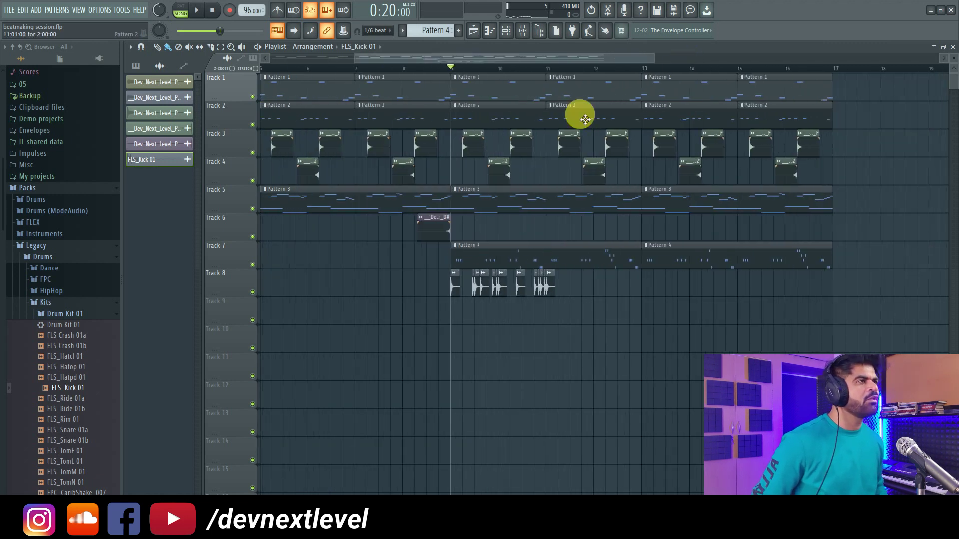
scroll(546, 69, up, 3)
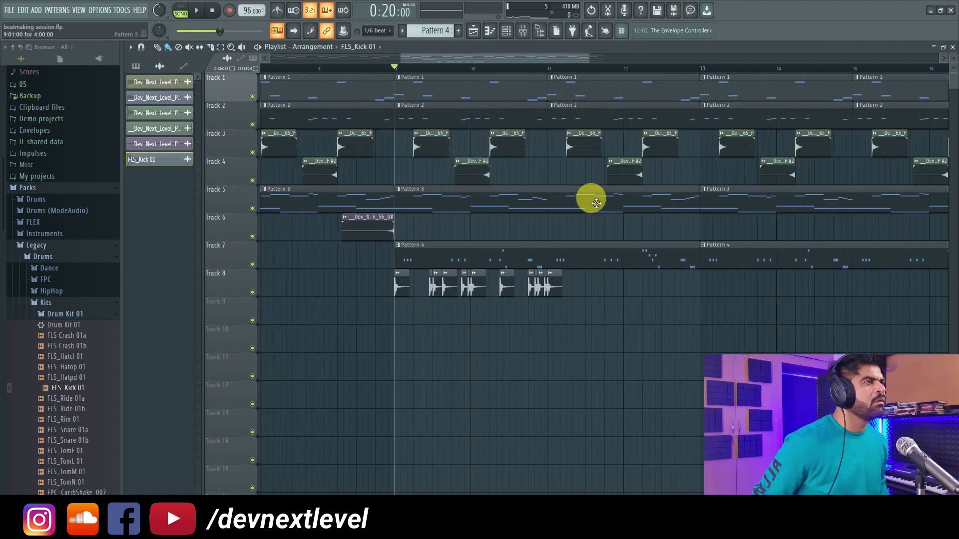
click(523, 68)
key(space)
scroll(567, 69, up, 3)
key(space)
key(space)
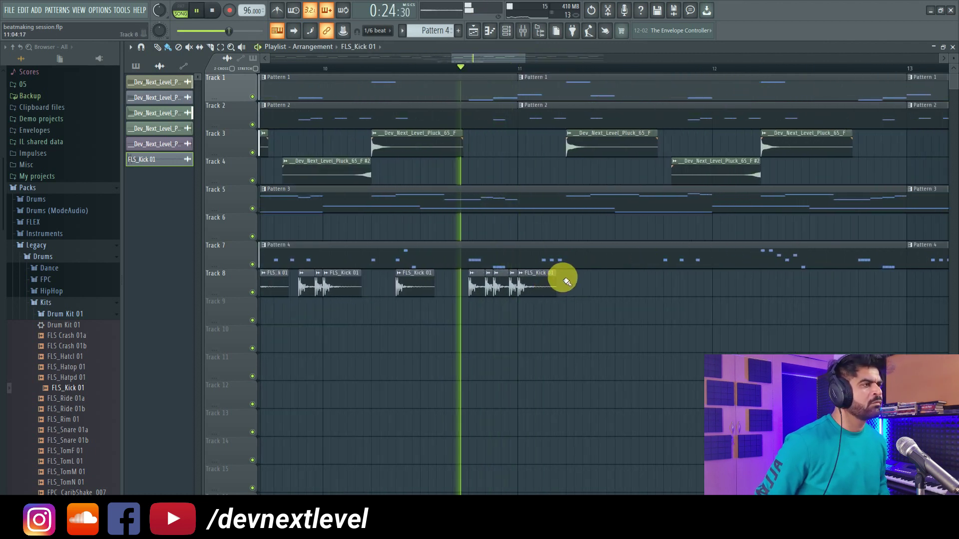
Place two closely spaced FLS_Kick 01 clips around the middle of bar 11 on Track 8, trimming the first where they overlap.
key(space)
key(space)
click(609, 291)
click(618, 310)
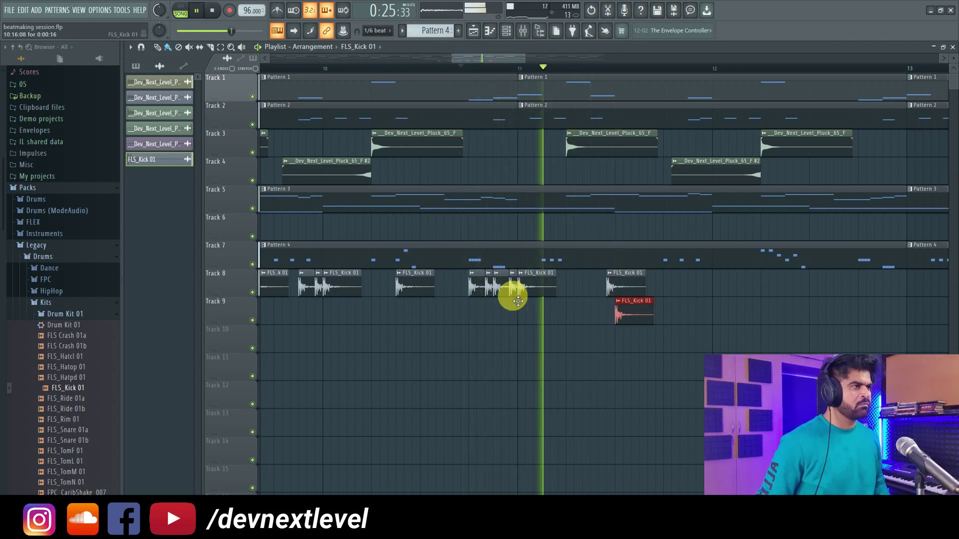
drag(627, 310, 623, 274)
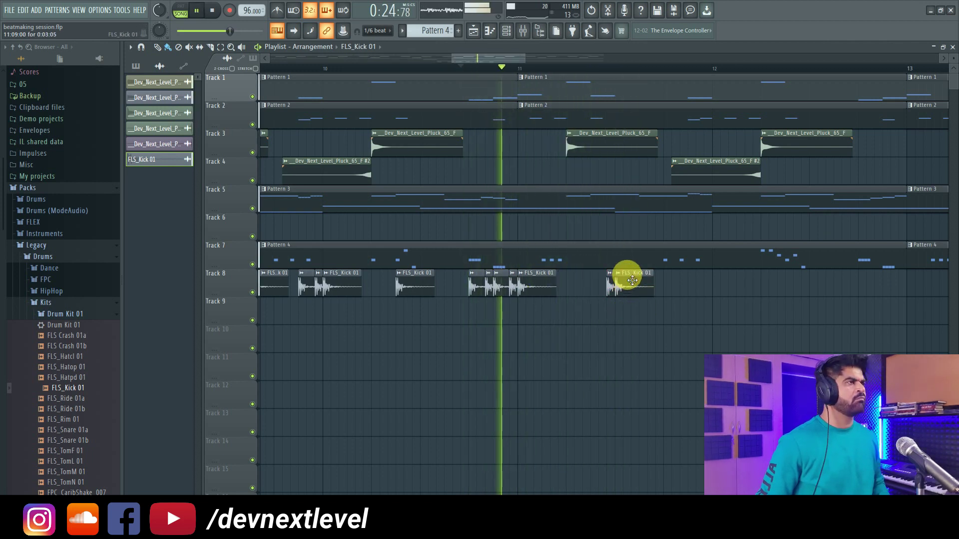
Place two shortened FLS_Kick 01 clips on Track 9 just after the middle of bar 11, and replay from that section.
key(space)
scroll(614, 62, right, 1)
scroll(606, 68, up, 3)
click(510, 67)
key(space)
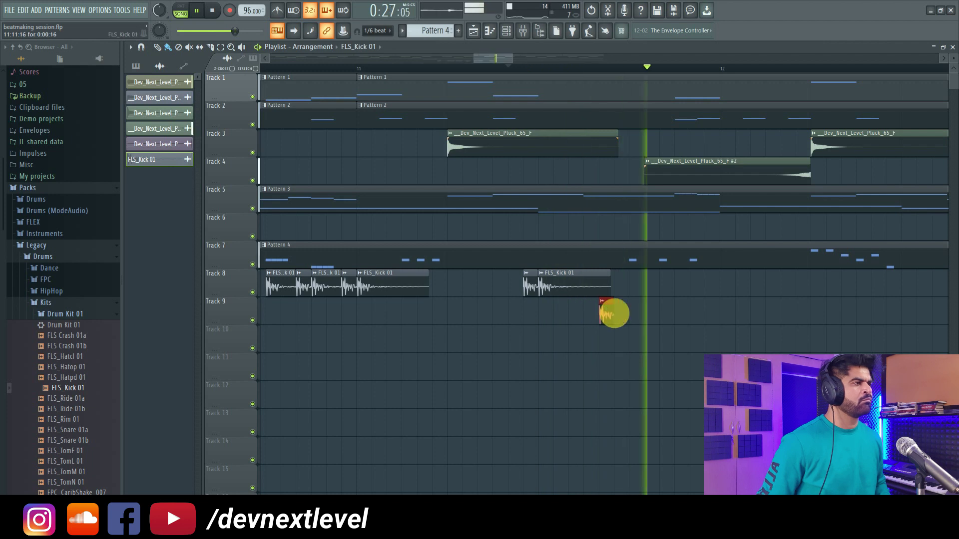
drag(605, 315, 590, 319)
click(619, 313)
key(space)
key(space)
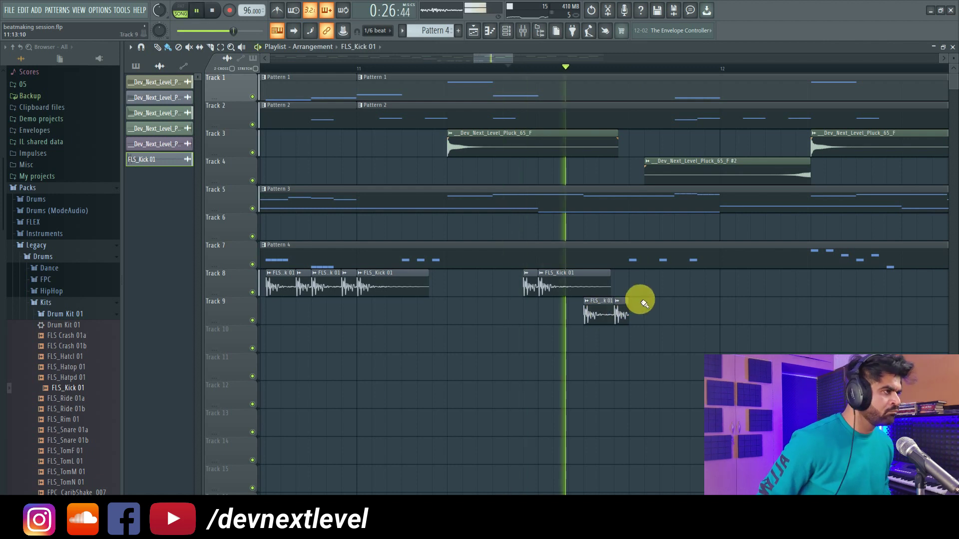
Place four shortened FLS_Kick 01 clips from late bar 11 to the start of bar 12, two each on Tracks 8 and 9.
click(676, 287)
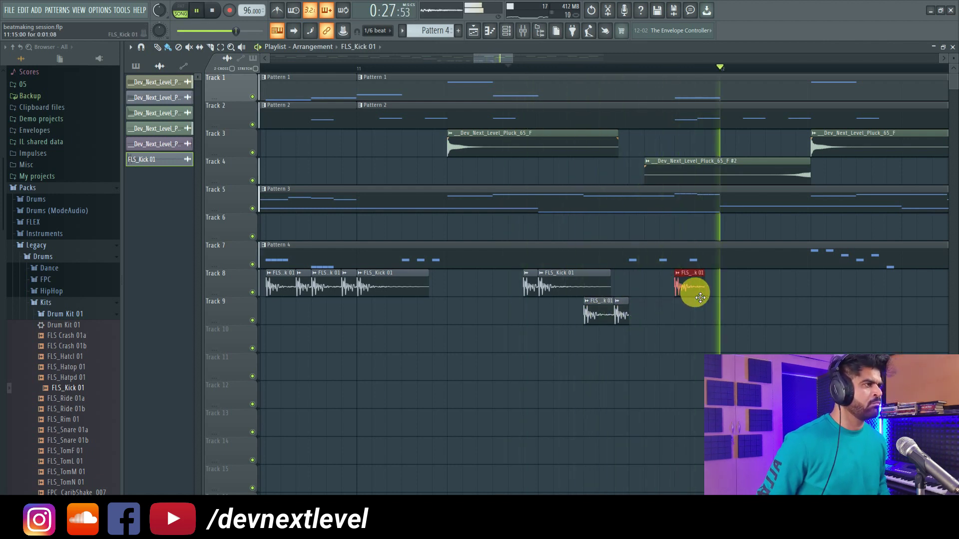
click(702, 310)
click(710, 294)
click(724, 312)
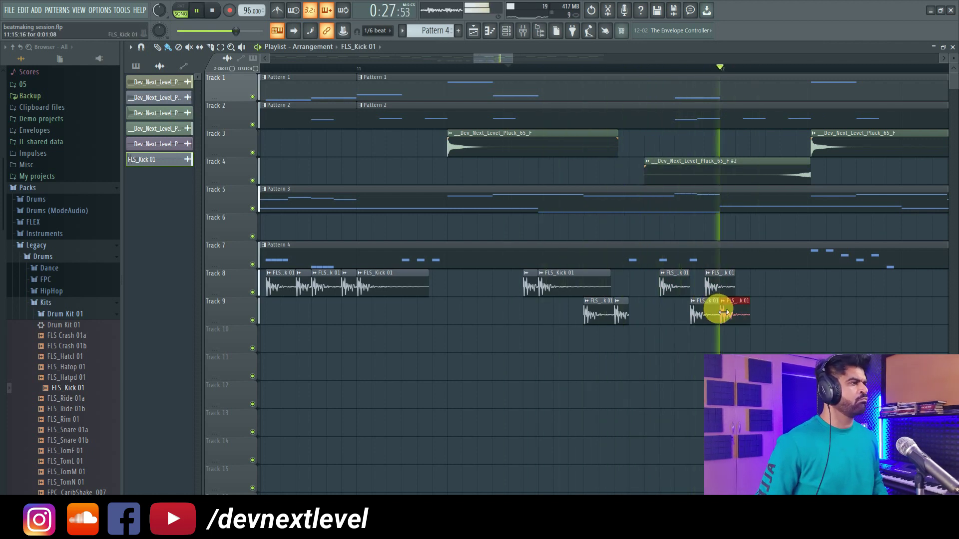
Thin out the kicks leading into bar 12 by removing the earlier Track 9 clip near the end of bar 11, replaying the transition.
key(space)
click(697, 315)
right_click(730, 313)
key(space)
key(space)
drag(715, 317, 721, 284)
right_click(699, 291)
key(space)
key(space)
key(space)
key(space)
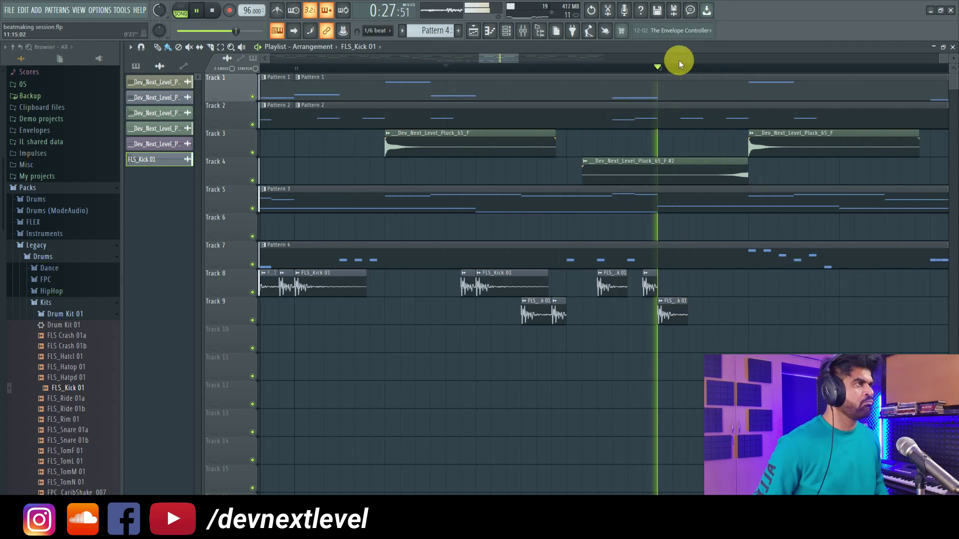
Play from the start of bar 12 and add two FLS_Kick 01 clips near its middle, one each on Tracks 9 and 8.
scroll(624, 73, down, 2)
click(570, 71)
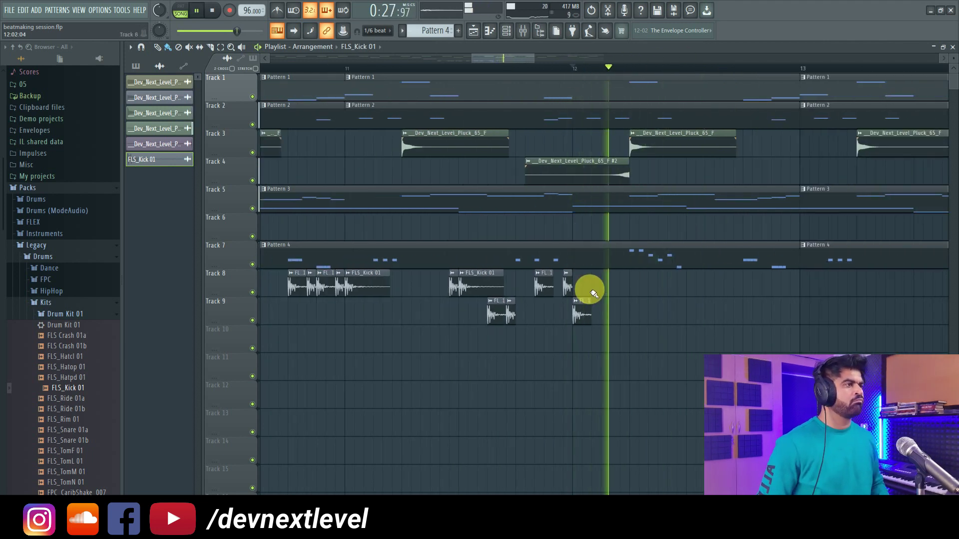
key(space)
Lengthen the kick at the start of bar 12 and the mid-bar kick on Track 8, then add two kicks on Track 9 in the second half.
key(space)
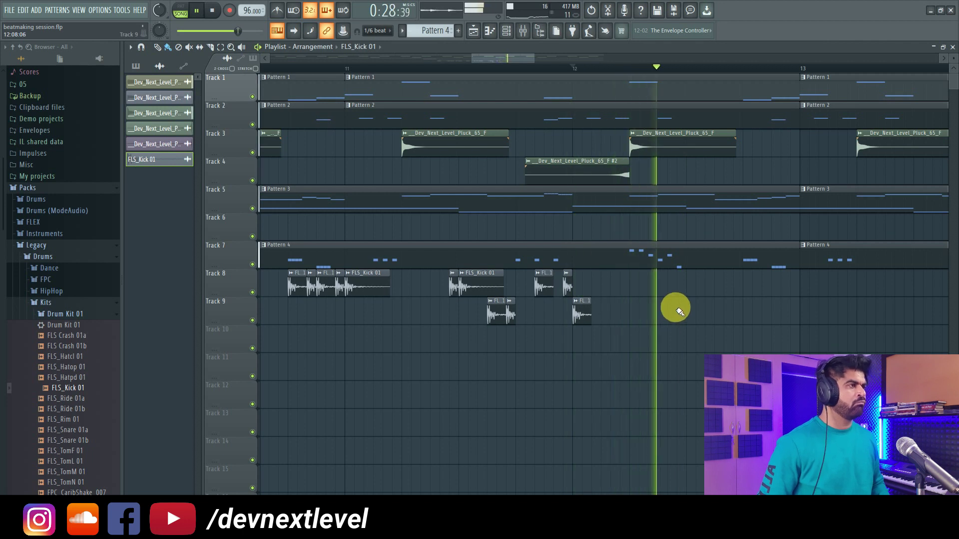
click(679, 312)
click(694, 292)
key(space)
key(space)
drag(695, 306, 716, 294)
drag(590, 315, 602, 315)
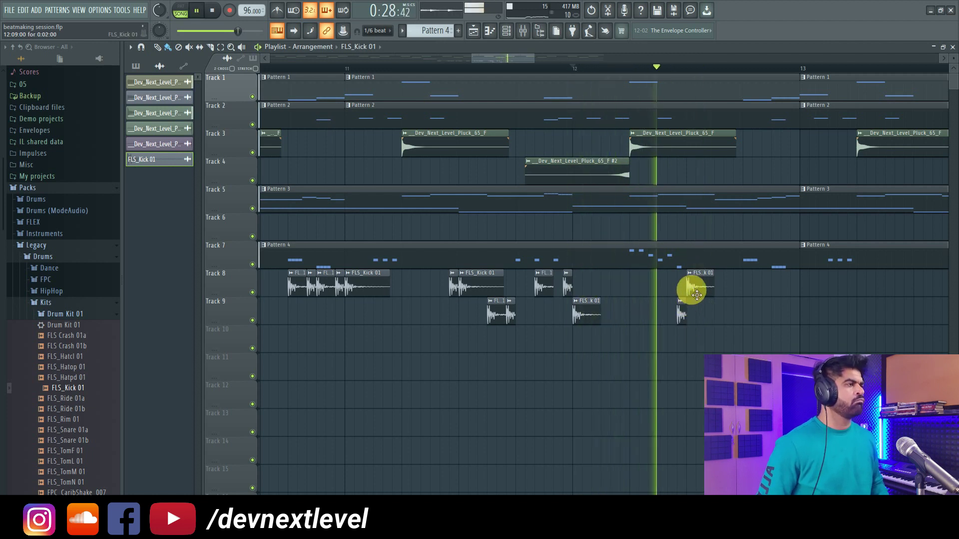
click(723, 310)
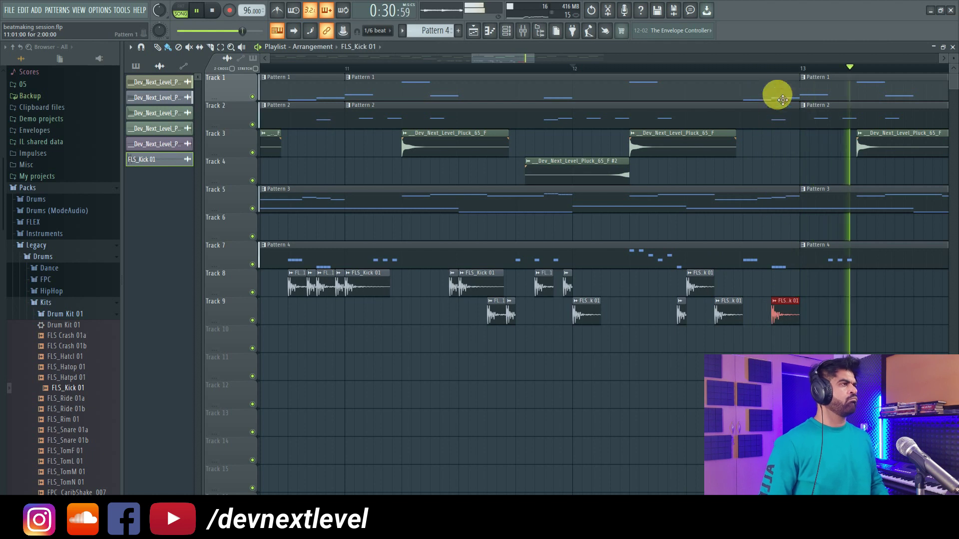
Stop playback and move all the Track 9 kicks of bars 11 and 12 up onto Track 8.
key(space)
scroll(794, 71, down, 1)
scroll(794, 71, down, 2)
drag(809, 298, 642, 335)
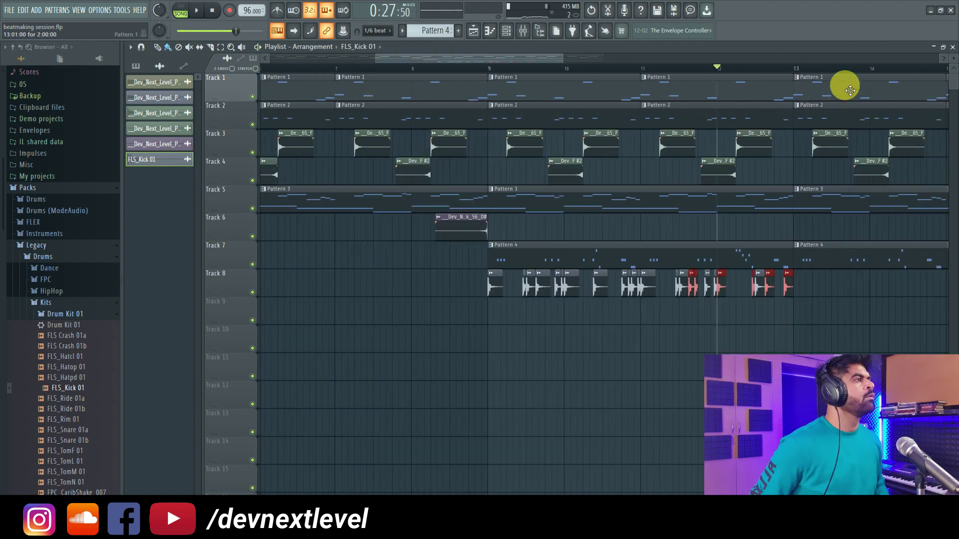
Select bars 9 through 12 as the playback range, set the snap to Line, and play the section from bar 9.
drag(796, 71, 490, 75)
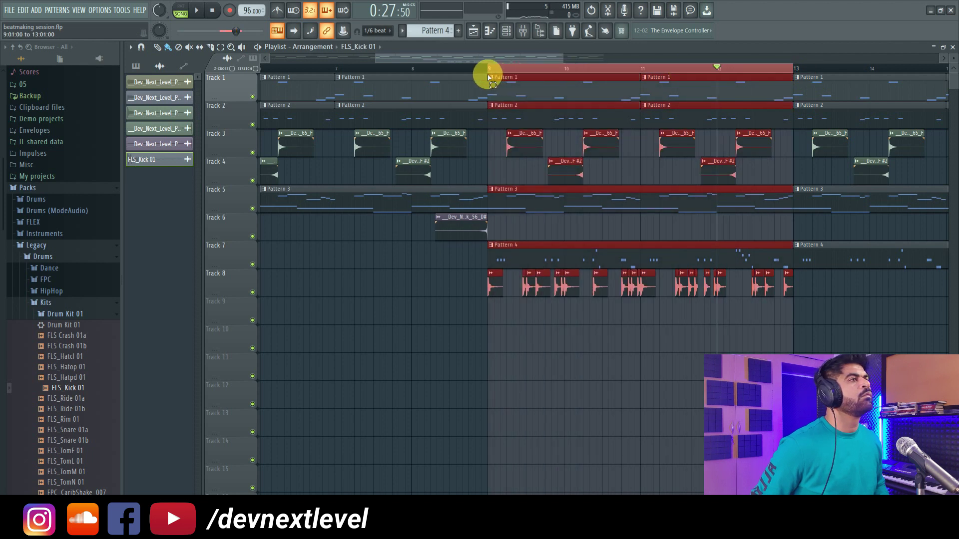
click(383, 31)
click(387, 39)
key(ctrl+d)
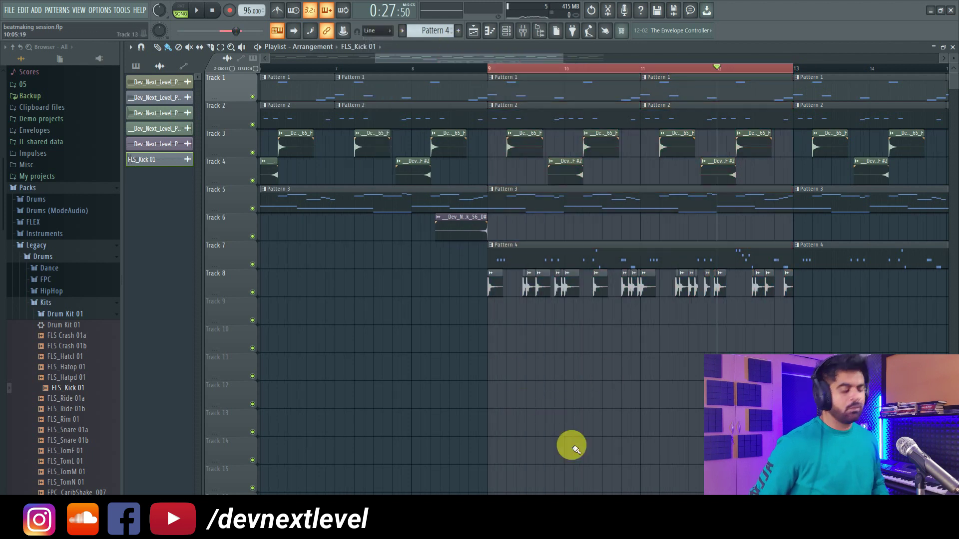
drag(529, 200, 500, 126)
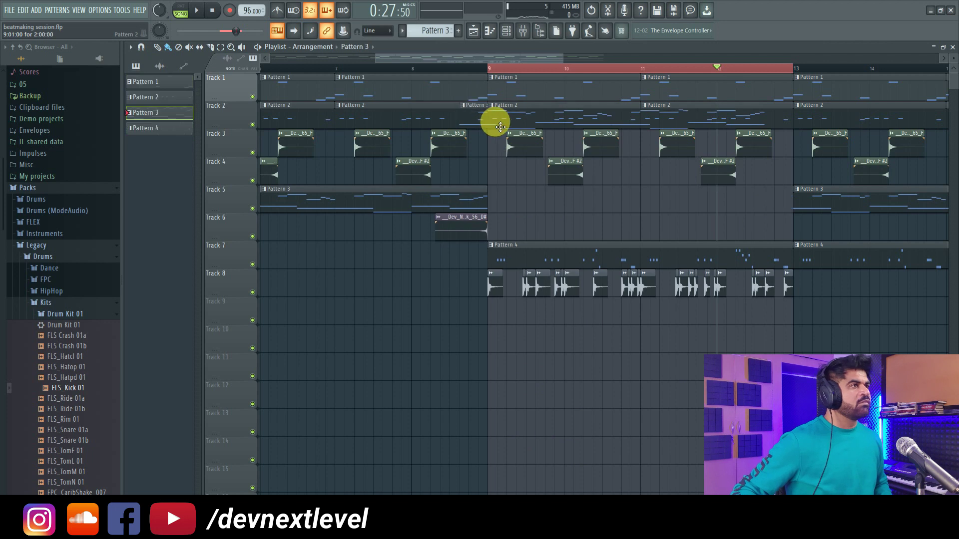
key(ctrl+z)
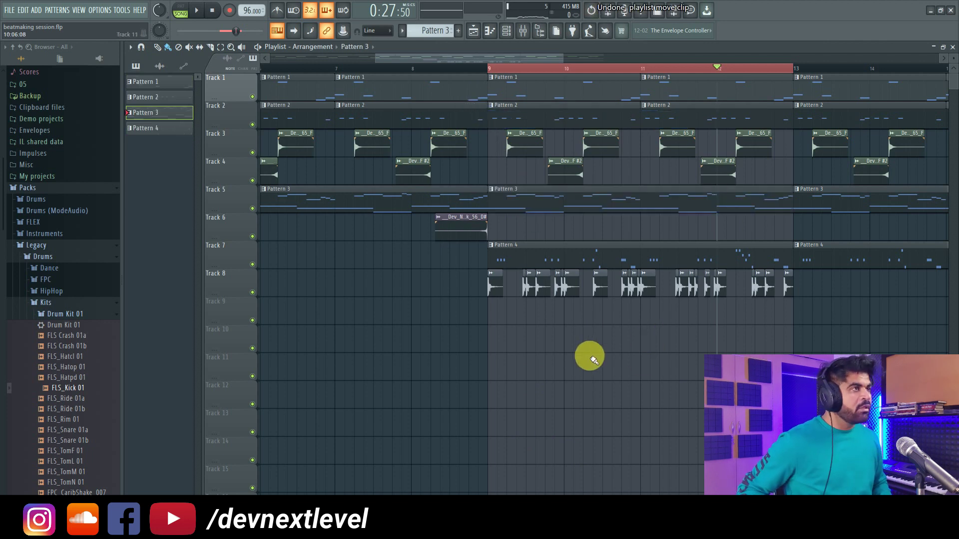
key(space)
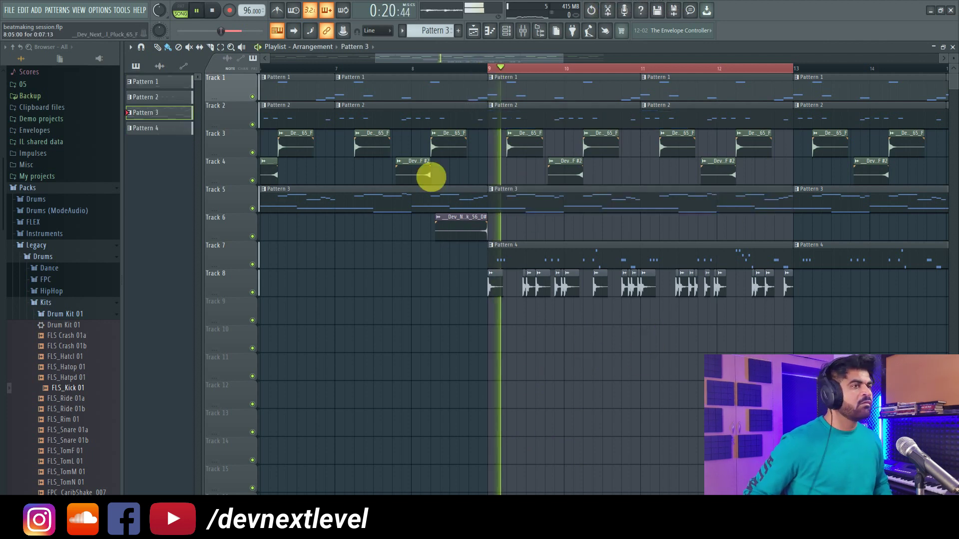
Stop playback and browse the FPC hi-hat, kick, snare and other percussion folders, auditioning samples for the next drum layer.
click(83, 348)
key(space)
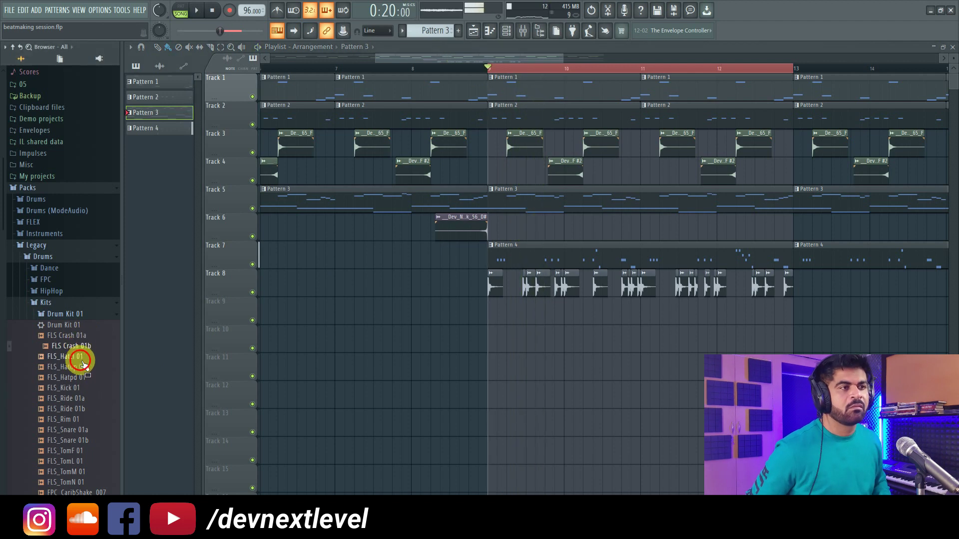
click(63, 281)
click(71, 303)
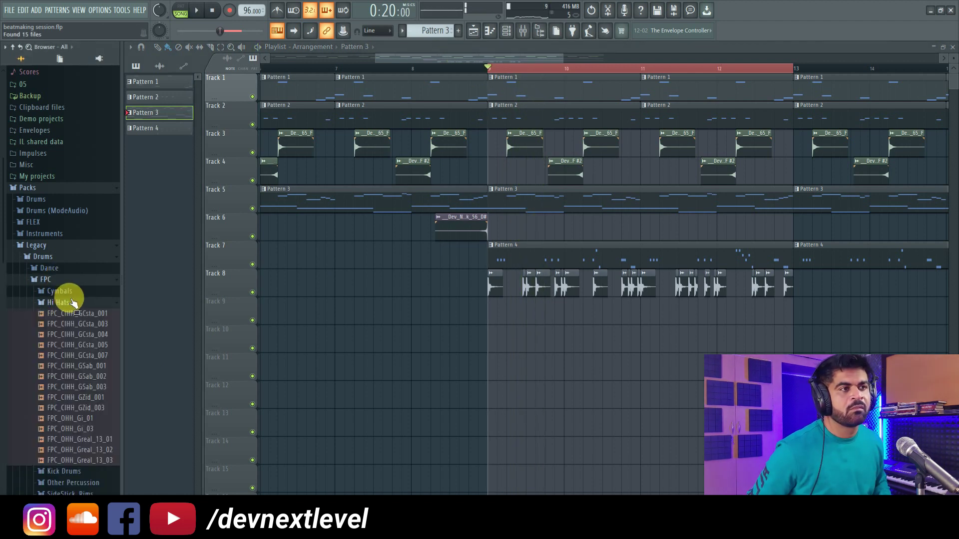
click(64, 471)
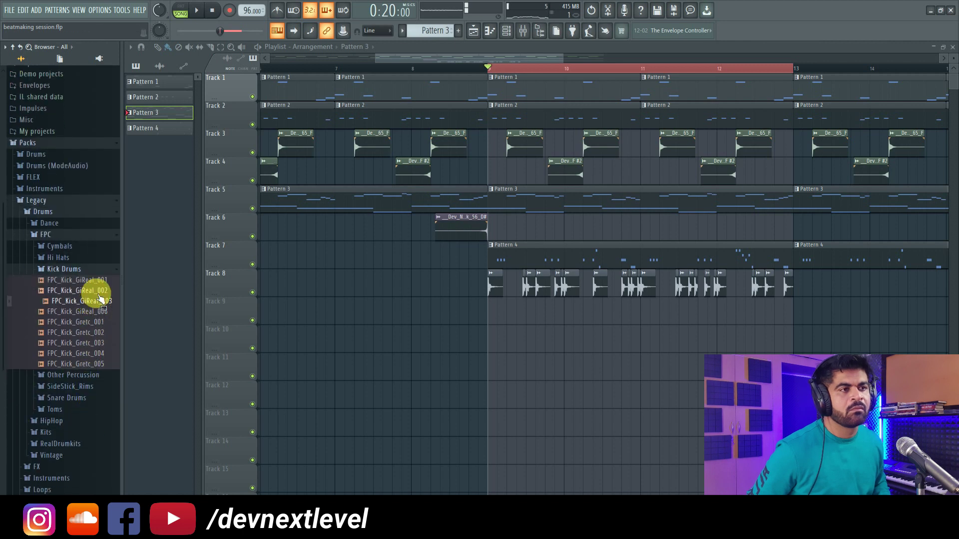
scroll(89, 322, down, 2)
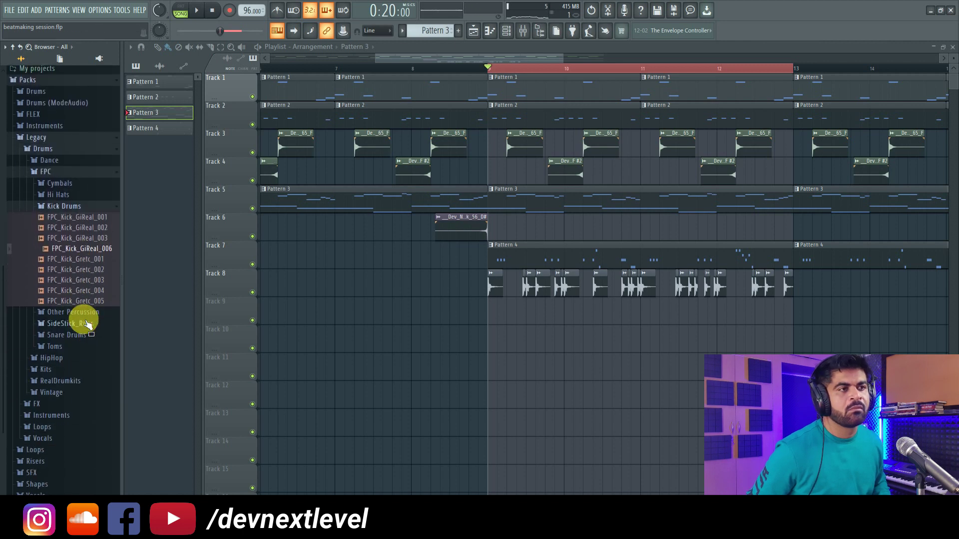
click(85, 356)
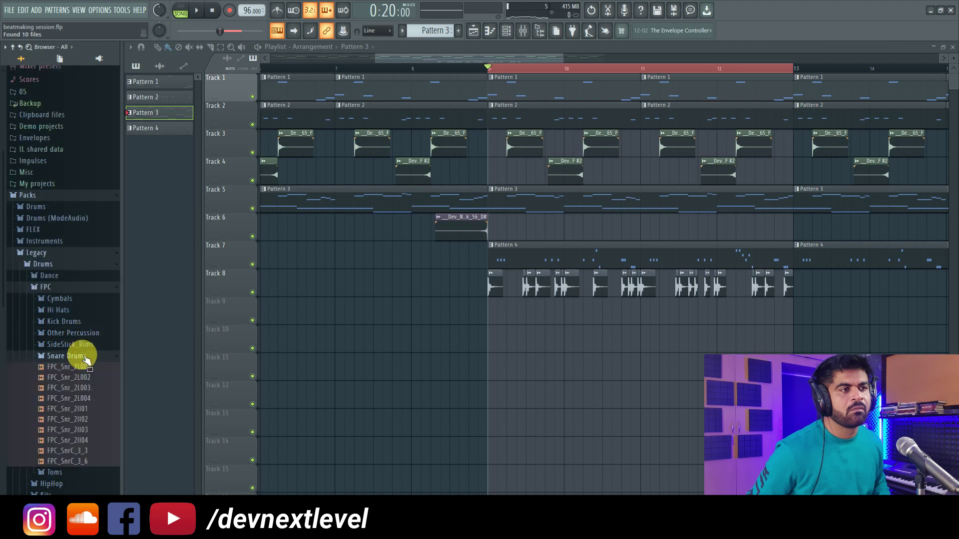
click(87, 335)
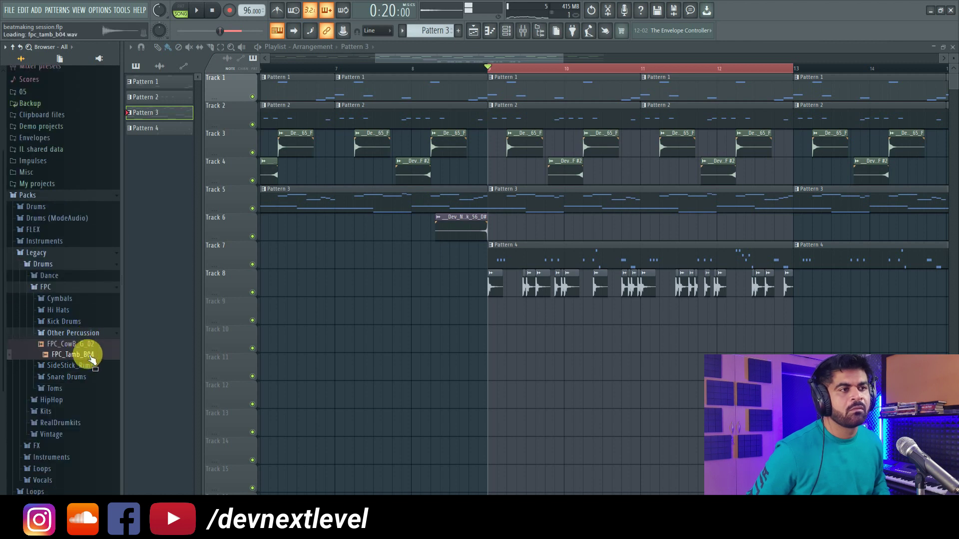
Place the FPC_SdSt_C_004 sample from SideStick_Rims on Track 9 at beat 2 of bar 9 and start playback.
click(89, 367)
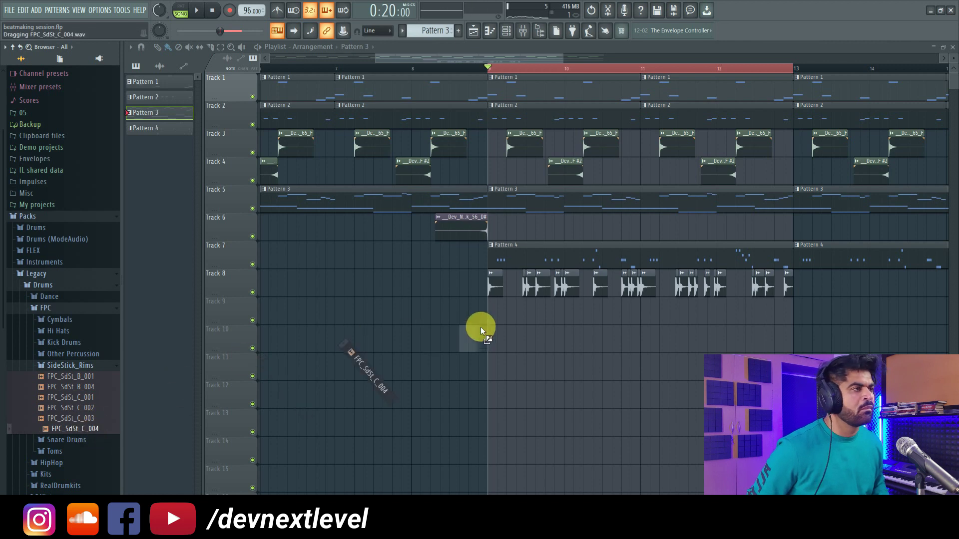
key(space)
drag(529, 316, 515, 320)
key(space)
key(space)
Continue the side-stick pattern on Track 9 with clips on beats 2 and 4 through bar 12.
click(549, 310)
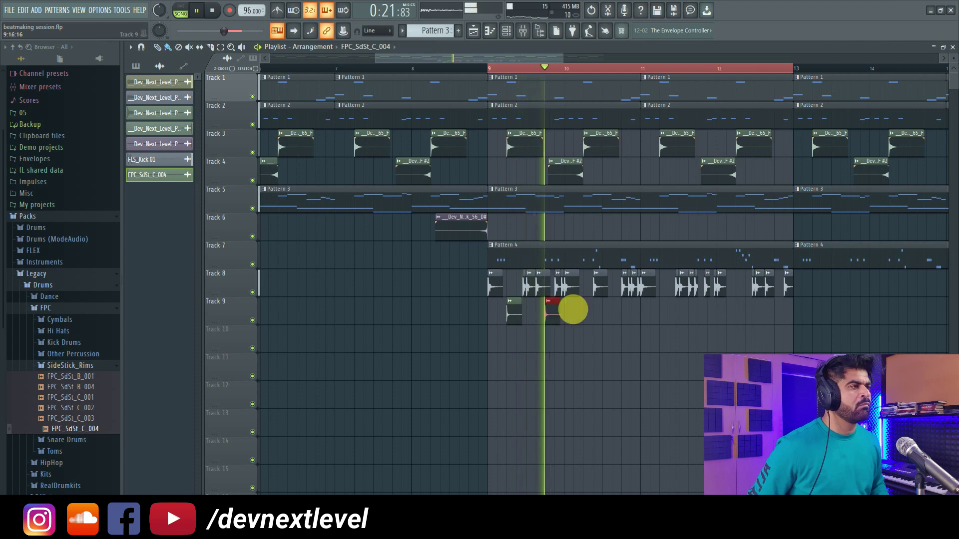
click(584, 313)
click(625, 312)
click(667, 314)
click(704, 313)
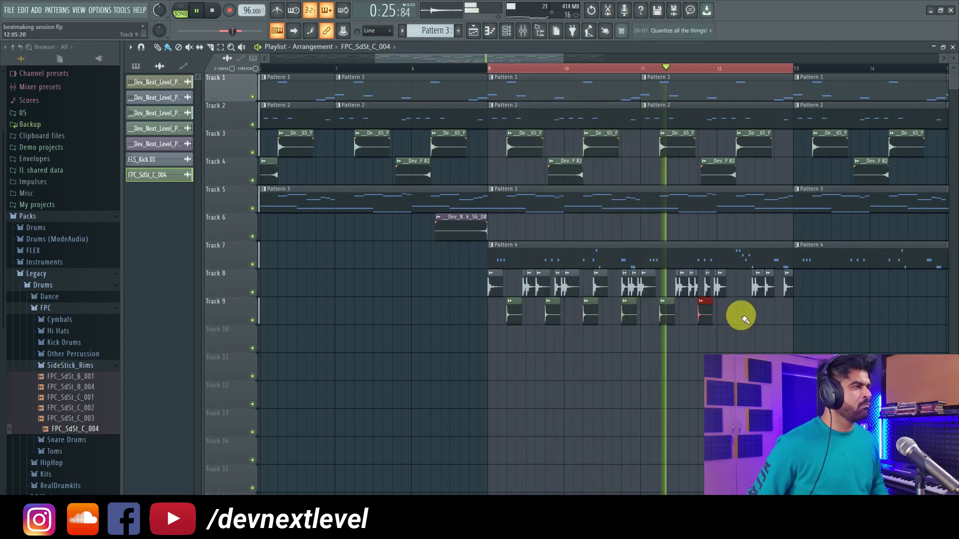
click(741, 314)
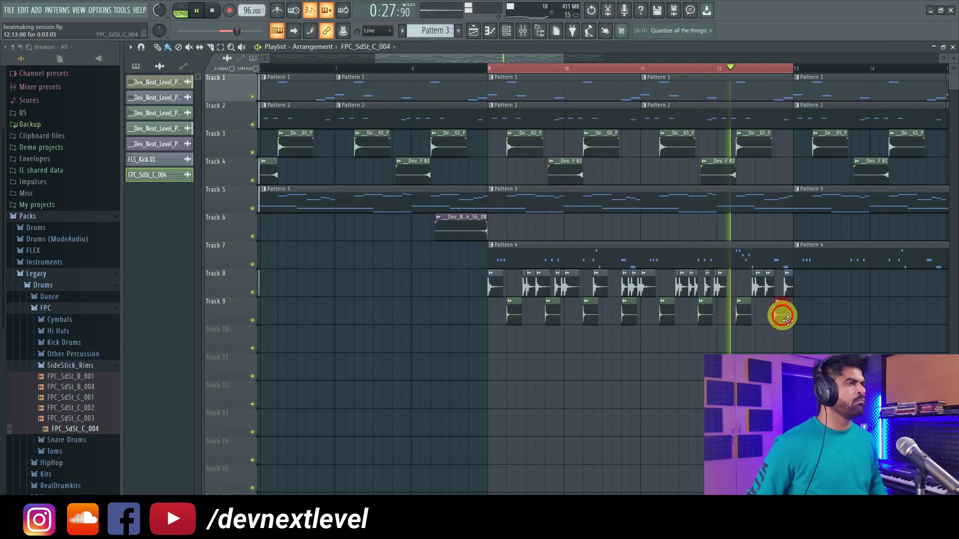
Route FPC_SdSt_C_004 to mixer insert 6 and load Fruity WaveShaper in slot 3 with an upward-bowed curve.
double_click(782, 314)
click(458, 184)
click(744, 231)
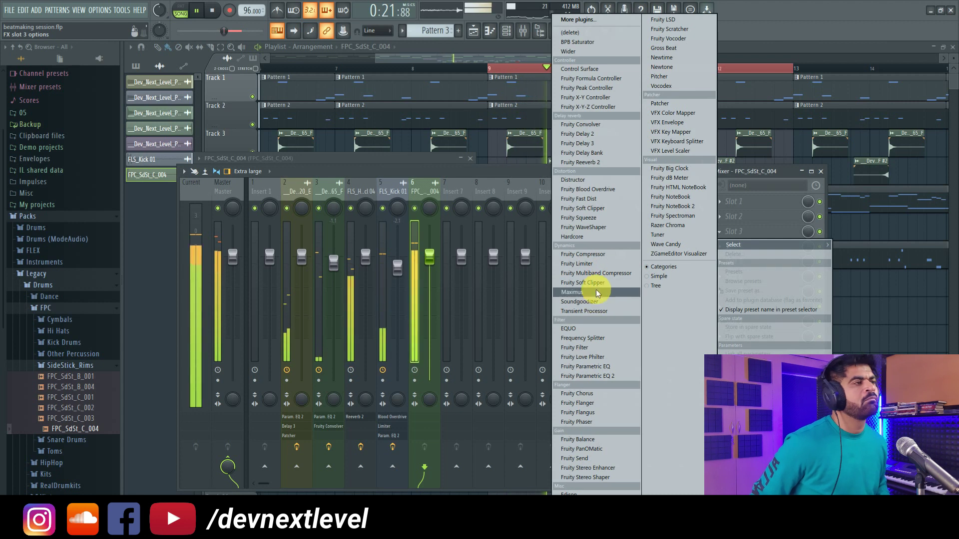
click(584, 228)
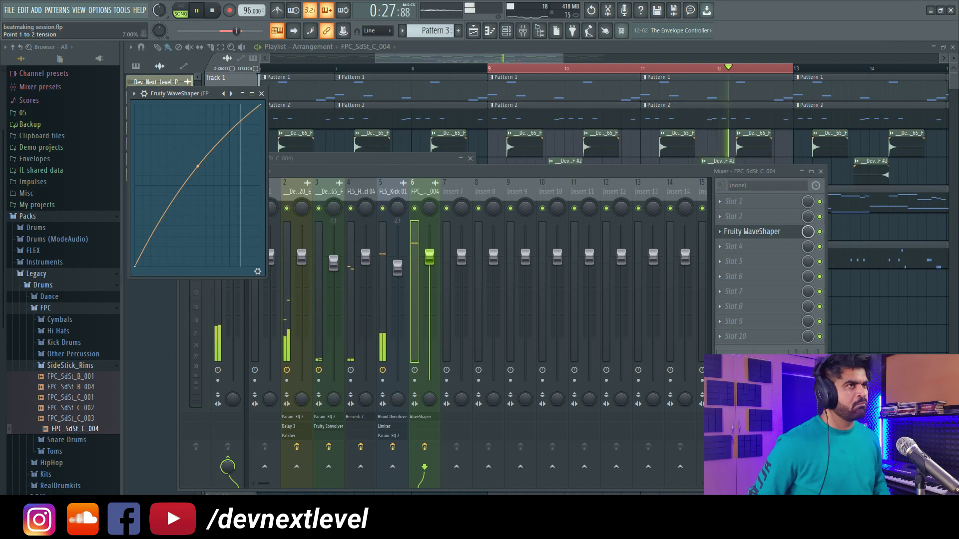
Add Fruity Reeverb 2 in slot 5 of the side-stick's mixer track, shorten its decay and lower the slot's mix level.
click(733, 262)
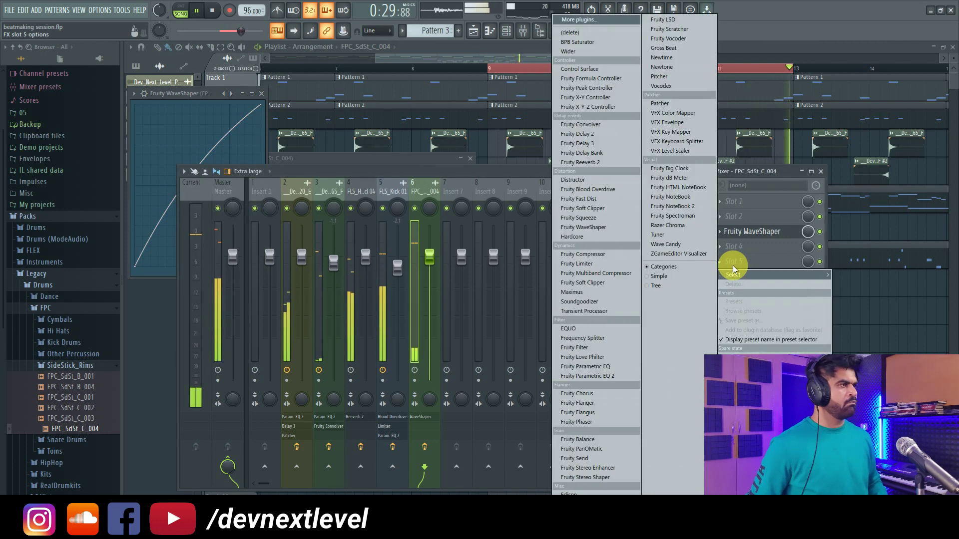
click(619, 165)
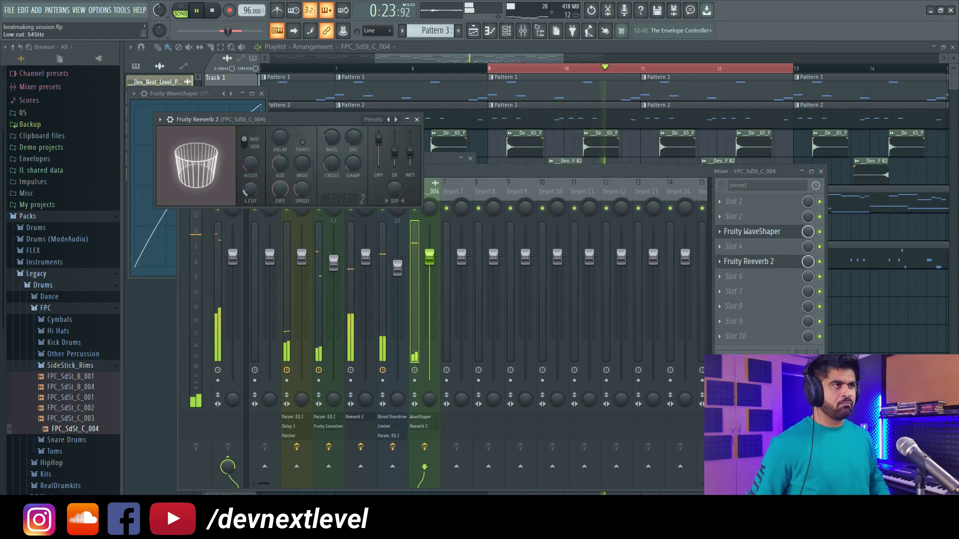
drag(346, 146, 346, 164)
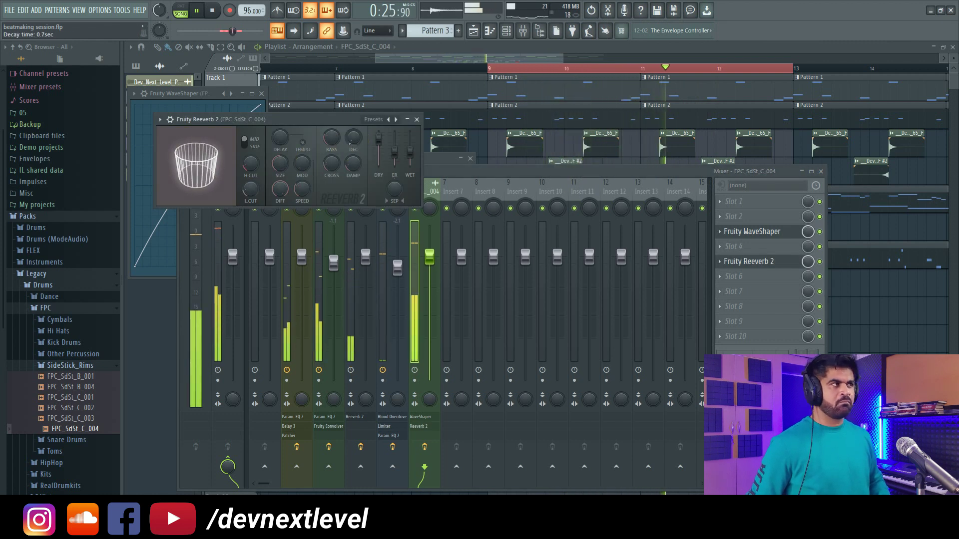
drag(808, 262, 808, 280)
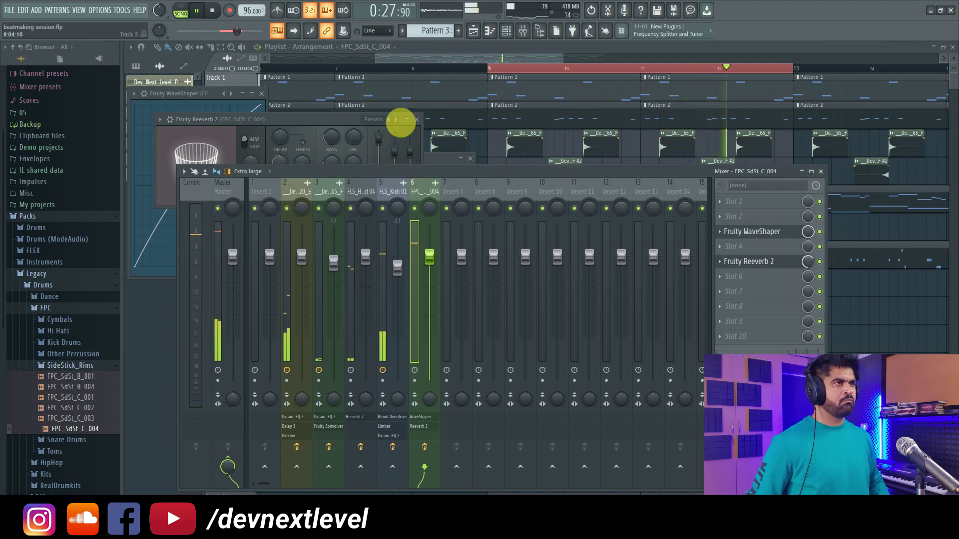
Lower the side-stick reverb's wet level and set its decay time to 1.1 sec, closing all windows and stopping playback when done.
click(319, 119)
drag(410, 150, 410, 158)
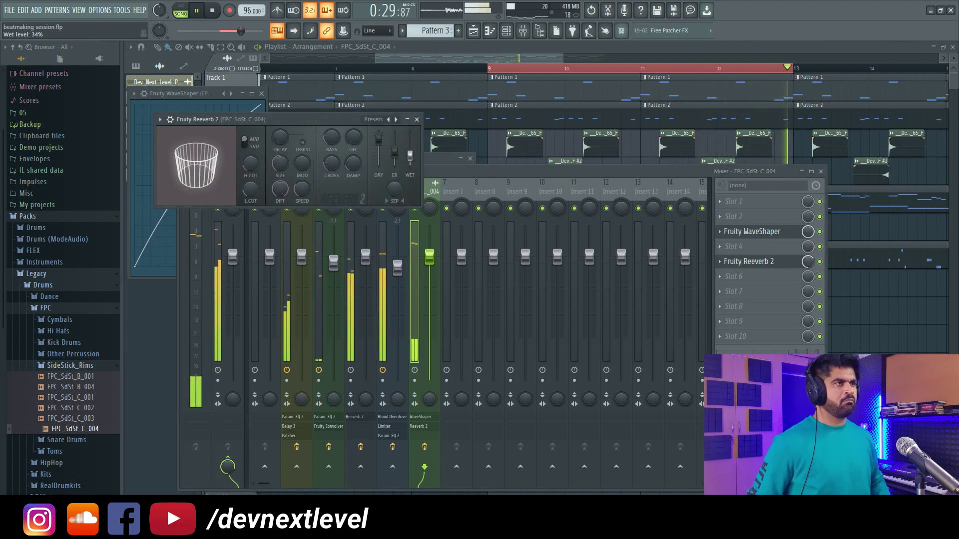
drag(280, 137, 283, 142)
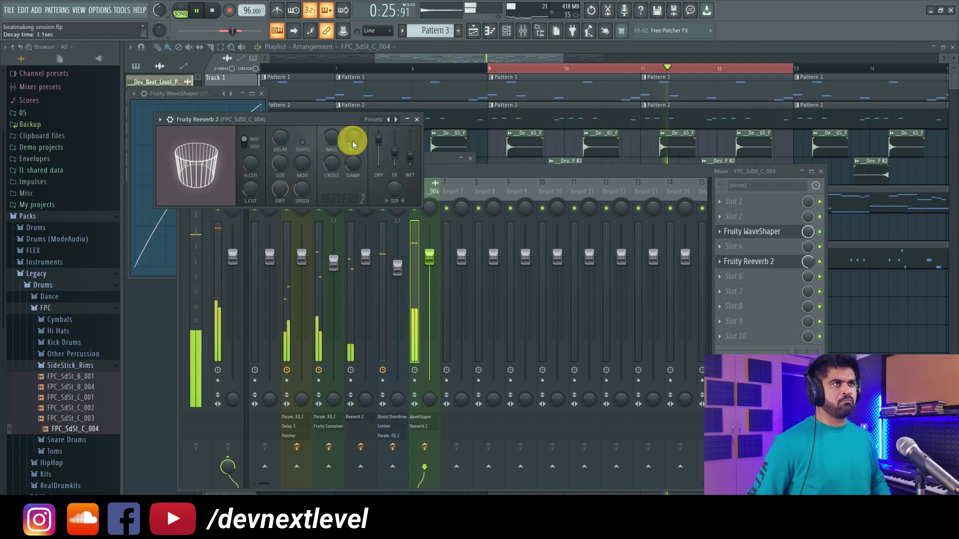
click(824, 172)
click(824, 171)
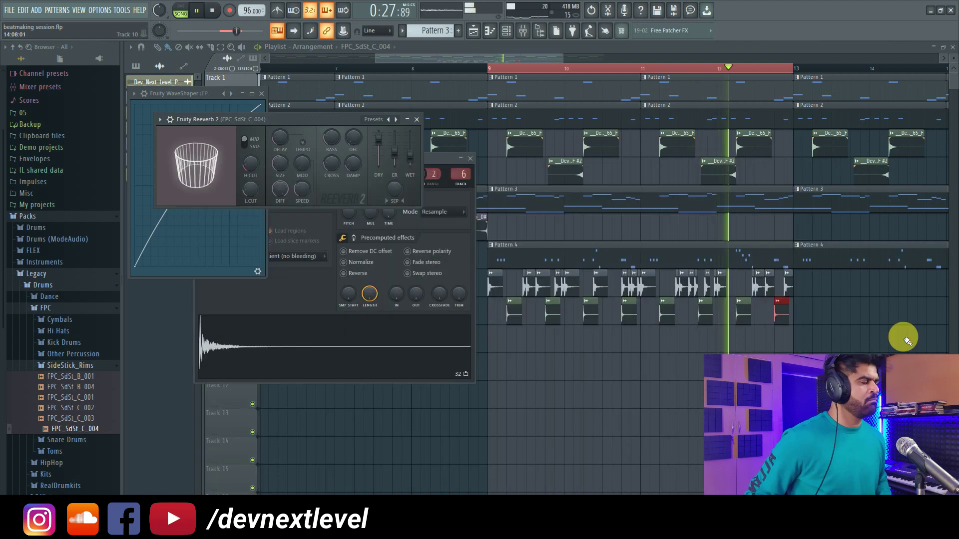
key(F12)
key(space)
Place the FPC_Snr_2L004 snare on Track 10 at beat 2 of each bar from 9 to 12.
scroll(64, 414, up, 1)
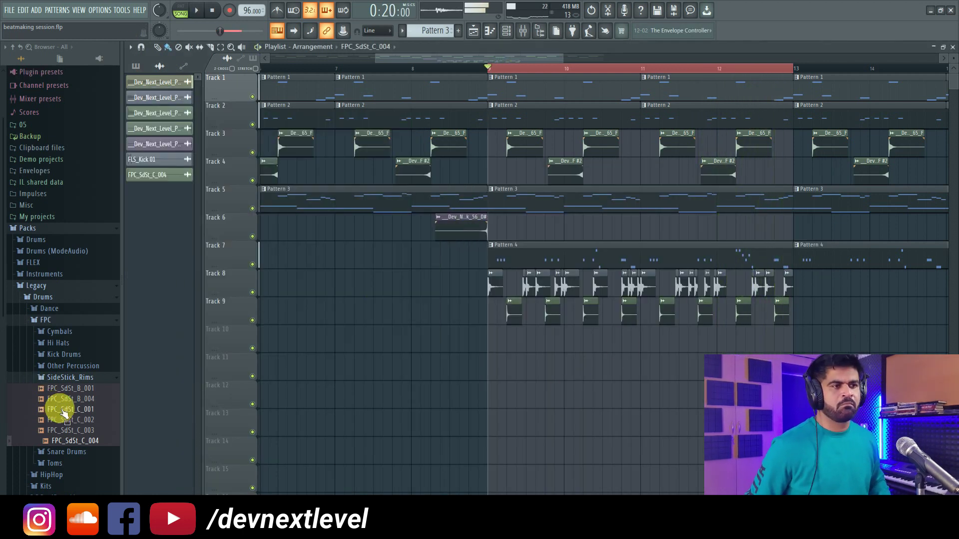
click(67, 451)
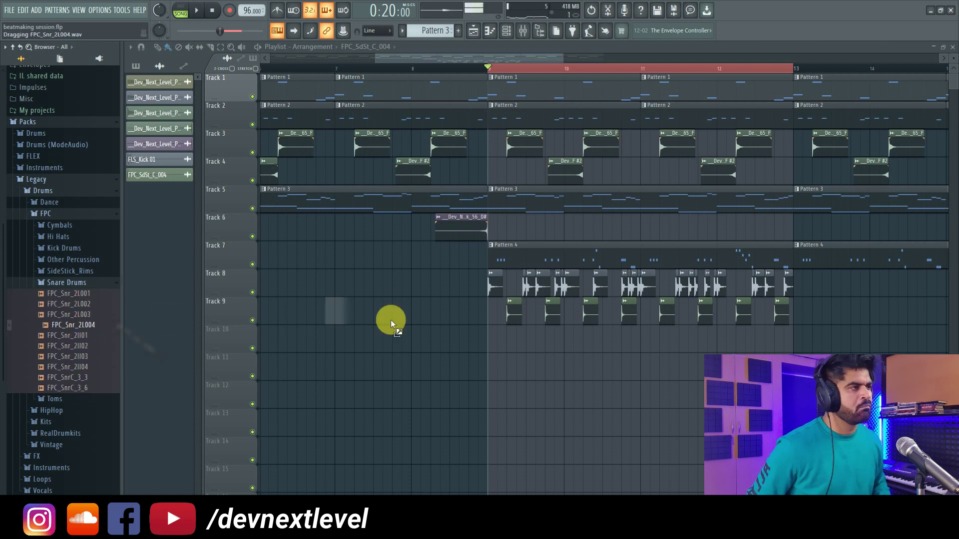
drag(508, 333, 509, 333)
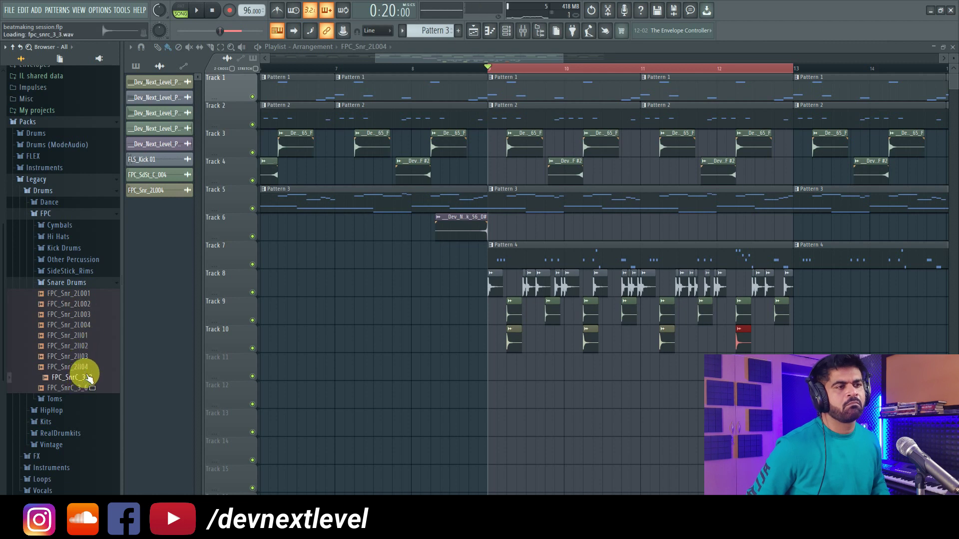
Place RD_Clap from the RealDrumkits folder on Track 11 at beat 4 of the bars from bar 9 onward and play the section.
click(70, 400)
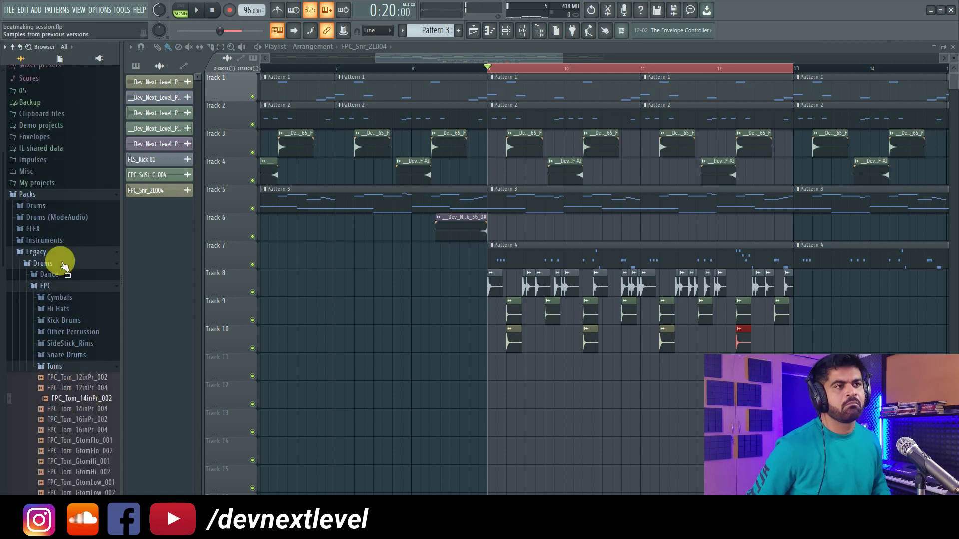
click(55, 366)
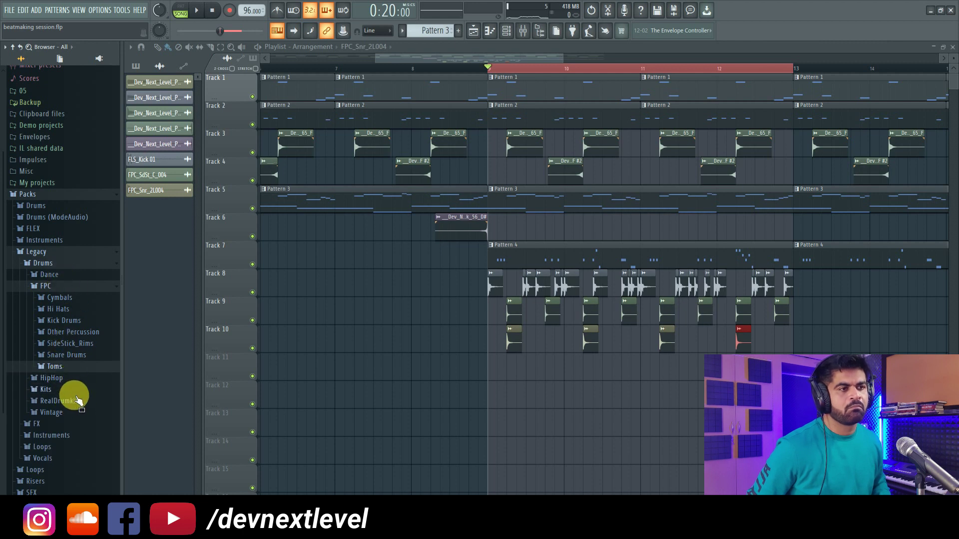
click(77, 399)
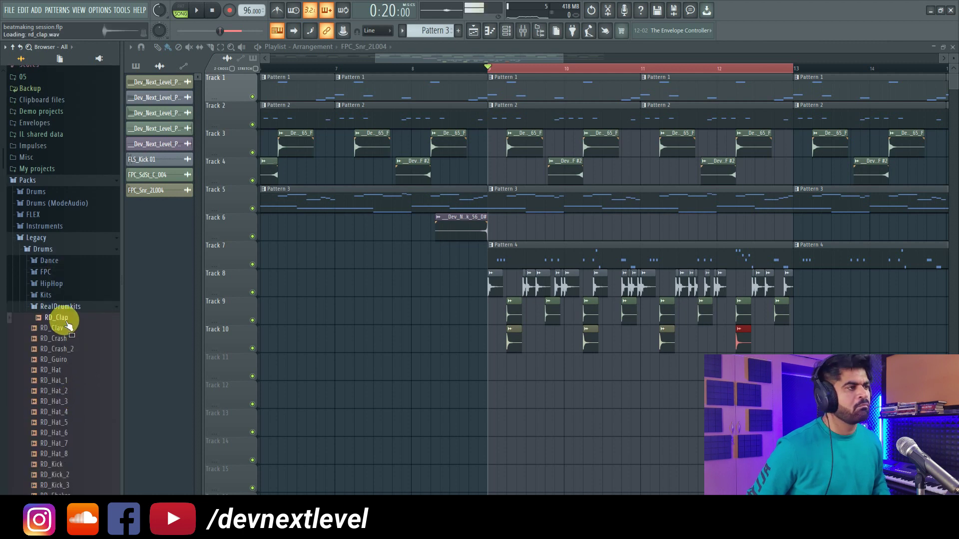
drag(519, 351, 548, 362)
click(624, 363)
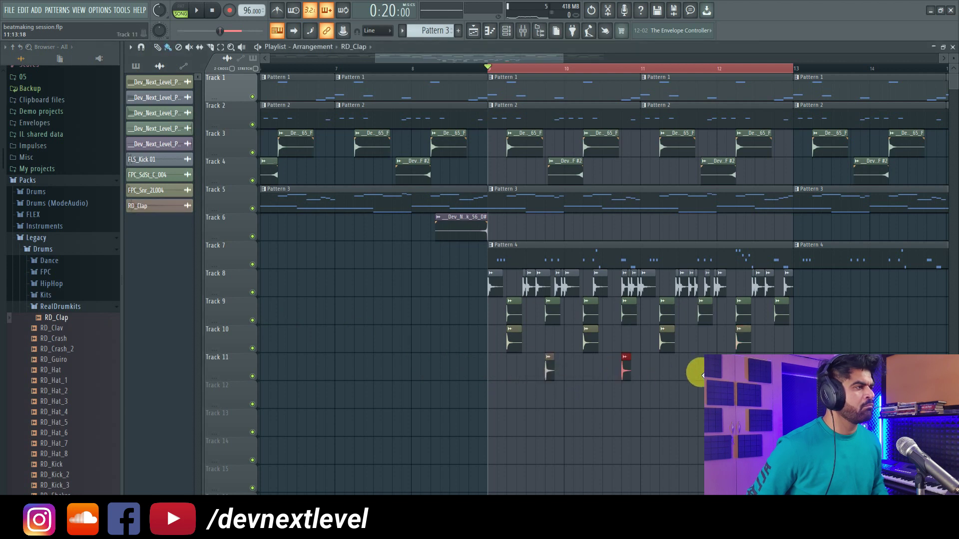
key(space)
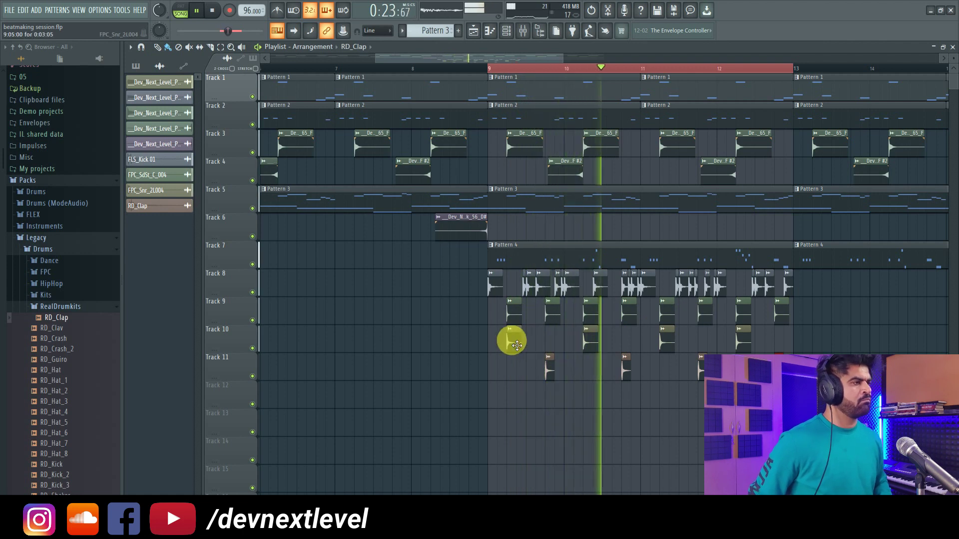
double_click(630, 375)
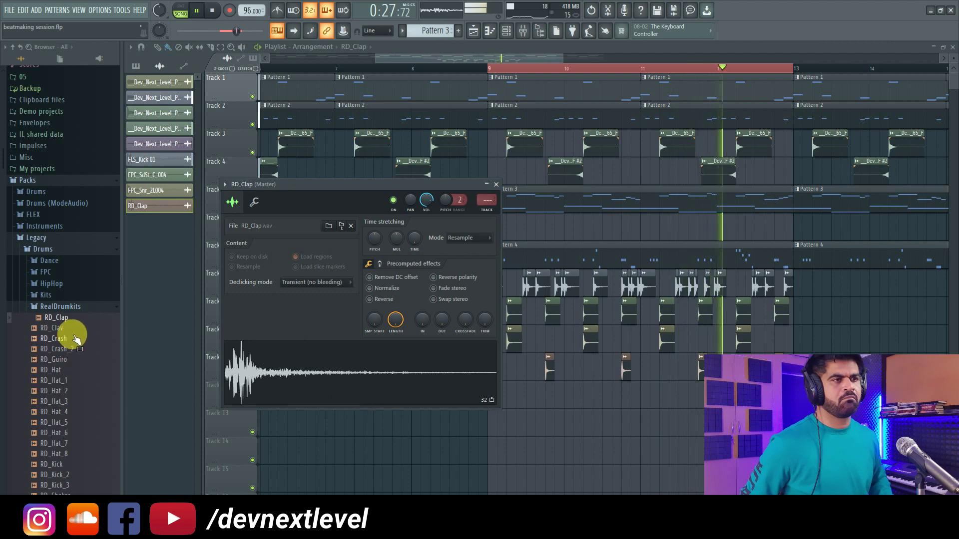
click(537, 421)
right_click(540, 417)
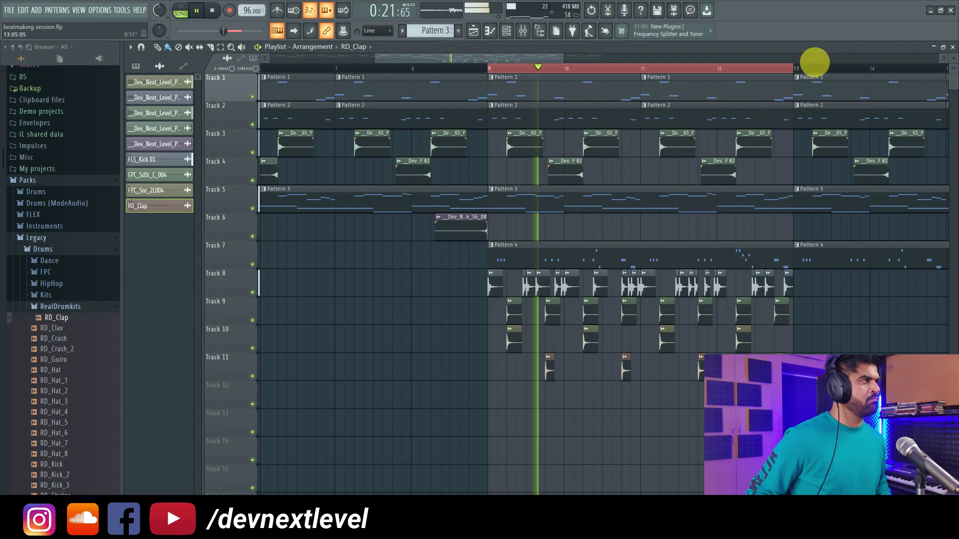
Route the RD_Clap channel to mixer insert 7 and load Fruity Parametric EQ 2 in slot 3.
click(549, 370)
double_click(548, 369)
click(490, 212)
click(752, 226)
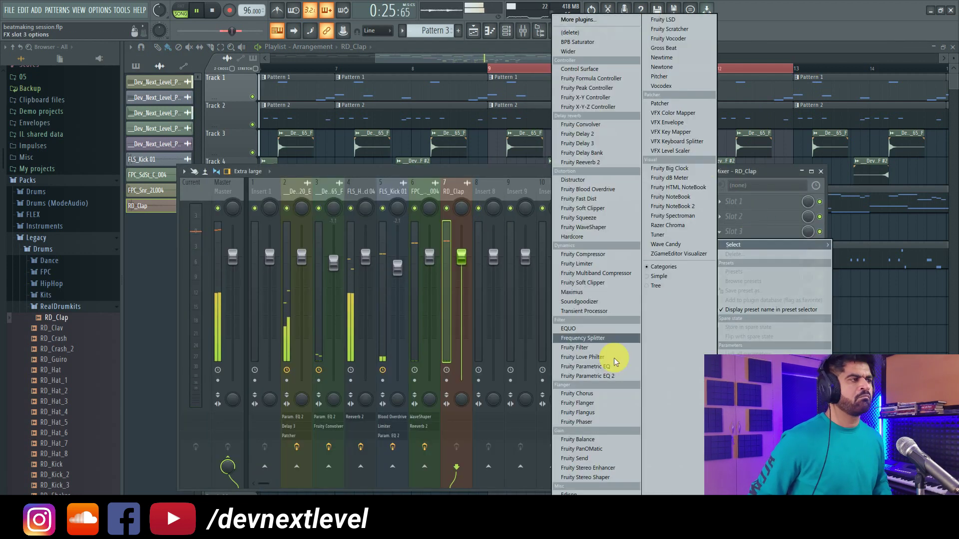
click(599, 376)
Make band 1 of the clap's EQ a high-pass filter rolling off the lows, and cut band 5 slightly in the mids.
right_click(209, 208)
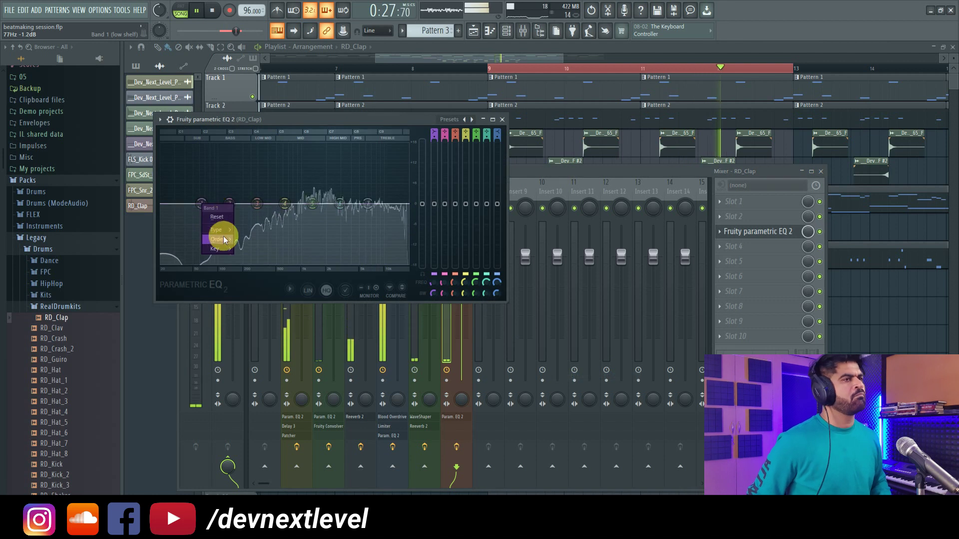
mouse_move(229, 232)
click(254, 258)
drag(312, 204, 371, 206)
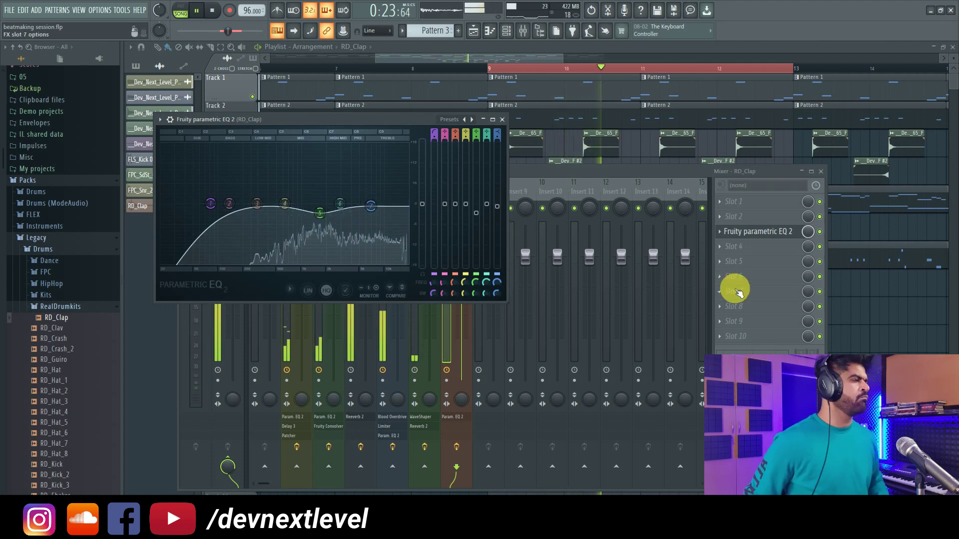
Load Fruity Delay 2 in slot 7 of the RD_Clap mixer insert and set its delay time to 2 steps.
click(735, 285)
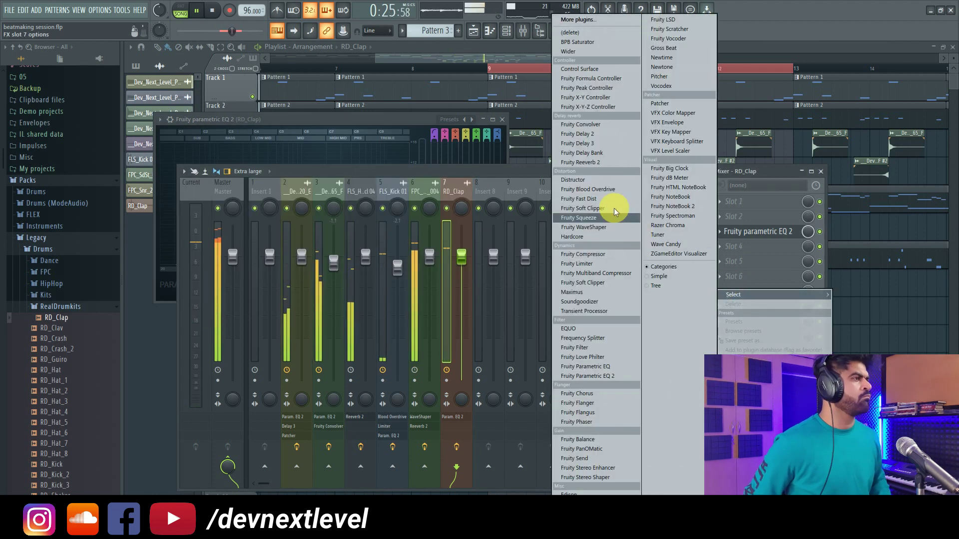
click(606, 134)
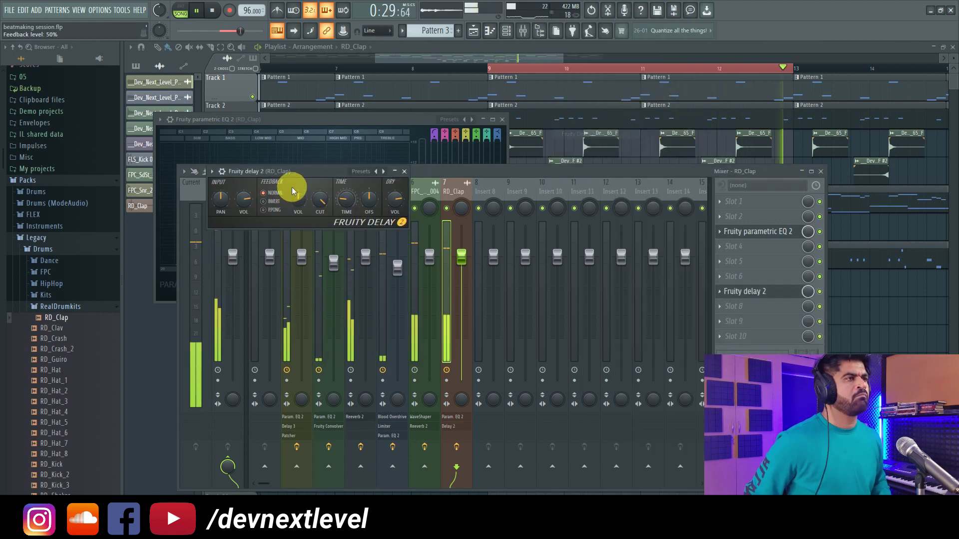
right_click(345, 206)
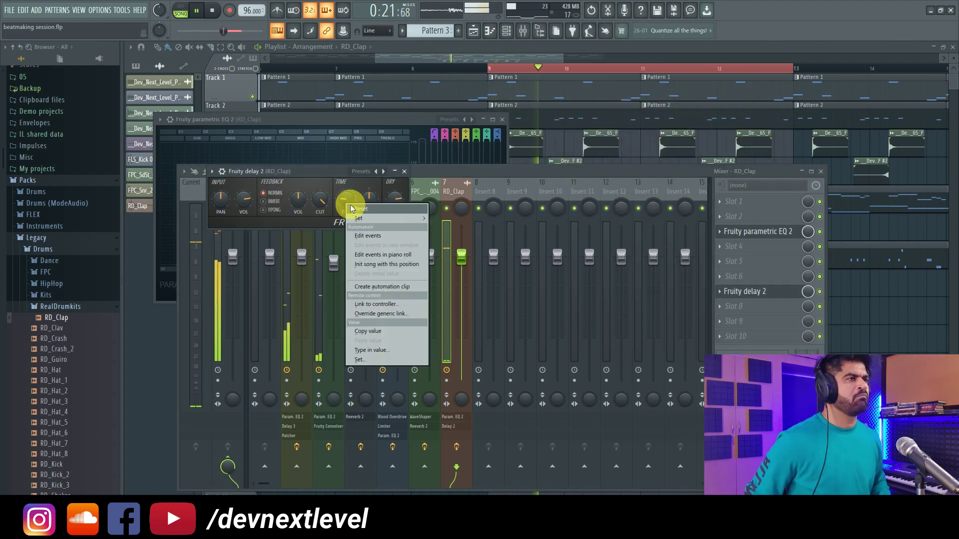
mouse_move(401, 217)
click(451, 238)
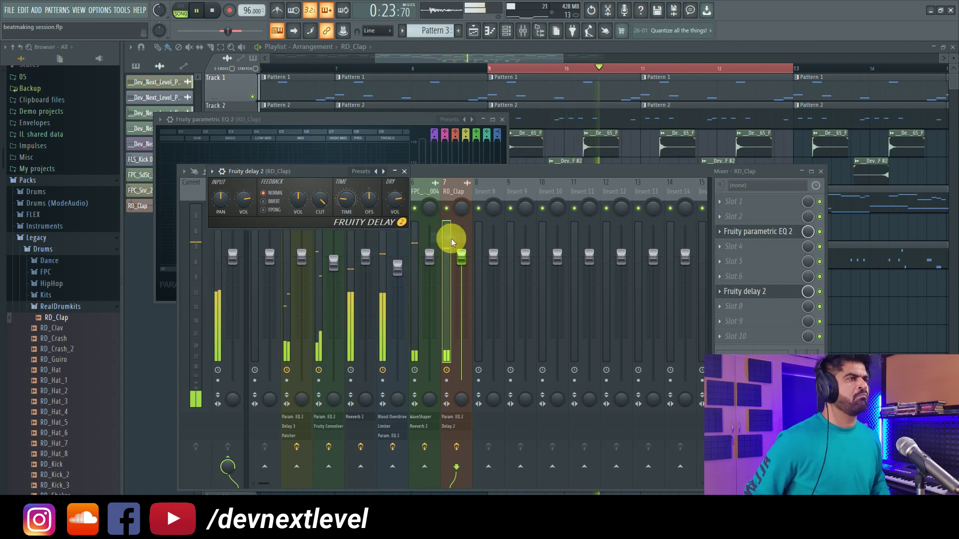
right_click(350, 199)
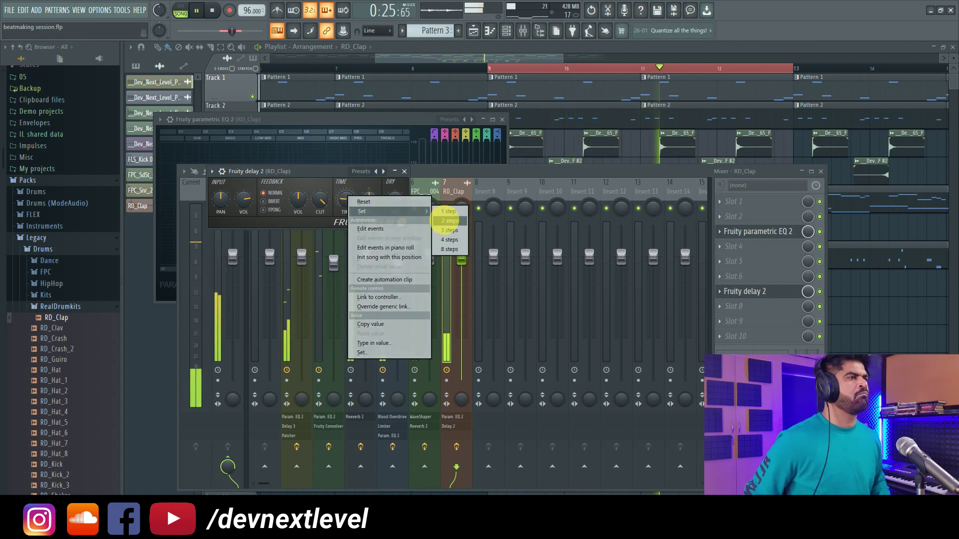
click(449, 220)
Configure the clap's delay with an 18% mix level, ping-pong feedback and a slight rightward time stereo offset.
drag(806, 291, 807, 335)
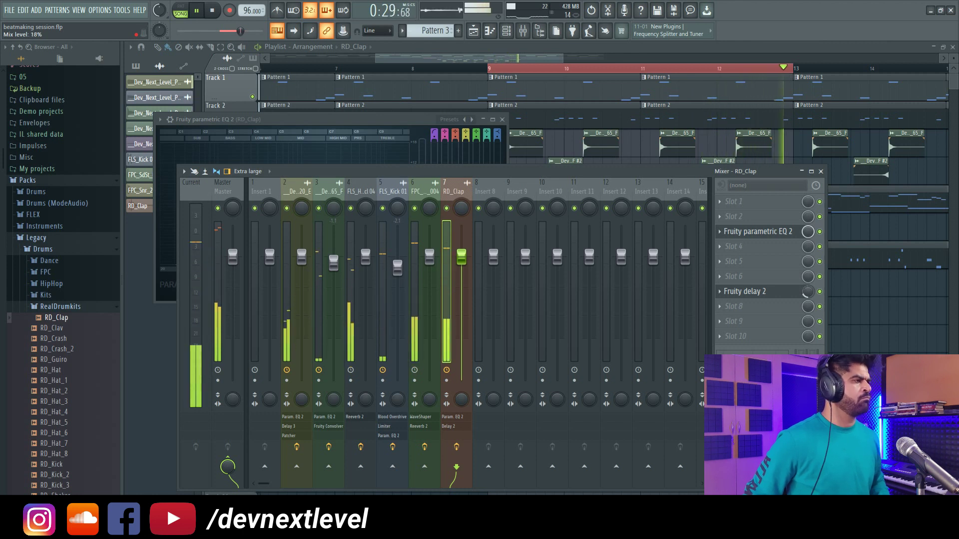
click(787, 294)
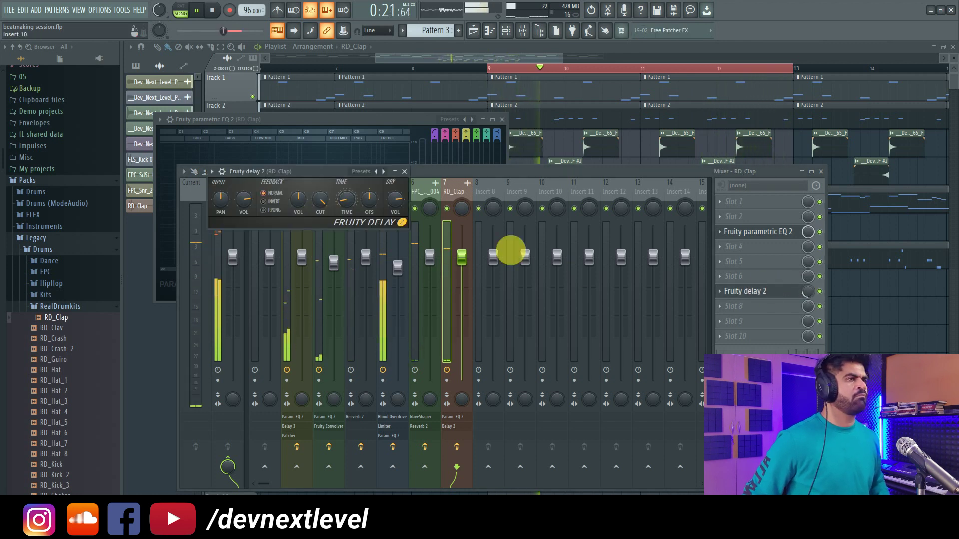
click(274, 210)
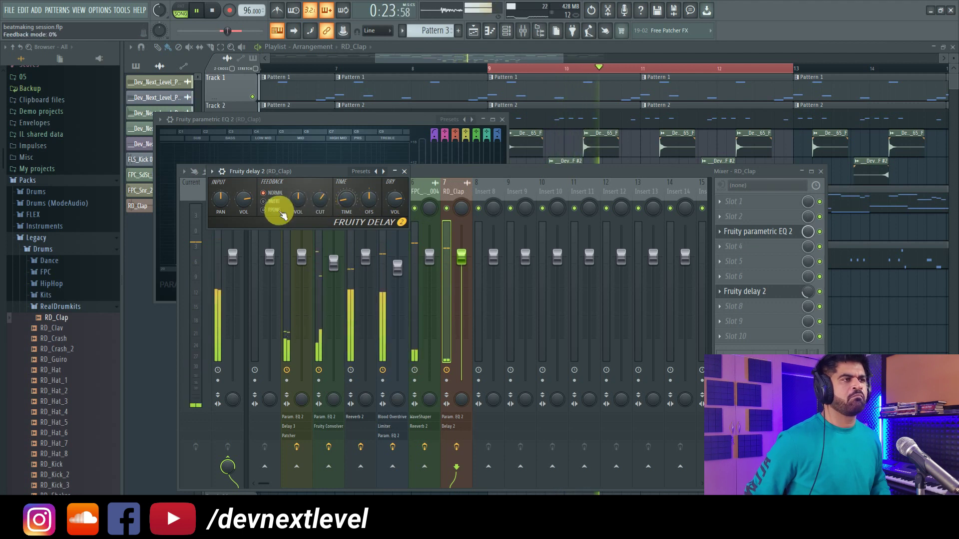
drag(368, 201, 369, 197)
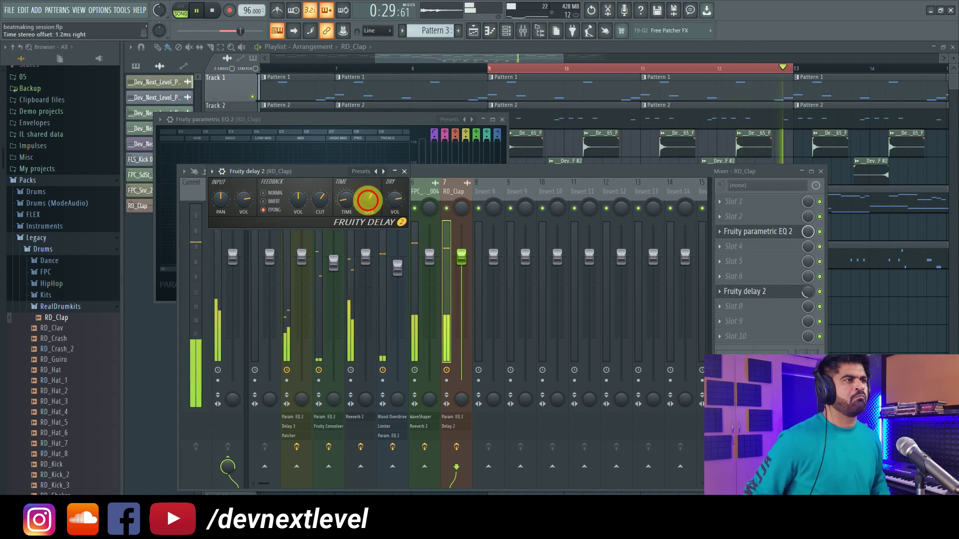
click(405, 171)
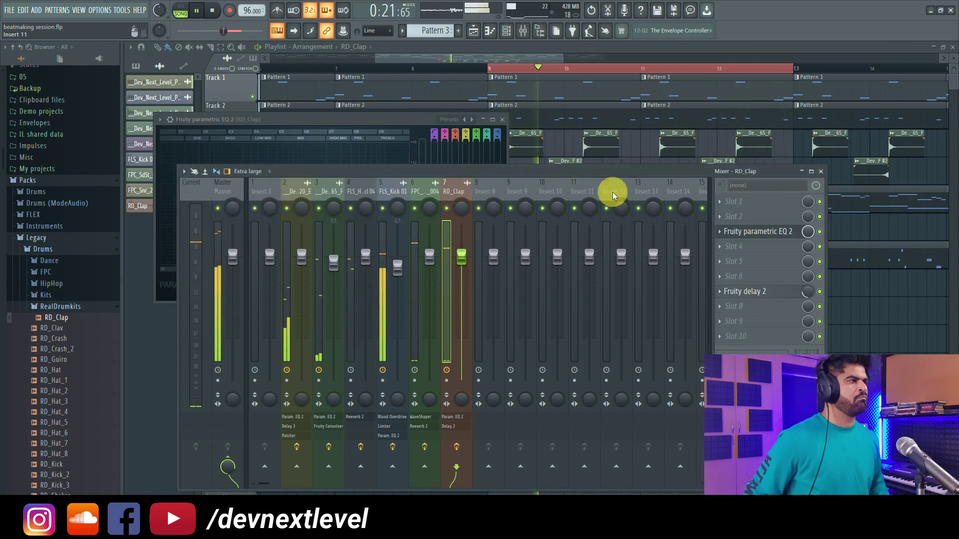
Open the FPC_Snr_2L004 sampler settings from its Track 10 clip and adjust the stereo delay in its precomputed effects.
right_click(847, 306)
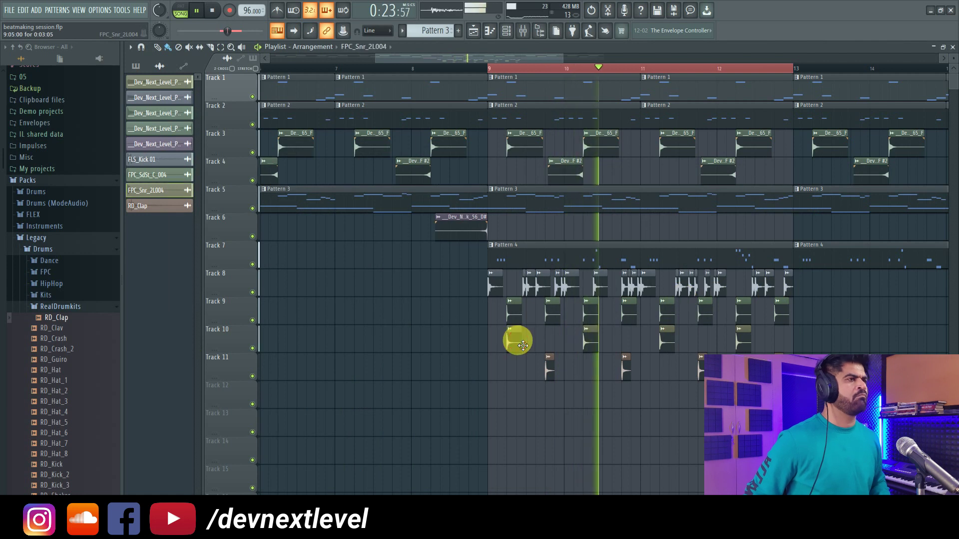
click(516, 336)
key(space)
click(367, 250)
click(400, 336)
drag(406, 306, 406, 340)
click(400, 347)
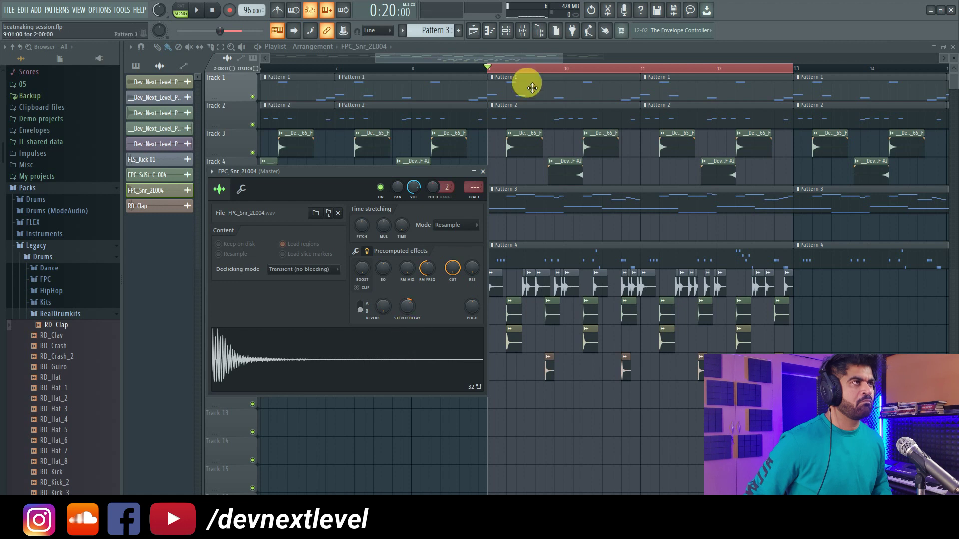
Play bars 9 to 12 to listen to all drum layers together.
click(523, 31)
key(F9)
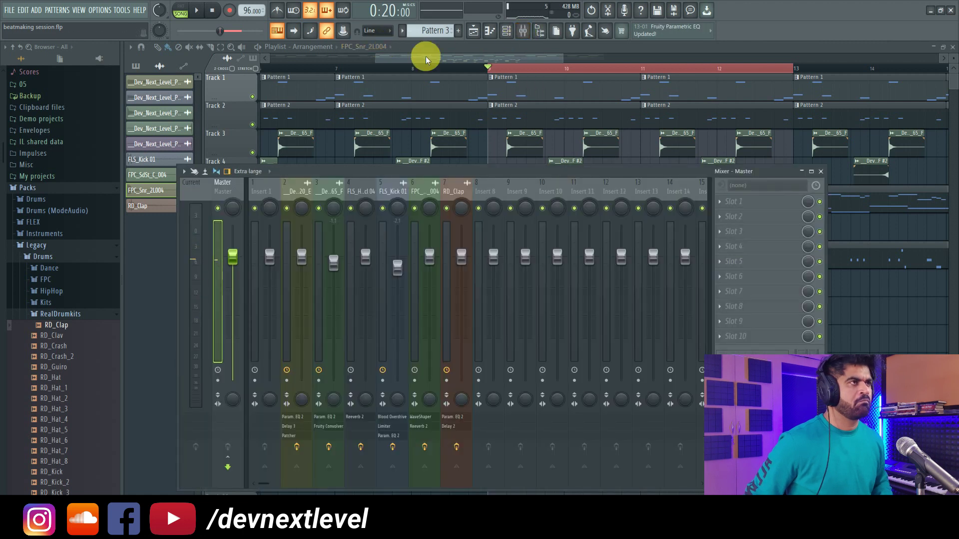
key(space)
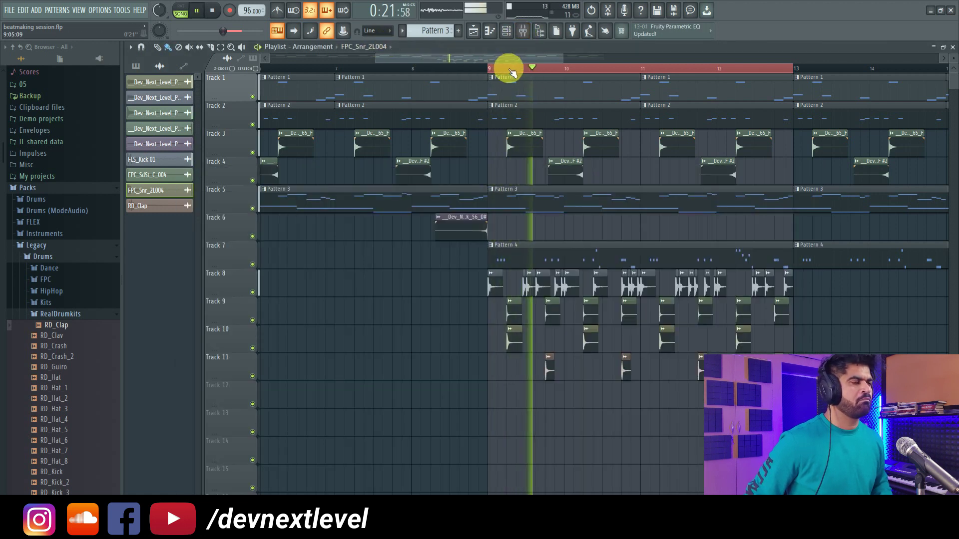
scroll(504, 61, down, 3)
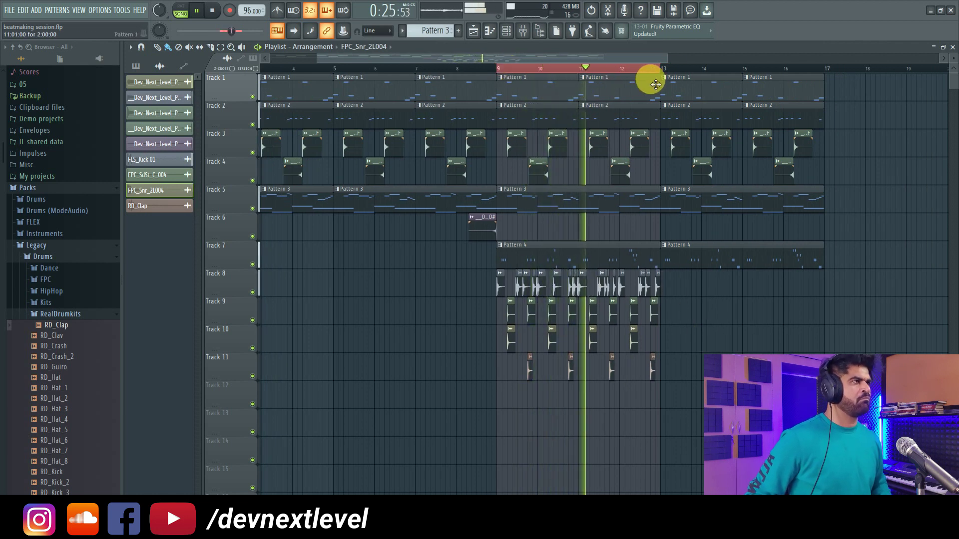
scroll(681, 70, up, 1)
scroll(448, 36, down, 1)
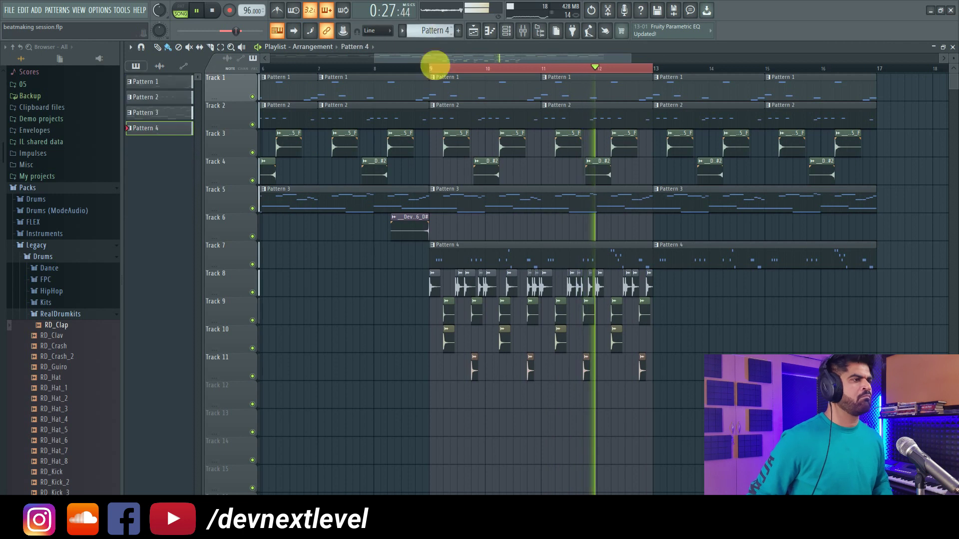
Make the empty Pattern 8 the active pattern, leaving no extra clip below Track 11.
click(431, 398)
right_click(454, 398)
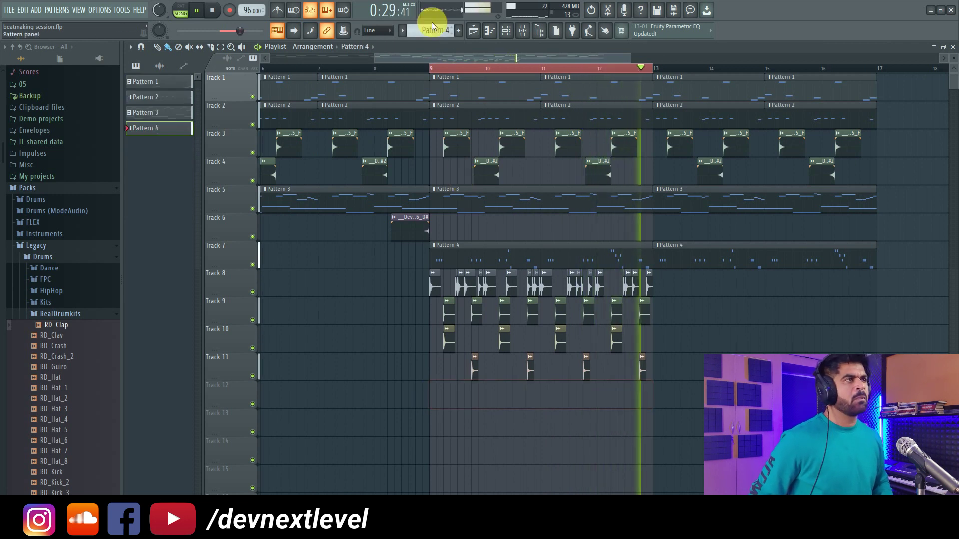
scroll(433, 29, down, 4)
scroll(404, 68, down, 1)
scroll(406, 69, down, 2)
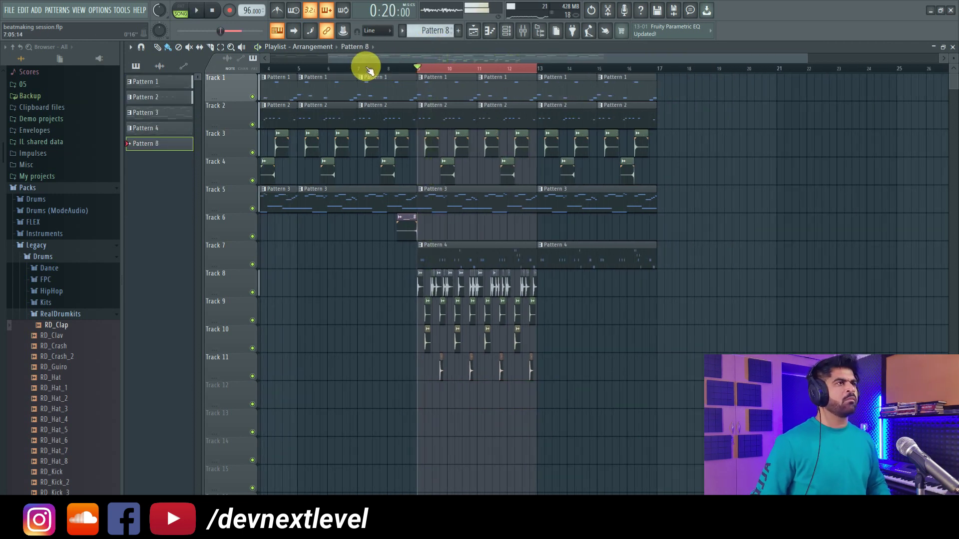
Clear the playlist's time selection and play the arrangement from the beginning.
drag(365, 68, 350, 67)
click(212, 10)
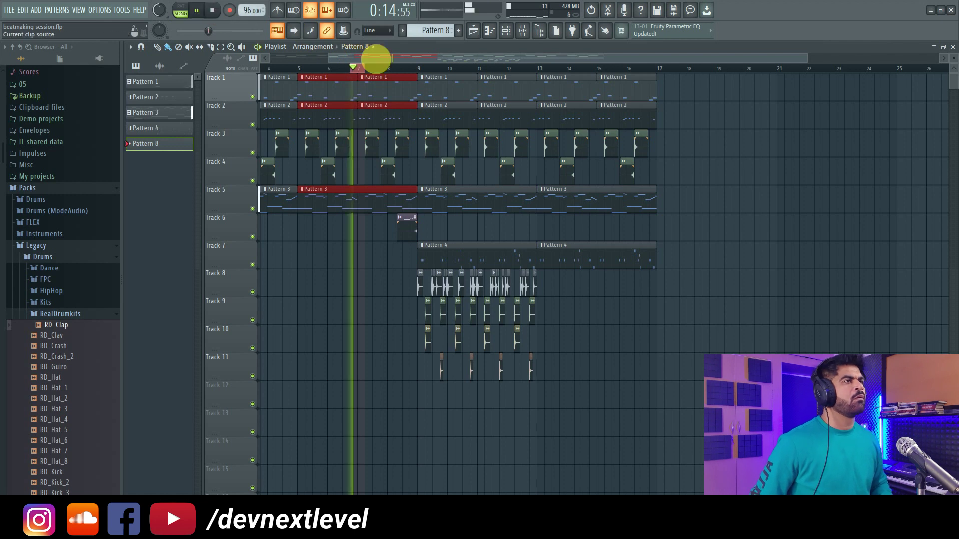
click(349, 68)
click(215, 12)
key(space)
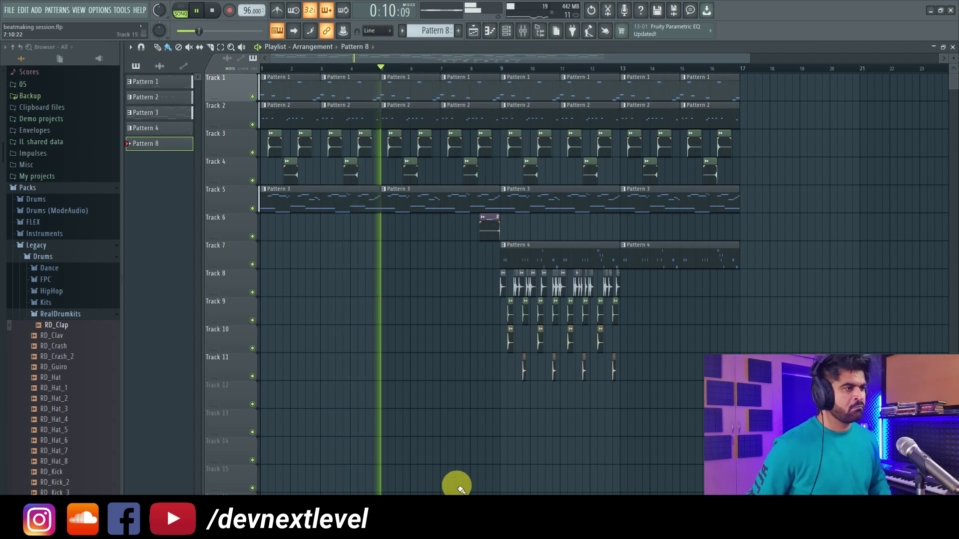
Switch to File Explorer and open the Whisper producer tag folder inside Dev Next Level.
click(434, 529)
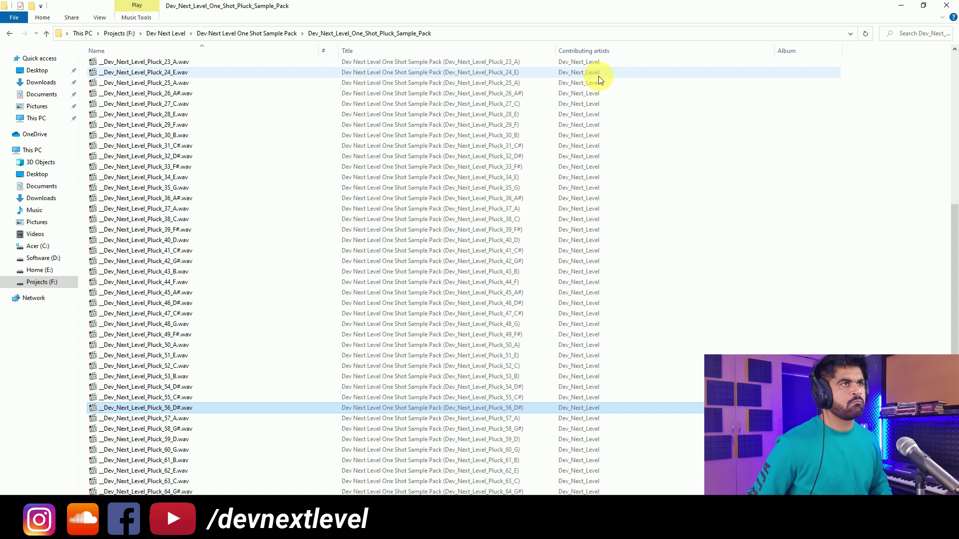
click(167, 34)
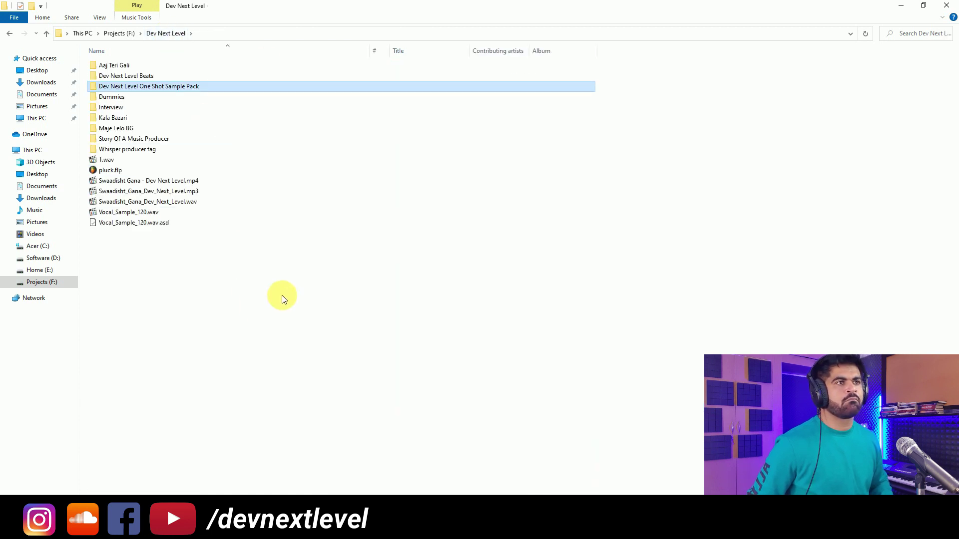
click(232, 274)
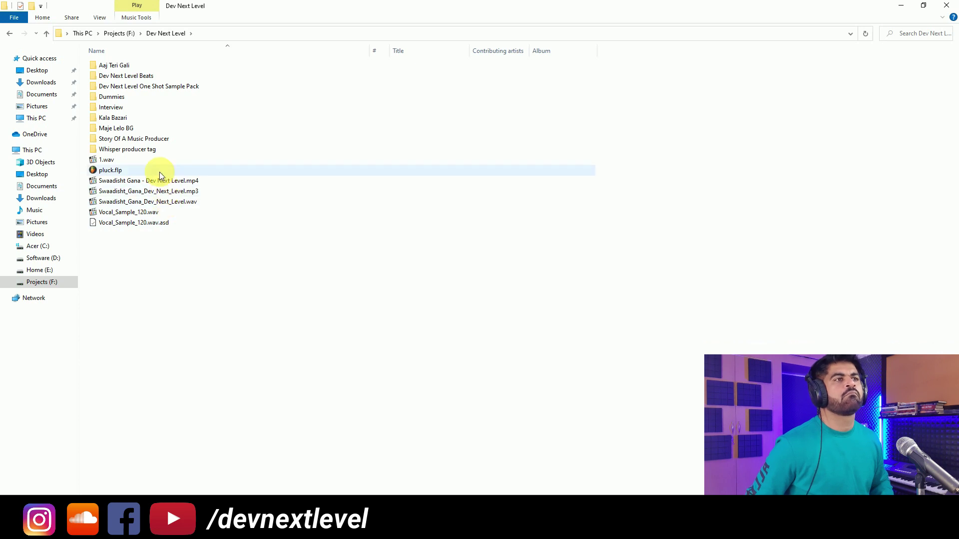
click(138, 150)
double_click(138, 151)
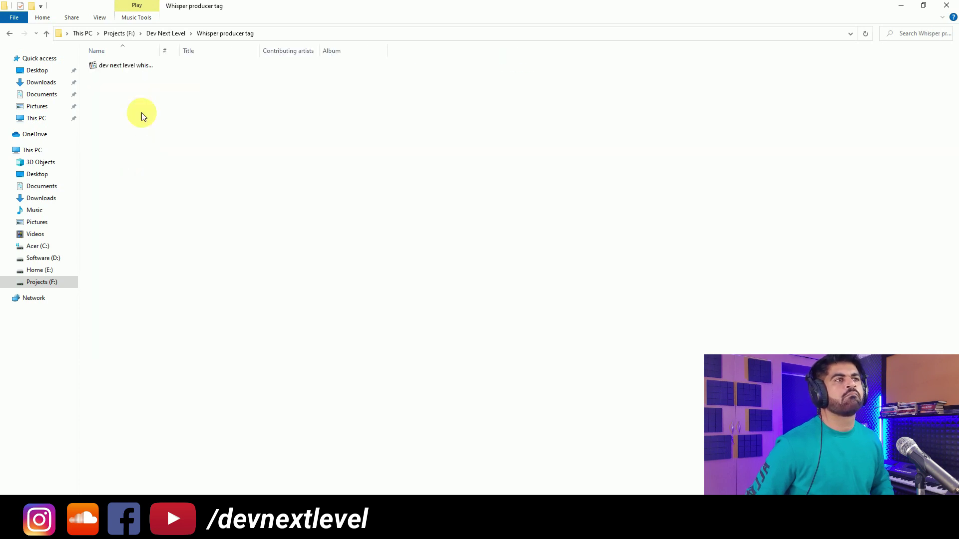
Add the dev next level whisper producer tag audio file to playlist Track 14, starting late in bar 5.
drag(135, 65, 411, 445)
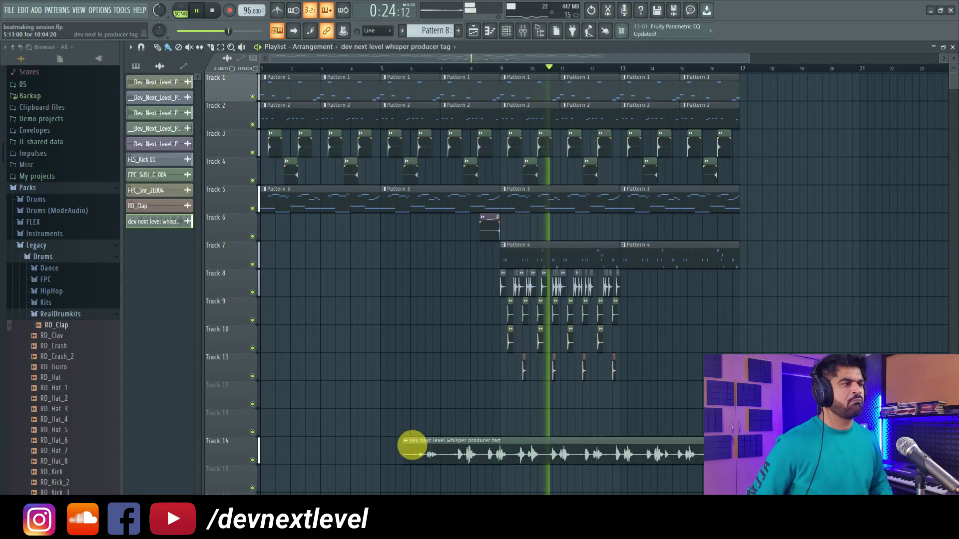
key(alt+Tab)
key(alt)
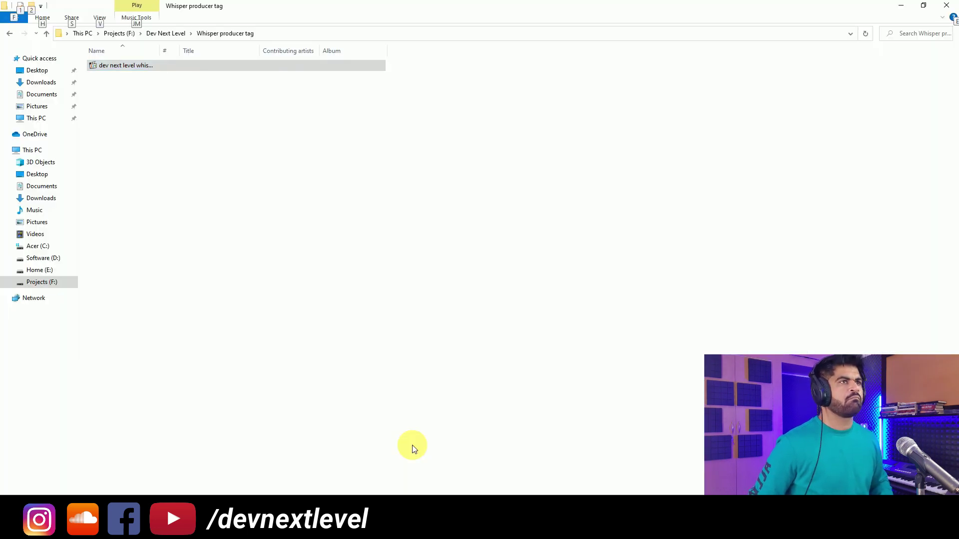
key(alt+Tab)
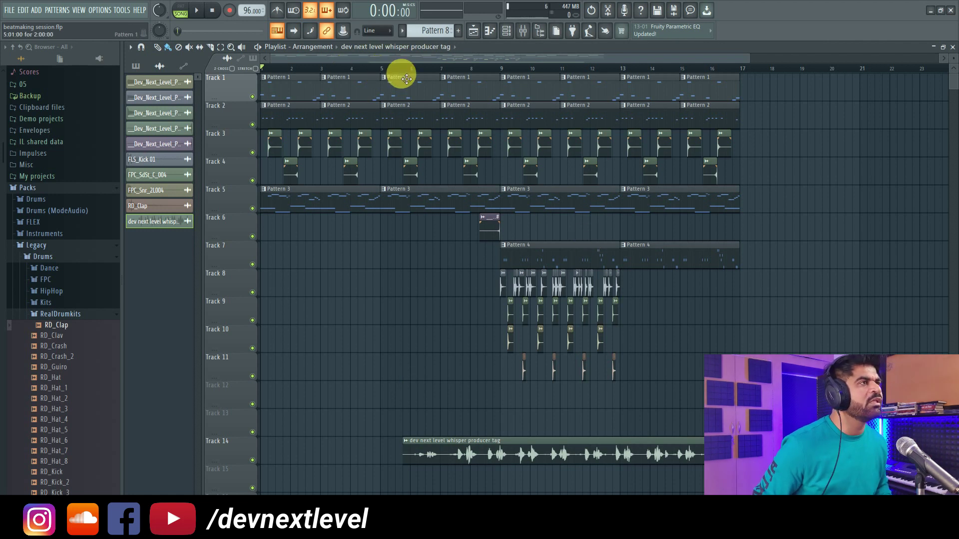
Solo Track 14 and audition the producer tag from about bar 6.
click(424, 69)
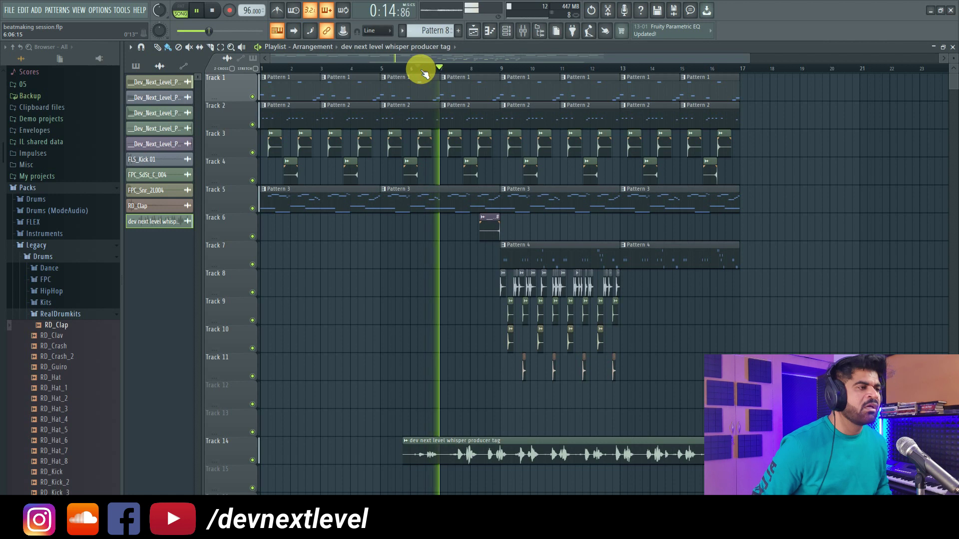
key(space)
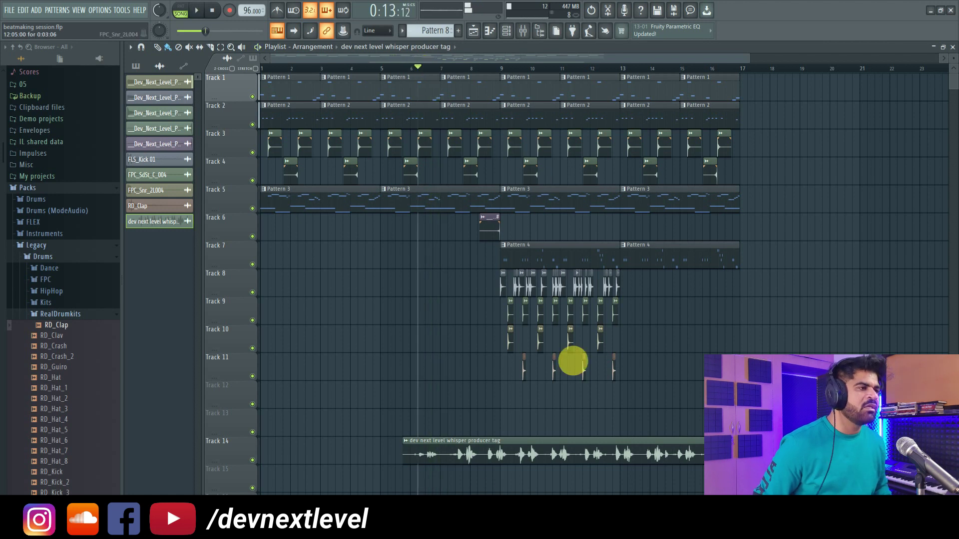
right_click(253, 460)
key(space)
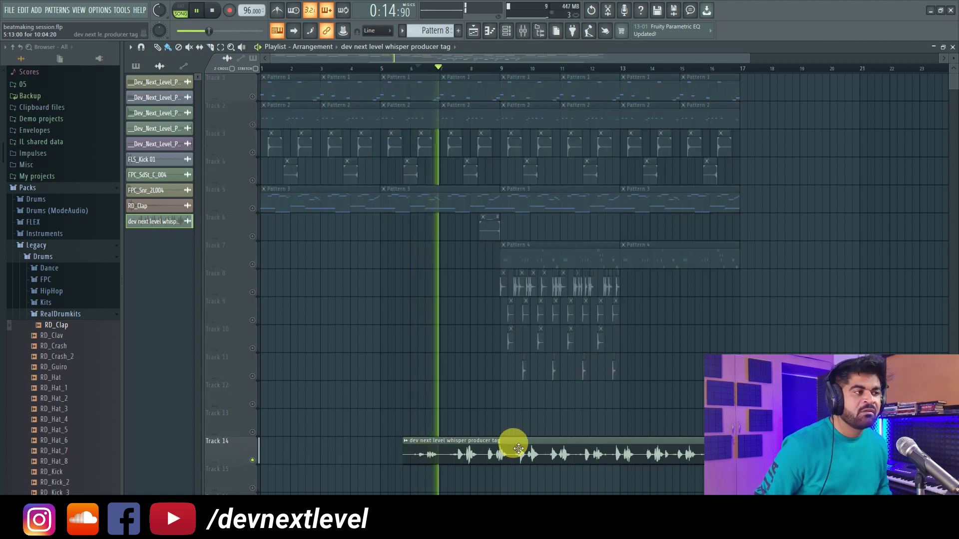
key(space)
Open the producer tag sample in Edison and delete the later repetitions, keeping the first 4 seconds.
double_click(489, 455)
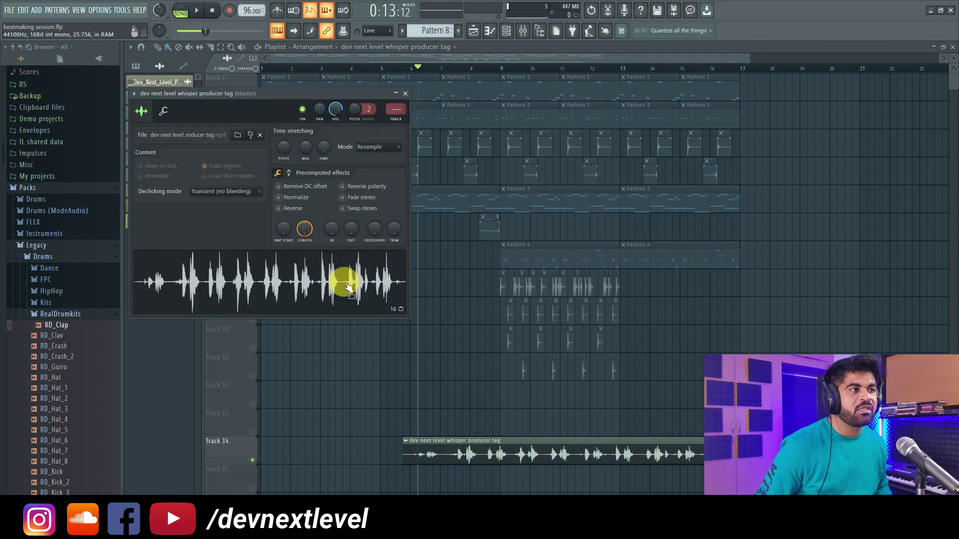
right_click(306, 274)
click(354, 320)
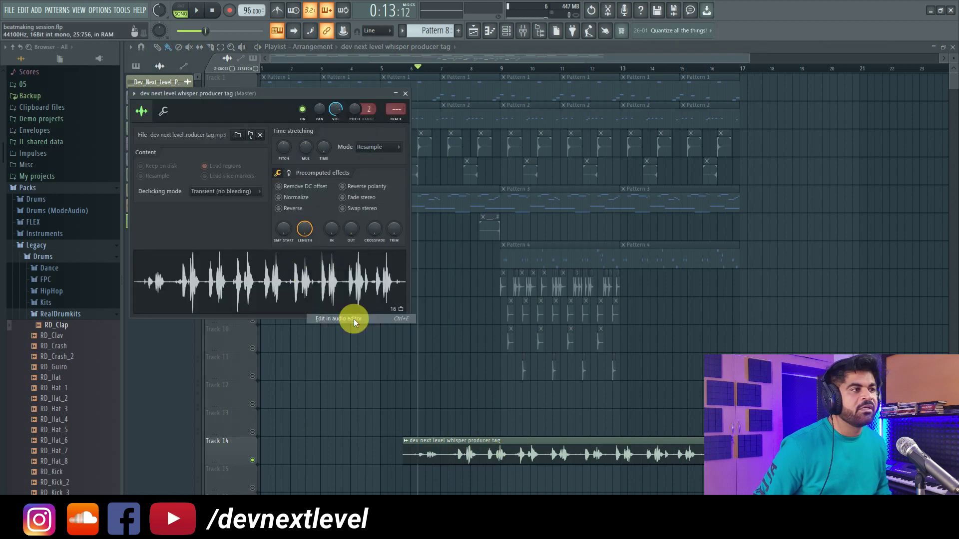
drag(215, 267, 777, 274)
key(Delete)
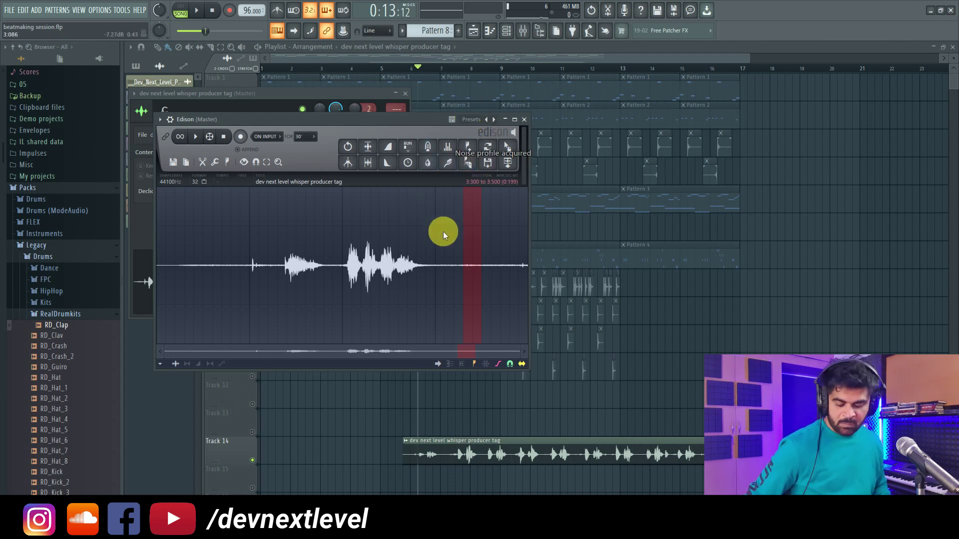
Denoise the entire producer tag sample in Edison using the acquired noise profile.
key(ctrl+a)
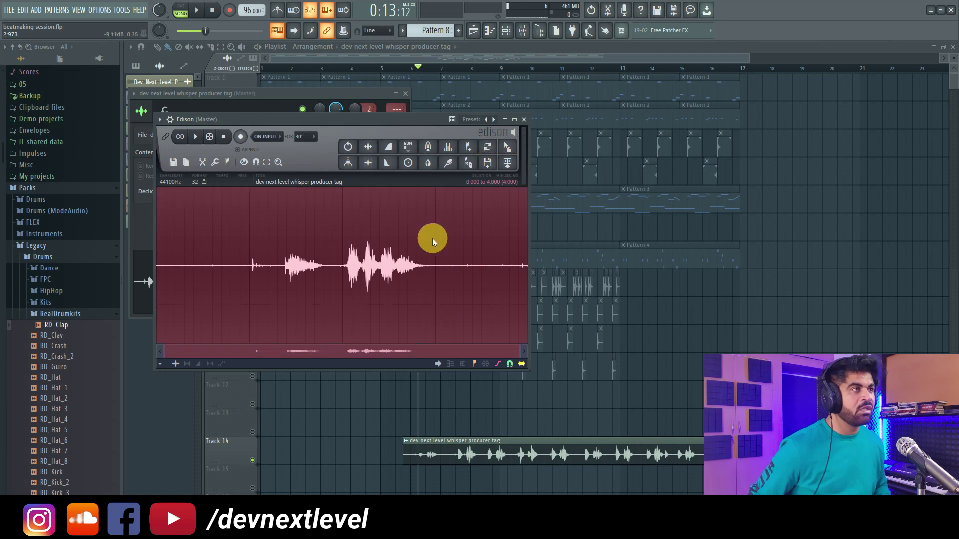
click(448, 163)
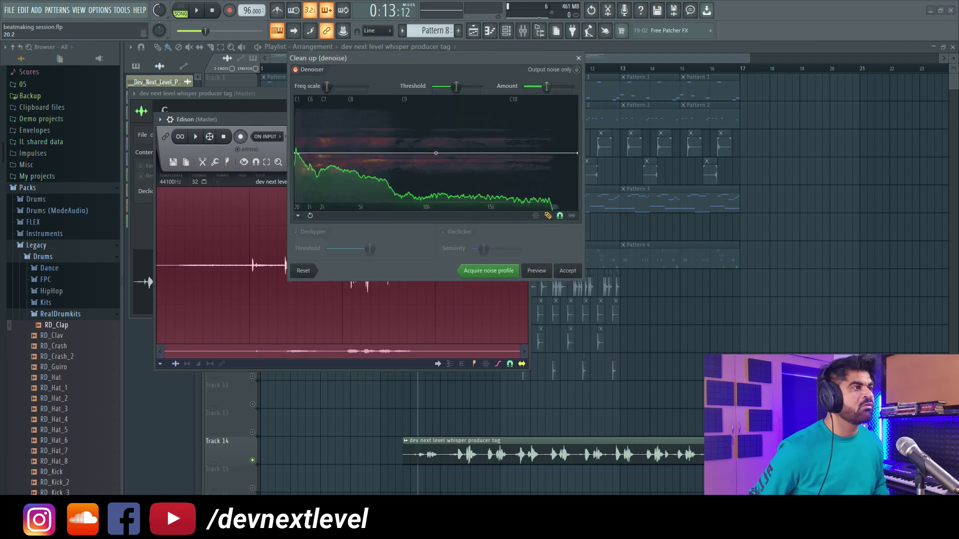
click(567, 271)
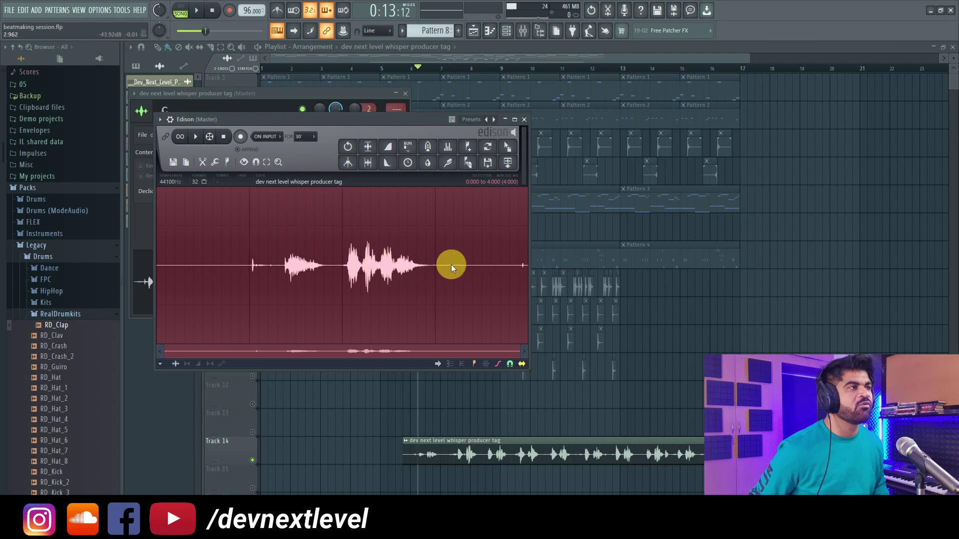
Put the cleaned producer tag in the playlist on Track 13 just after bar 5, replacing the original clip on Track 14.
click(507, 146)
click(720, 335)
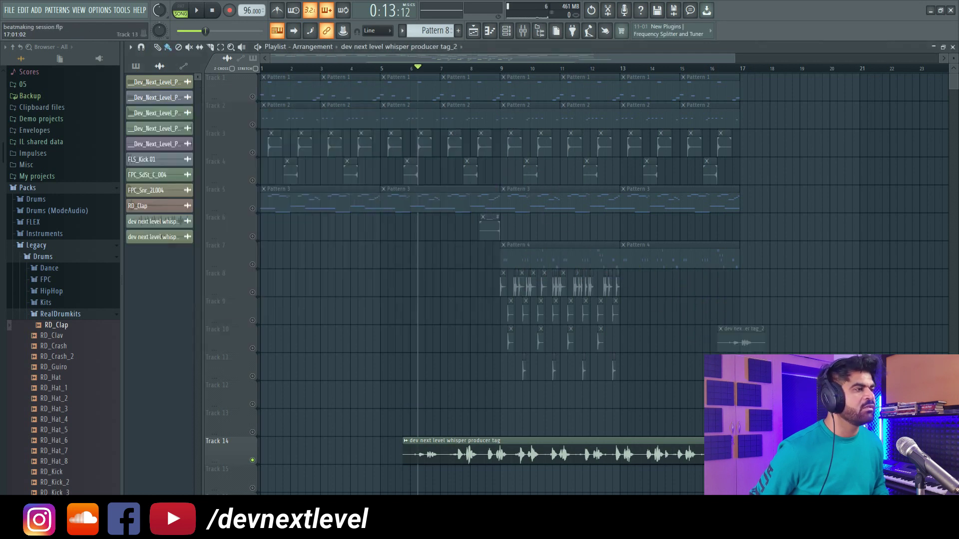
right_click(702, 449)
drag(724, 344, 402, 421)
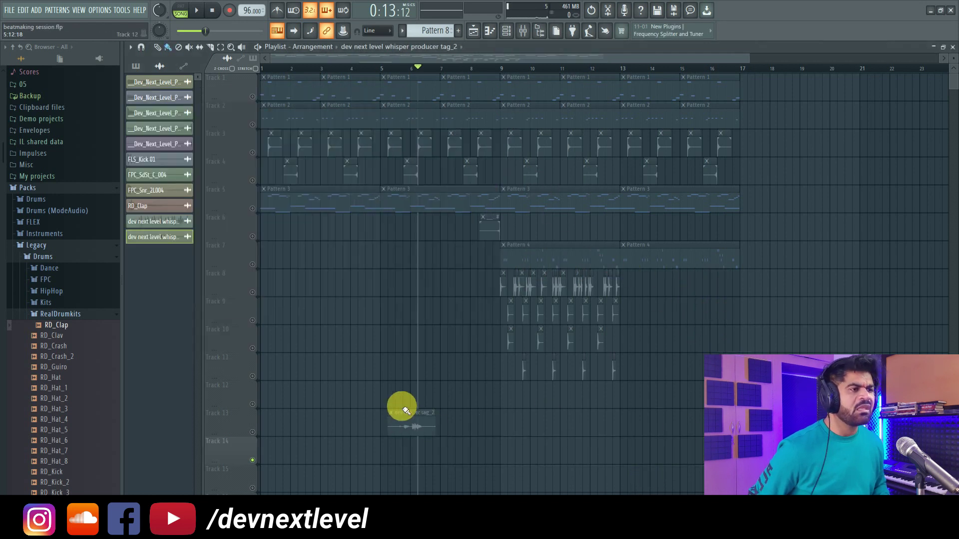
Unsolo the playlist tracks and move the cleaned tag clip to Track 12 near bar 8, listening in context.
click(253, 404)
click(252, 402)
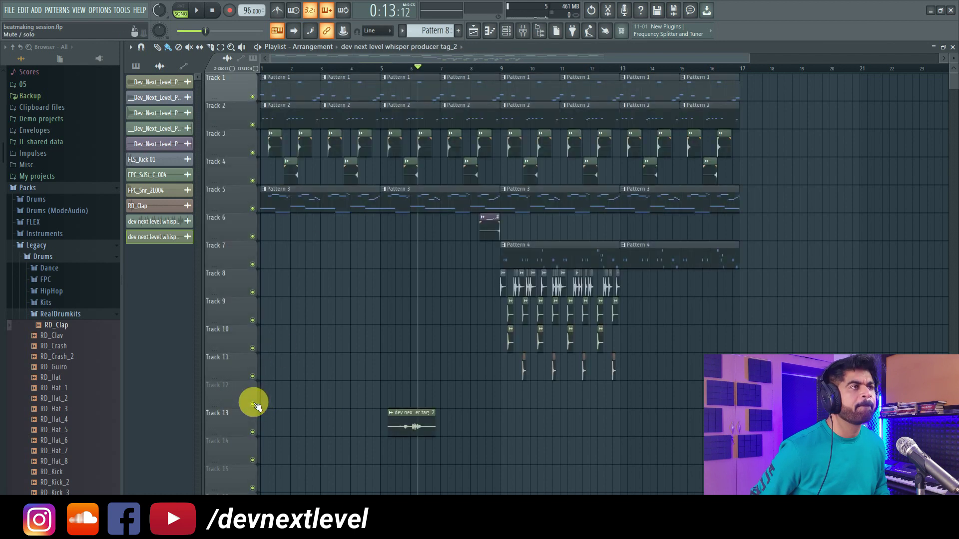
drag(426, 426, 576, 432)
key(space)
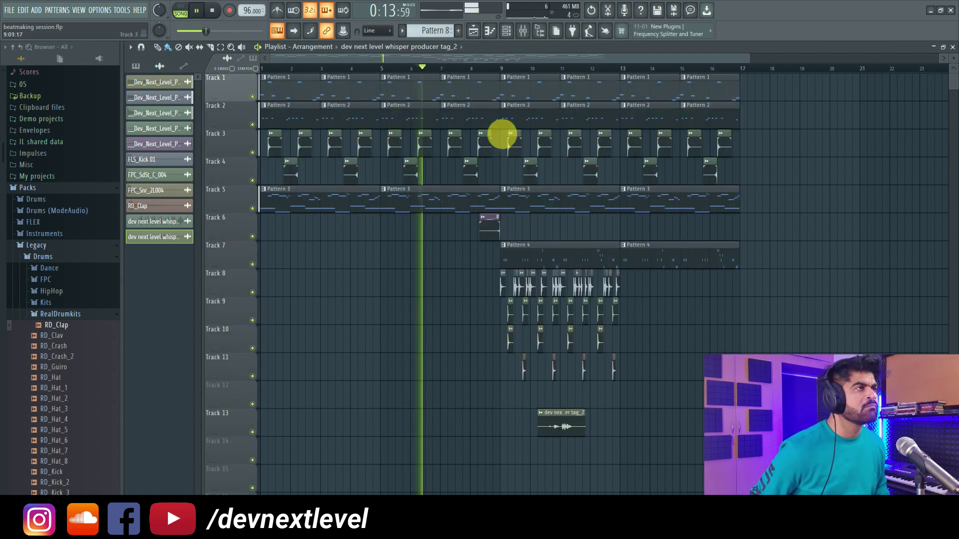
scroll(488, 71, up, 4)
drag(658, 424, 512, 394)
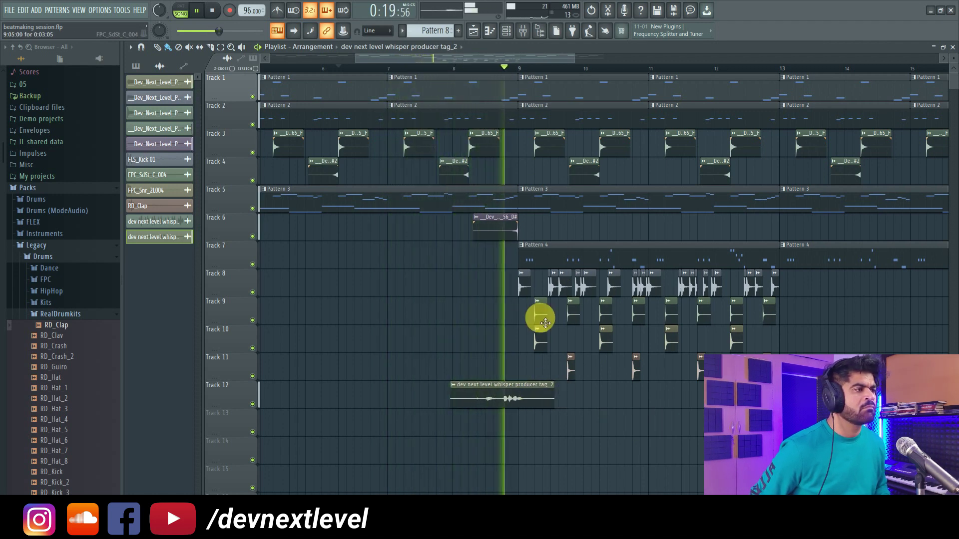
Shift the Track 12 tag clip to start slightly after bar 8 and play the section with the metronome on.
scroll(492, 71, up, 4)
key(space)
drag(495, 395, 516, 395)
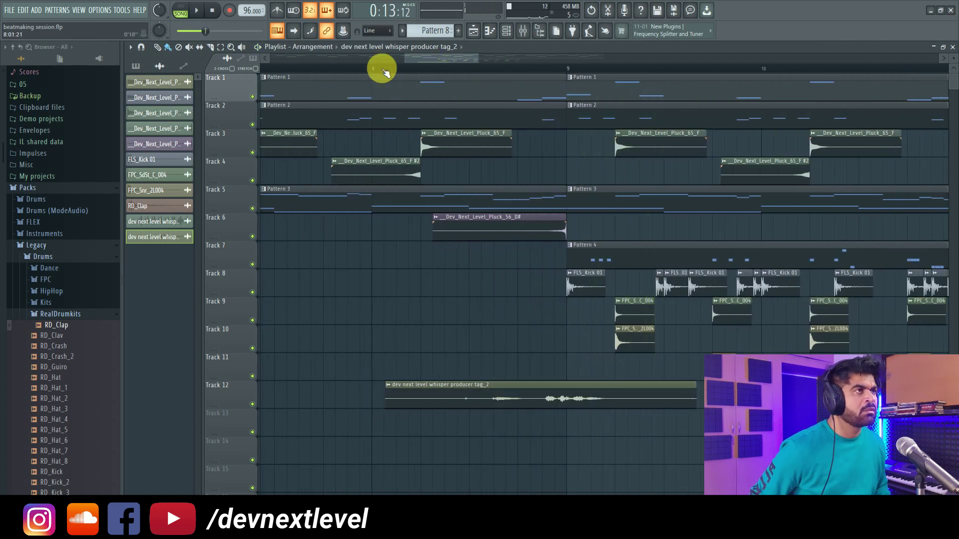
click(279, 10)
key(space)
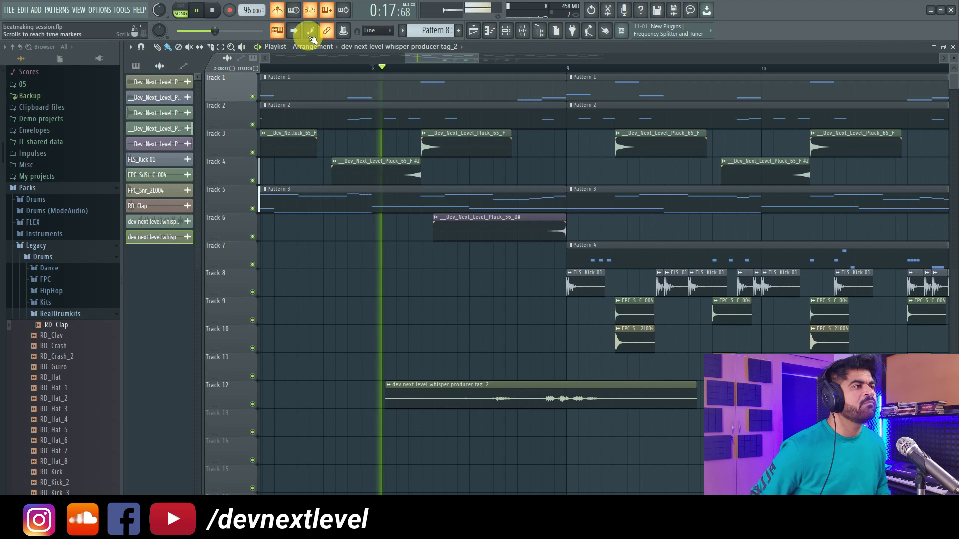
Try the tag clip at bar 9 during playback, and reposition it on Track 12 to start slightly before bar 8.
drag(522, 388, 715, 416)
key(space)
key(space)
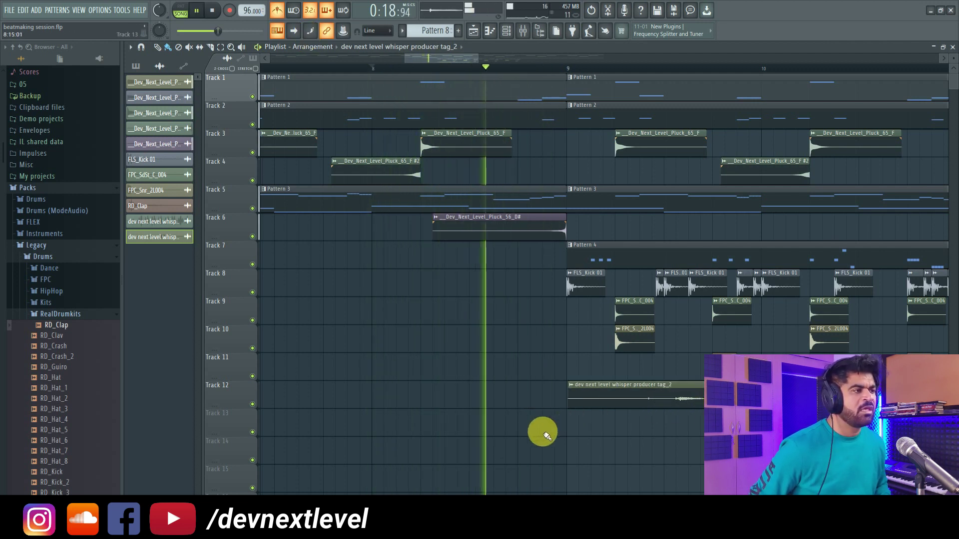
key(space)
drag(693, 404, 490, 430)
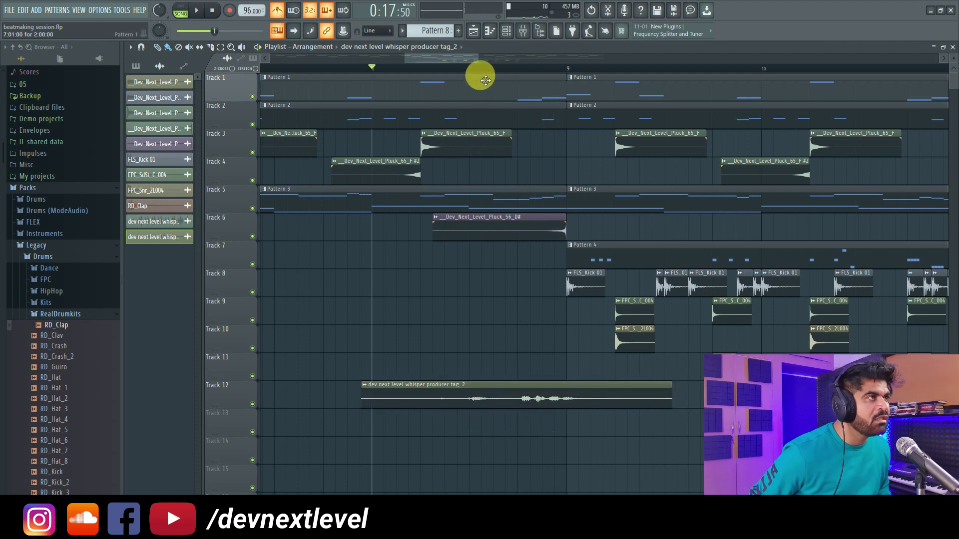
Slice off the silent lead-in of the Track 12 tag so its first phrase starts at 8:09, and audition it.
scroll(468, 71, up, 5)
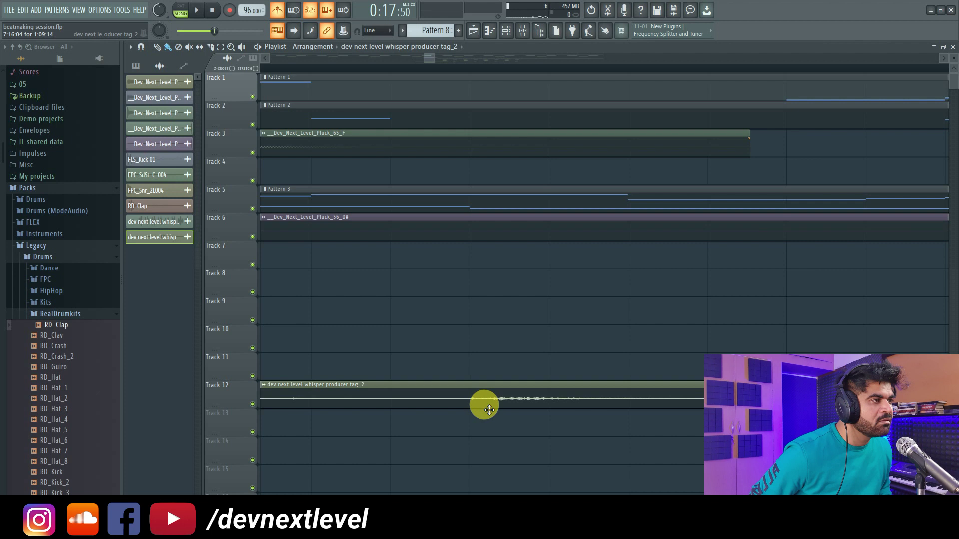
right_click(471, 389)
click(468, 70)
key(space)
scroll(469, 72, down, 1)
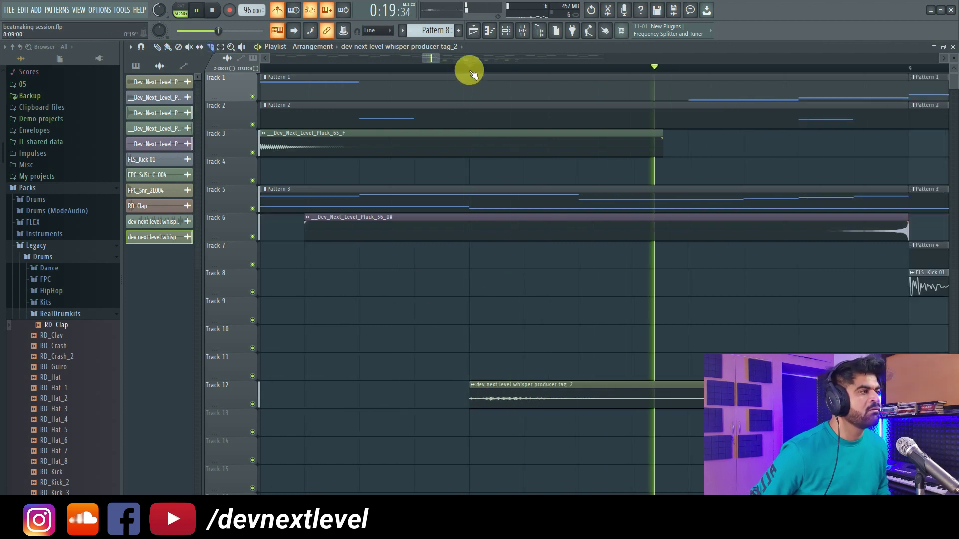
key(space)
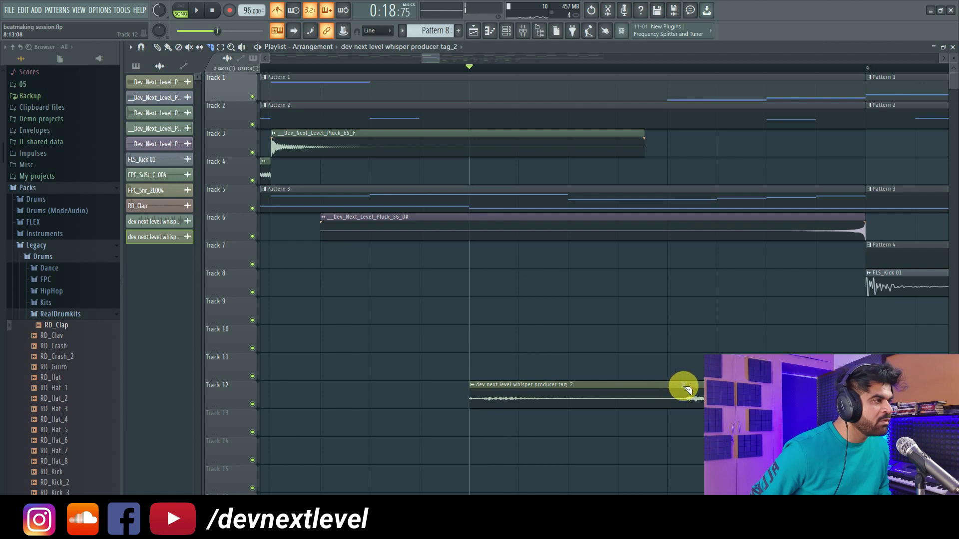
Split the tag between its two phrases, start the second phrase at 8:13, and audition the timing.
right_click(620, 398)
click(167, 46)
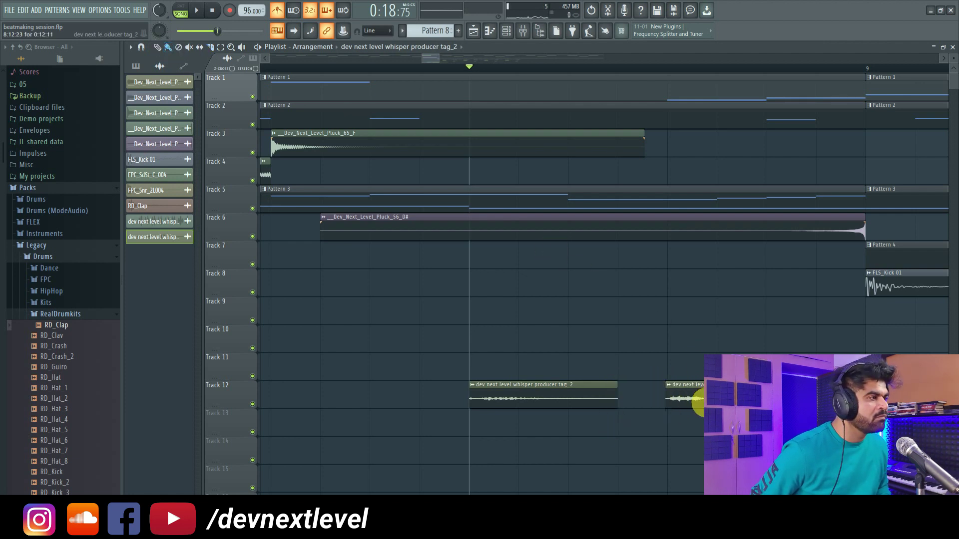
key(space)
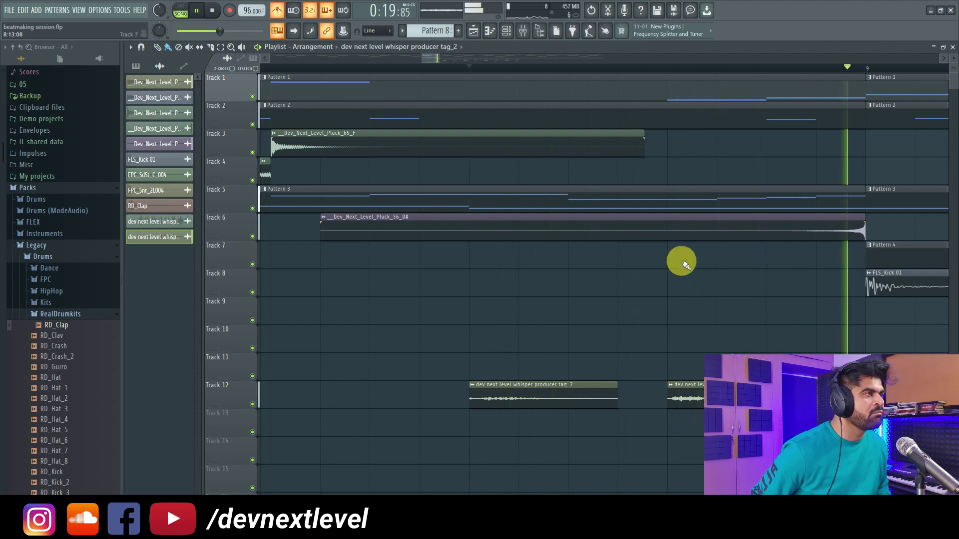
key(space)
scroll(575, 67, down, 3)
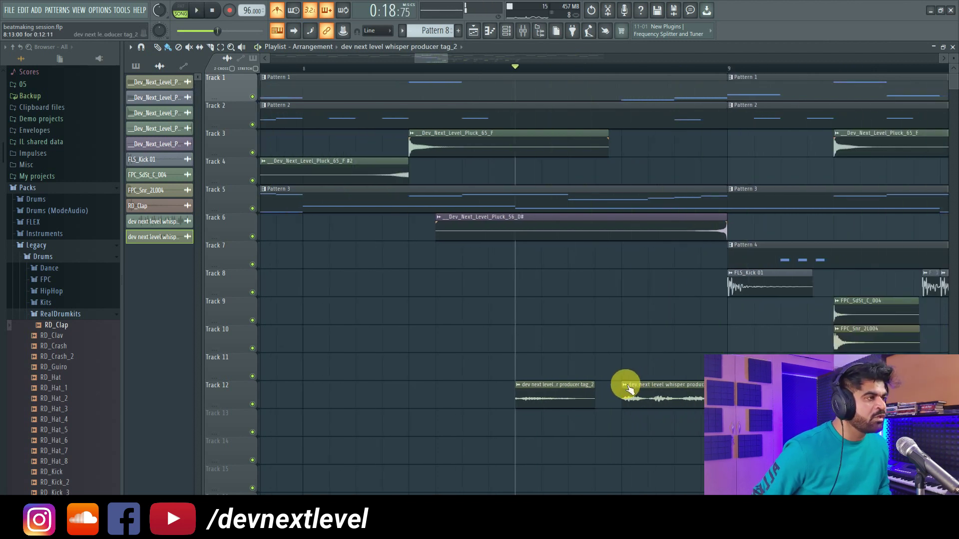
Make the second phrase's clip unique and trim its silent tail to a length of 0:07:11.
click(625, 385)
click(648, 460)
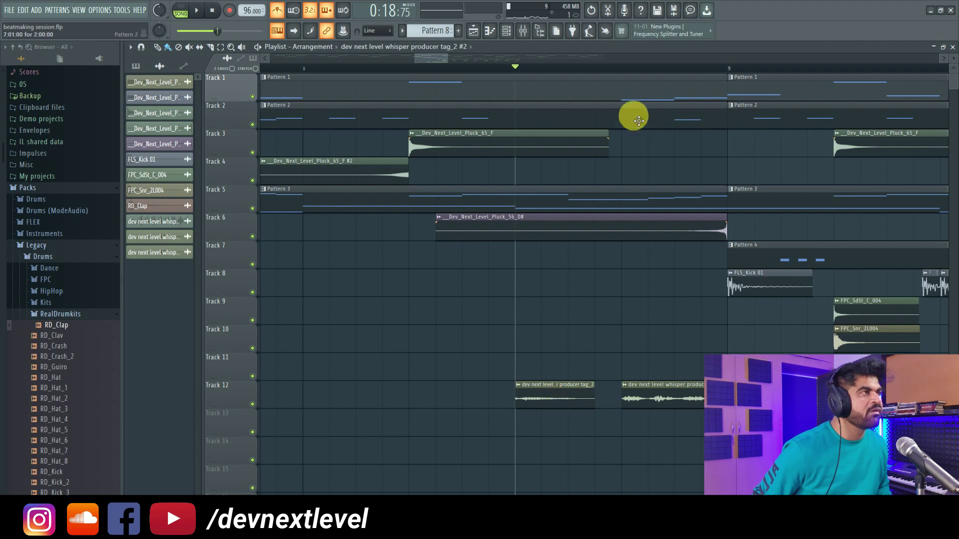
scroll(637, 58, down, 3)
scroll(637, 59, up, 1)
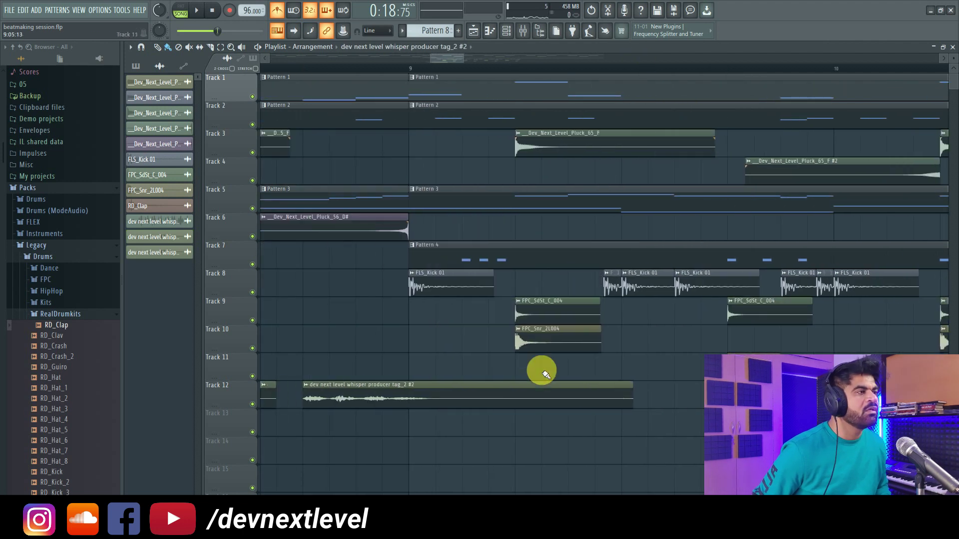
drag(634, 394, 499, 397)
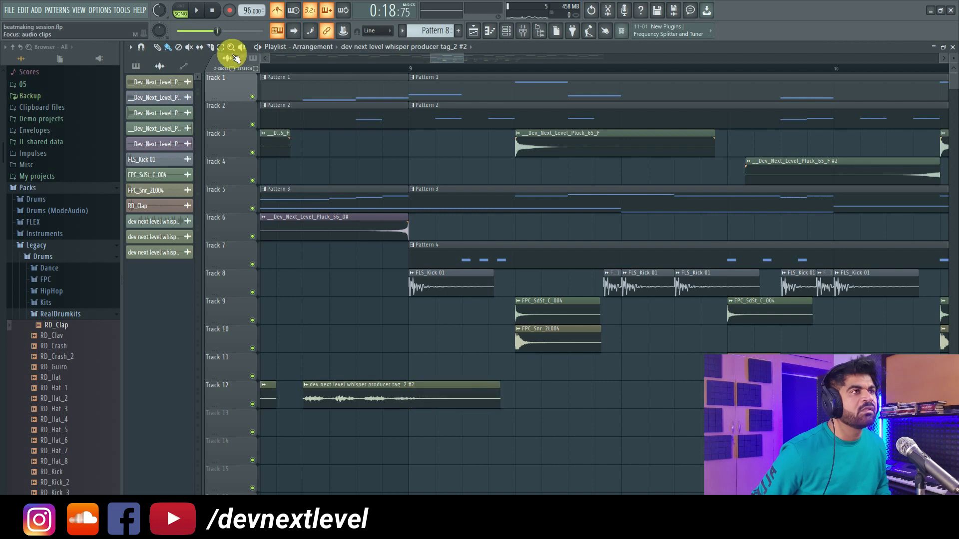
Time-stretch the second phrase's clip to a length of 0:06:21 and audition it with its channel settings open.
scroll(304, 72, up, 2)
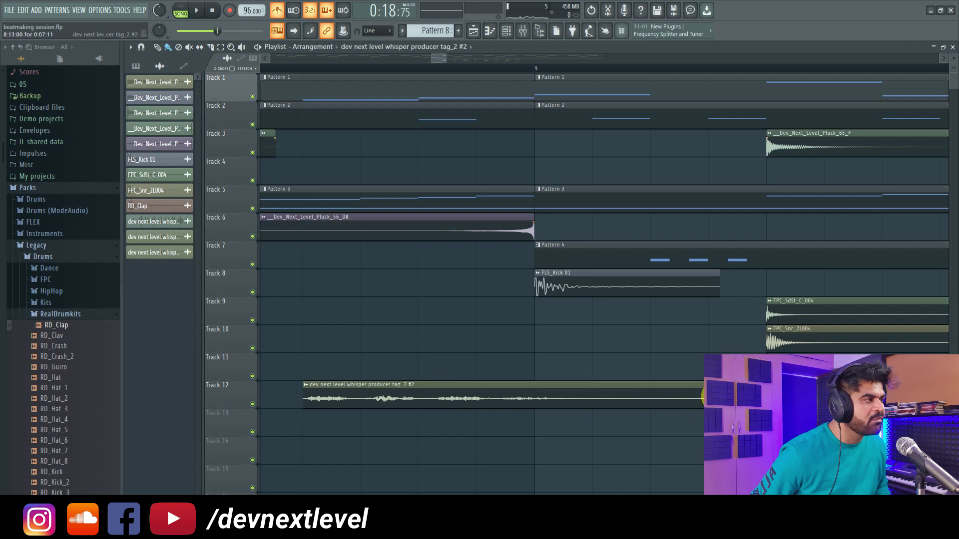
drag(734, 398, 725, 398)
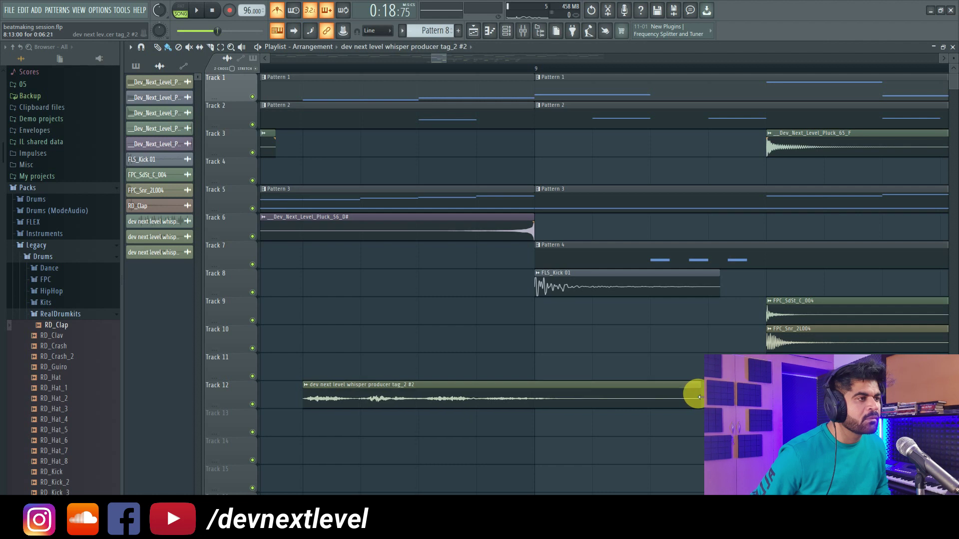
double_click(617, 392)
click(313, 176)
key(space)
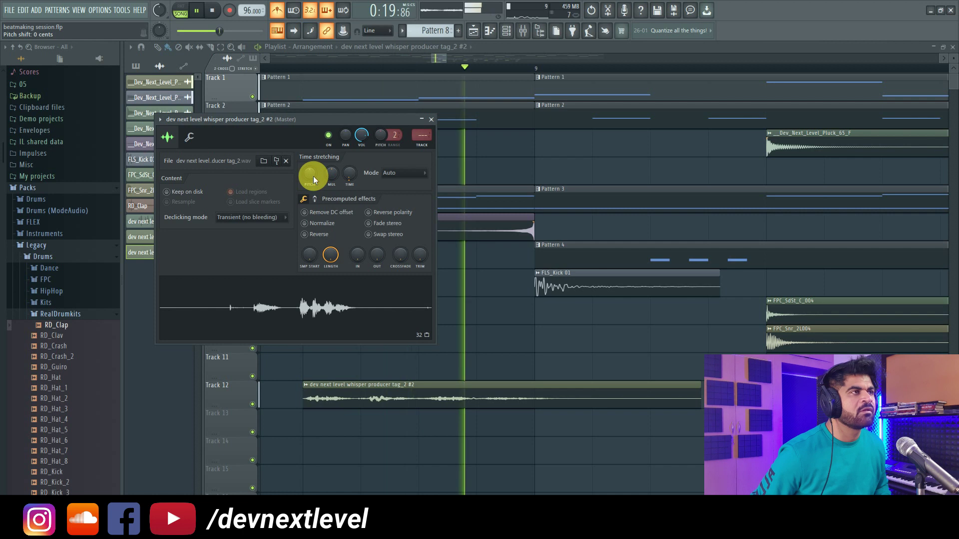
key(space)
Close the second tag clip's channel settings and turn off the metronome.
click(589, 351)
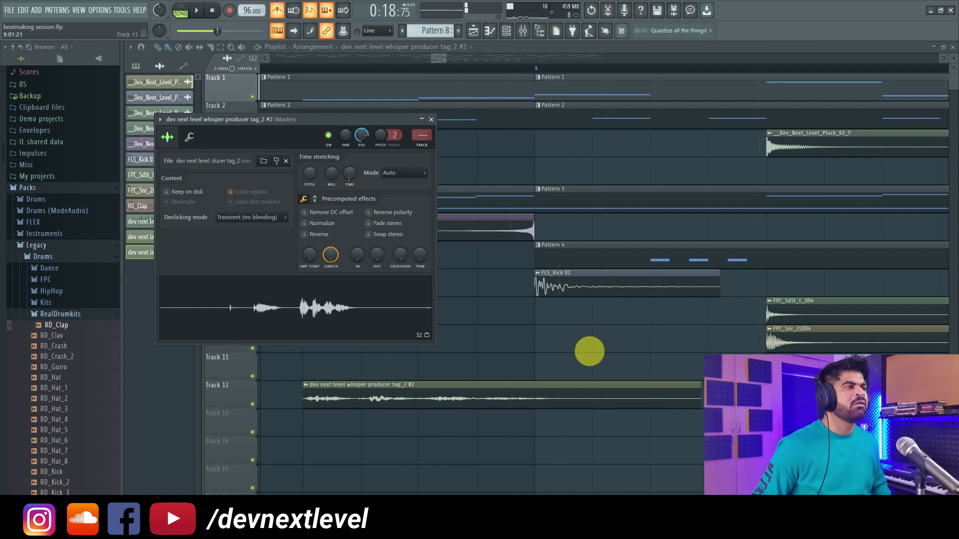
click(589, 351)
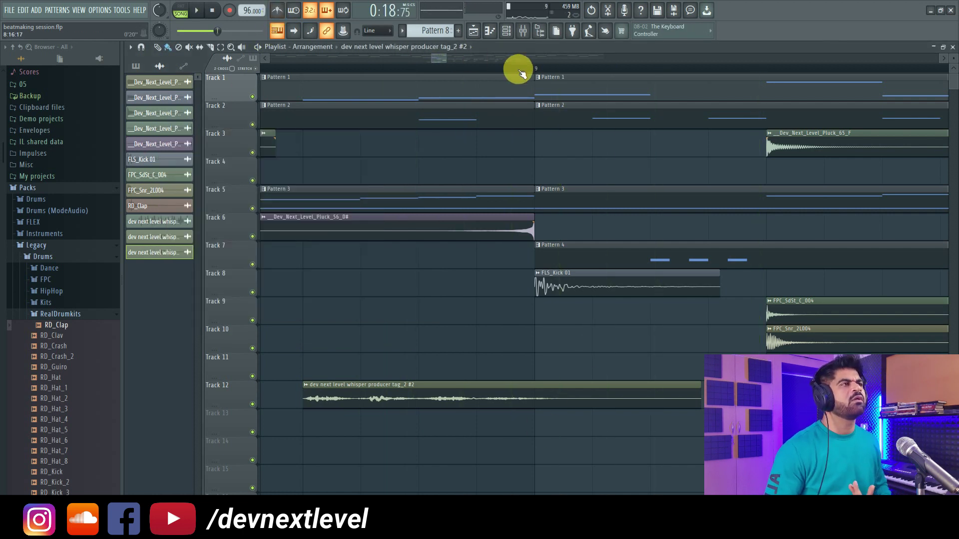
scroll(519, 73, up, 5)
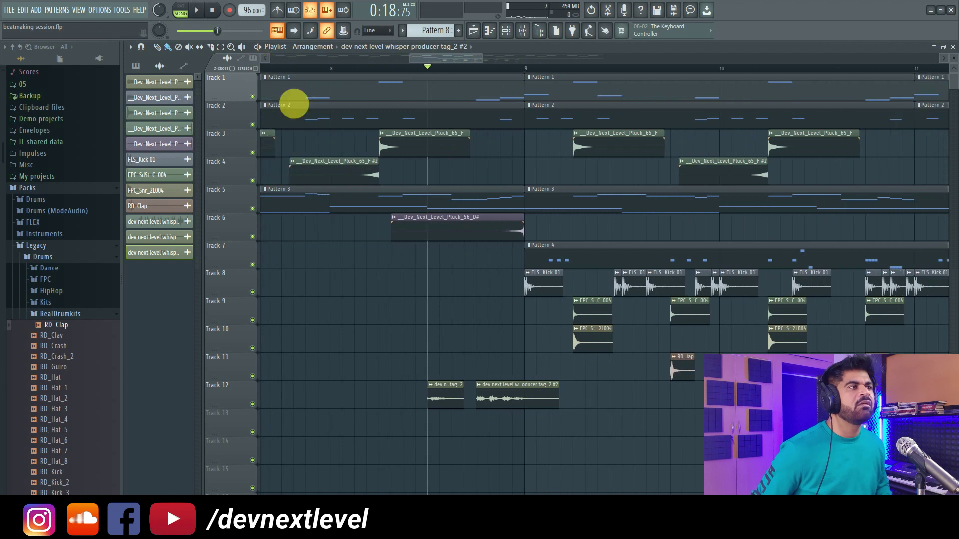
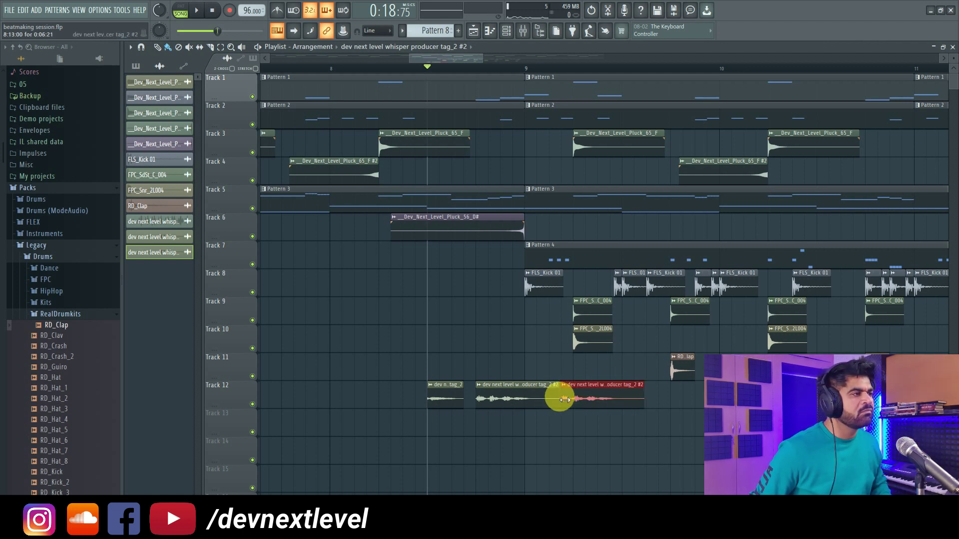
Remove the duplicate of the second tag phrase, trim the original clip to a length of 0:04:15, and audition it from bar 8.
drag(563, 398, 540, 435)
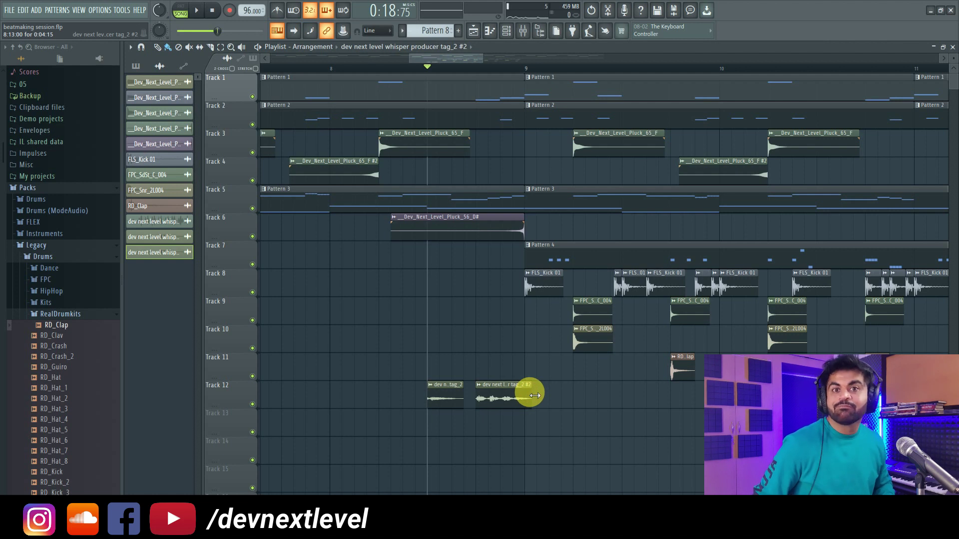
click(331, 66)
key(space)
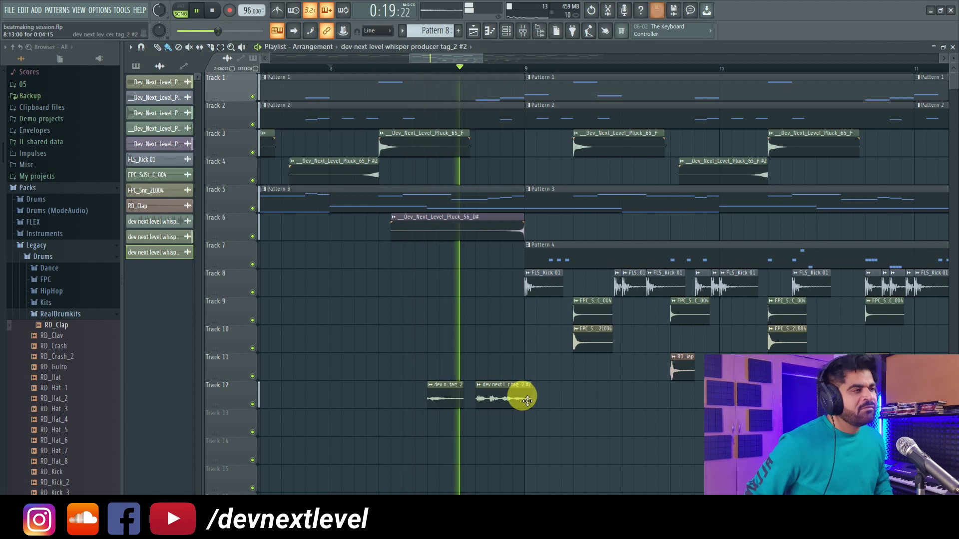
key(space)
Route the first tag clip to mixer insert 8 and the second tag clip to insert 9.
double_click(444, 394)
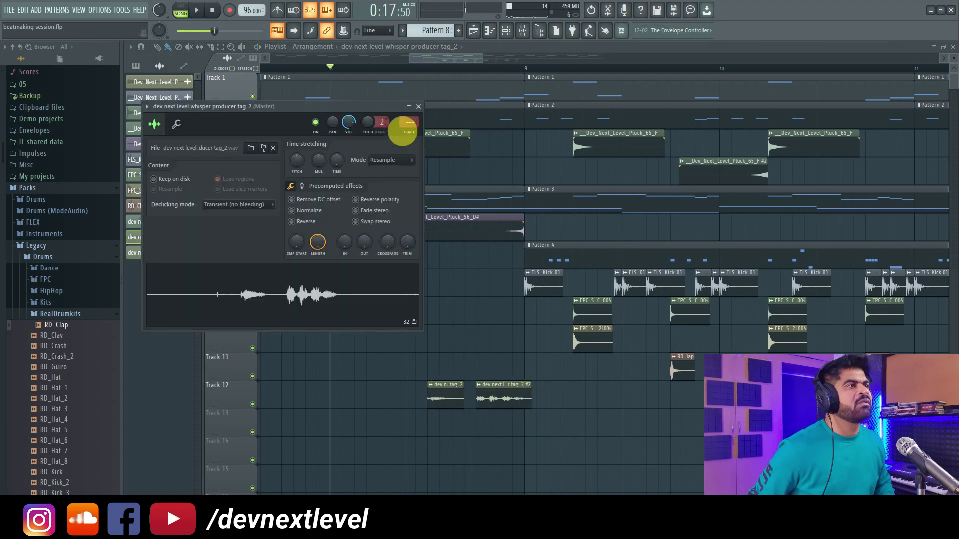
key(ctrl+l)
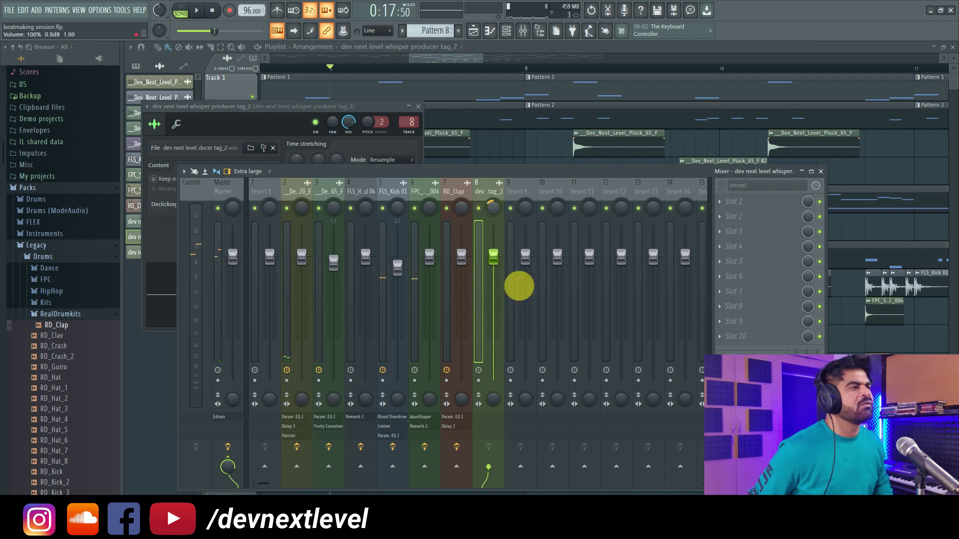
key(F5)
double_click(504, 392)
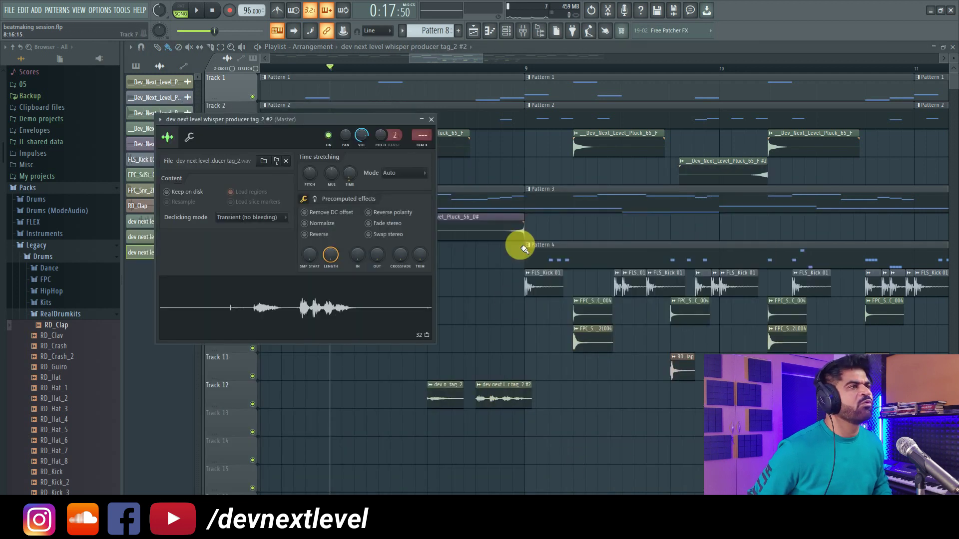
click(422, 136)
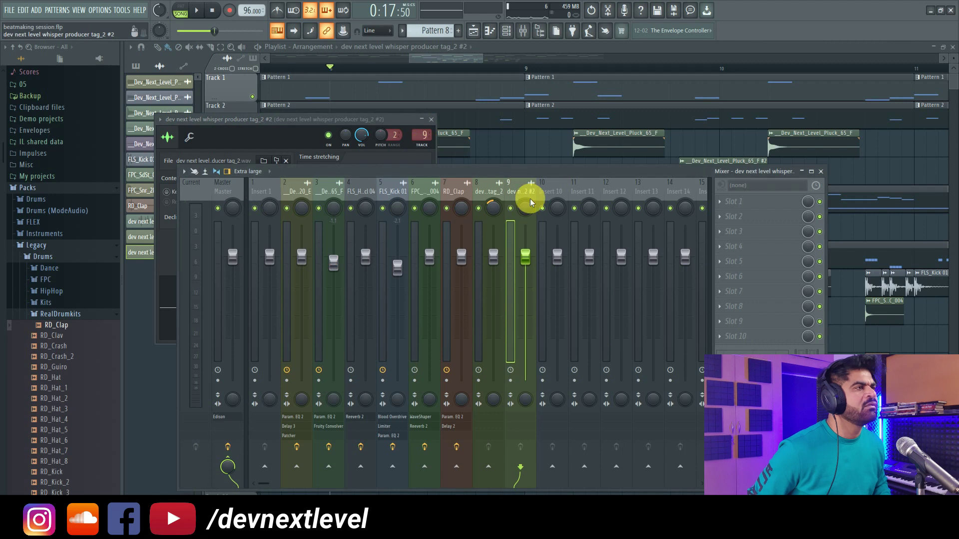
Load Fruity Delay Bank in slot 3 of the second tag's insert and set its mix level to 48%.
click(734, 232)
mouse_move(765, 246)
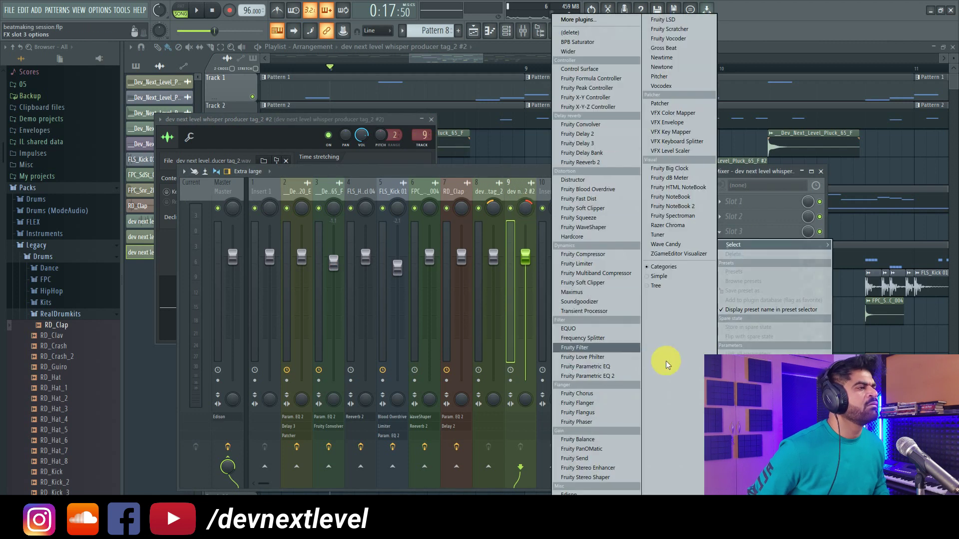
click(606, 154)
click(799, 234)
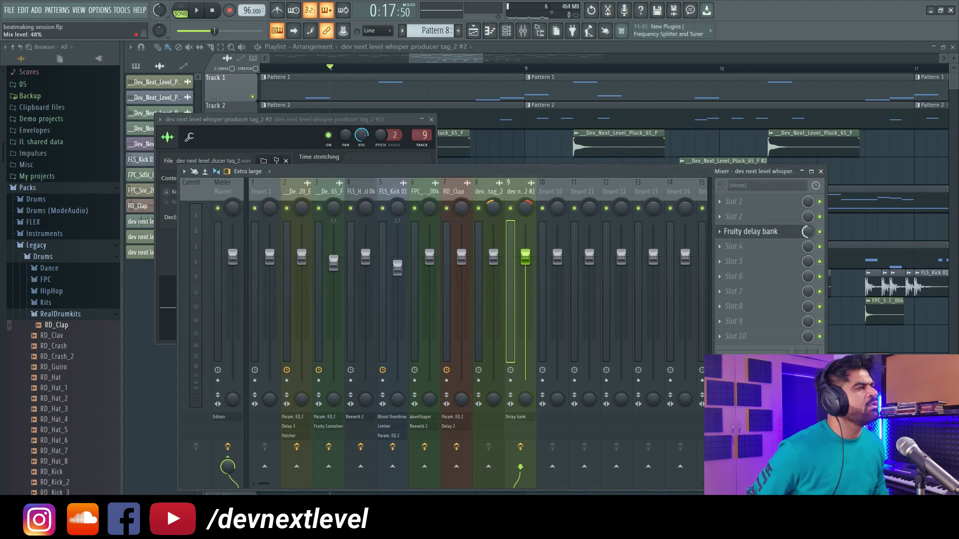
Load Fruity Delay 3 in slot 3 of the first tag's insert and lower its mix level.
click(482, 188)
click(733, 231)
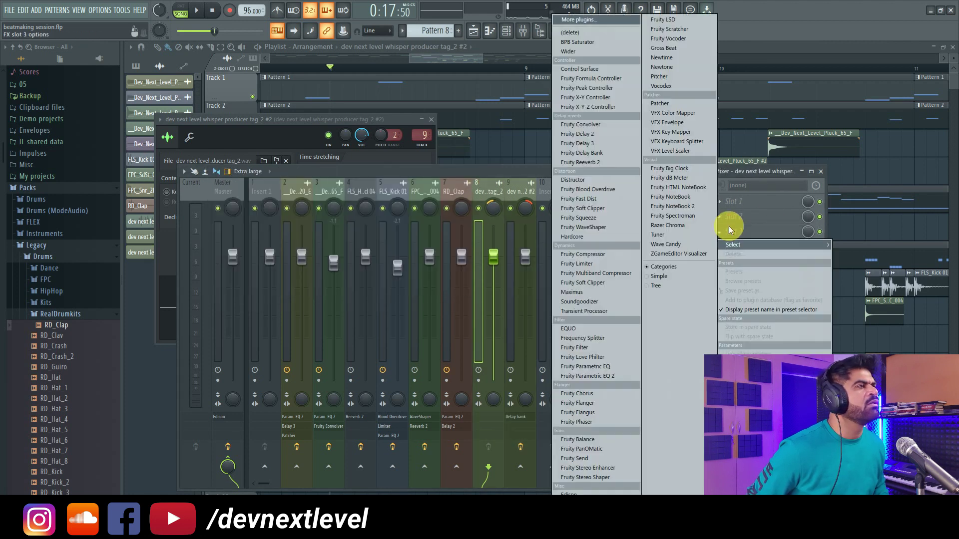
click(611, 145)
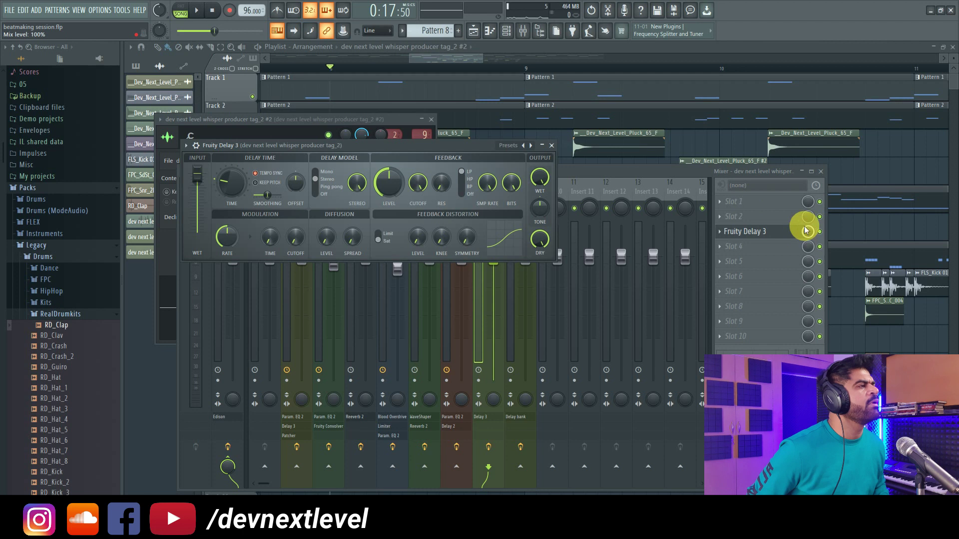
drag(805, 230, 805, 244)
Close the mixer and audition the delayed tag from 8:05 into the drop.
click(439, 65)
click(386, 70)
key(space)
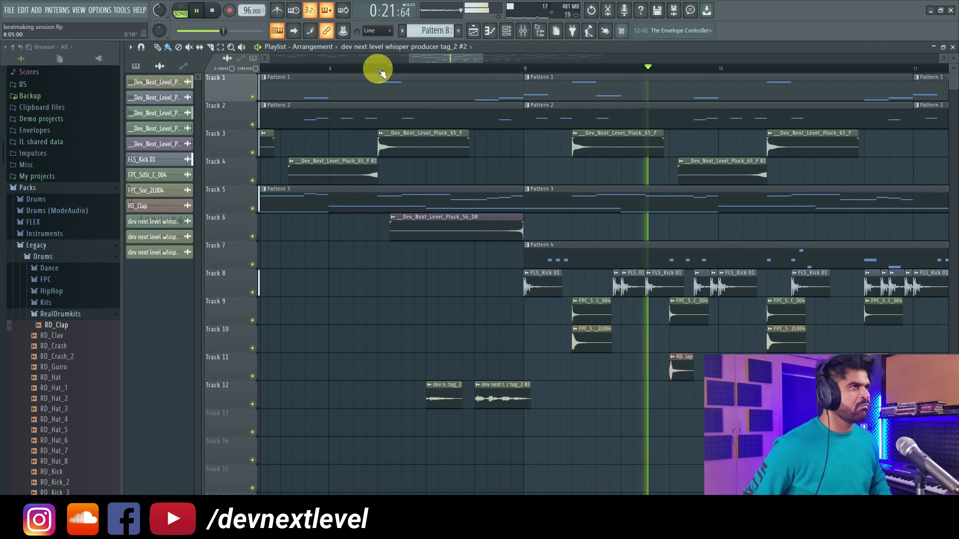
Set the playlist time selection to run from bar 9 to bar 17, leaving the clips deselected.
scroll(380, 73, down, 3)
scroll(390, 71, down, 2)
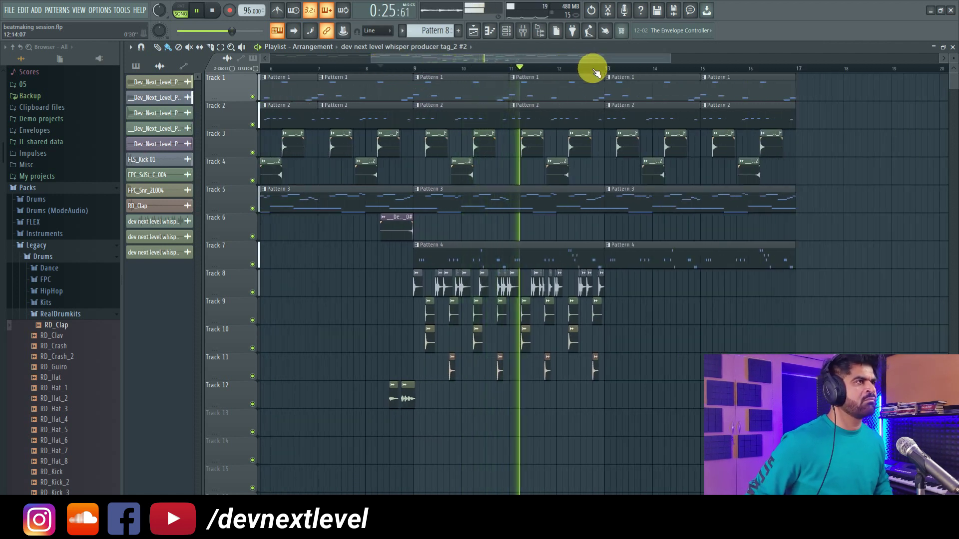
click(415, 67)
drag(604, 69, 415, 80)
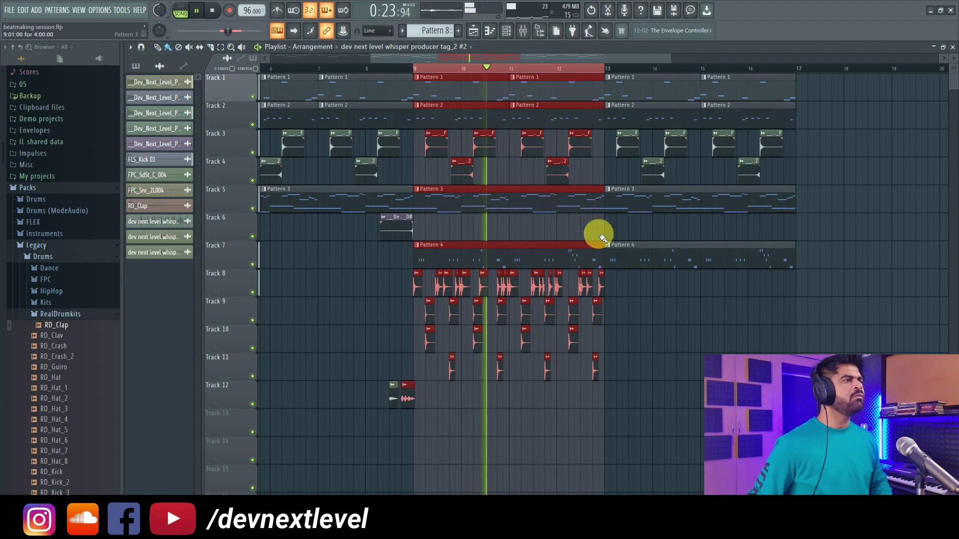
ctrl+click(662, 294)
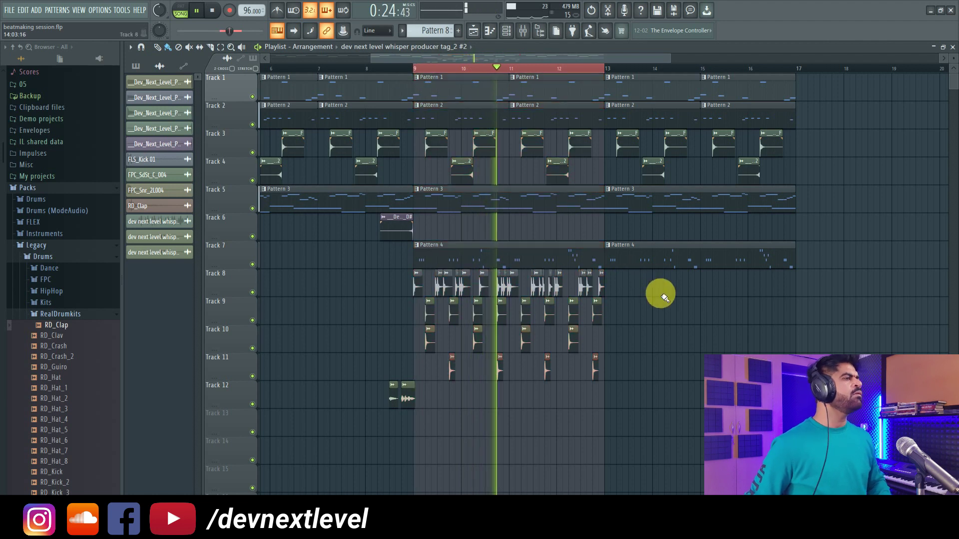
ctrl+shift+click(799, 69)
Duplicate the drum clips on Tracks 8 to 11 from bar 9 to bar 13, and set the time selection to bars 13 to 17.
ctrl+click(611, 299)
drag(630, 281, 400, 360)
drag(417, 285, 608, 294)
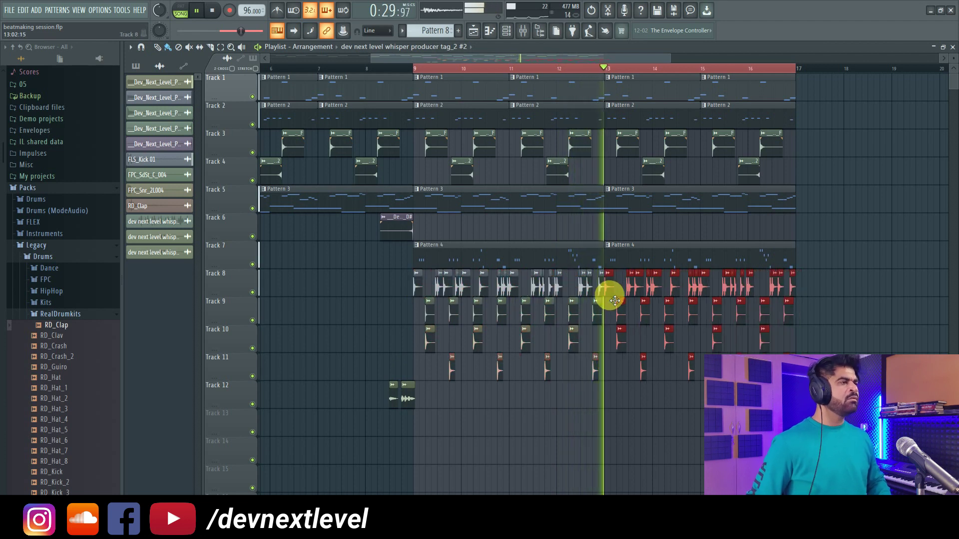
click(708, 186)
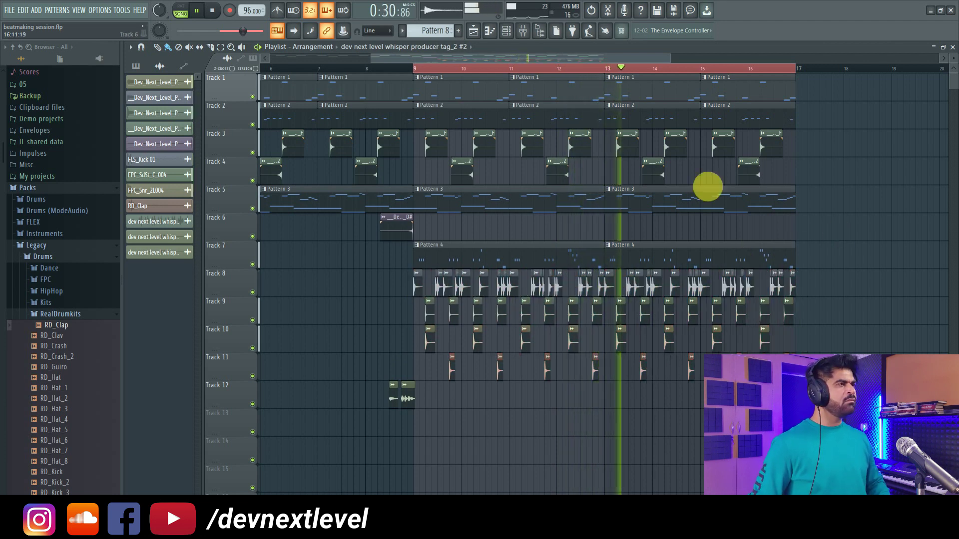
shift+click(606, 69)
Switch to File Explorer and preview plucks between numbers 31 and 37 in the one-shot pluck sample pack.
click(833, 160)
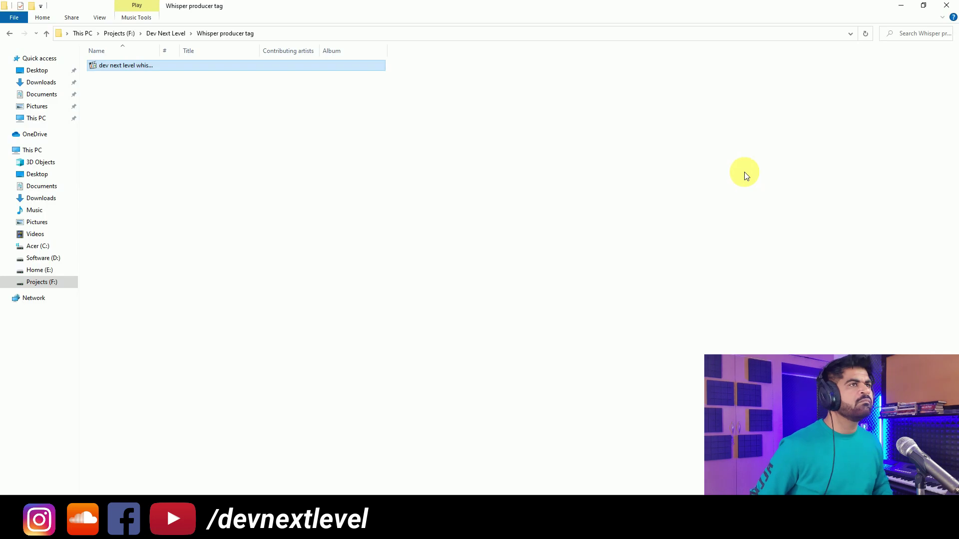
click(10, 33)
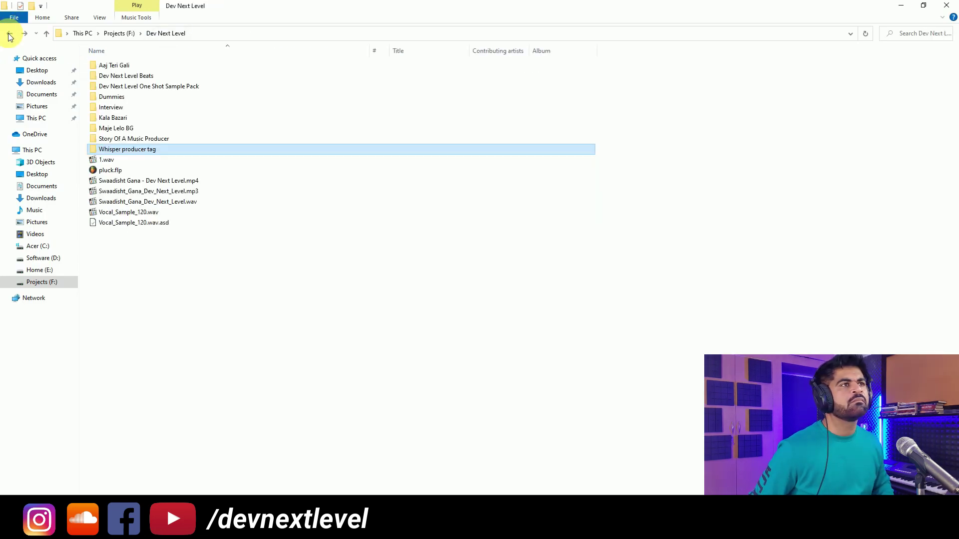
click(9, 34)
click(171, 241)
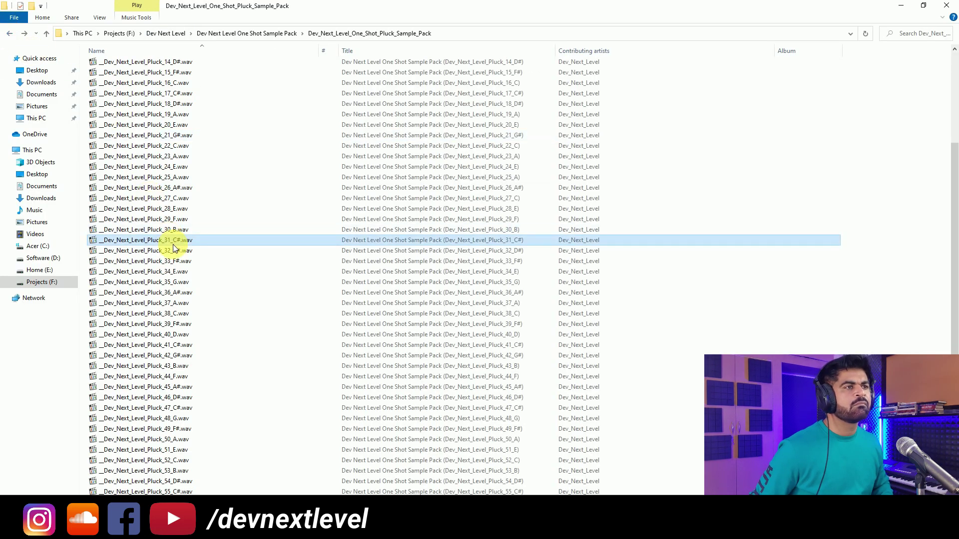
key(space)
click(175, 260)
click(178, 280)
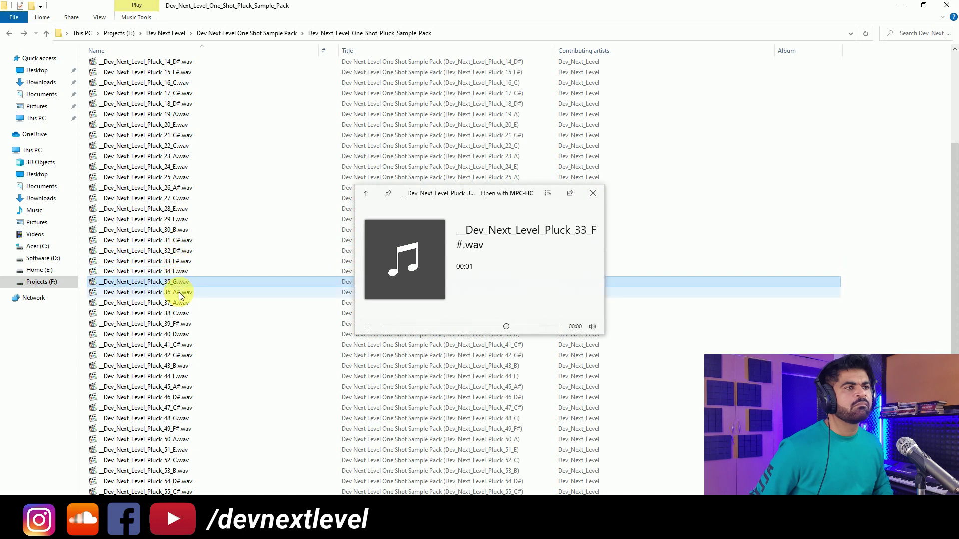
click(181, 300)
click(184, 283)
click(185, 302)
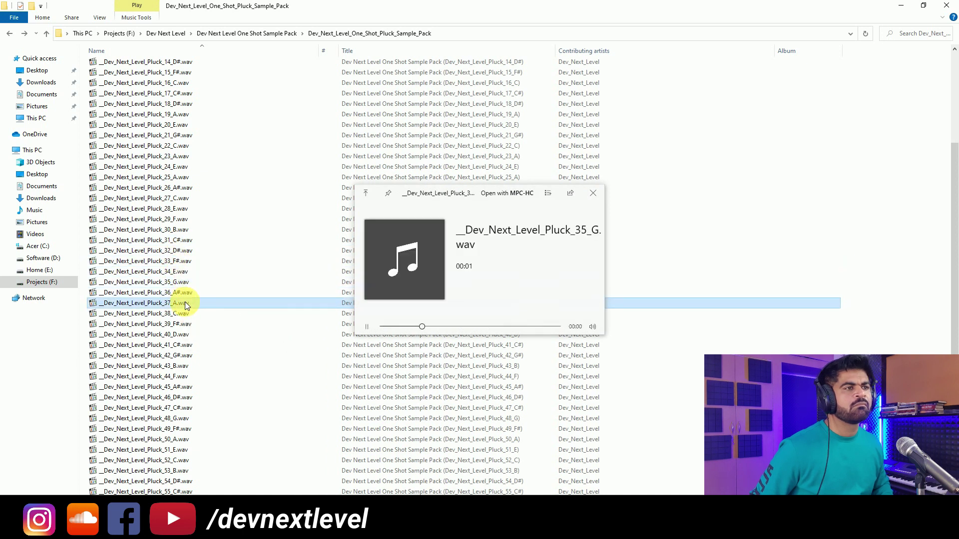
Bring __Dev_Next_Level_Pluck_37_A.wav into FL Studio's playlist on Track 14 and set its root note to A4.
key(alt+Tab)
drag(172, 304, 528, 464)
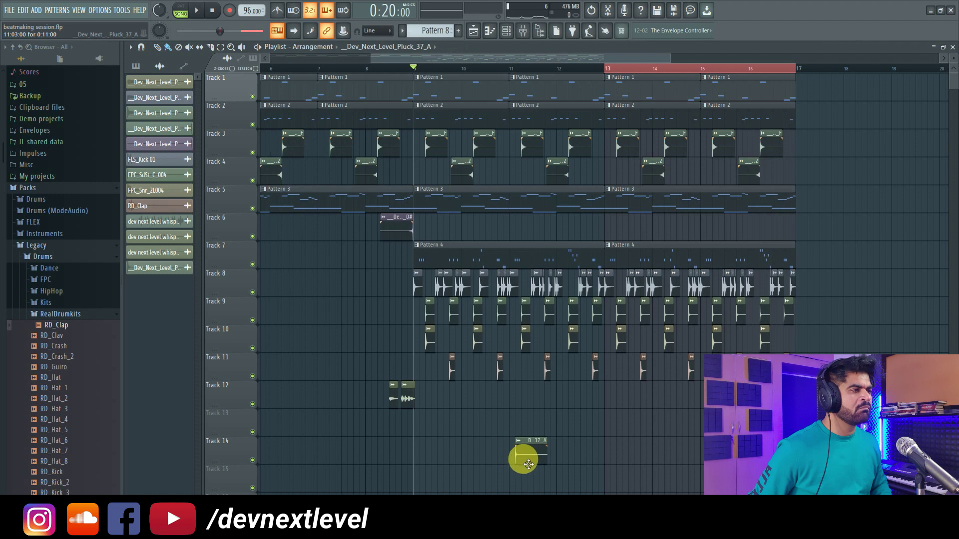
double_click(528, 465)
click(202, 150)
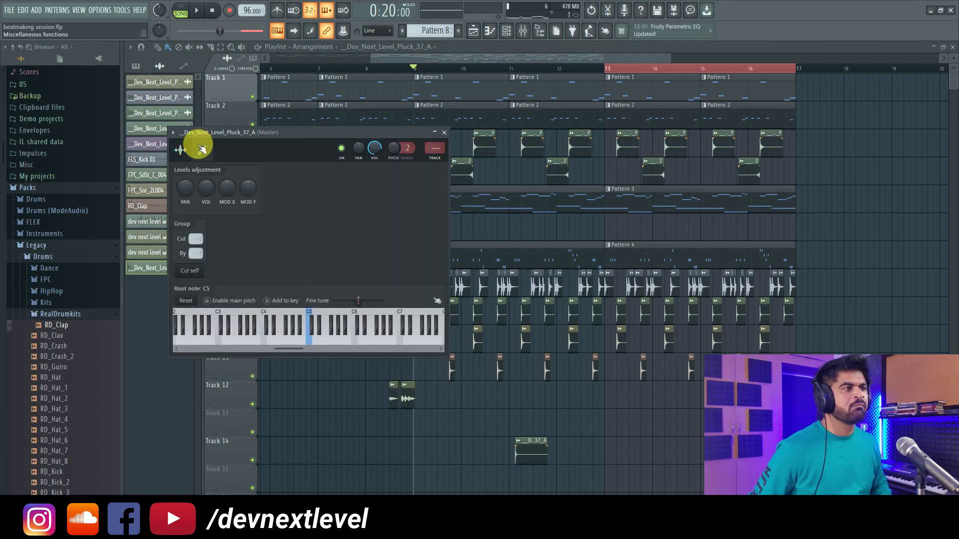
right_click(297, 315)
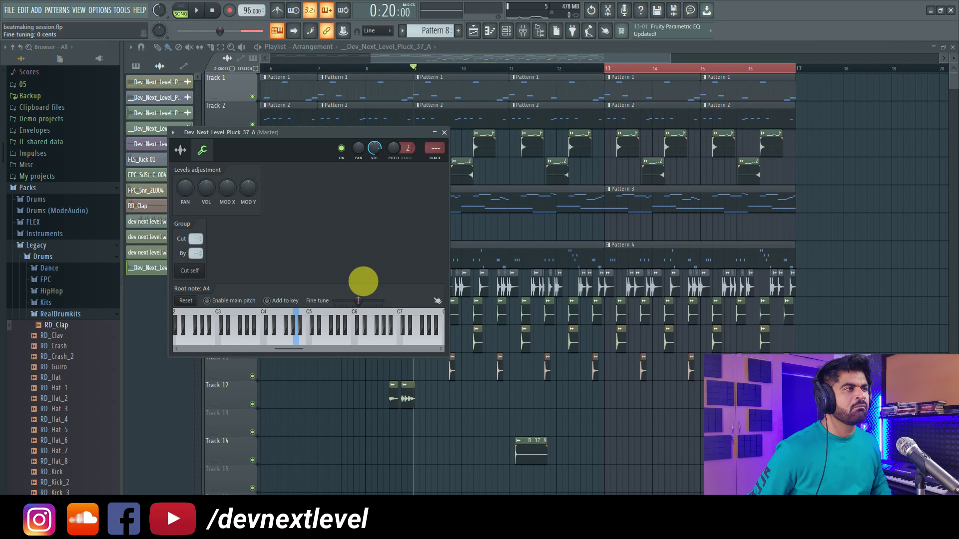
click(444, 132)
Create Pattern 10 and enter a C5 note at its start in the Pluck_37_A channel's piano roll.
double_click(541, 457)
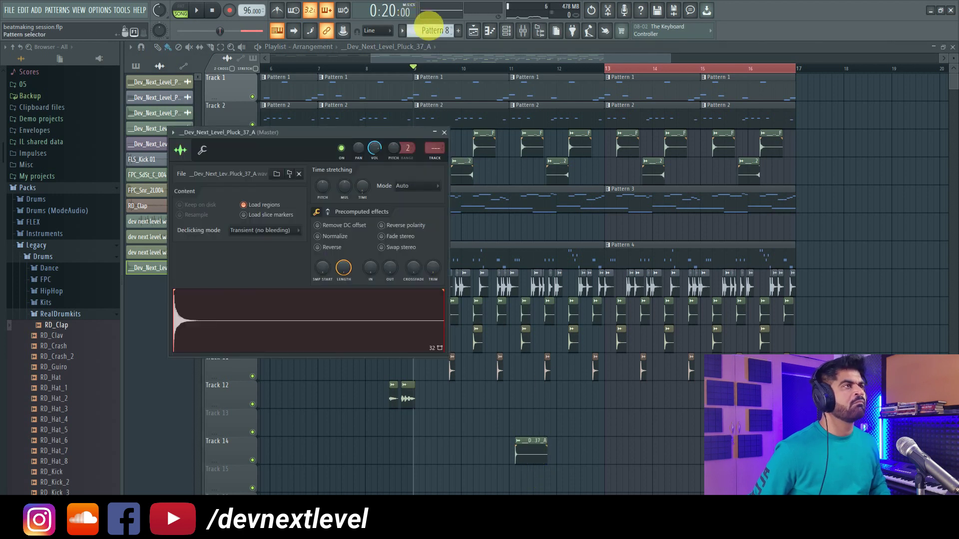
click(458, 31)
click(506, 31)
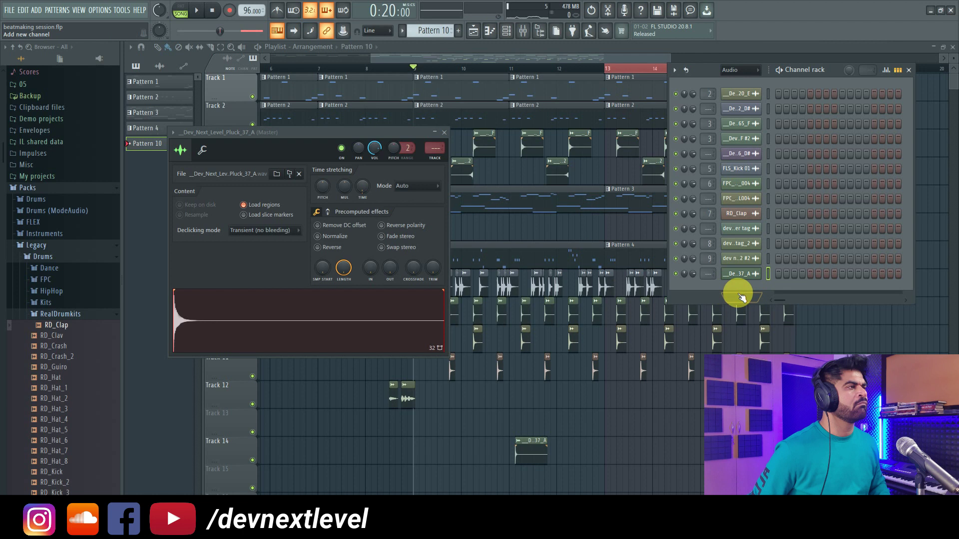
right_click(773, 271)
click(782, 274)
click(160, 350)
click(507, 32)
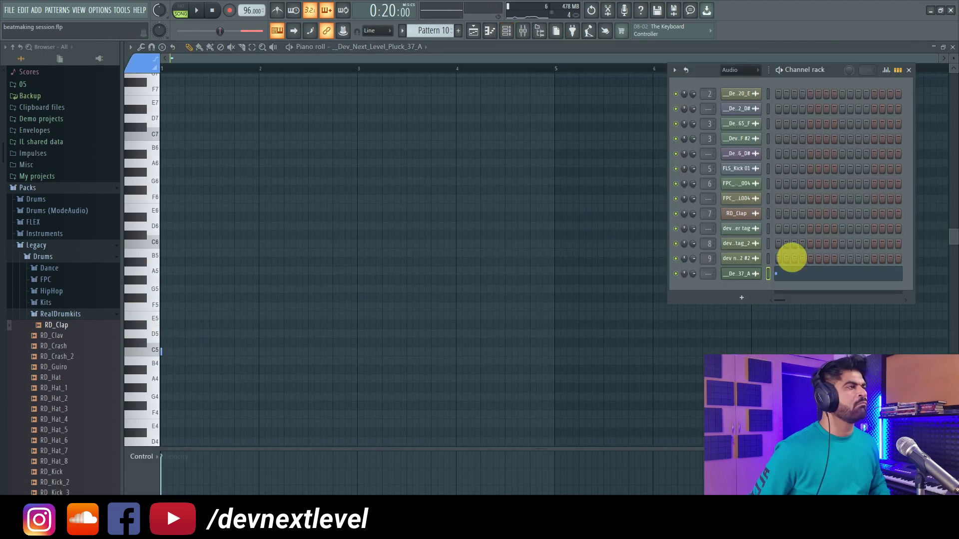
Set the Pluck_37_A channel's time stretching mode to Resample and move the pattern's first note up to A5.
click(743, 276)
click(423, 190)
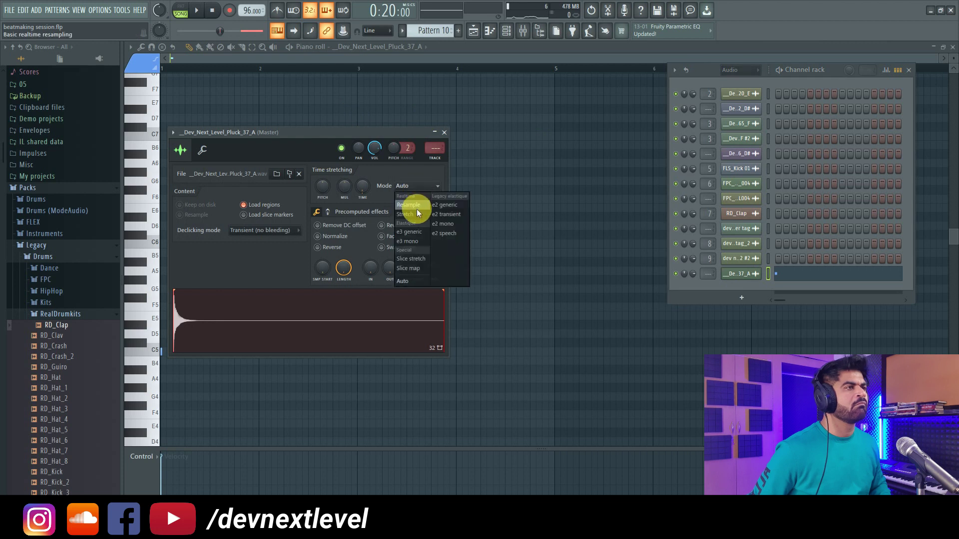
click(415, 214)
click(427, 76)
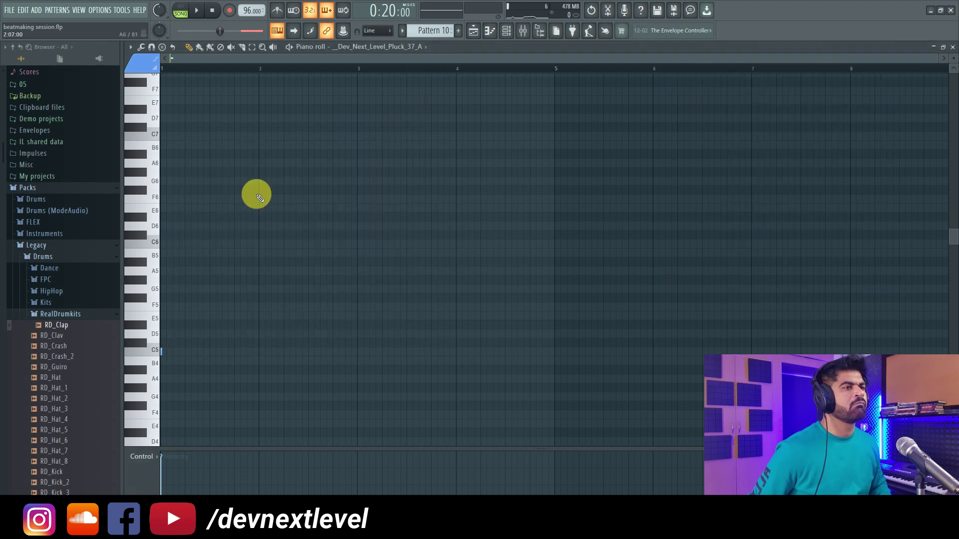
drag(175, 325, 168, 314)
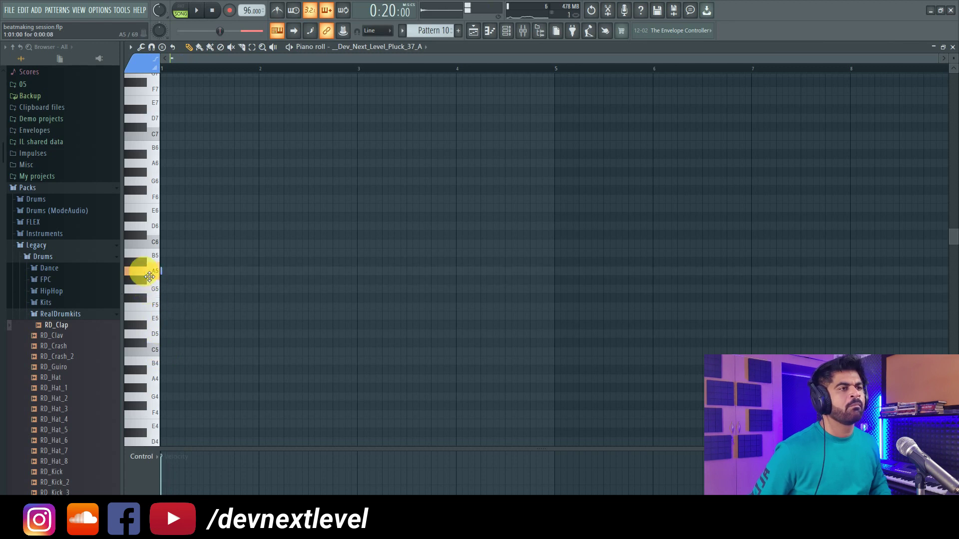
Delete the Pluck_37_A audio clip from Track 14 and place Pattern 10 on Track 12 at bar 13 during playback.
click(477, 31)
right_click(530, 452)
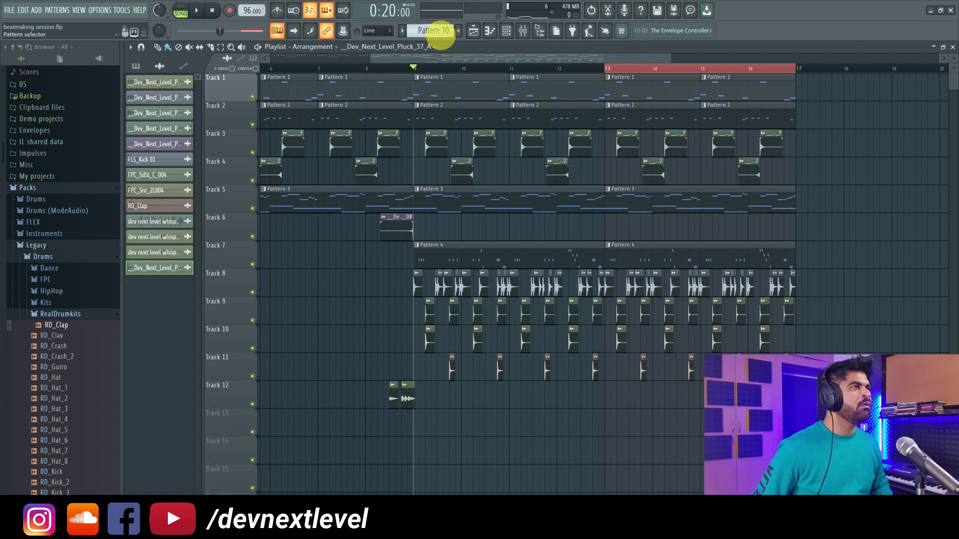
click(442, 32)
key(space)
click(606, 394)
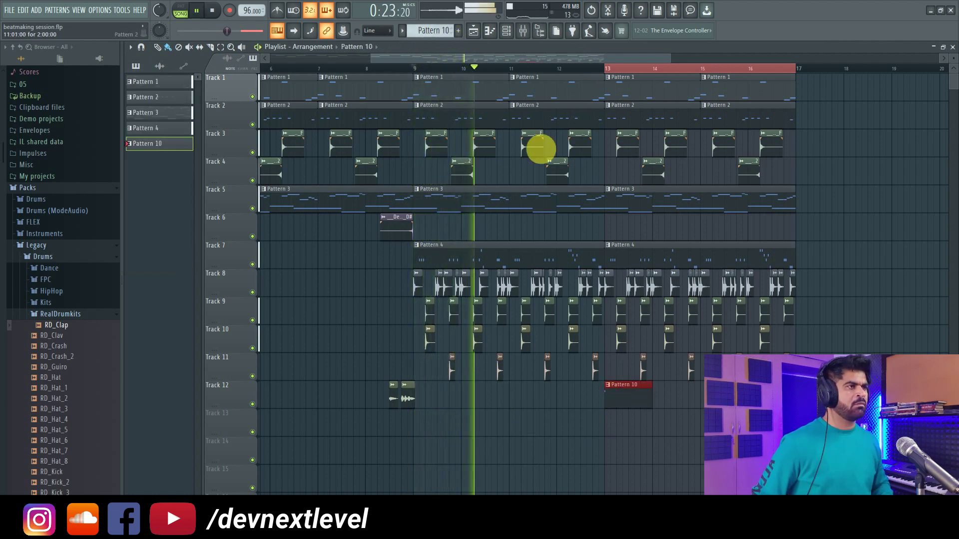
Place a copy of the Pluck_56_D# clip on Track 6 at 12:06 and audition the lead-in to bar 13.
click(402, 222)
click(583, 228)
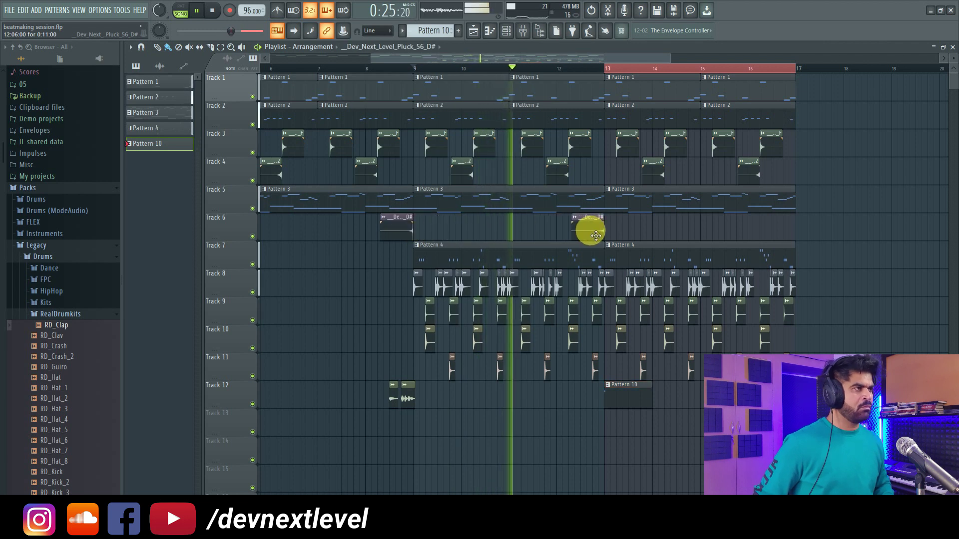
scroll(609, 72, up, 4)
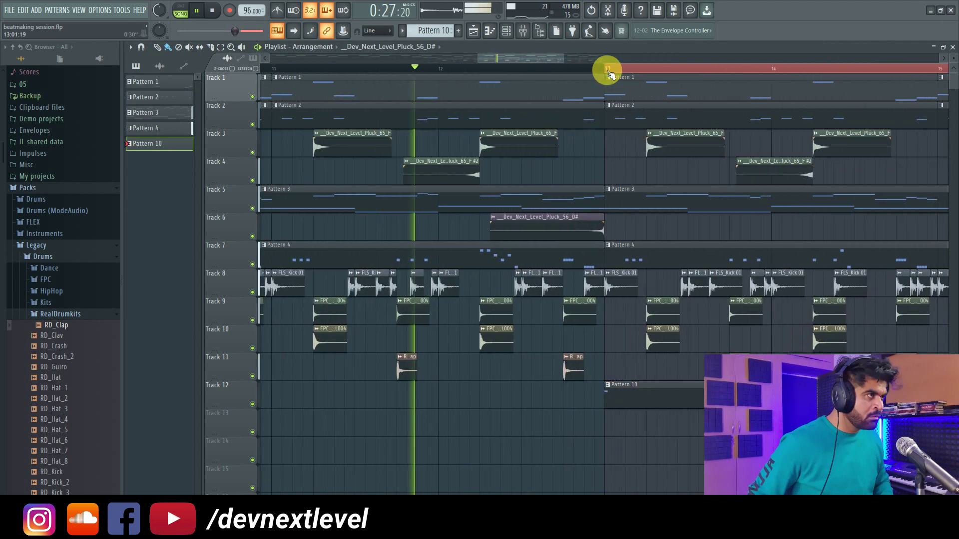
key(space)
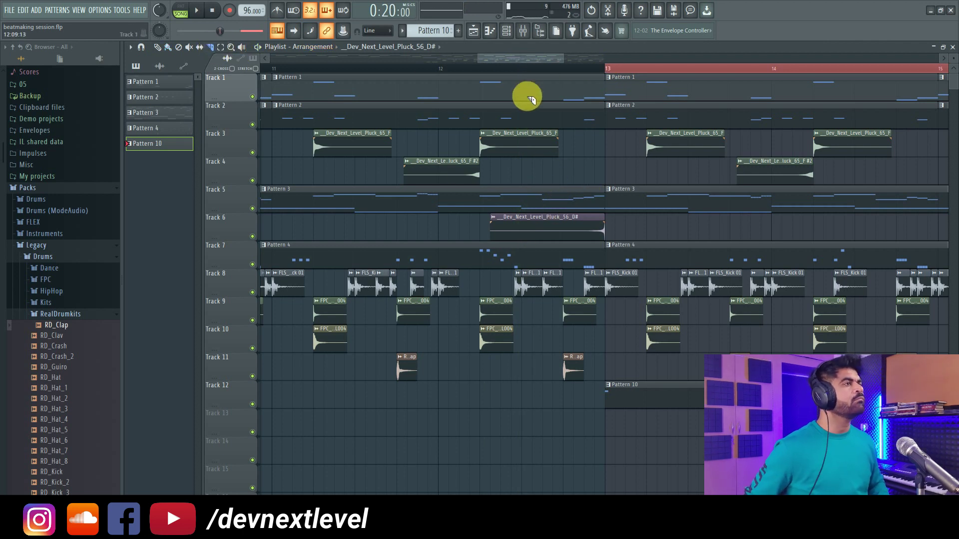
Cut Patterns 1 to 4 at 12:09 and clear them, plus the drum clips on Tracks 8 to 11, up to bar 13.
drag(527, 110, 531, 125)
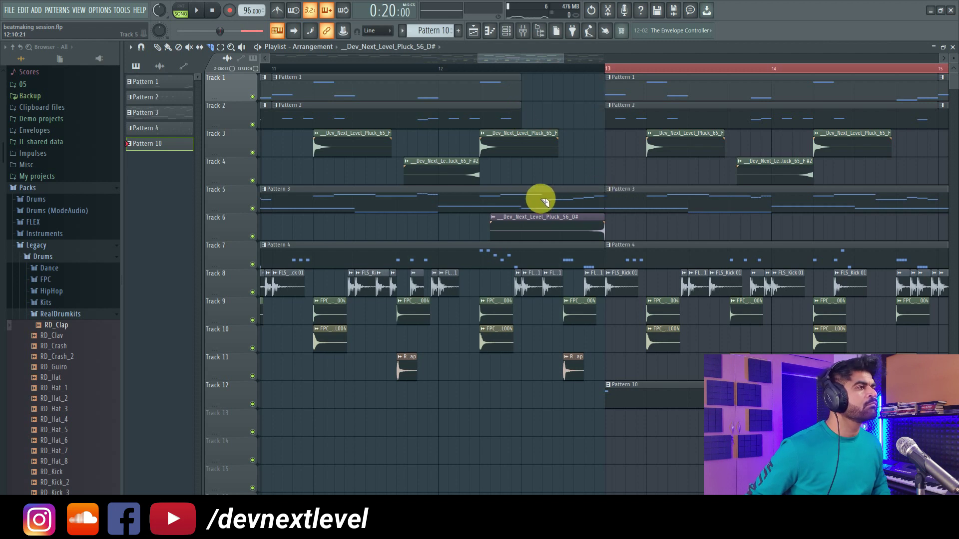
drag(527, 197, 528, 209)
drag(566, 257, 564, 265)
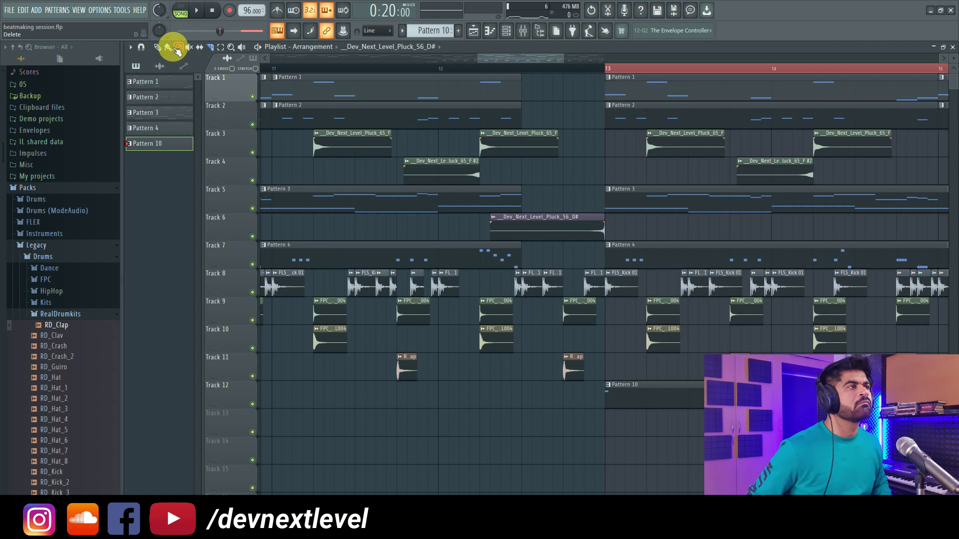
drag(583, 289, 573, 354)
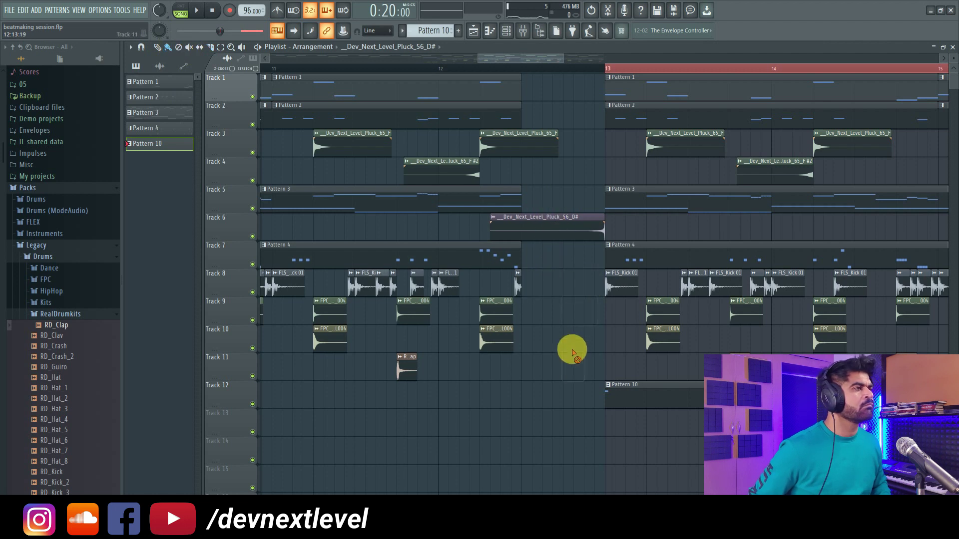
Browse the drum sample packs and open the Toms folder of Drums (ModeAudio).
click(66, 316)
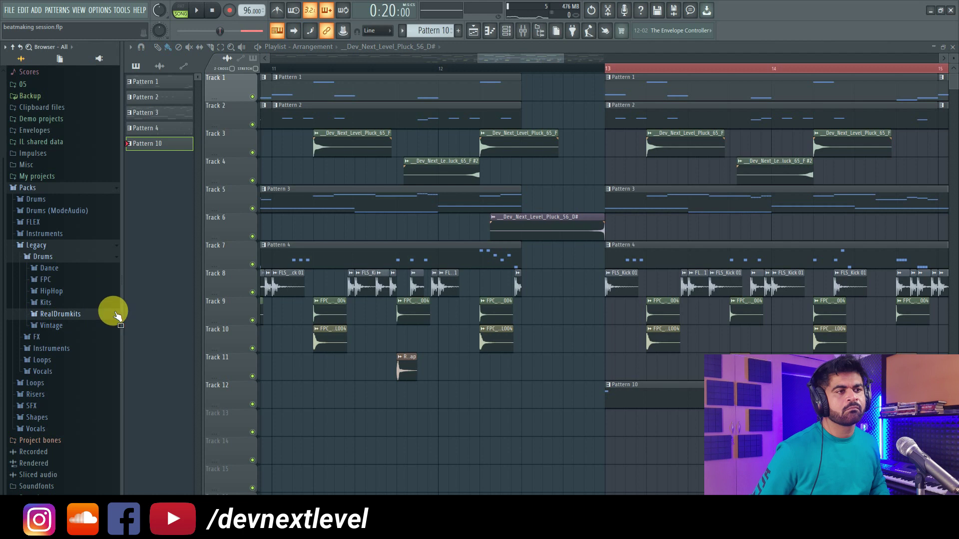
click(58, 304)
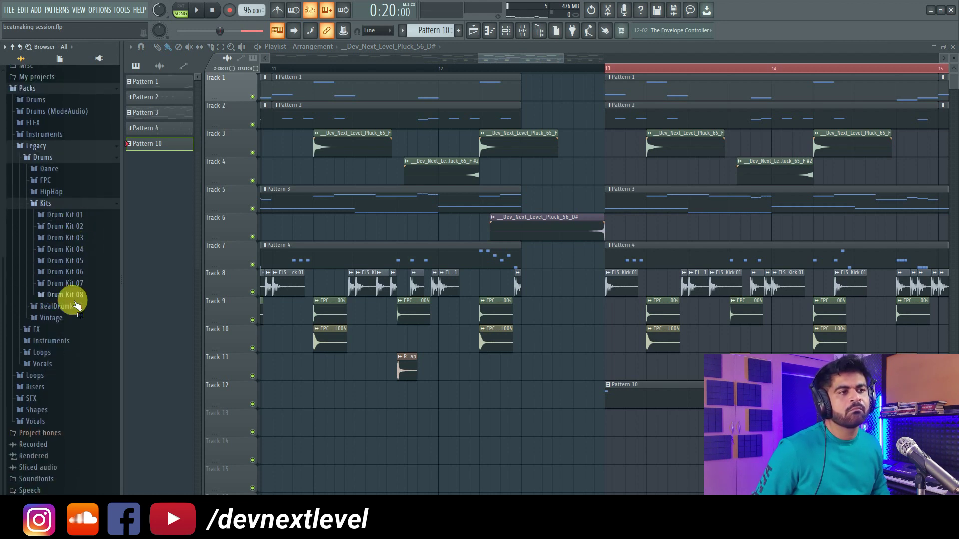
scroll(74, 295, up, 5)
click(74, 292)
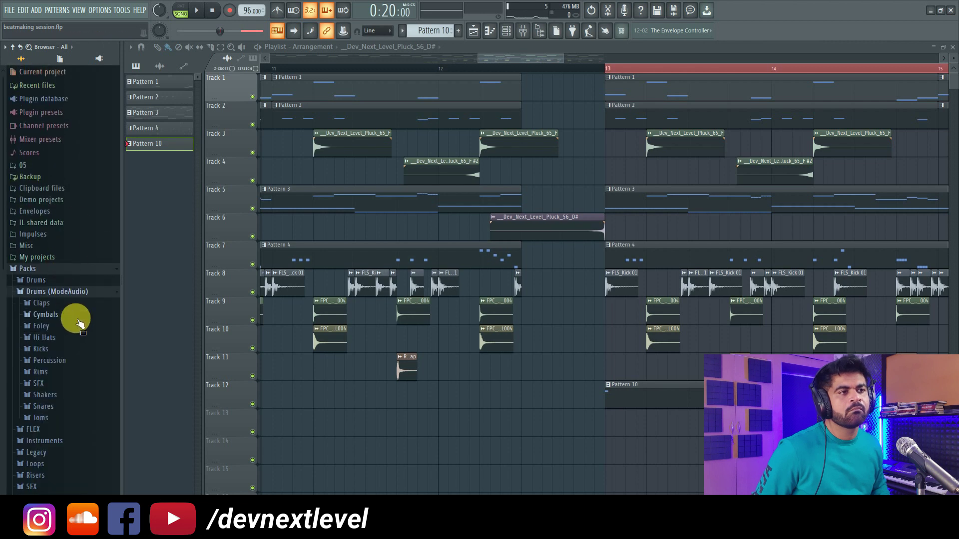
click(40, 418)
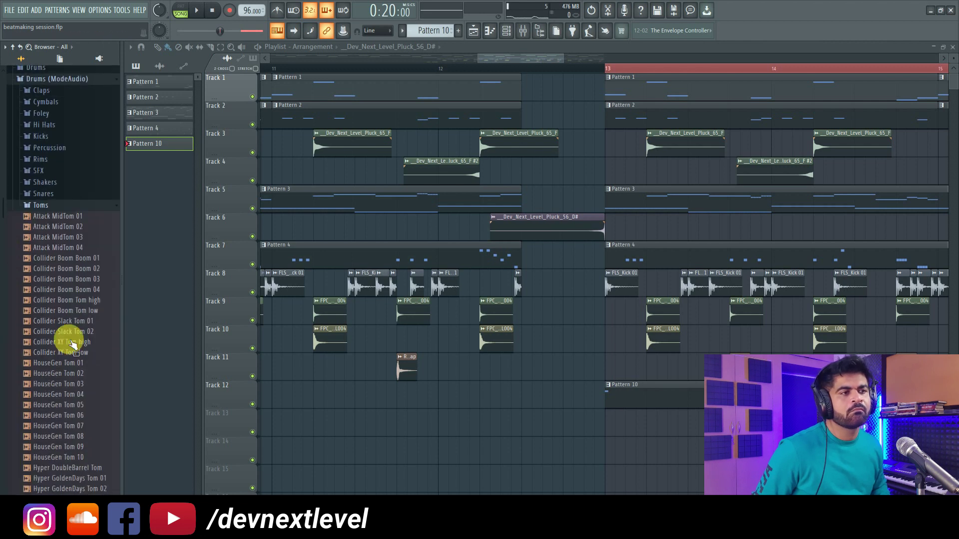
Audition the HouseGen, Power Tom and Volt tom samples for a drum fill.
click(76, 416)
click(78, 363)
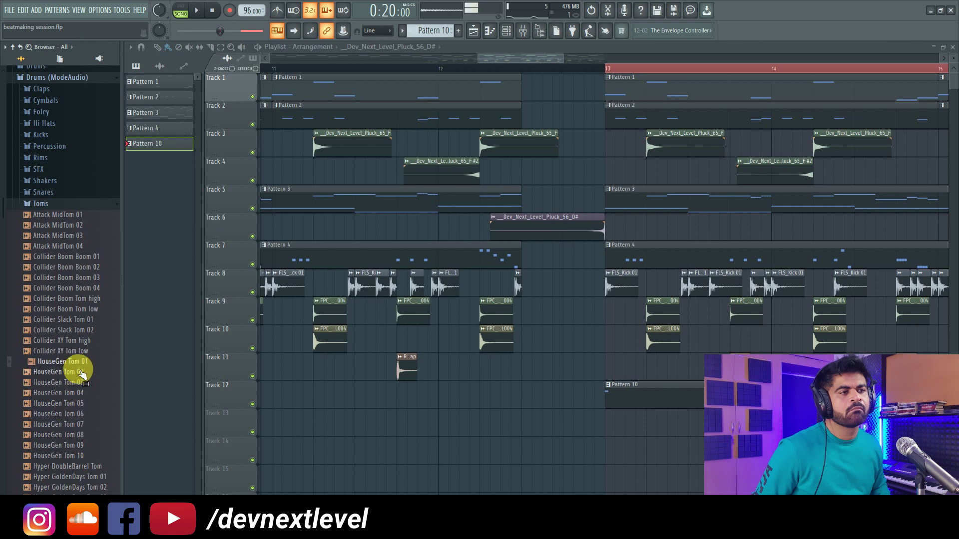
scroll(77, 357, down, 6)
click(74, 342)
scroll(71, 354, down, 6)
click(70, 342)
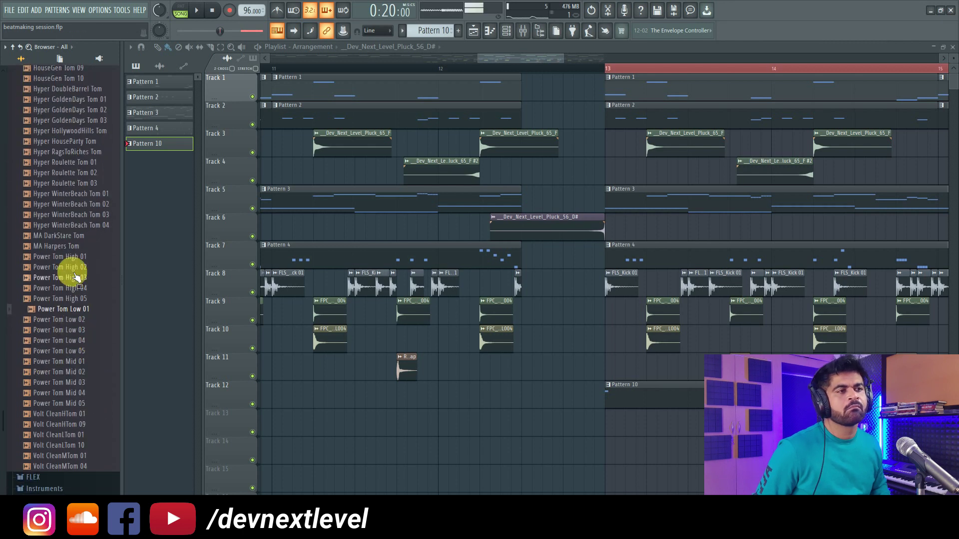
click(80, 352)
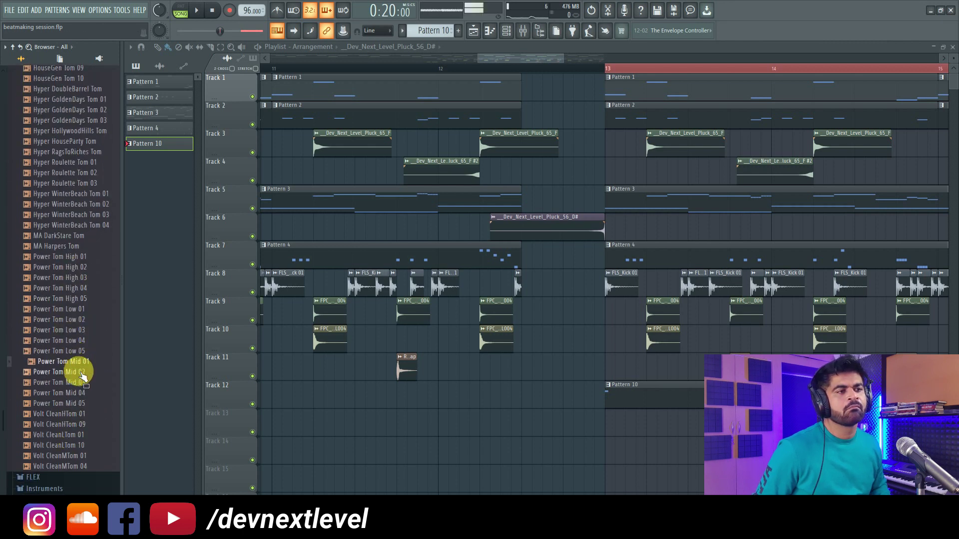
click(75, 320)
click(82, 404)
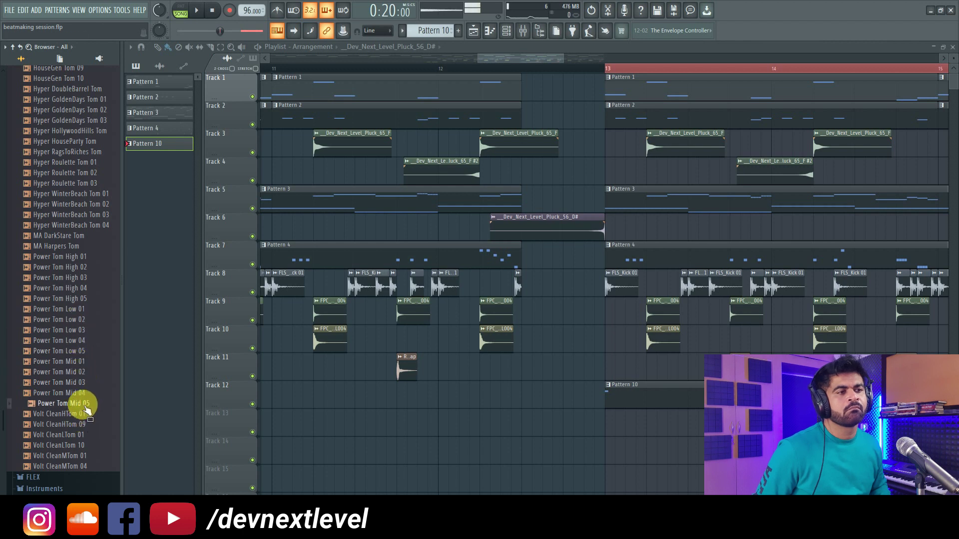
click(70, 414)
click(75, 444)
scroll(77, 398, down, 4)
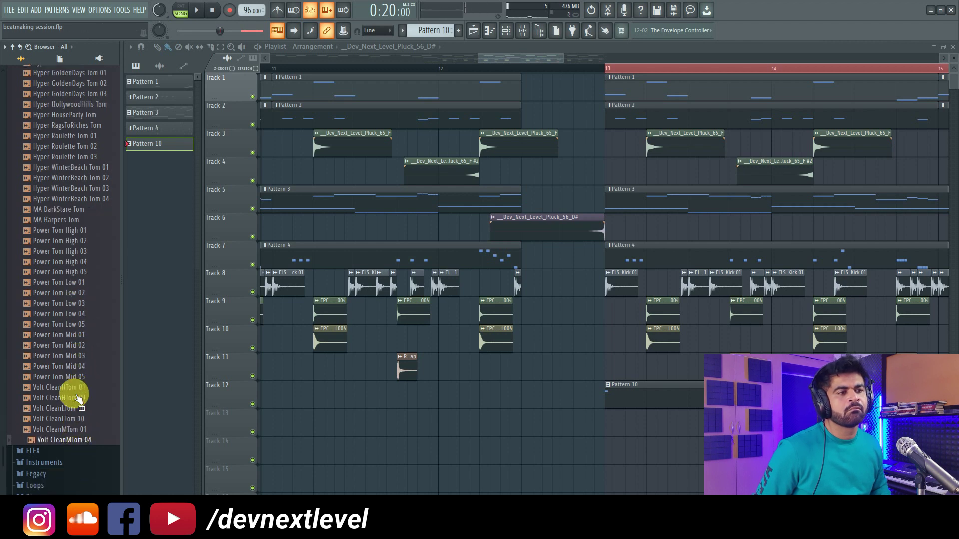
Audition a few more high toms and place the Power Tom High 02 sample on Track 14 at 12:09.
click(62, 183)
click(69, 152)
click(71, 132)
scroll(71, 155, up, 2)
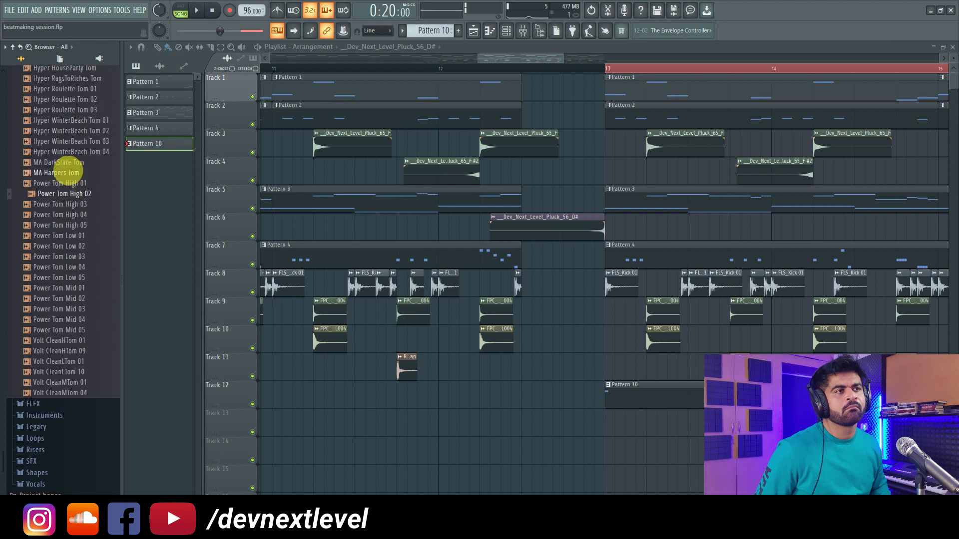
drag(85, 199, 522, 446)
Audition more ModeAudio toms, and open the Toms folder in the Legacy FPC drums.
click(82, 180)
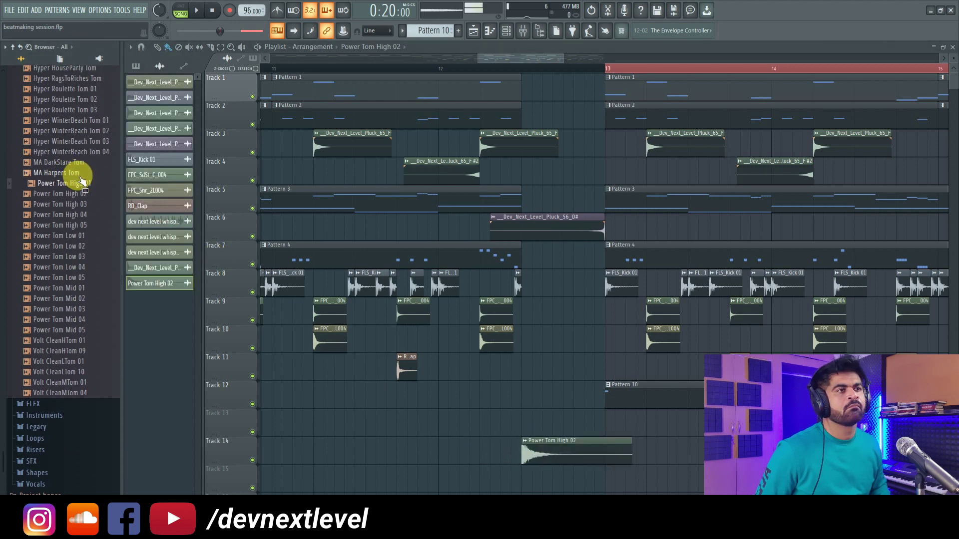
scroll(79, 149, up, 4)
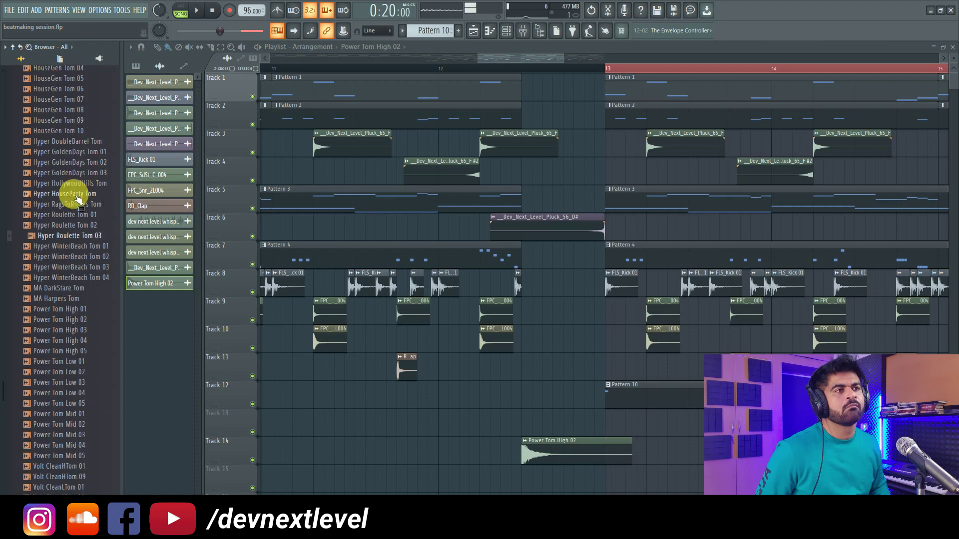
scroll(79, 145, up, 4)
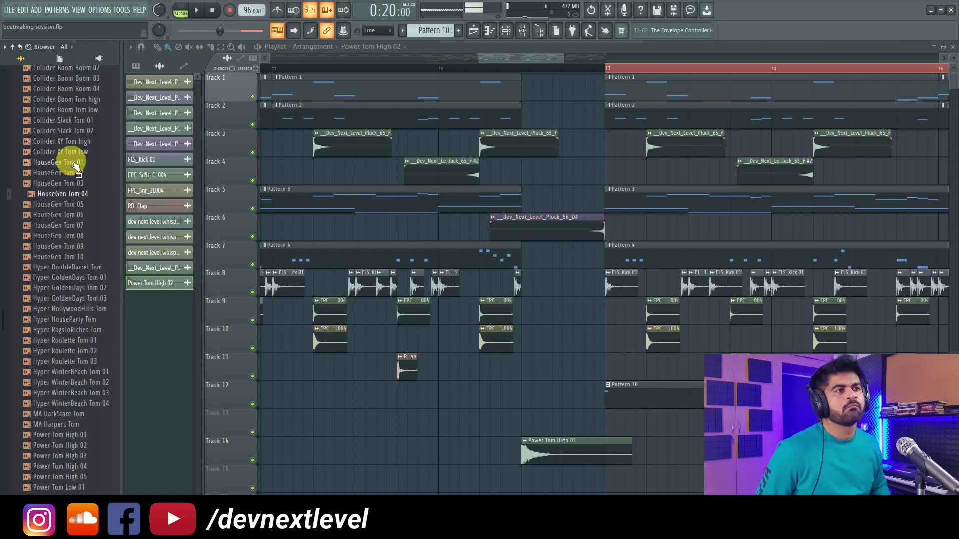
scroll(80, 131, up, 4)
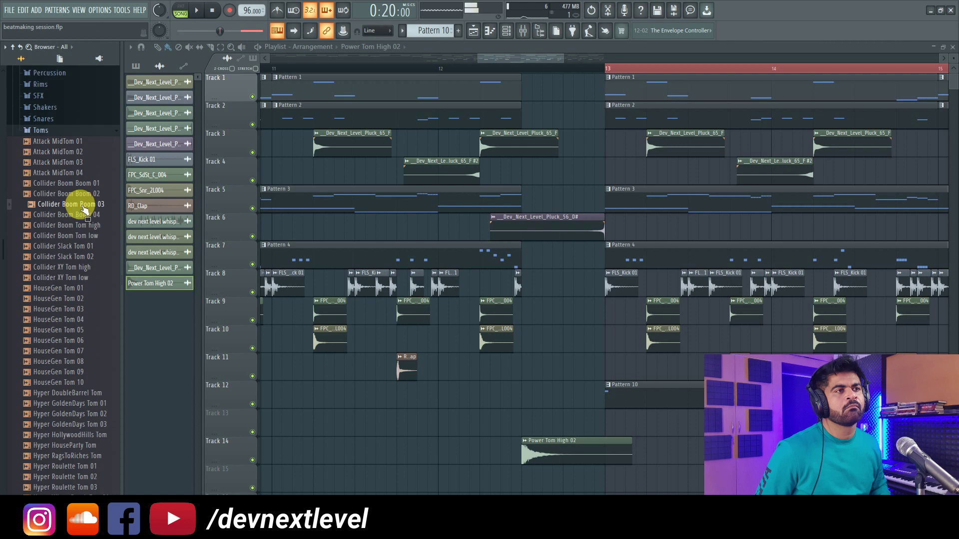
scroll(60, 263, down, 14)
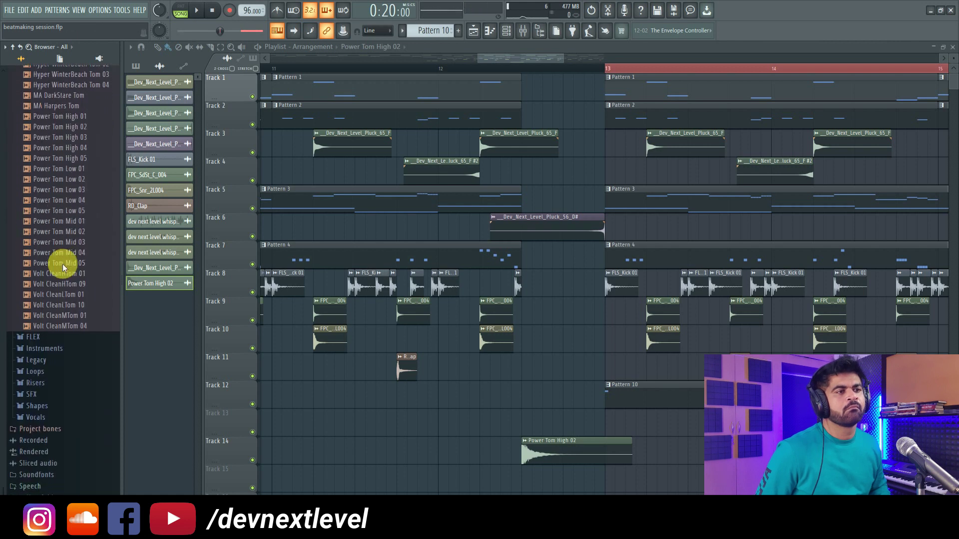
click(61, 367)
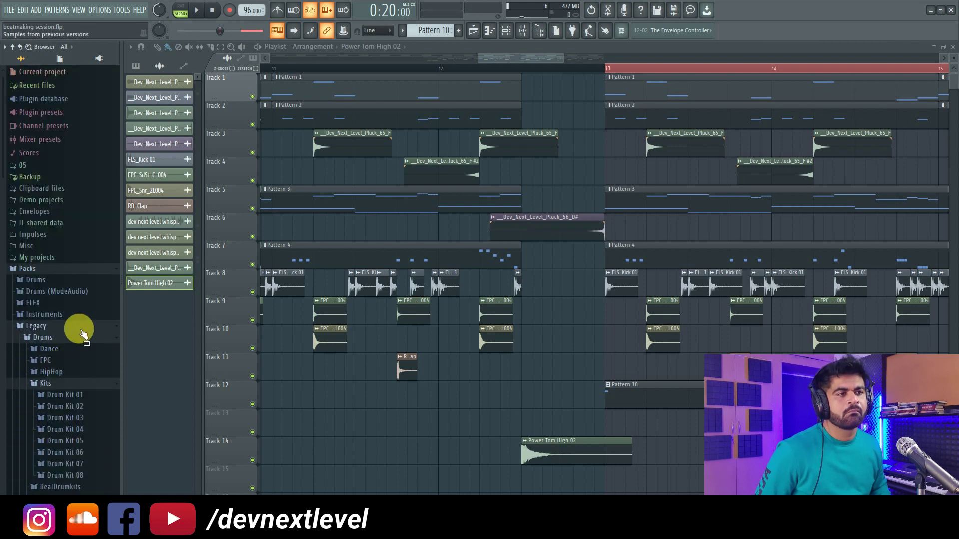
click(75, 235)
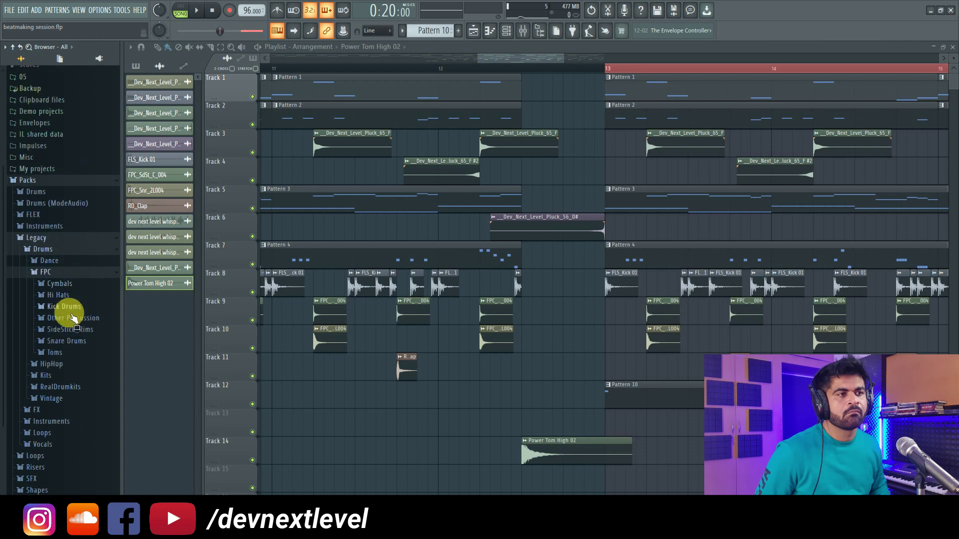
click(72, 354)
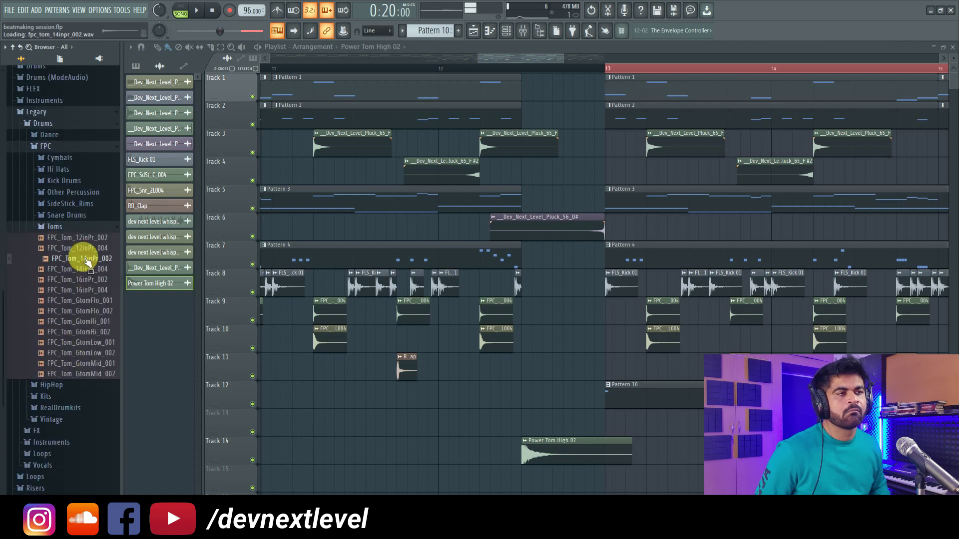
Place FPC_Tom_12inPr_002, FPC_Tom_GtomHi_002 and FPC_Tom_GtomLow_002 on Tracks 15, 16 and 17 at 12:11, 12:13 and 12:15.
drag(96, 240, 543, 477)
click(93, 332)
drag(98, 340, 565, 472)
click(86, 343)
drag(92, 358, 579, 480)
Audition other FPC toms and place FPC_Tom_16inPr_002 on Track 13 after bar 13.
key(Down)
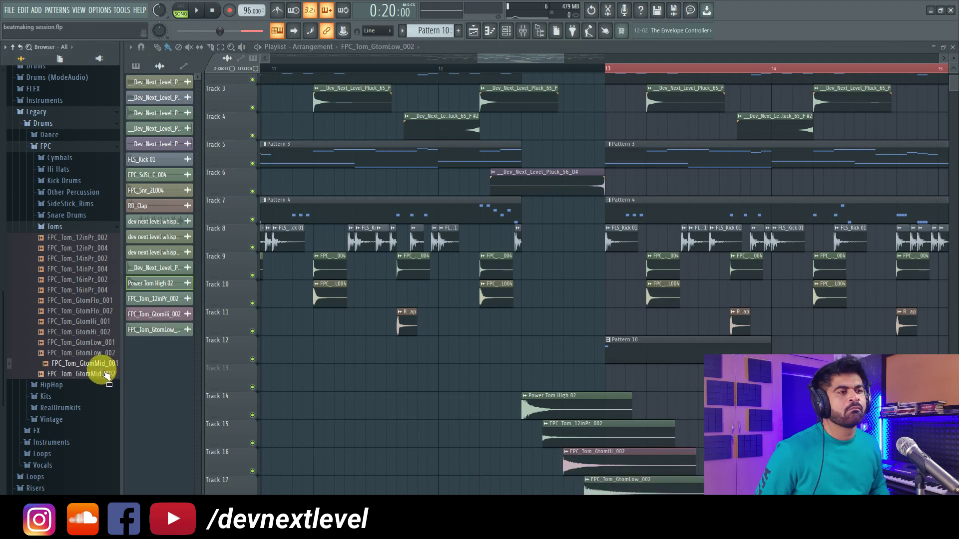
click(92, 280)
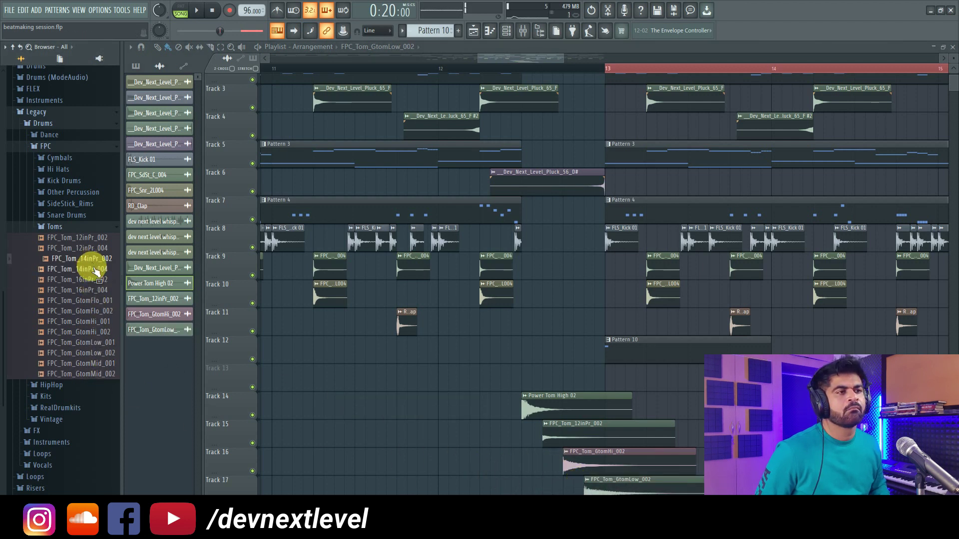
drag(105, 288, 712, 411)
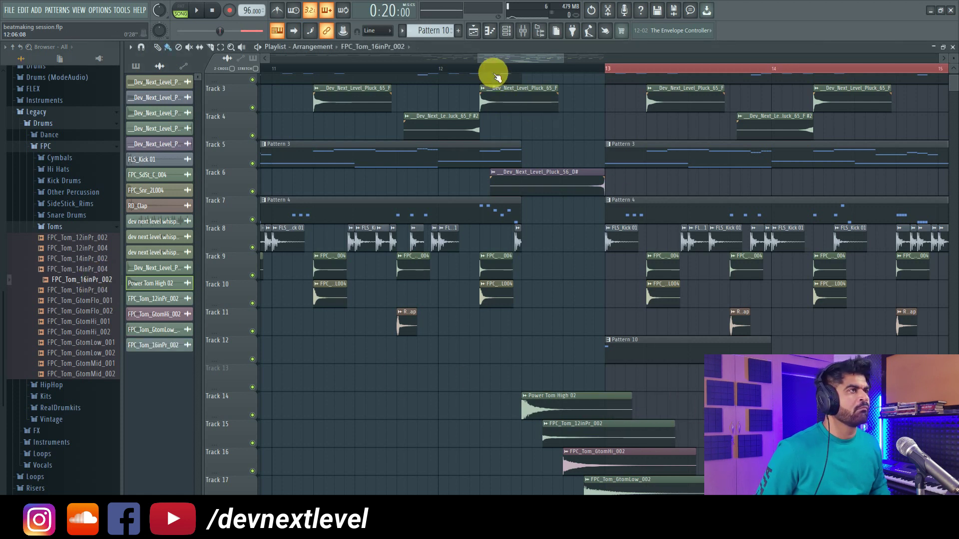
Play the tom fill from 12:04 and set the FPC_Tom_GtomHi_002 channel volume to about 54%.
click(472, 70)
key(space)
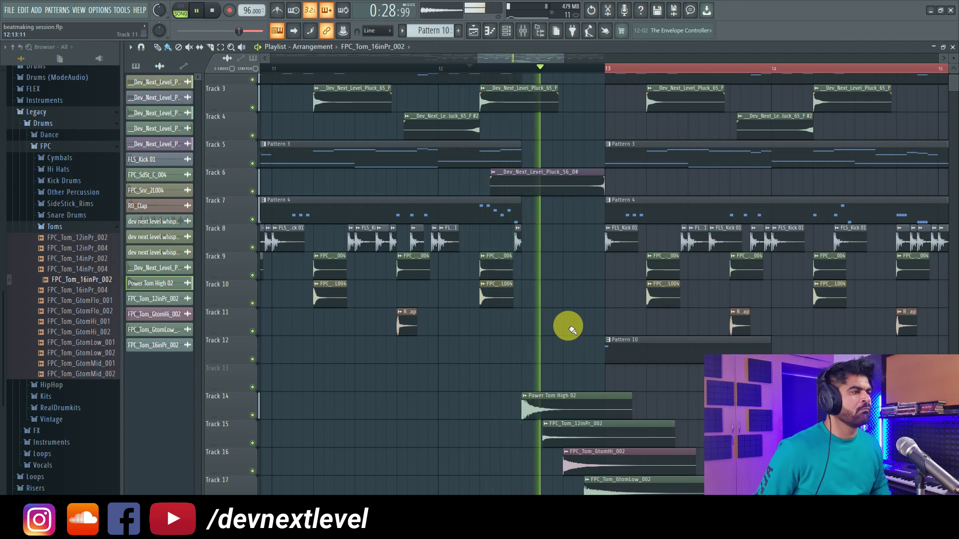
key(space)
key(space)
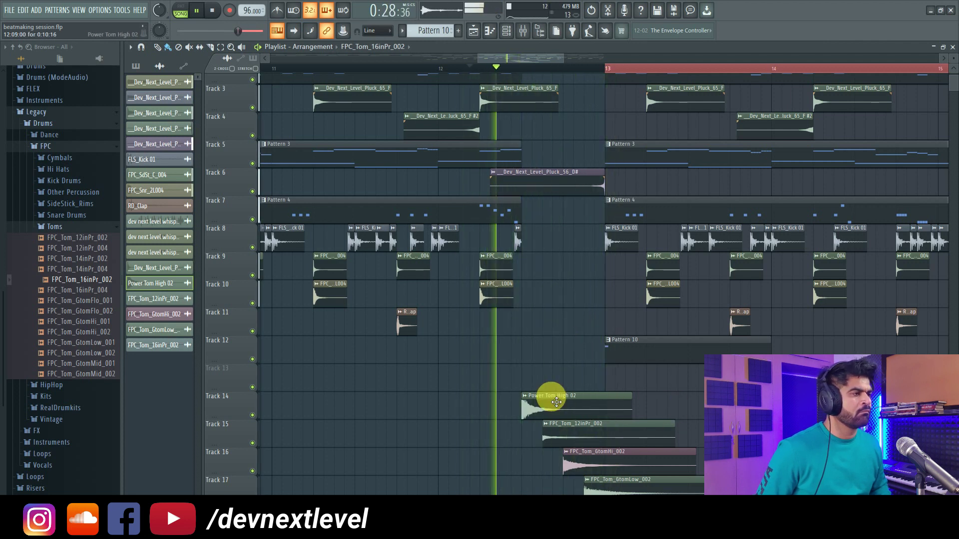
double_click(557, 406)
key(space)
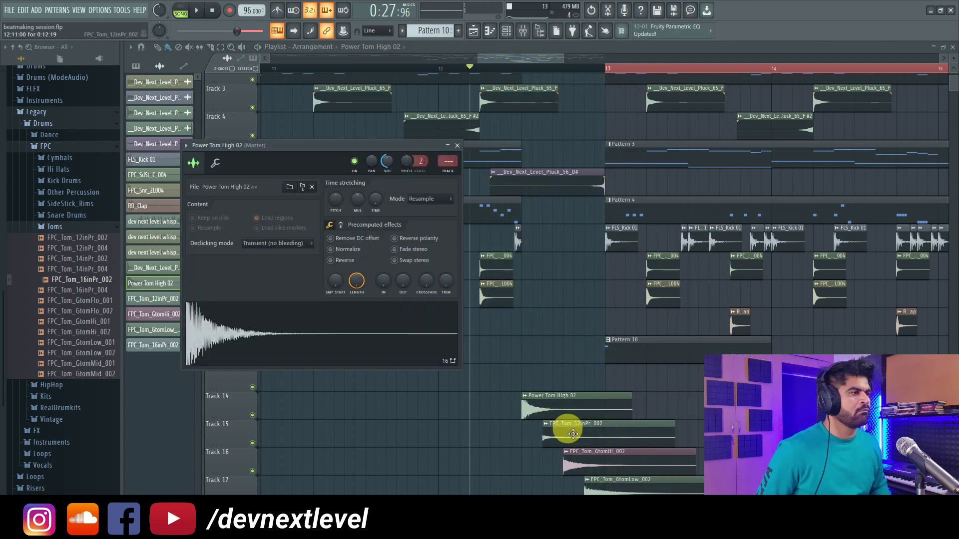
double_click(578, 460)
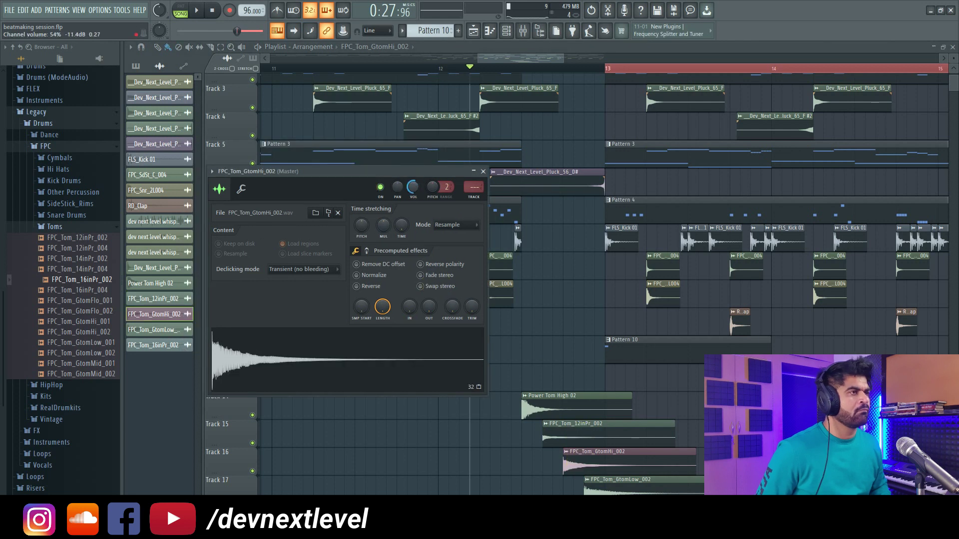
Set the snap to 1/6 beat and reposition the FPC_Tom_16inPr_002 clip on Track 13 at 12:11:16, checking it in playback.
click(377, 31)
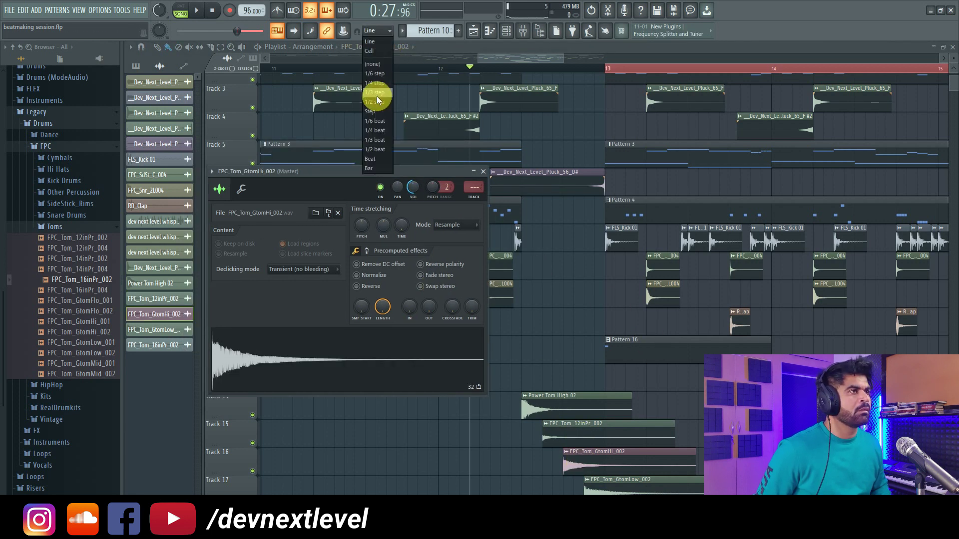
click(382, 122)
drag(760, 370, 575, 360)
key(space)
scroll(549, 64, up, 2)
key(space)
key(space)
right_click(569, 374)
click(548, 374)
key(space)
key(space)
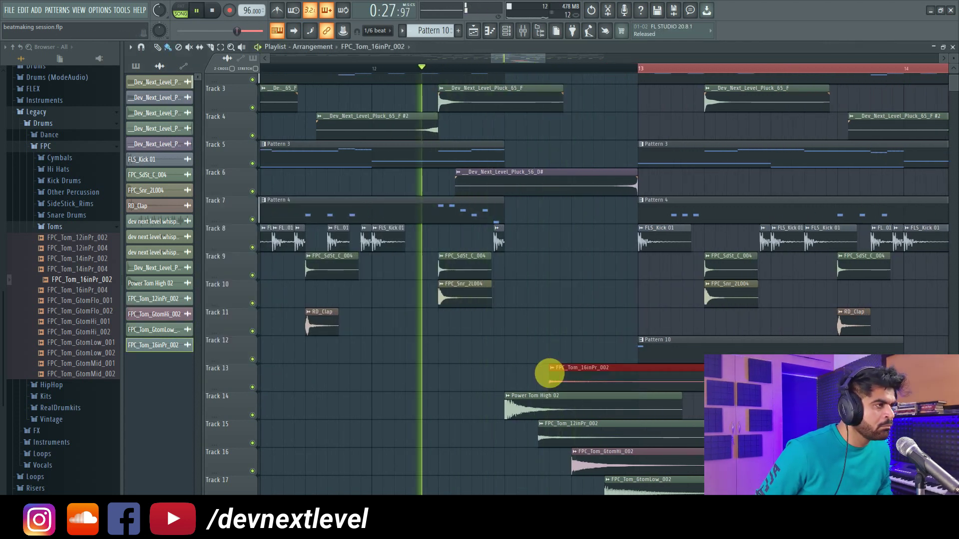
Shift the FPC_Tom_16inPr_002 clip to 12:12:08 and delete the FPC_Tom_GtomLow_002 clip from Track 17.
mouse_move(582, 382)
mouse_down()
mouse_move(595, 369)
mouse_move(580, 377)
mouse_move(594, 382)
mouse_up()
mouse_move(606, 458)
mouse_down()
mouse_move(619, 456)
mouse_move(598, 456)
mouse_up()
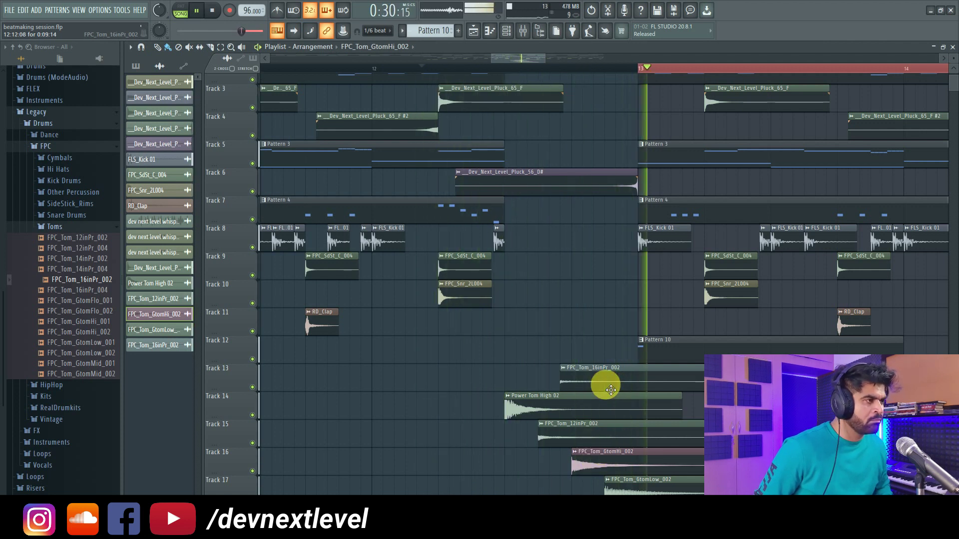
key(space)
right_click(641, 491)
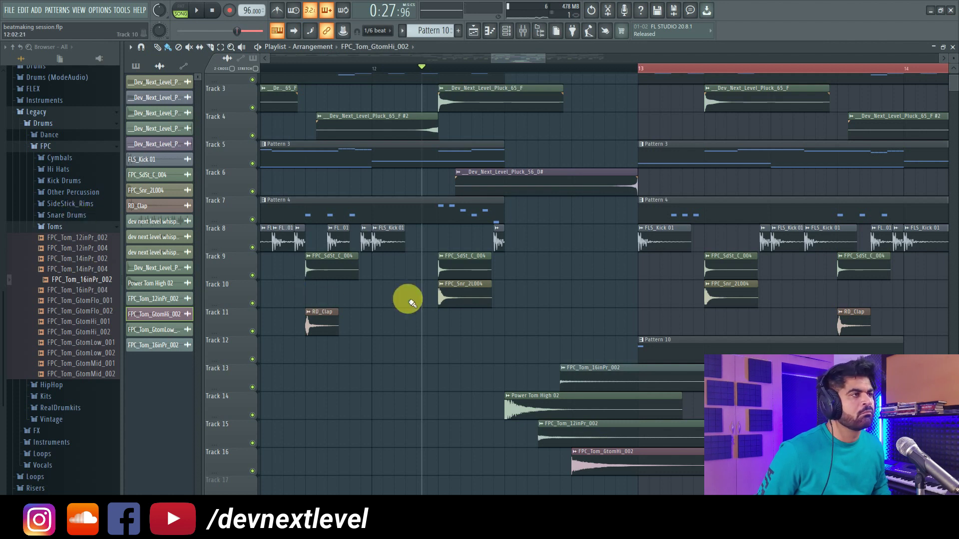
Copy the FPC_SdSt_C_004 and FPC_Snr_2L004 clips on Tracks 9 and 10 to 12:15, nudging the side stick copy to 12:15:05.
drag(475, 268, 475, 301)
key(space)
drag(454, 270, 629, 276)
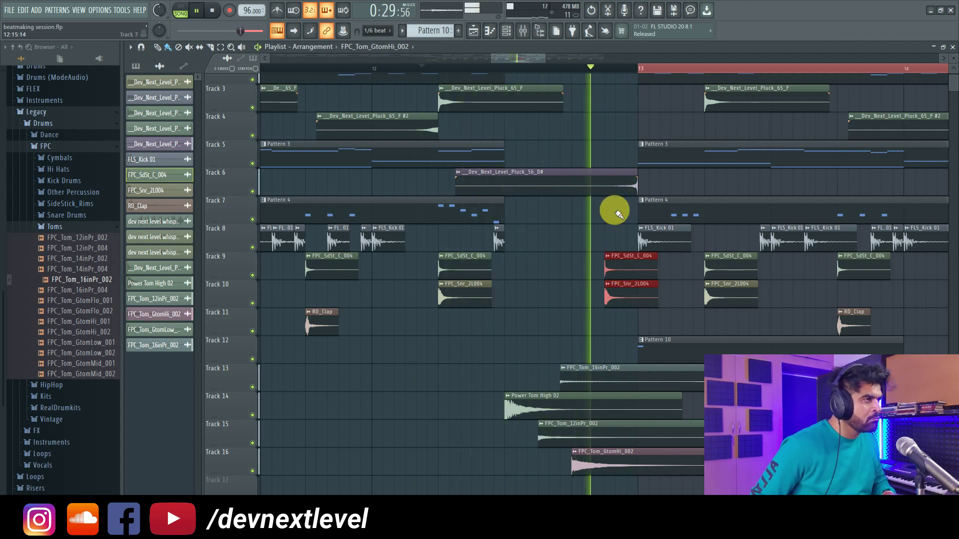
ctrl+click(547, 290)
key(space)
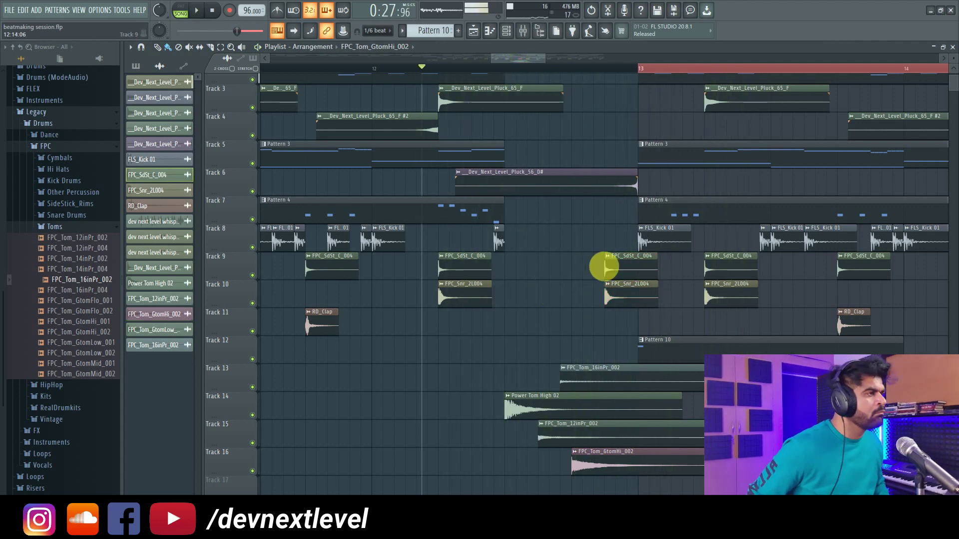
drag(625, 272, 628, 270)
key(space)
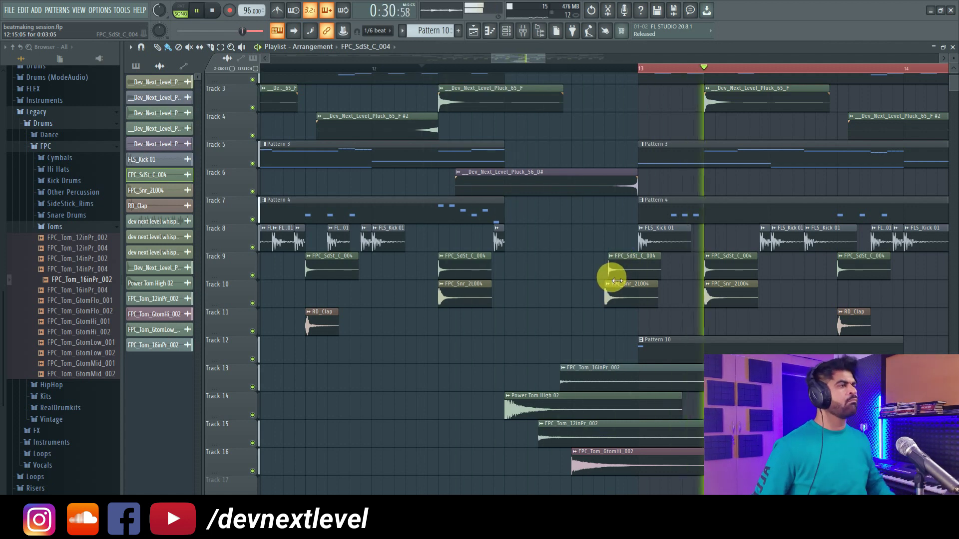
Set the playback position to bar 13, stop playback and open Pattern 10 on Track 12 in the piano roll.
scroll(614, 70, up, 3)
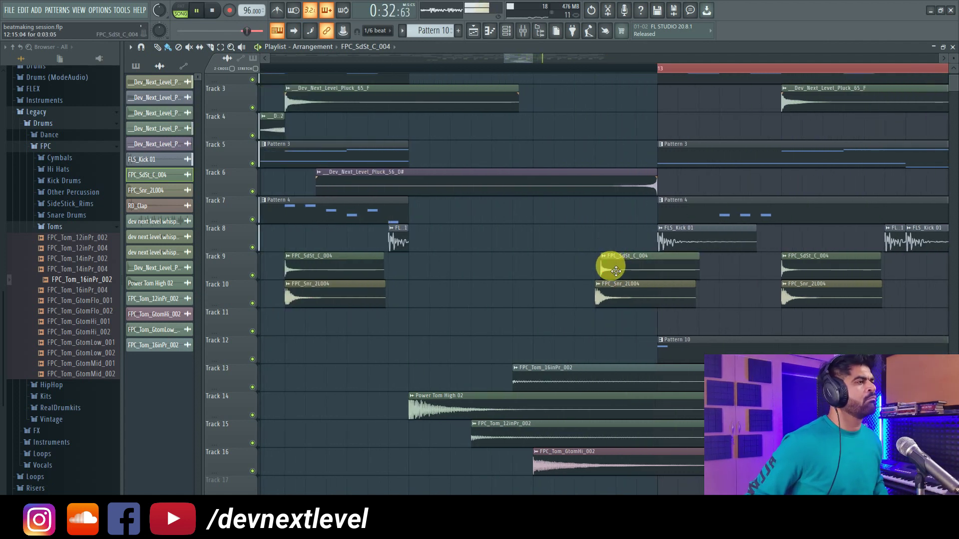
scroll(535, 68, down, 6)
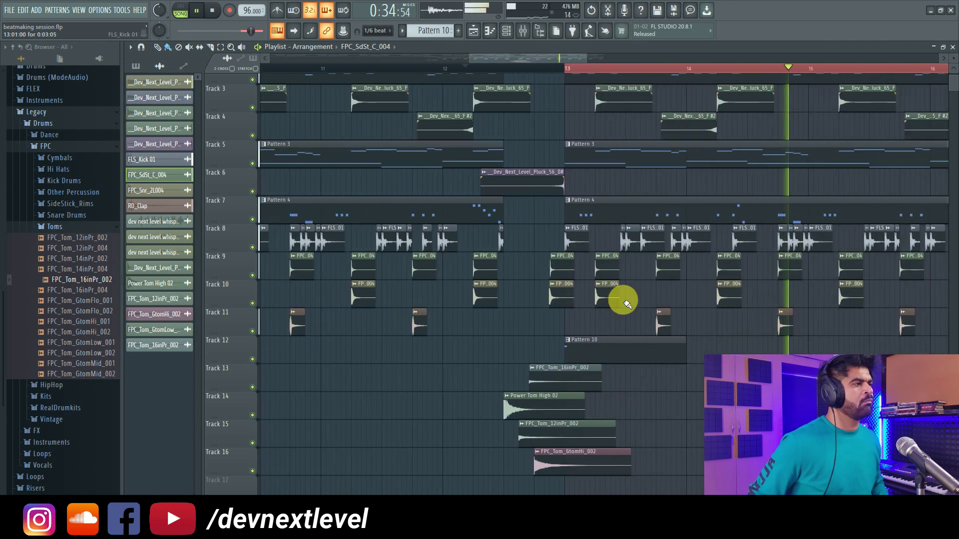
click(568, 69)
double_click(605, 353)
key(space)
Build a pluck phrase of B5, A5, G5 and A5 across the first beat of Pattern 10, checking it in playback.
scroll(171, 58, up, 4)
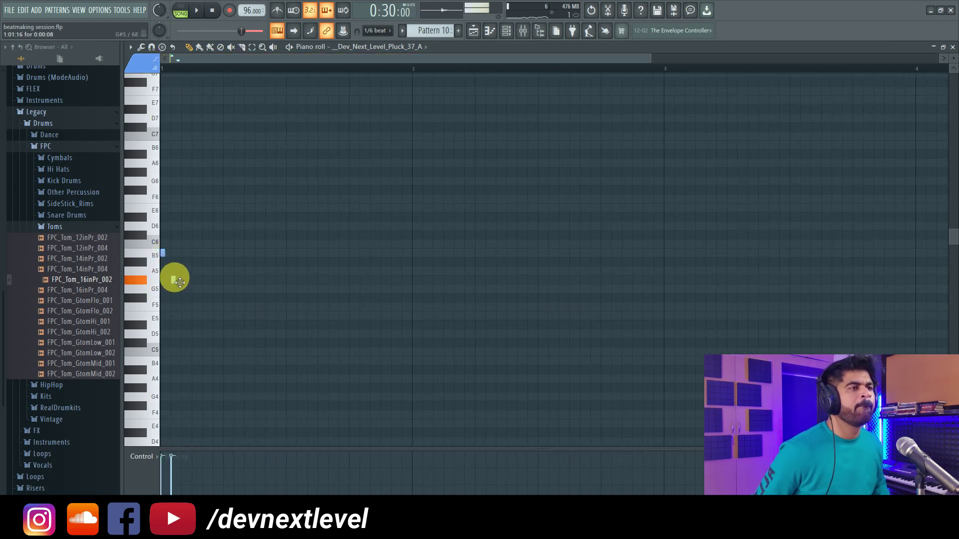
key(space)
key(space)
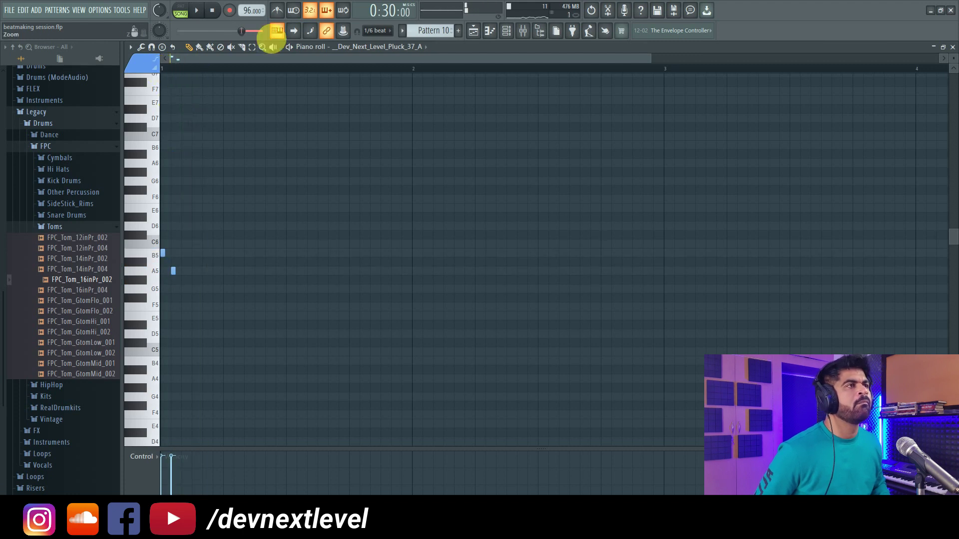
scroll(261, 59, up, 4)
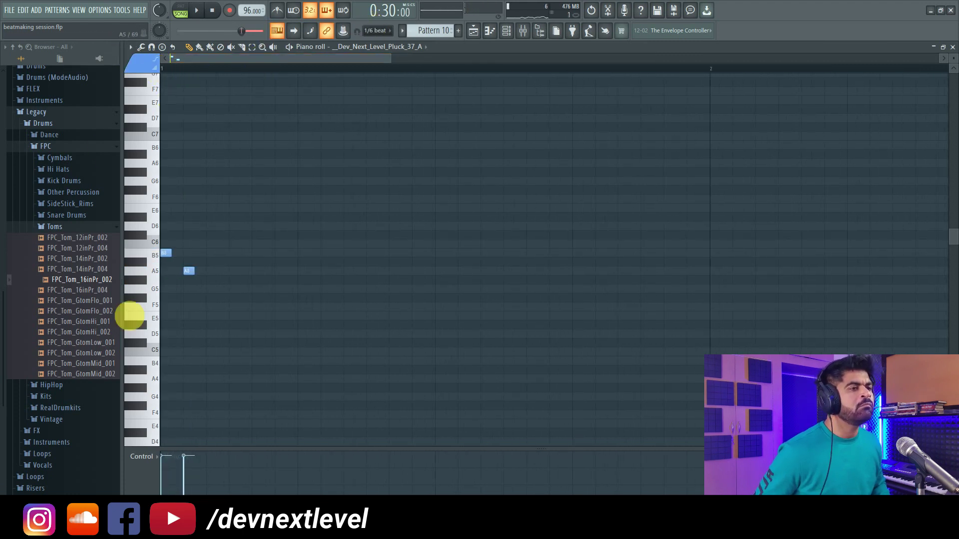
click(231, 289)
key(space)
key(space)
Copy the four-note phrase to the second beat, starting at 1:05, and play it back.
drag(325, 213, 118, 323)
drag(168, 256, 306, 257)
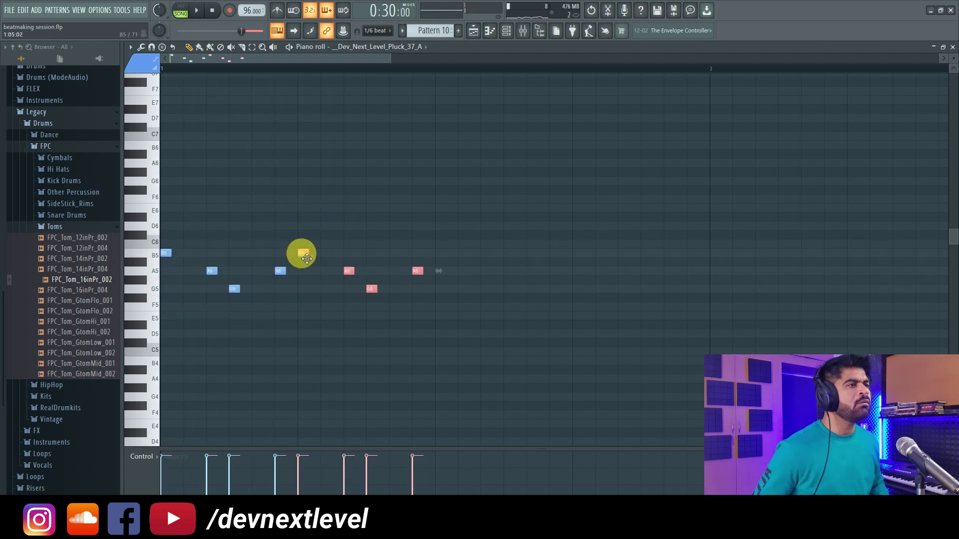
key(space)
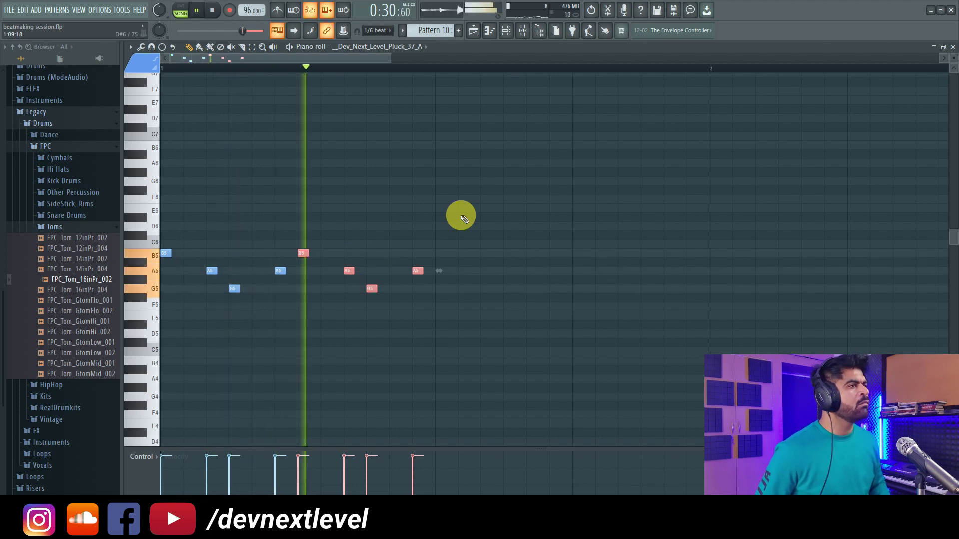
key(space)
Add B5, B5, A5, G5 and A5 notes across the third beat from 1:09 and audition in pattern mode with the metronome.
click(442, 254)
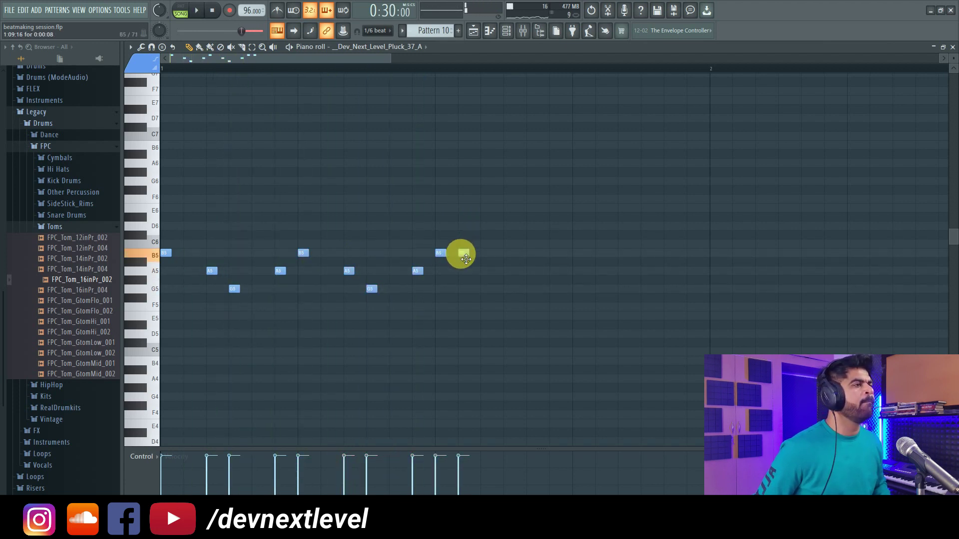
click(464, 255)
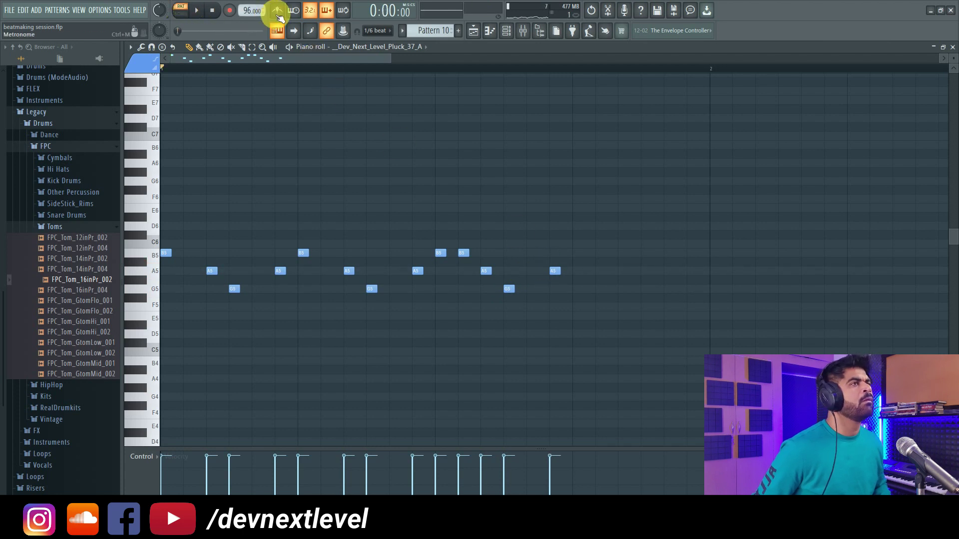
key(space)
key(space)
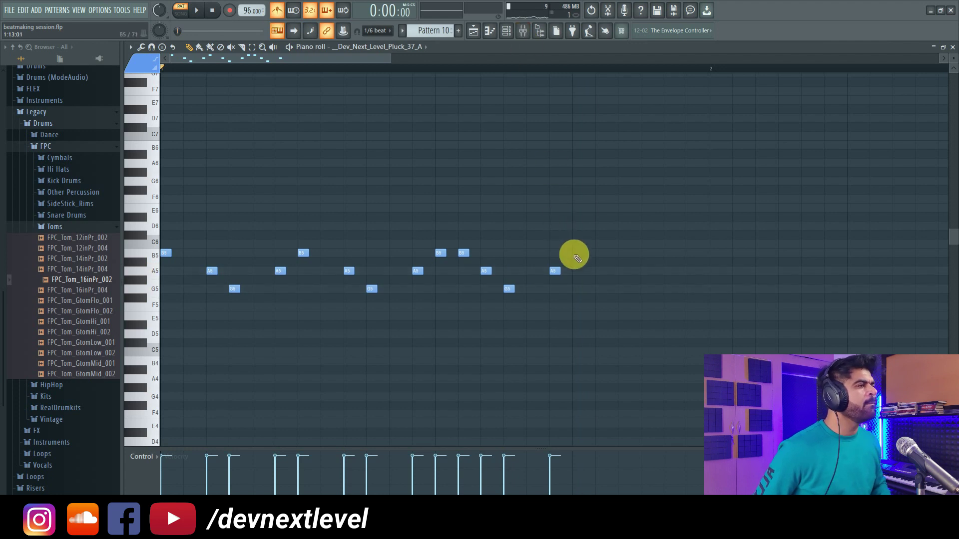
Fill the fourth beat from 1:13 with B5, B5, A5, C6 and B5 notes and play the bar.
click(624, 272)
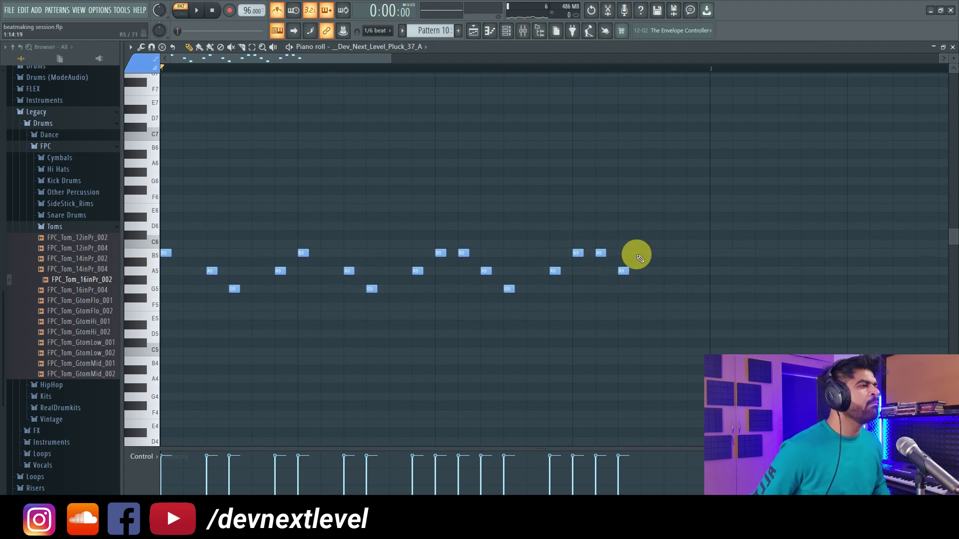
click(647, 242)
click(691, 252)
key(space)
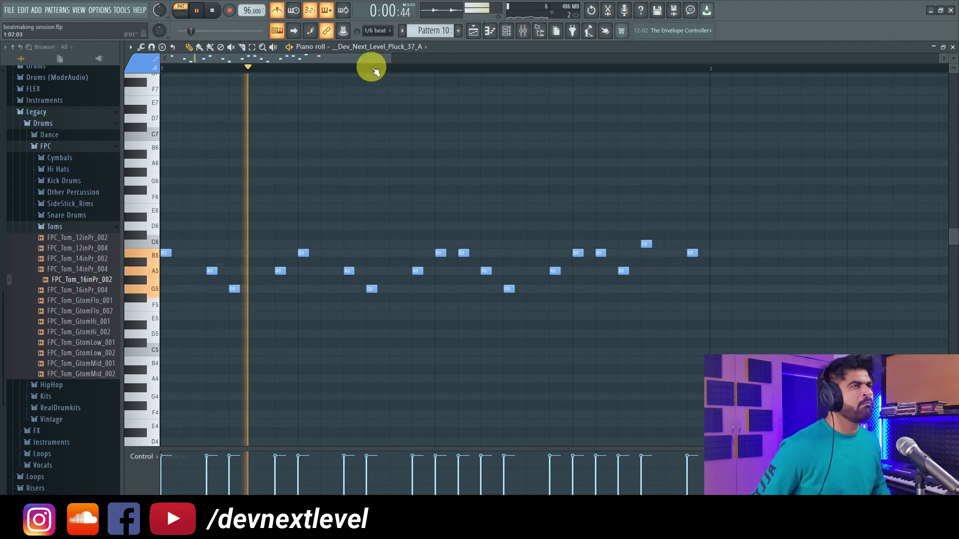
scroll(372, 67, down, 2)
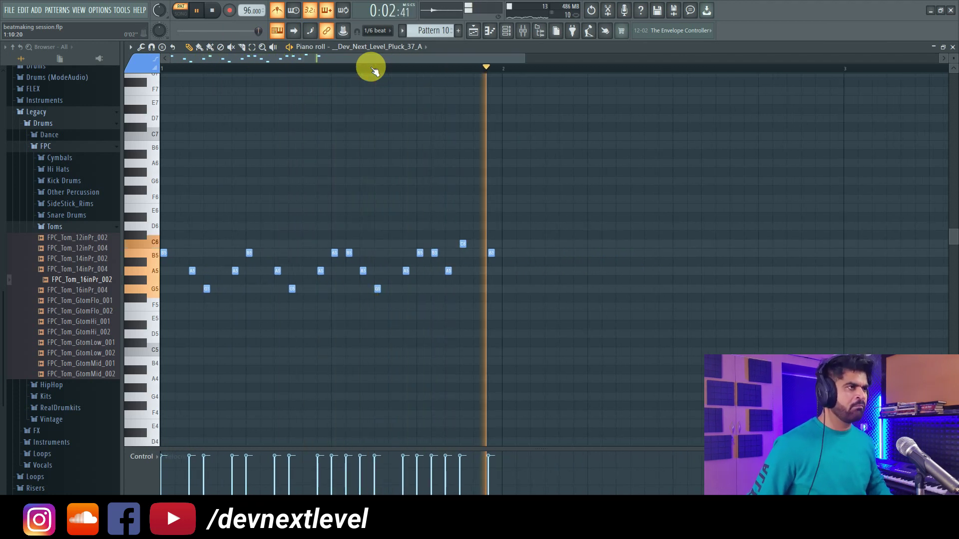
key(space)
Copy all bar 1 notes to bar 2 and delete the copied notes from 2:09 onward.
drag(535, 205, 122, 307)
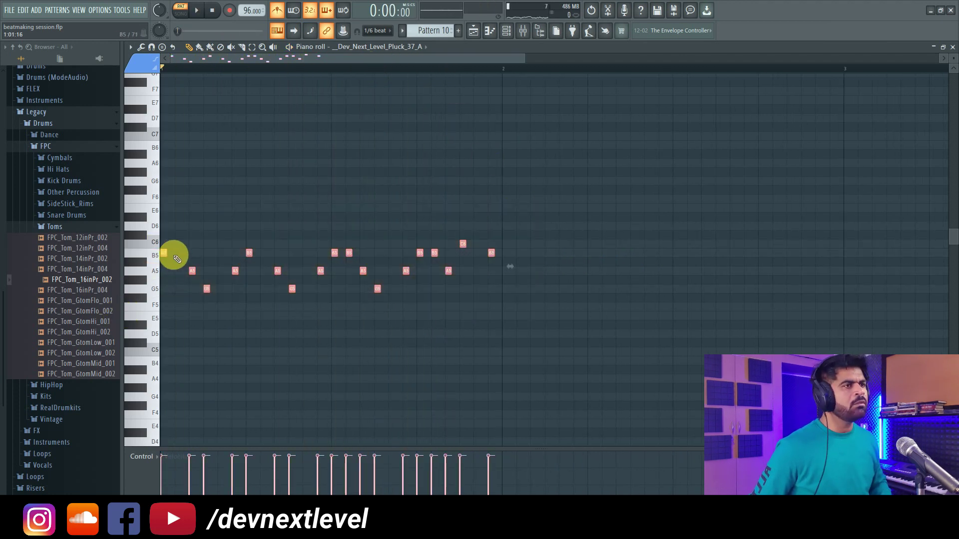
shift+drag(164, 253, 504, 262)
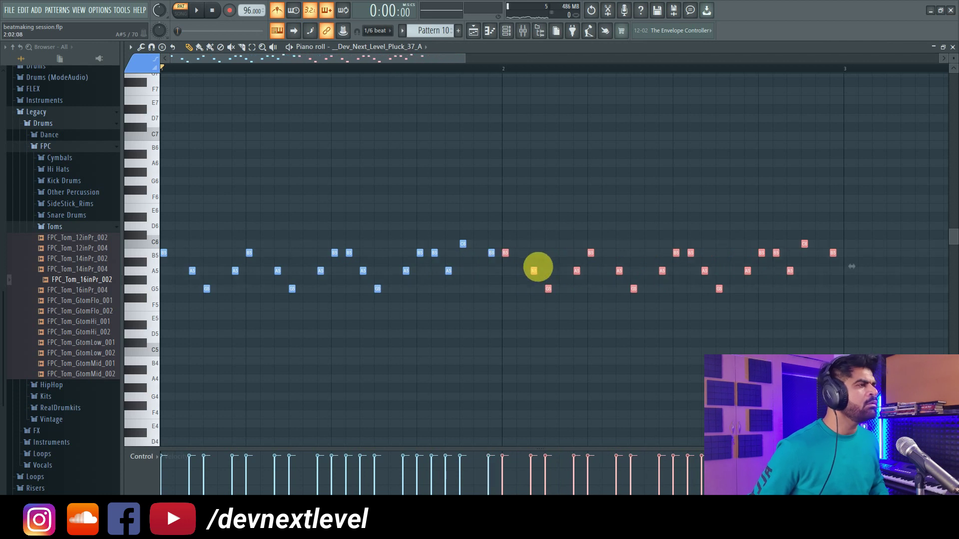
right_click(719, 289)
right_click(747, 271)
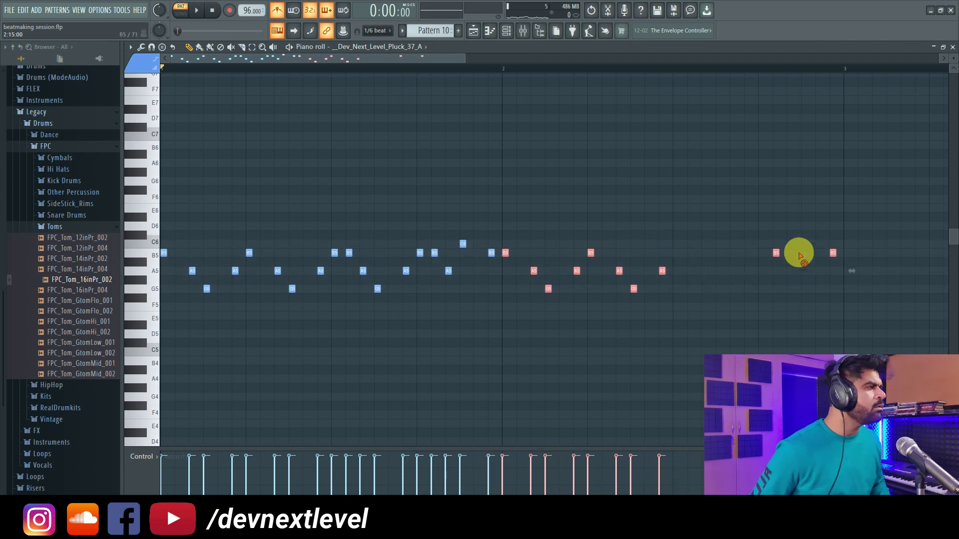
Add G5, G5, A5, B5, C6 and C6 notes on consecutive 1/6 beats from 2:09.
click(676, 285)
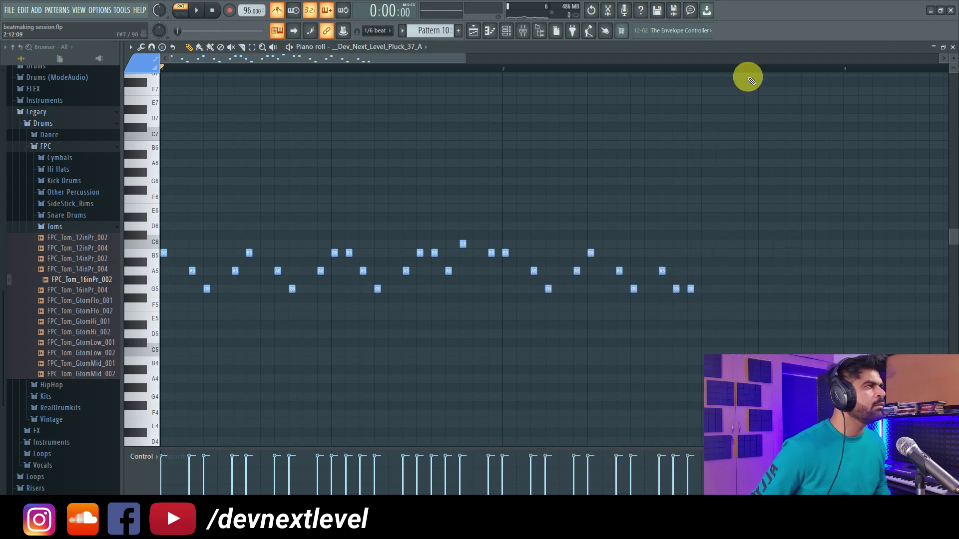
scroll(767, 71, up, 3)
click(664, 288)
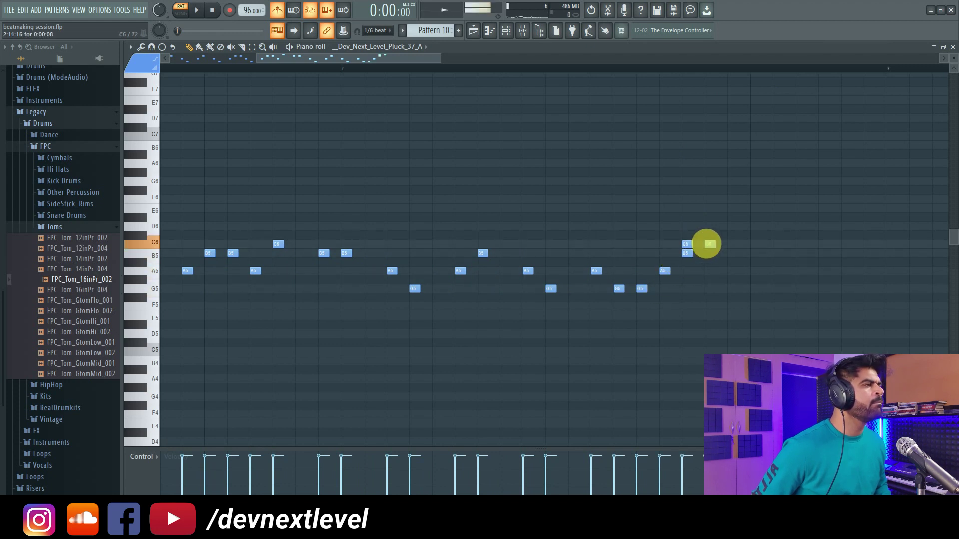
click(613, 67)
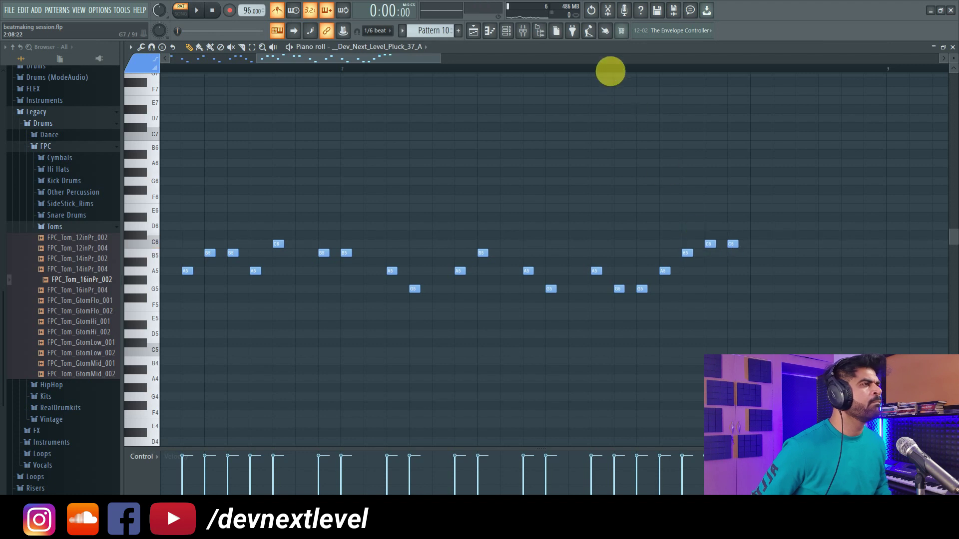
Change the last three notes of bar 2's third beat to C6, C6 and B5, and play the result.
scroll(626, 59, down, 2)
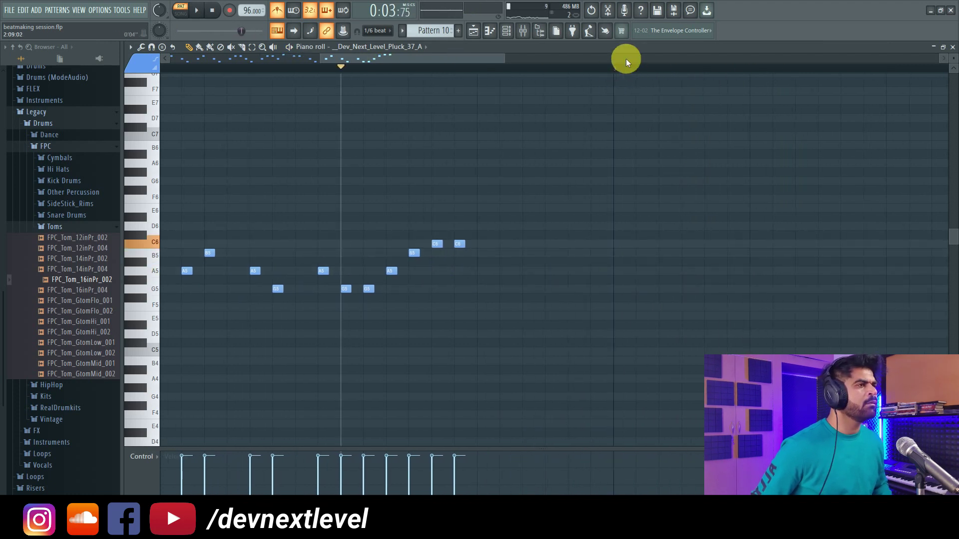
drag(420, 249, 419, 243)
click(440, 243)
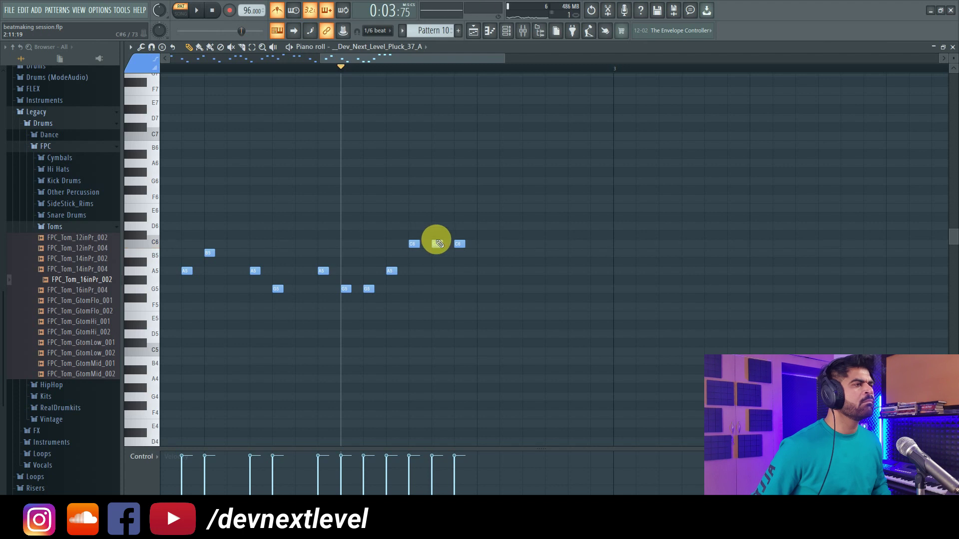
click(456, 254)
right_click(463, 243)
key(space)
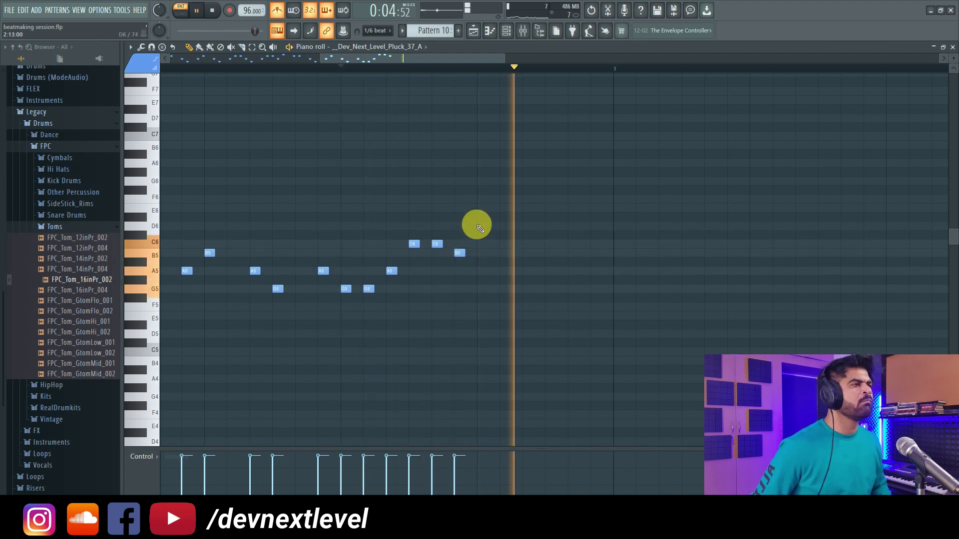
key(space)
Fill bar 2's last beat with G5, G5, A5, G5, G5 and E5 notes.
drag(483, 273, 487, 295)
click(525, 271)
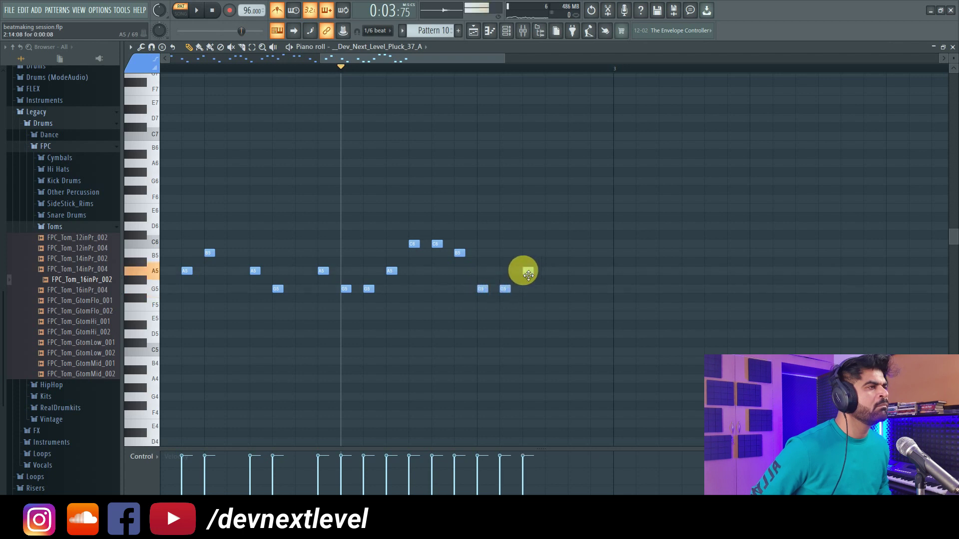
click(550, 288)
click(572, 288)
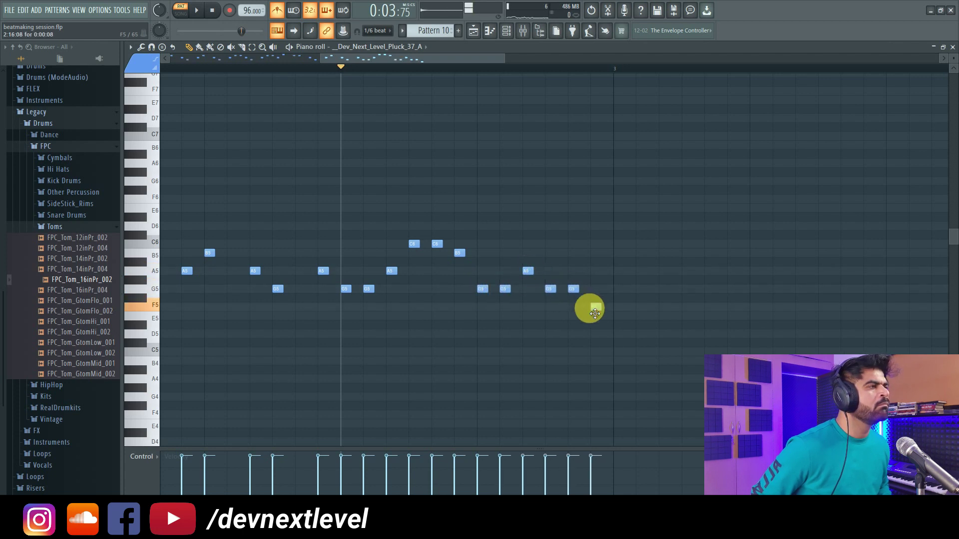
Audition all Pattern 10 notes one octave higher and shift them back down an octave.
scroll(546, 69, down, 3)
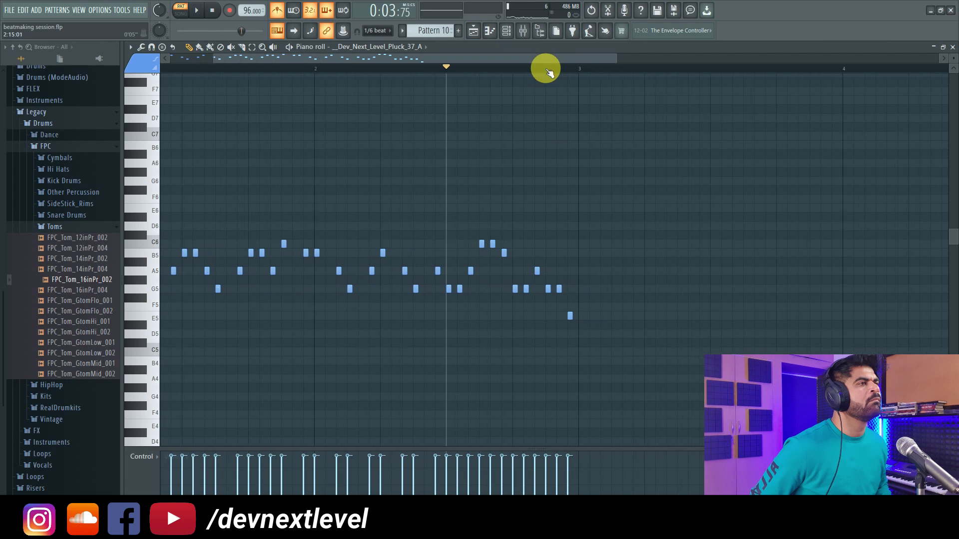
drag(627, 212, 109, 355)
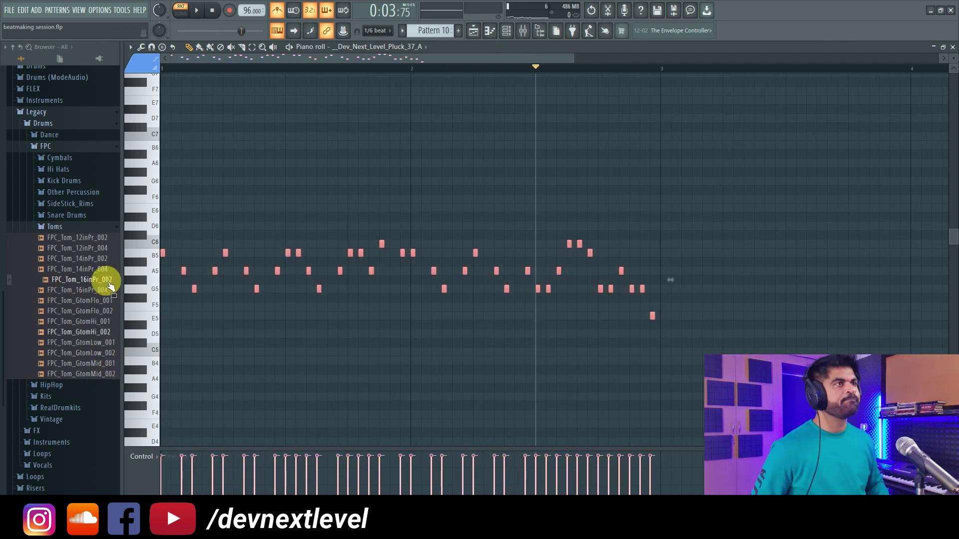
key(ctrl+Up)
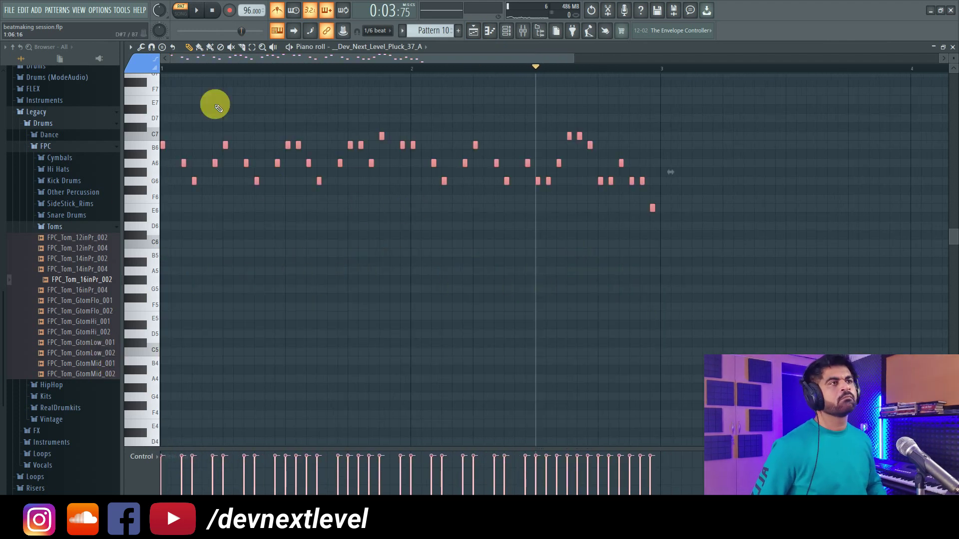
click(164, 68)
key(space)
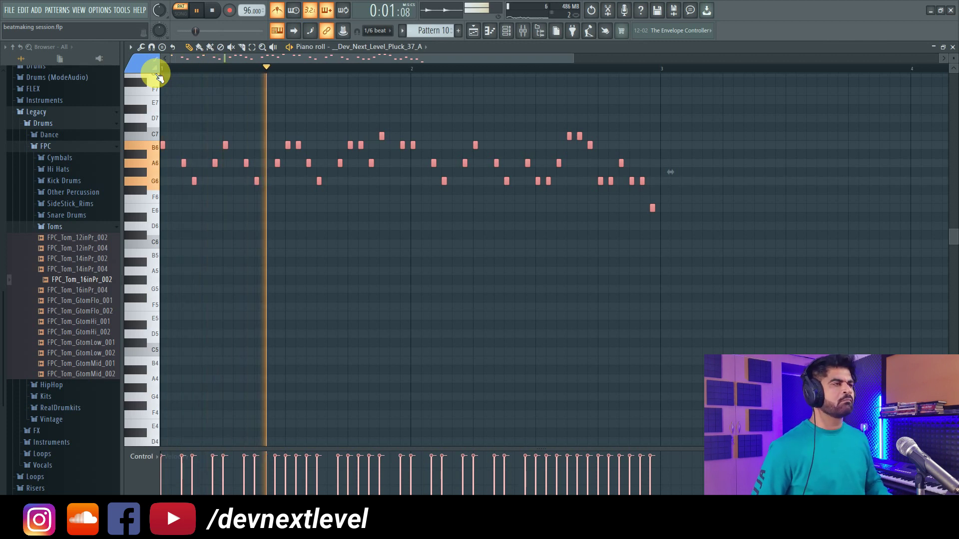
key(ctrl+Down)
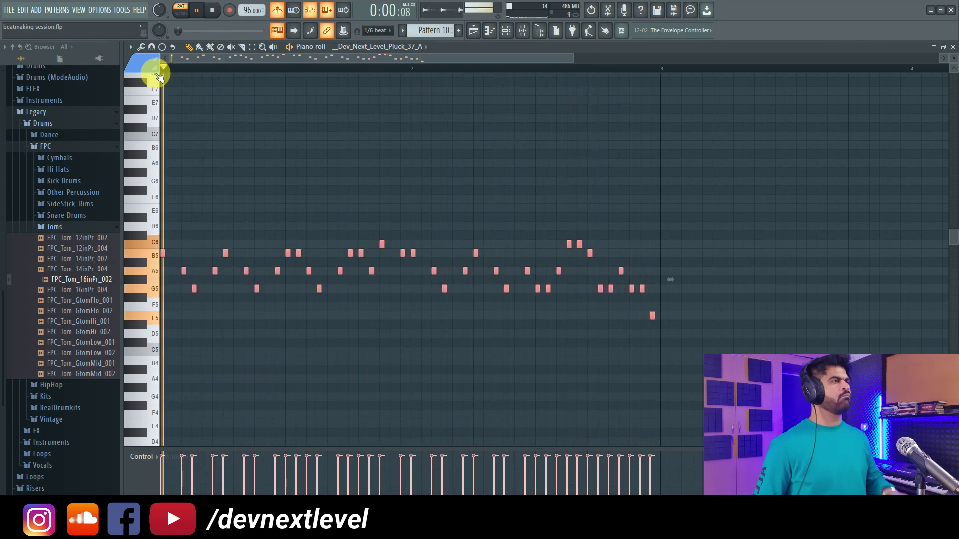
Set the snap to Line, turn off the metronome and play the arrangement in song mode from bar 13.
click(375, 30)
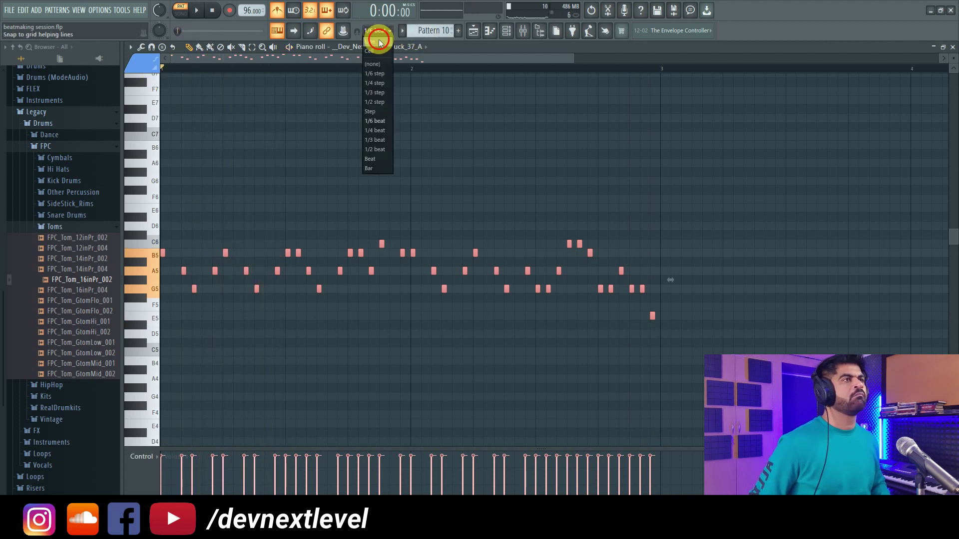
click(374, 66)
click(181, 14)
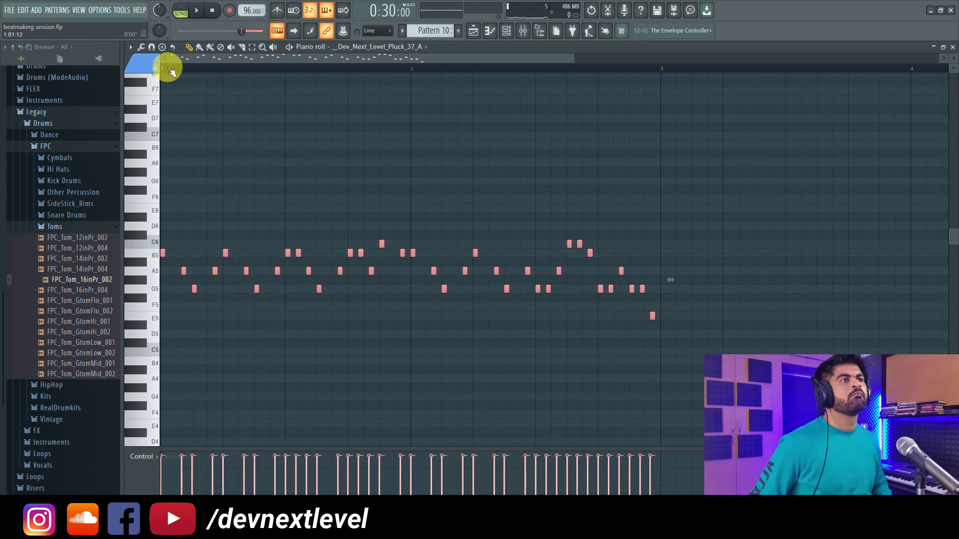
key(space)
Select the __Dev_Next_Level_Pluck_37_A channel and route it to mixer insert 10.
click(506, 30)
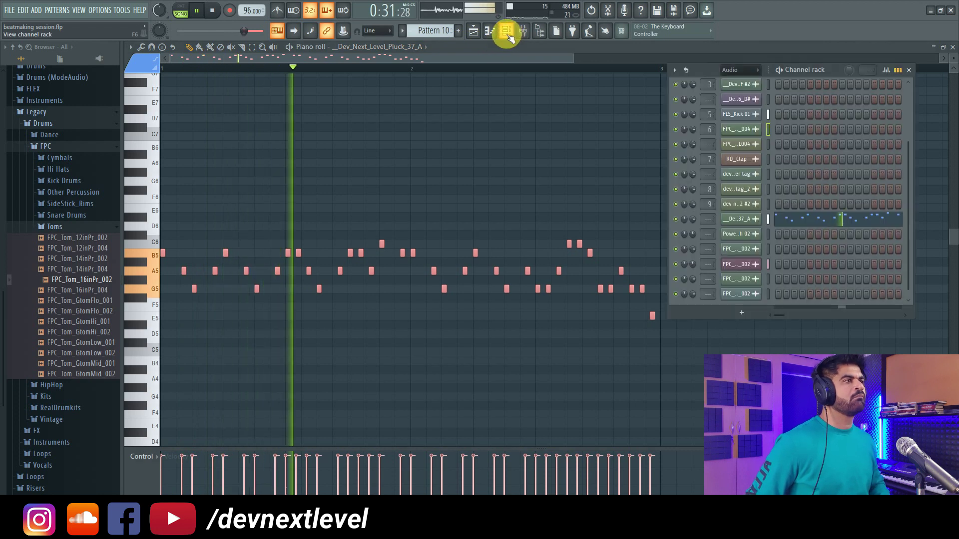
click(768, 220)
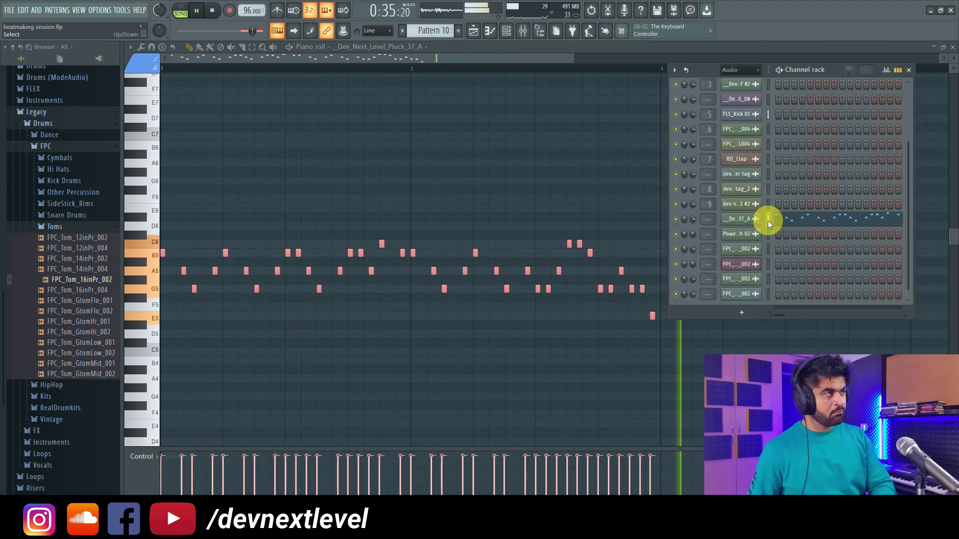
key(ctrl+l)
Add BPB Saturator to slot 3 of the pluck's mixer insert, with Tube at 17 and Tape at 11.
key(space)
drag(589, 173, 374, 172)
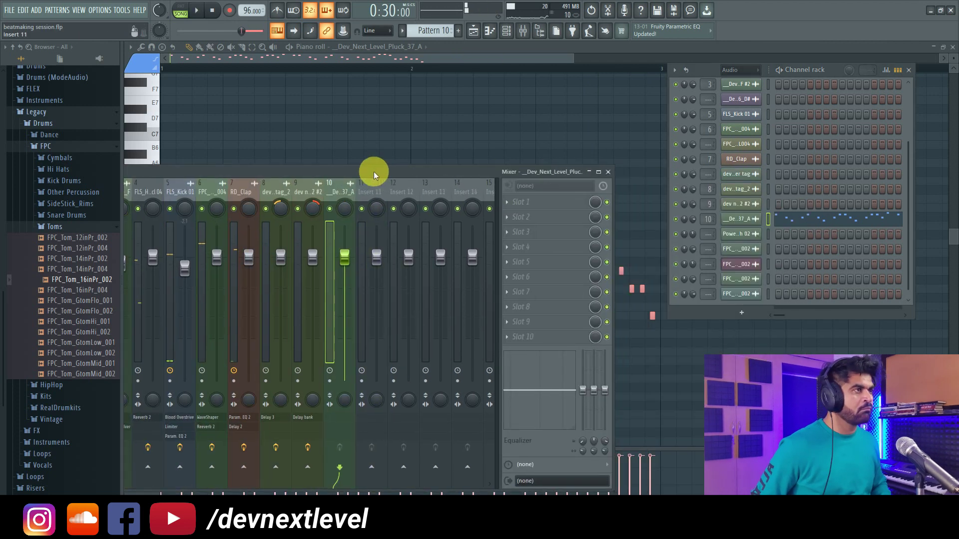
click(525, 231)
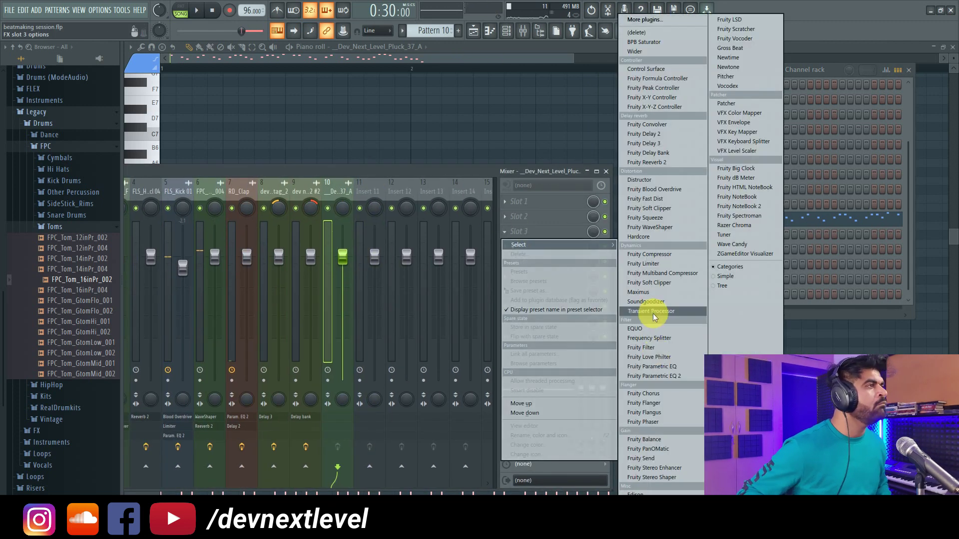
click(649, 41)
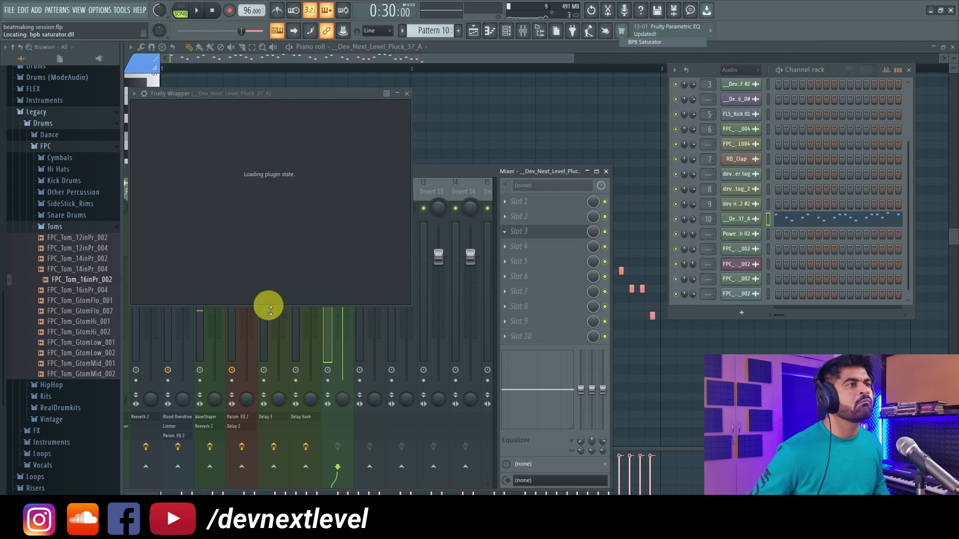
key(space)
mouse_move(303, 231)
mouse_down()
mouse_move(302, 214)
mouse_move(319, 220)
mouse_up()
drag(377, 230, 370, 218)
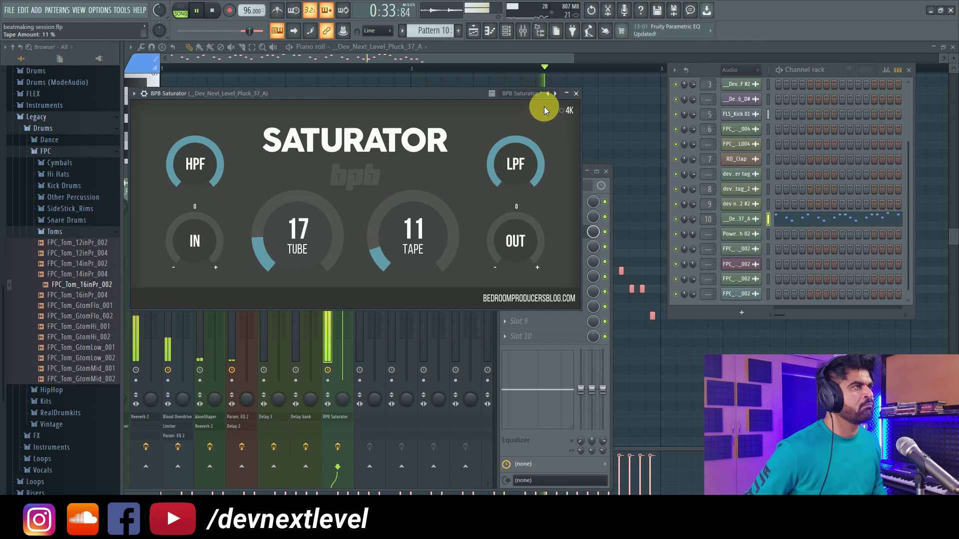
click(575, 94)
Load Patcher into slot 4 of the pluck's insert and choose its 1K Tremolo preset.
click(532, 247)
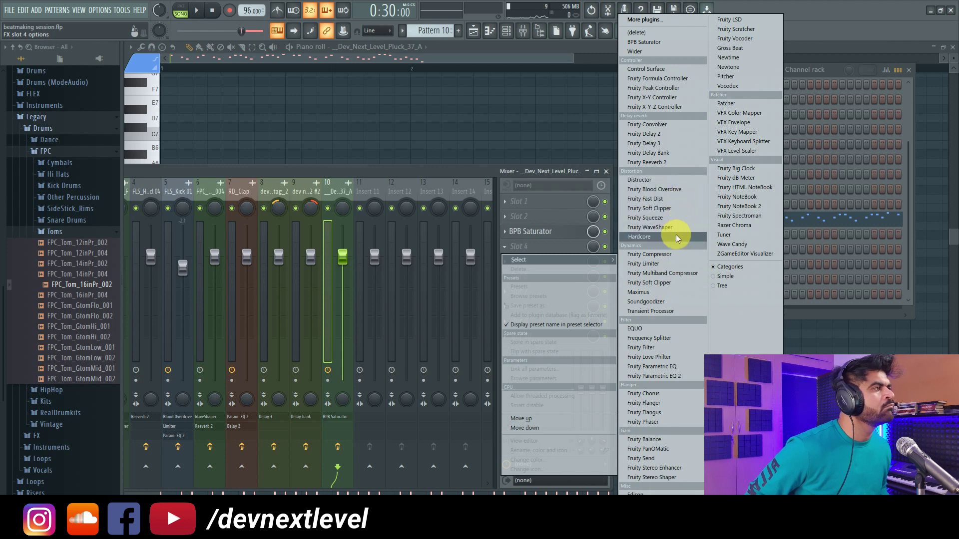
click(750, 107)
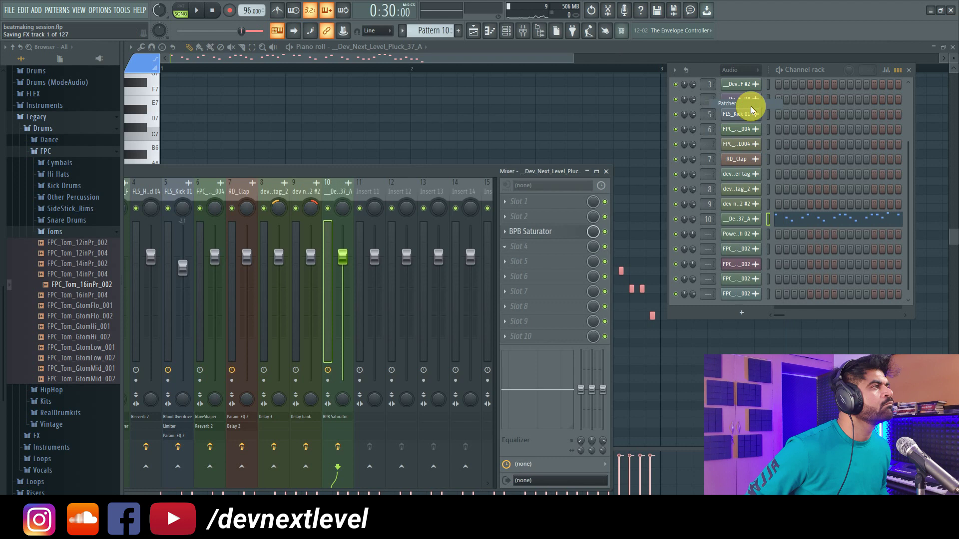
click(410, 108)
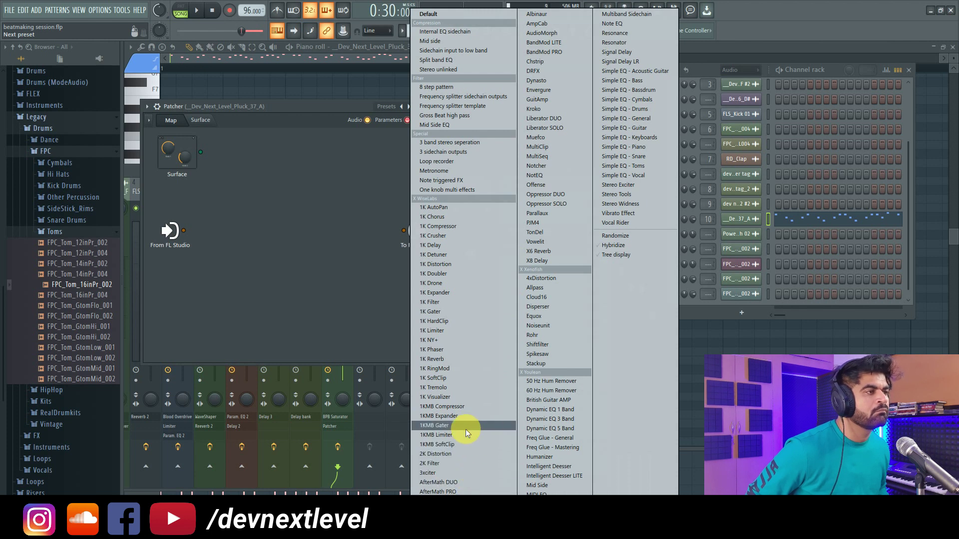
drag(442, 388, 445, 394)
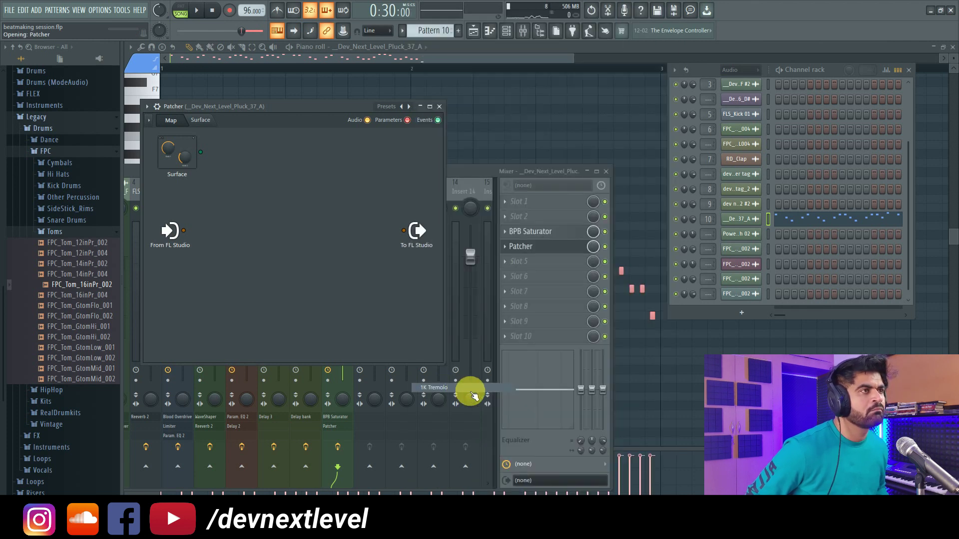
Raise the 1K Tremolo amount to just under halfway while auditioning the arrangement.
key(space)
drag(214, 237, 245, 163)
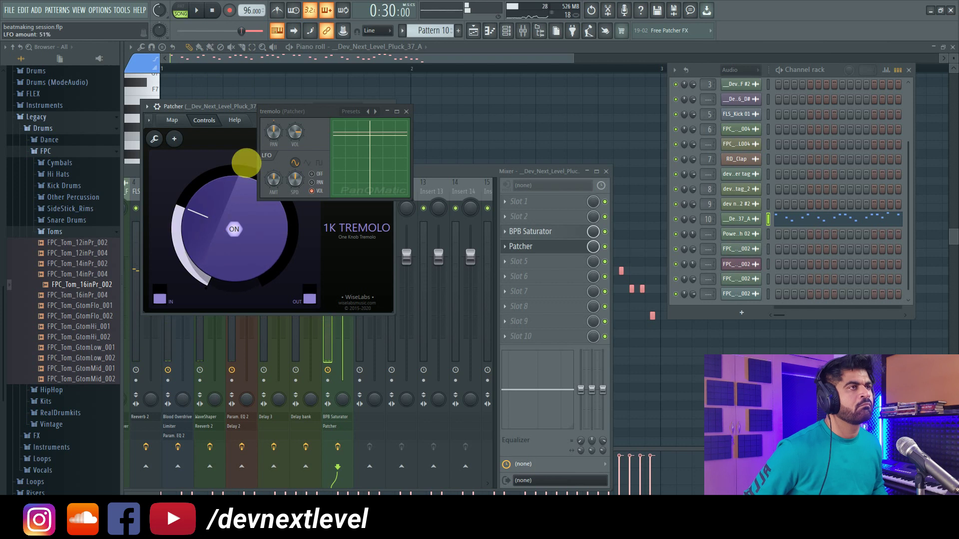
click(406, 112)
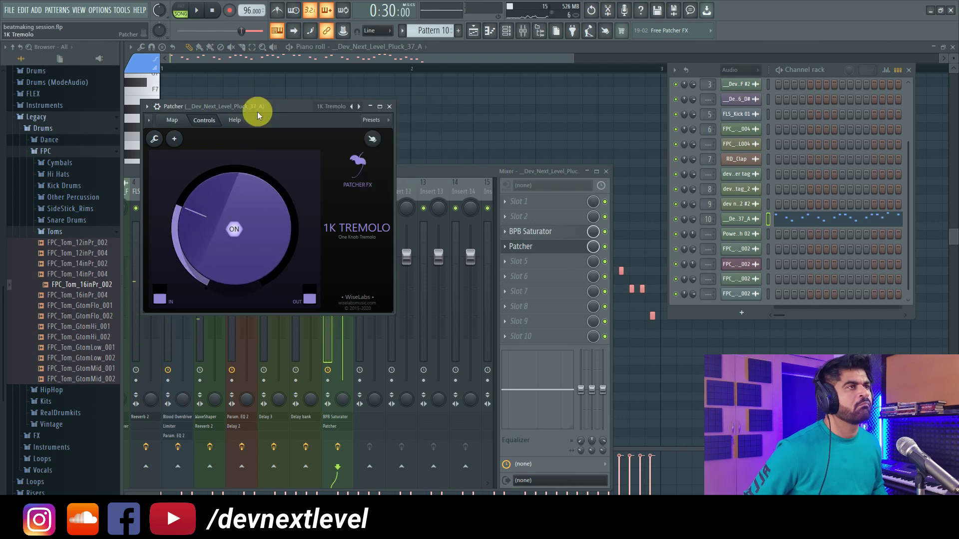
drag(290, 111, 773, 156)
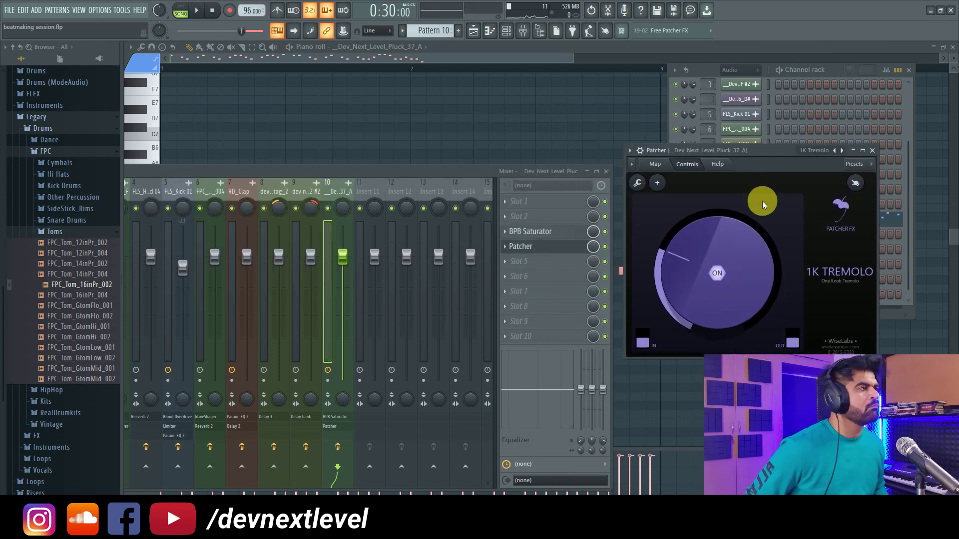
key(space)
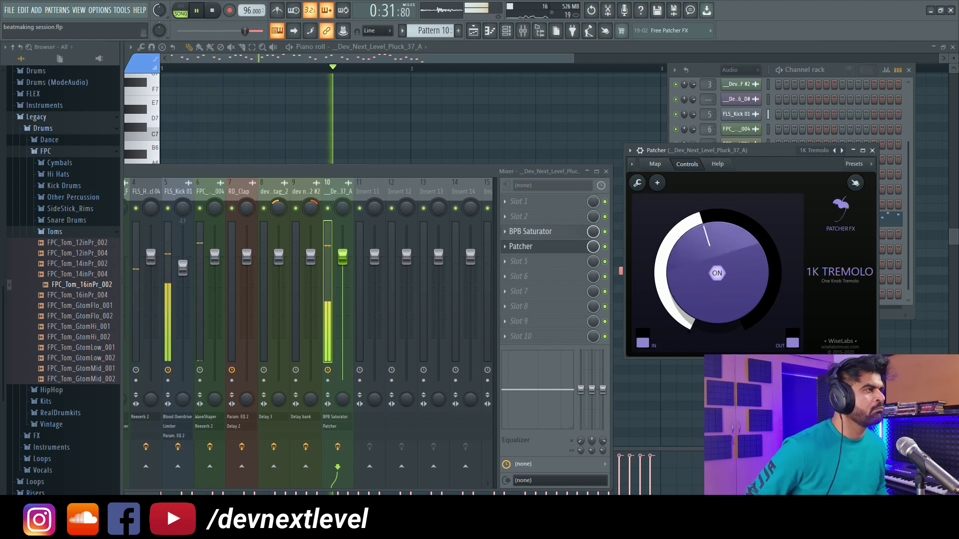
key(space)
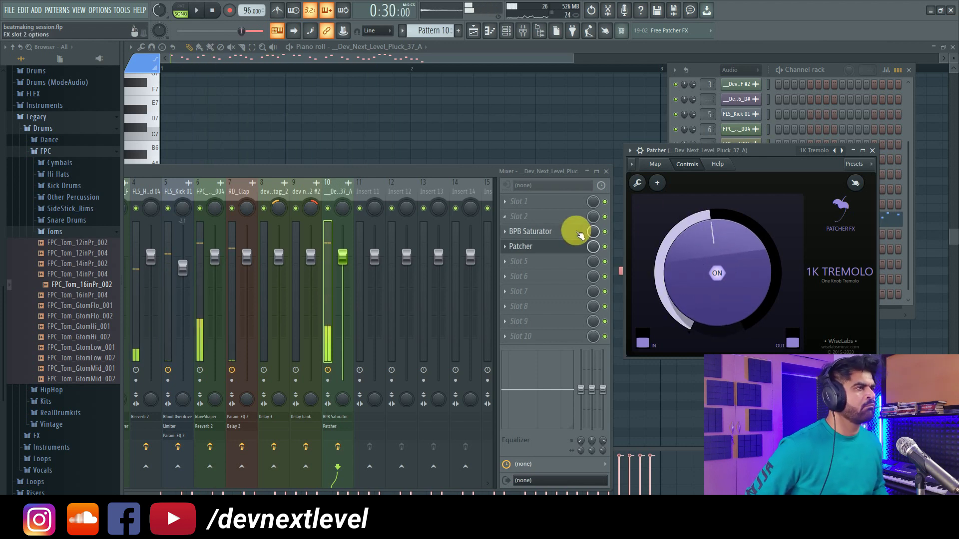
Load a second Patcher into slot 5 with the 1K Distortion preset and set its amount to just over a quarter.
click(523, 263)
click(736, 97)
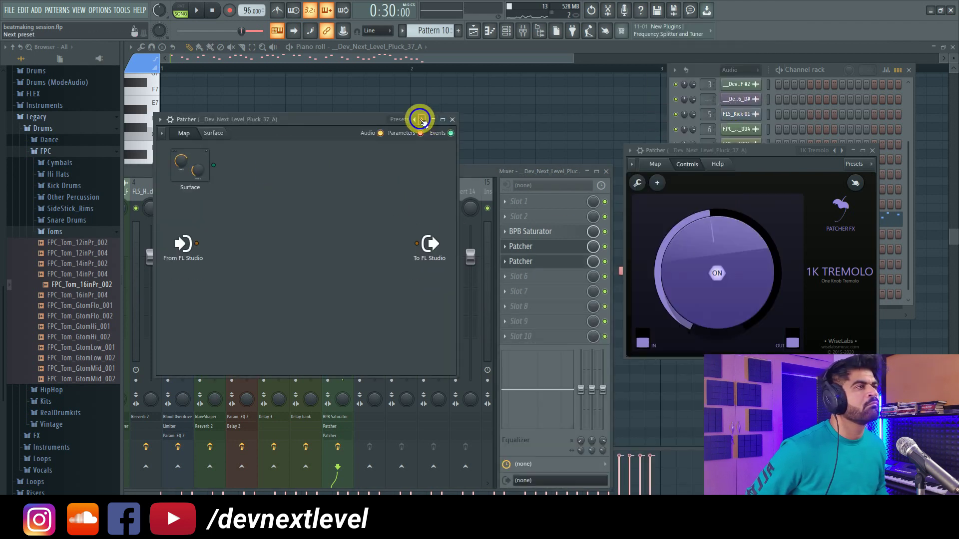
click(422, 121)
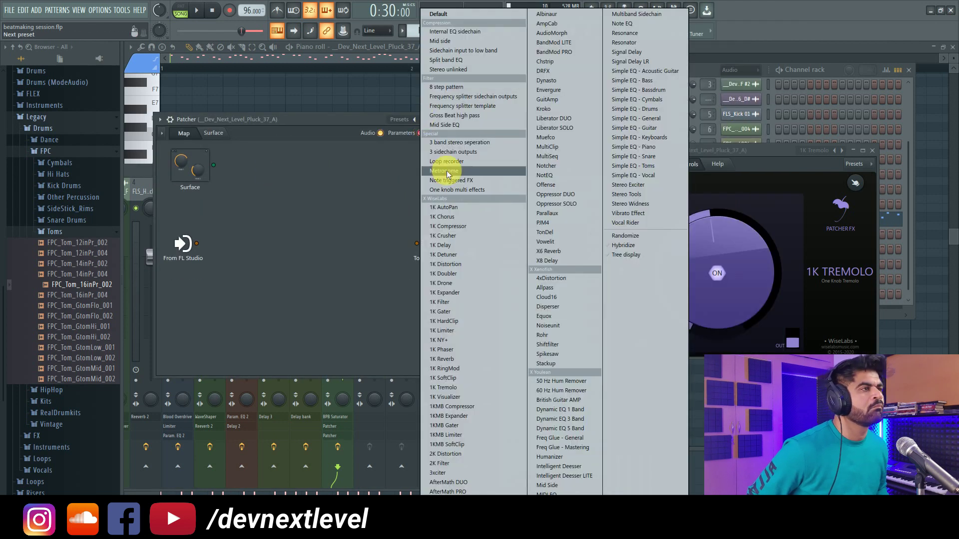
click(481, 270)
key(space)
drag(257, 250, 257, 226)
key(space)
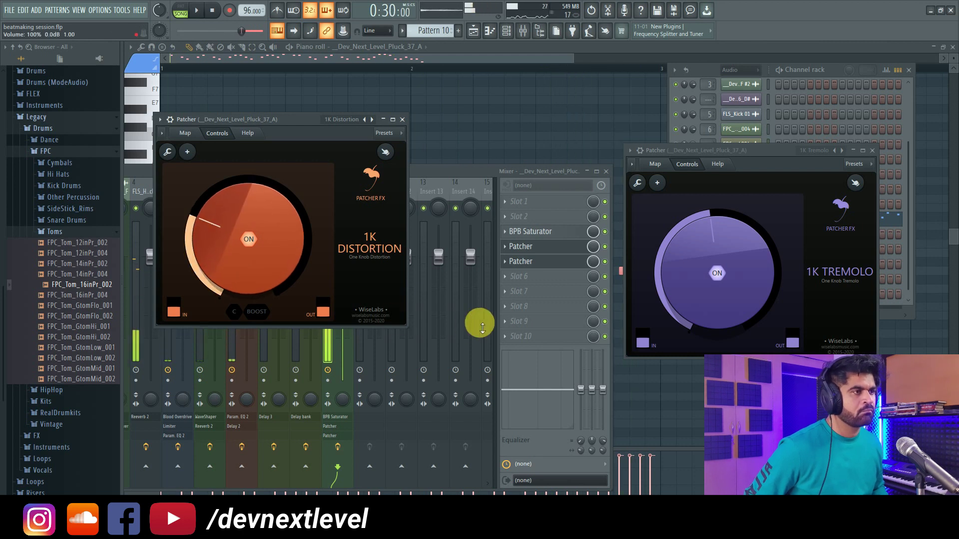
Add Fruity Convolver to slot 8, lower its wet level and set the pre-delay to about 16 ms.
click(530, 307)
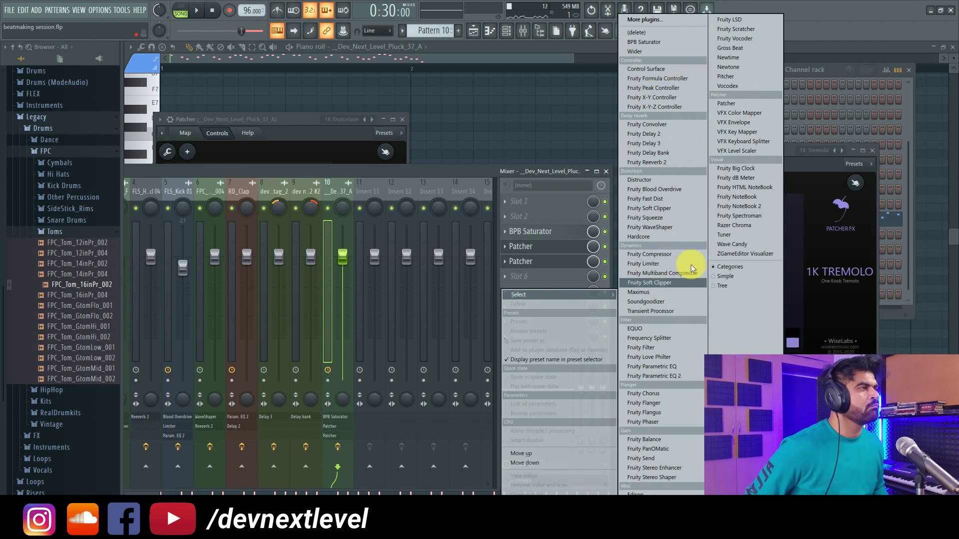
click(647, 124)
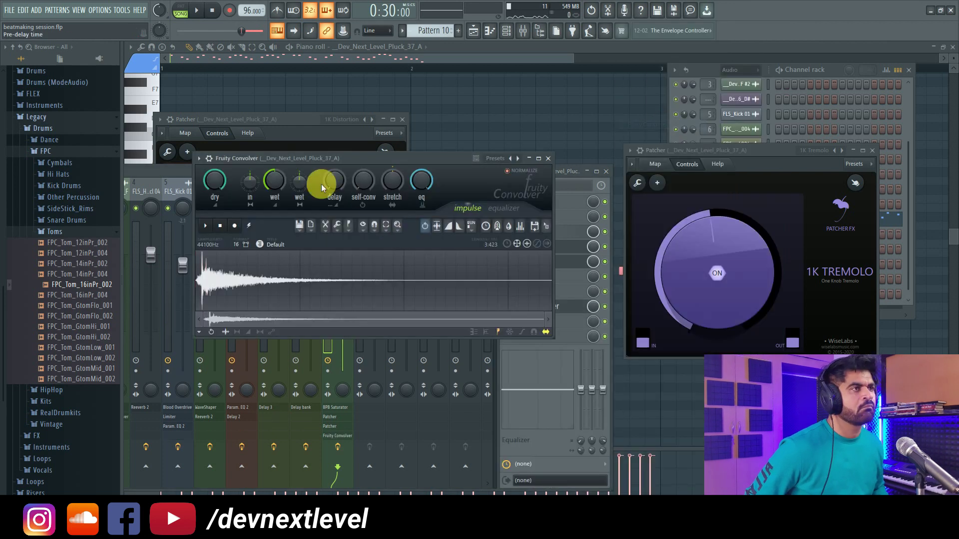
key(space)
drag(278, 178, 278, 207)
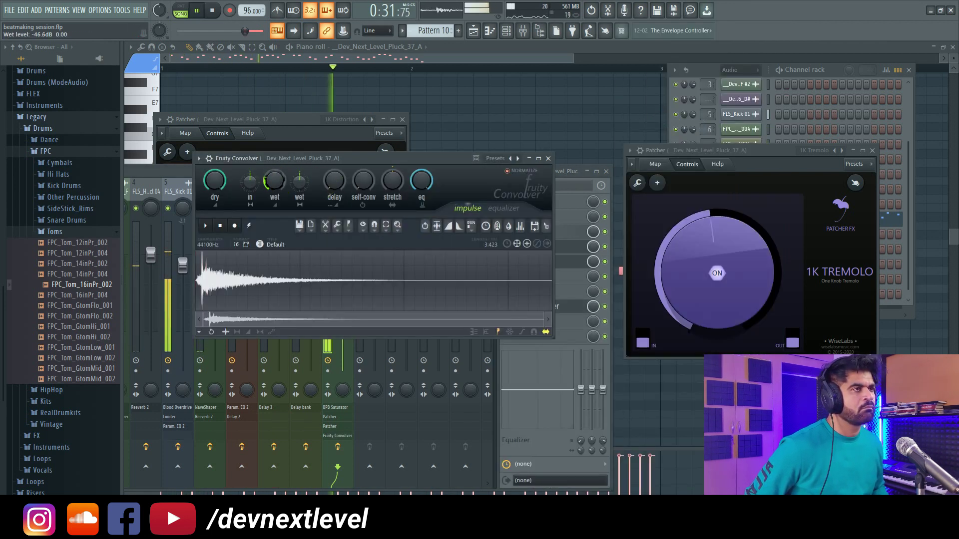
drag(339, 177, 340, 172)
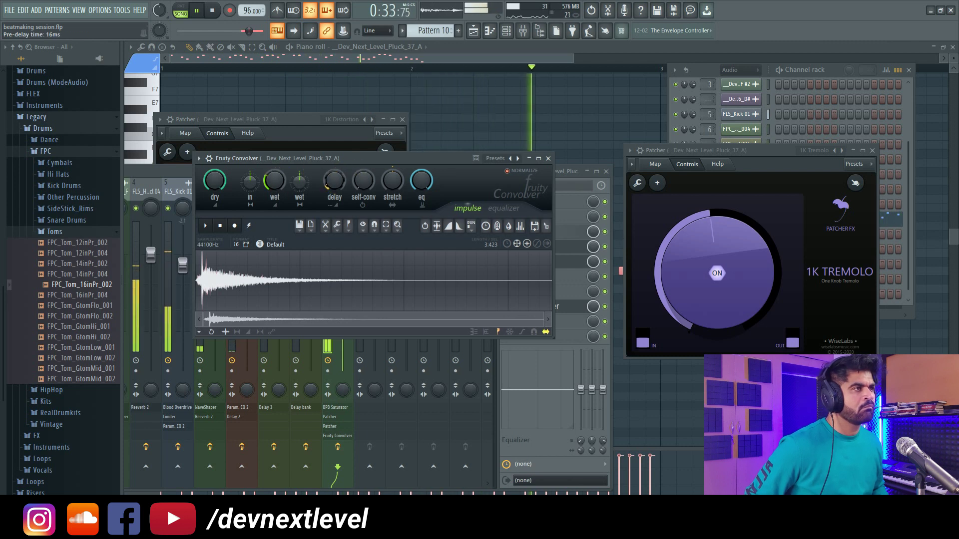
key(space)
click(548, 158)
Add Fruity Parametric EQ to slot 9, boost band 6 by 3 dB at 5537 Hz and raise band 7 slightly.
right_click(546, 325)
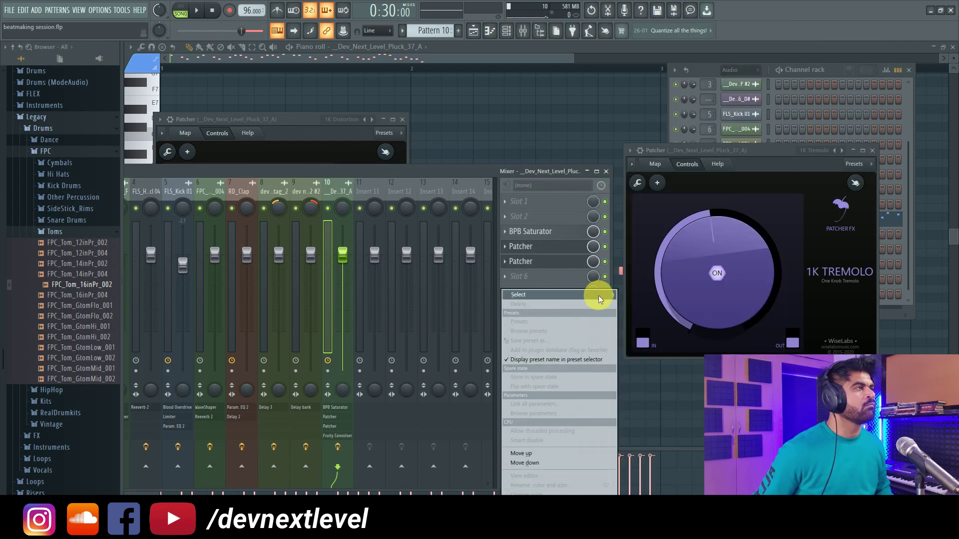
mouse_move(600, 295)
click(663, 369)
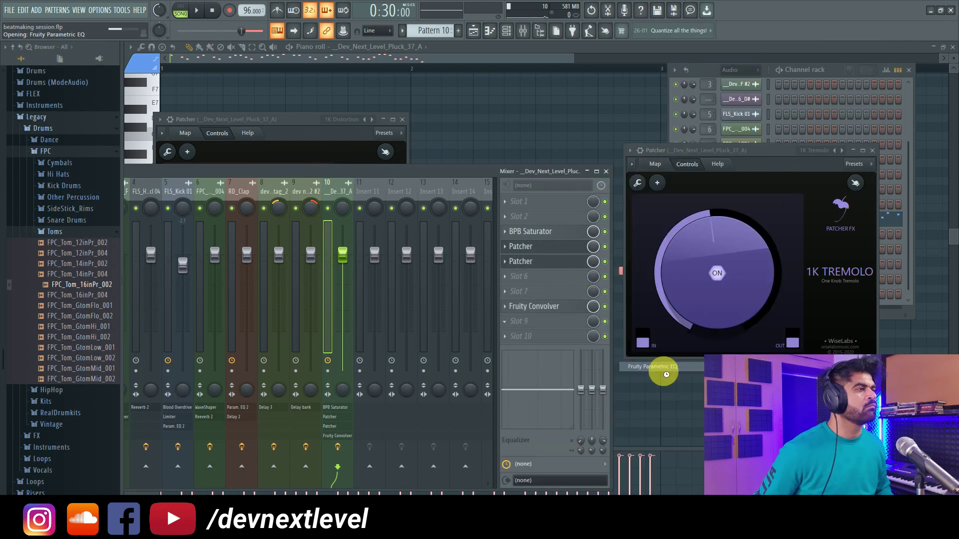
key(space)
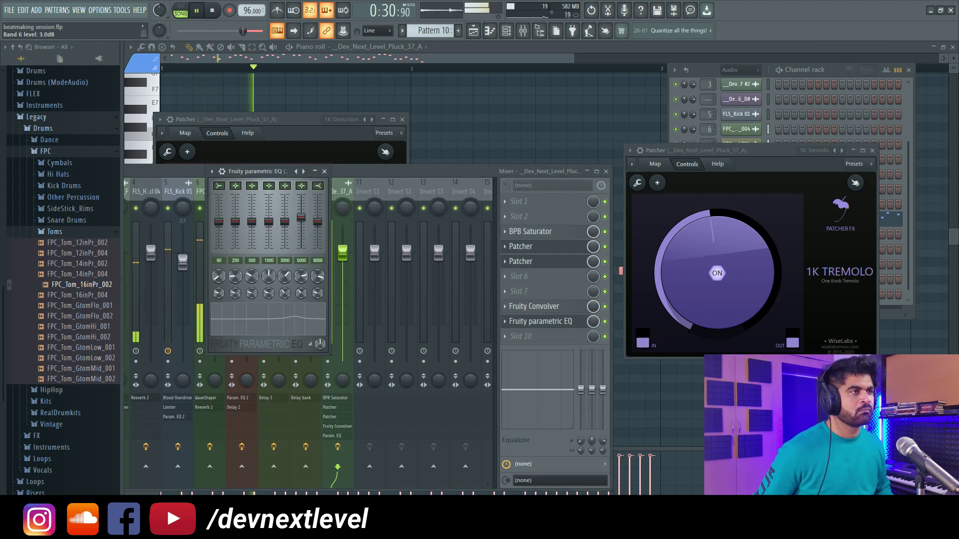
drag(301, 276, 302, 290)
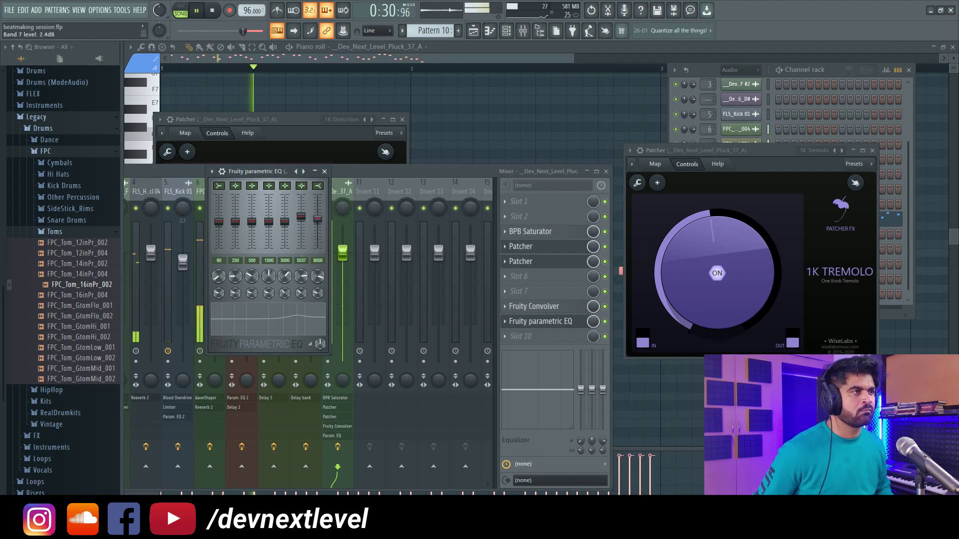
click(318, 186)
click(324, 172)
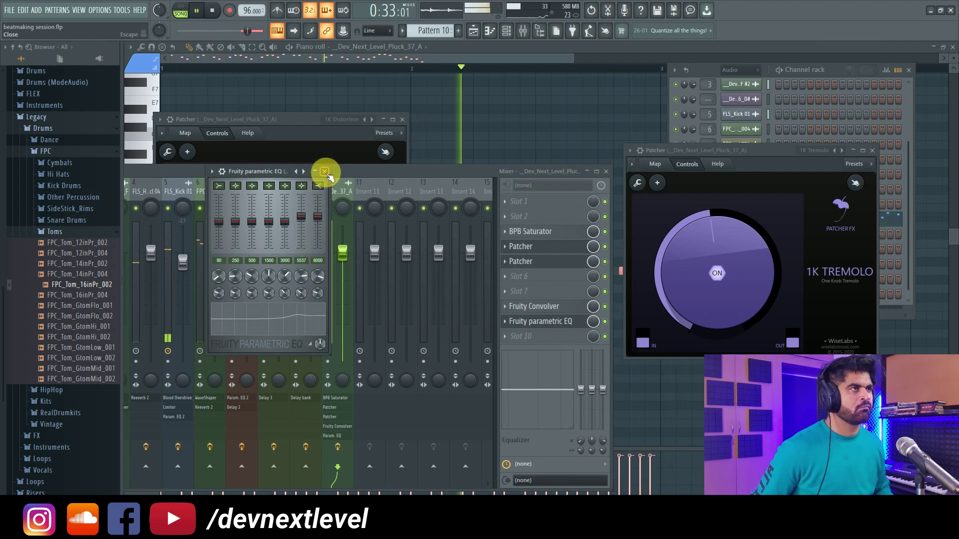
Lower the volume of the pluck's mixer insert slightly, then select the Master track and stop playback.
drag(342, 253, 342, 265)
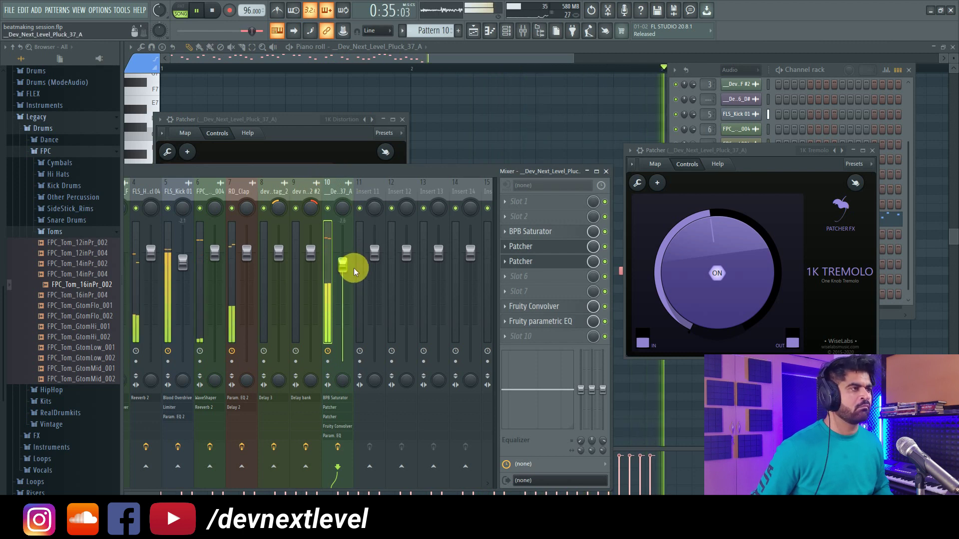
drag(436, 175, 702, 170)
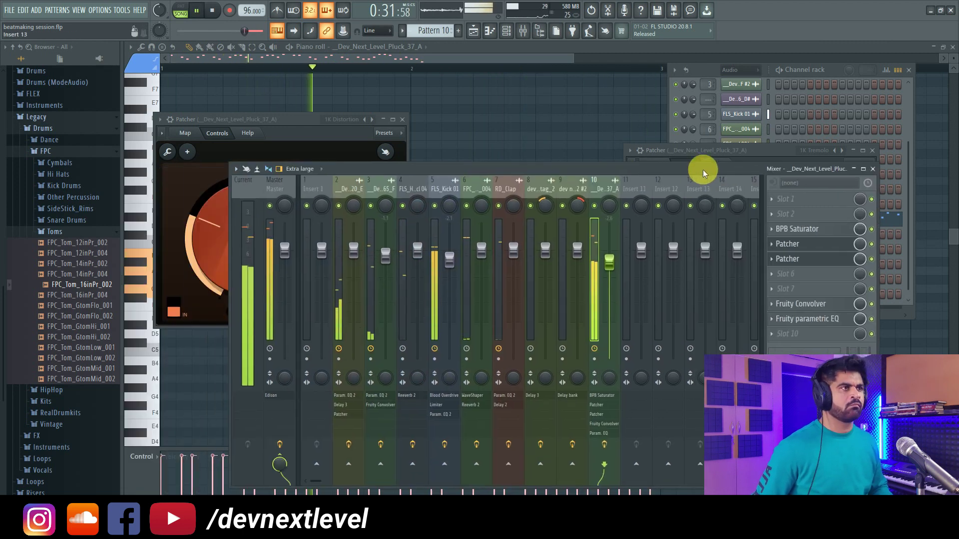
click(284, 186)
key(space)
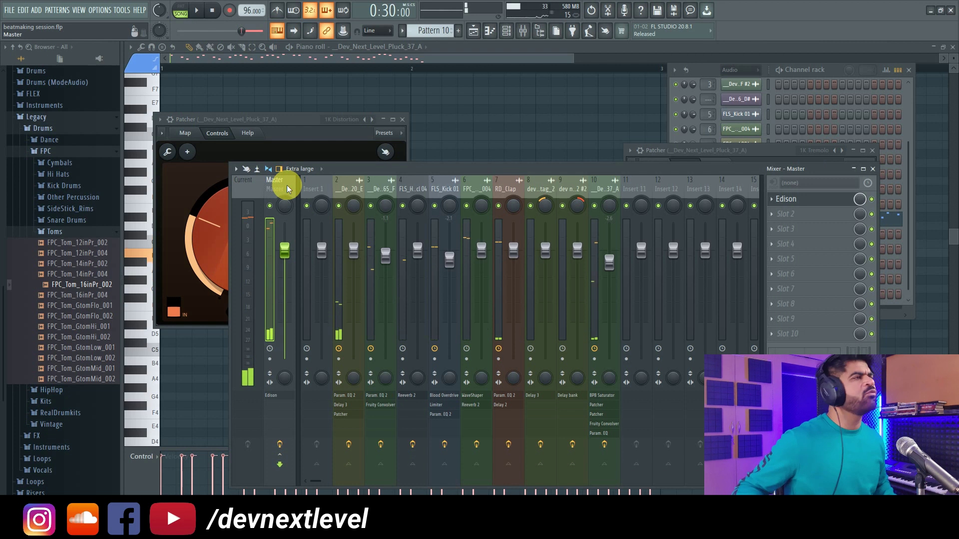
Play Pattern 10 on its own in pattern mode to hear the pluck melody.
click(479, 58)
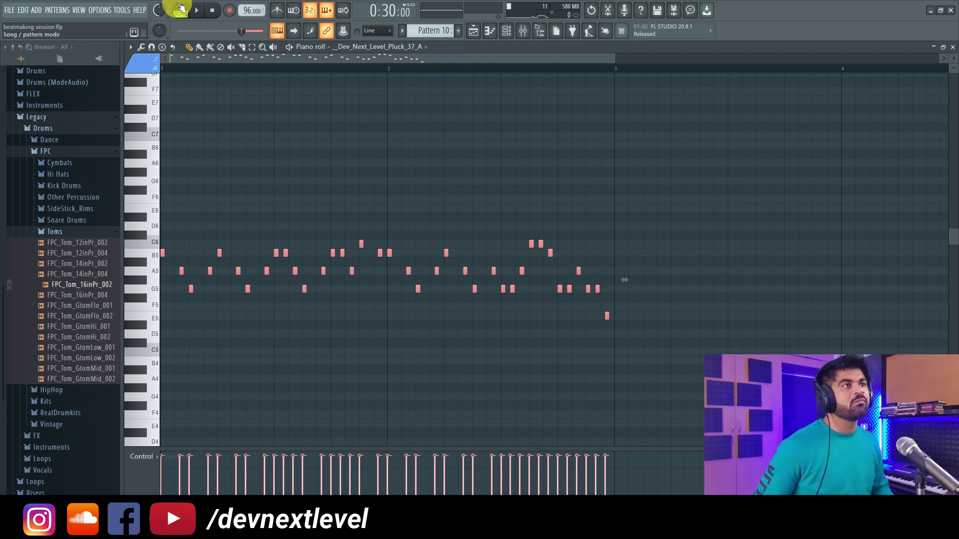
key(space)
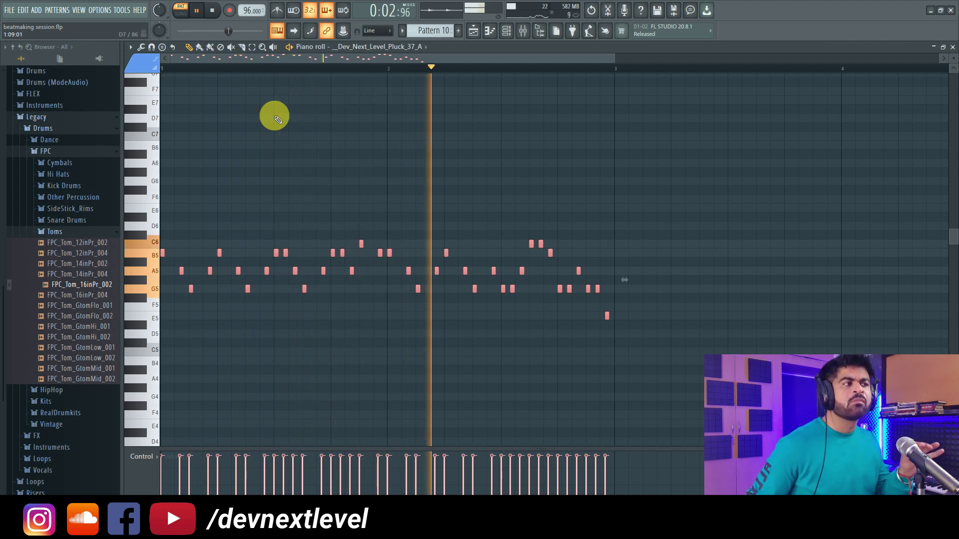
key(space)
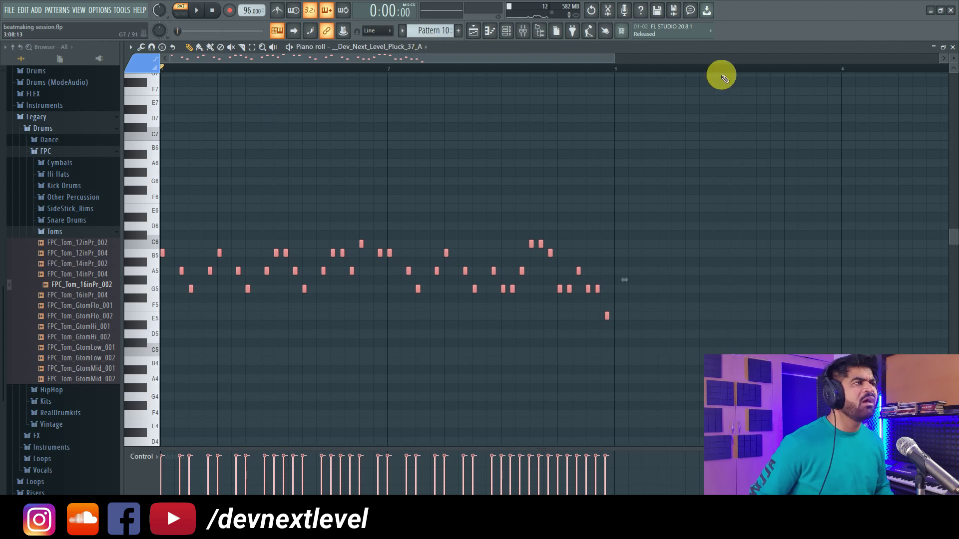
Switch to File Explorer and open the Dev Next Level folder above the pluck sample pack.
scroll(722, 72, up, 2)
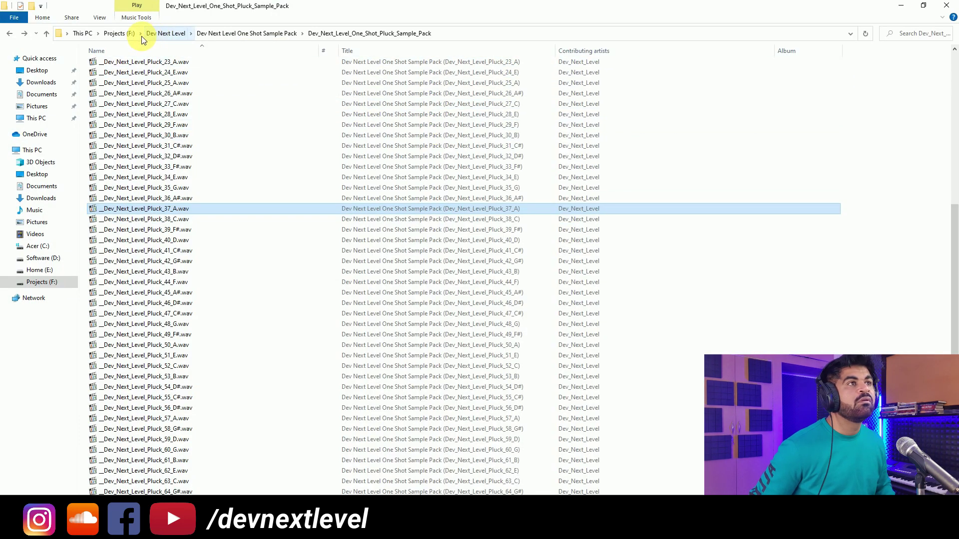
click(165, 34)
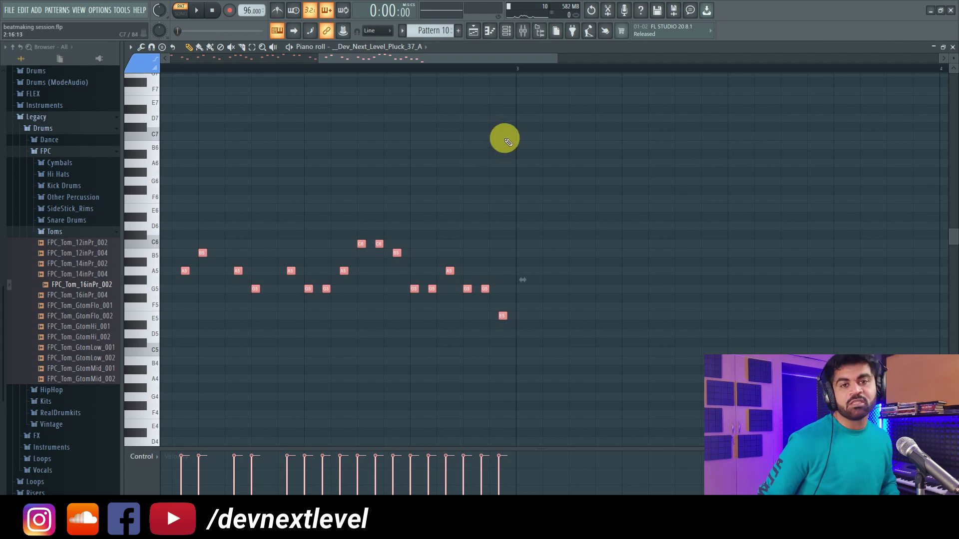
Place two three-note test chords in bar 3 after the pluck melody, F5, A#5, E6 and A5, D6, G6, and play them.
click(571, 306)
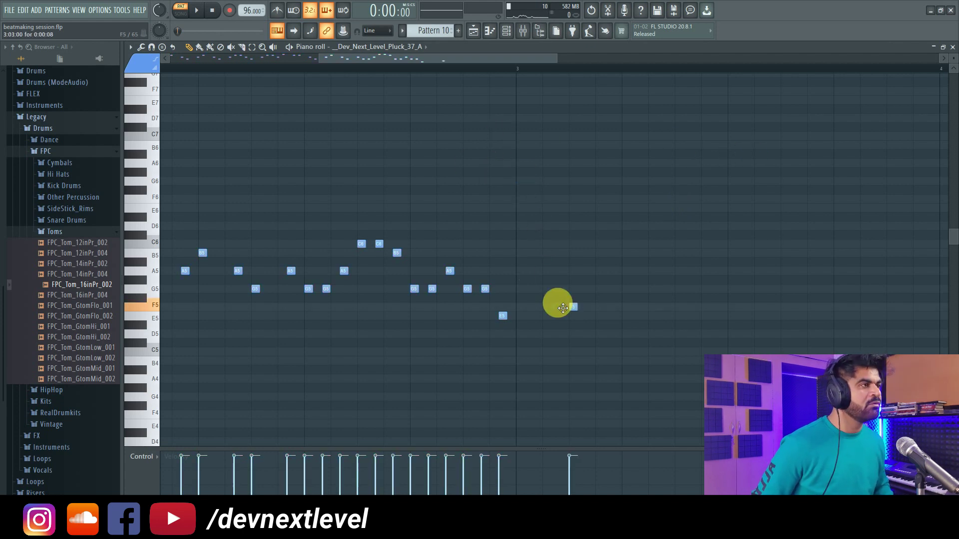
drag(572, 278, 573, 269)
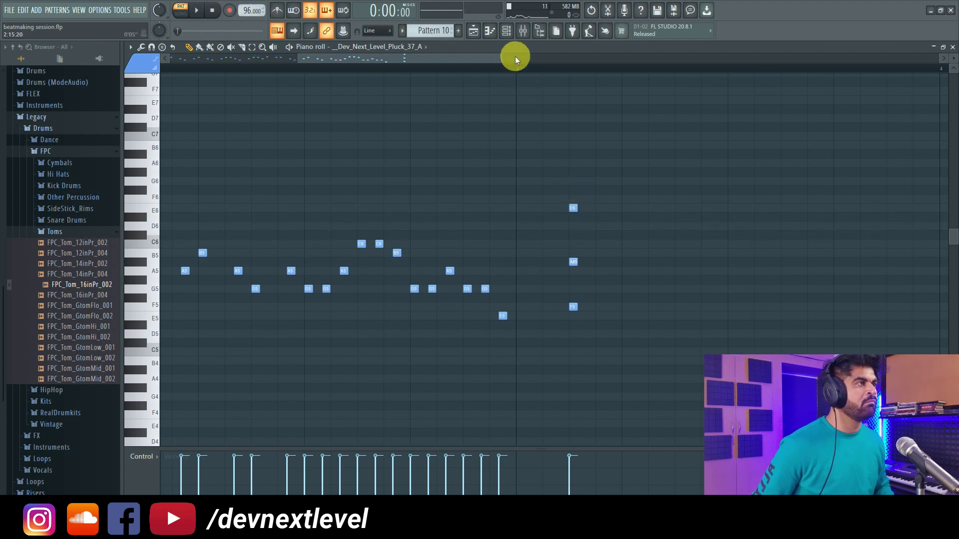
click(626, 183)
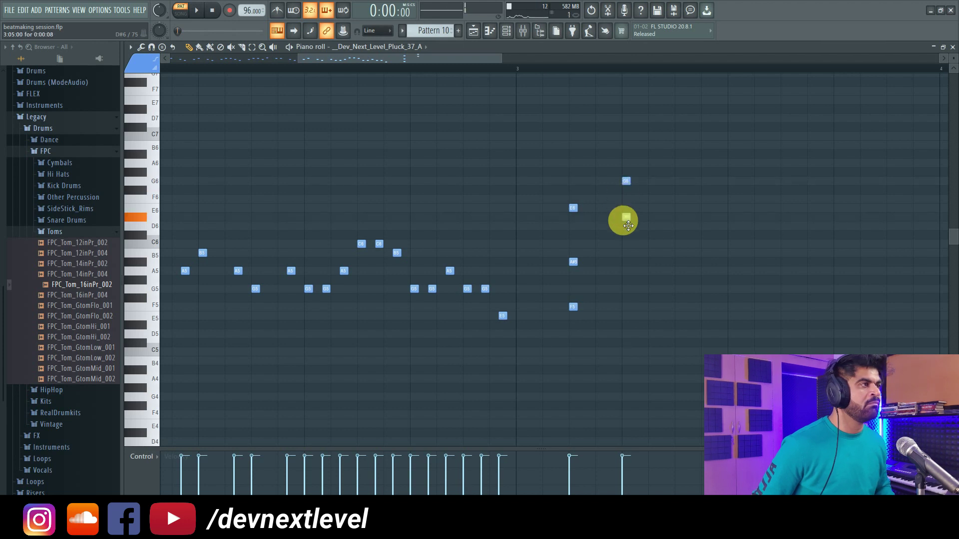
drag(628, 212, 619, 272)
click(545, 68)
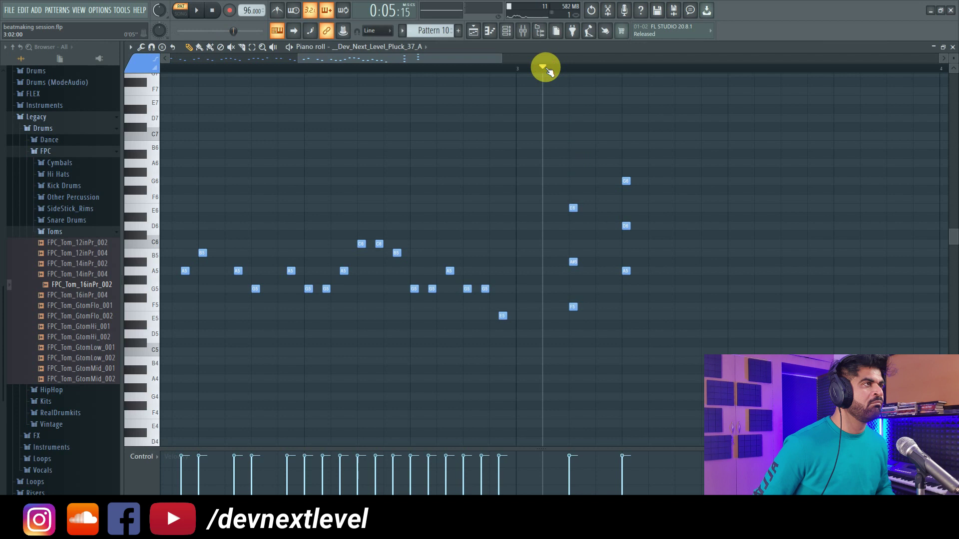
key(space)
key(space)
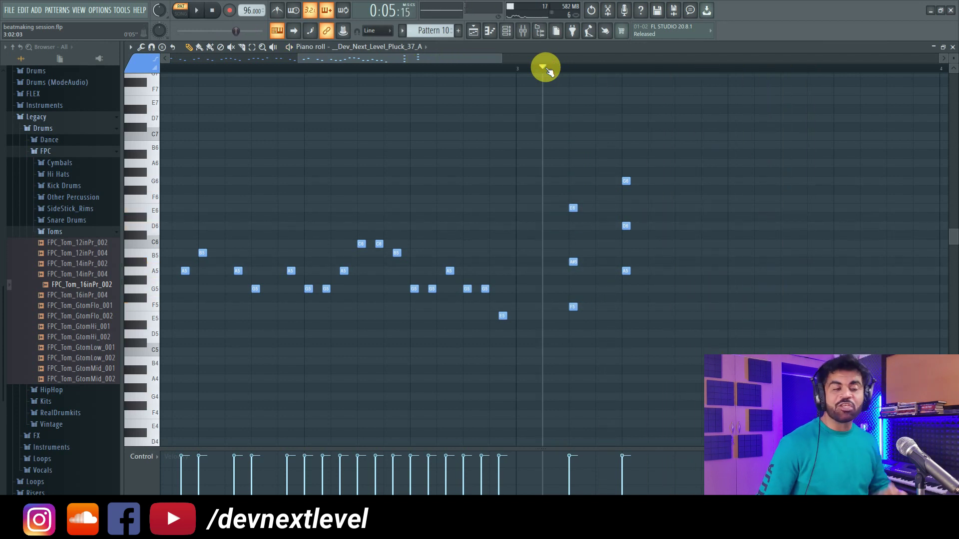
Delete all six test chord notes from bar 3 of the pluck pattern.
right_click(626, 181)
right_click(626, 226)
right_click(625, 270)
right_click(574, 208)
right_click(575, 261)
right_click(573, 307)
Replace Edison with Fruity parametric EQ 2 in the first effect slot of the Master track.
click(473, 30)
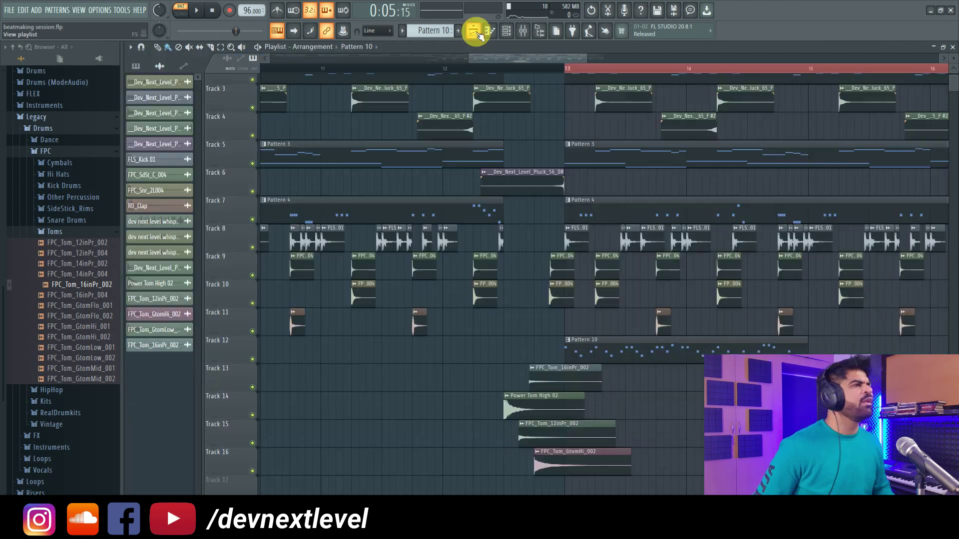
click(551, 66)
click(525, 35)
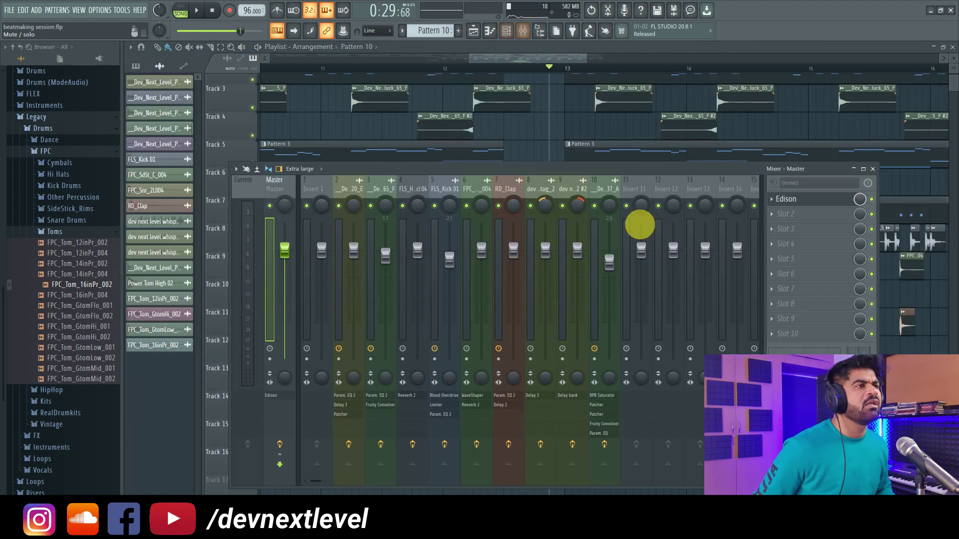
click(769, 201)
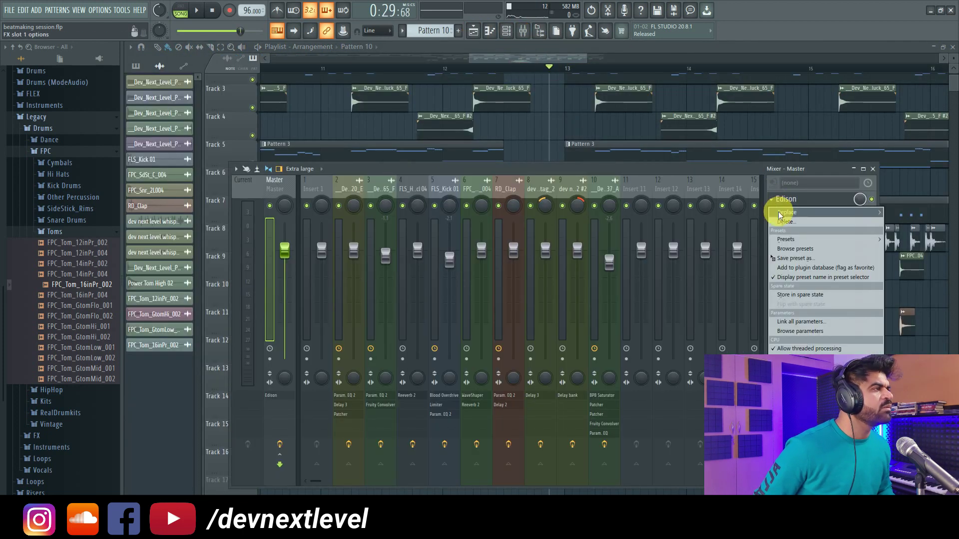
mouse_move(749, 198)
click(640, 376)
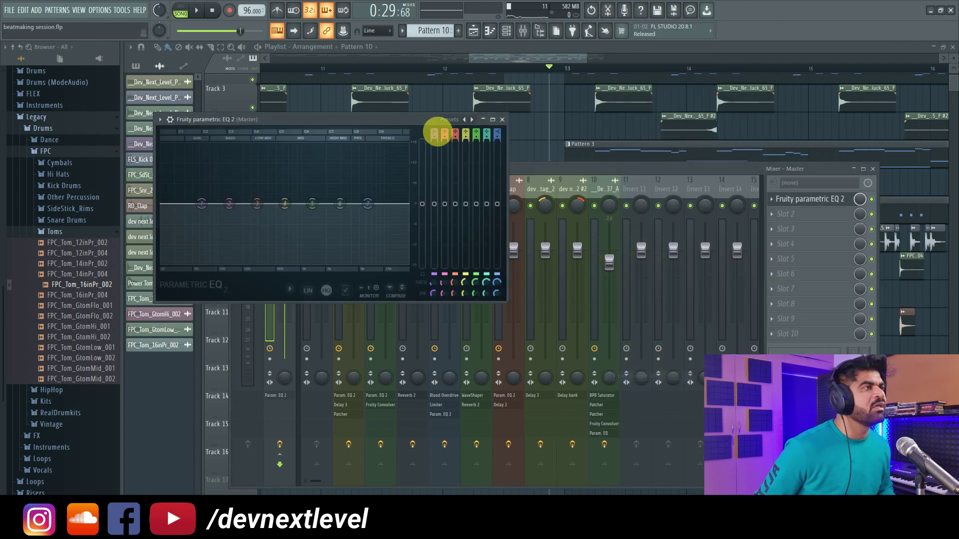
Load the 20Hz + 18kHz cut preset in the Master's Fruity parametric EQ 2 and close the plugin.
click(464, 119)
click(487, 153)
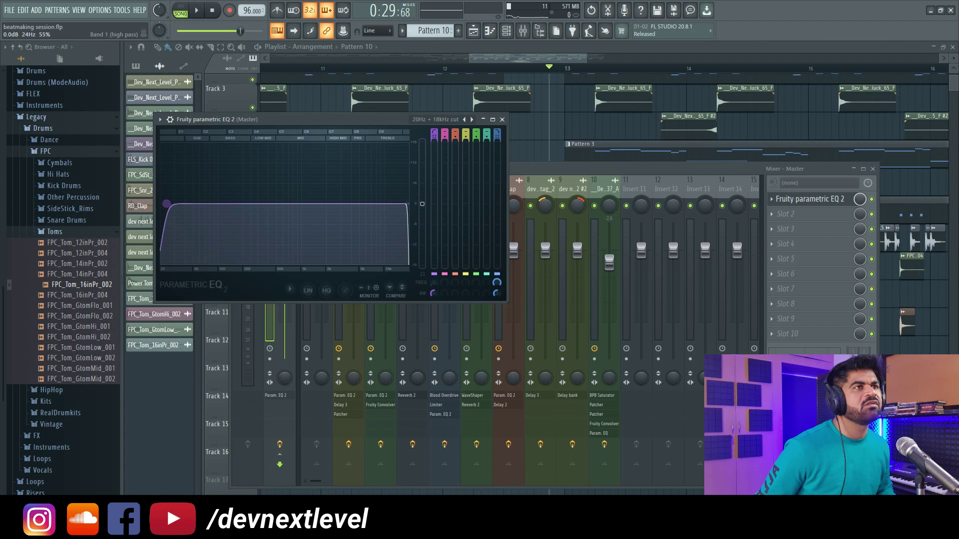
click(426, 224)
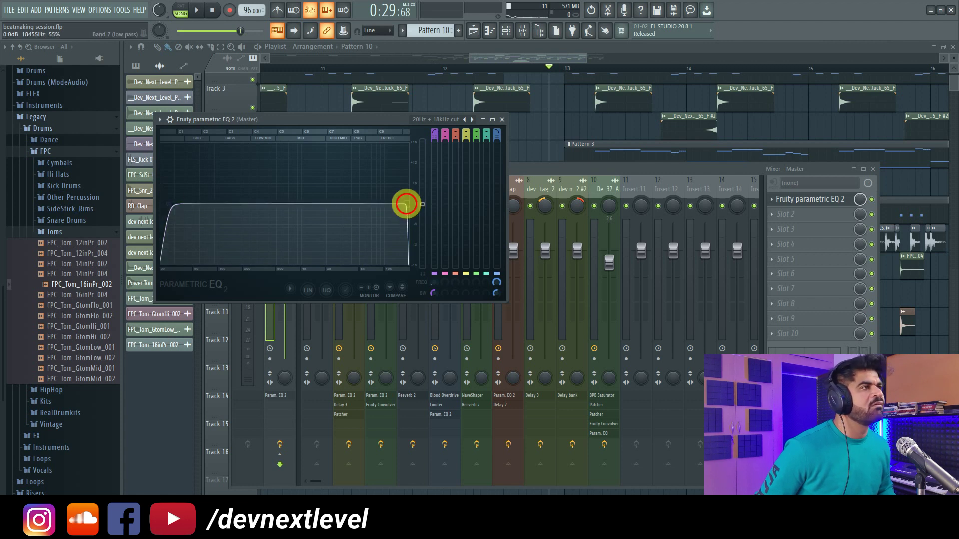
click(502, 120)
Reposition the mixer and add Fruity Limiter to slot 2 of the Master track.
drag(713, 167, 585, 180)
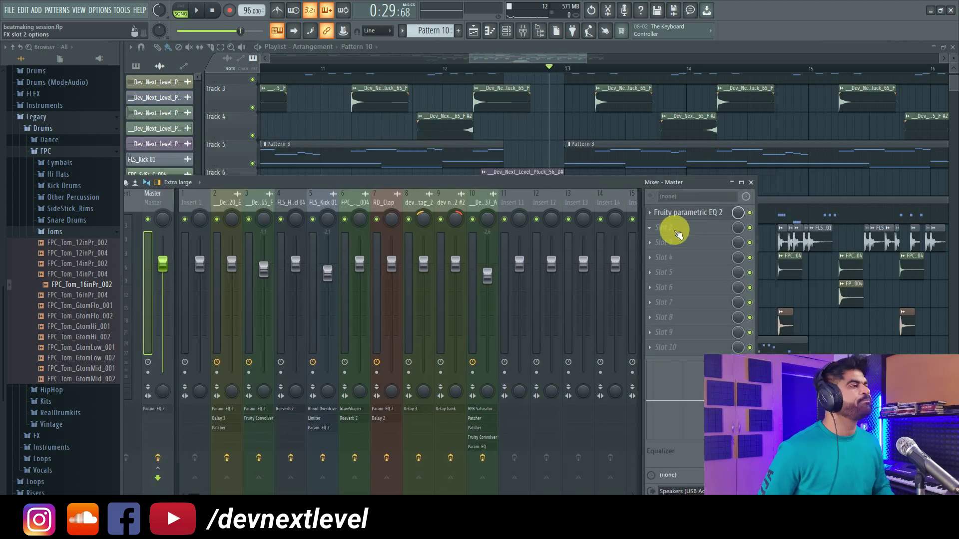
click(674, 230)
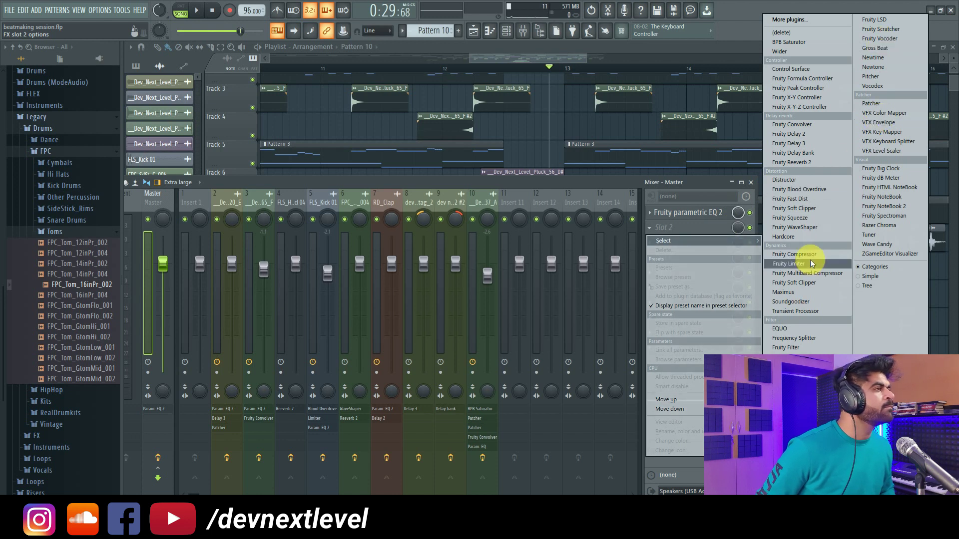
click(789, 264)
Switch the Master's Fruity Limiter to compressor mode and play the song from bar 13.
click(535, 61)
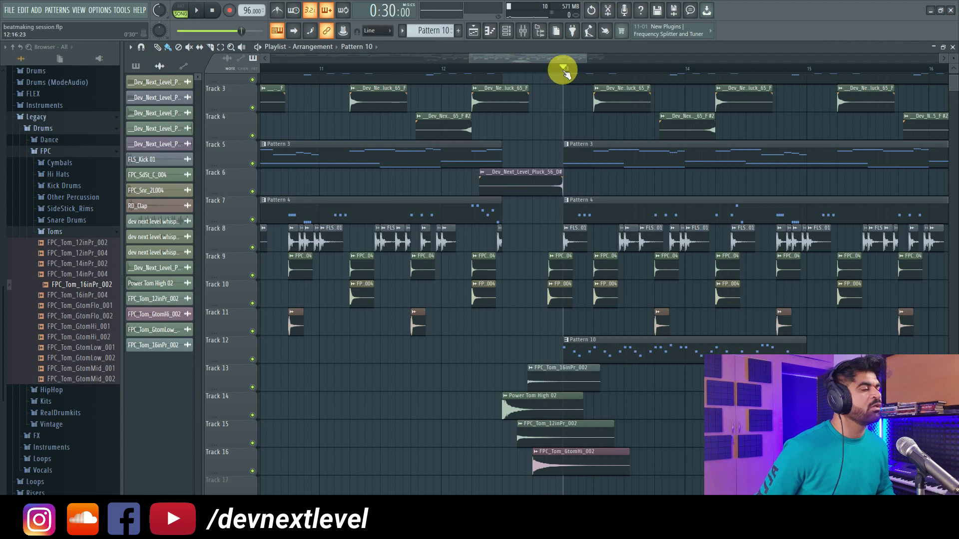
scroll(565, 73, down, 2)
click(524, 34)
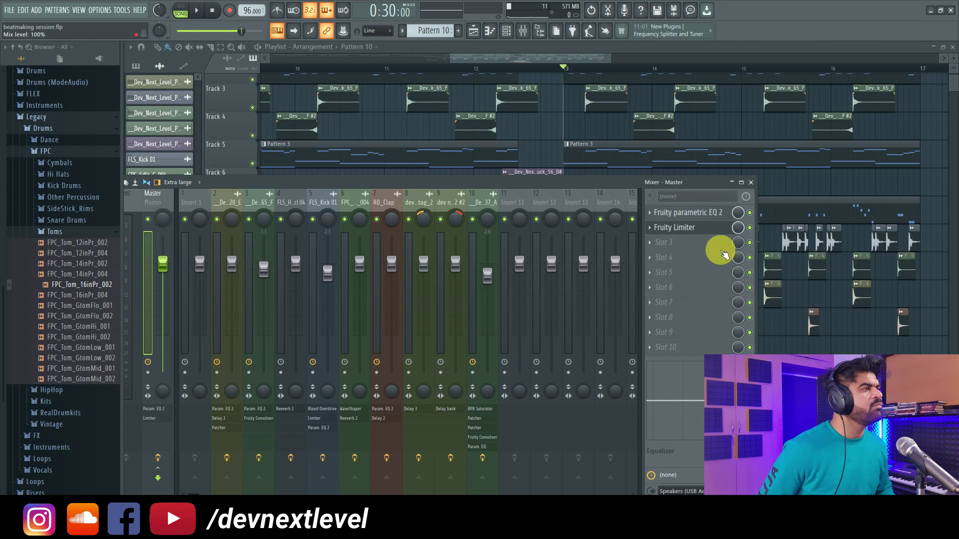
click(694, 231)
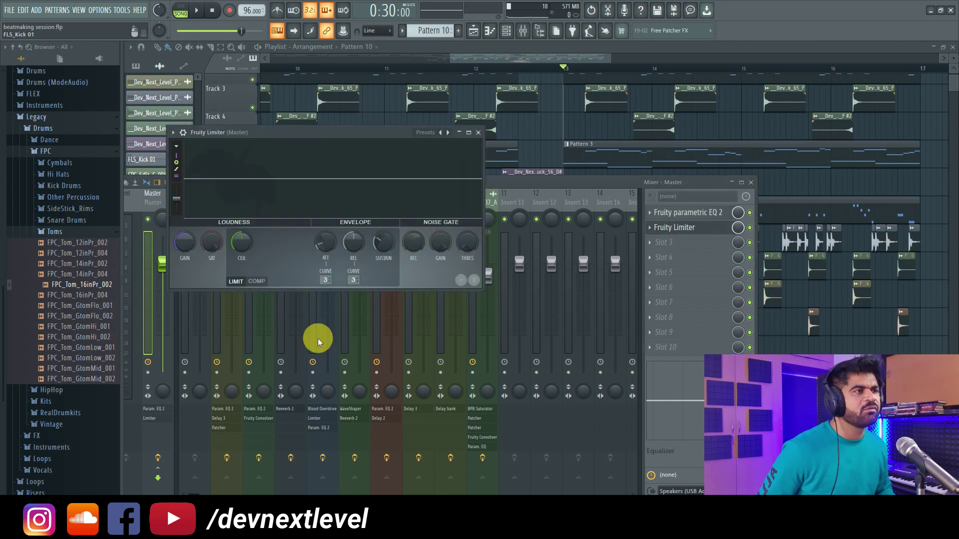
click(257, 282)
key(space)
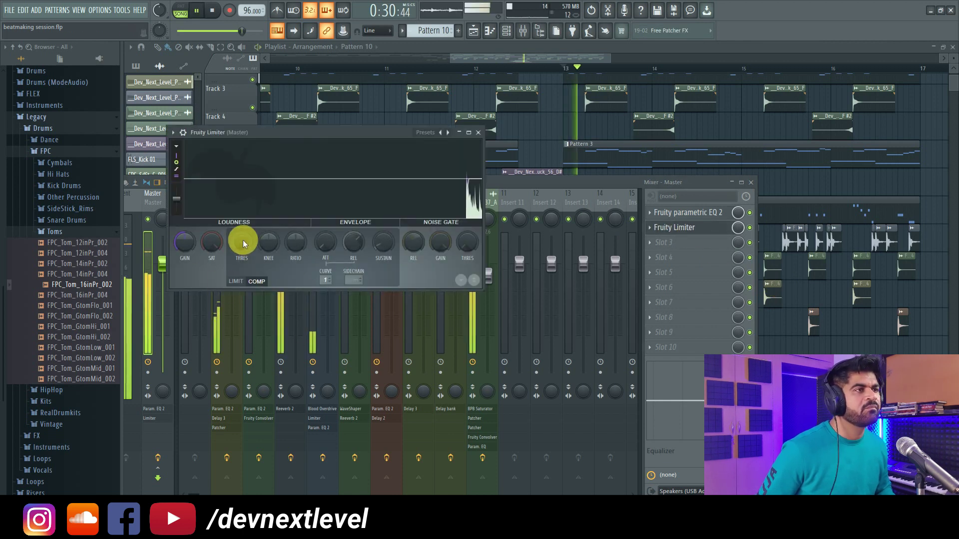
Dial in the Master compressor's ratio and attack during playback, and set its threshold to about -9.9 dB.
drag(244, 238, 296, 236)
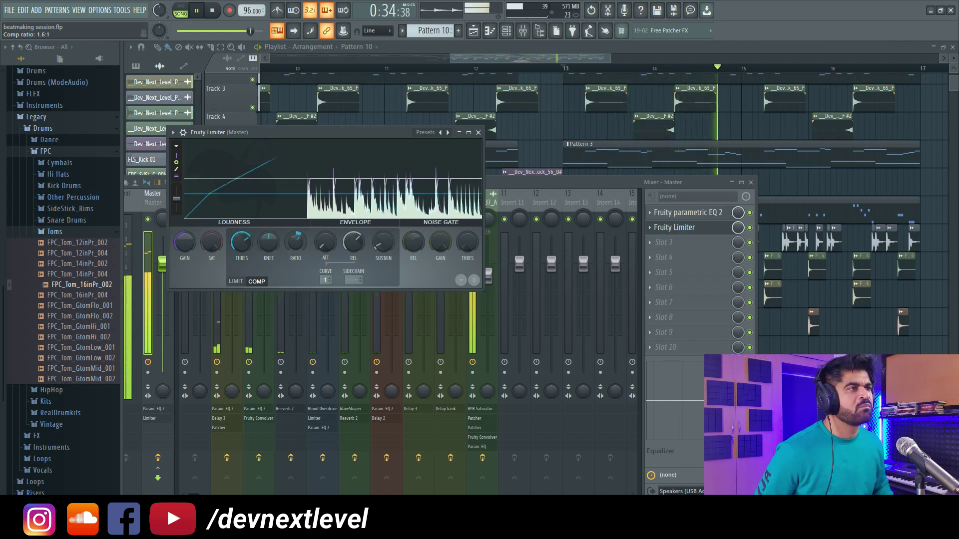
drag(322, 239, 322, 246)
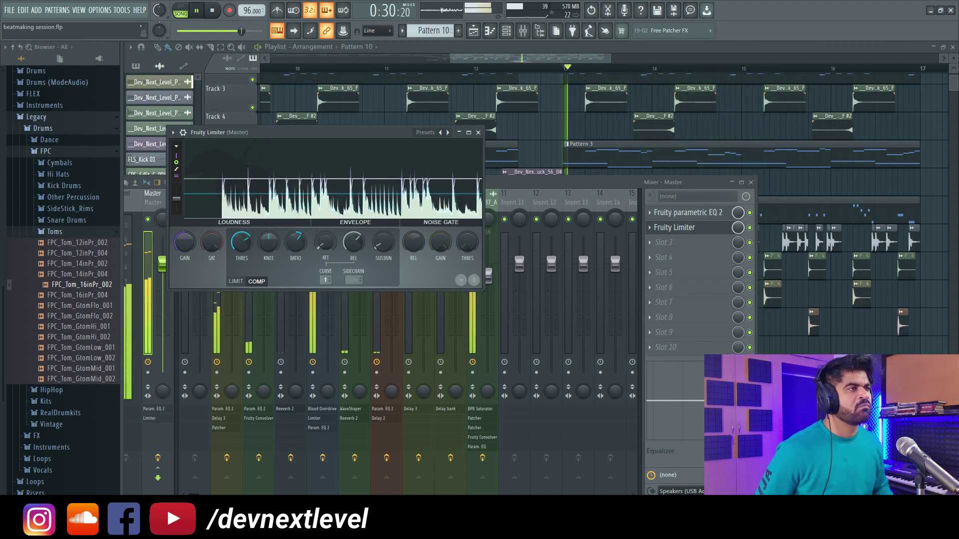
drag(241, 243, 242, 252)
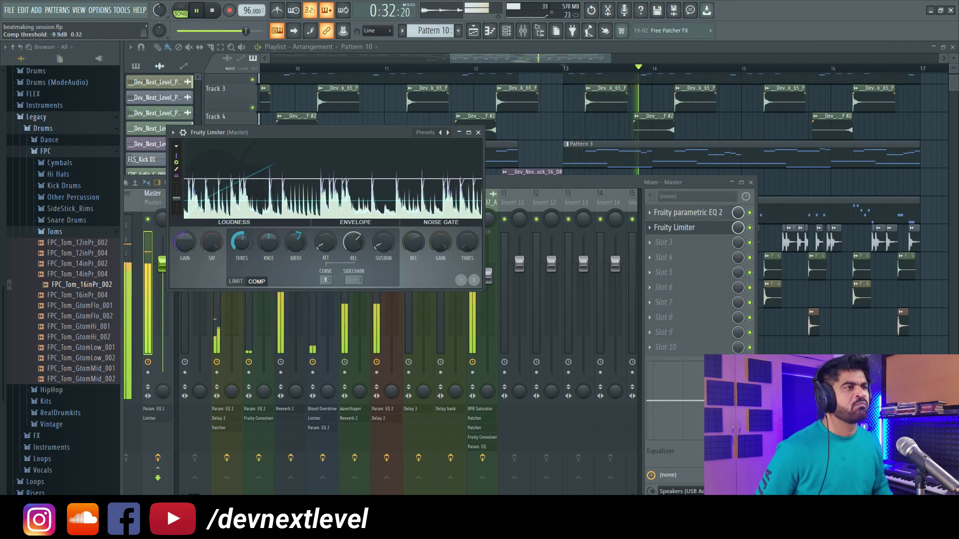
drag(298, 241, 298, 233)
Lower the volume of the Pluck_37_A channel to 75% while listening to the song, and stop playback.
click(751, 183)
click(751, 184)
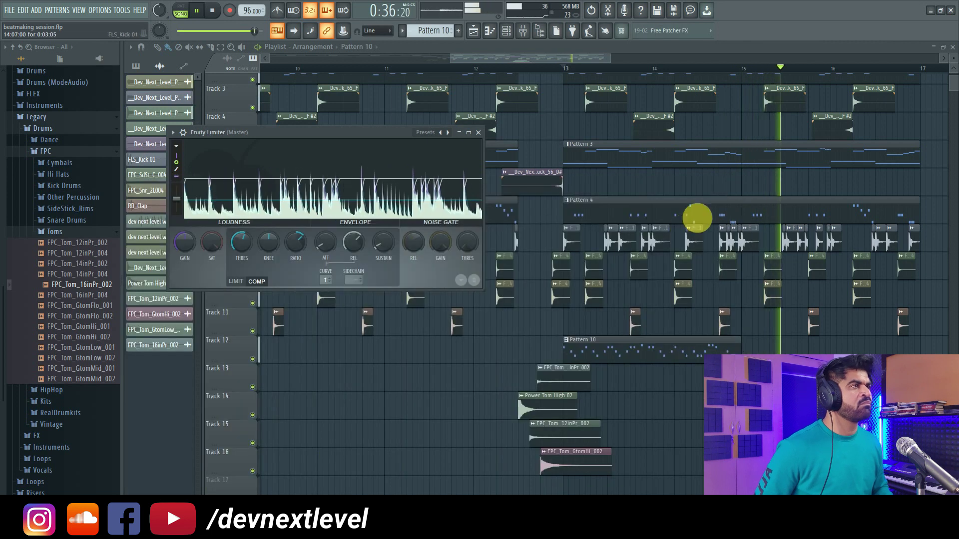
click(506, 30)
key(space)
key(space)
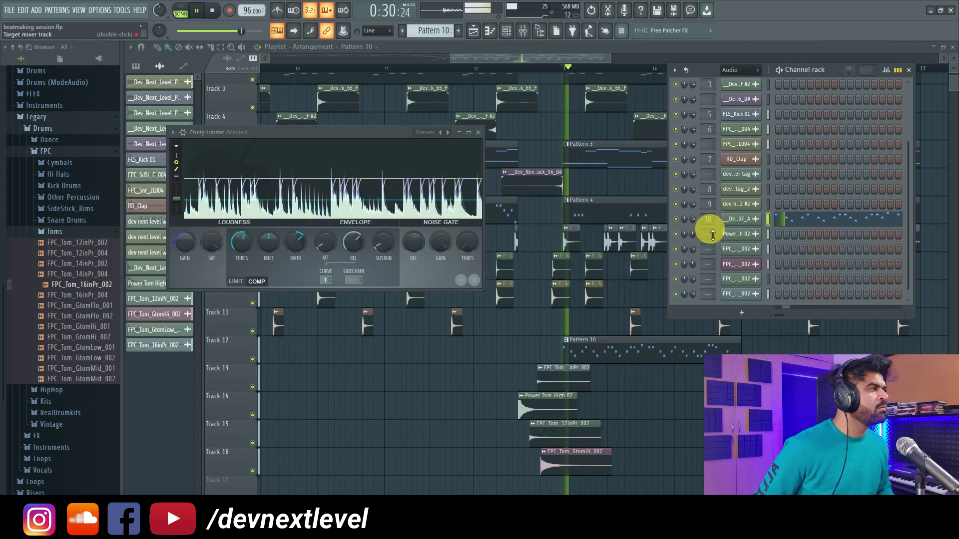
drag(694, 220, 694, 225)
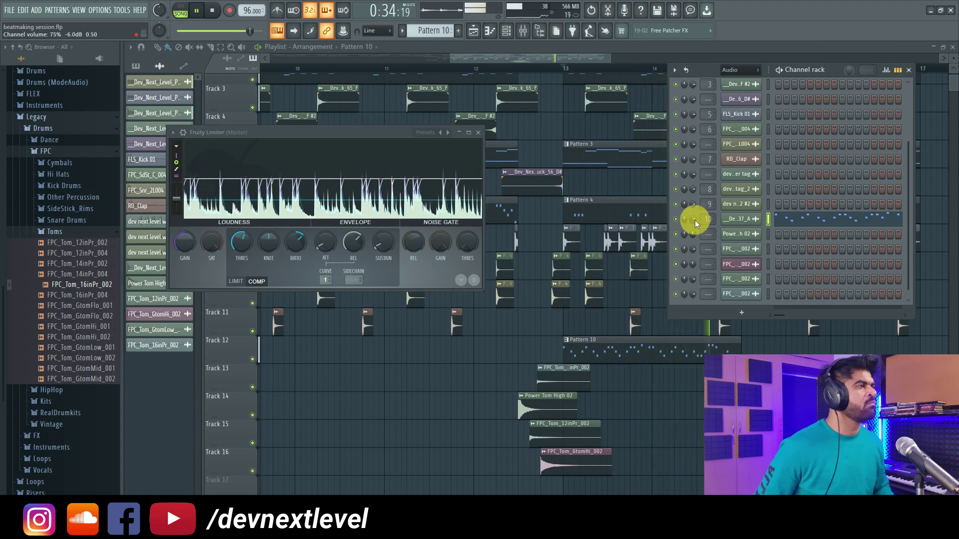
key(space)
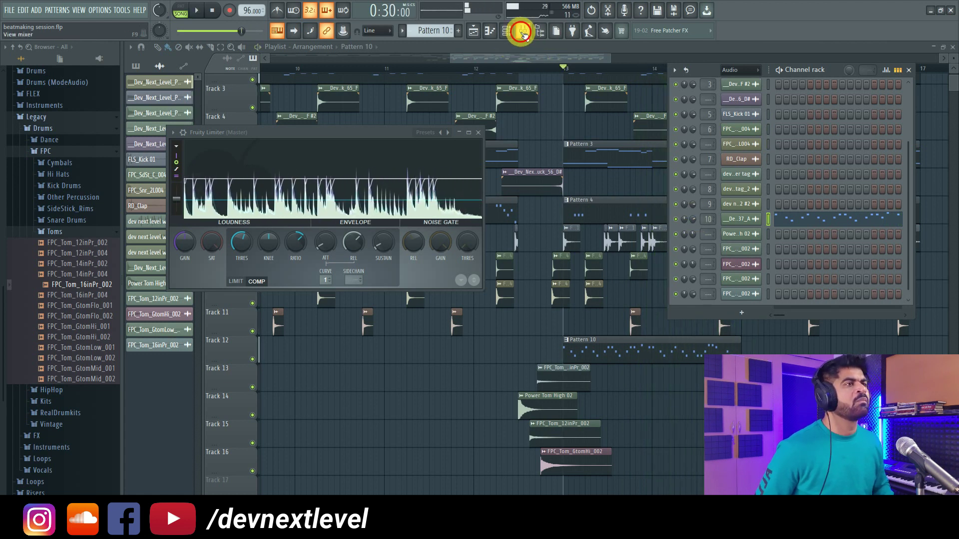
Fine-tune the Master compressor's attack and release during playback and set its threshold to about -10.8 dB.
key(F9)
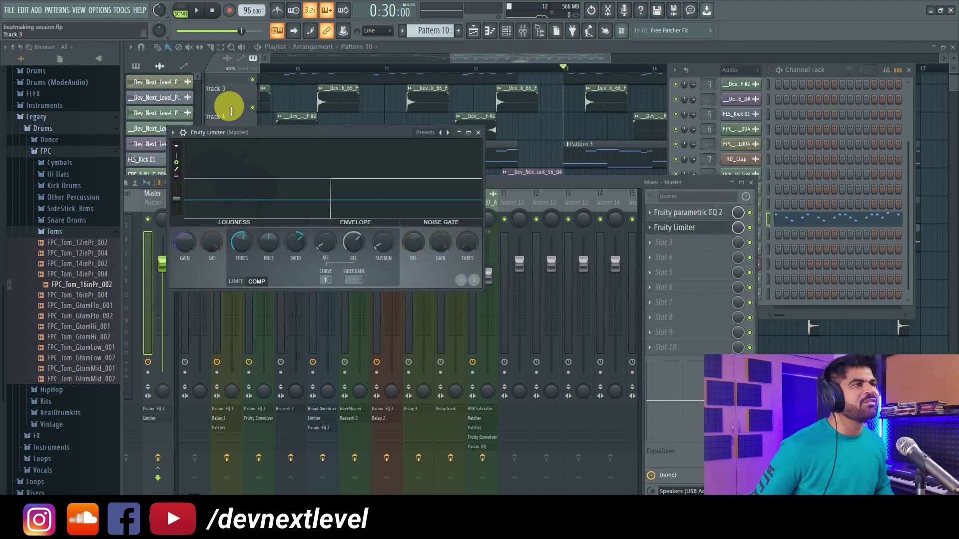
drag(307, 130, 396, 232)
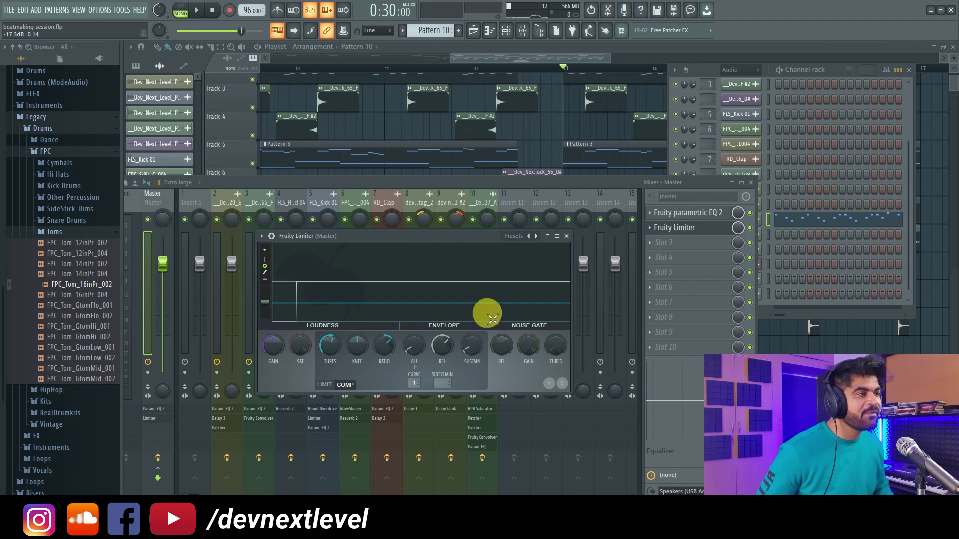
key(space)
drag(415, 345, 443, 353)
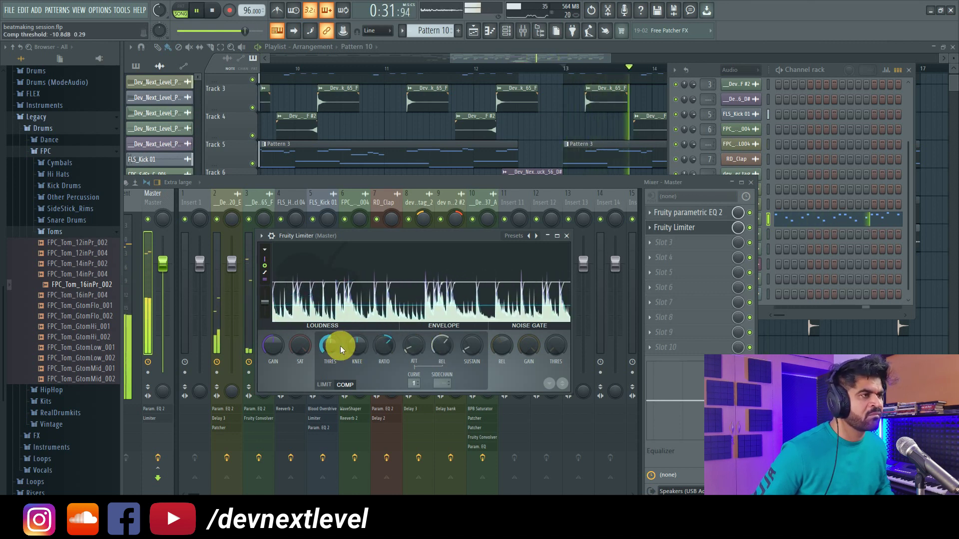
key(space)
Add Maximus to slot 3 of the Master track and tune its low crossover frequency with the low band soloed.
click(659, 242)
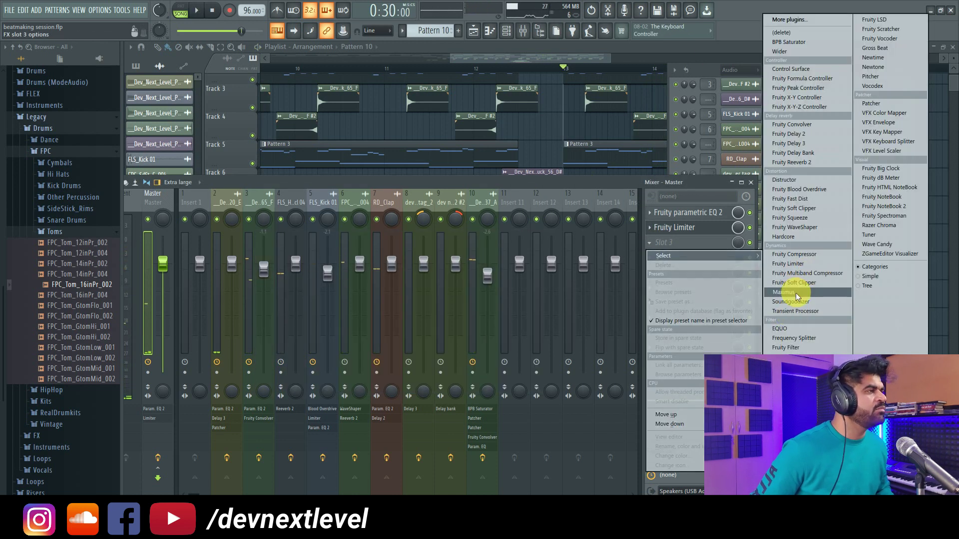
click(796, 292)
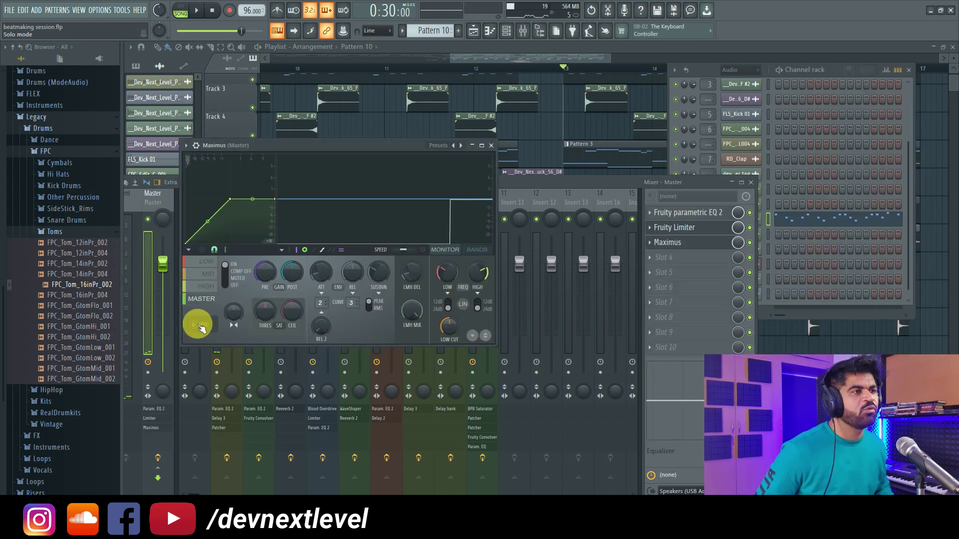
key(space)
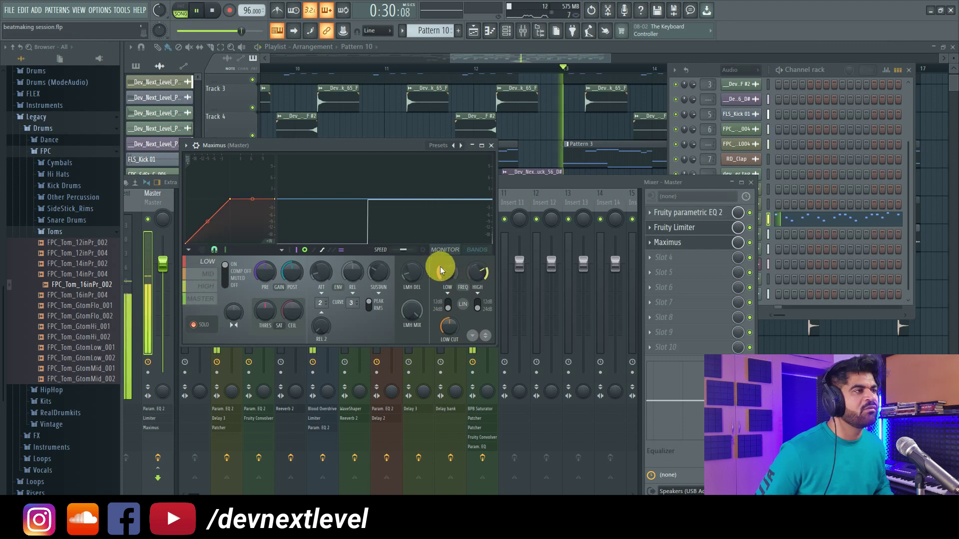
drag(447, 272, 447, 281)
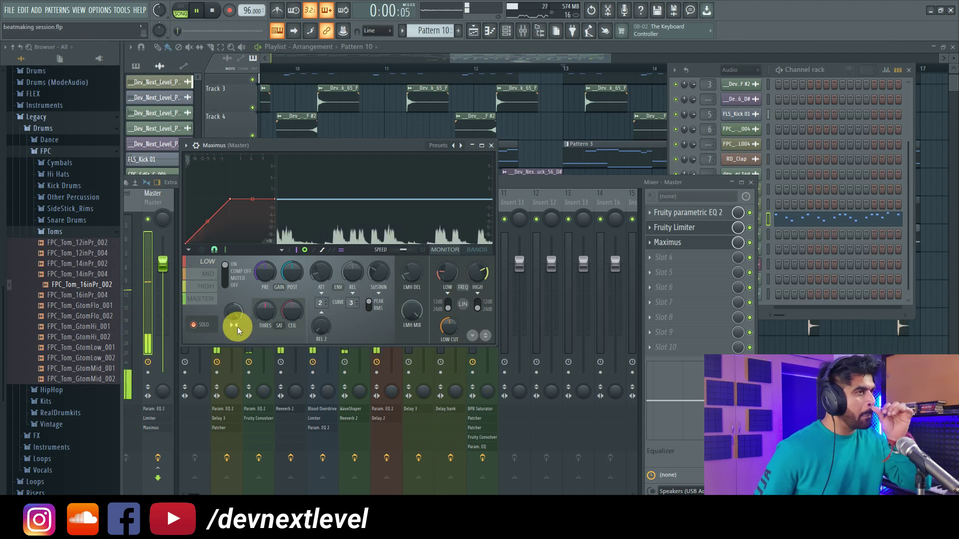
Solo the high band in Maximus and set the high band frequency to about 3929 Hz during playback.
click(207, 286)
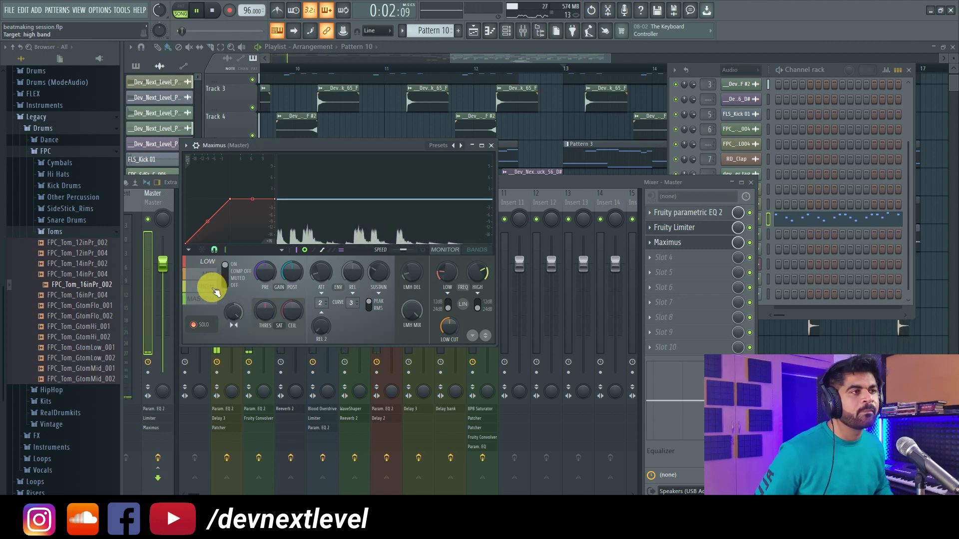
drag(477, 272, 477, 276)
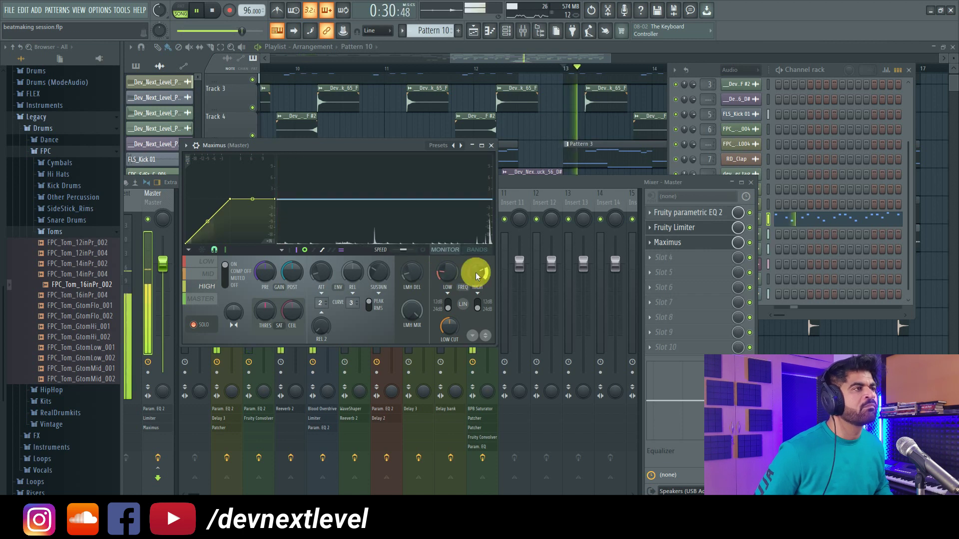
drag(476, 276, 477, 270)
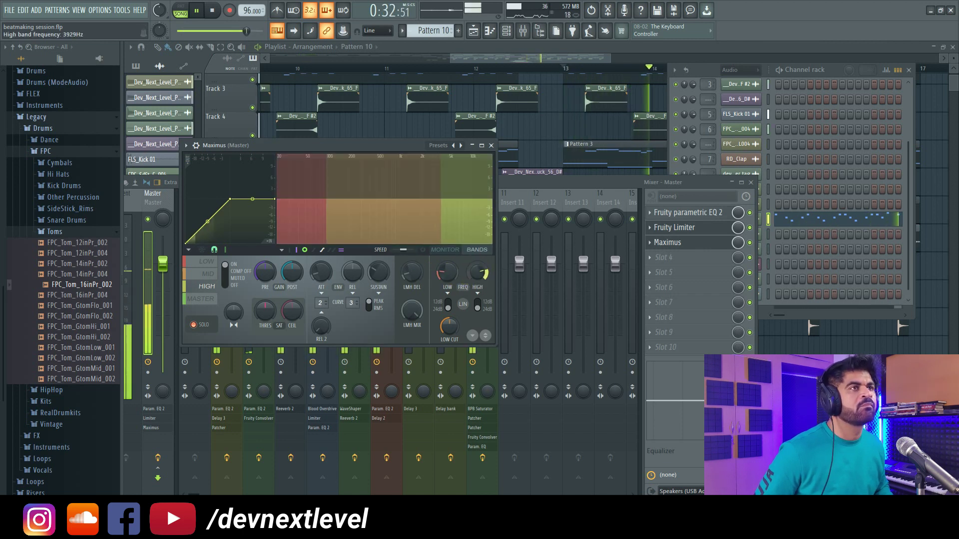
click(235, 284)
click(149, 392)
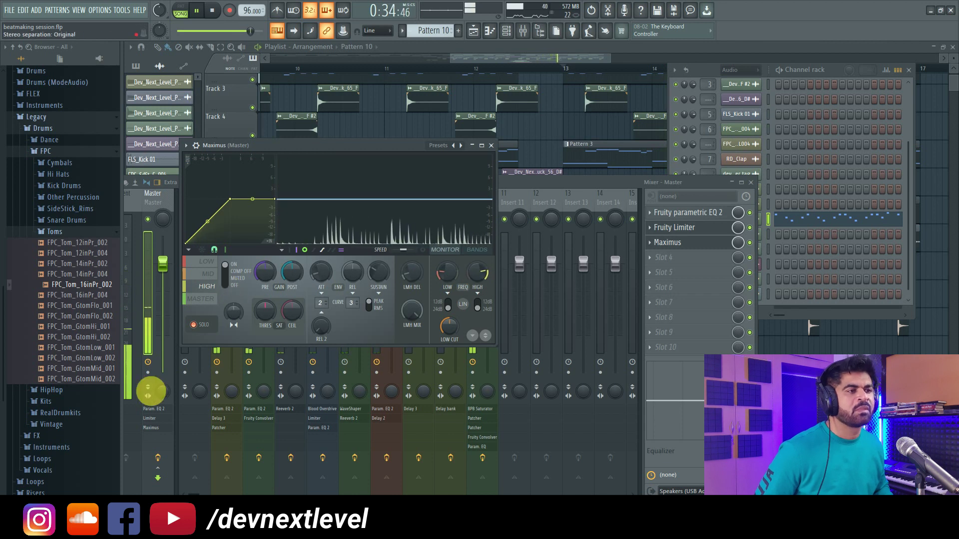
Adjust the Master track's stereo separation, and set the high band in Maximus to 37% separated during playback.
drag(162, 396, 162, 415)
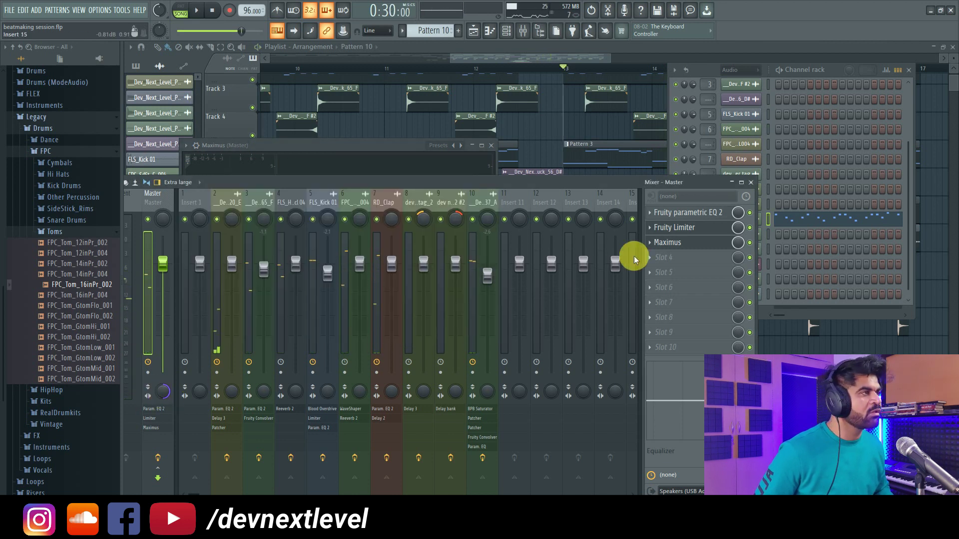
click(685, 243)
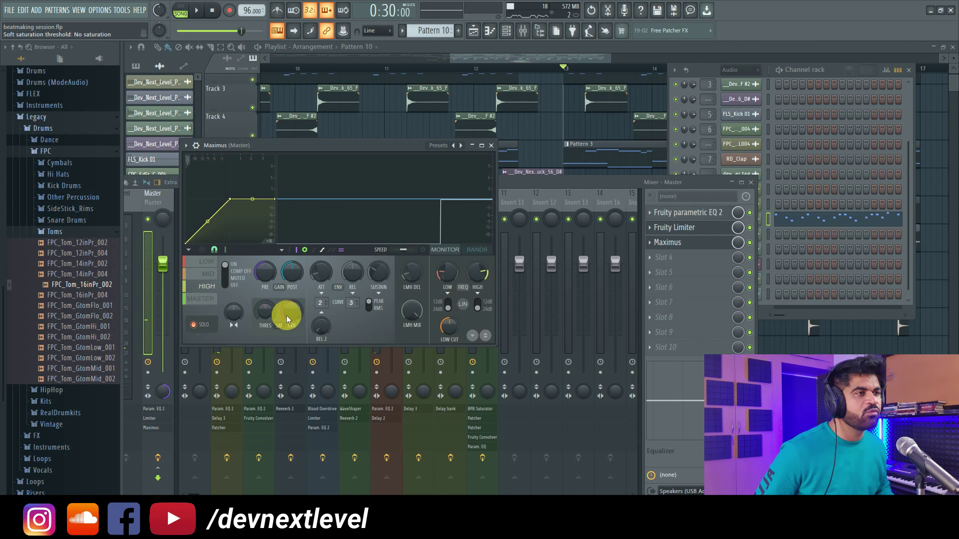
key(space)
drag(231, 313, 232, 318)
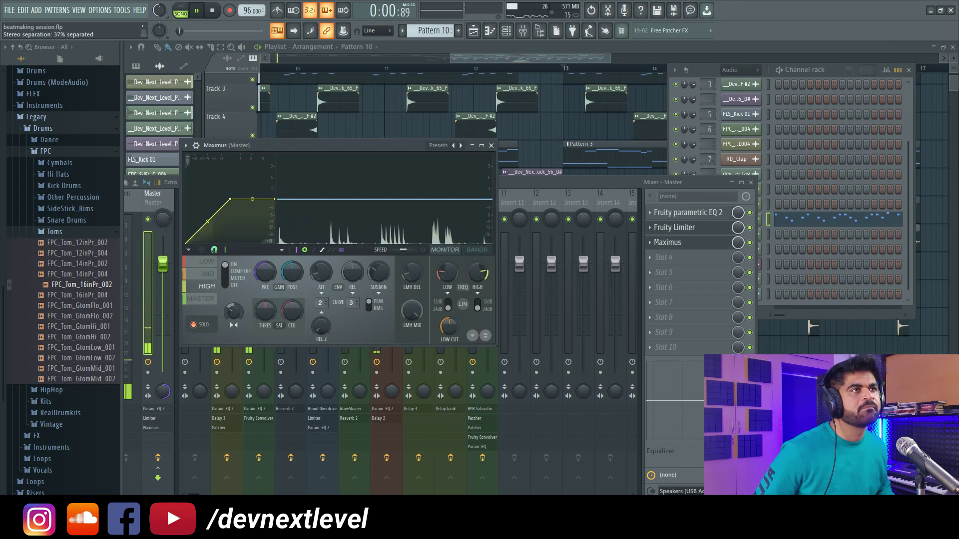
Try a different stereo separation on the mid band in Maximus during playback and reset it to its default.
click(206, 276)
key(space)
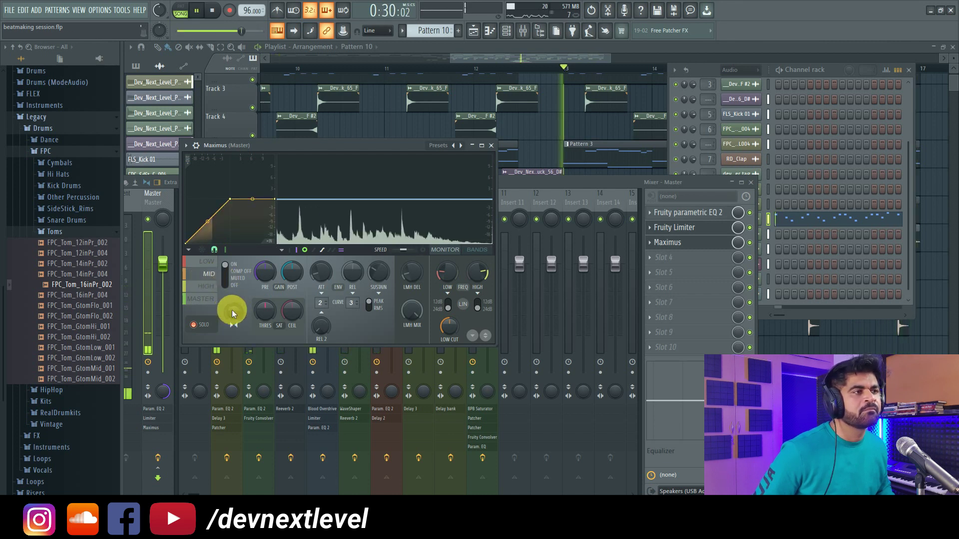
drag(233, 312, 237, 307)
key(space)
right_click(237, 306)
click(246, 312)
Turn off band soloing in Maximus and reset the Master track's stereo separation.
click(195, 325)
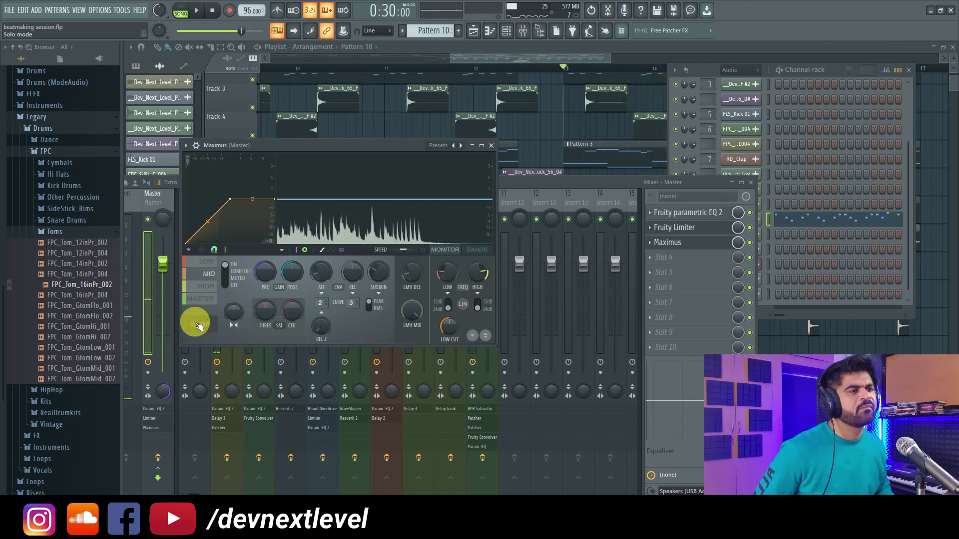
right_click(166, 395)
click(179, 364)
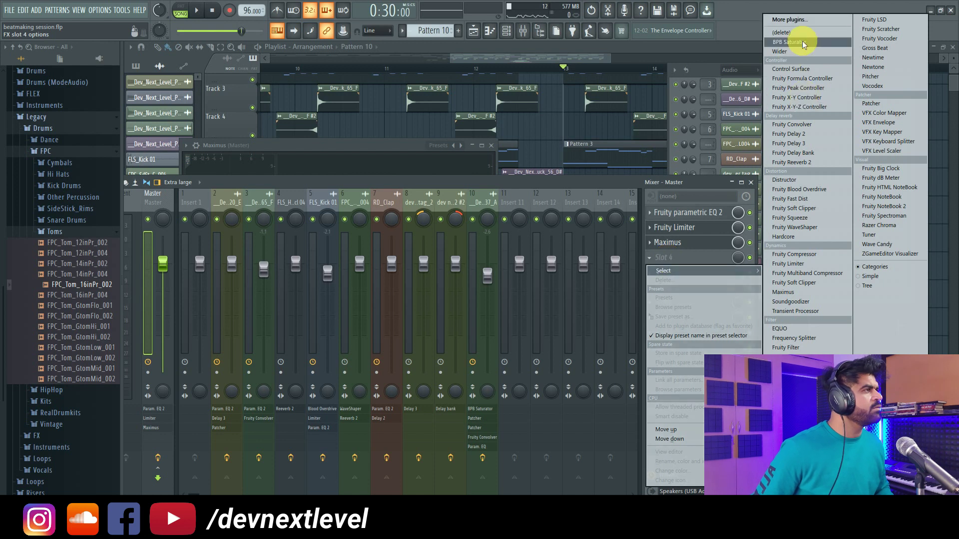
Add BPB Saturator to slot 4 of the Master track and set its tape amount to 7% while listening.
click(798, 40)
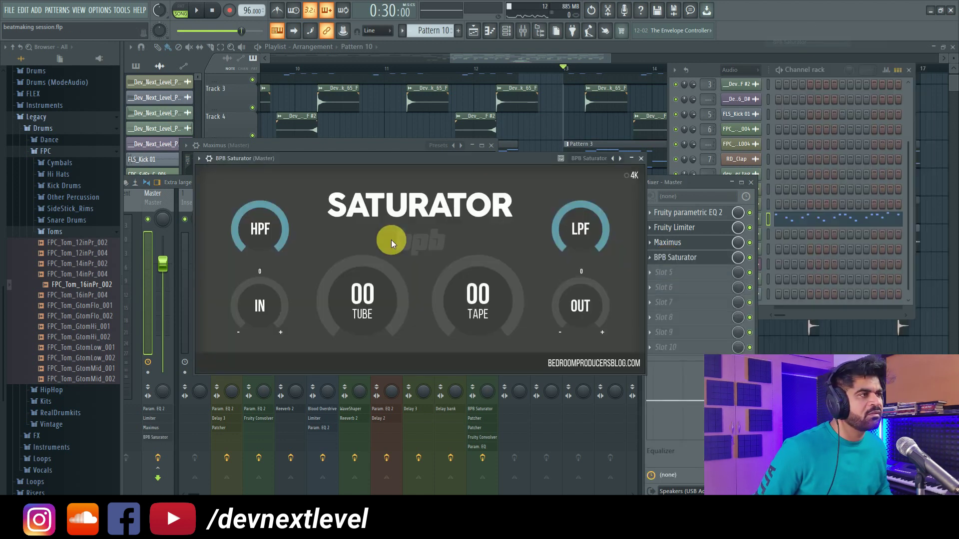
key(space)
drag(464, 304, 463, 299)
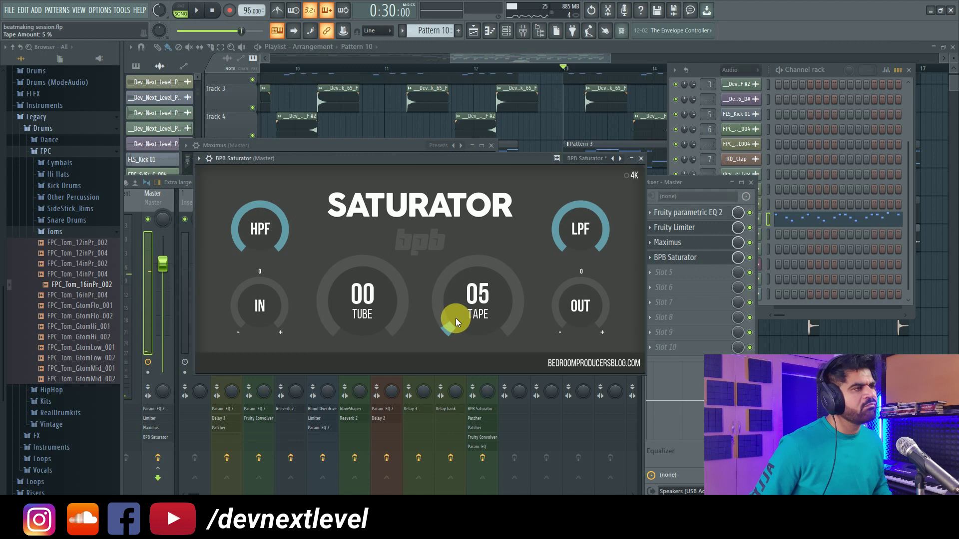
key(space)
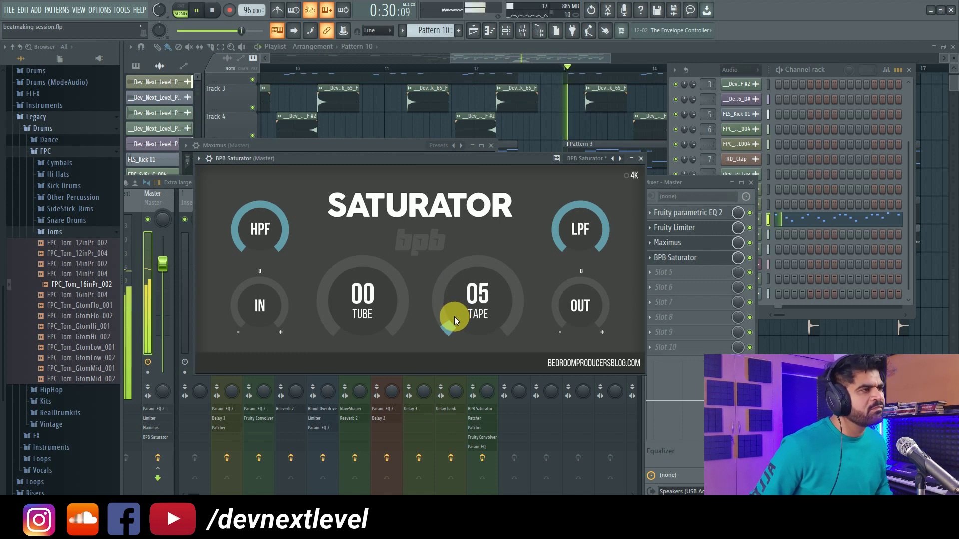
drag(454, 317, 454, 315)
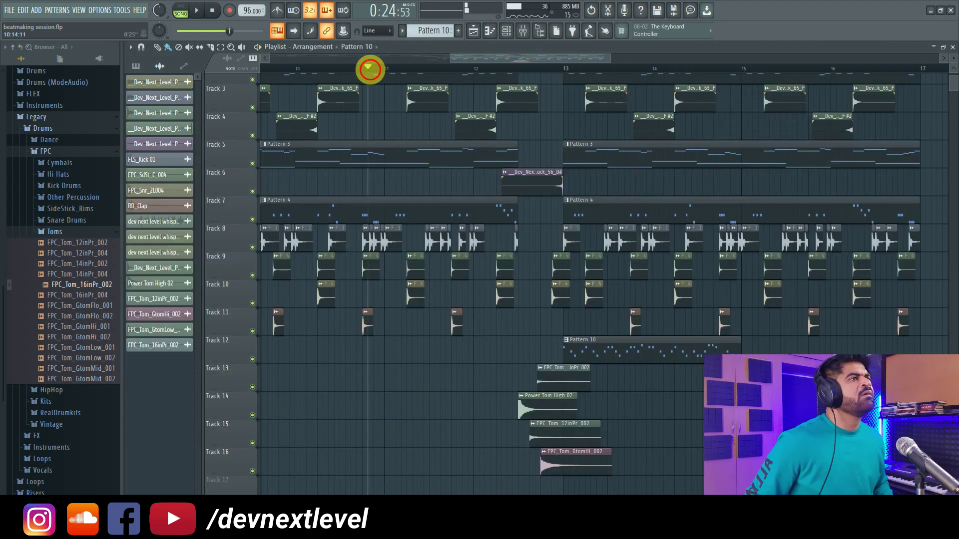
Raise the FLS_Kick 01 mixer track to about -0.7 dB during playback and slightly boost band 7 in its Fruity parametric EQ 2.
scroll(369, 70, down, 5)
drag(283, 67, 100, 74)
scroll(693, 187, up, 2)
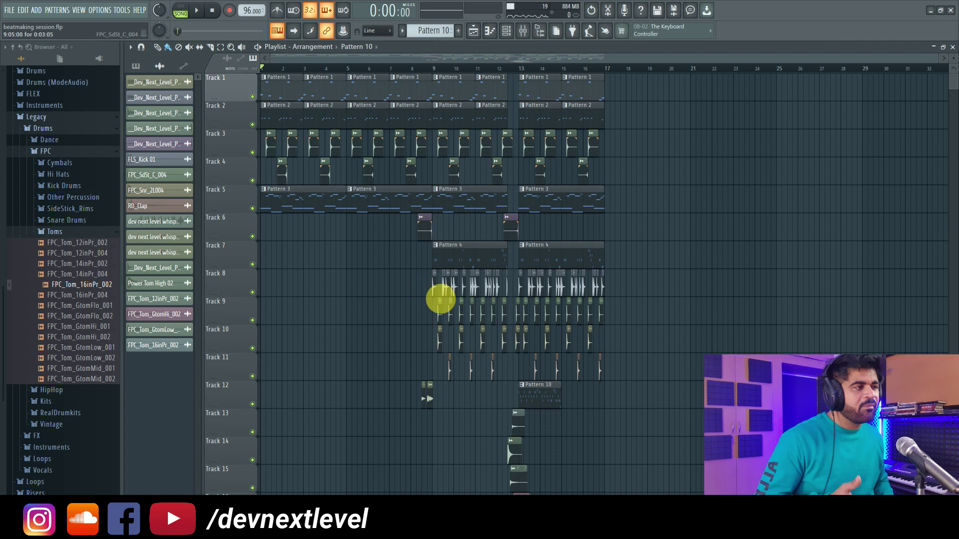
scroll(627, 295, down, 2)
scroll(644, 332, up, 2)
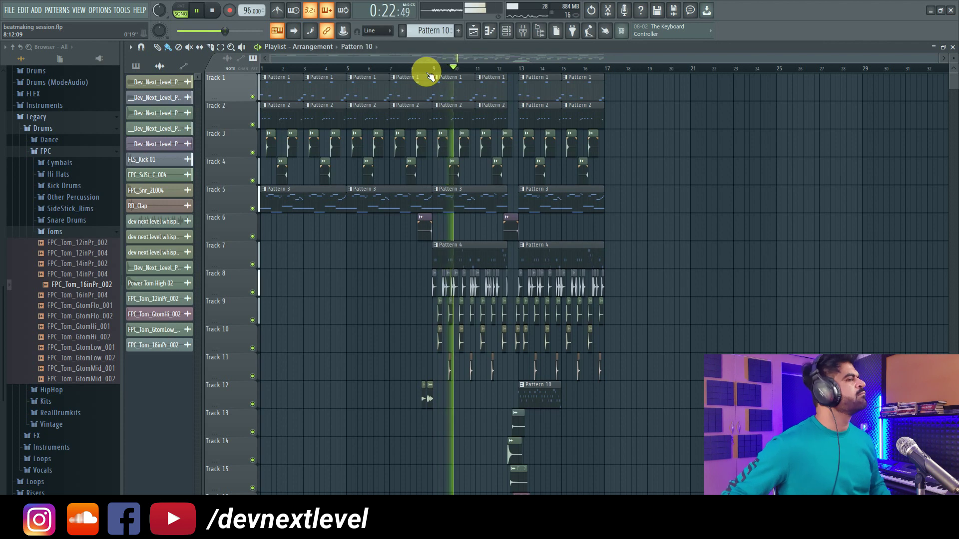
double_click(454, 287)
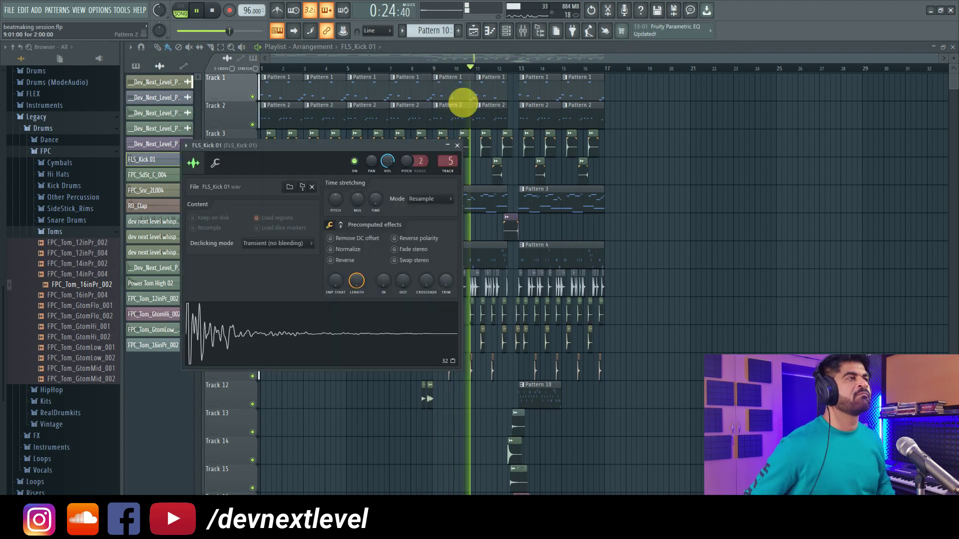
click(524, 31)
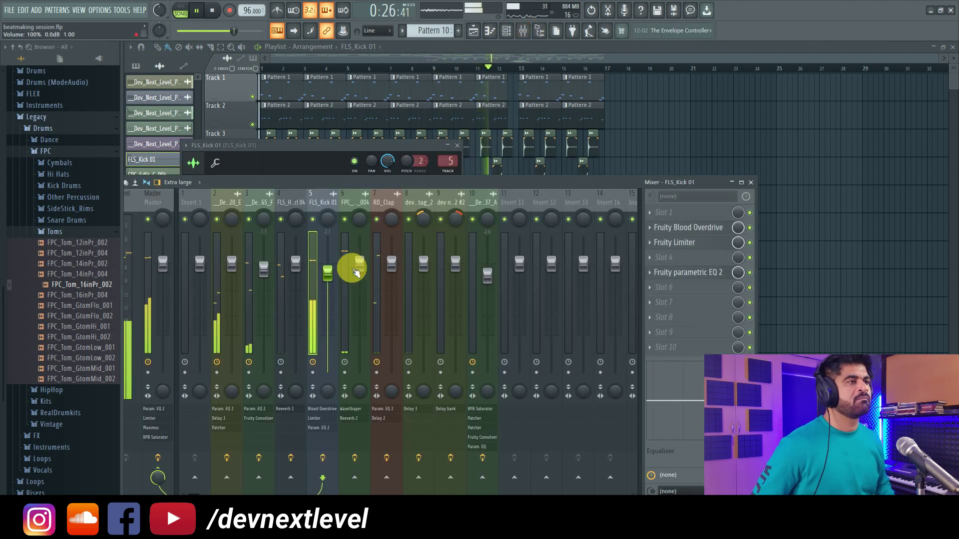
drag(327, 273, 327, 269)
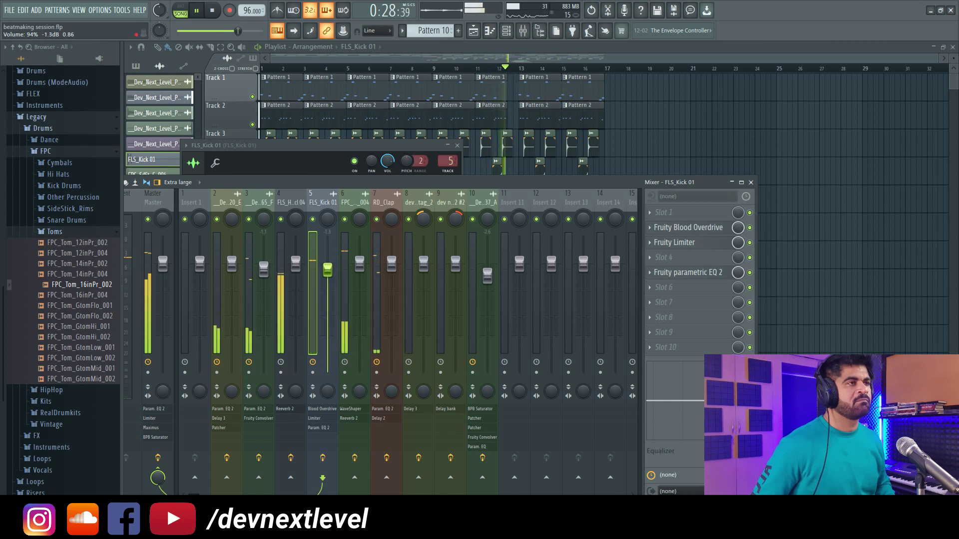
drag(327, 269, 328, 267)
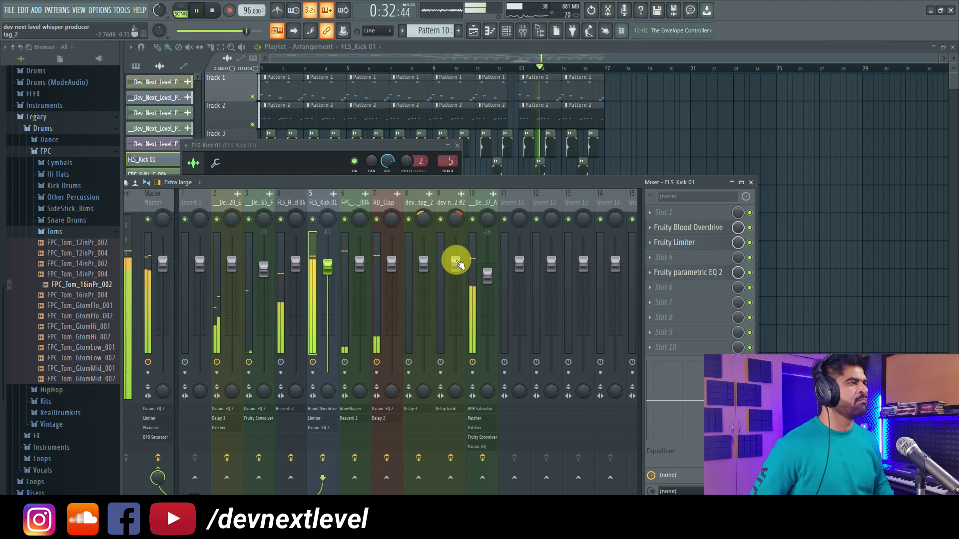
click(706, 275)
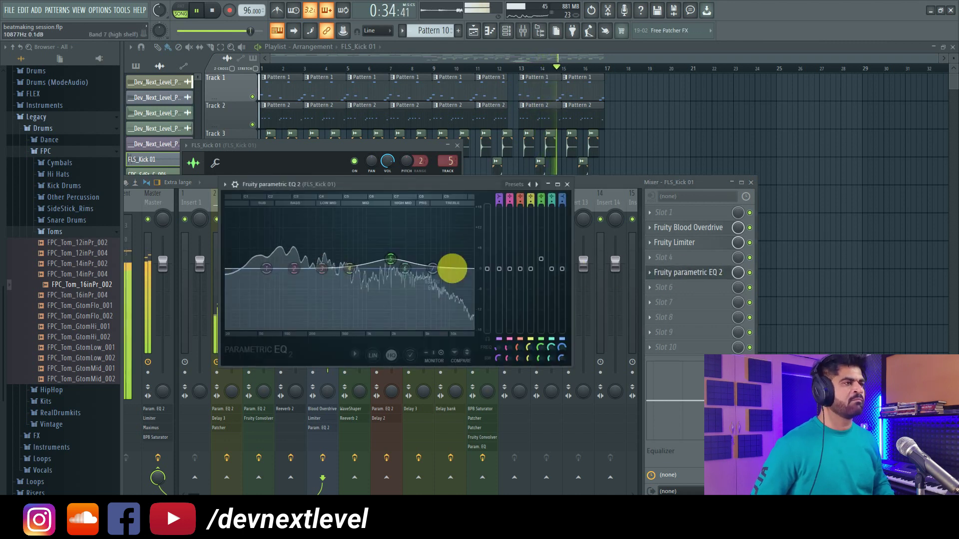
drag(433, 269, 435, 265)
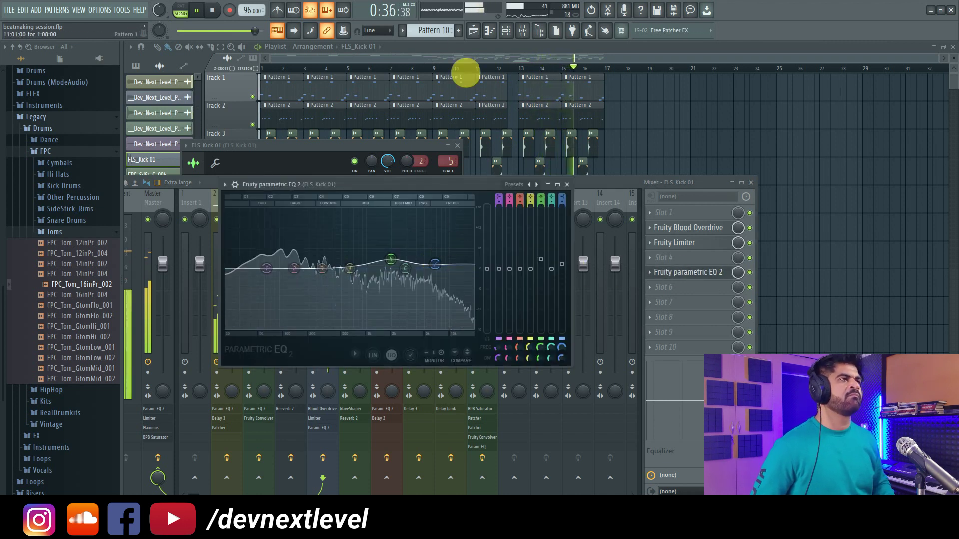
Repeat Pattern 10 along Track 12 up to the clip at bar 21, and place Pattern 3 on Track 5 at bar 19.
click(398, 49)
click(555, 391)
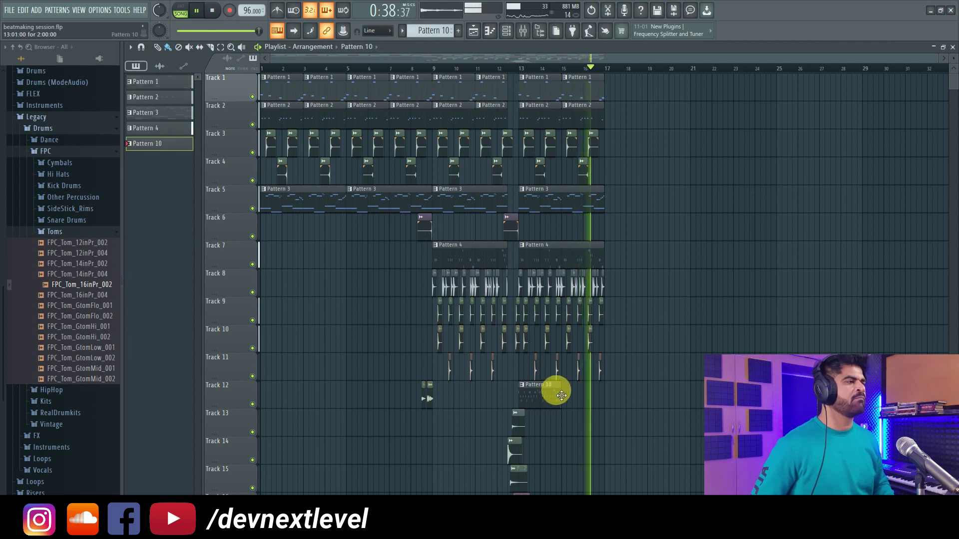
drag(564, 385, 699, 394)
click(544, 205)
click(650, 202)
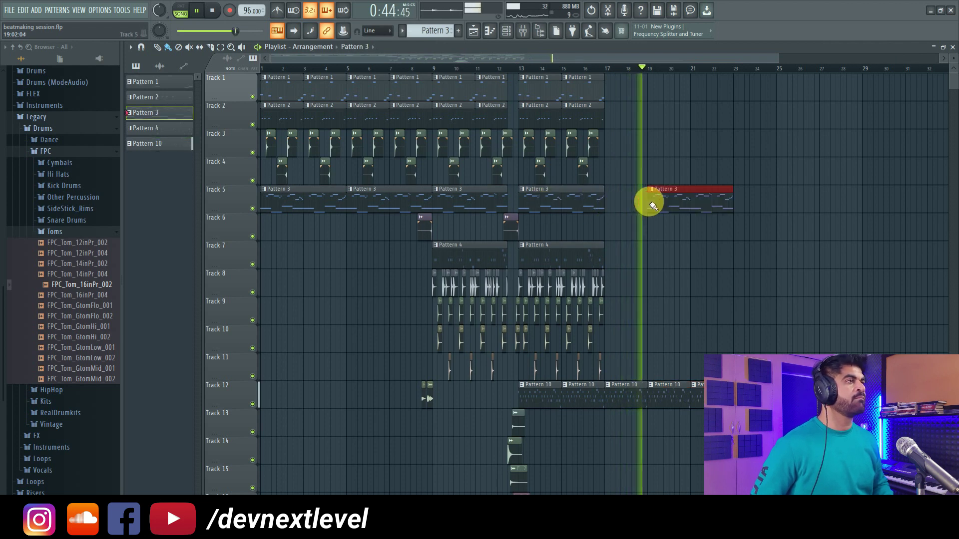
Place Pattern 1 on Track 1 and Pattern 4 on Track 7, both starting at bar 21.
click(578, 93)
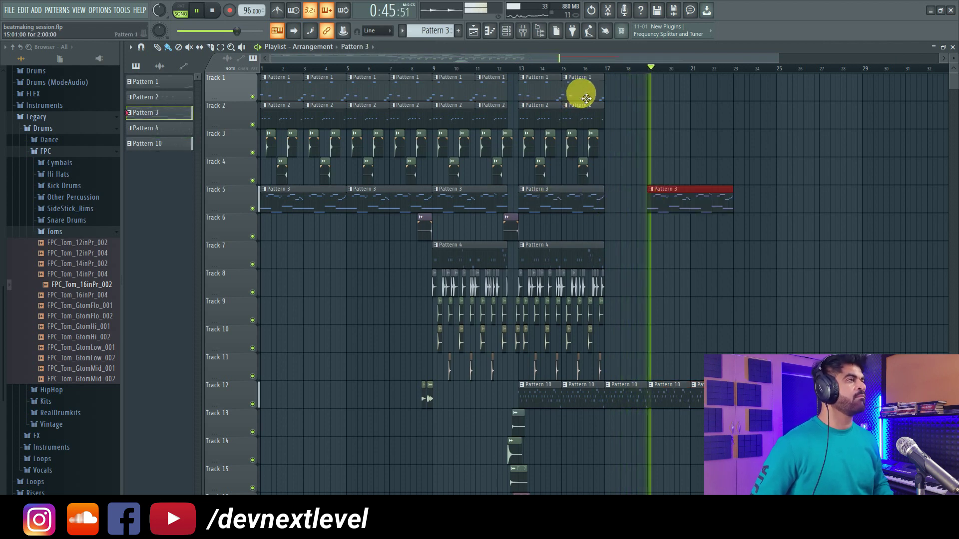
click(696, 93)
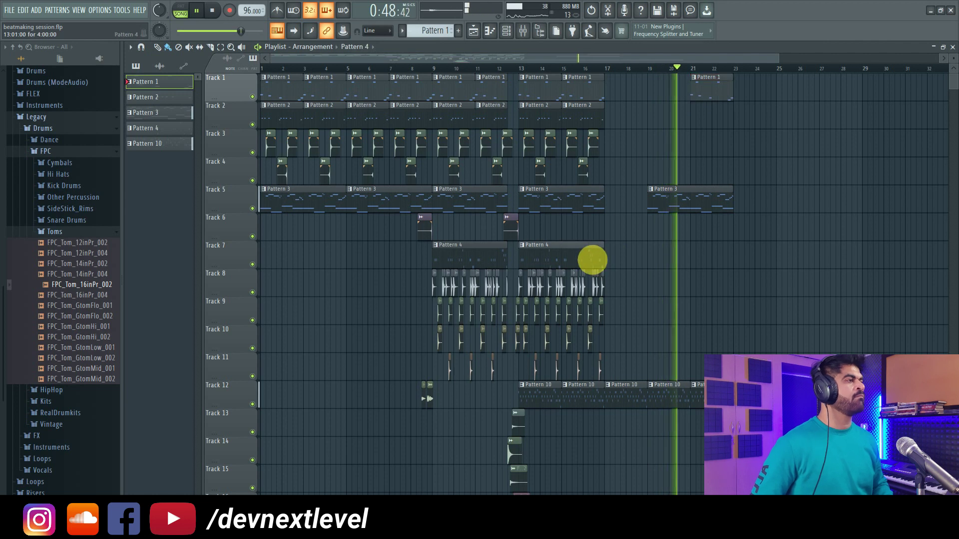
click(591, 260)
click(691, 254)
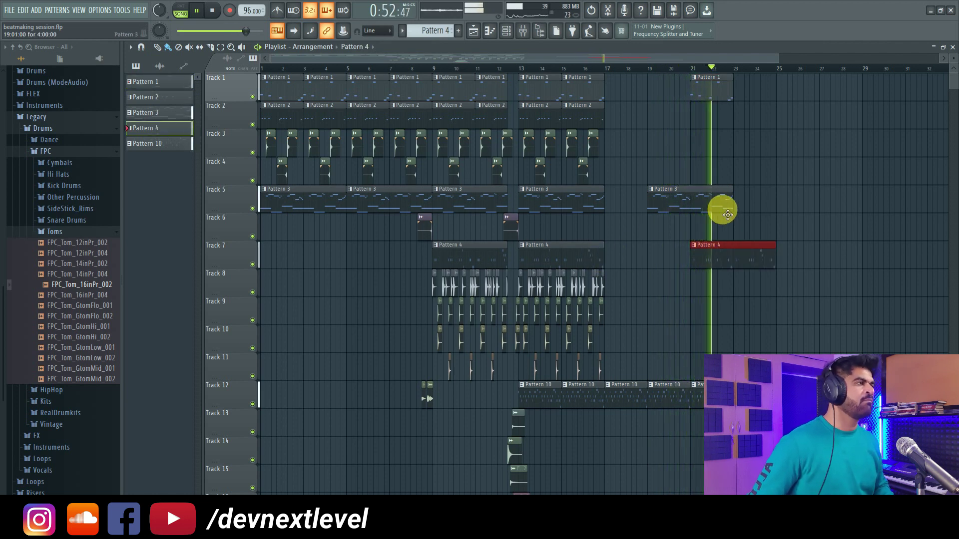
Play the arrangement from bar 13 and stop playback.
key(space)
click(521, 69)
key(space)
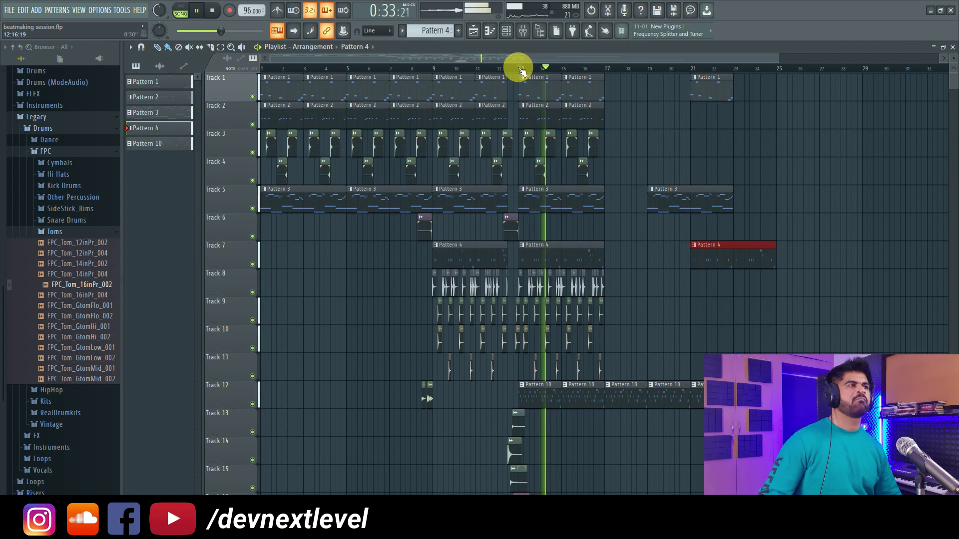
key(space)
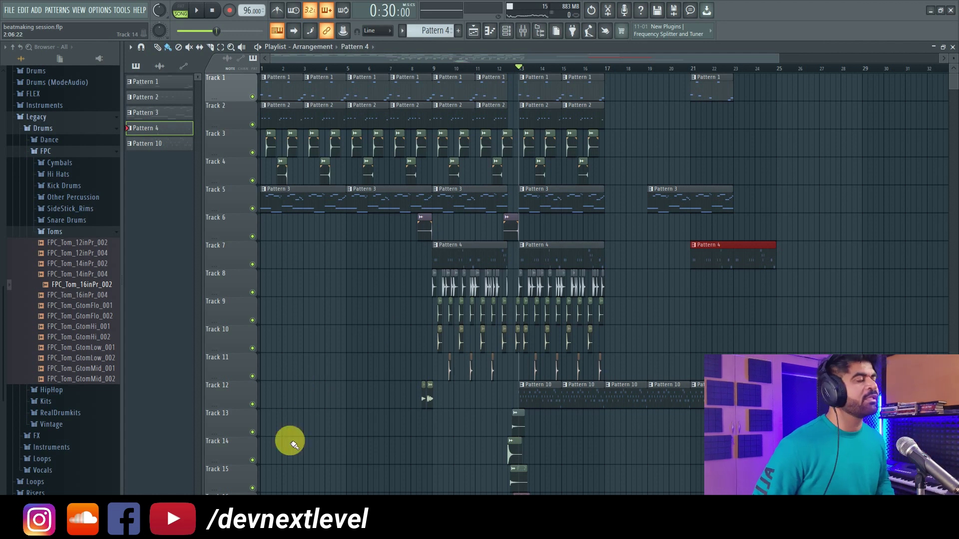
Switch to File Explorer and browse the WAV files in the Dev_Next_Level_One_Shot_Pluck_Sample_Pack folder inside Dev Next Level One Shot Sample Pack.
click(419, 493)
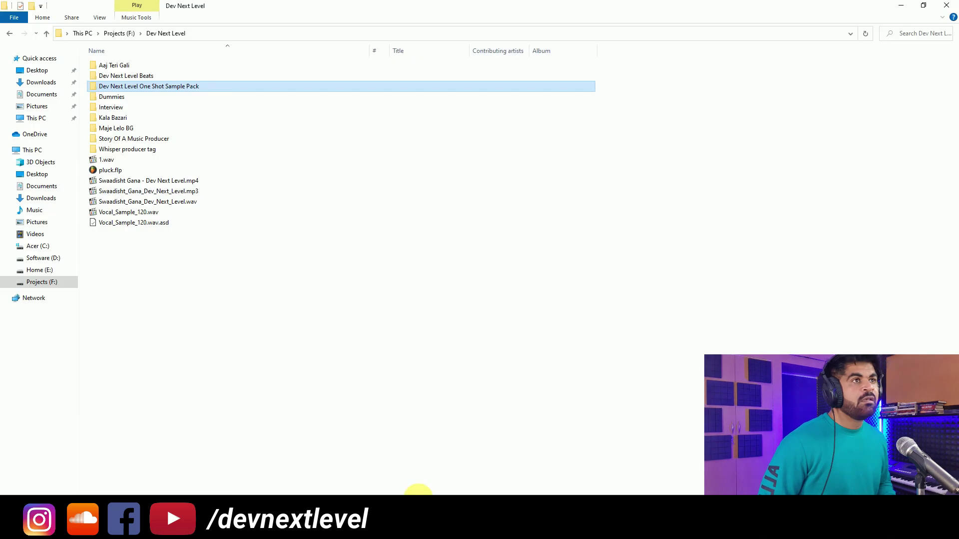
double_click(166, 88)
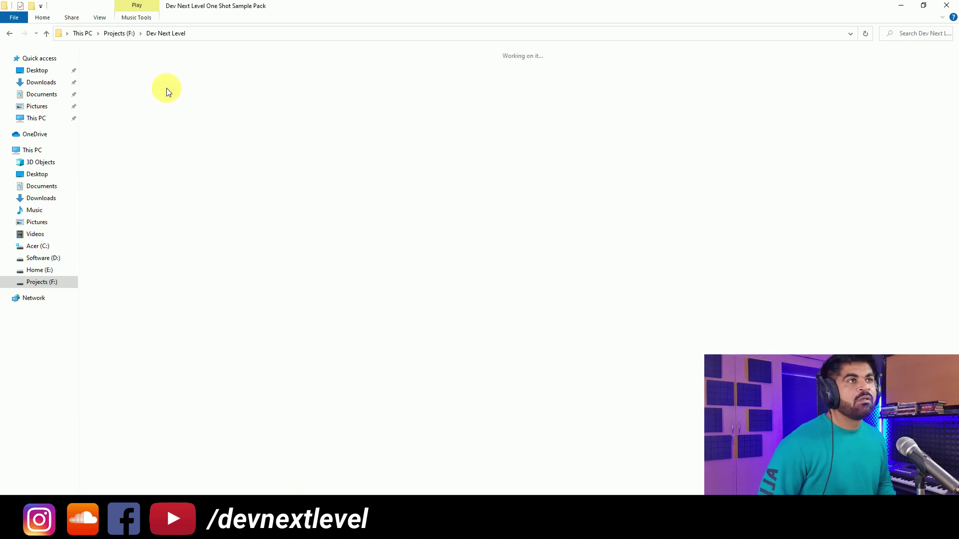
double_click(168, 55)
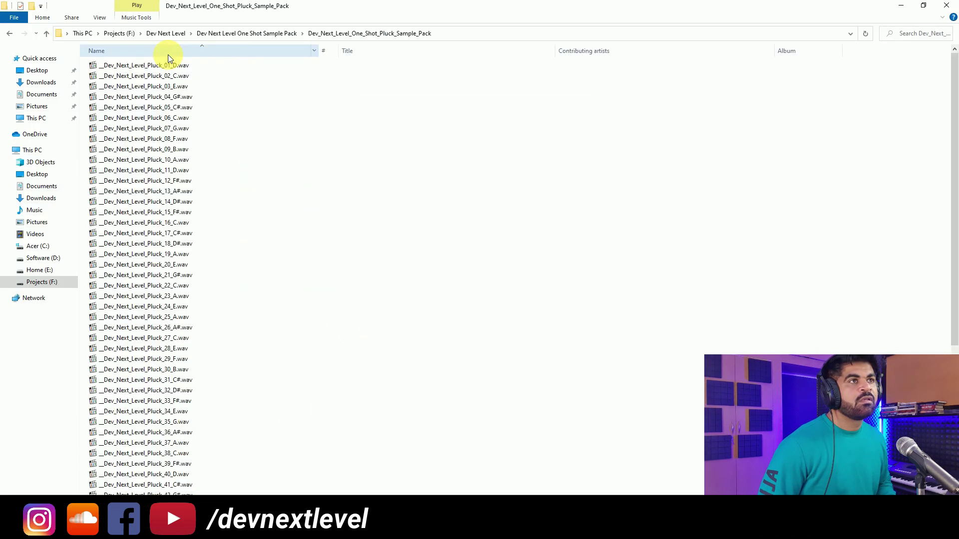
scroll(231, 208, down, 7)
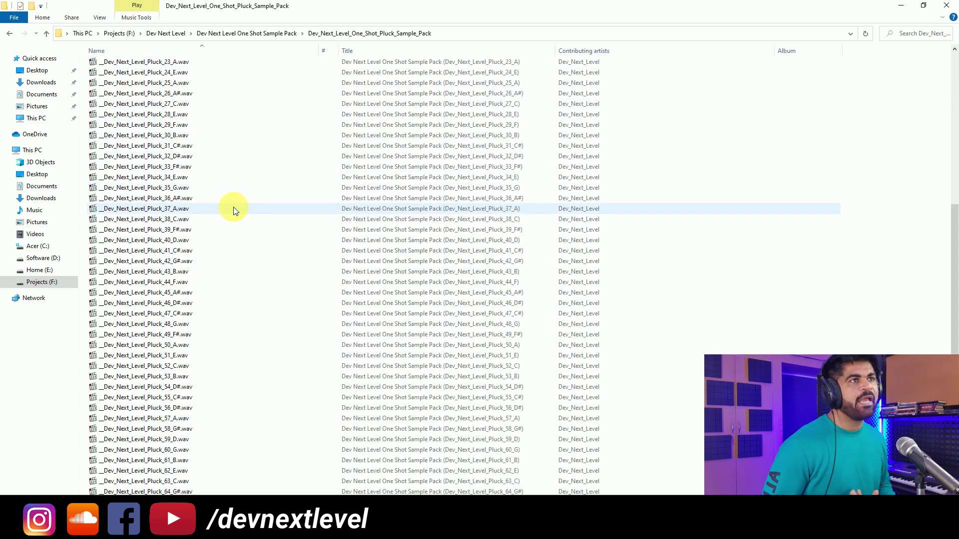
scroll(232, 207, up, 7)
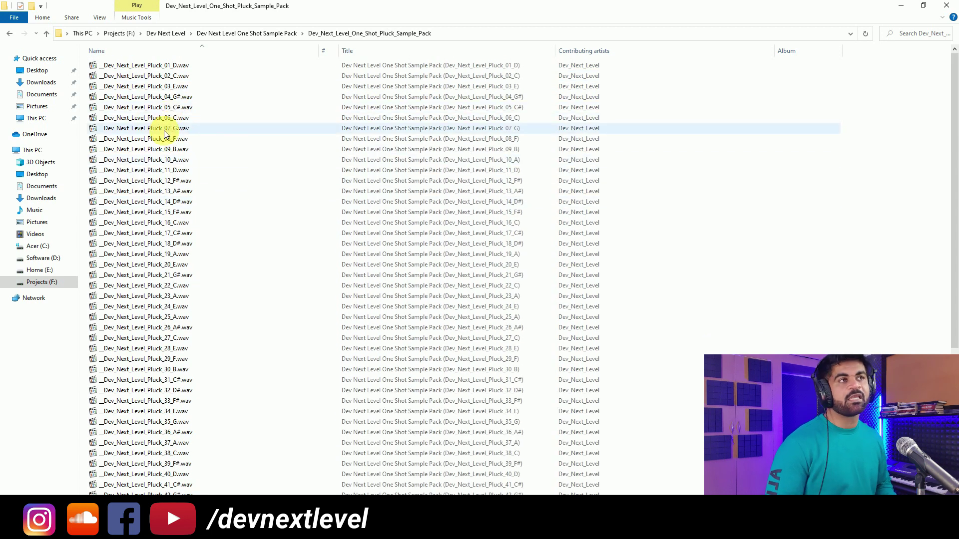
click(44, 35)
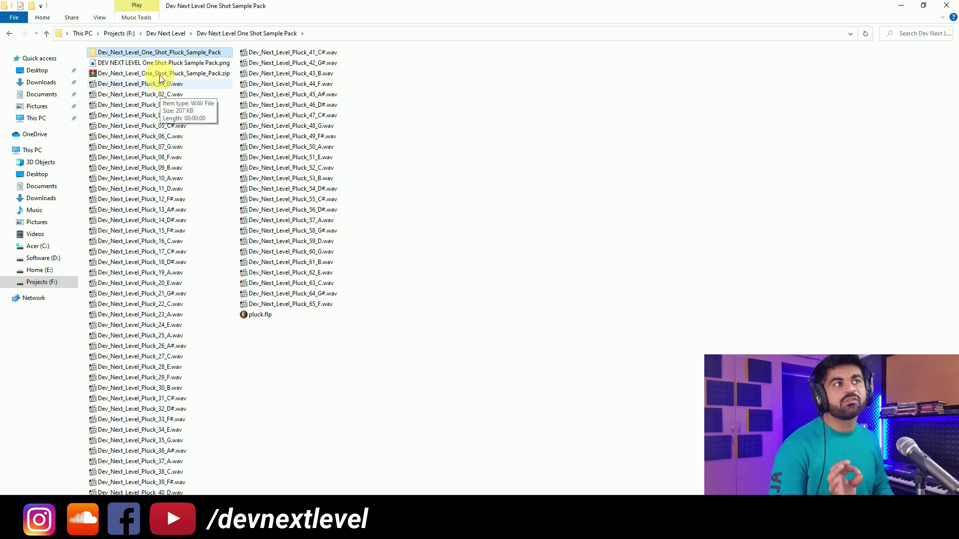
double_click(192, 53)
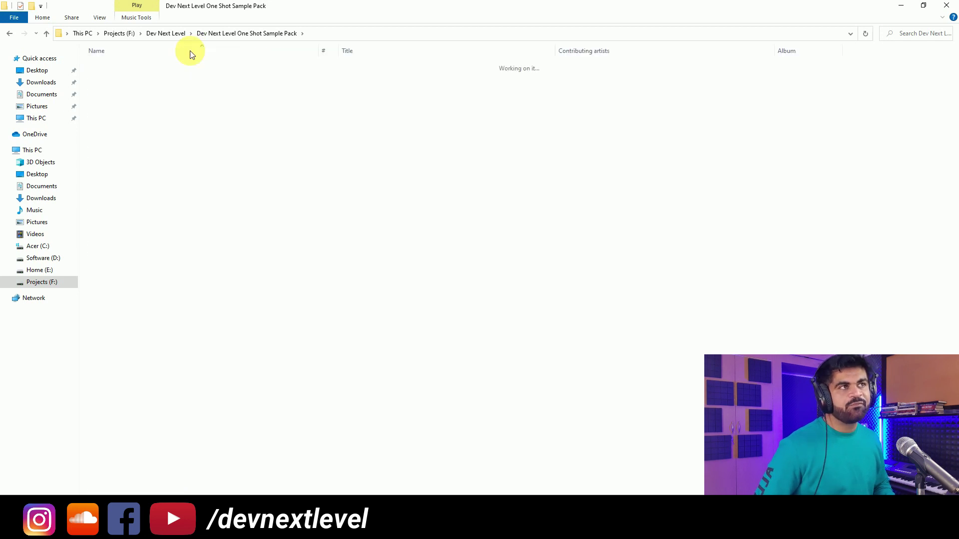
scroll(190, 260, down, 5)
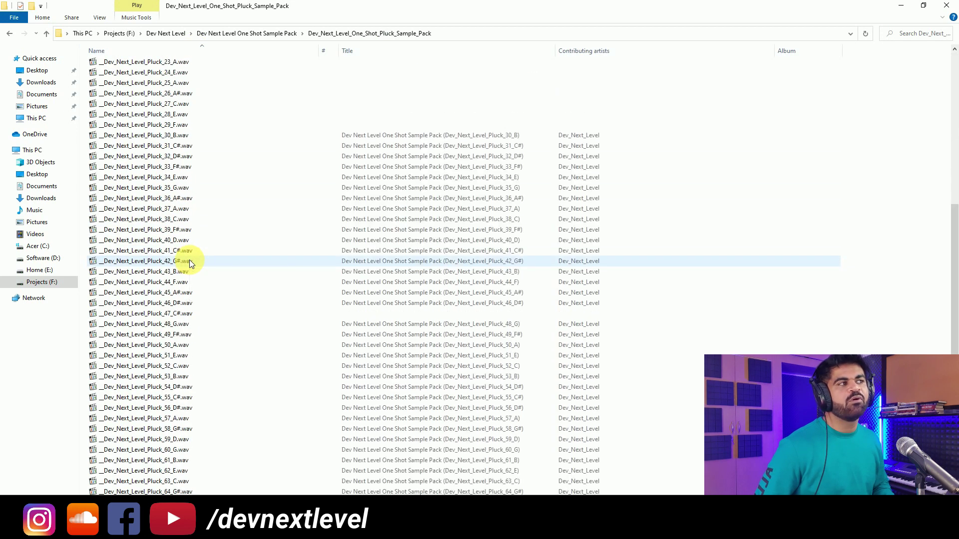
Preview the cover image DEV NEXT LEVEL One Shot Pluck Sample Pack.png, close it and return to the pluck WAV files.
click(48, 34)
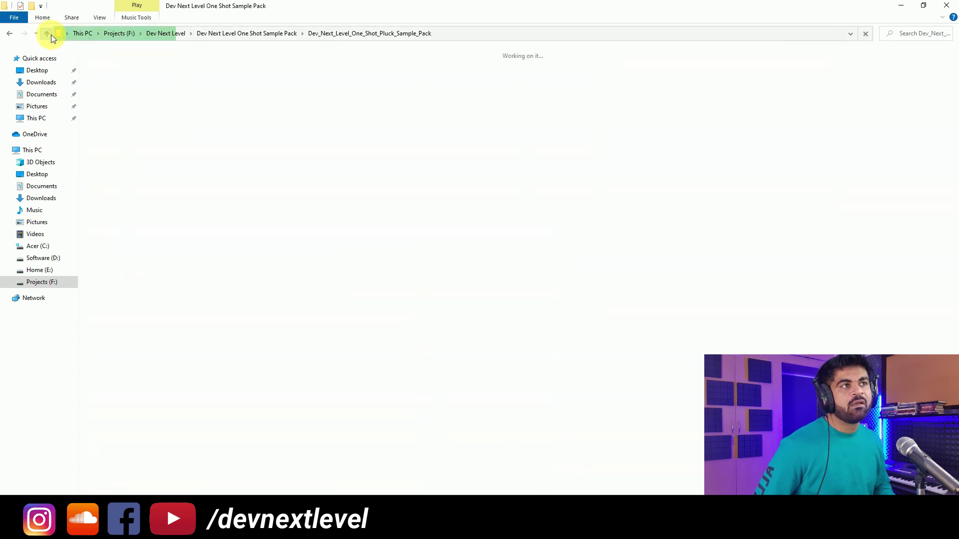
click(136, 65)
key(space)
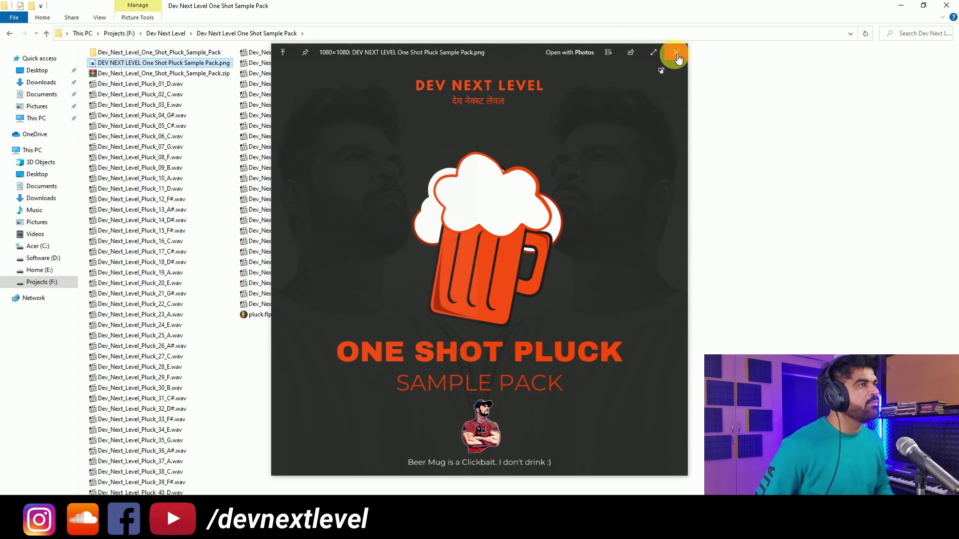
click(676, 53)
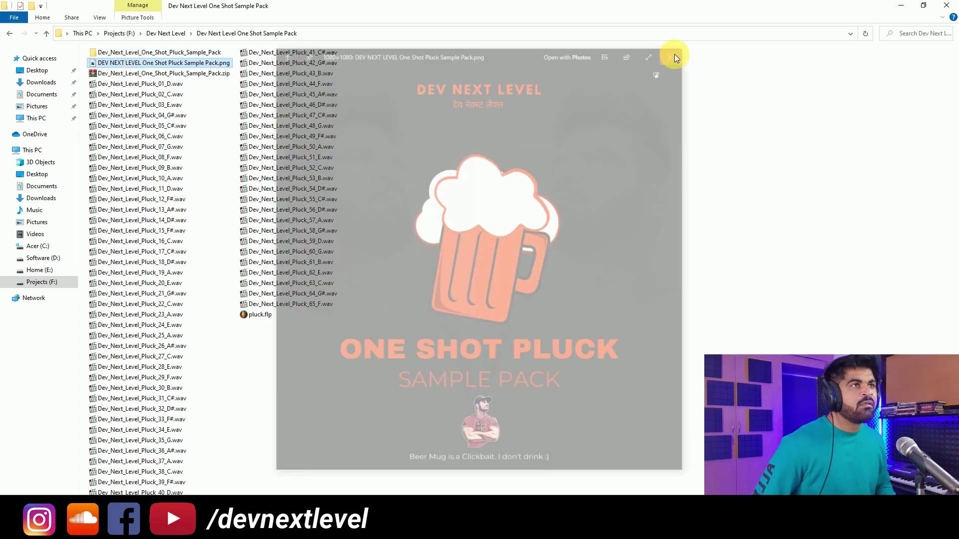
double_click(170, 53)
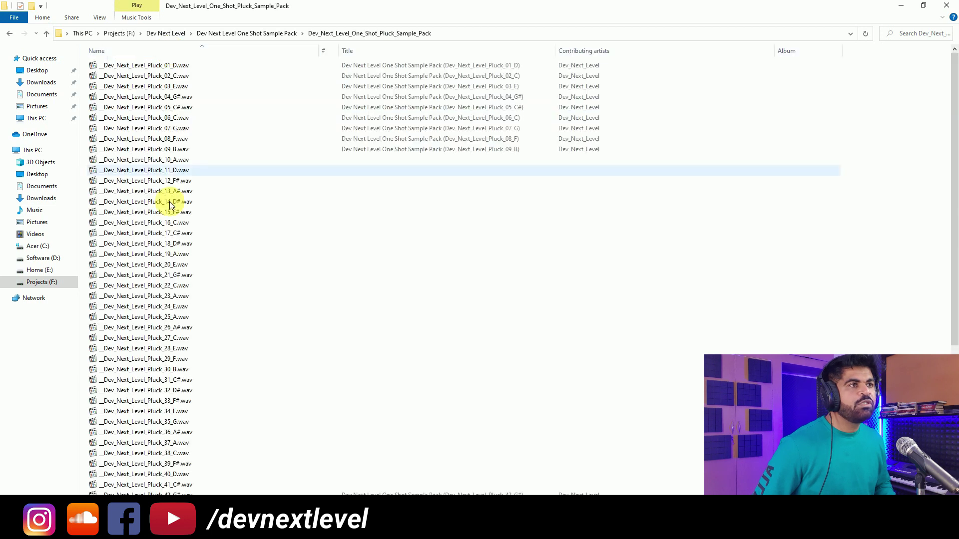
scroll(196, 238, down, 7)
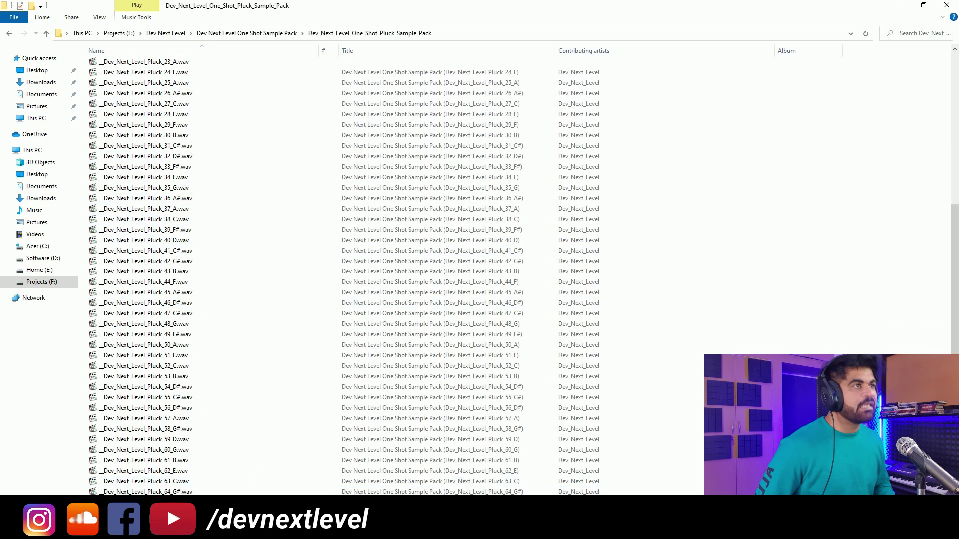
Switch to Firefox and view the pluck sample pack's product page and the Dev Next Level Beats YouTube channel.
click(255, 527)
click(405, 20)
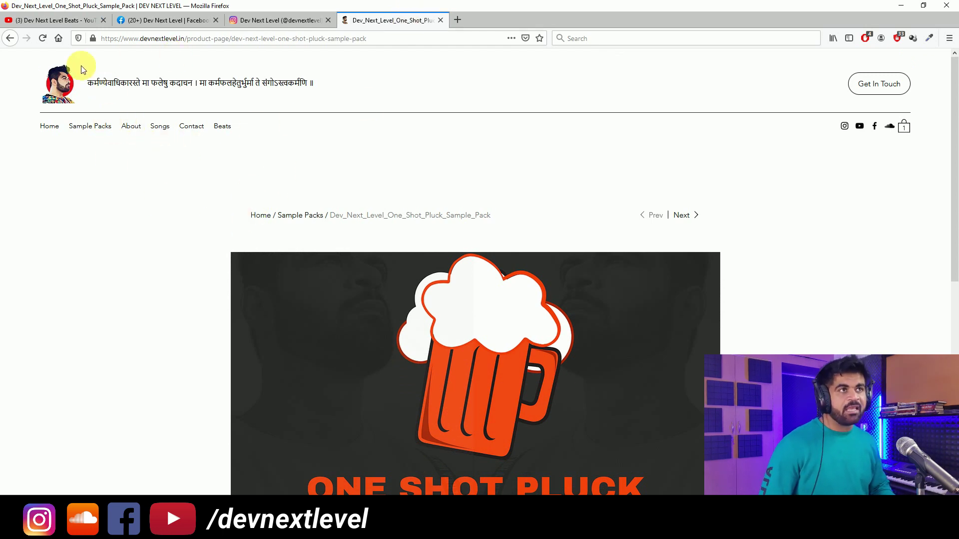
click(60, 20)
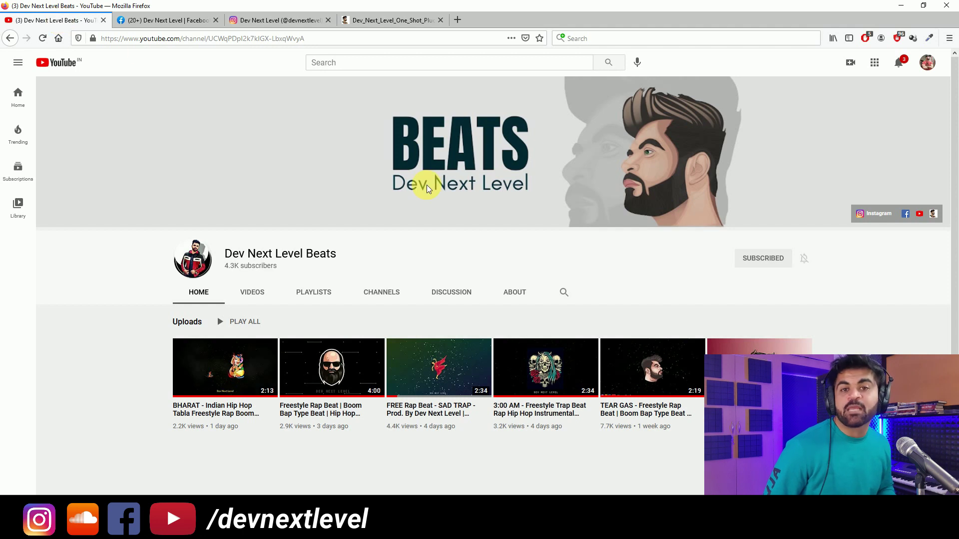